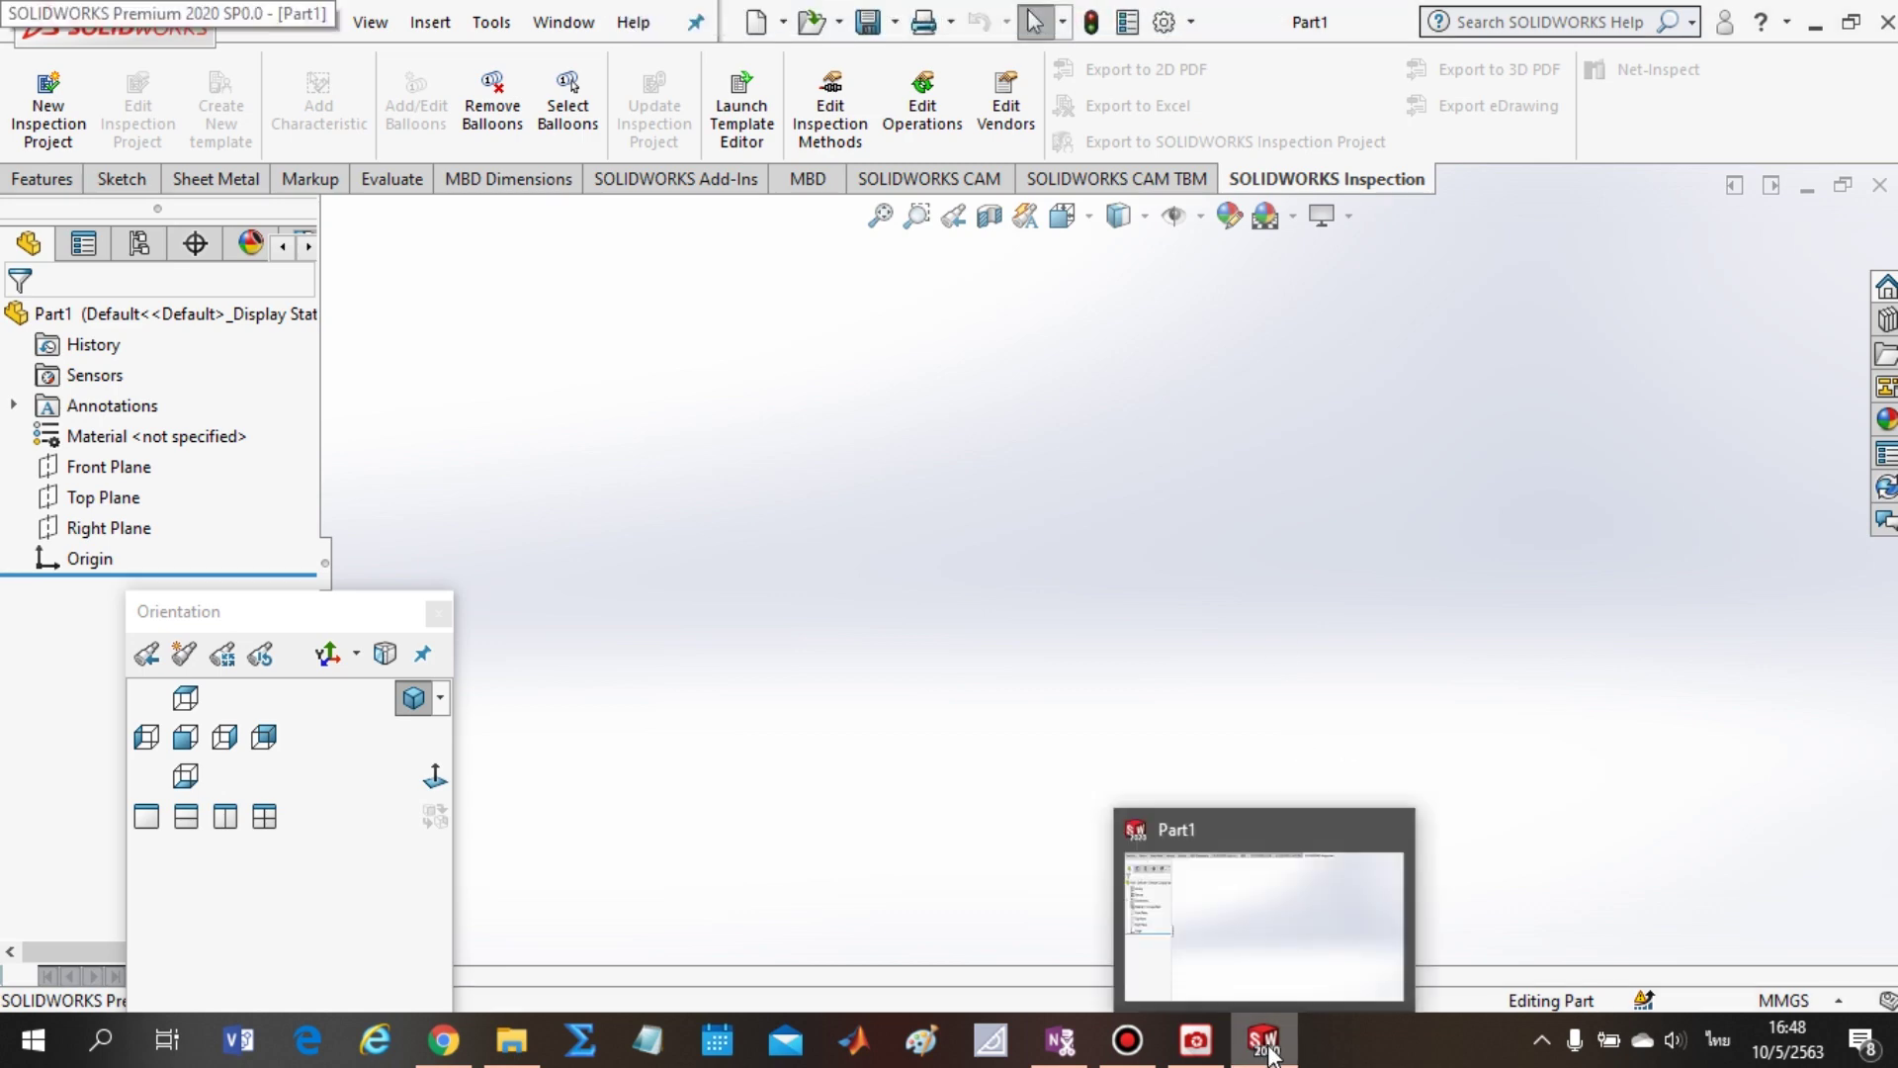
- Open the S1HW1.jpg drawing and snap SOLIDWORKS to the left half of the screen
click(1205, 1052)
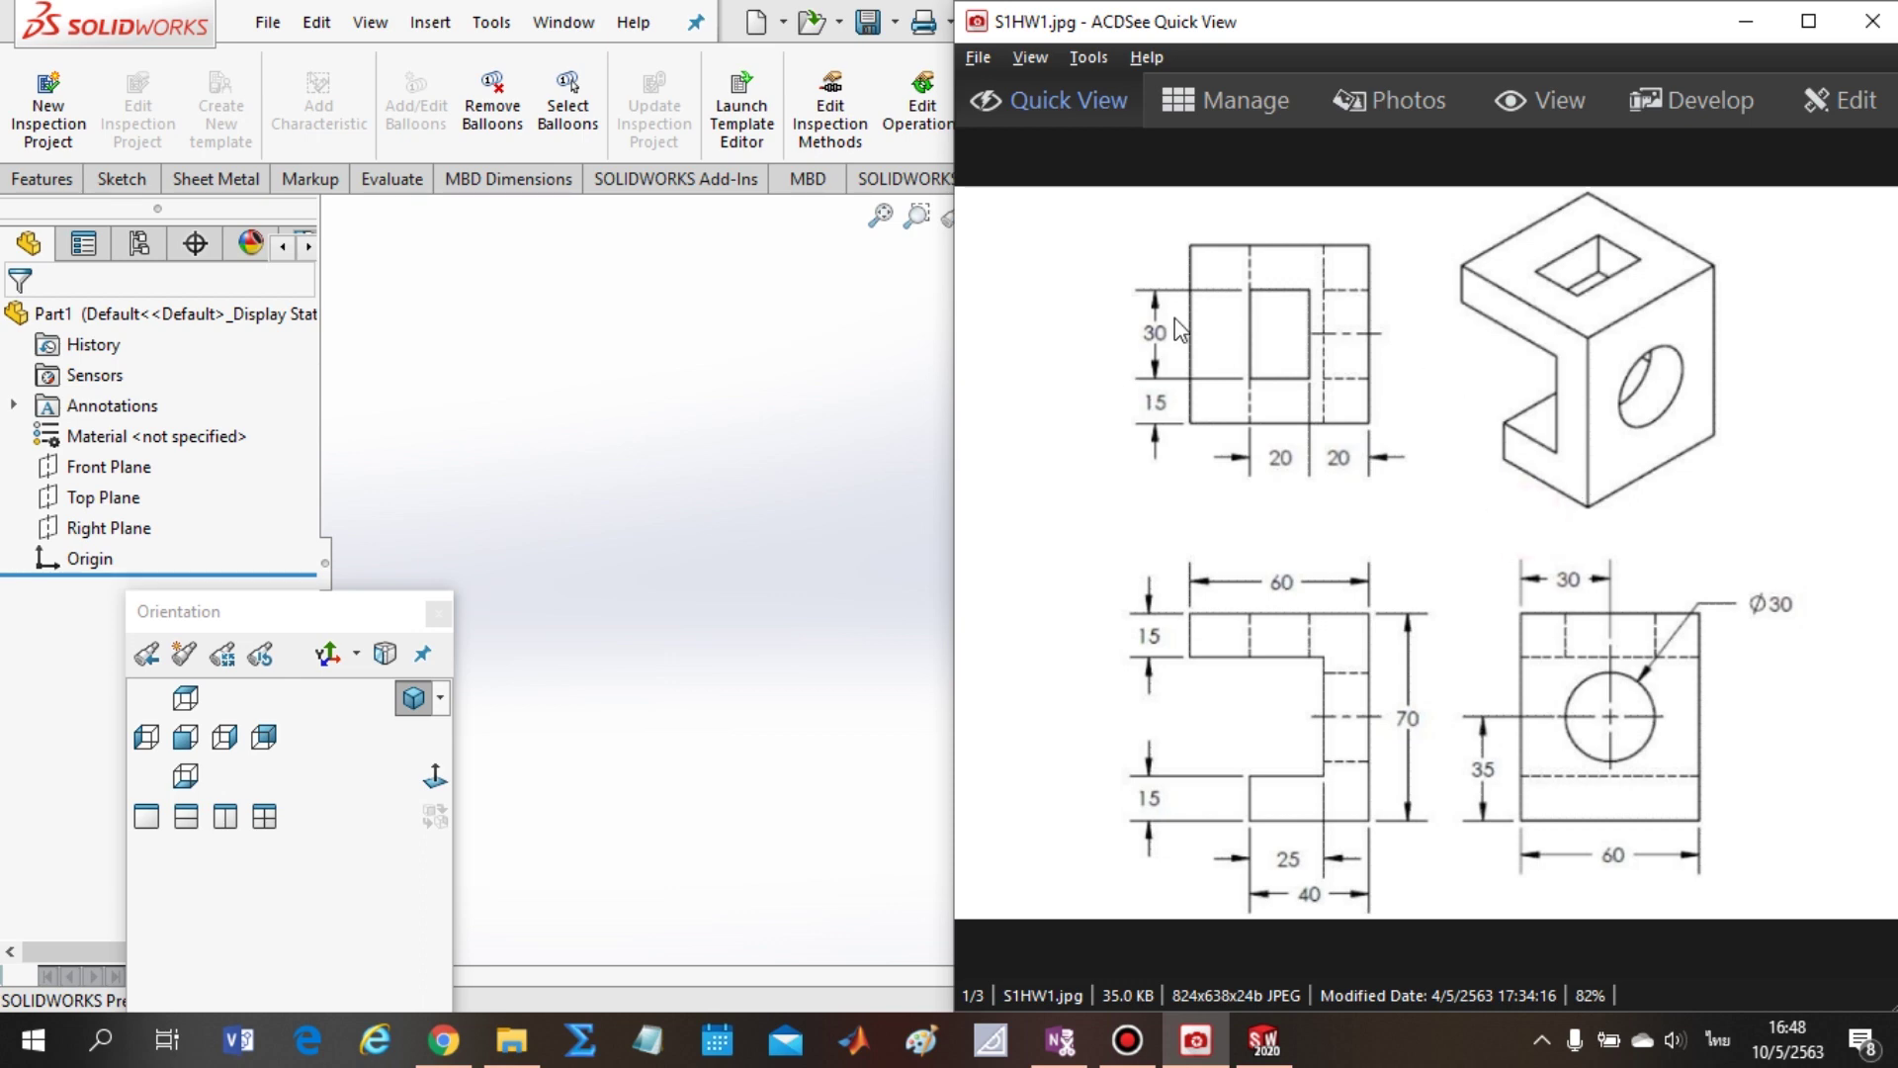
click(847, 475)
double_click(1282, 28)
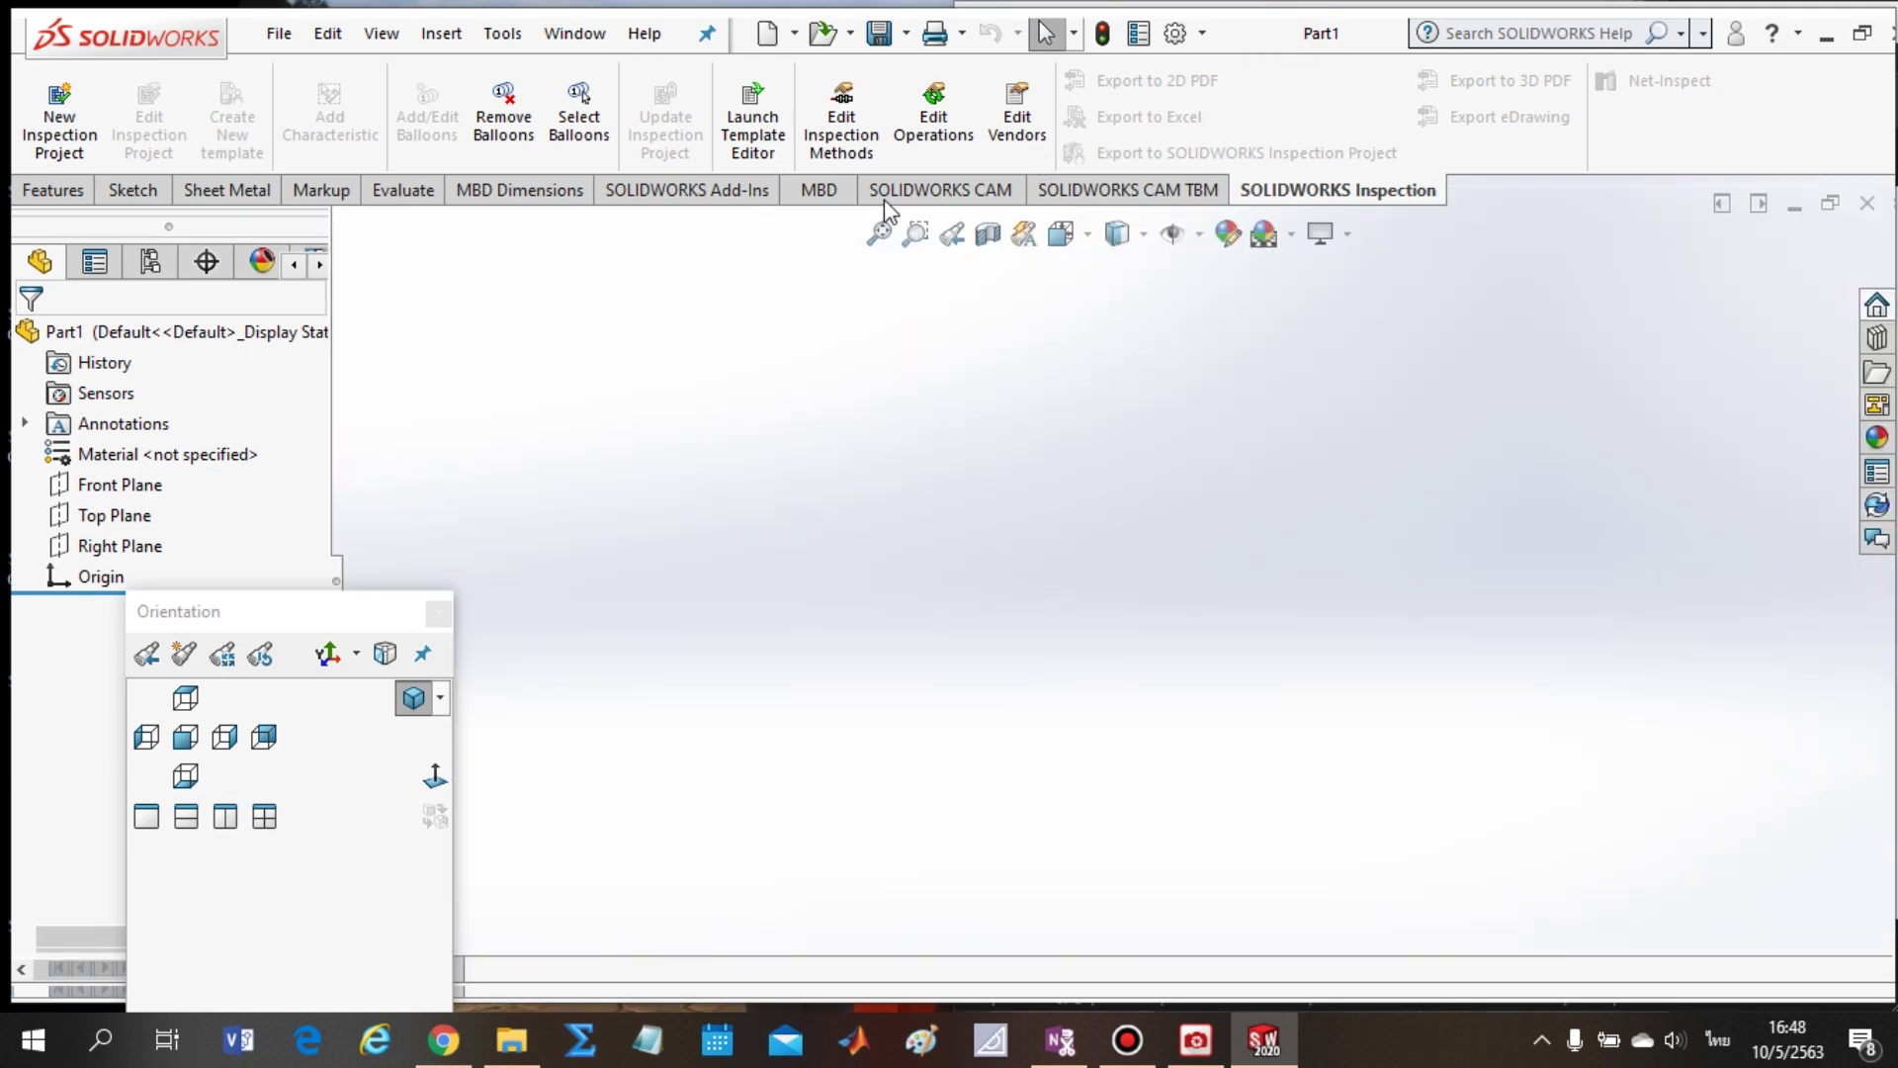
drag(1282, 28, 913, 208)
key(super+Left)
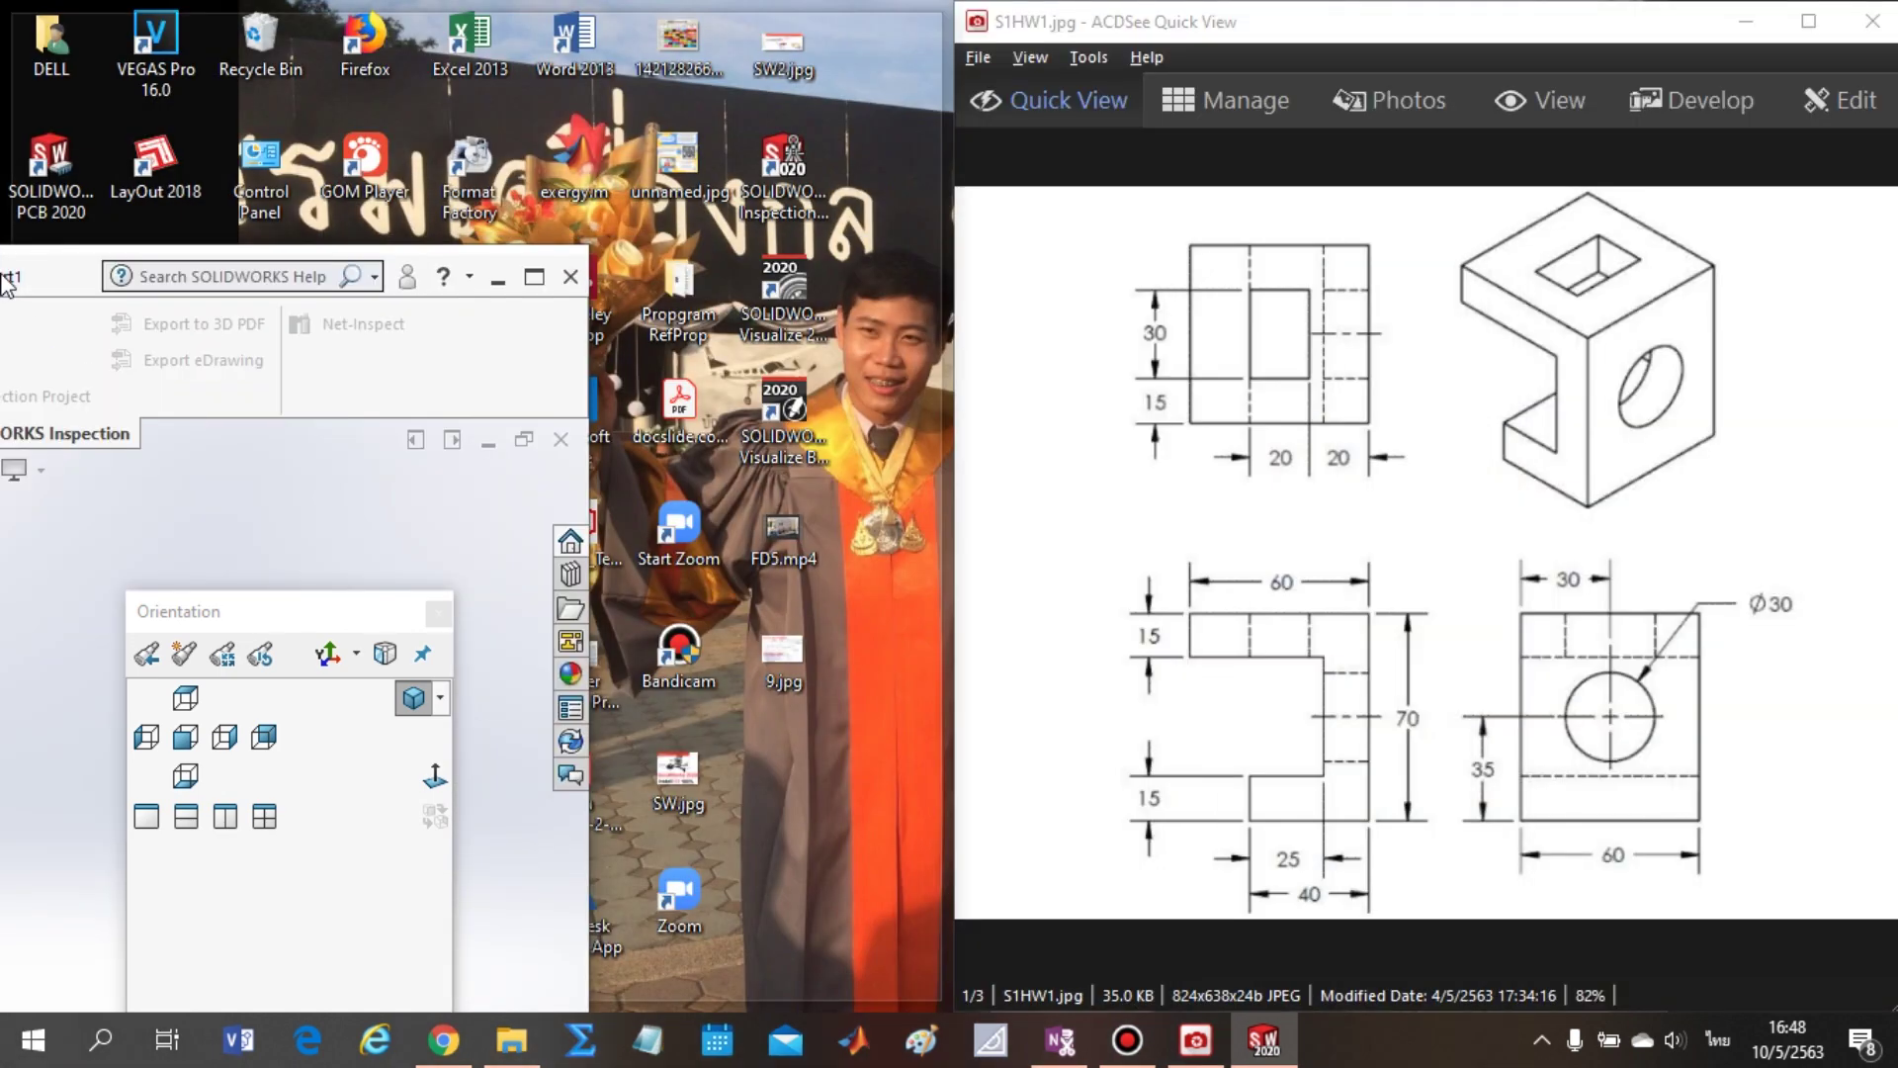
- Close the floating Orientation panel and widen SOLIDWORKS beside the drawing
click(282, 615)
drag(270, 630, 255, 579)
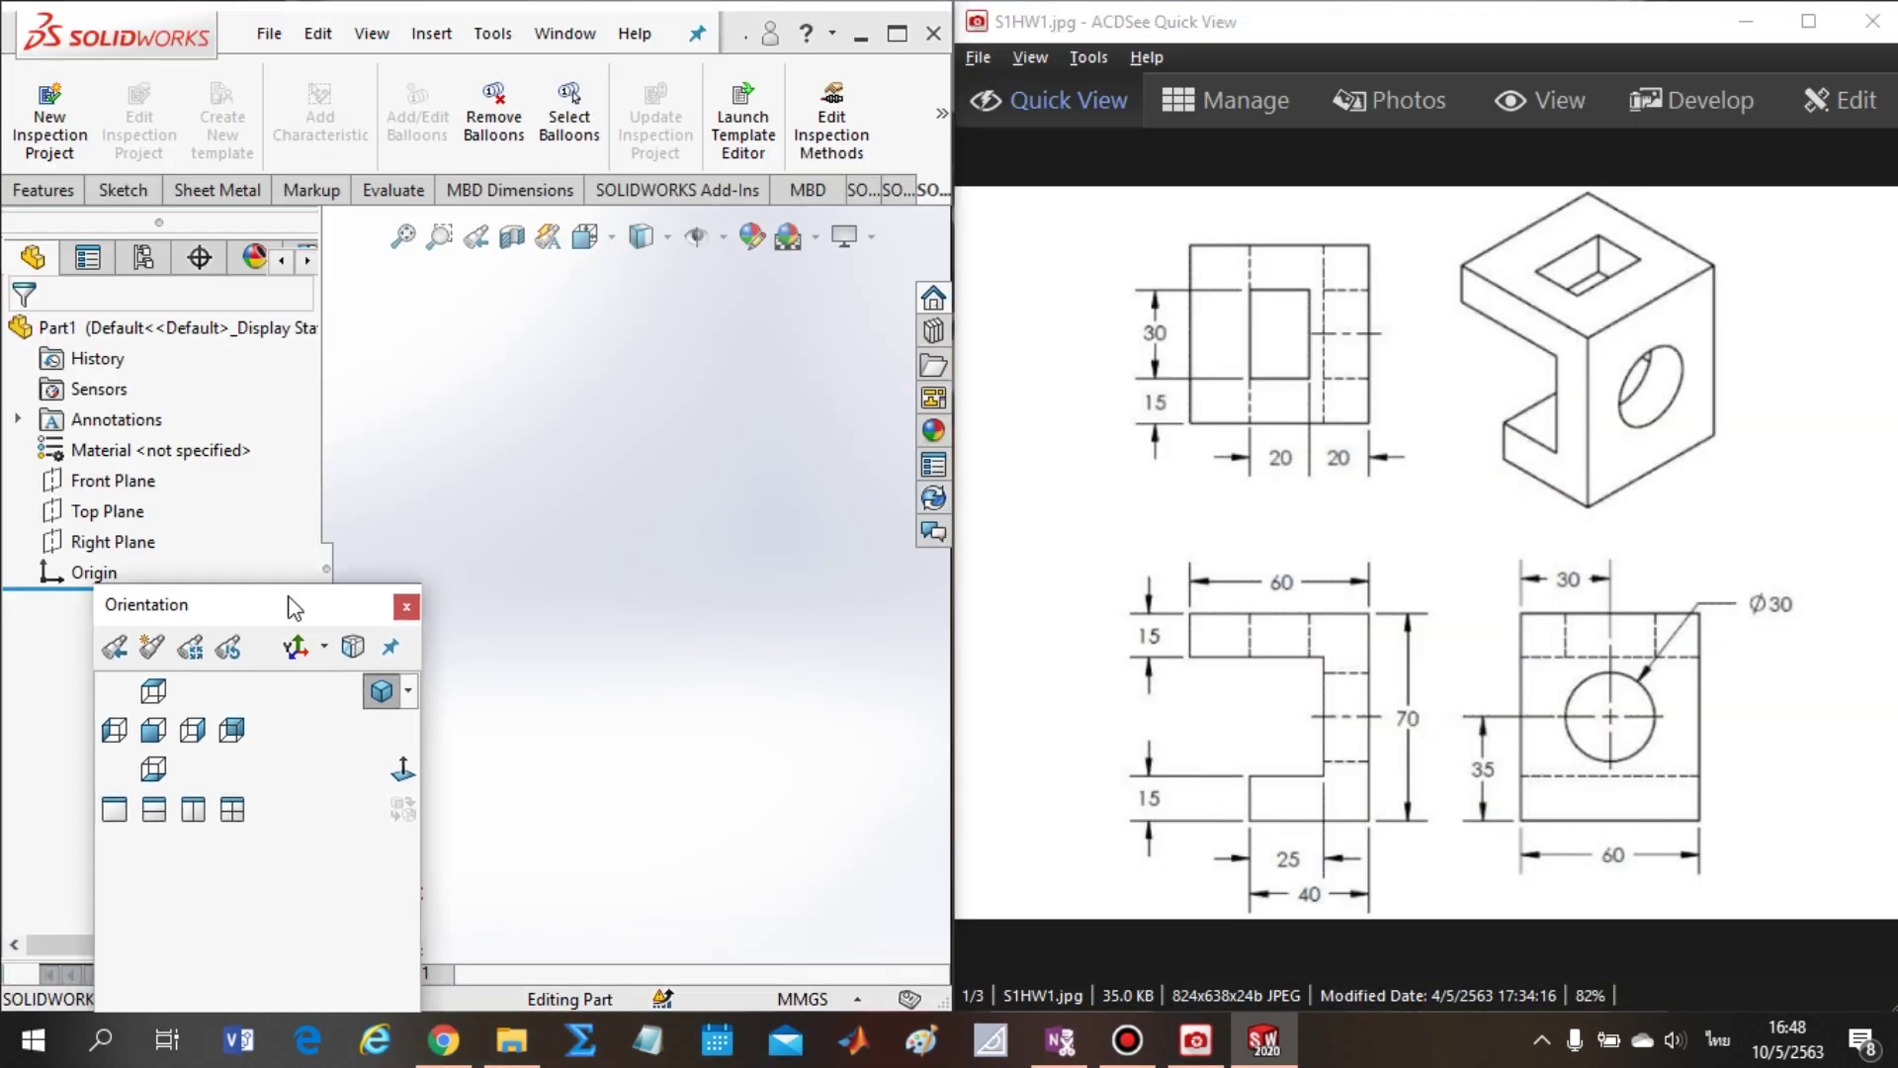
click(427, 567)
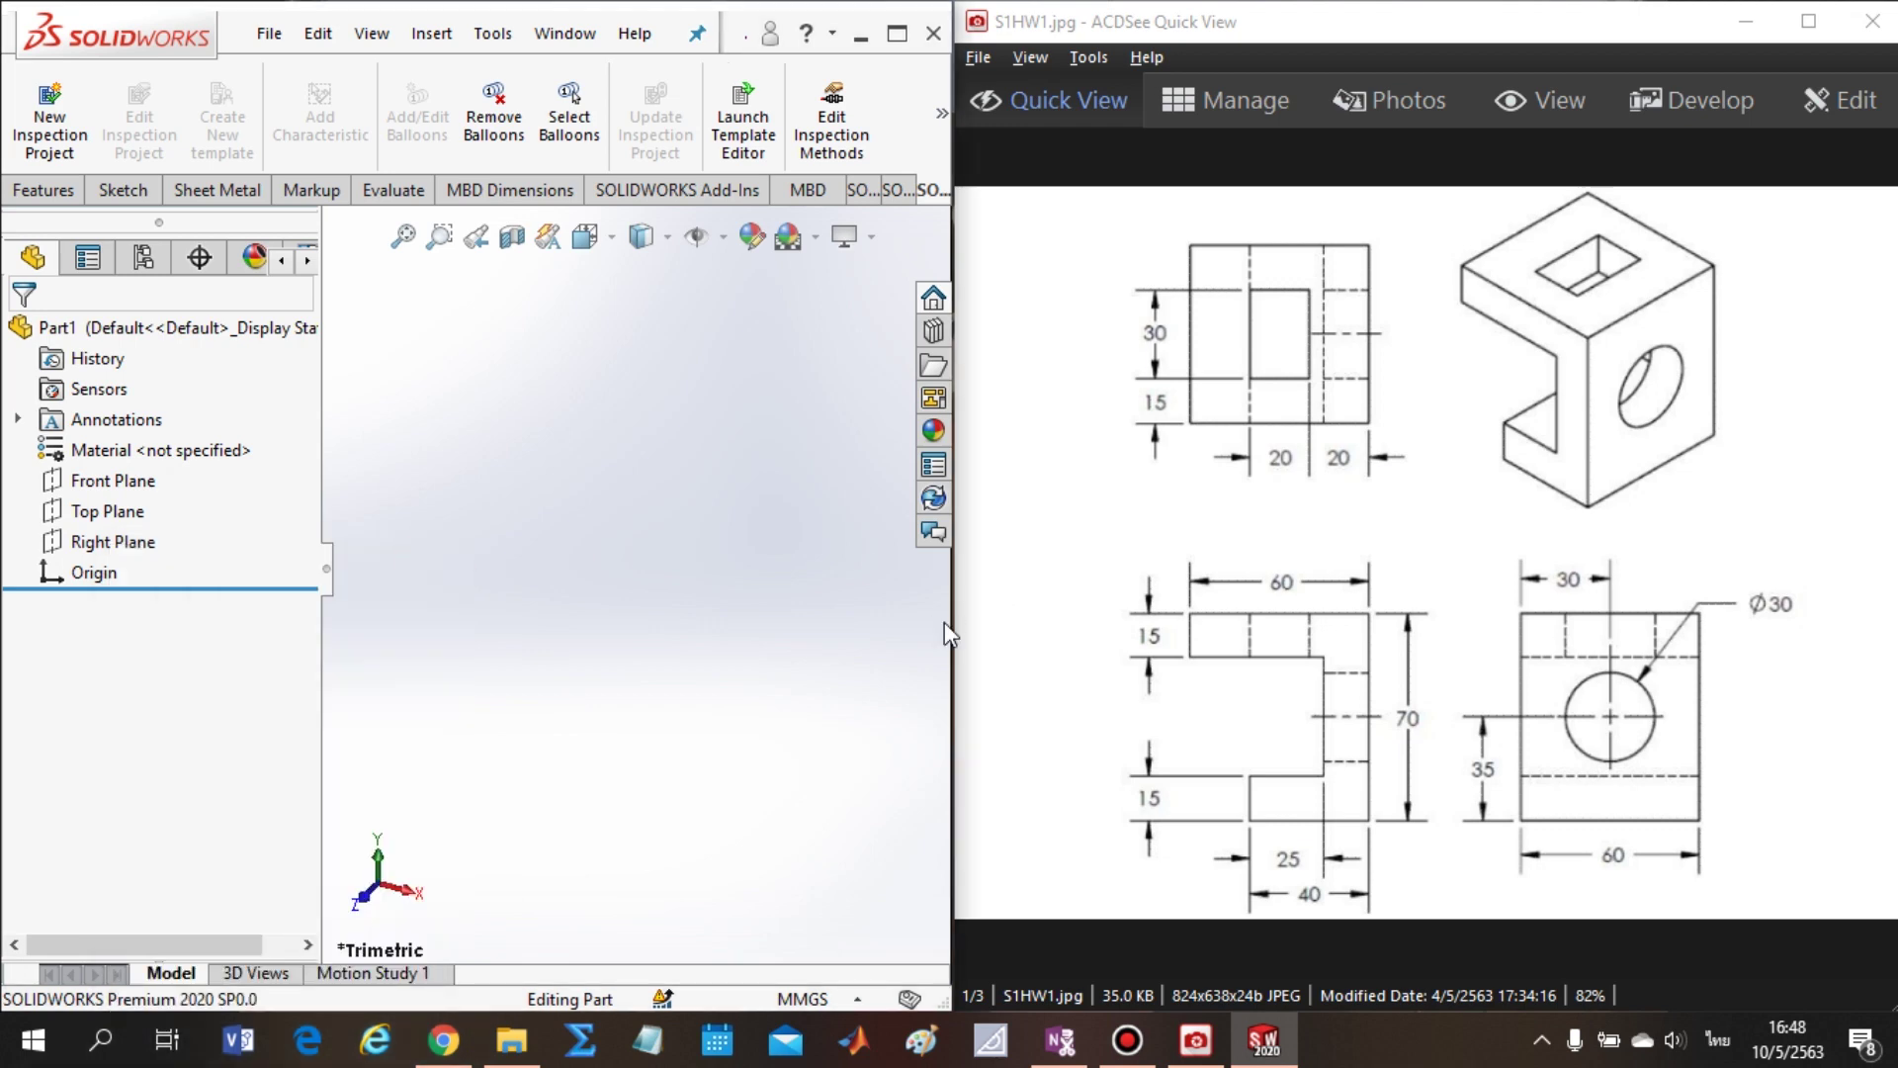
drag(954, 627, 1117, 627)
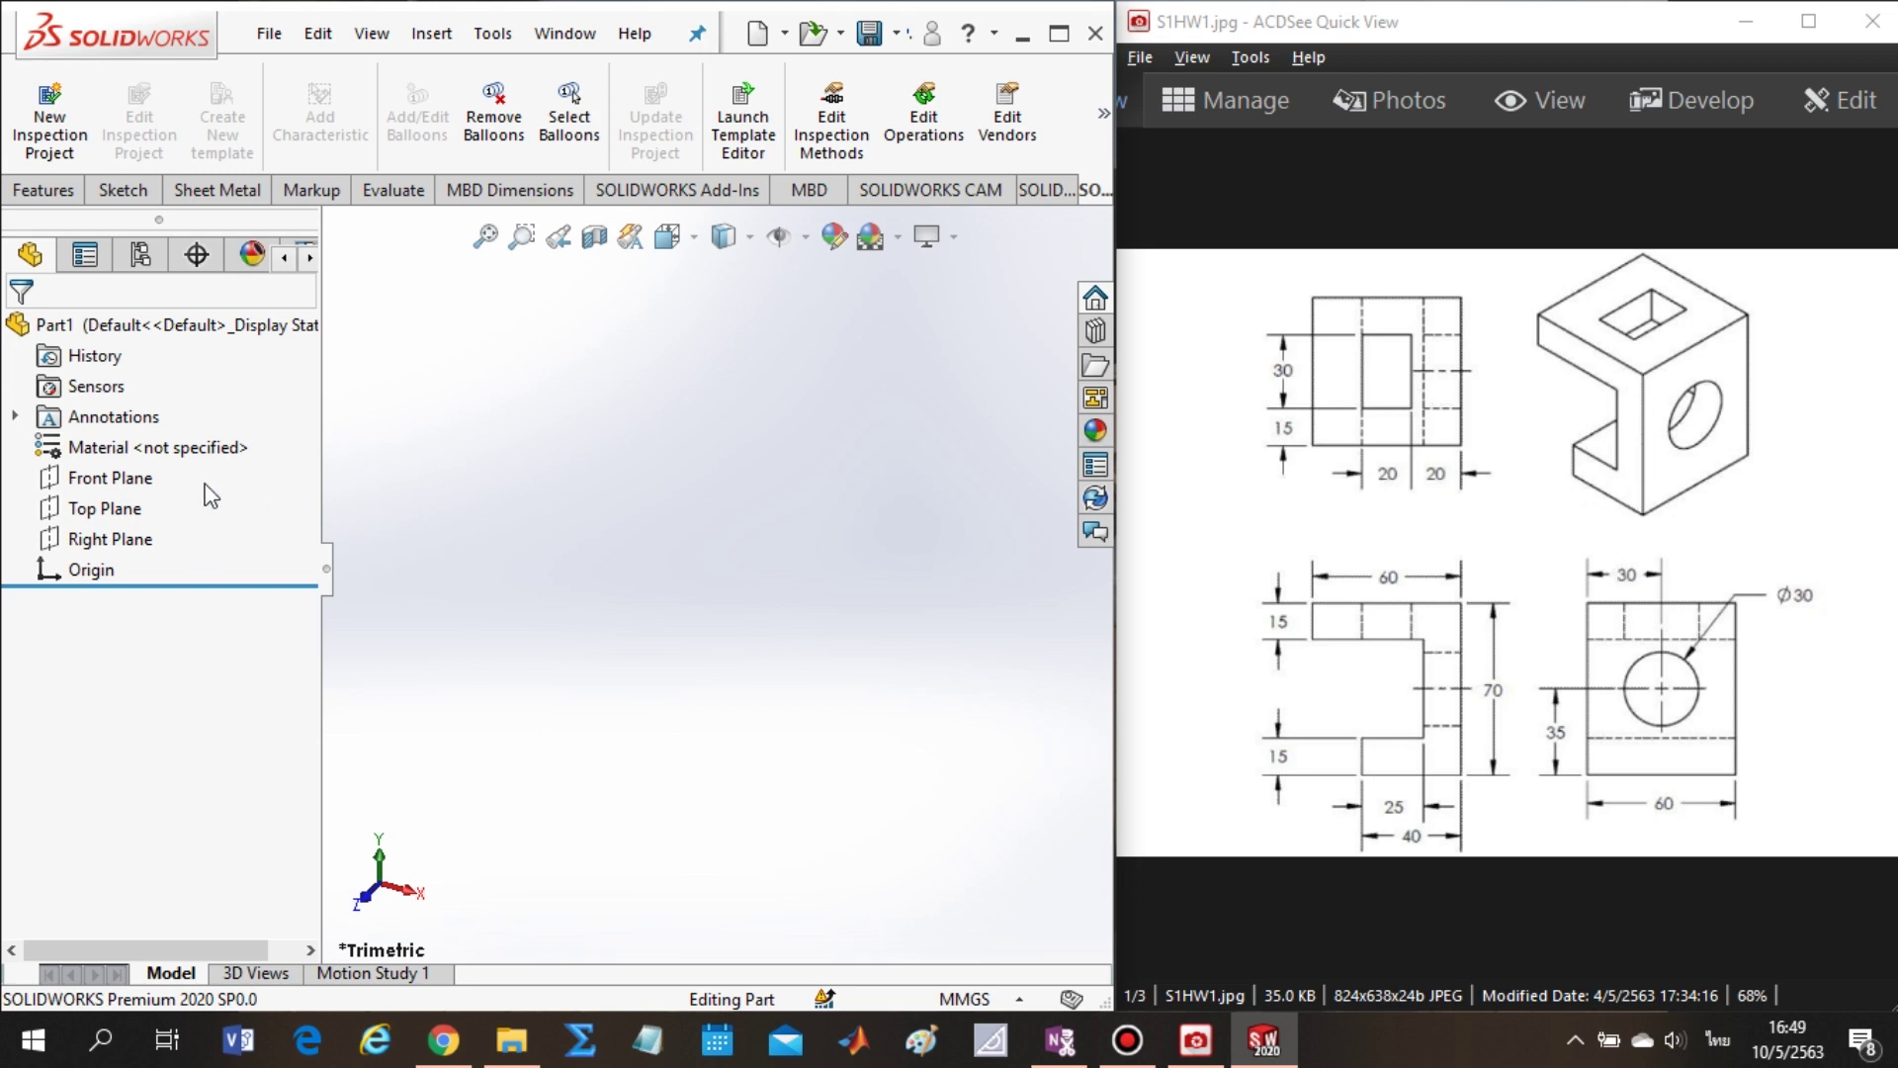
- Start a Front Plane sketch and draw the bottom, outer right and top edges from the origin
click(60, 482)
click(81, 444)
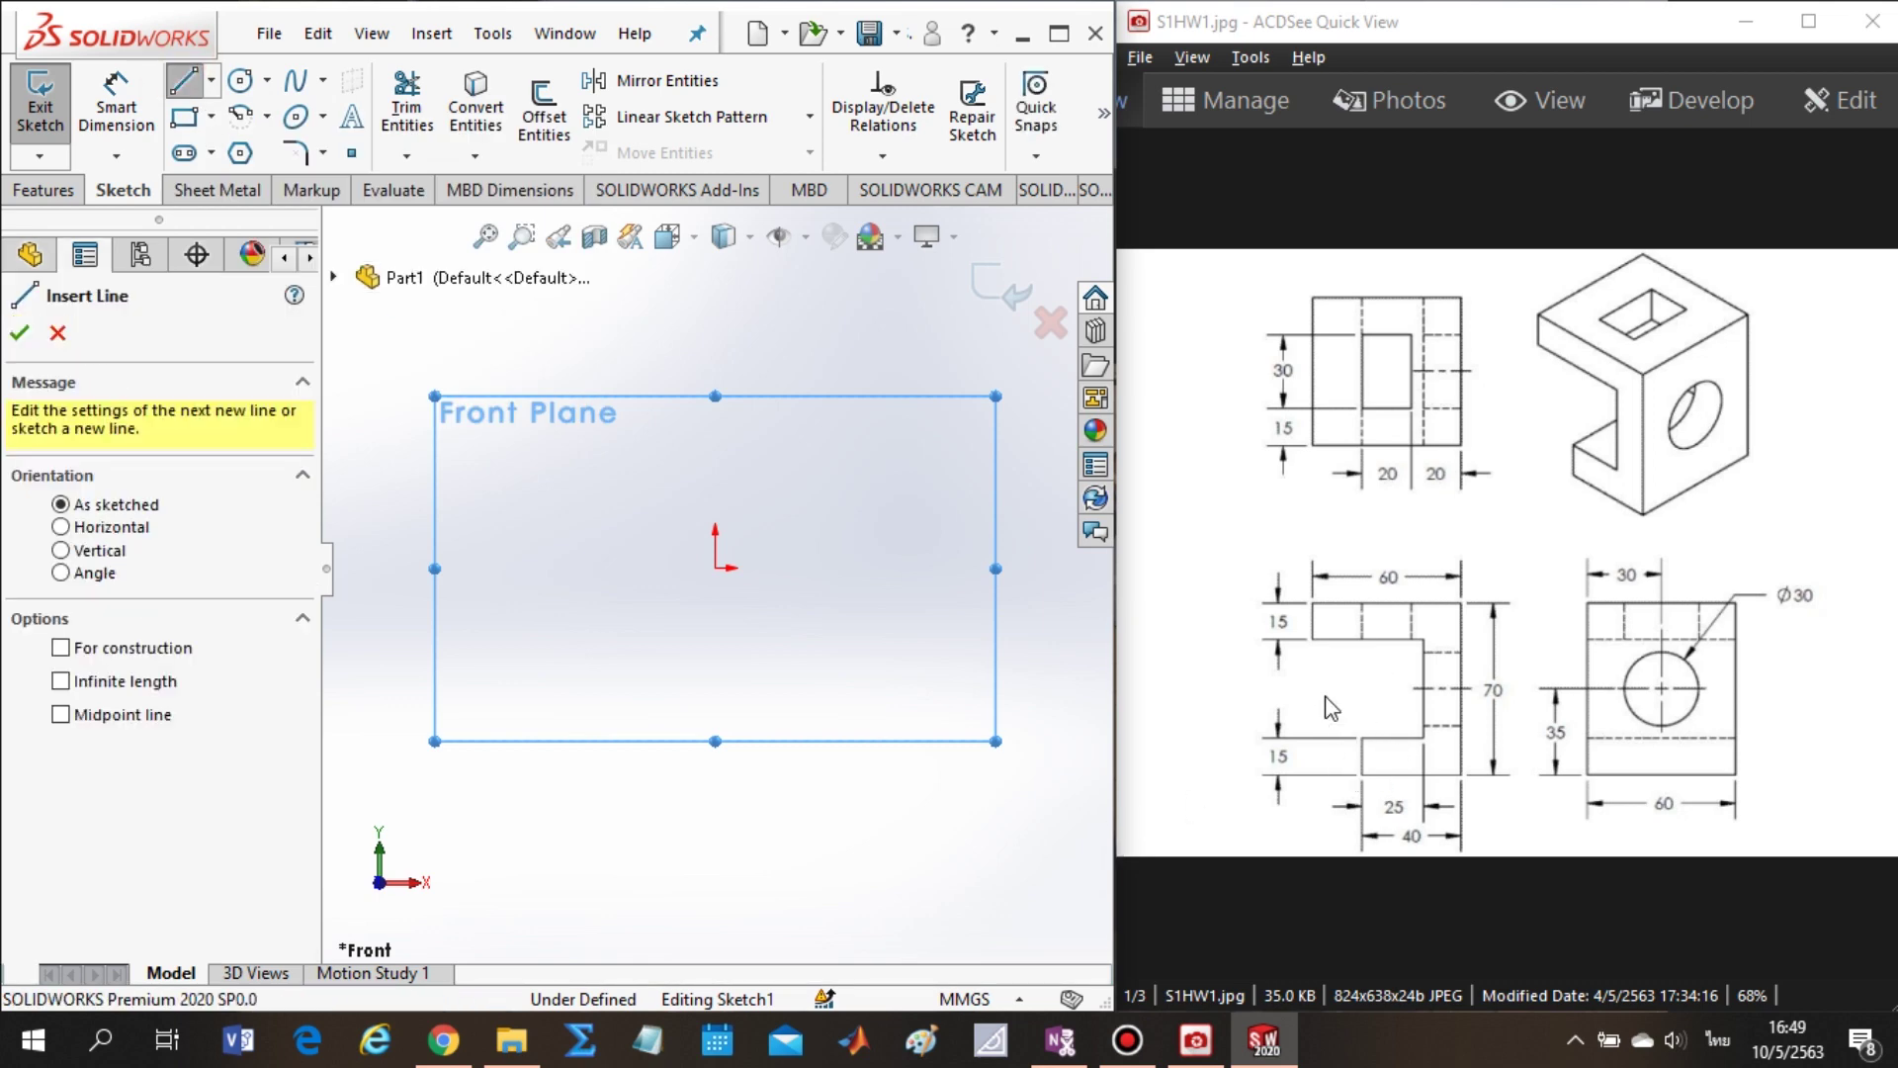
click(716, 568)
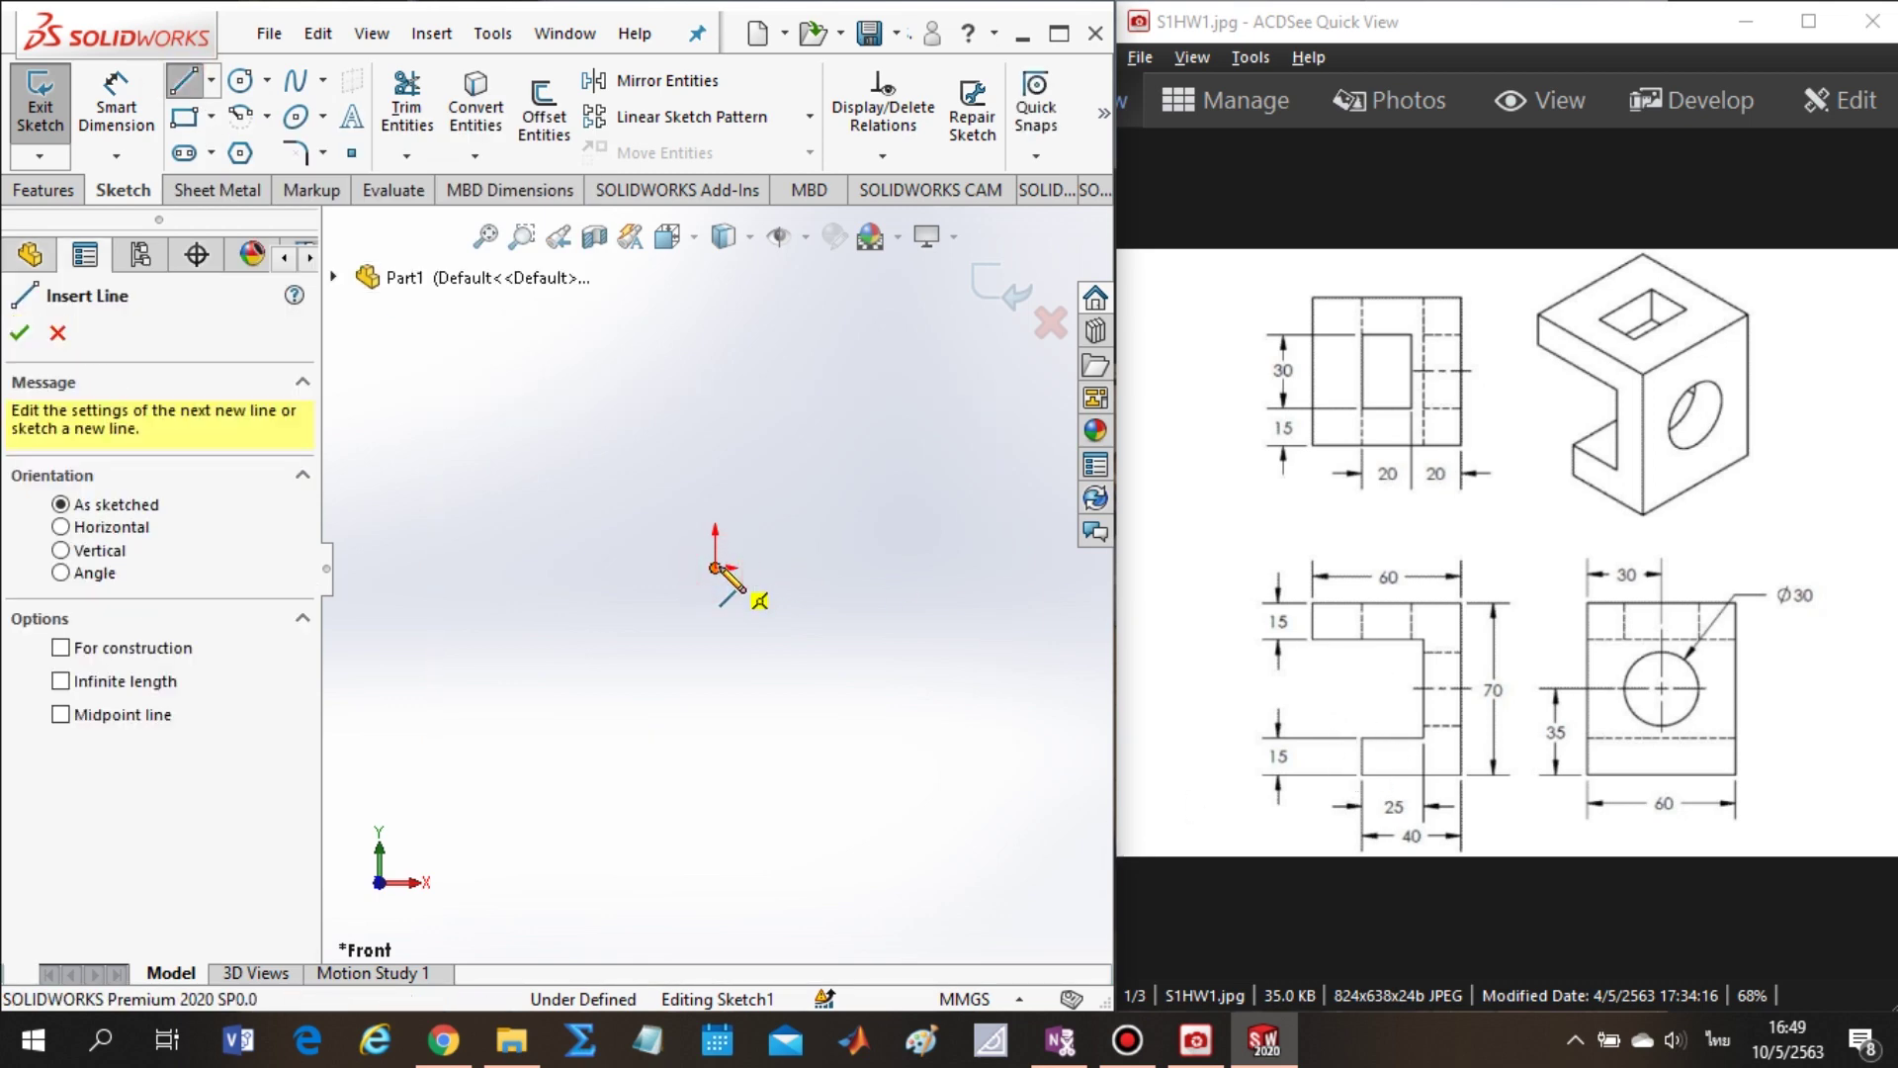
click(883, 570)
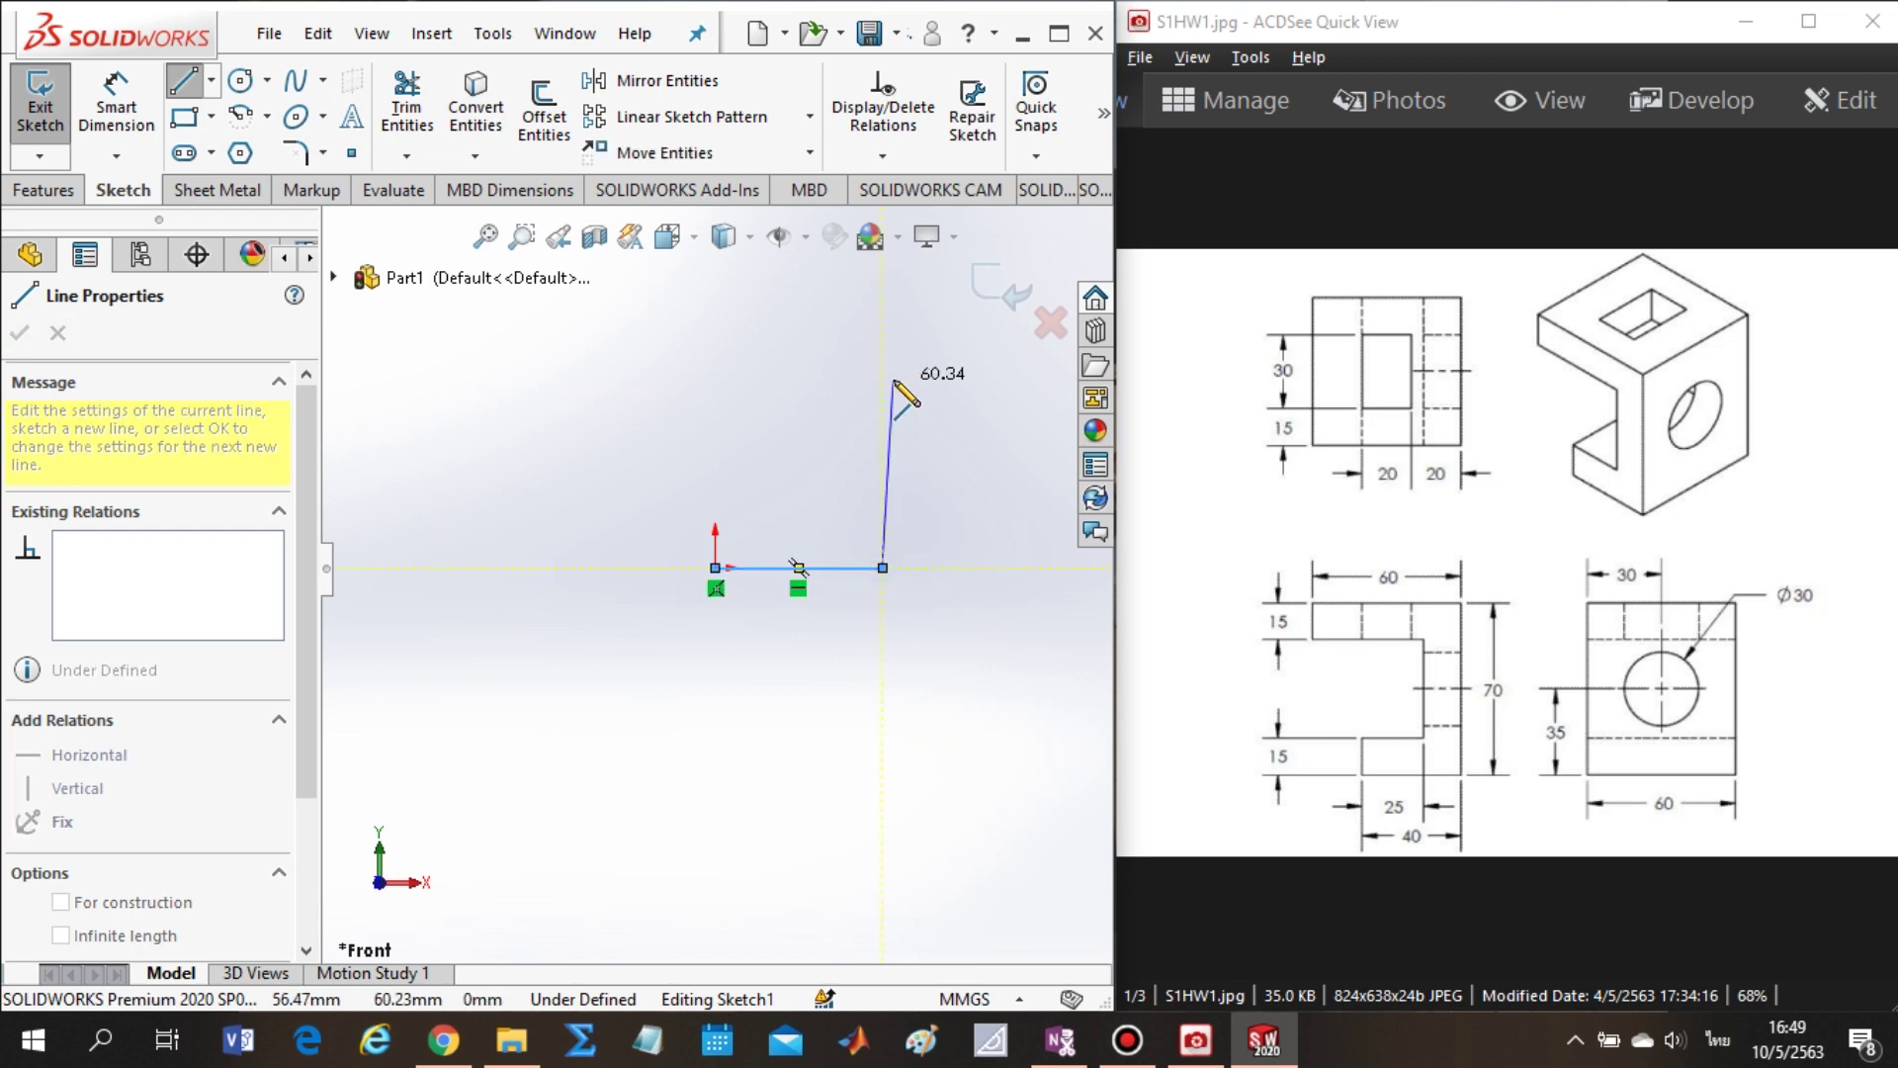
click(883, 343)
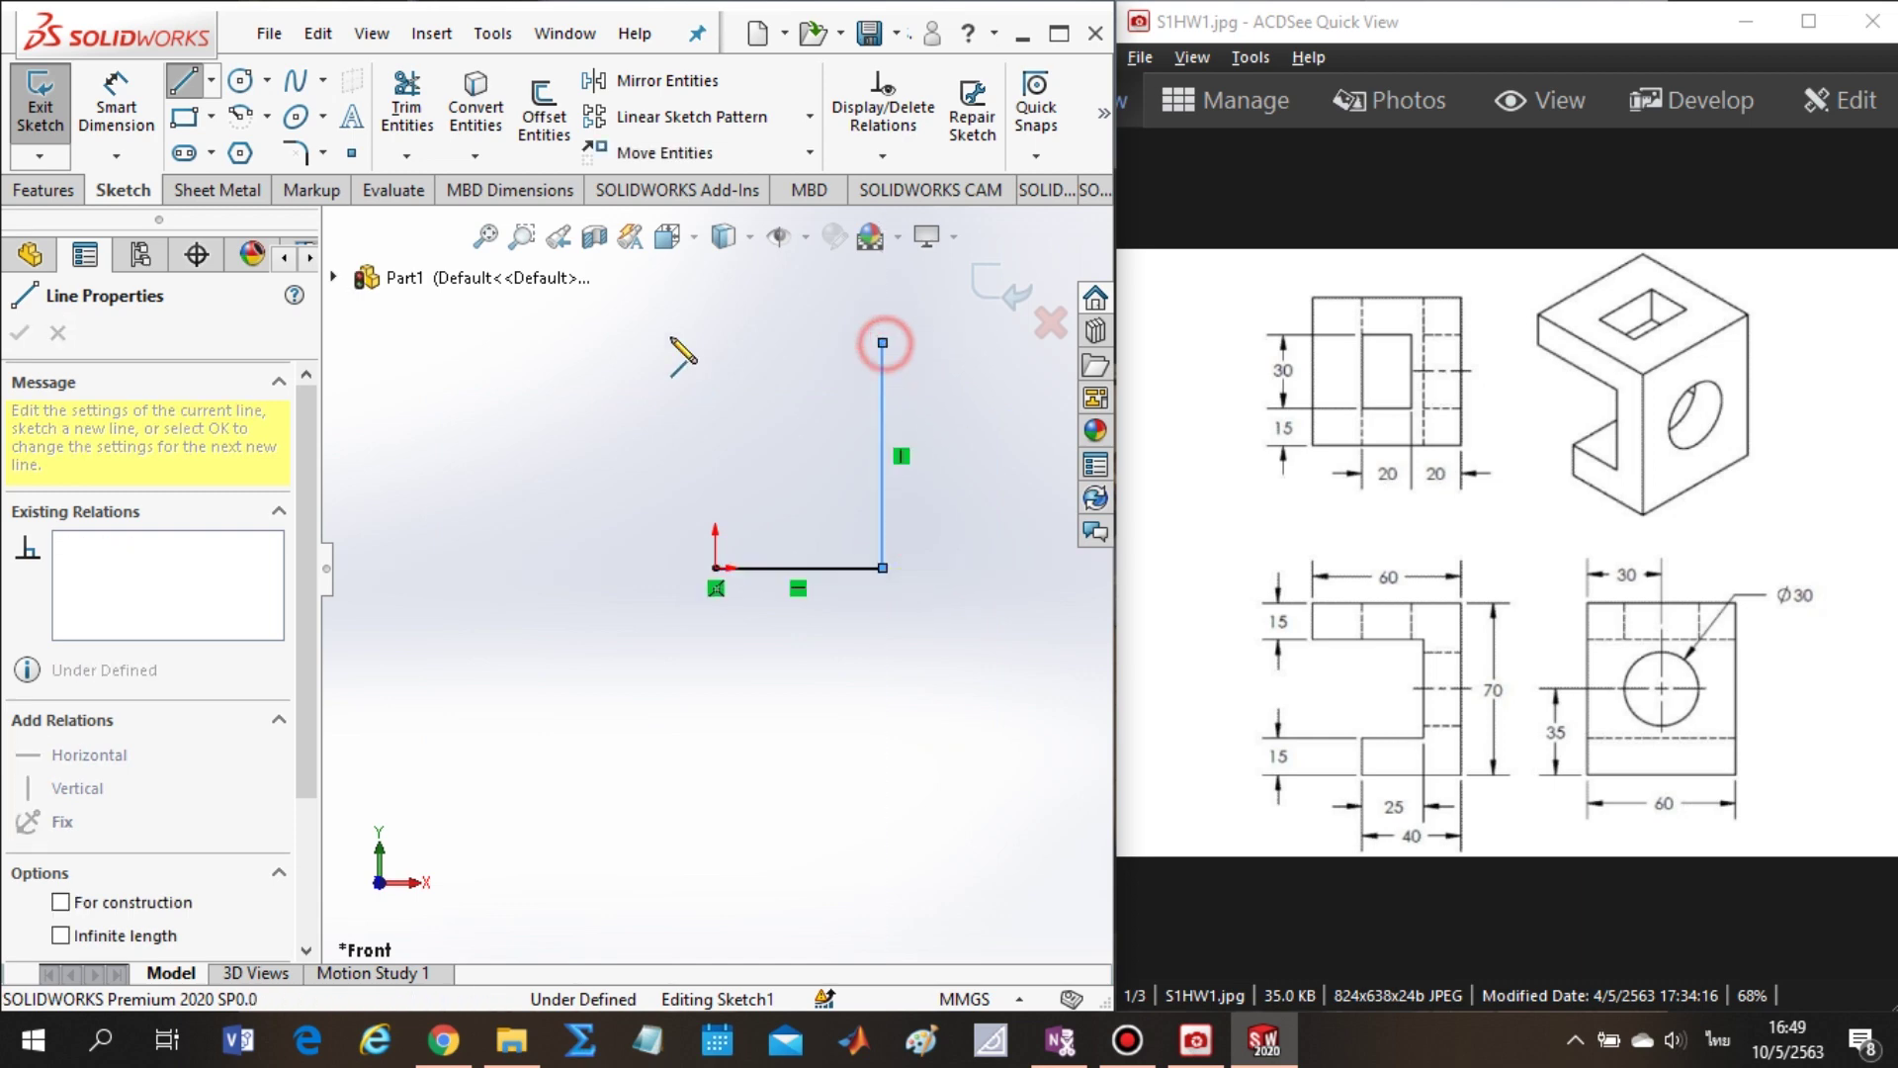
click(616, 343)
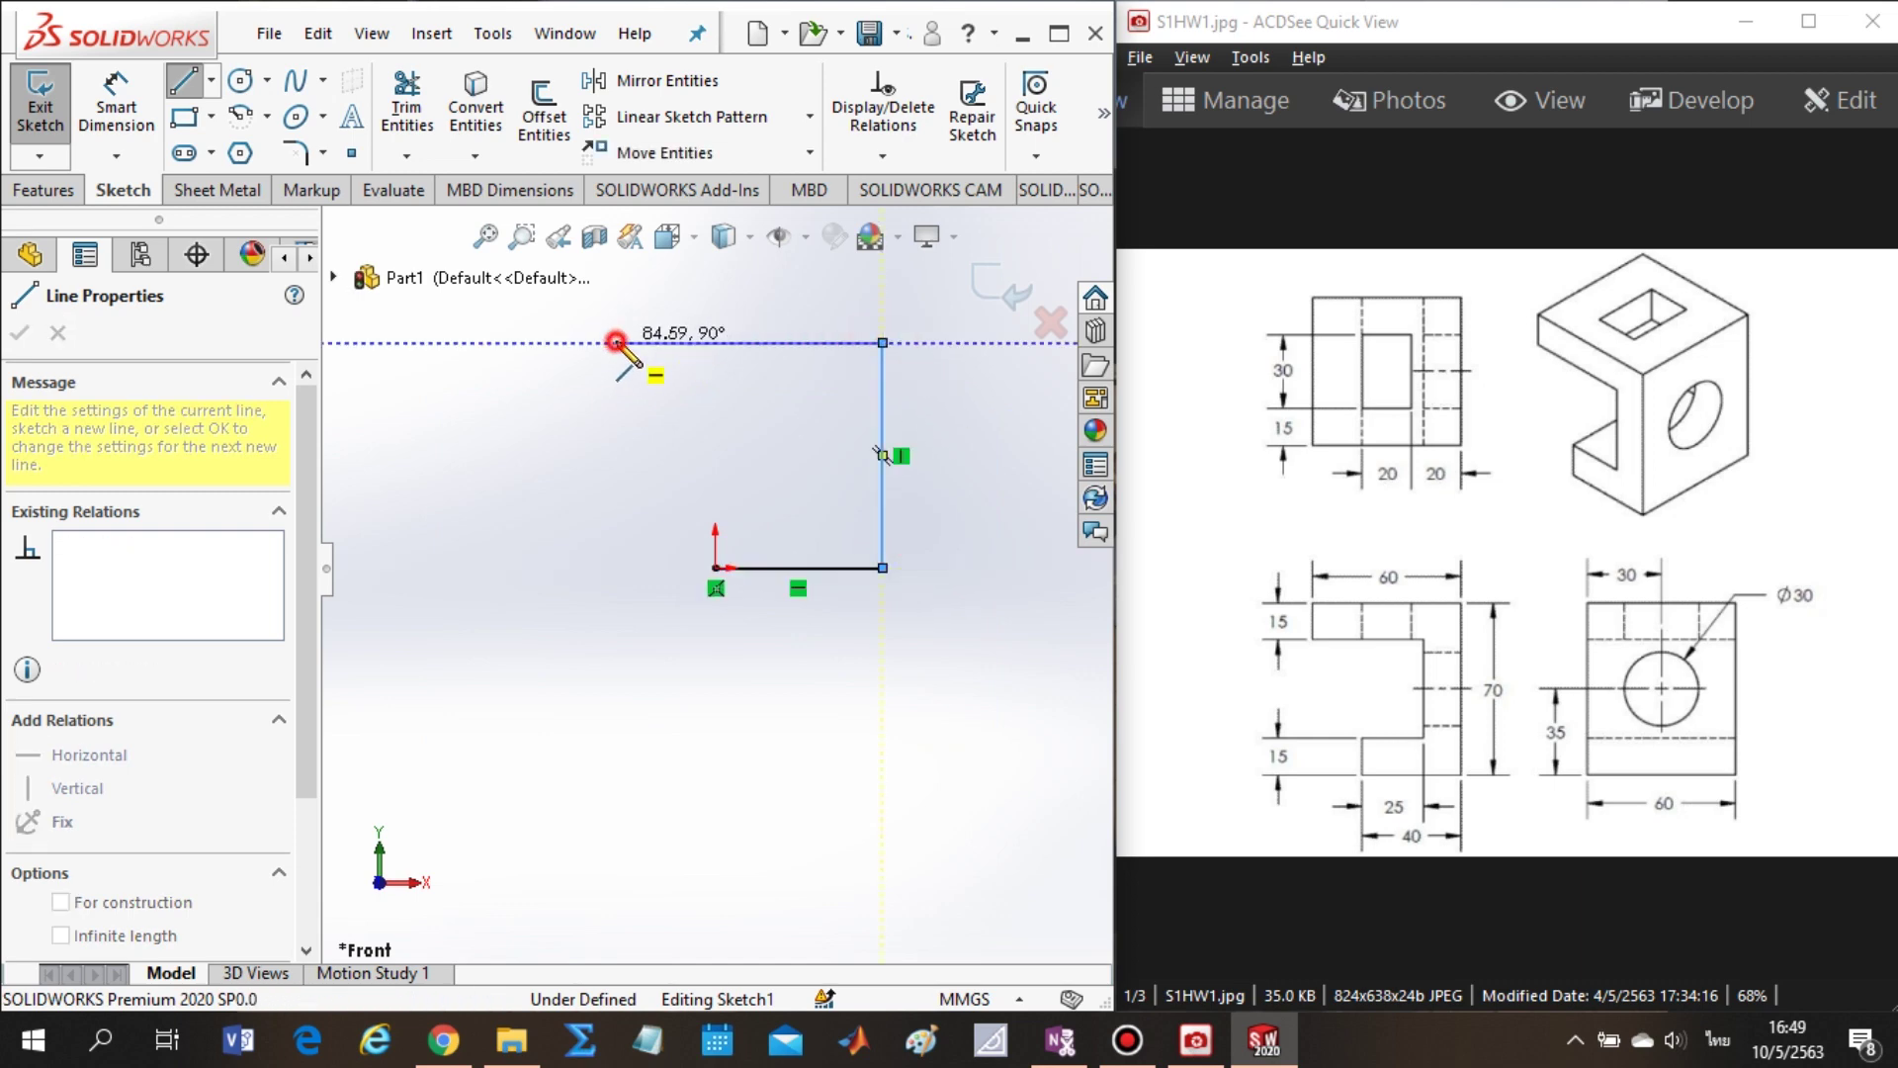
- Draw the top arm, inner back edge and bottom arm, closing the C at the origin
click(616, 393)
click(830, 393)
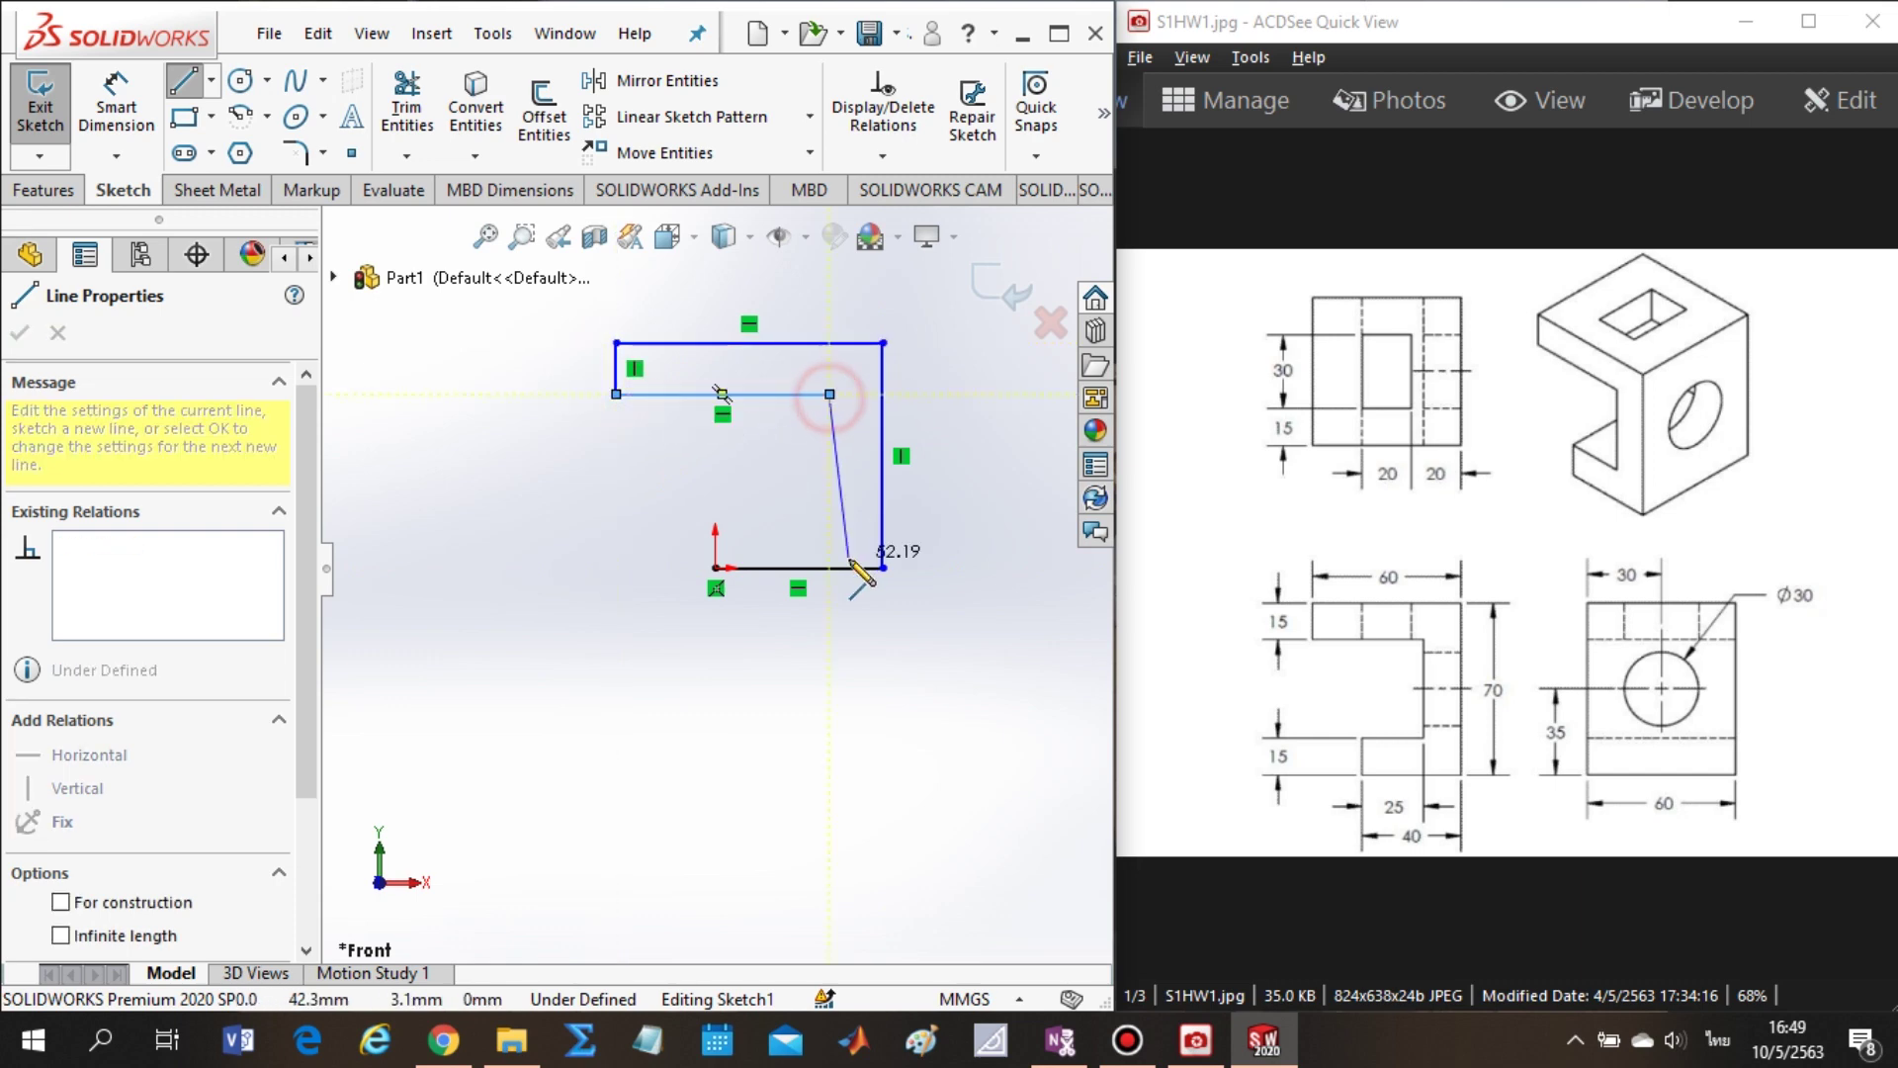
click(830, 527)
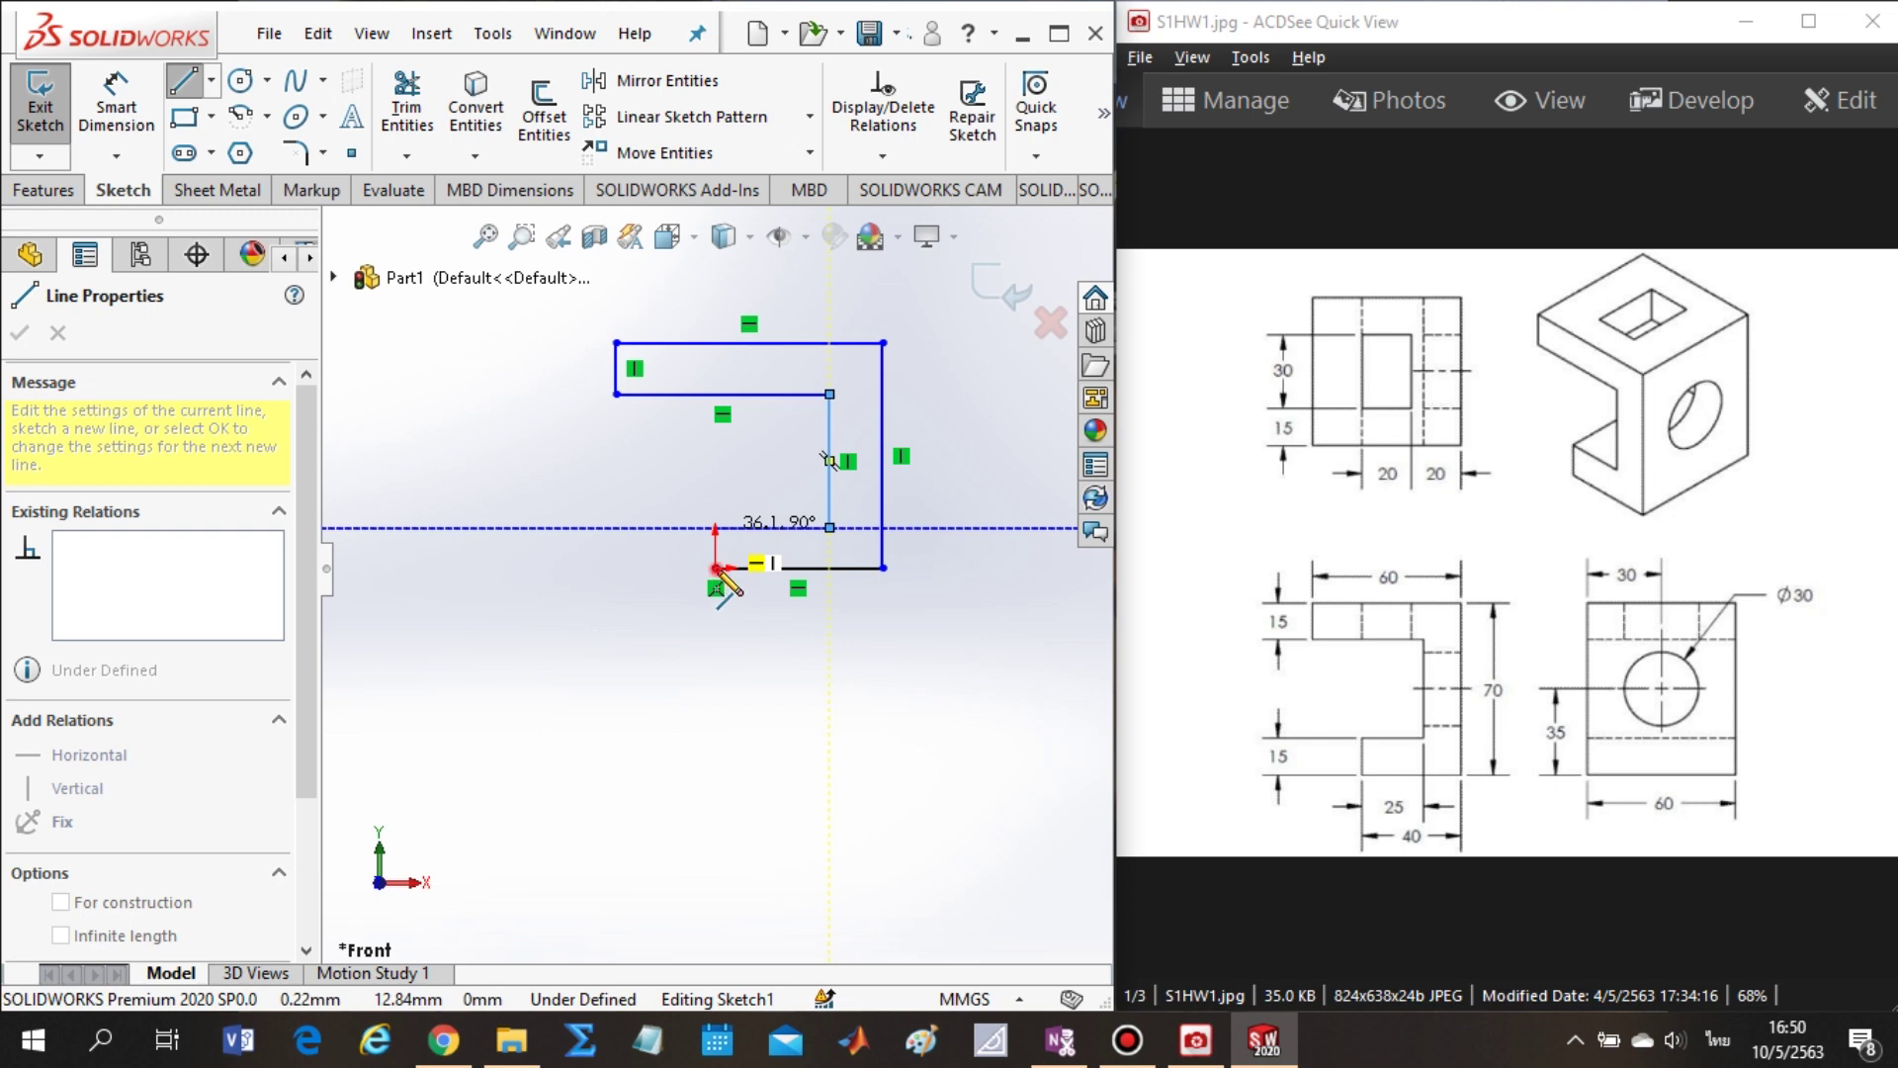
click(717, 571)
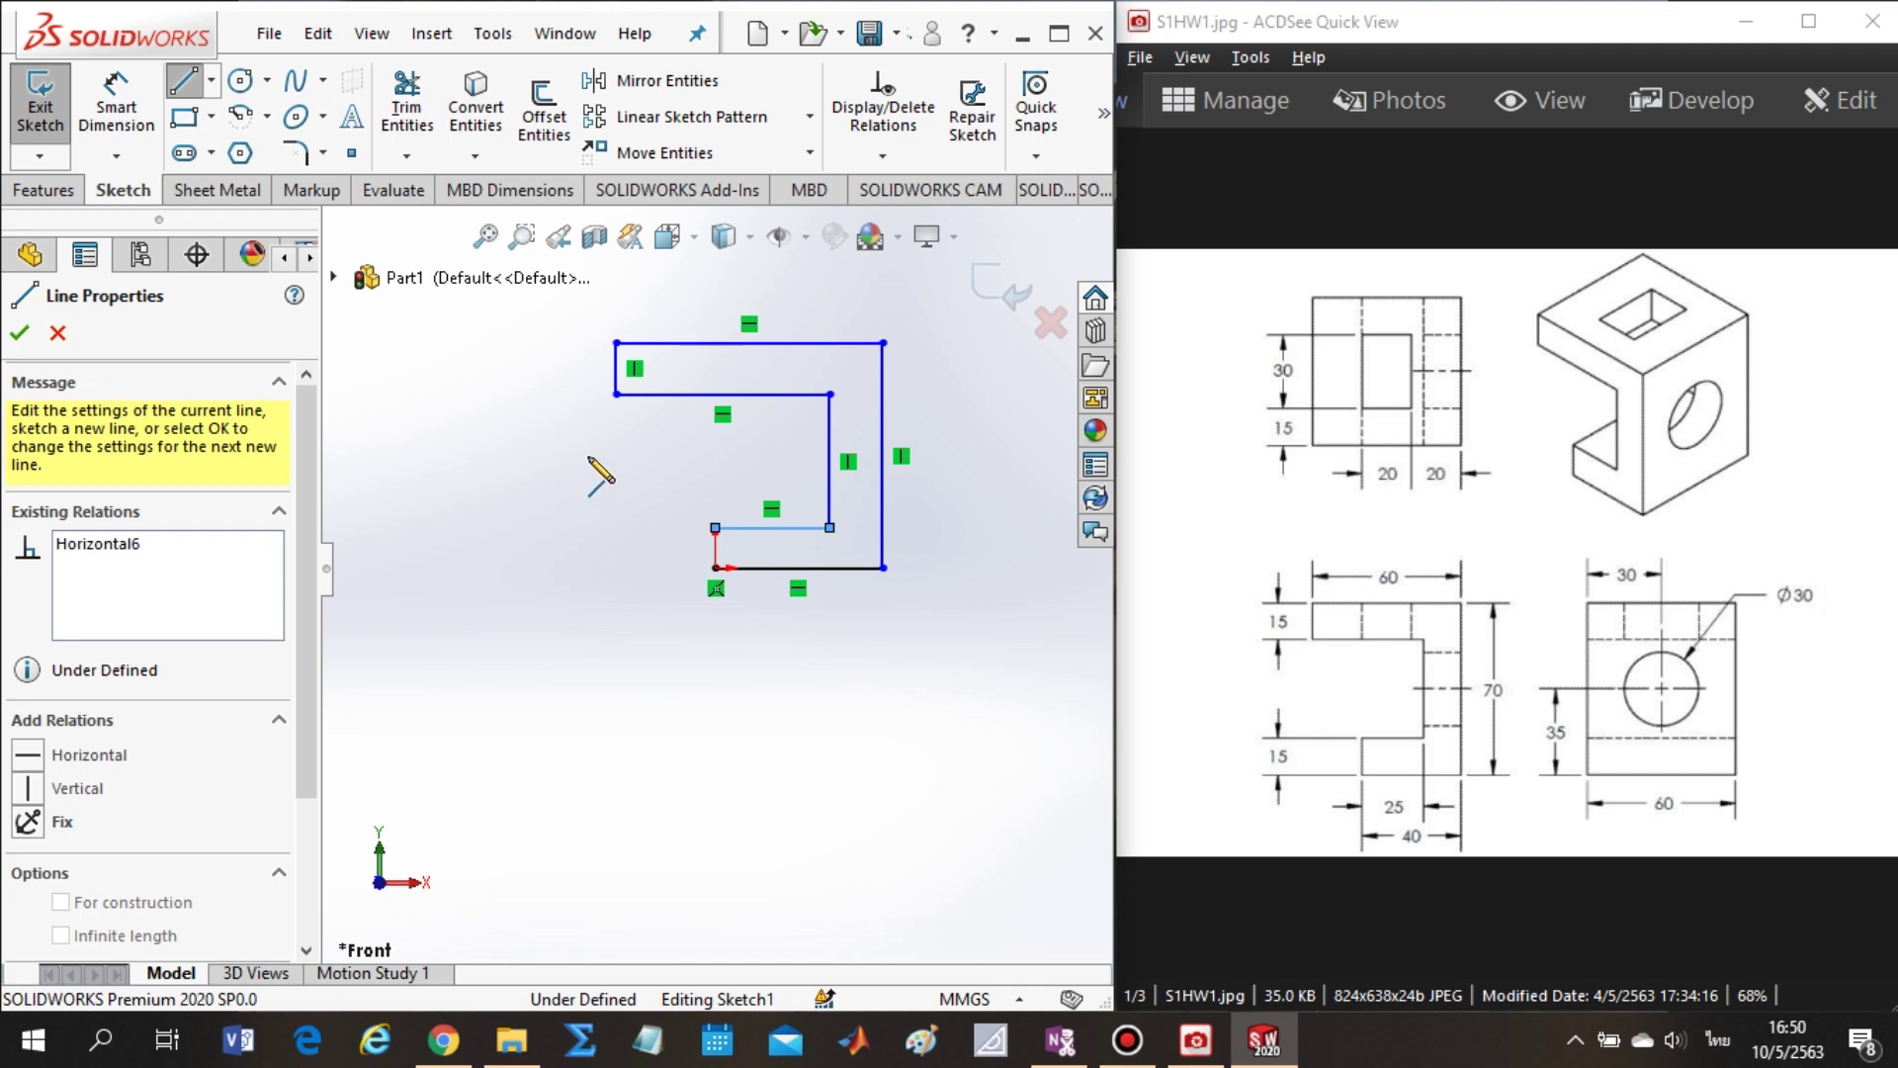
click(716, 568)
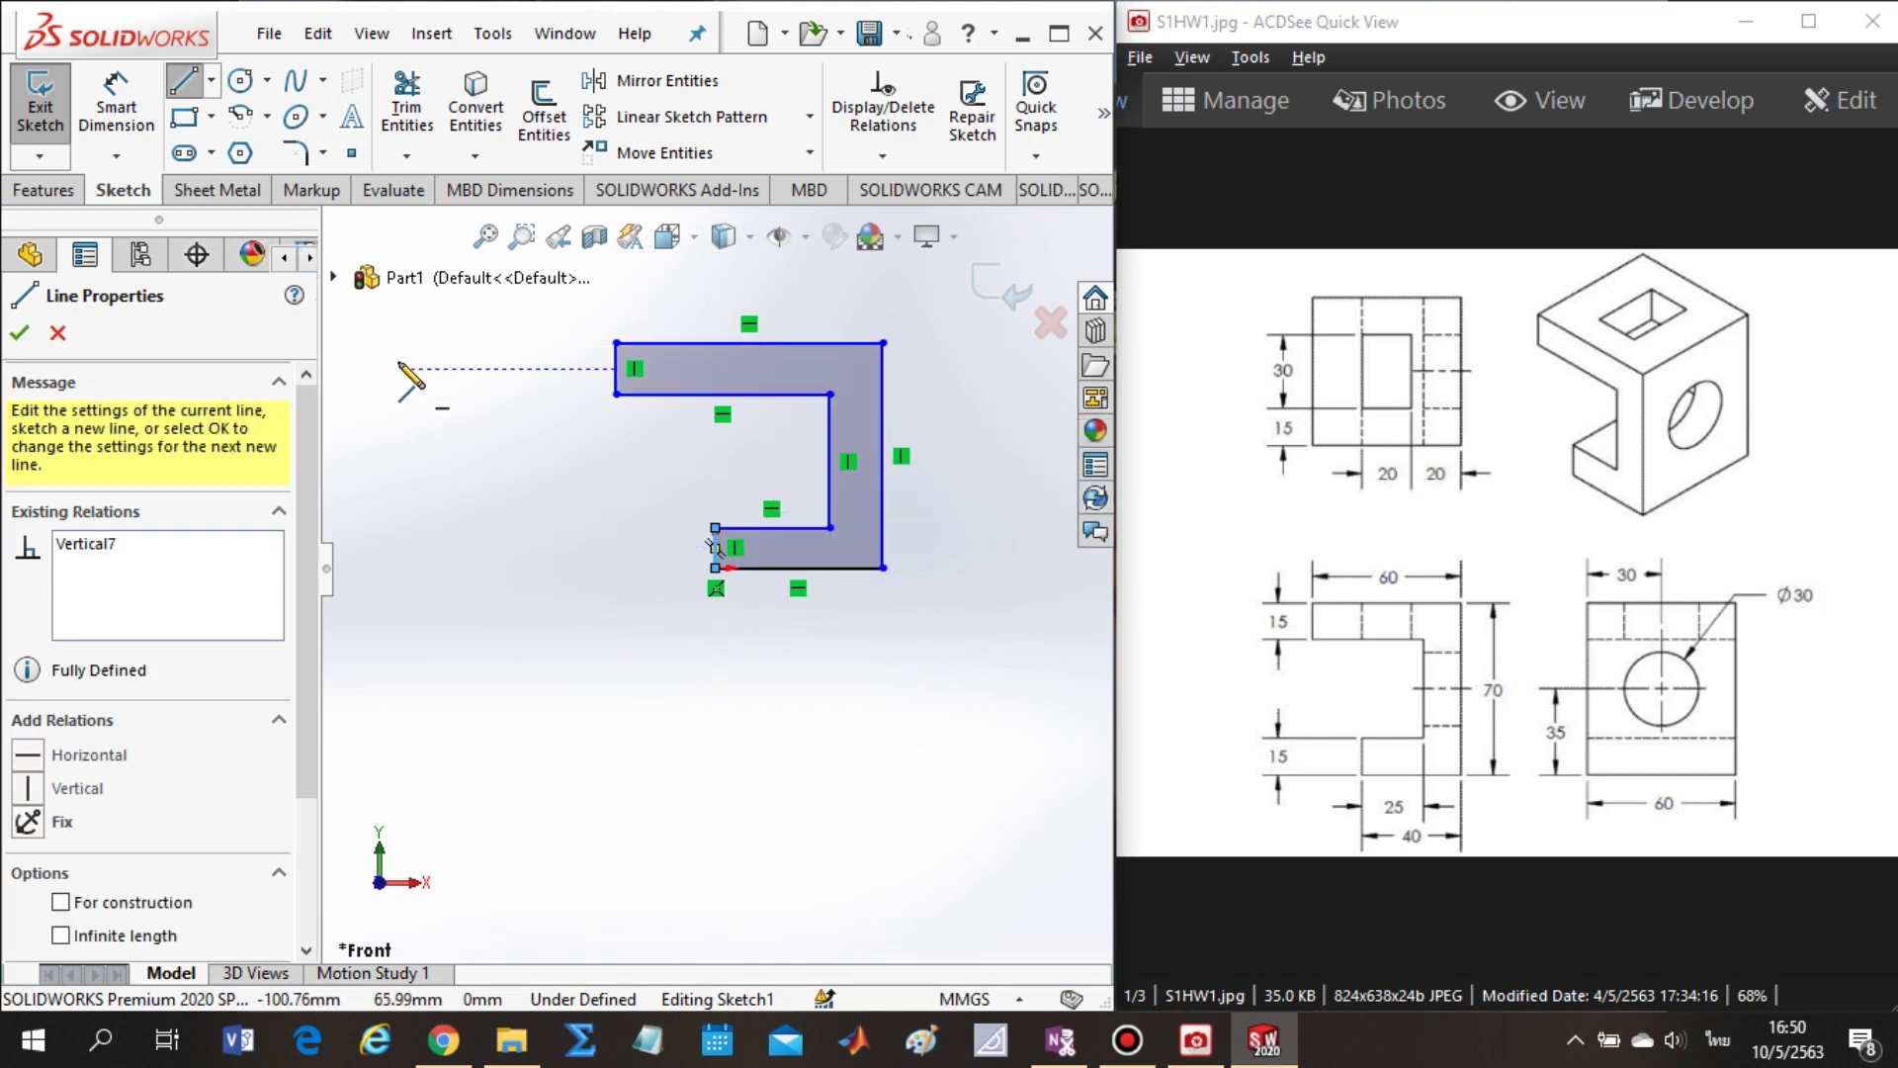
- Activate Smart Dimension from the toolbar and with an upward right-drag mouse gesture
click(119, 113)
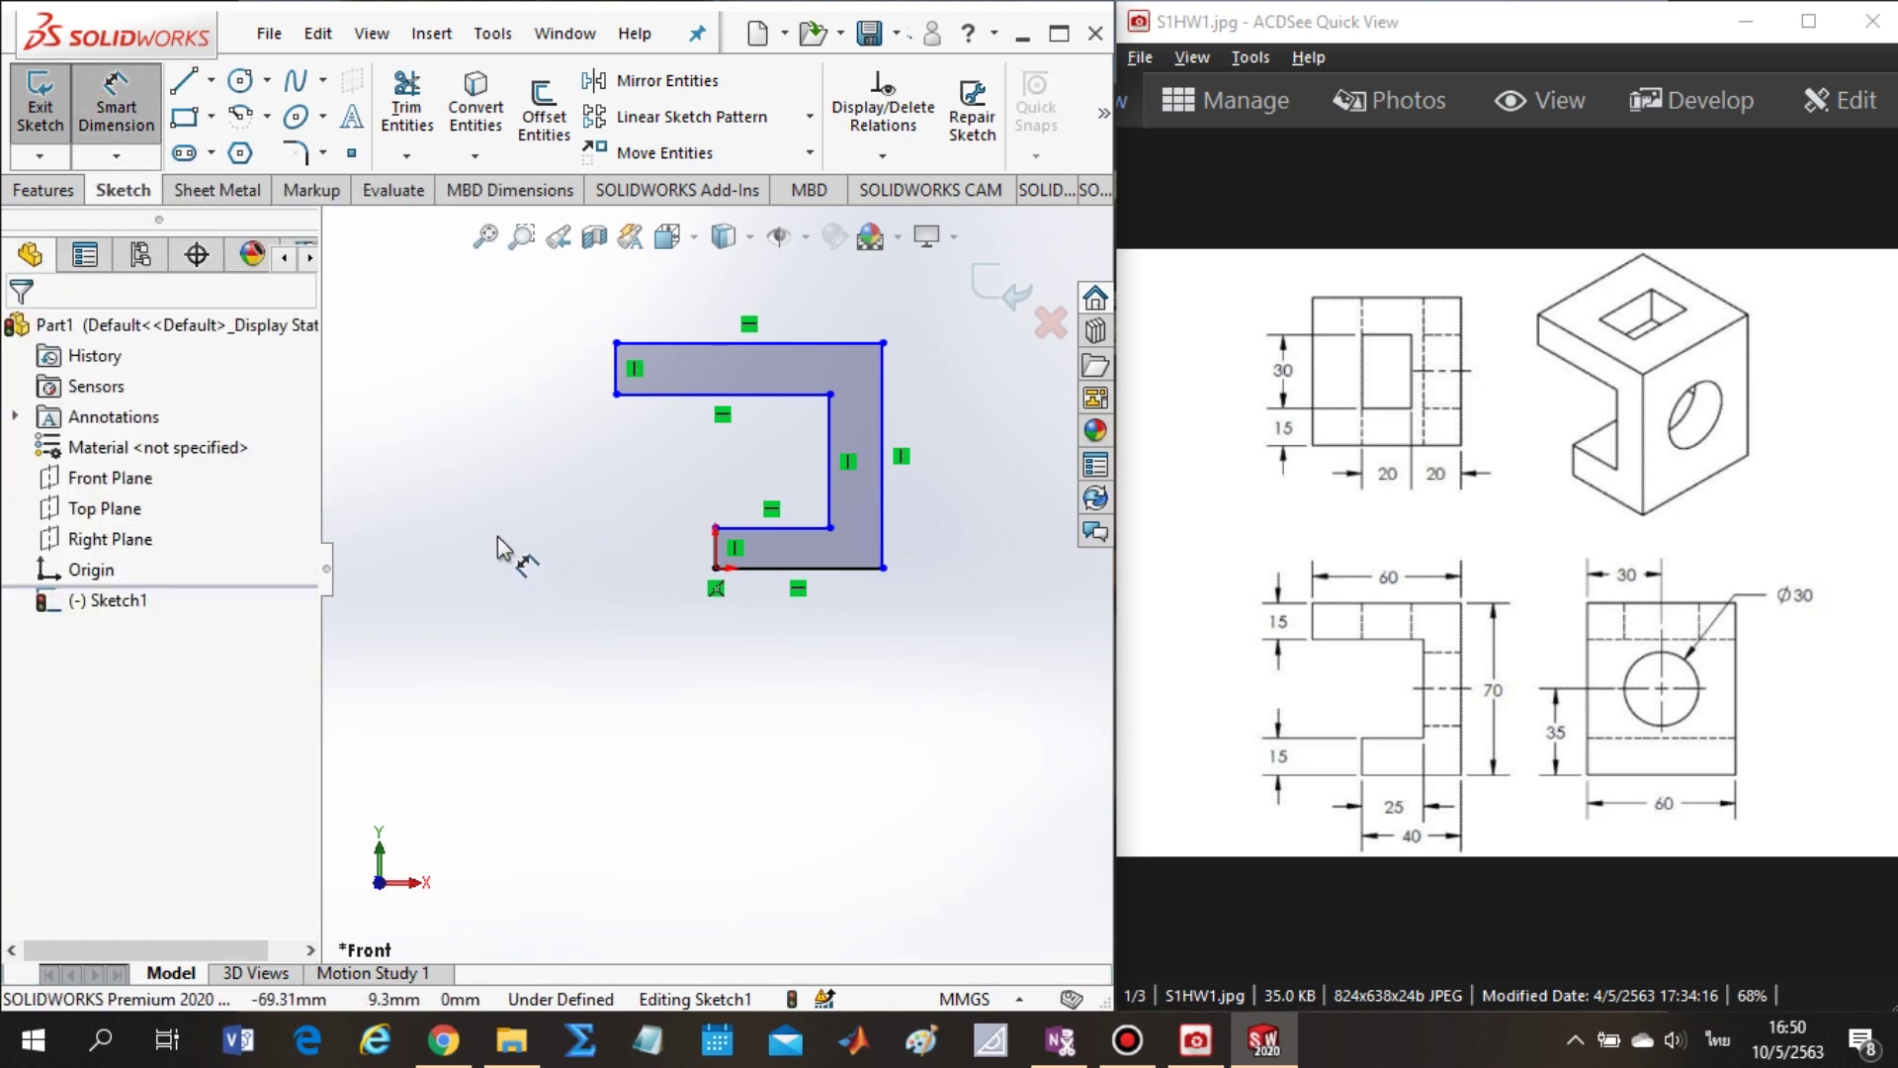
mouse_move(499, 563)
right_down()
mouse_move(514, 538)
mouse_move(473, 581)
mouse_move(494, 542)
mouse_move(504, 562)
right_up()
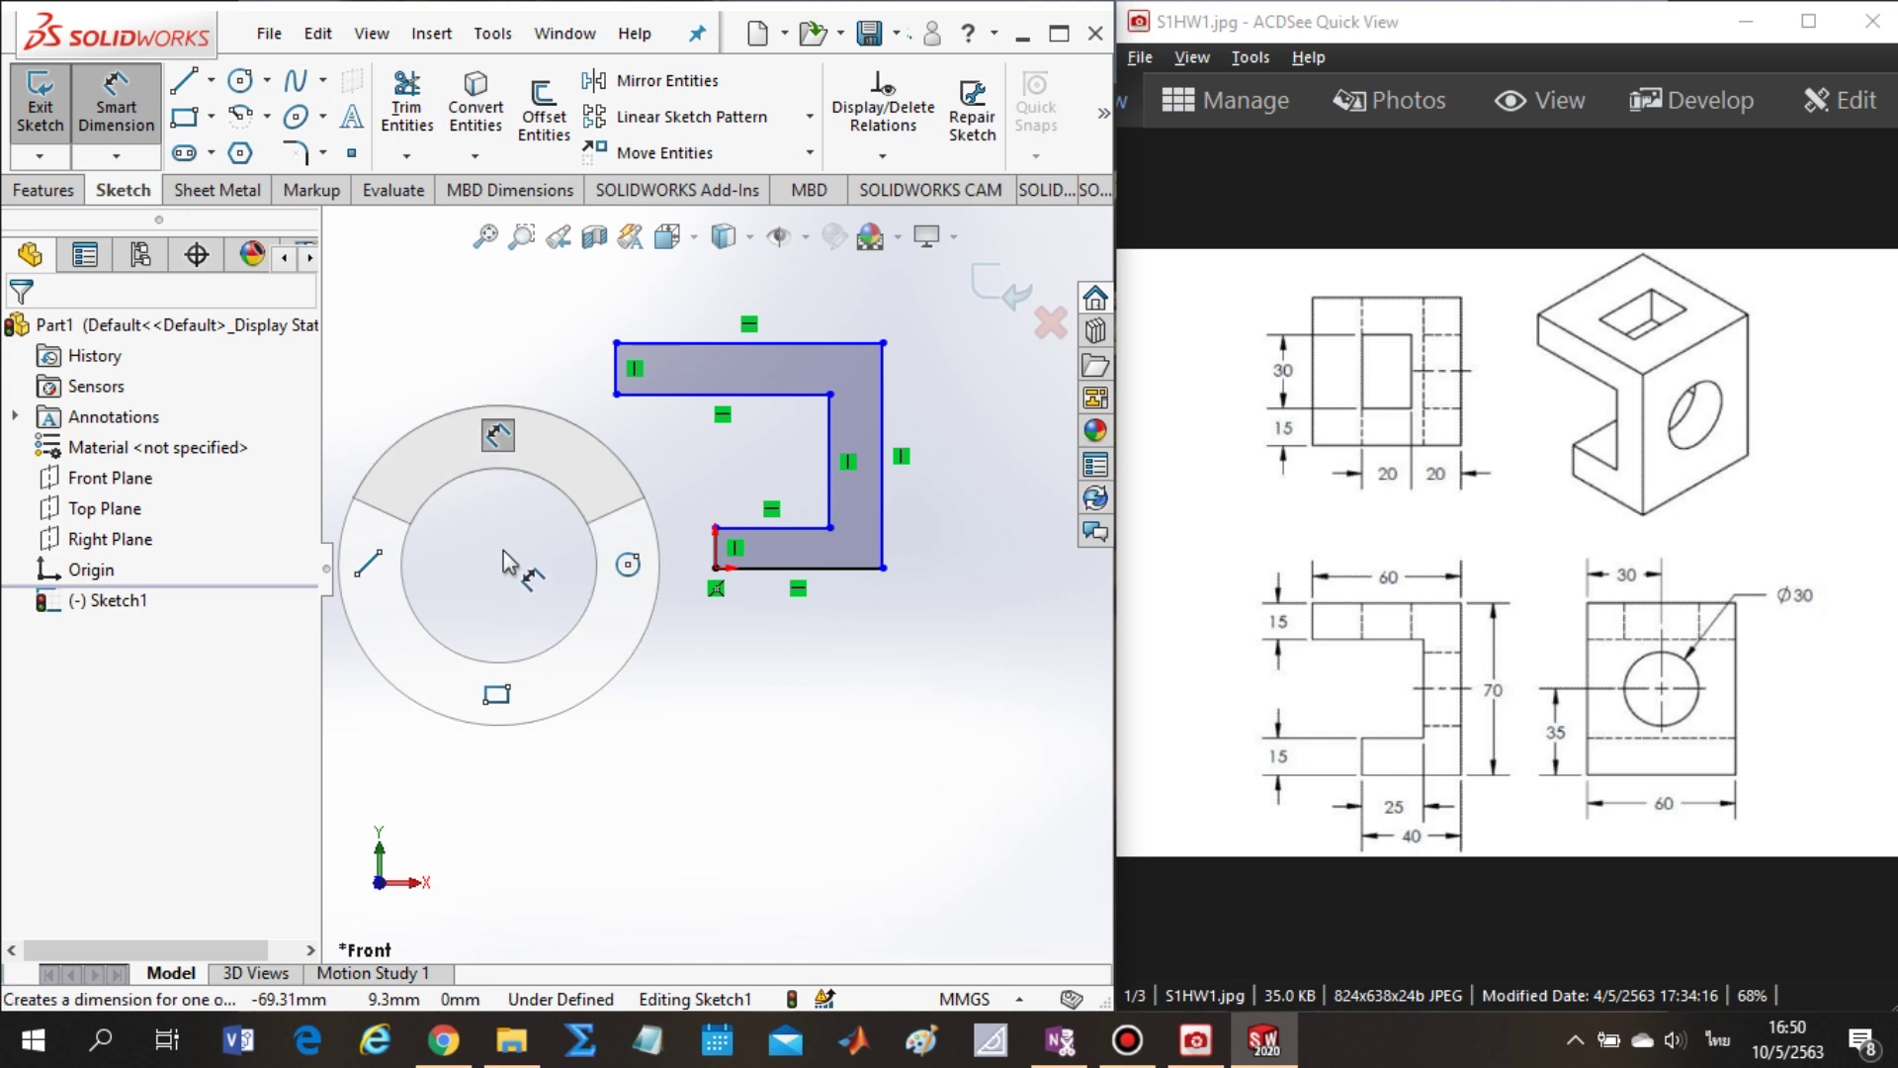
right_drag(504, 561, 504, 465)
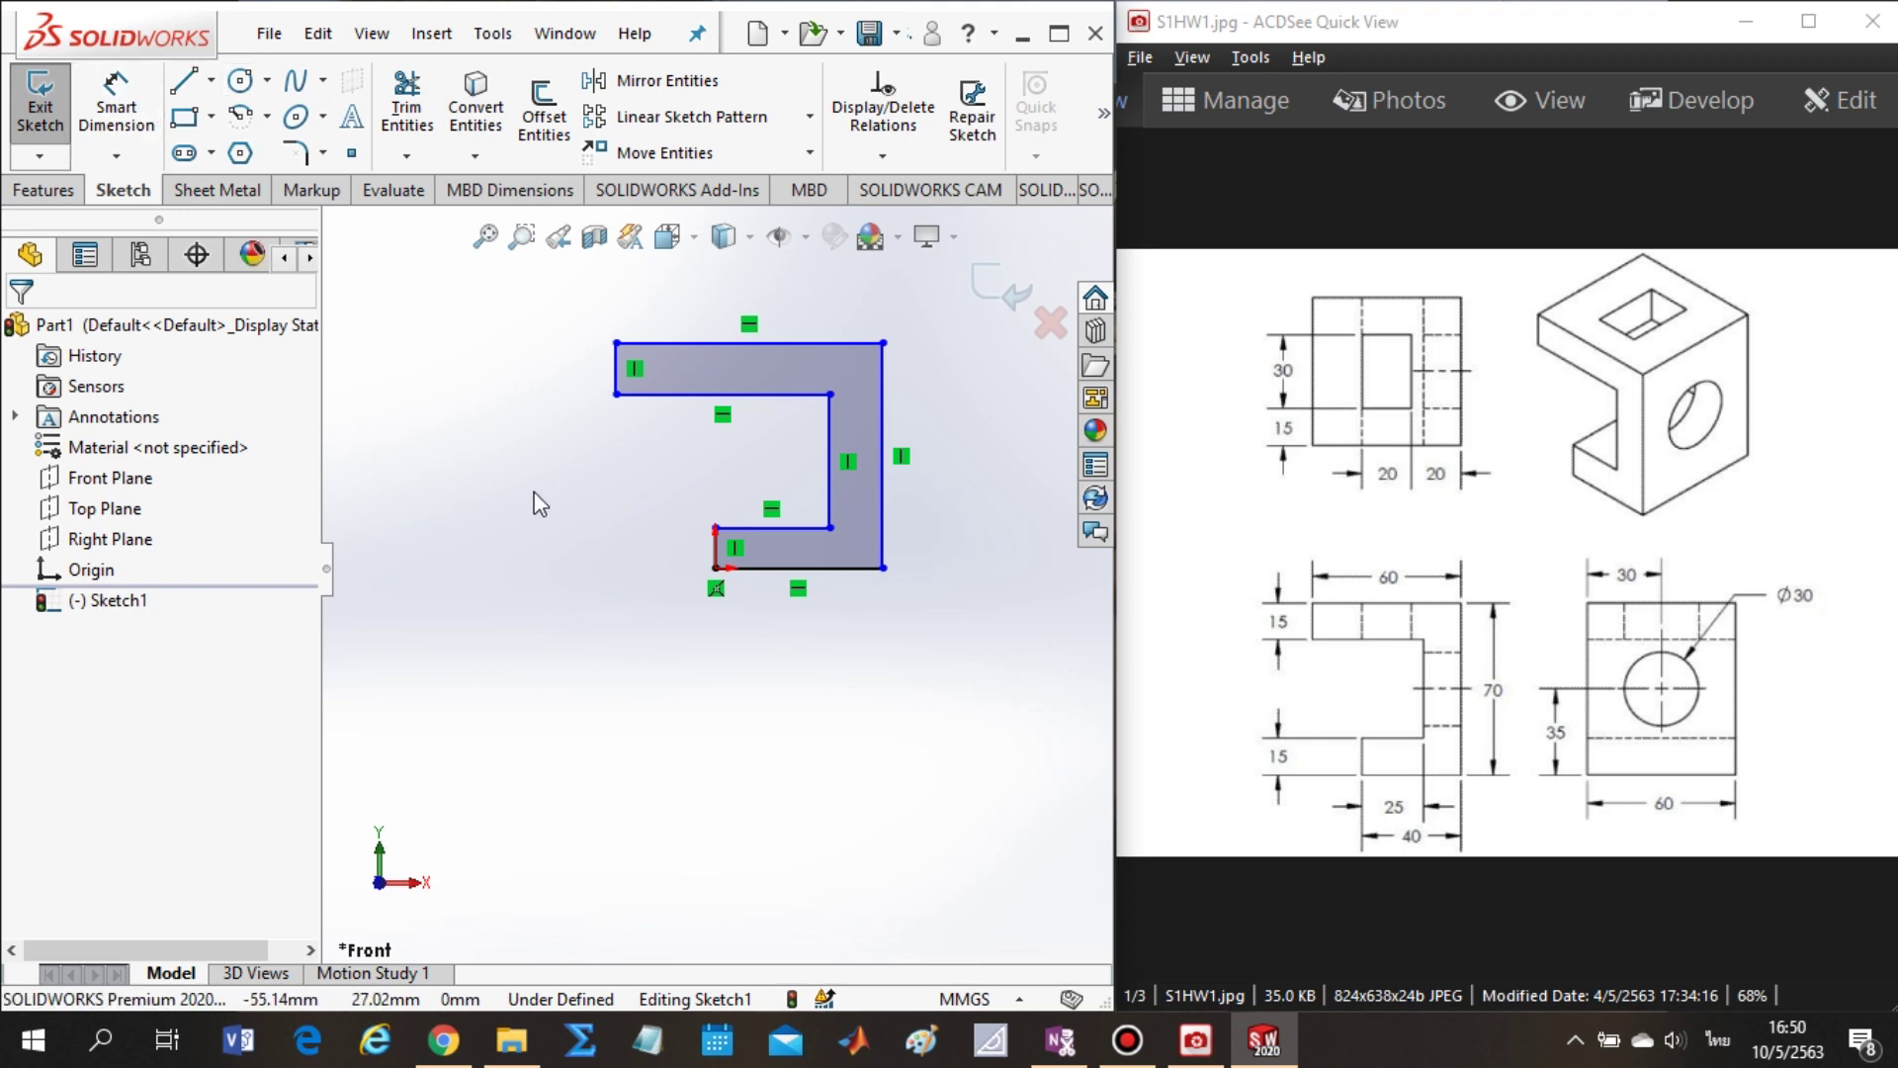
right_drag(480, 549, 495, 393)
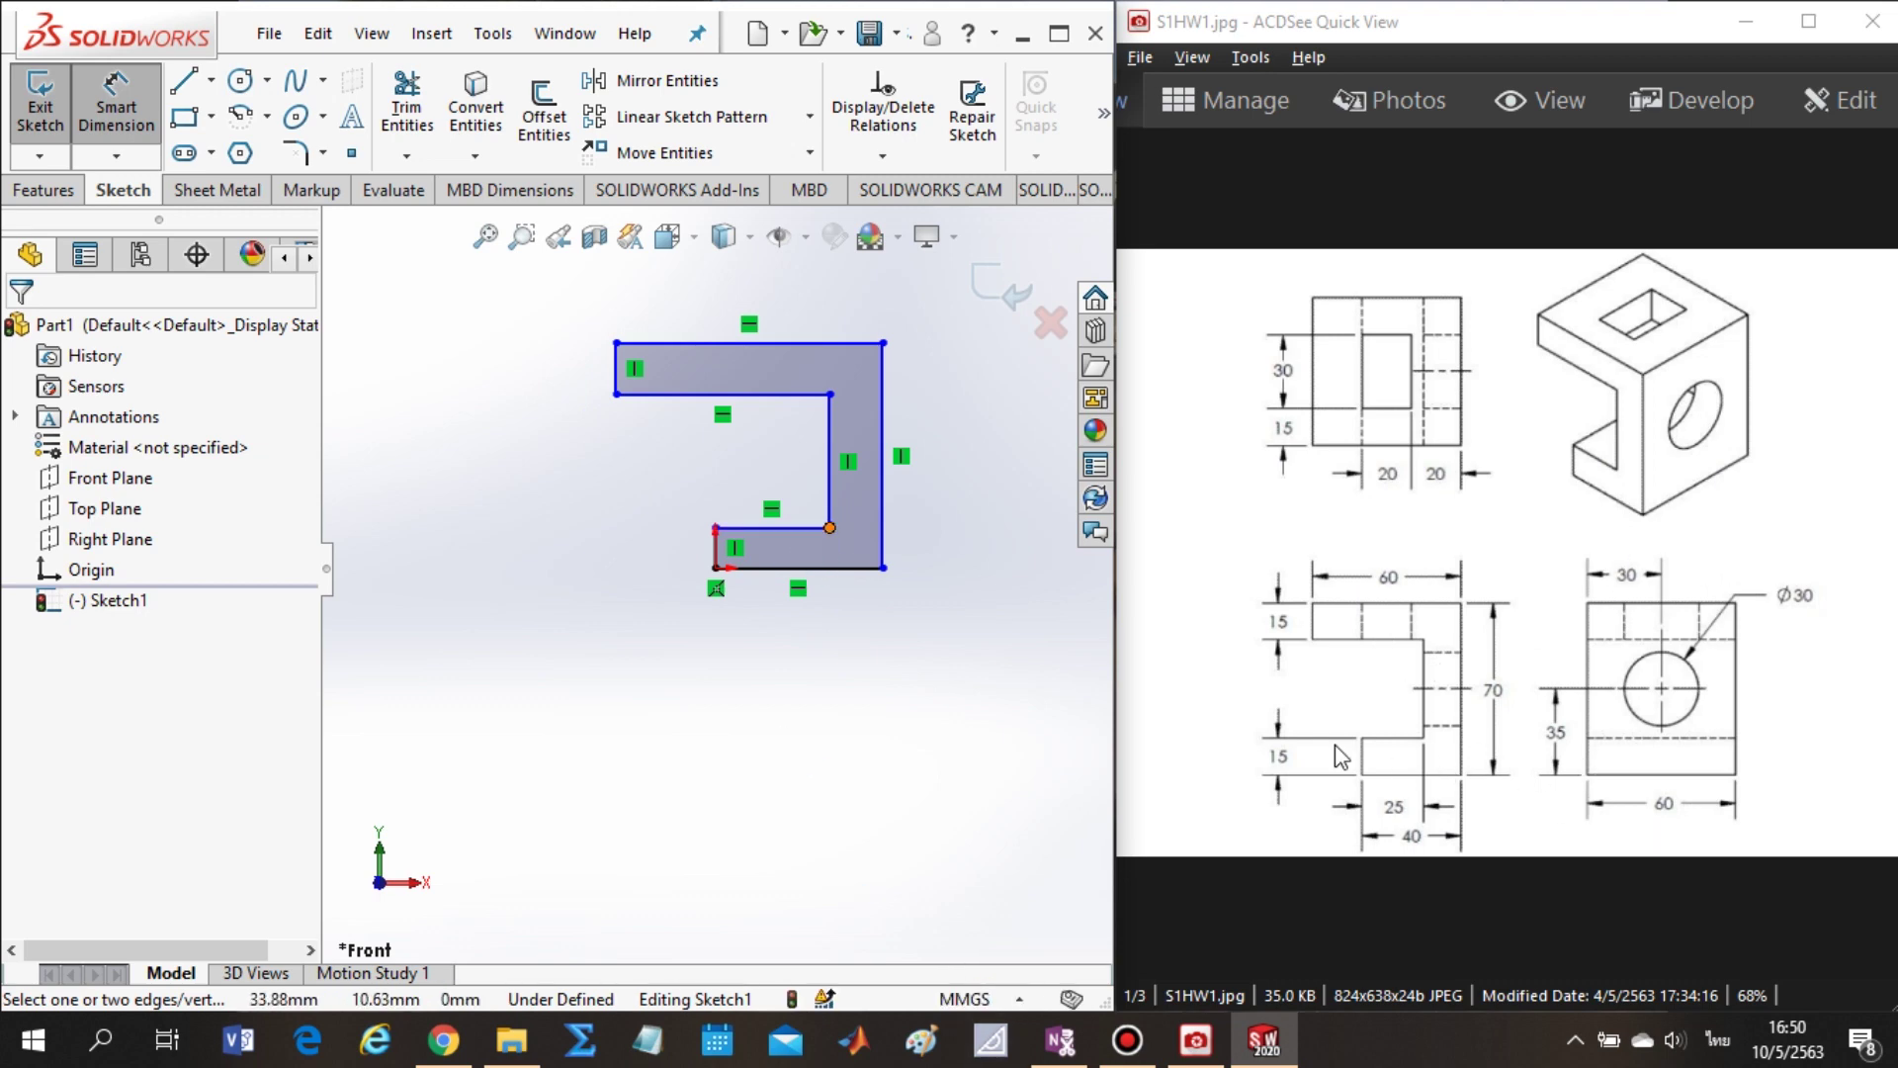
click(967, 999)
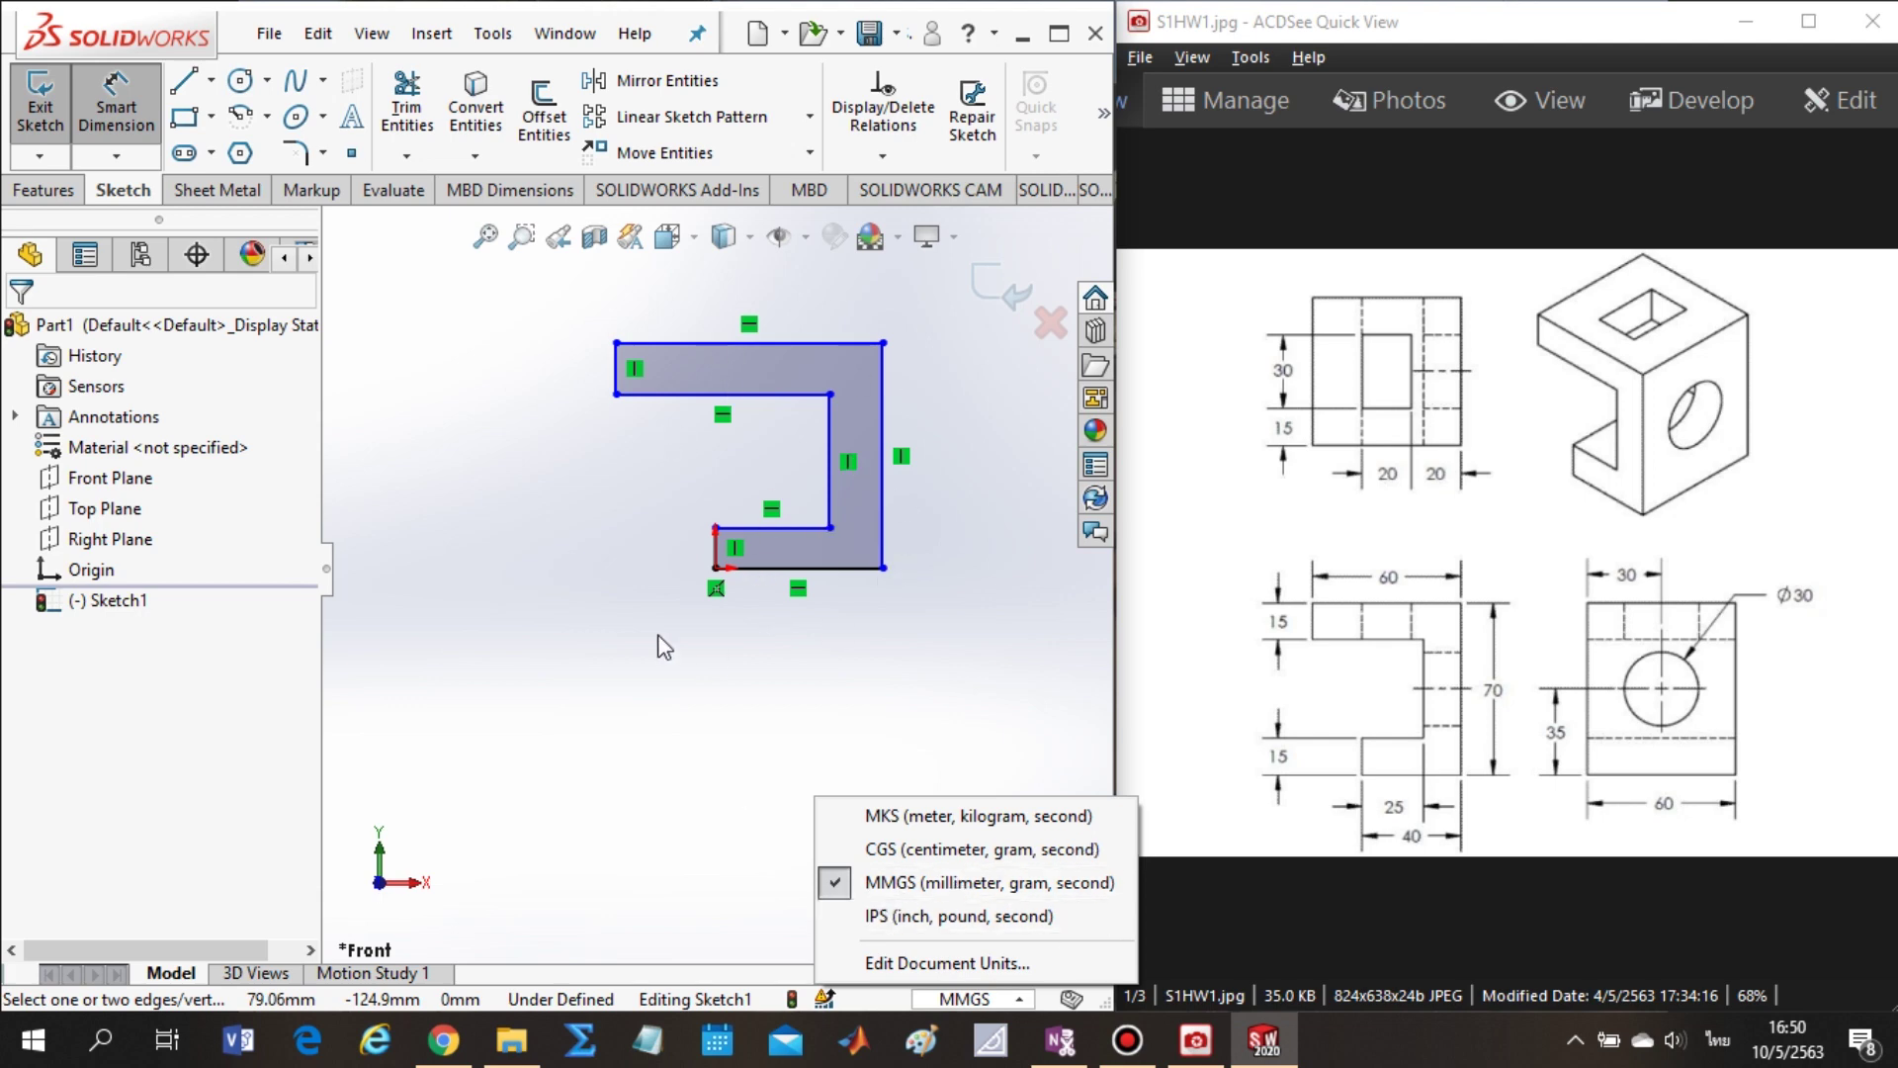
click(748, 743)
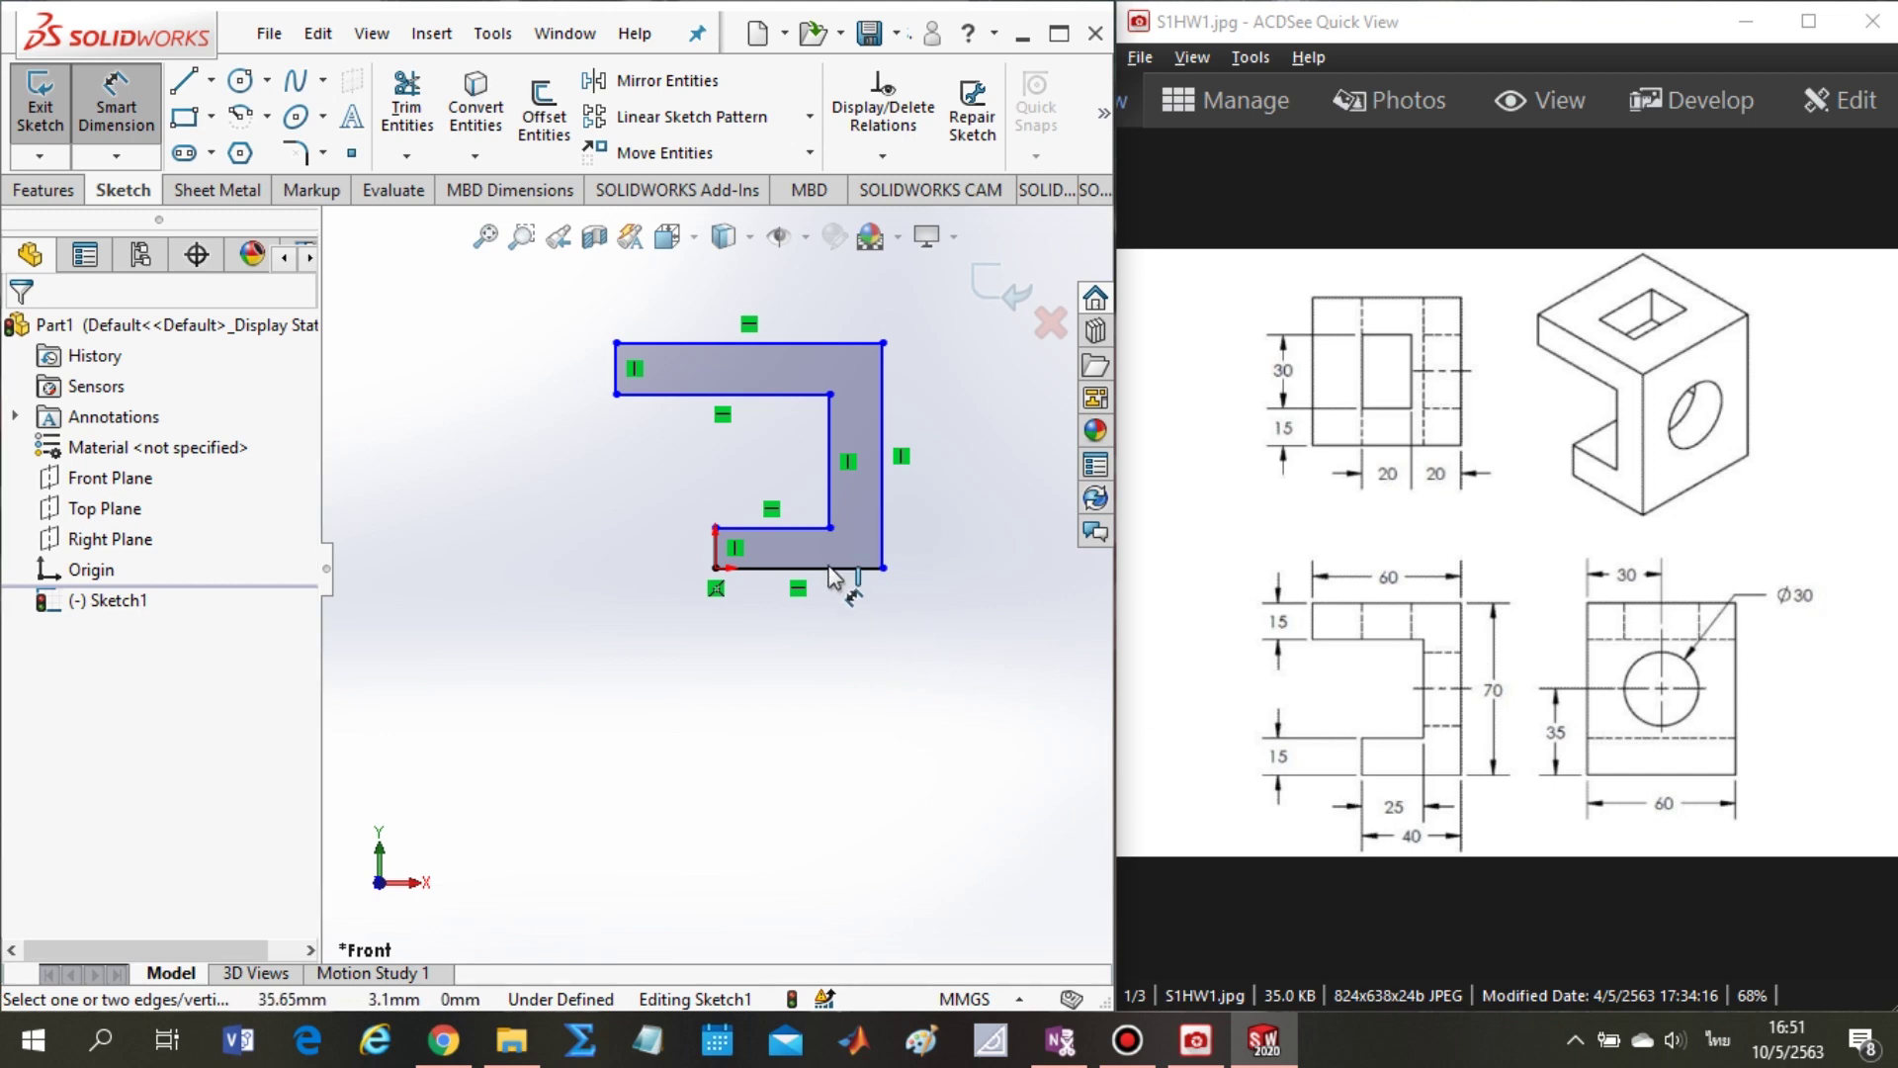
- Dimension the bottom width as 40 mm and the overall height as 70 mm
click(828, 570)
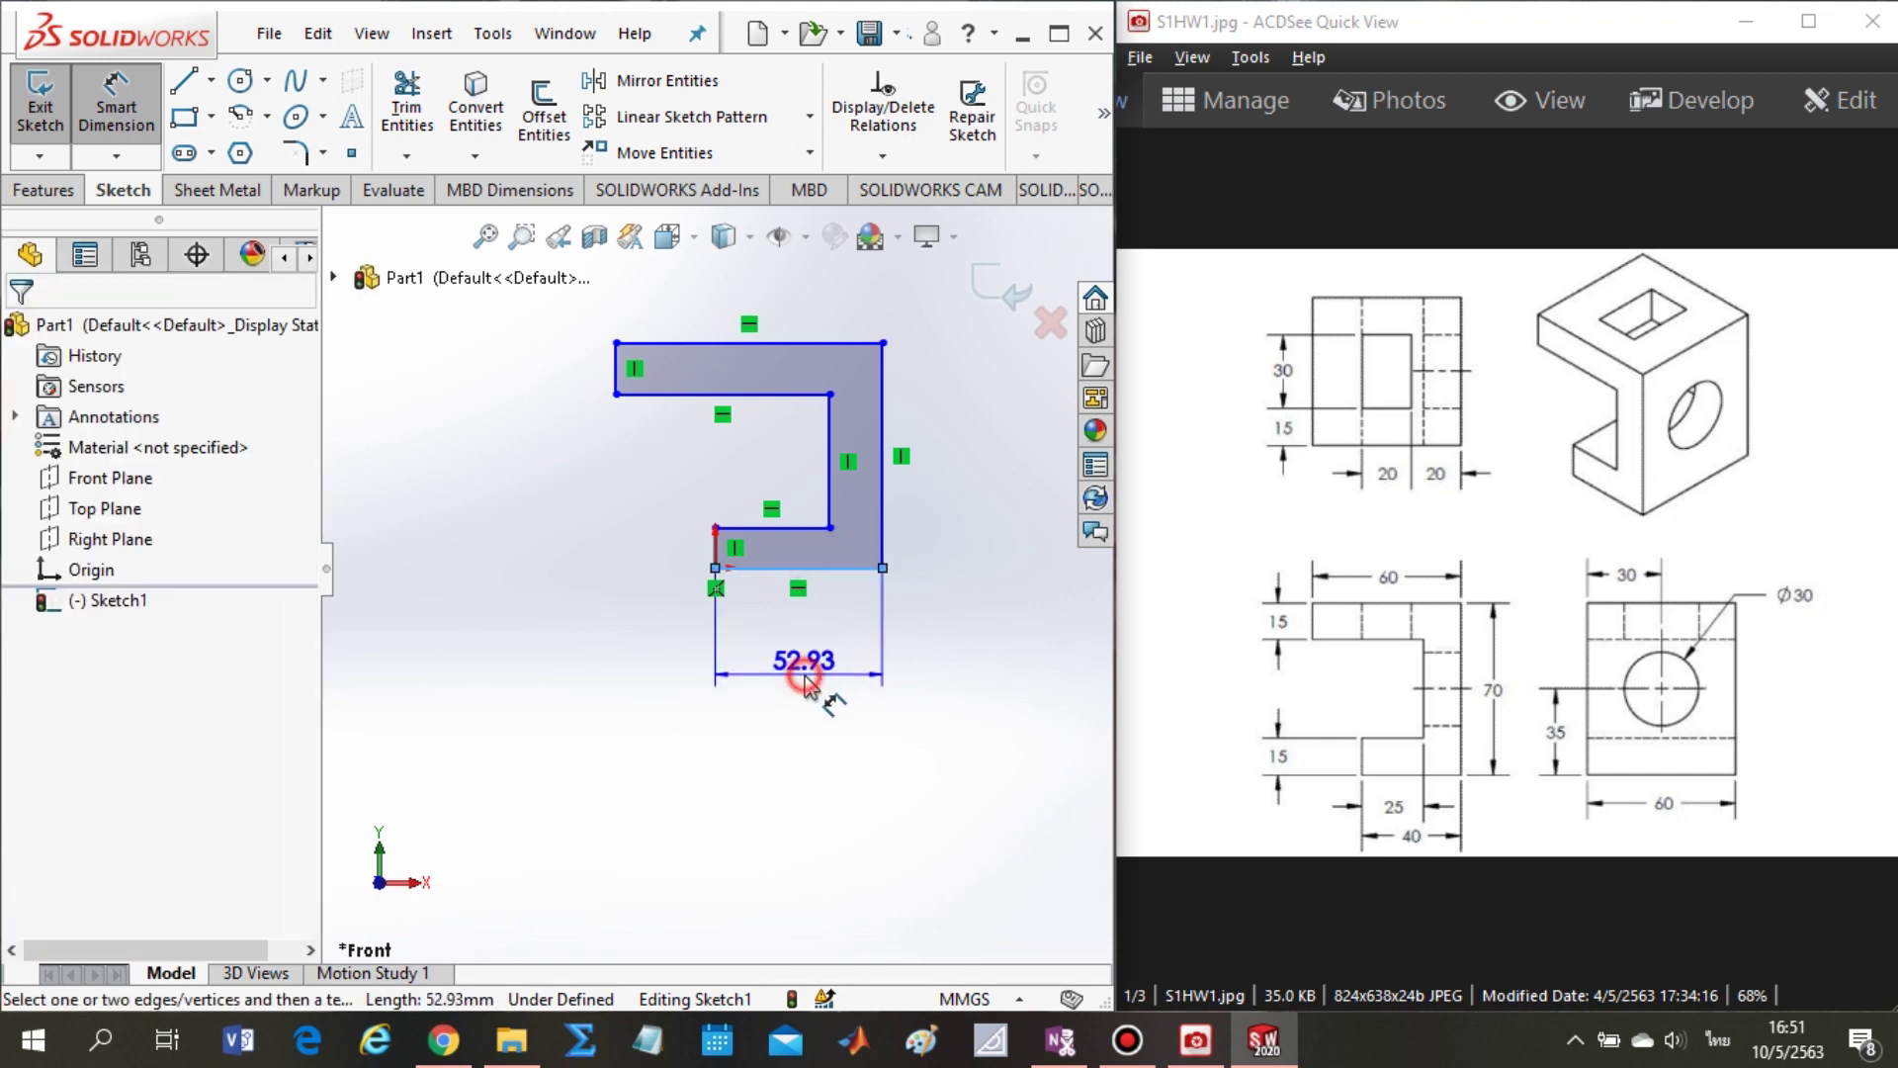
click(817, 683)
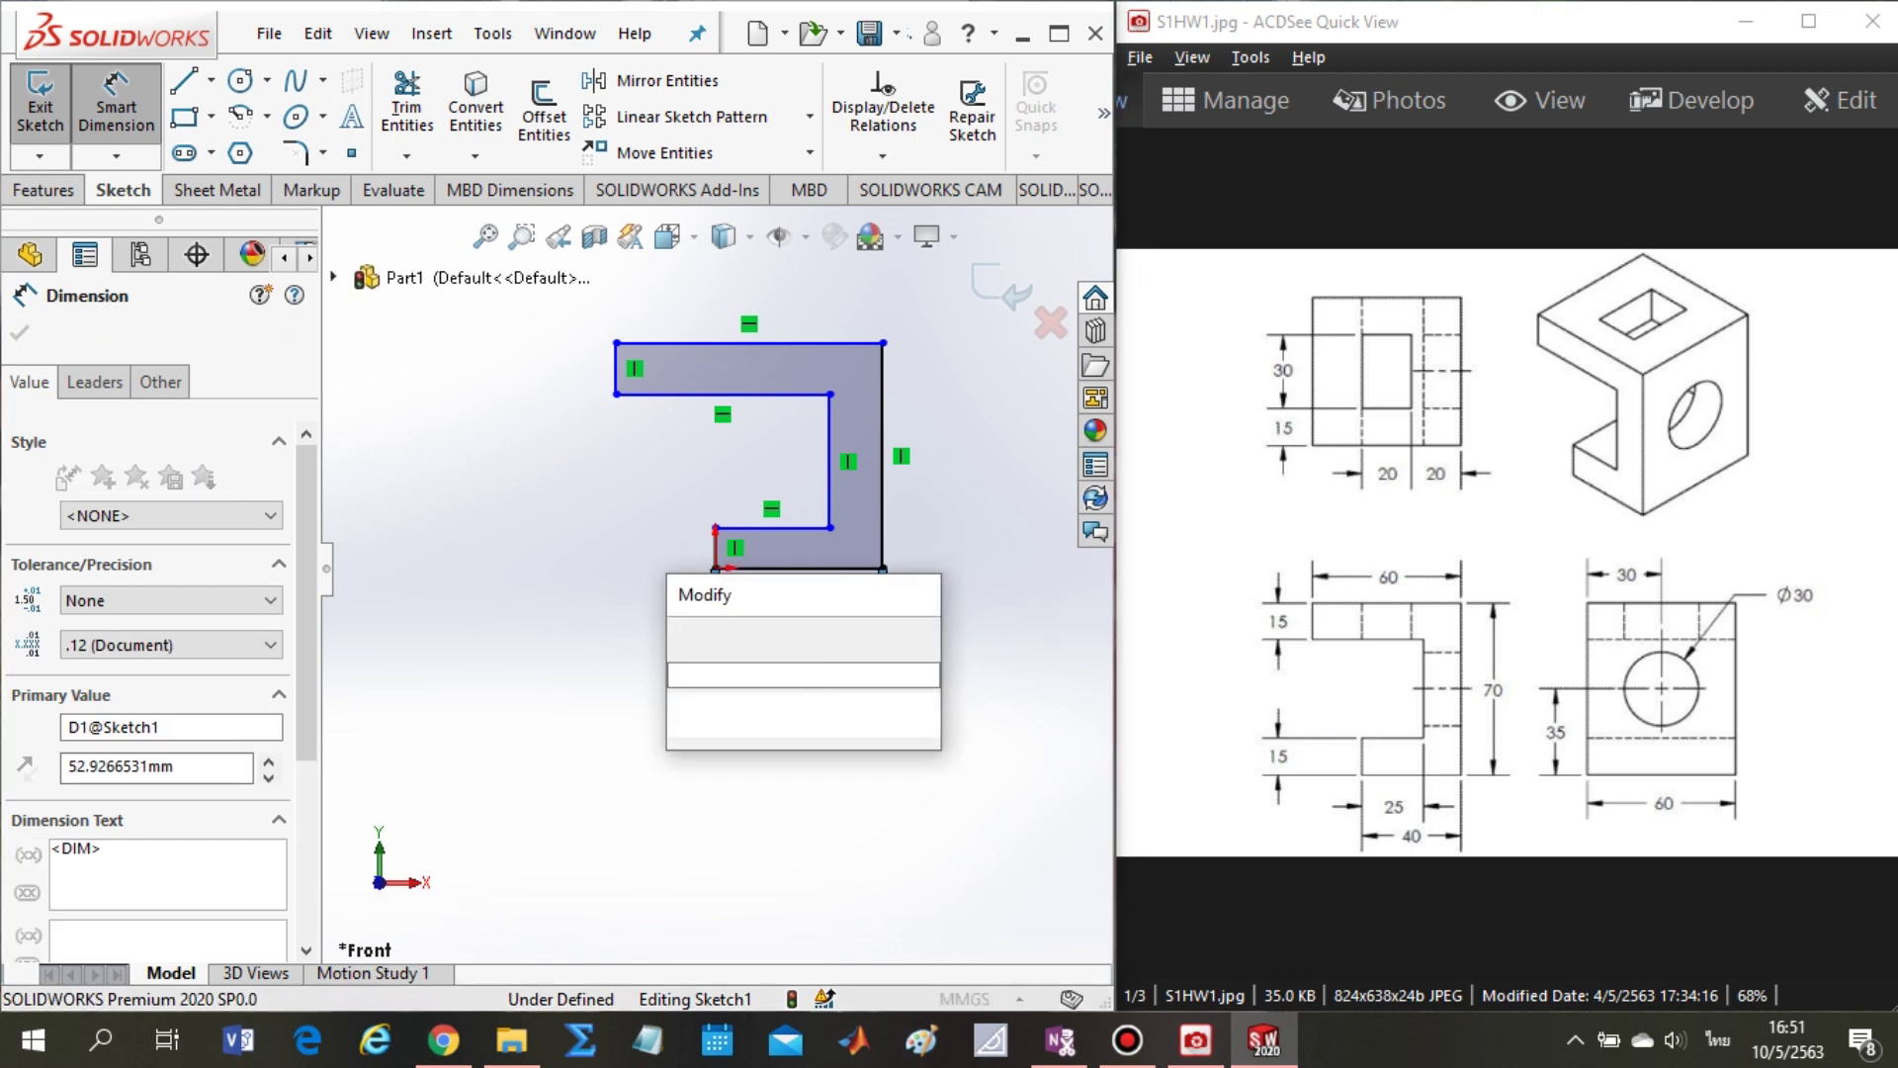
text(4)
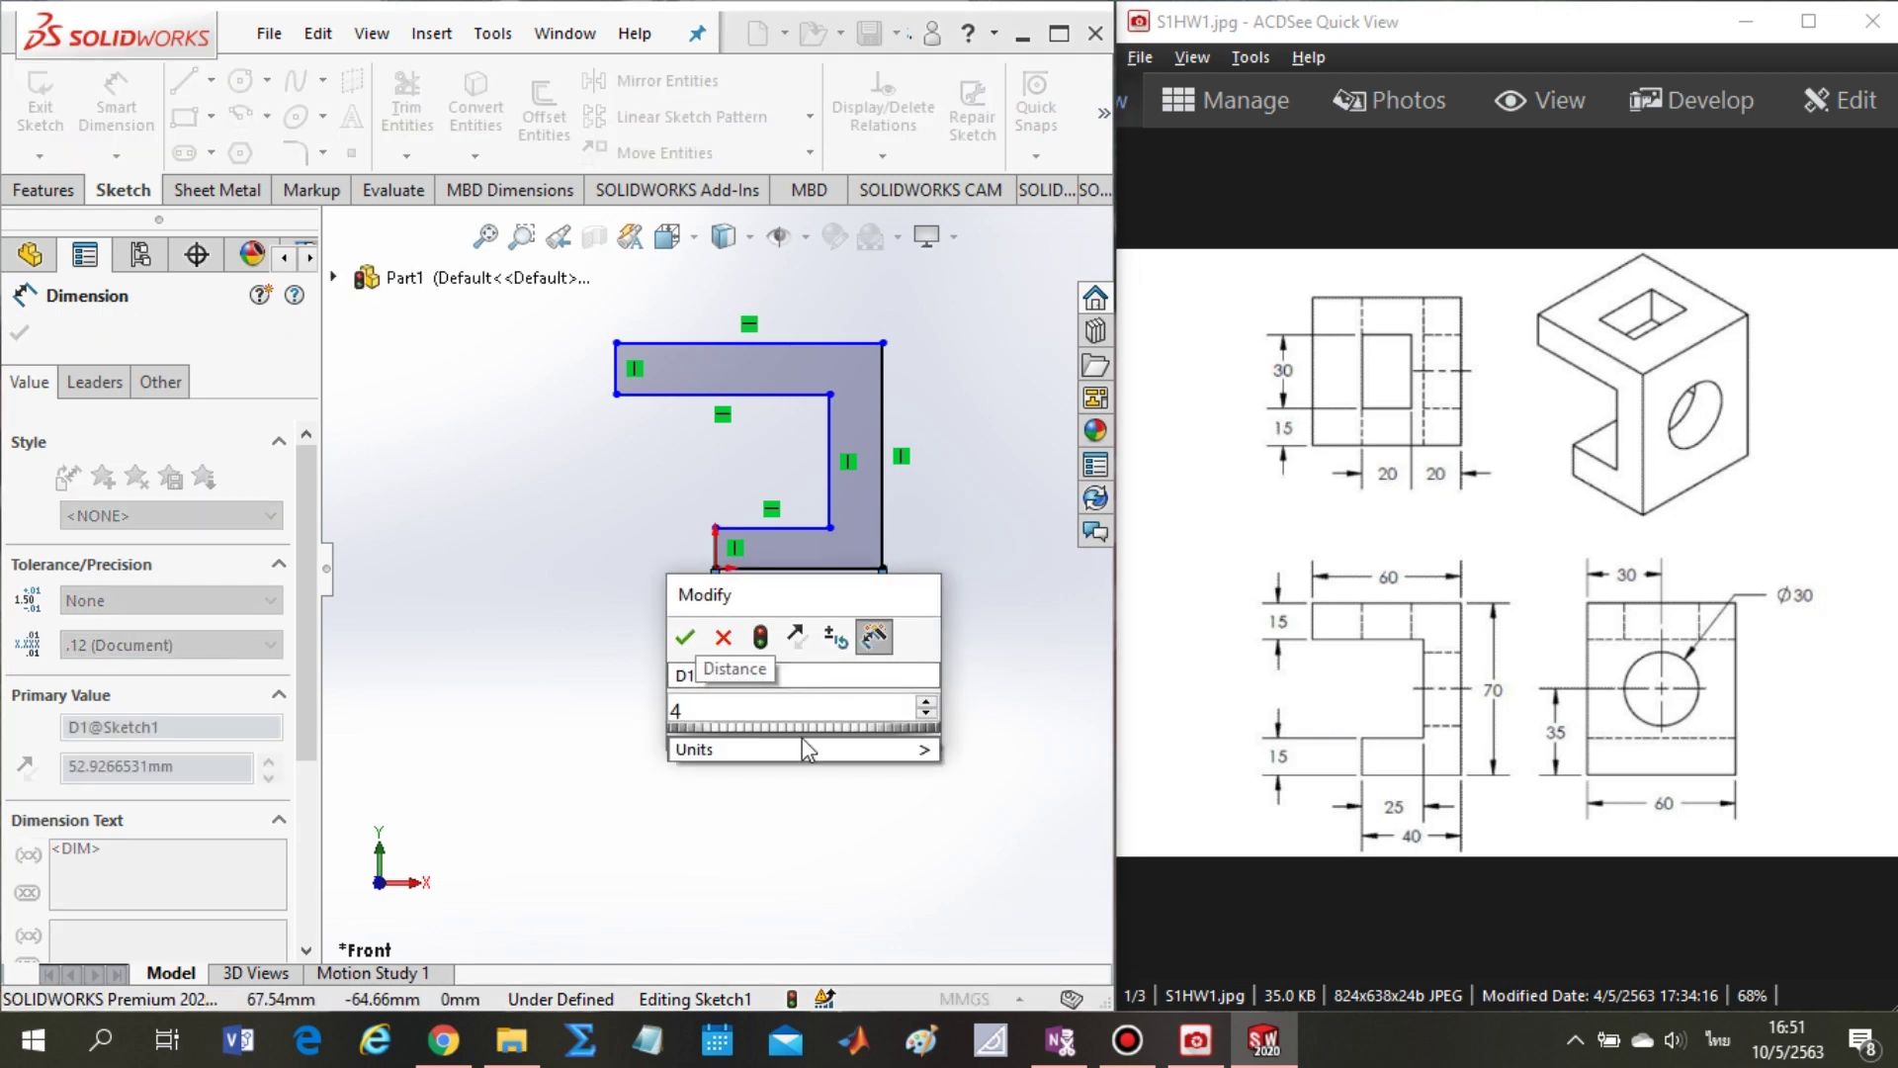
mouse_move(801, 750)
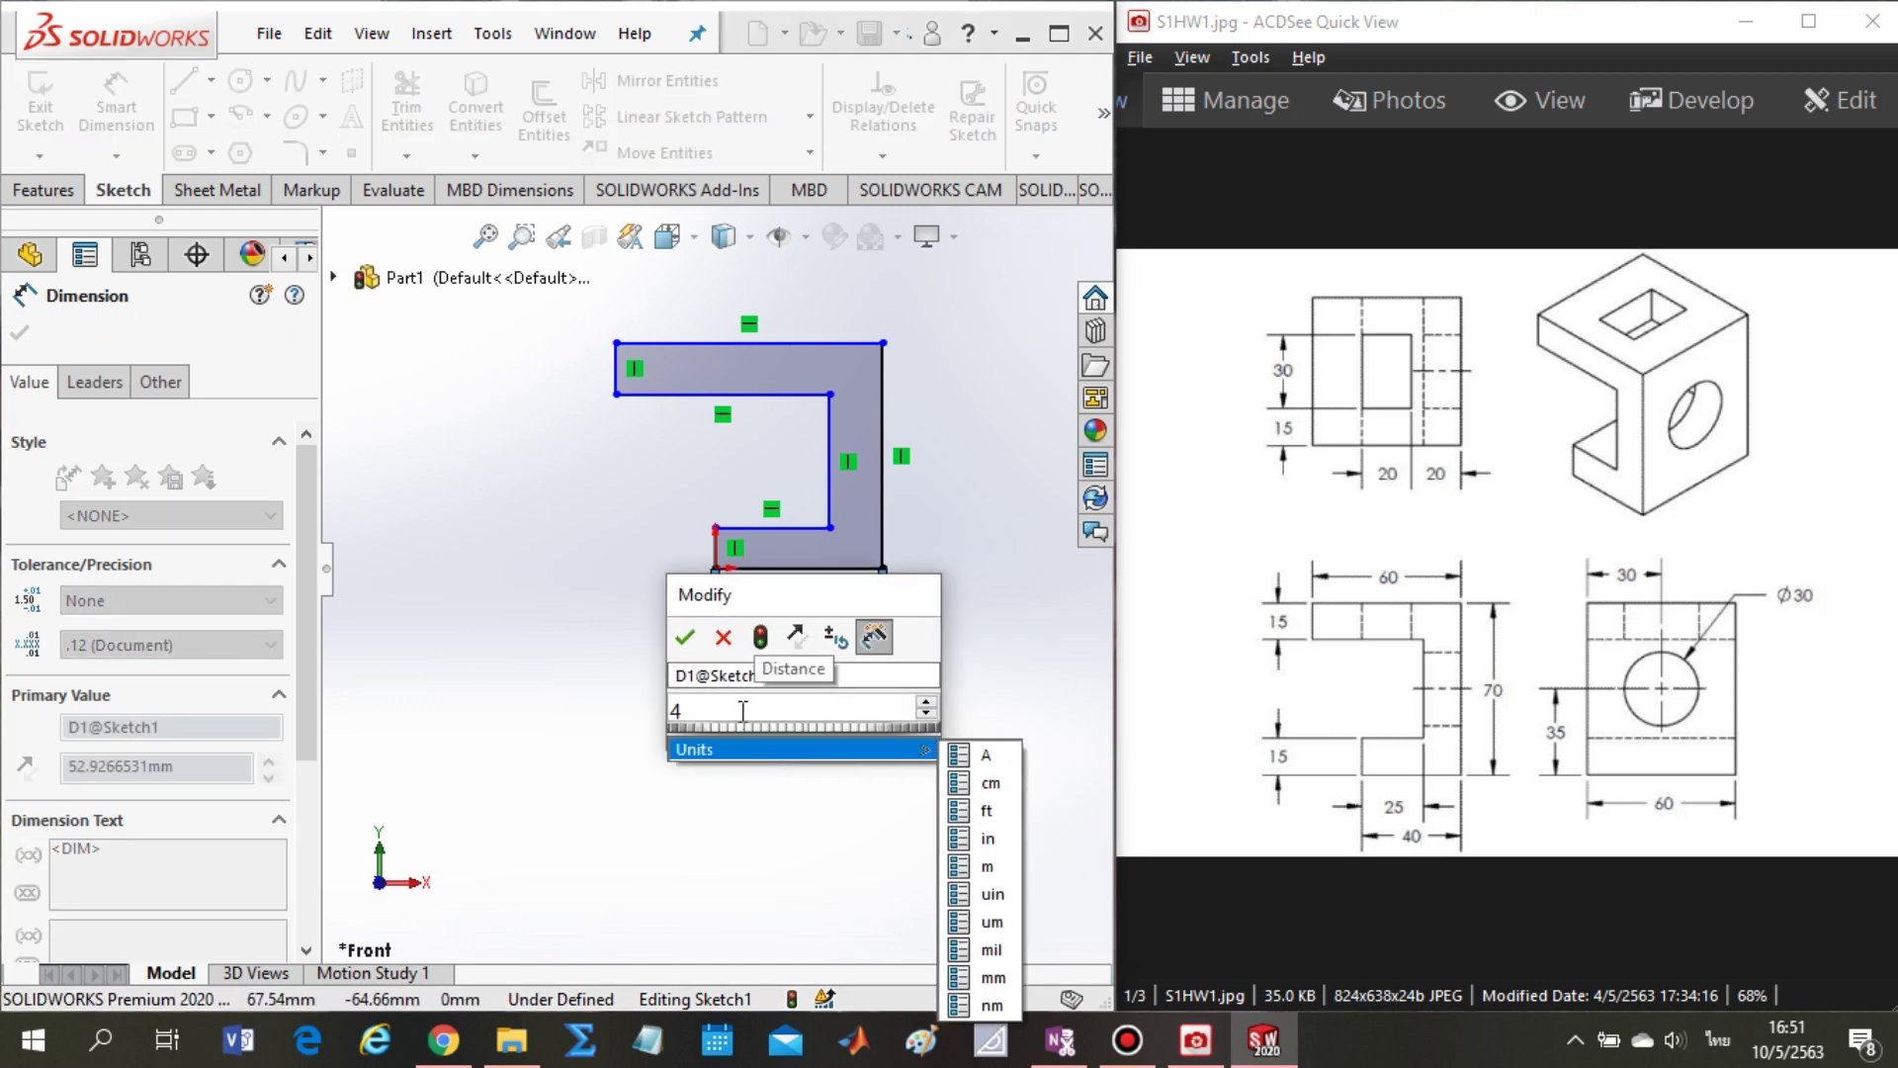
text(0)
key(Return)
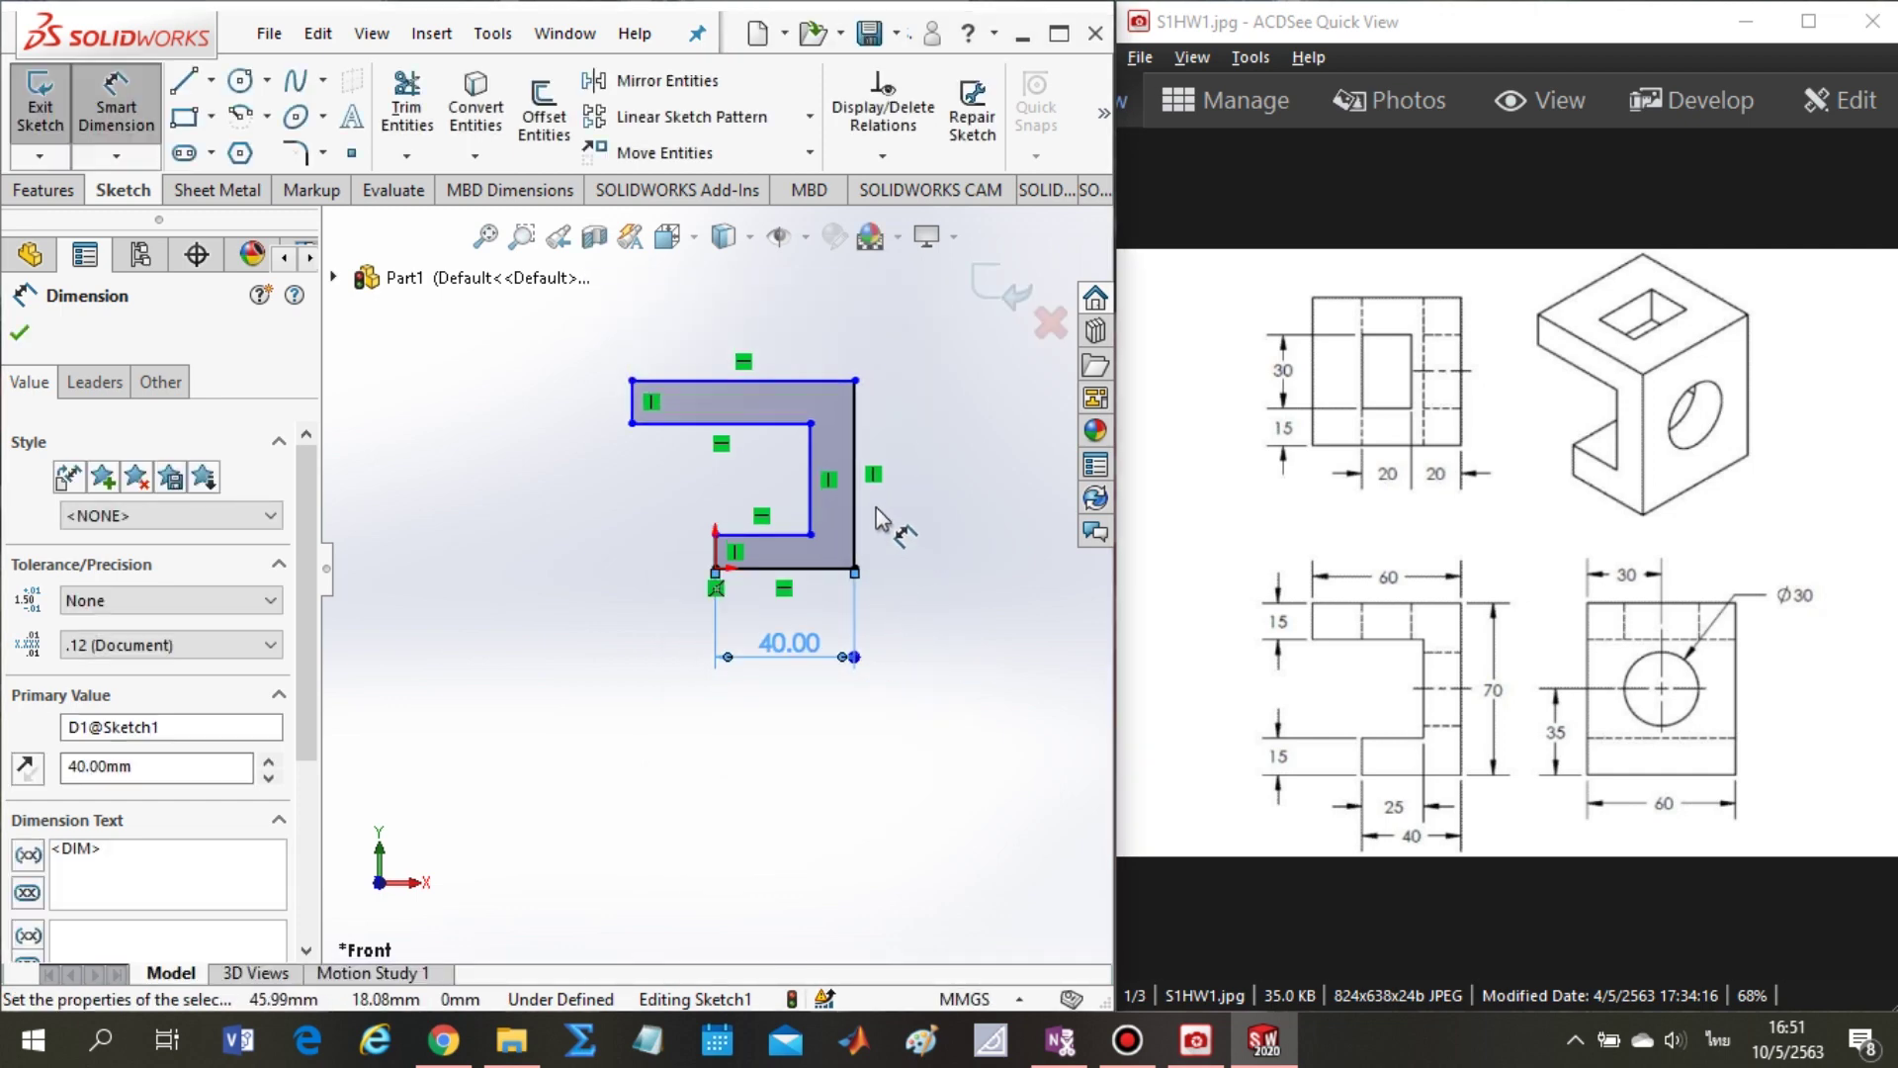
click(861, 524)
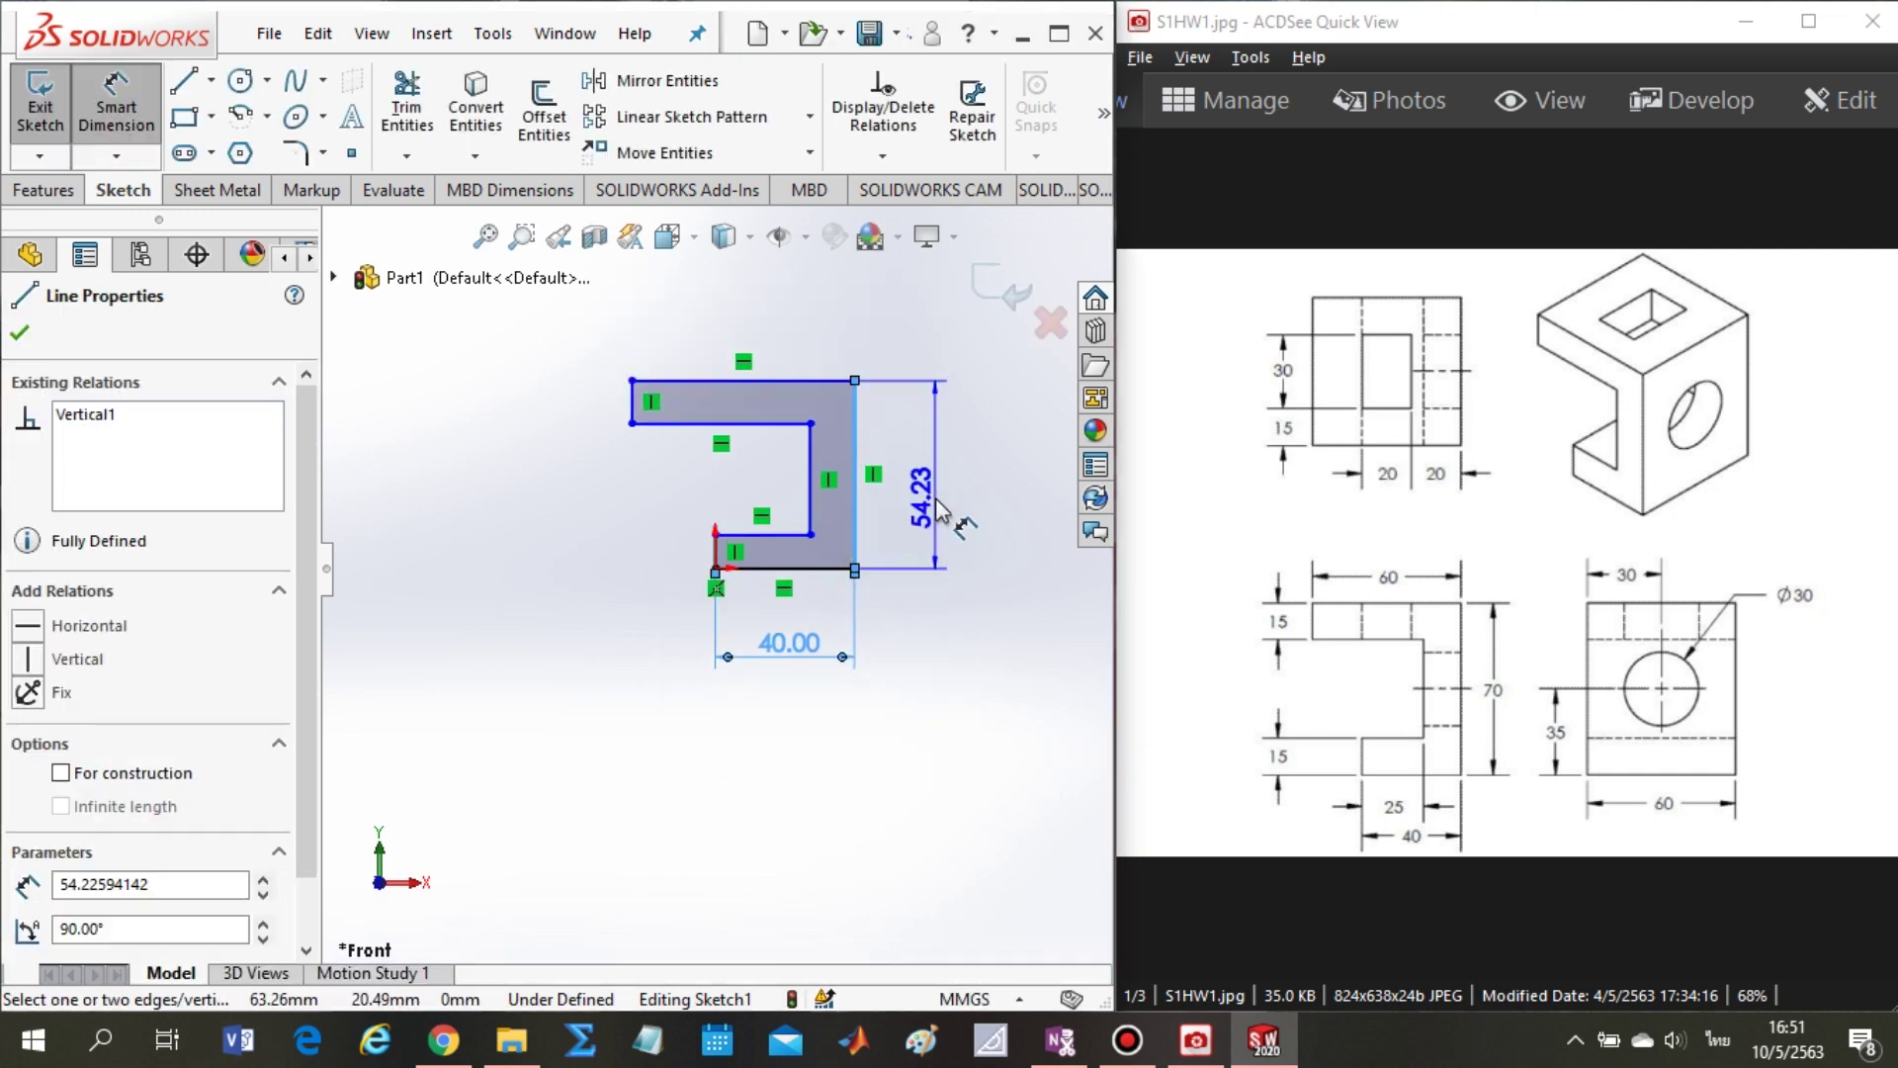
click(937, 509)
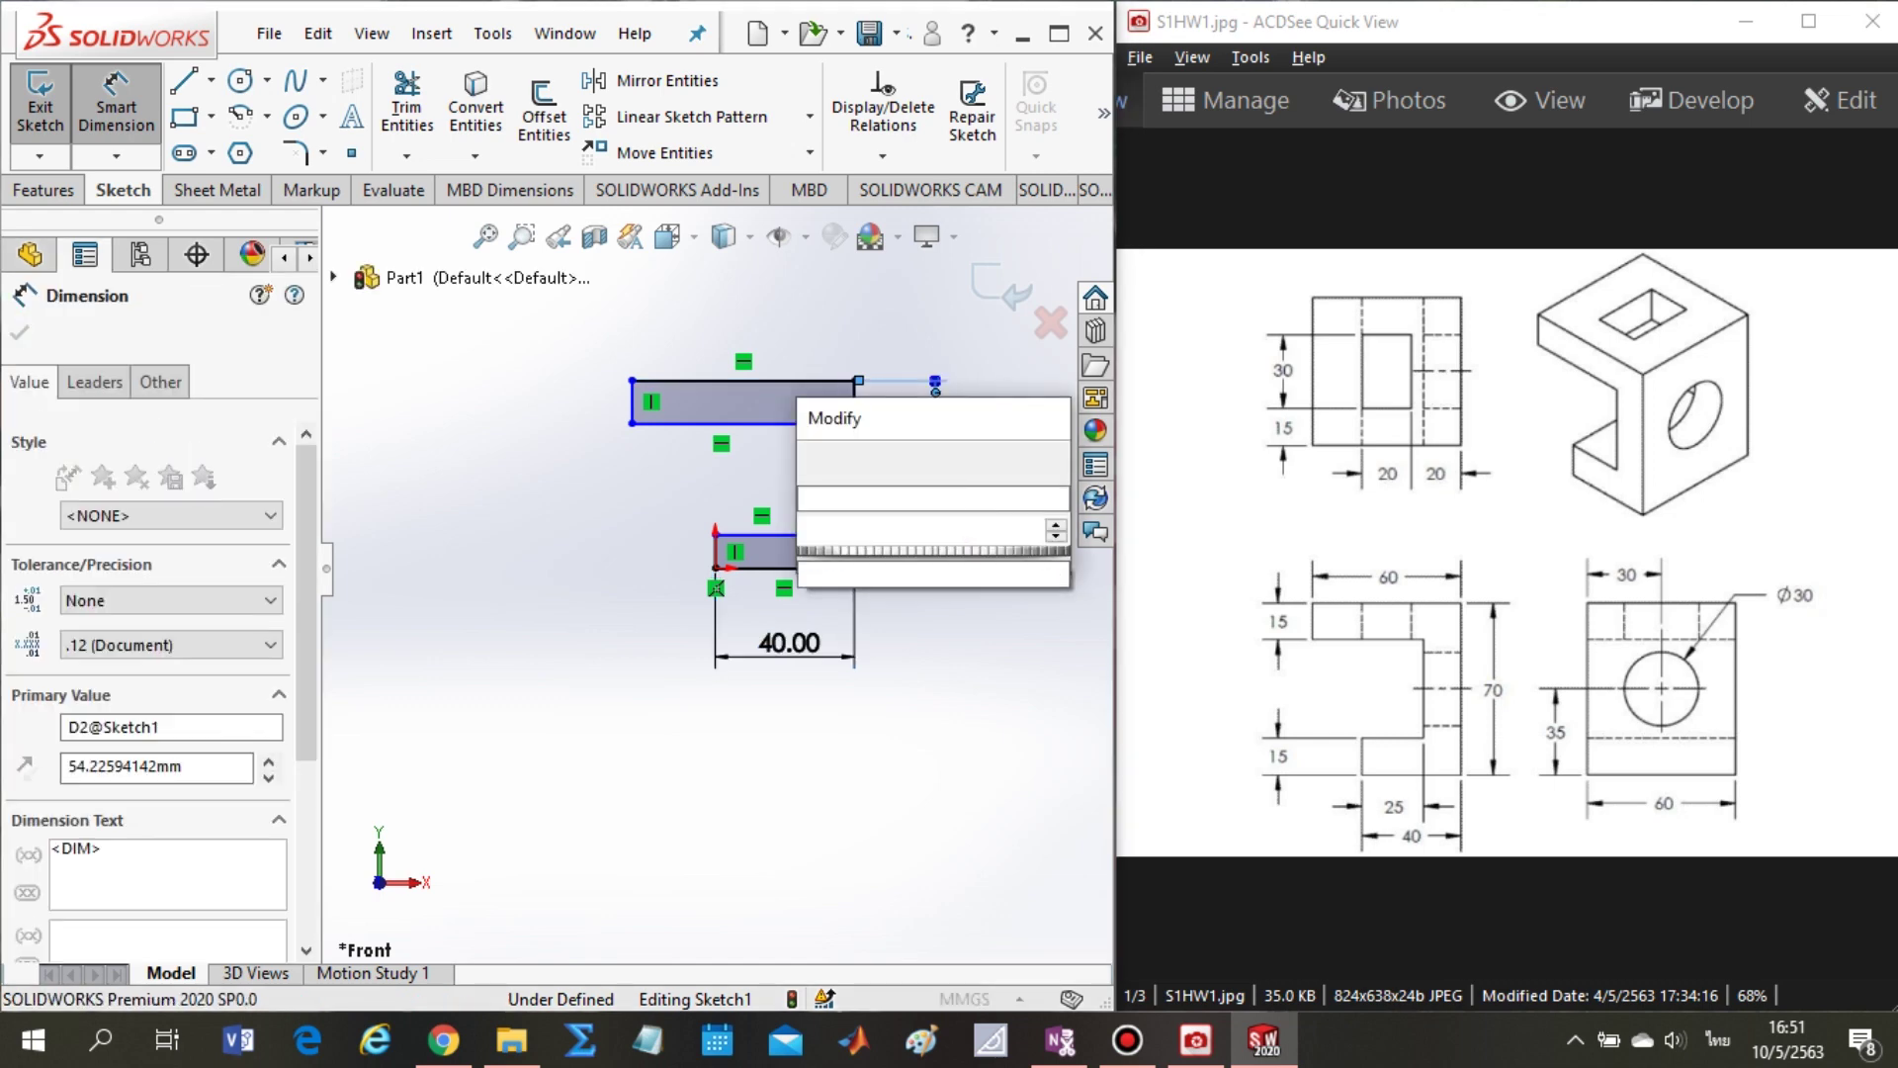
text(70)
key(Return)
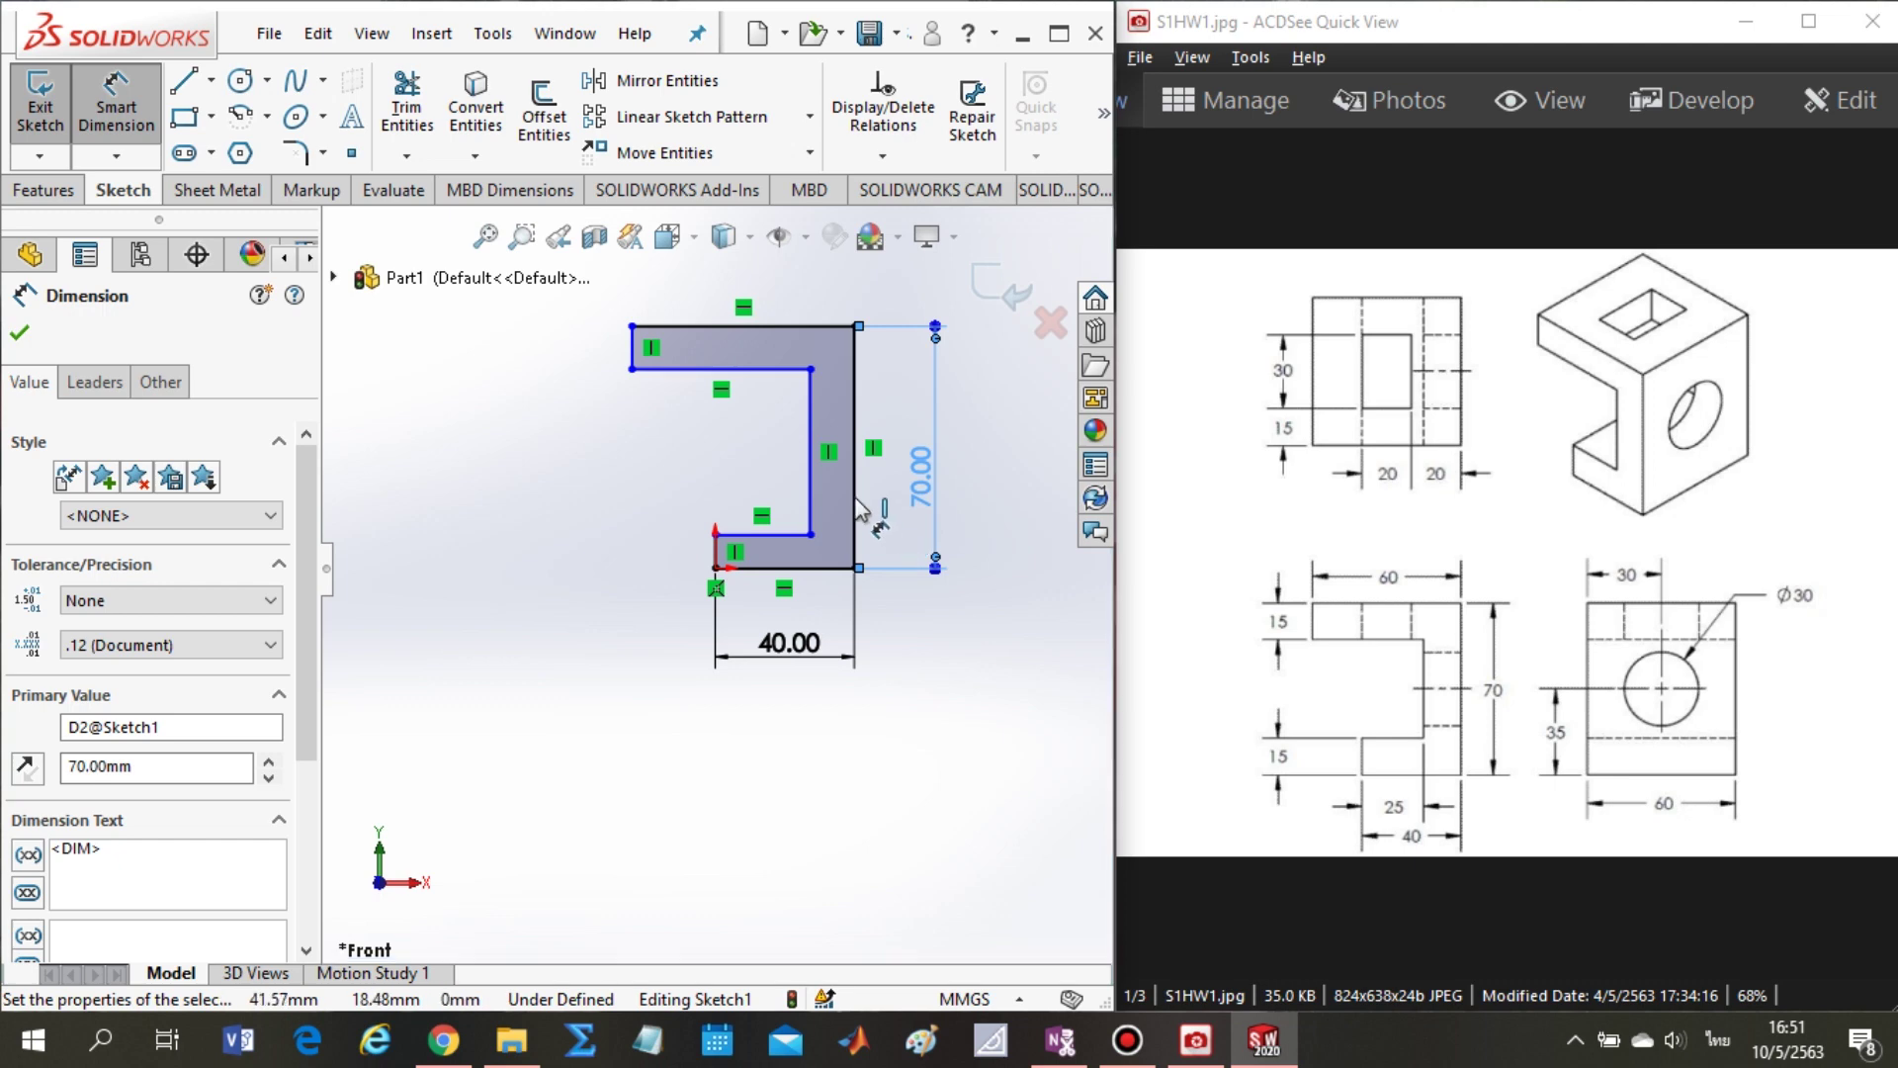
- Set both left lip heights, lower and upper, to 15 mm
click(718, 552)
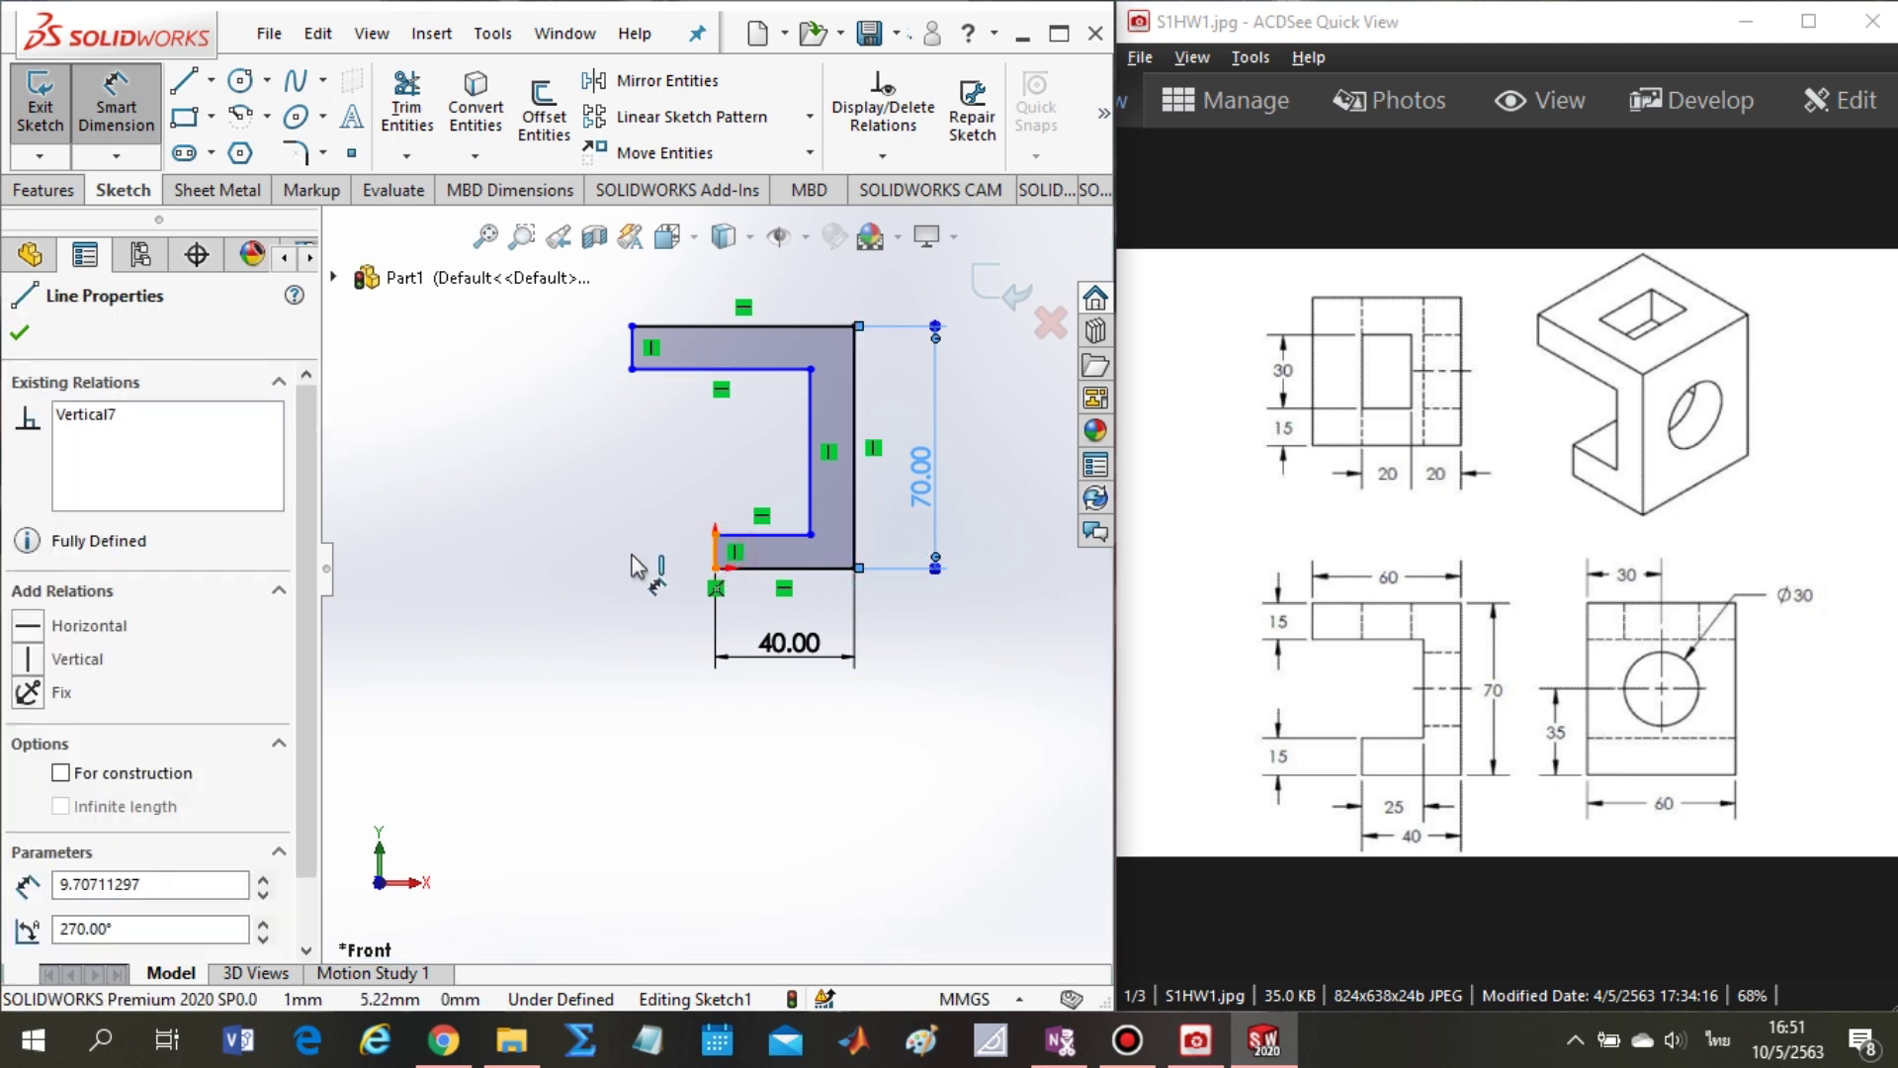
click(633, 578)
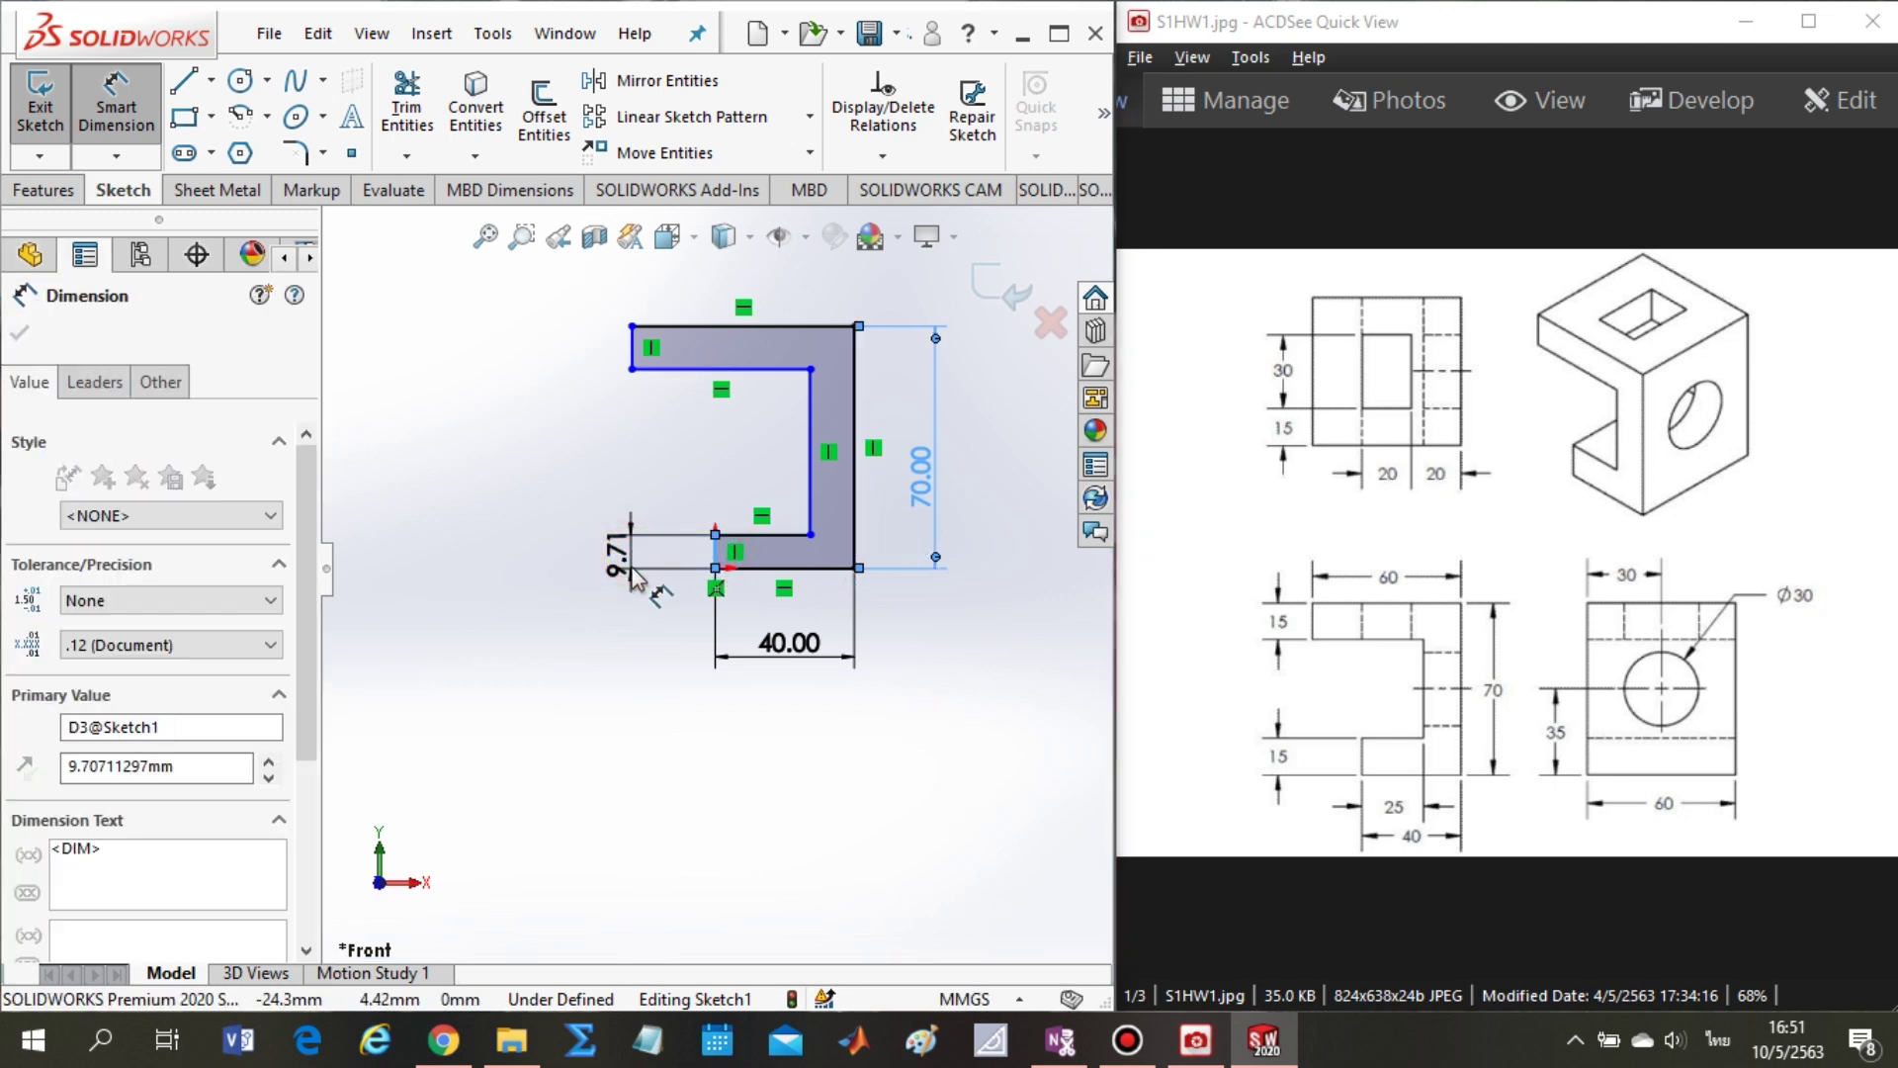
text(15)
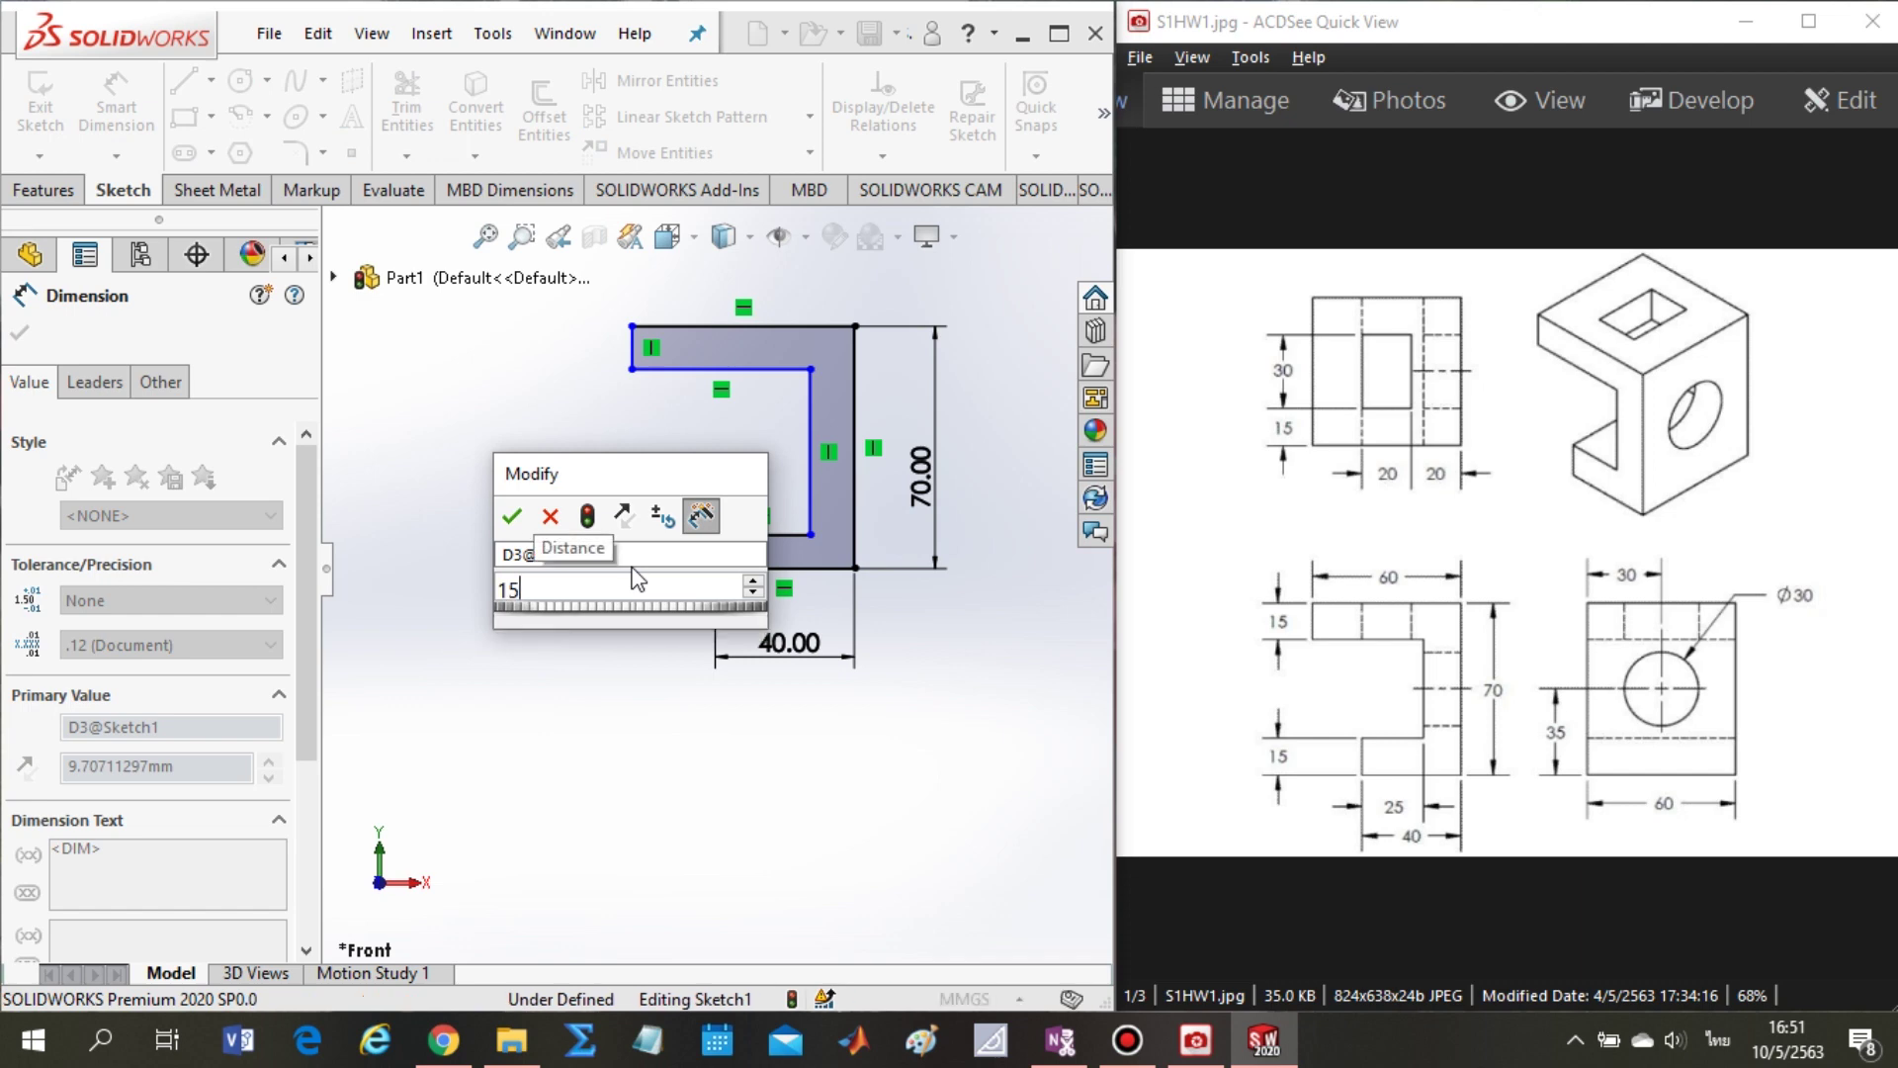
key(Return)
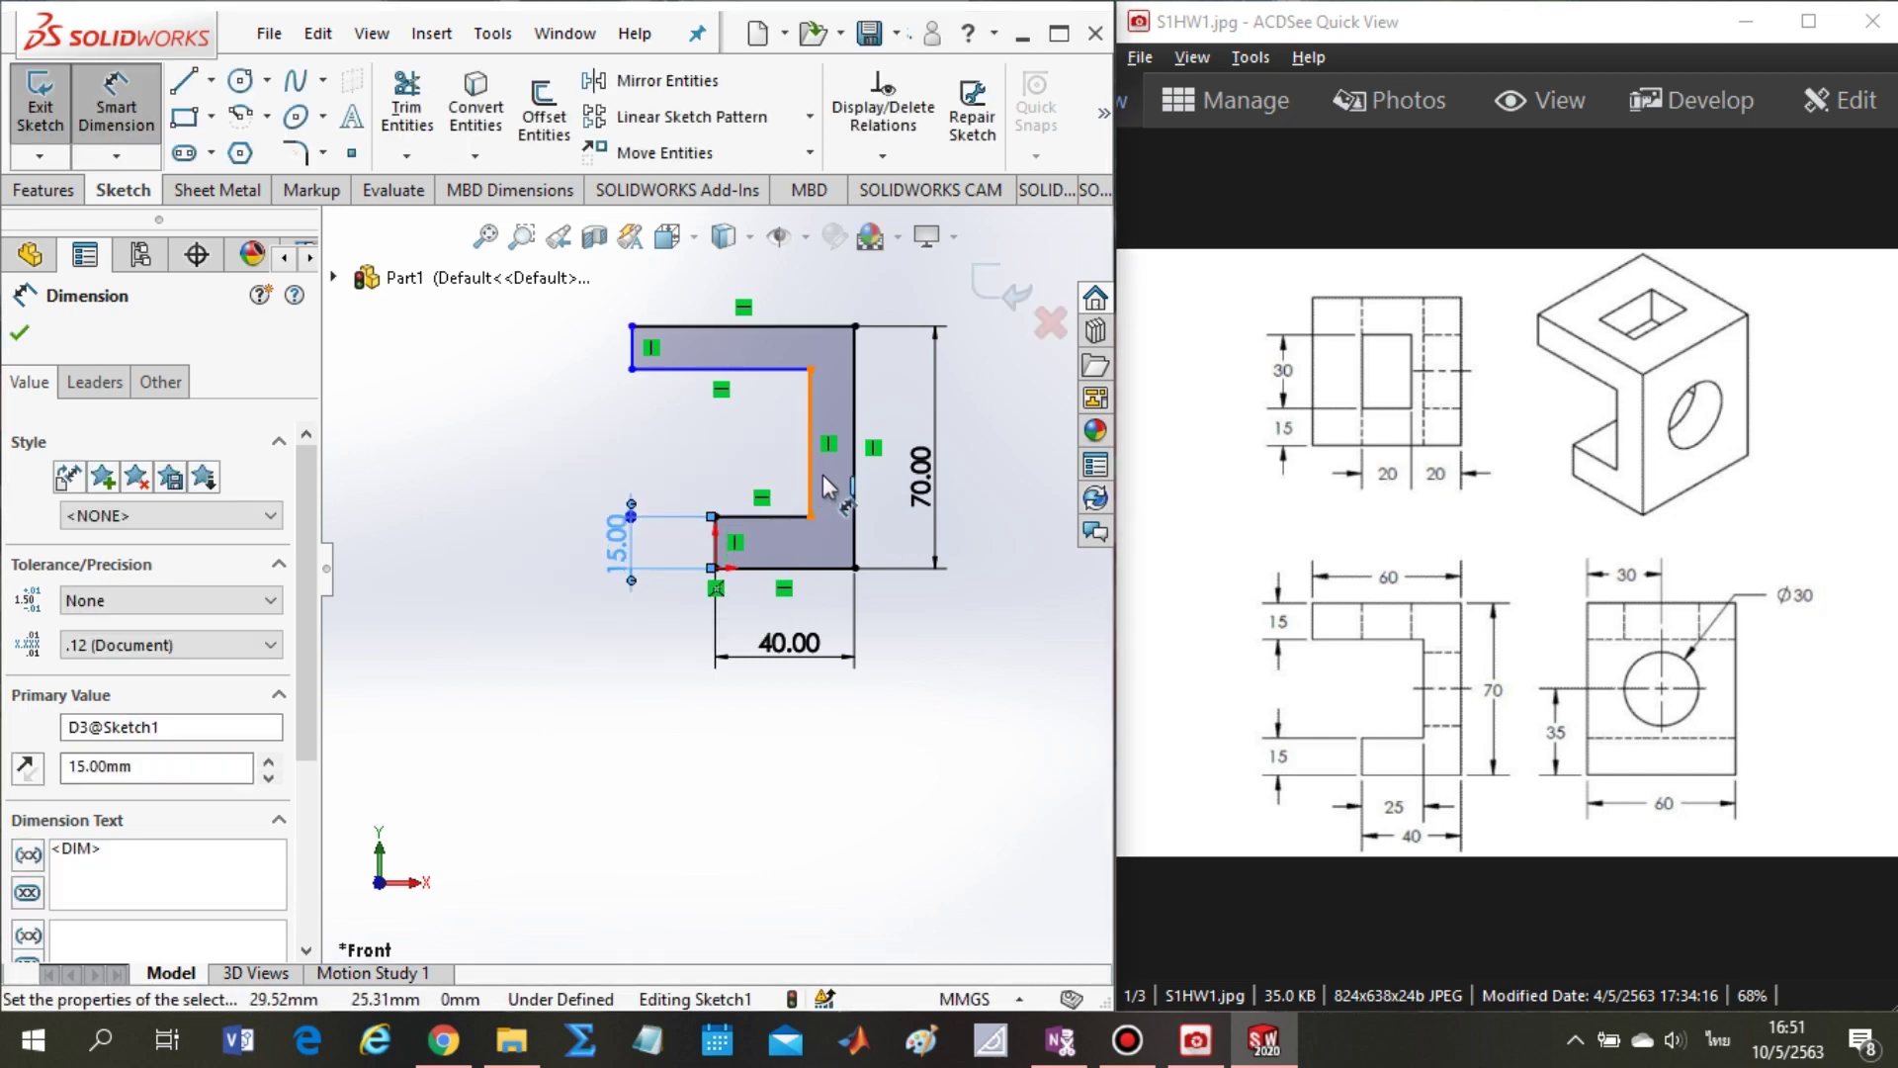
click(631, 346)
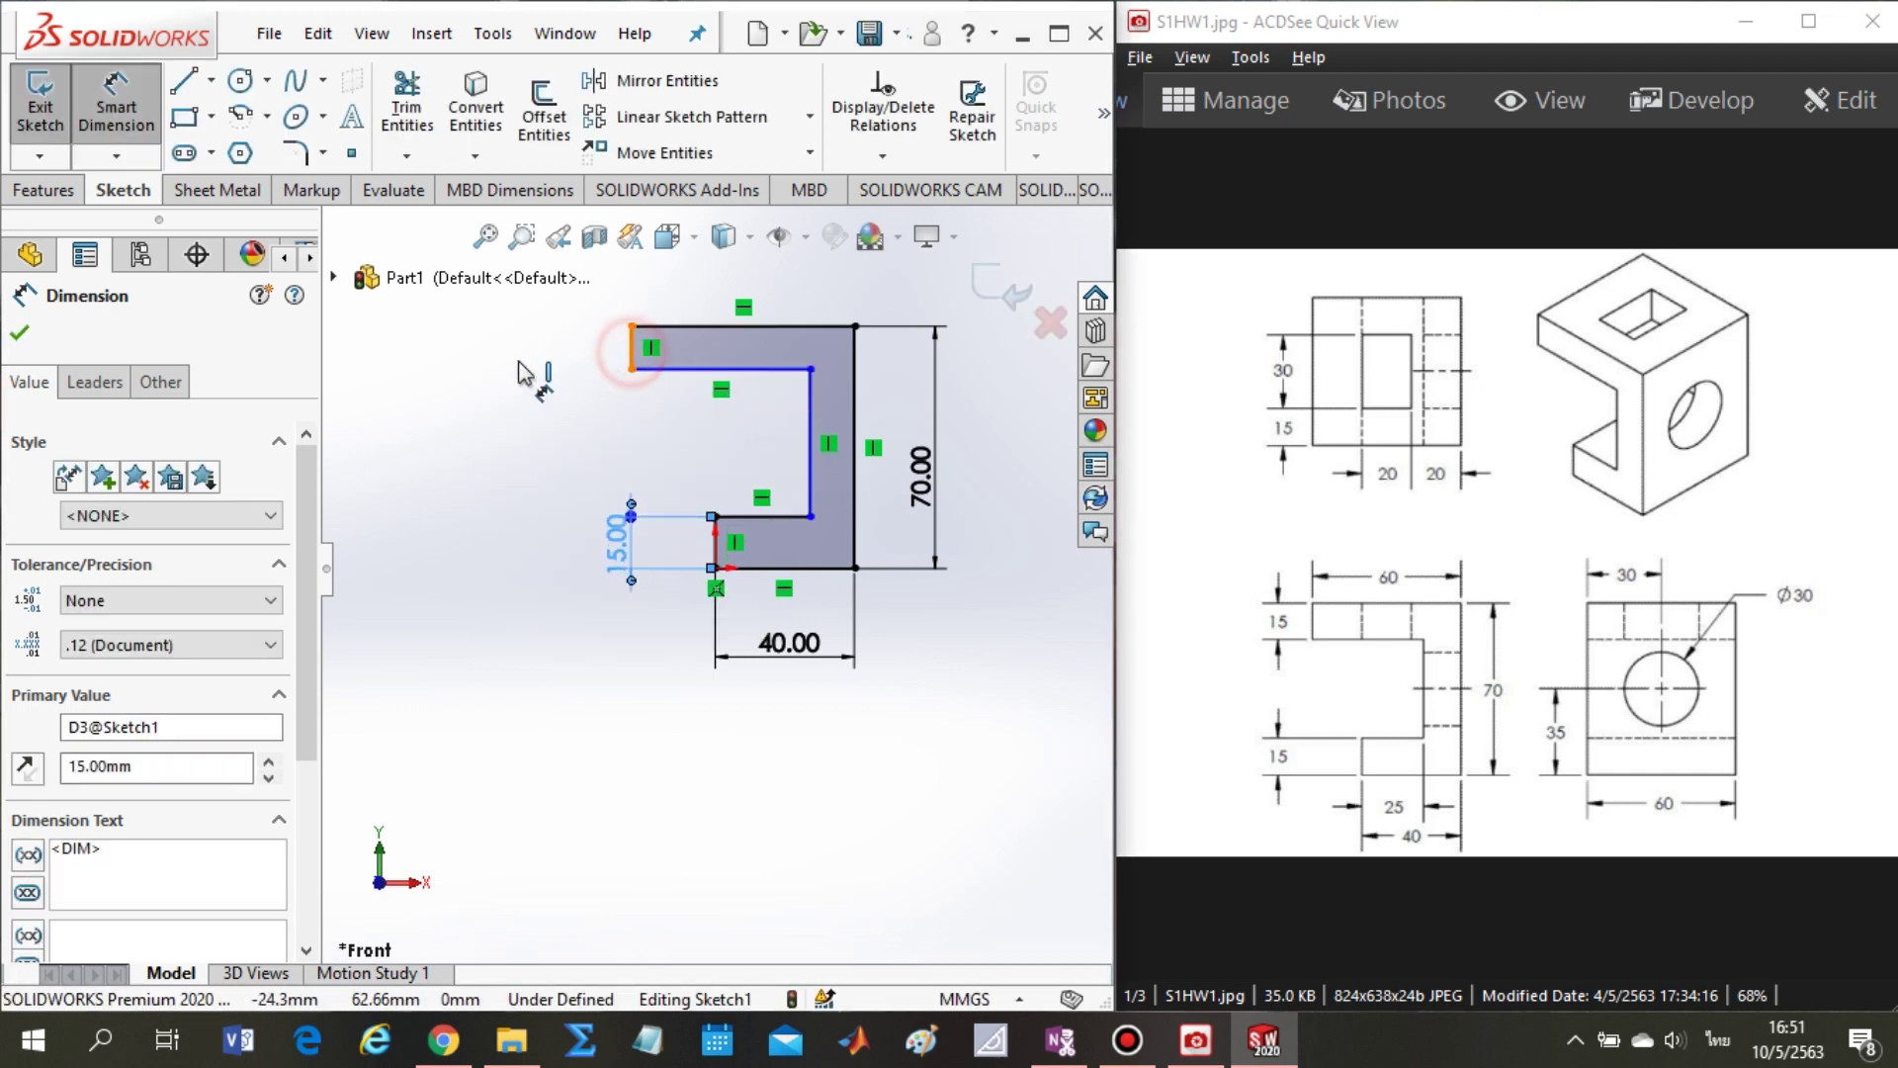
click(521, 374)
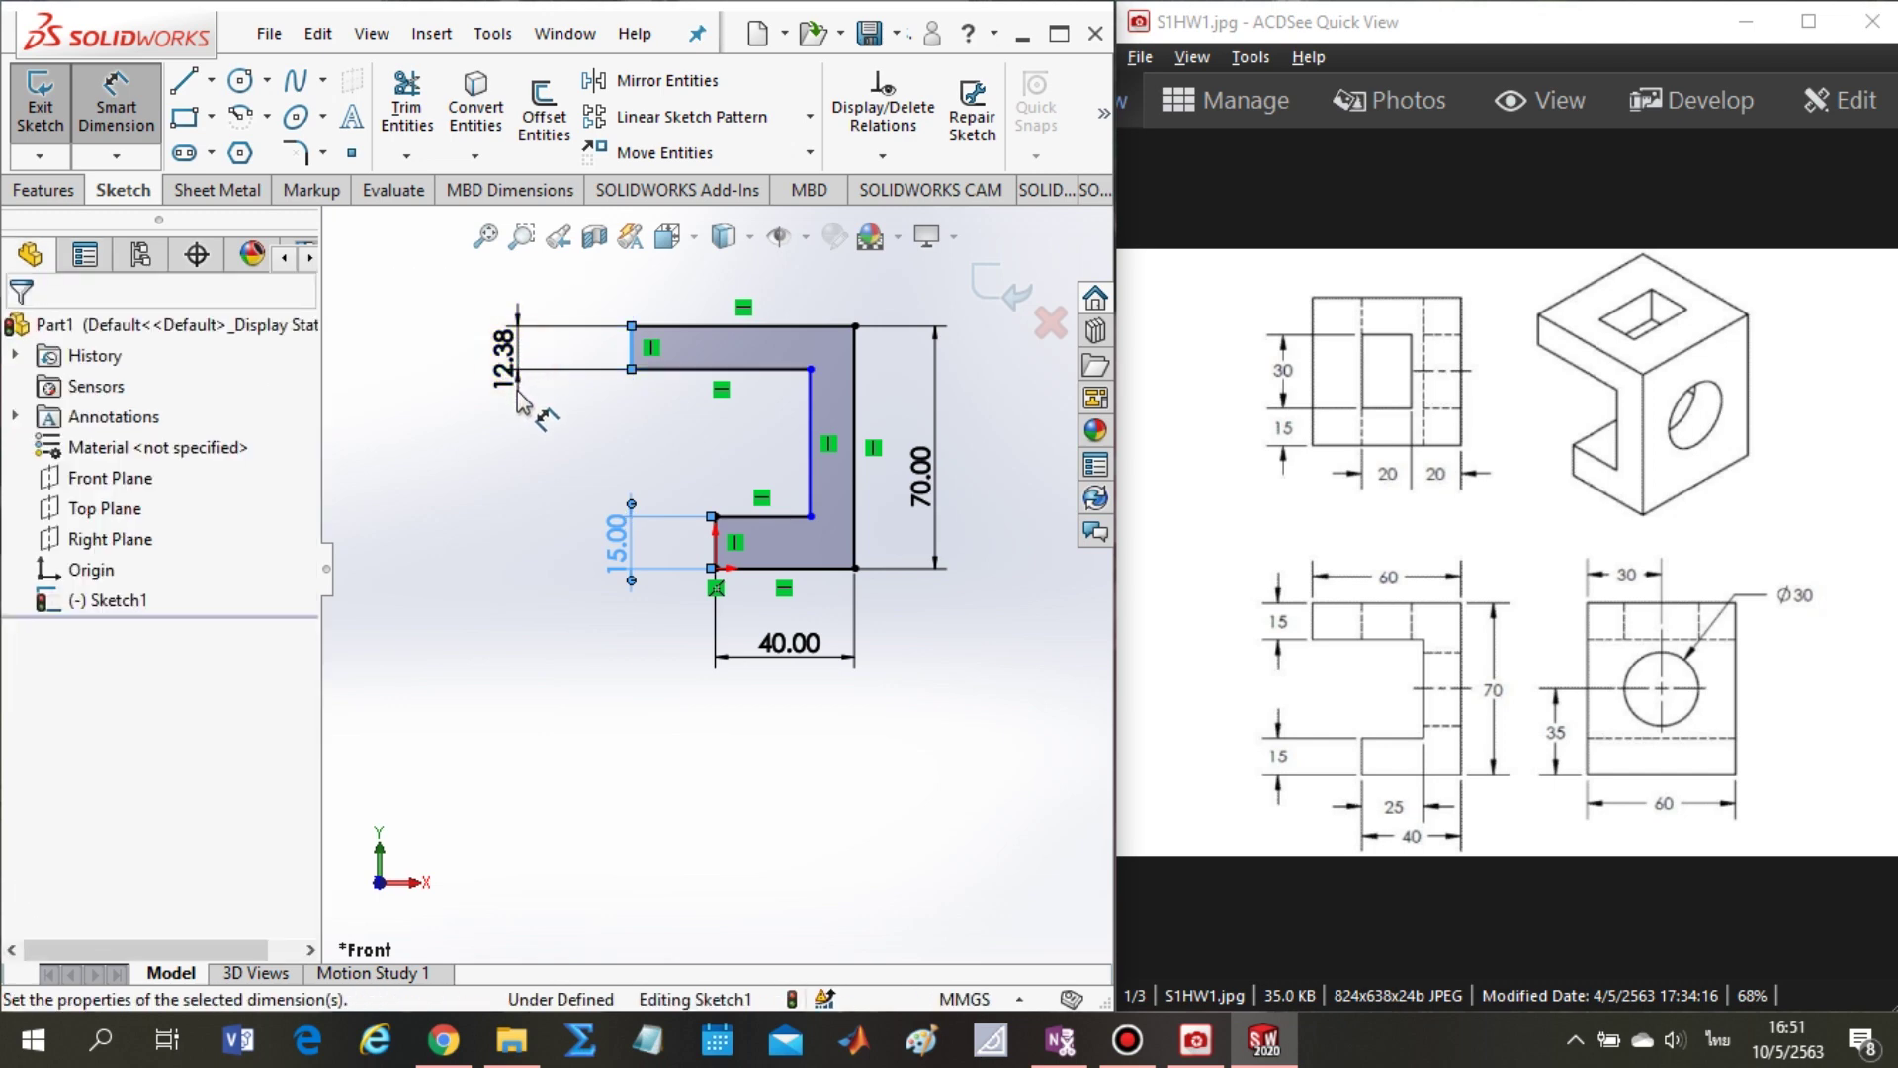
text(15)
key(Return)
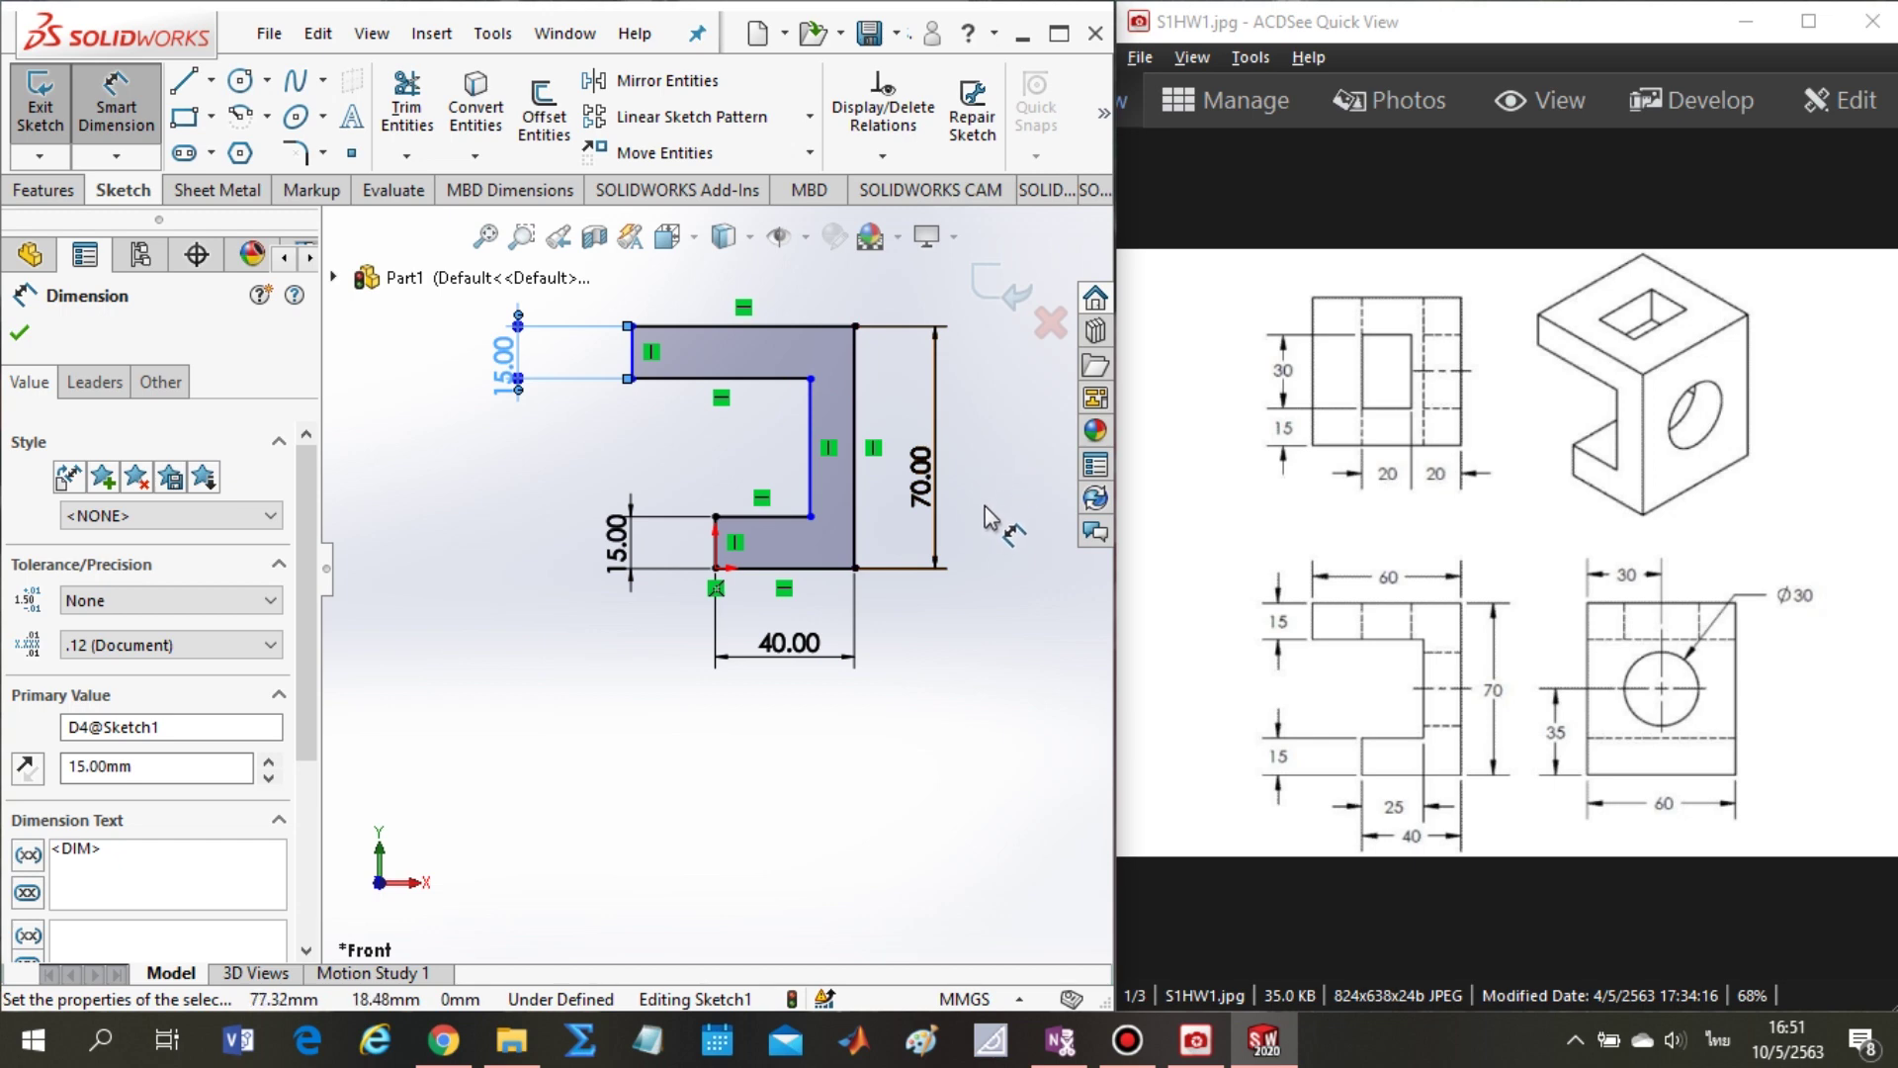
- Dimension the top width as 60 mm
scroll(975, 425, up, 3)
scroll(708, 504, down, 2)
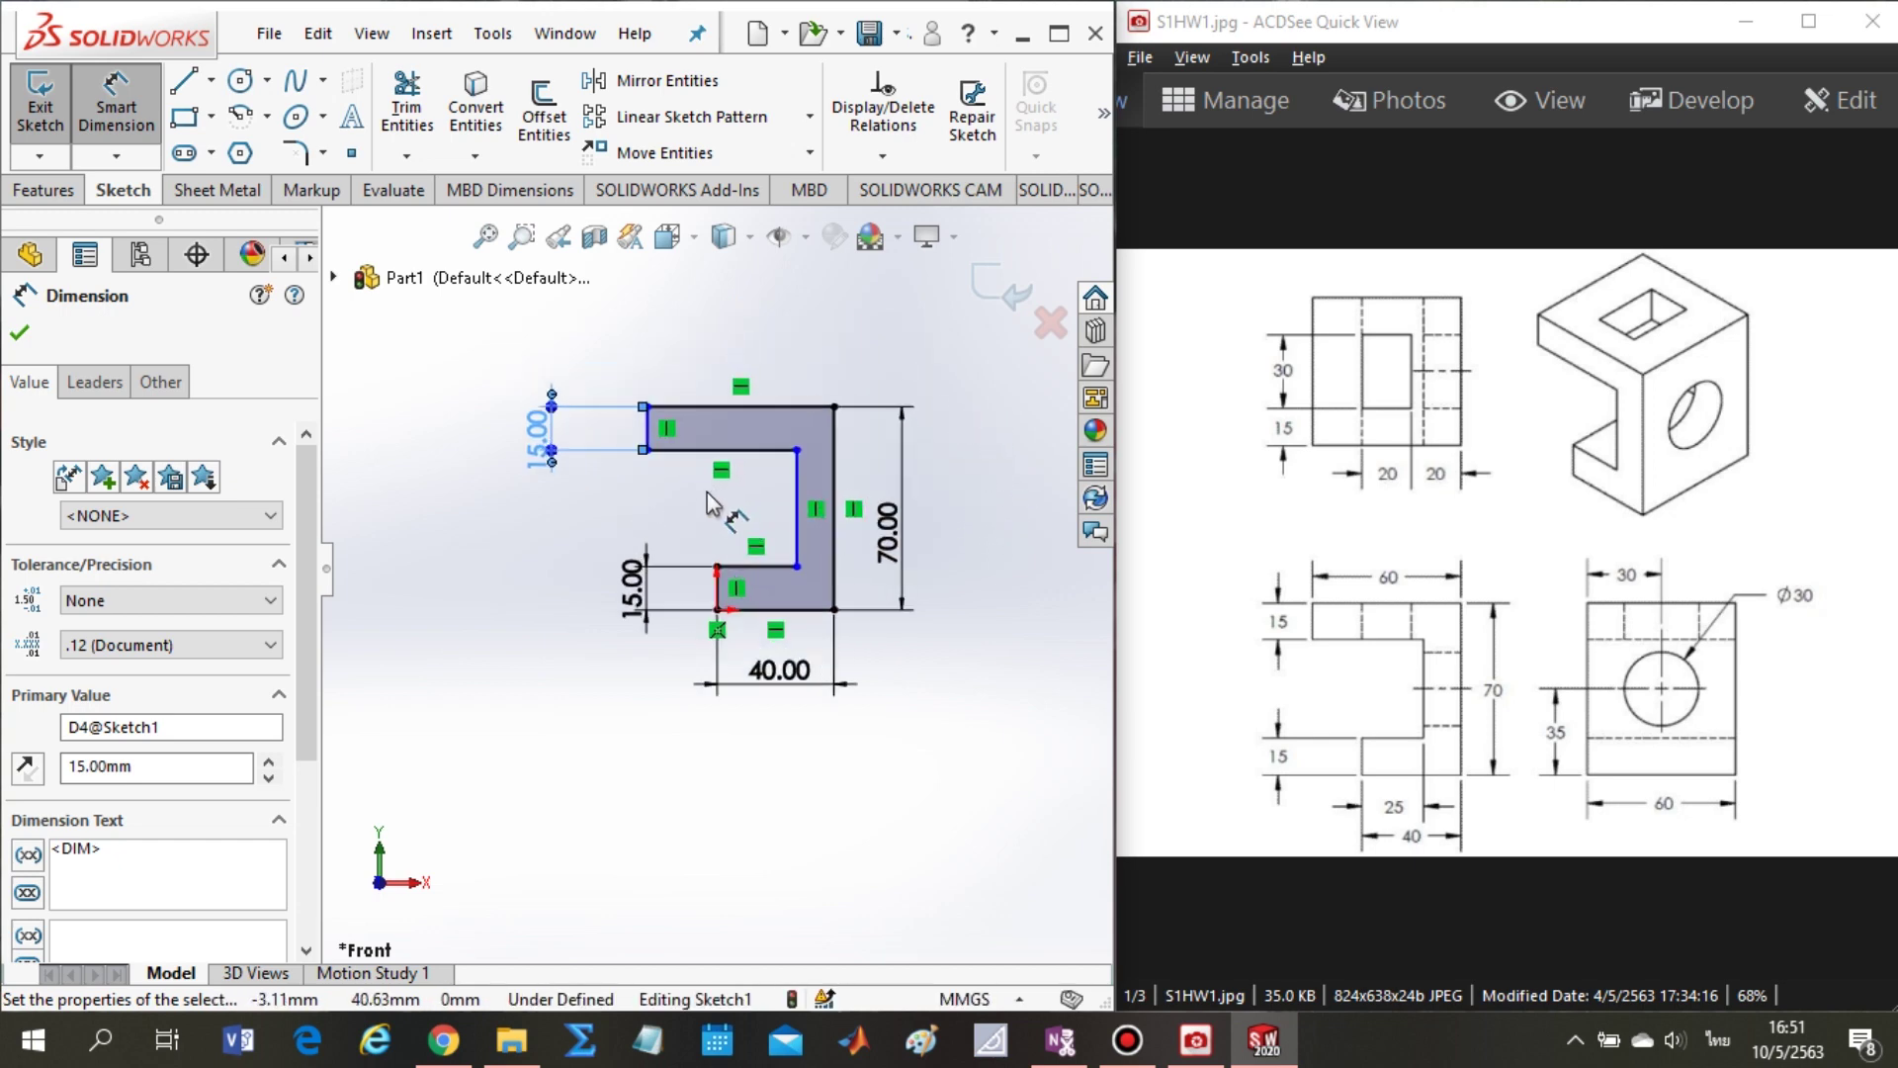
scroll(708, 495, down, 1)
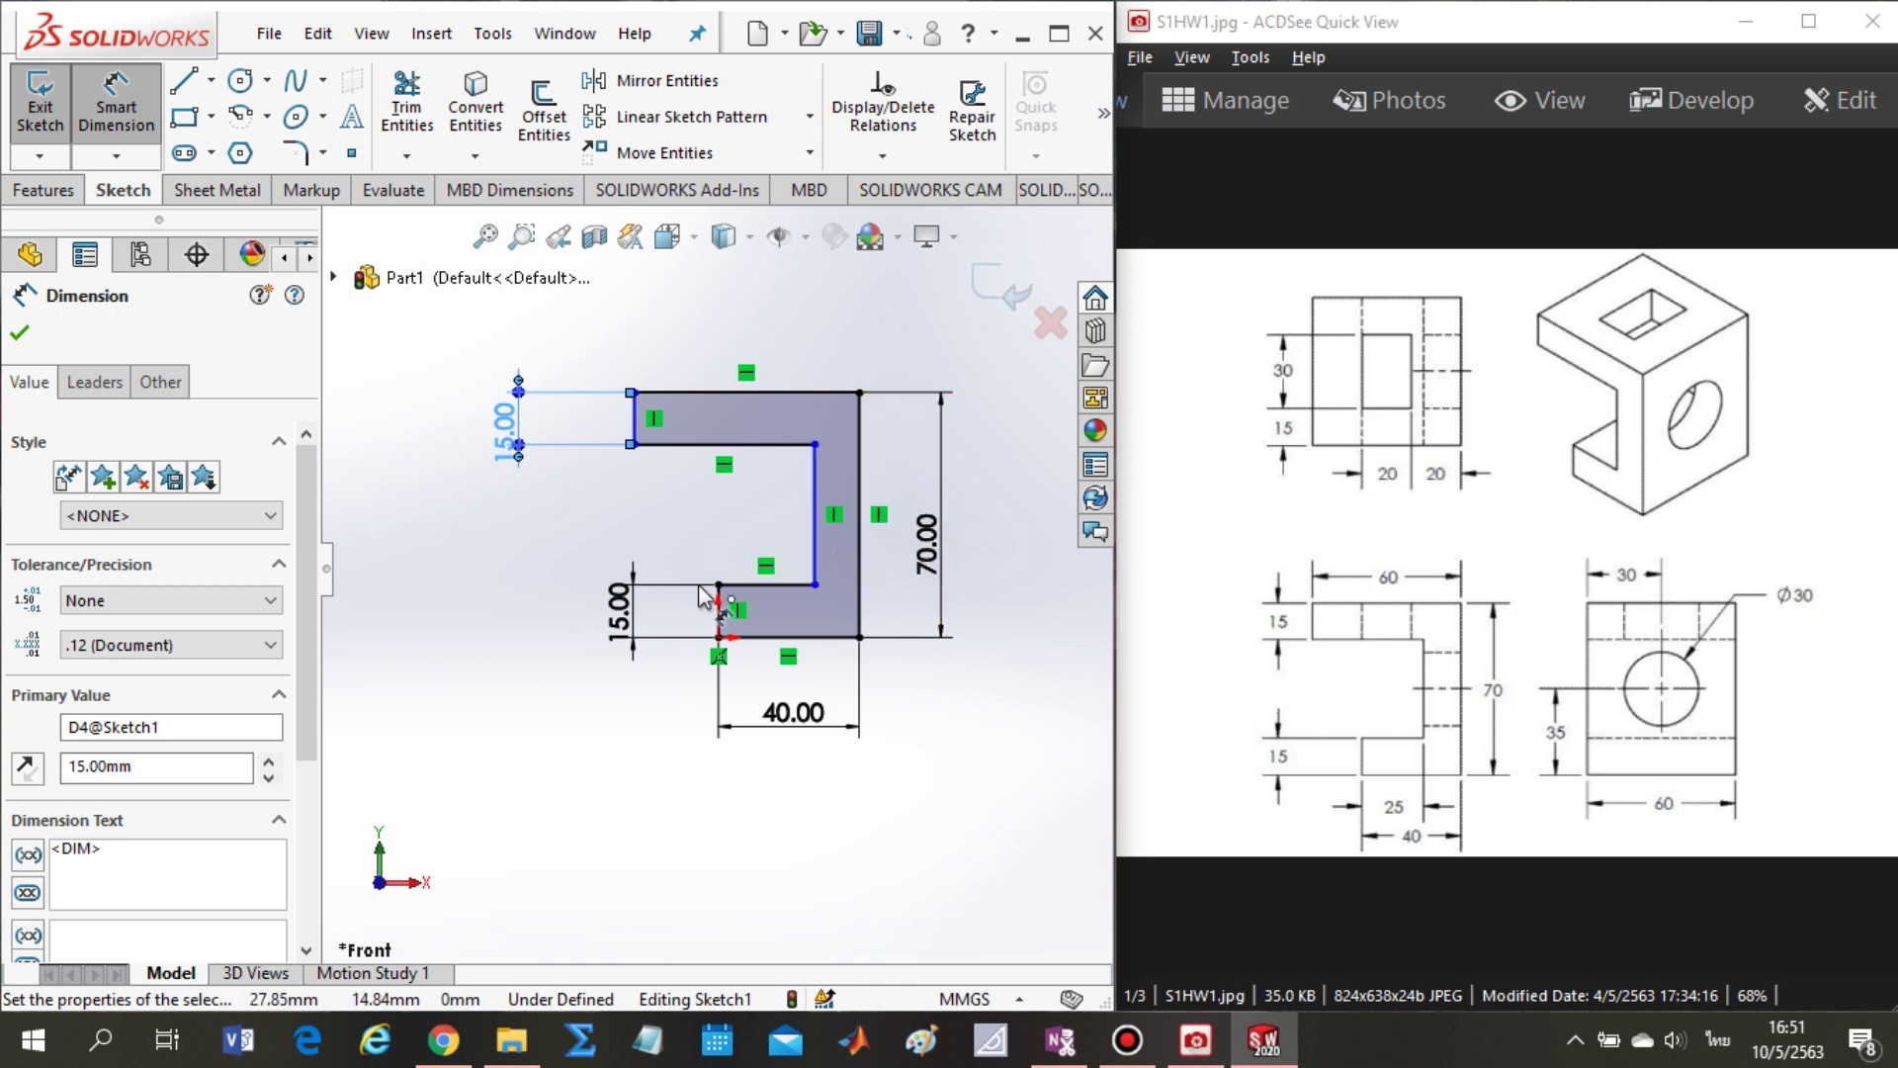
scroll(870, 510, up, 2)
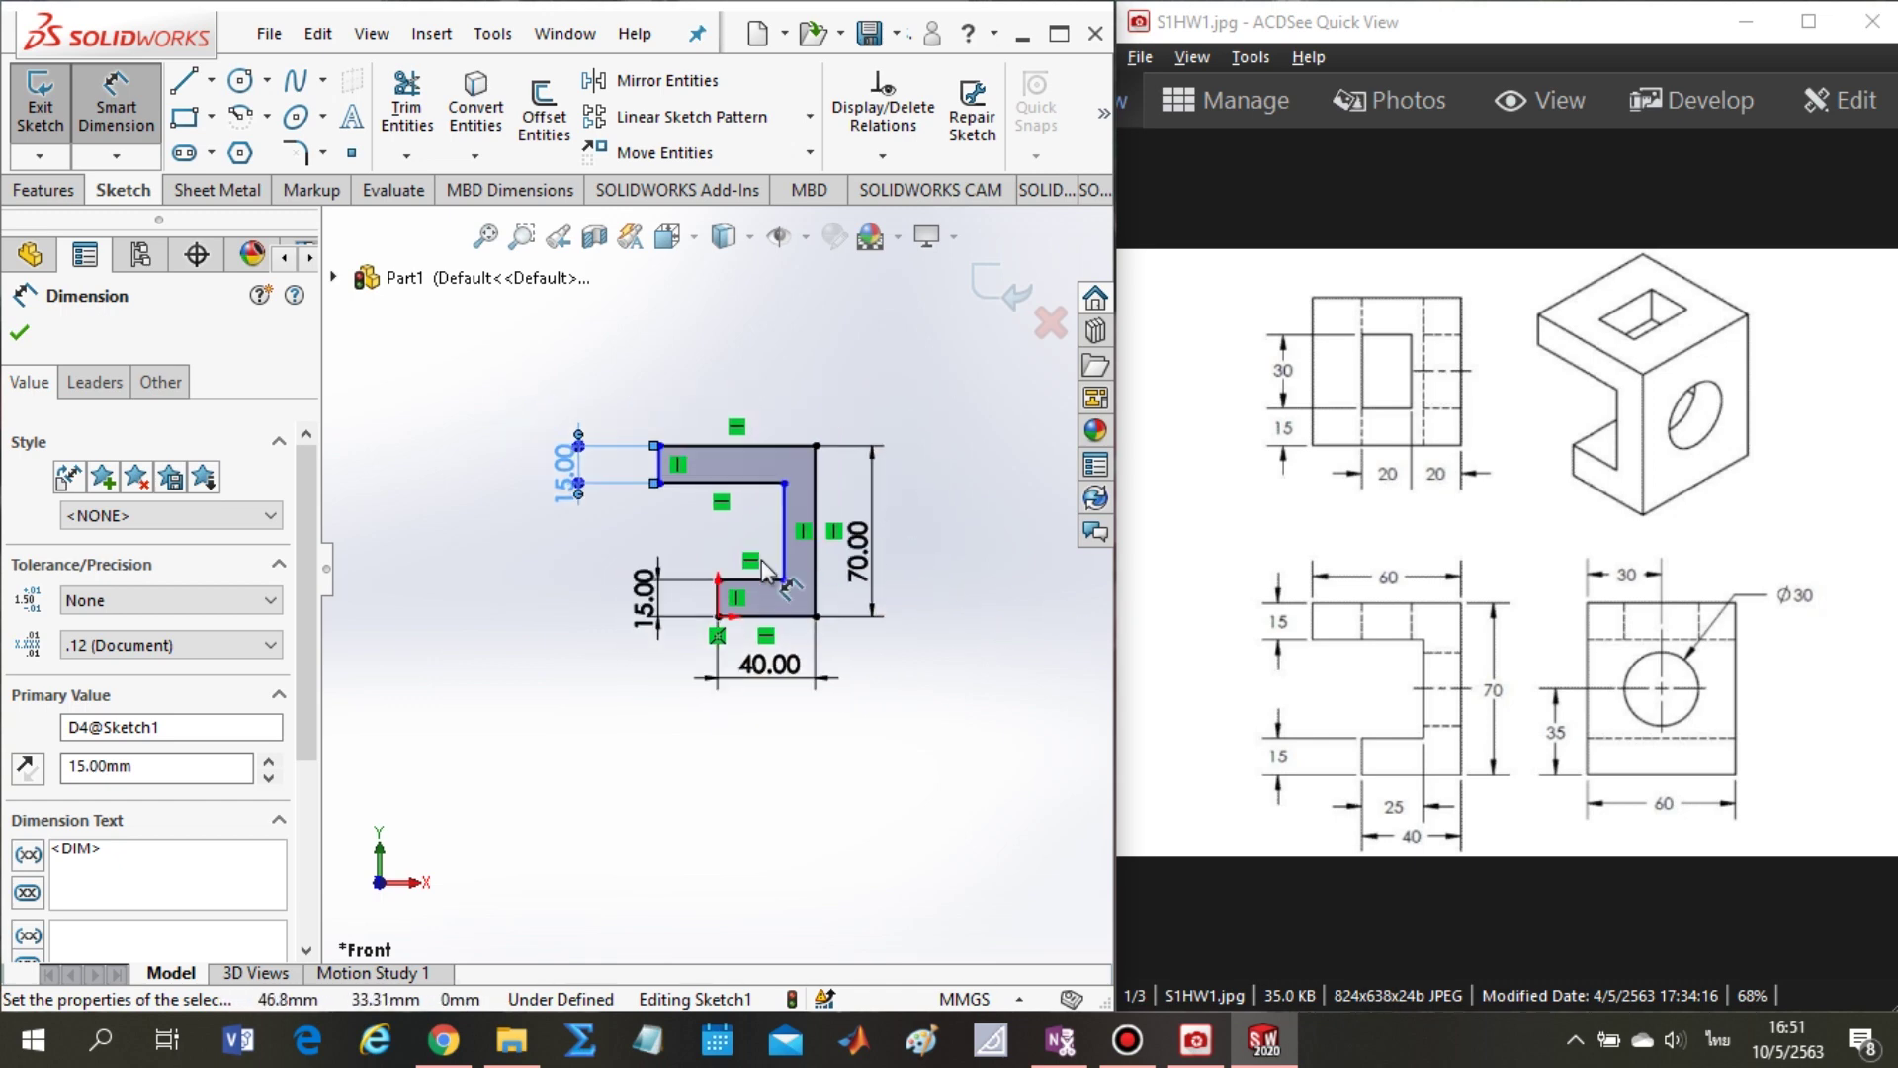
scroll(771, 454, down, 1)
click(771, 399)
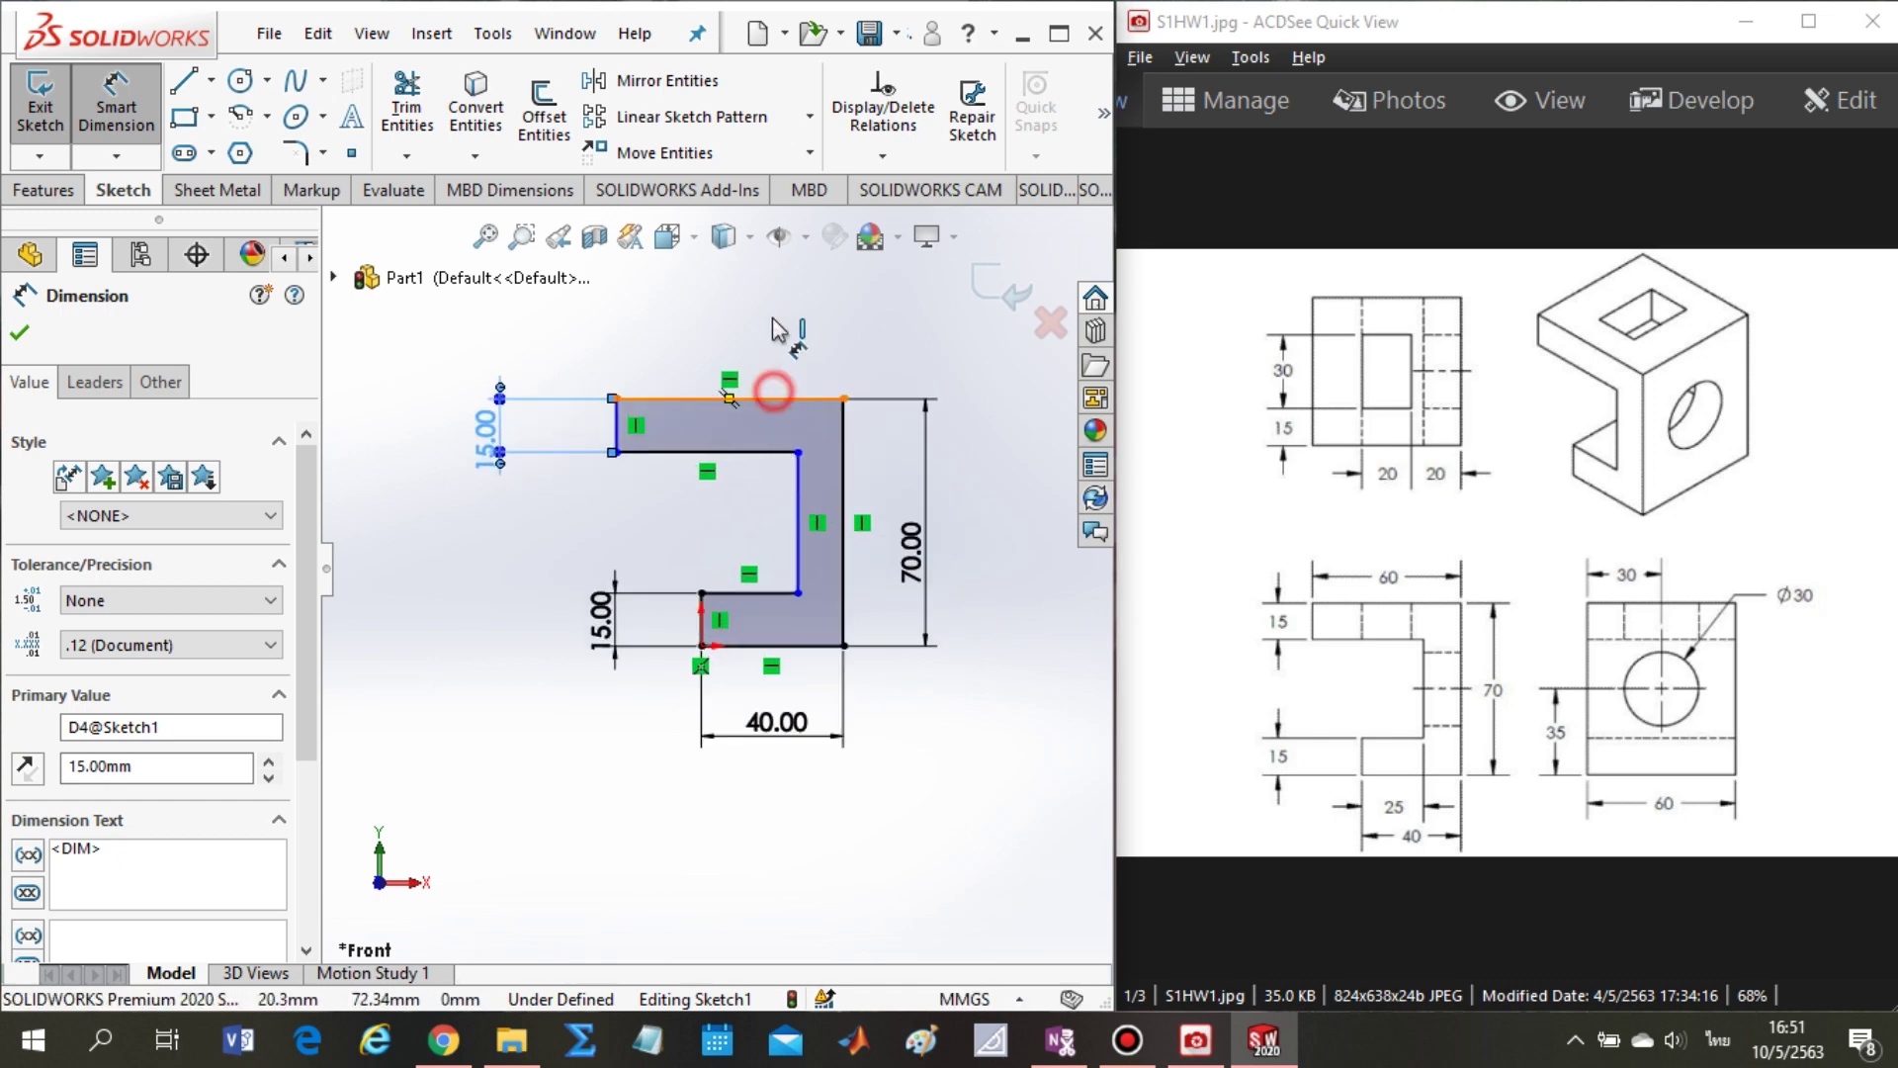
click(754, 341)
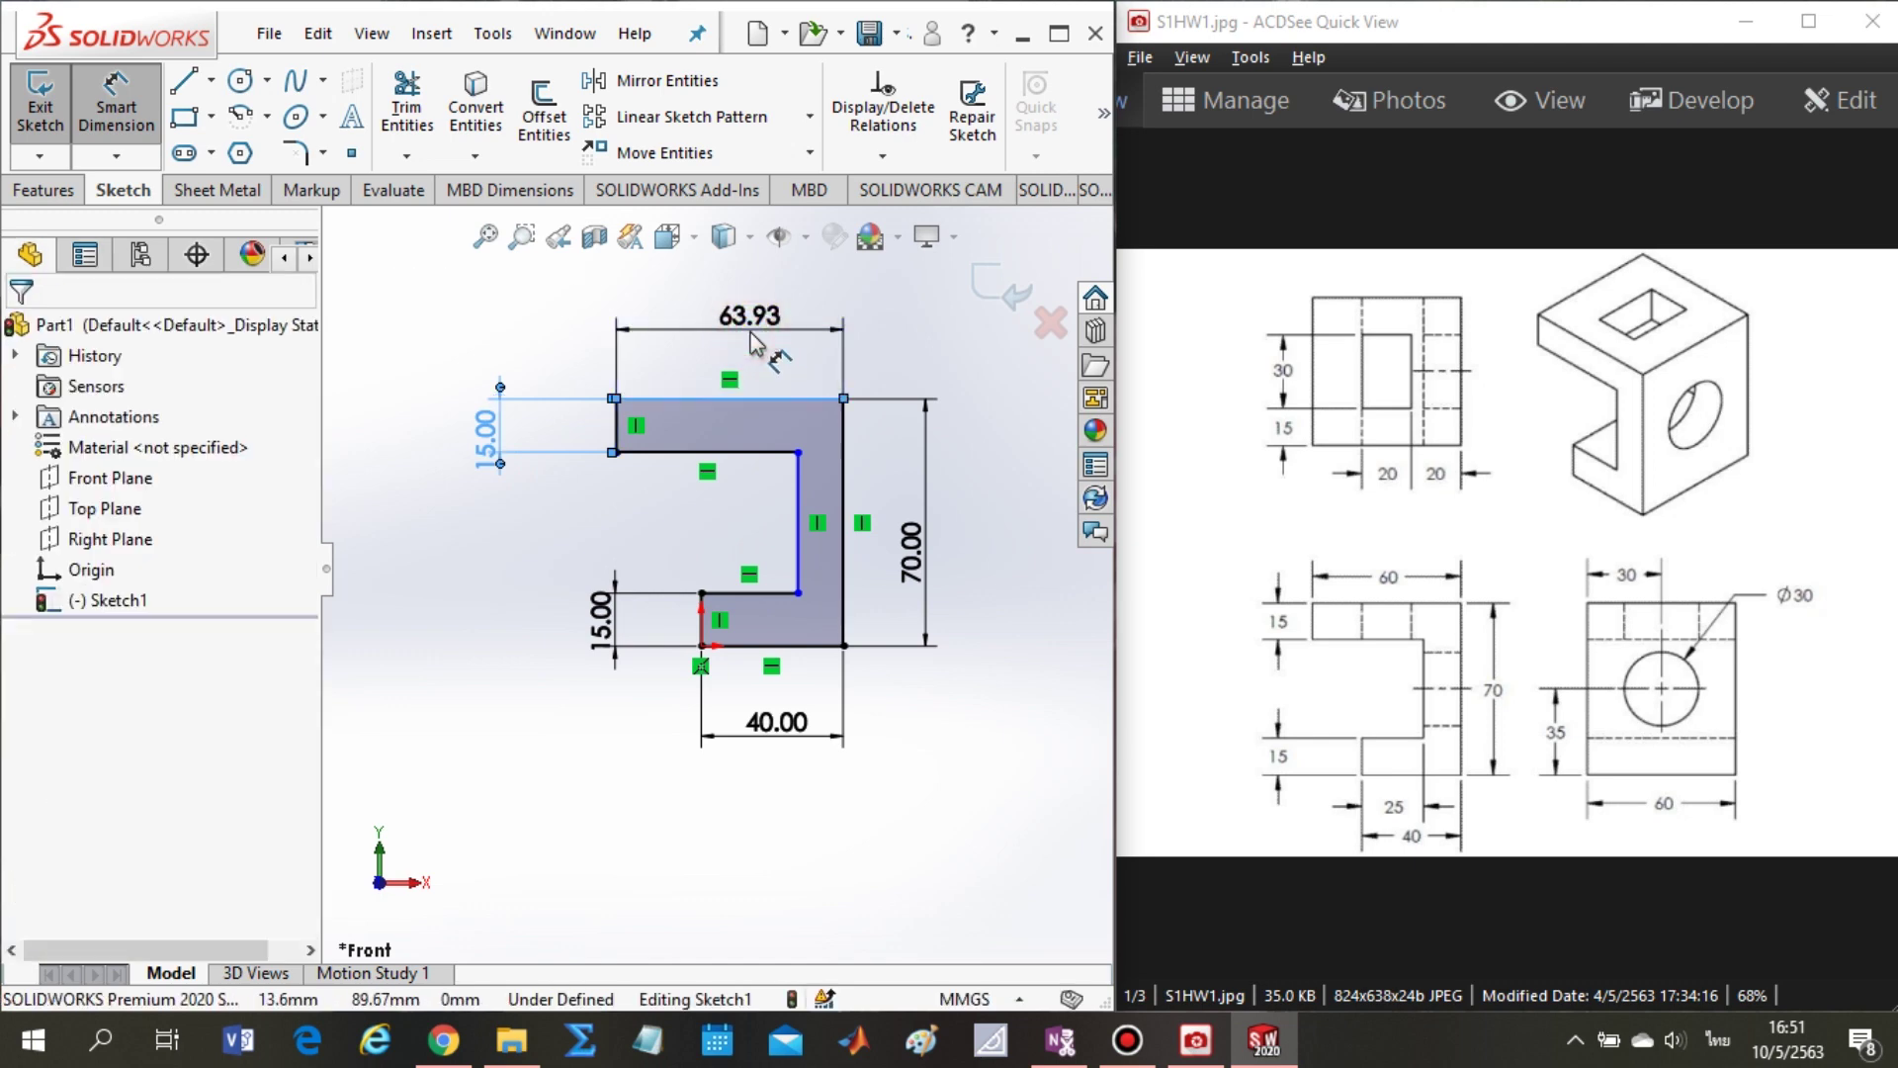
text(60)
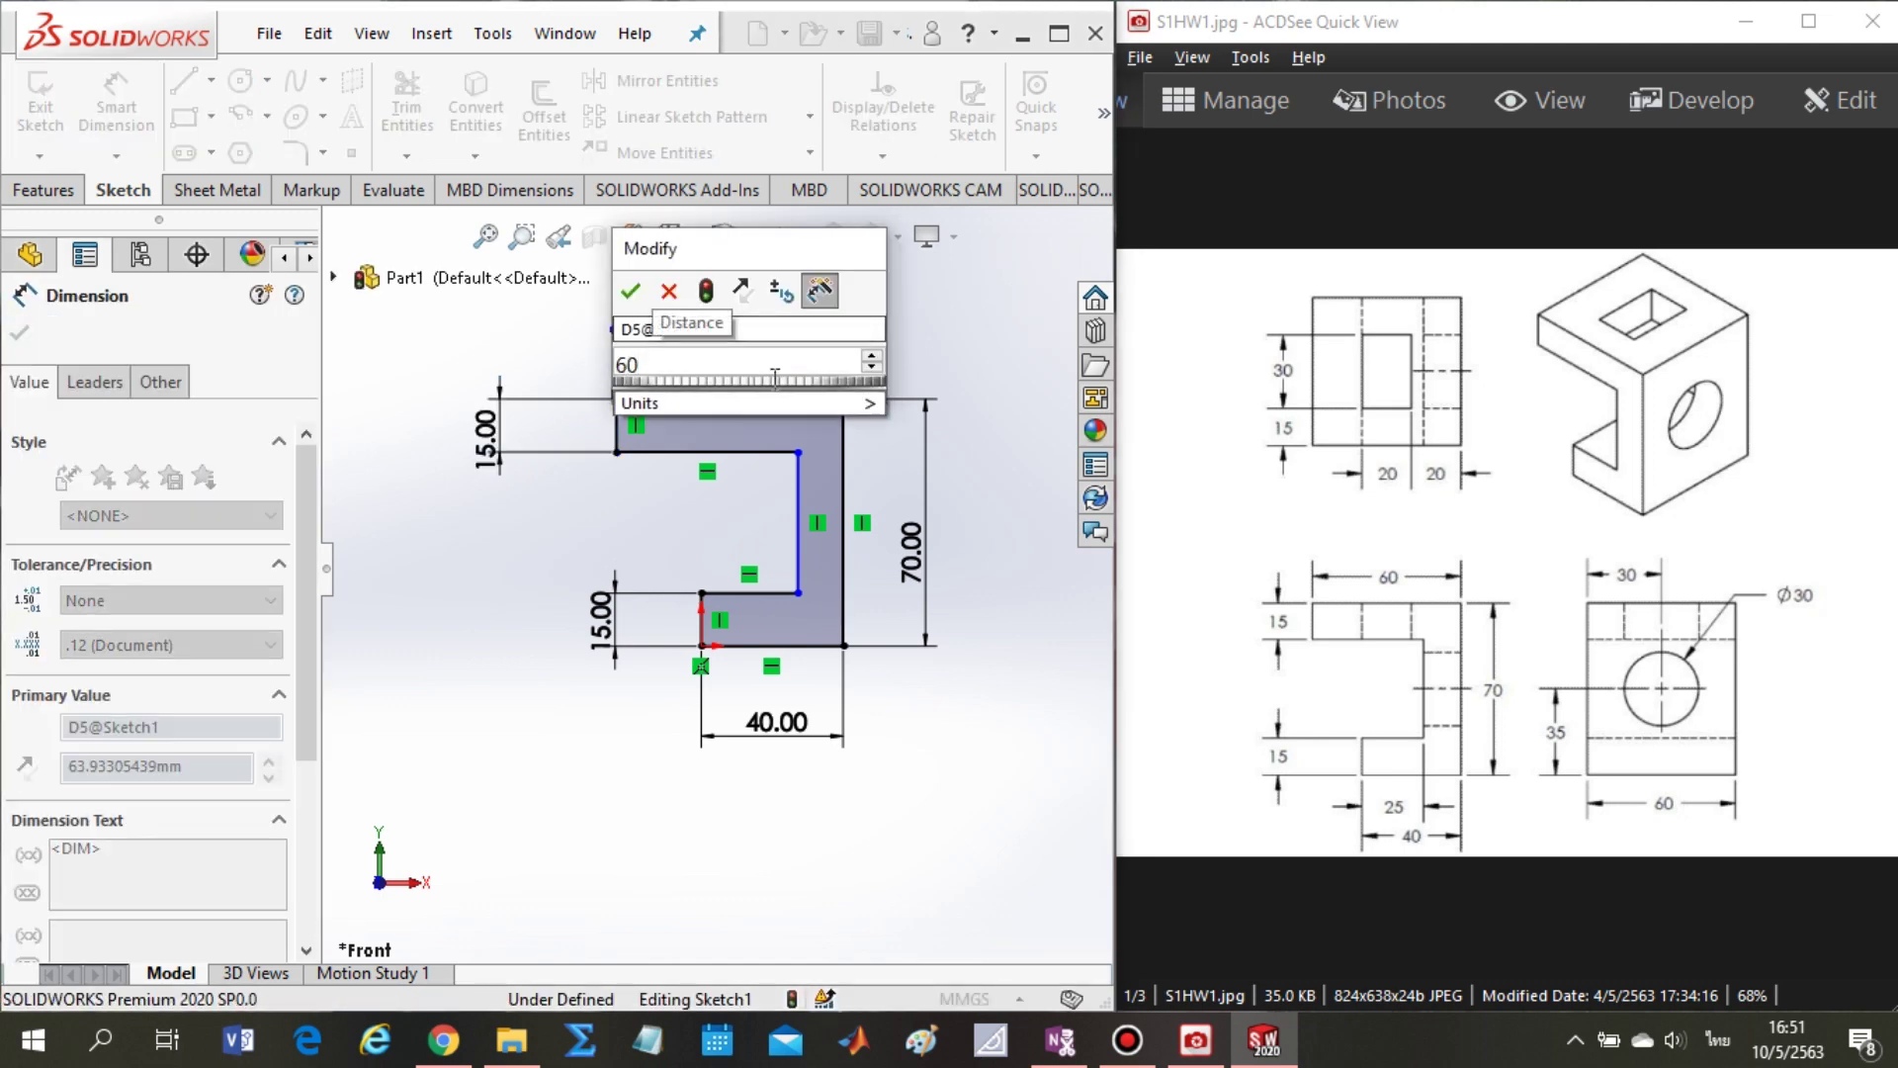
key(Return)
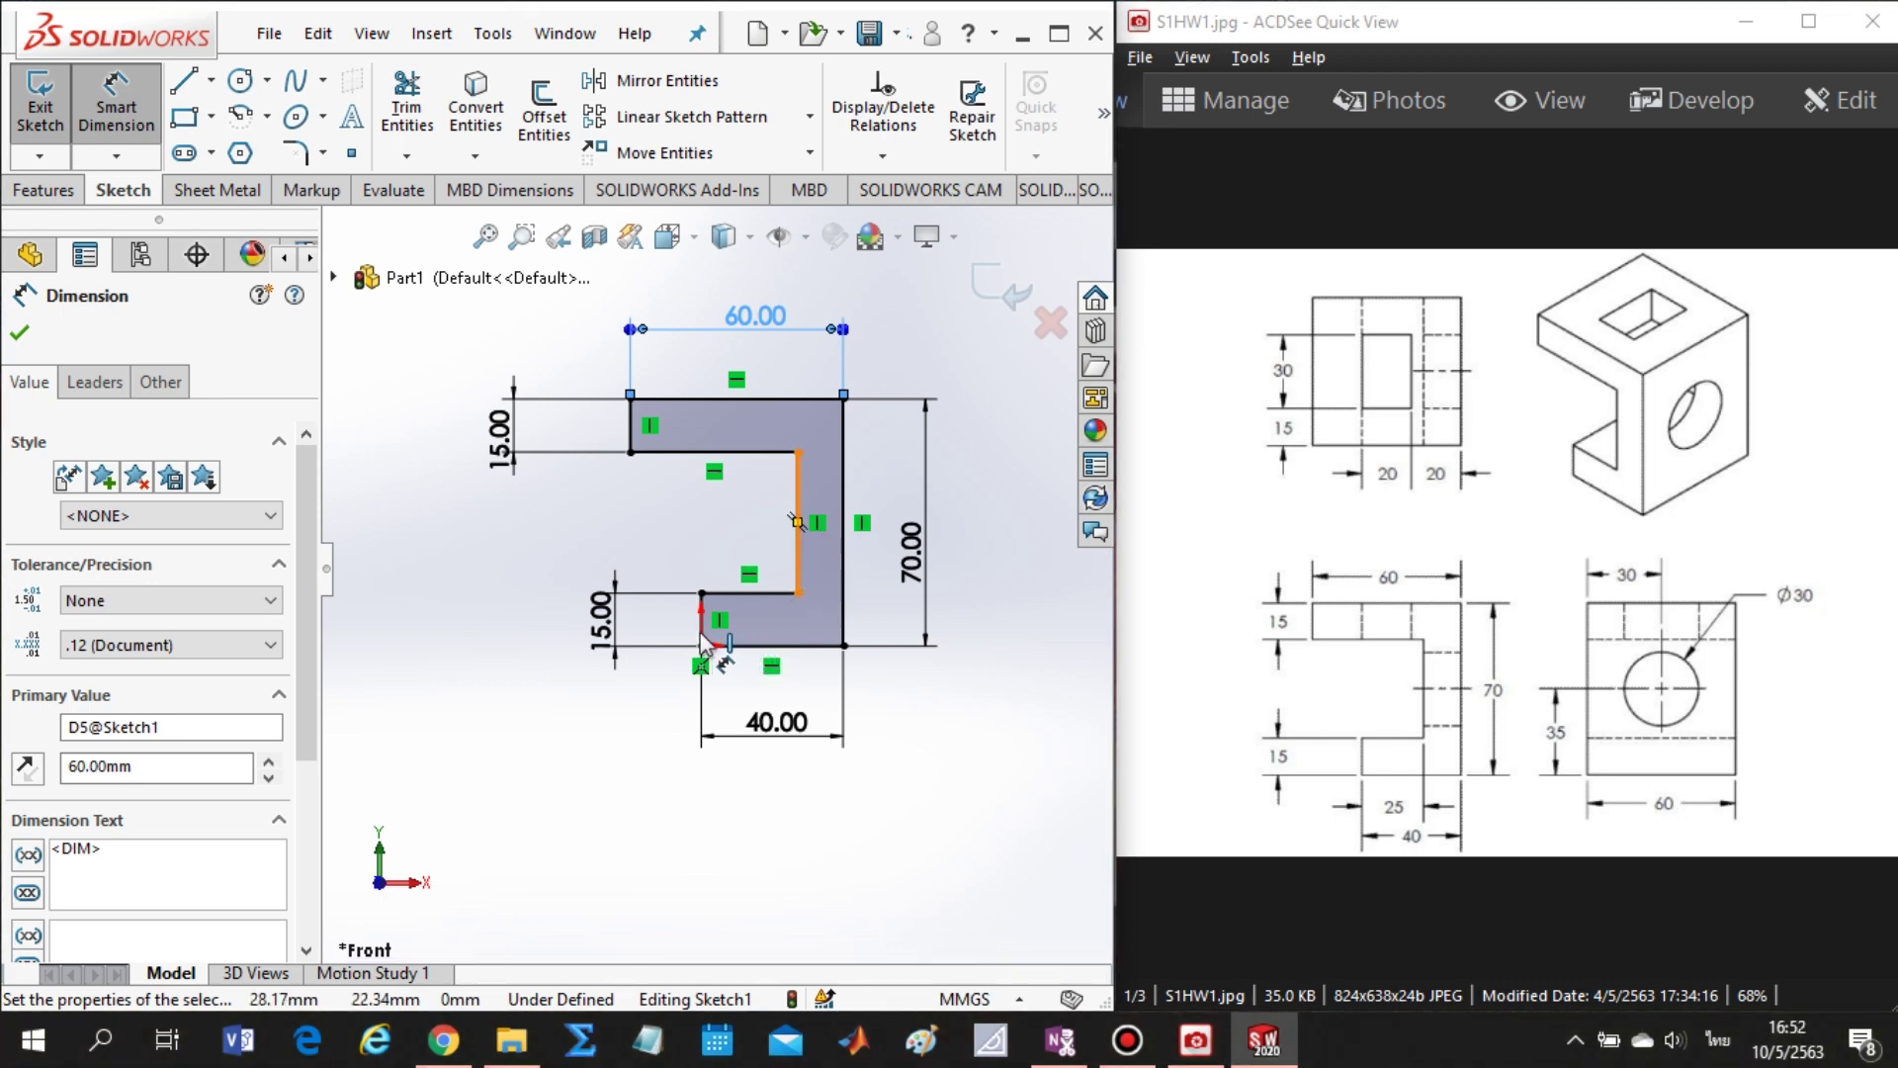
- Set the lower lip length to 25 mm and fit the fully defined sketch in view
click(798, 532)
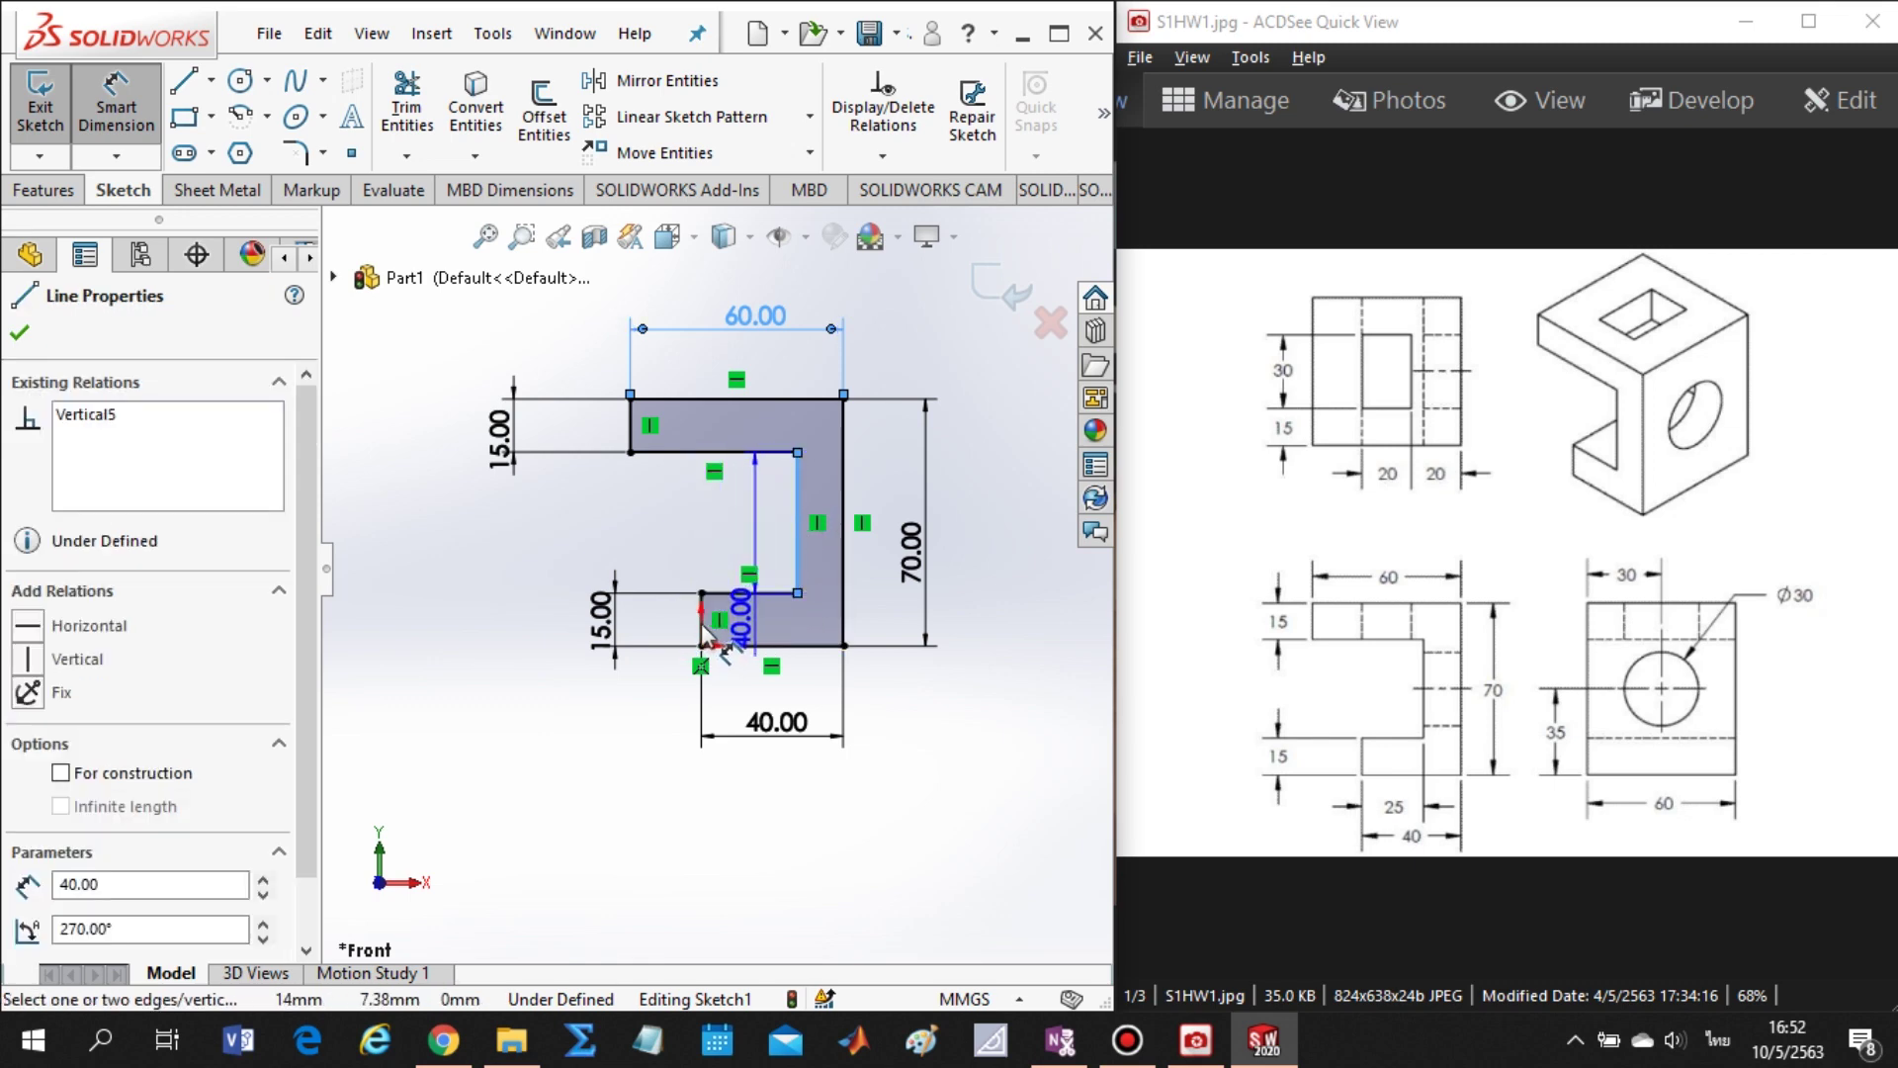
scroll(702, 627, down, 3)
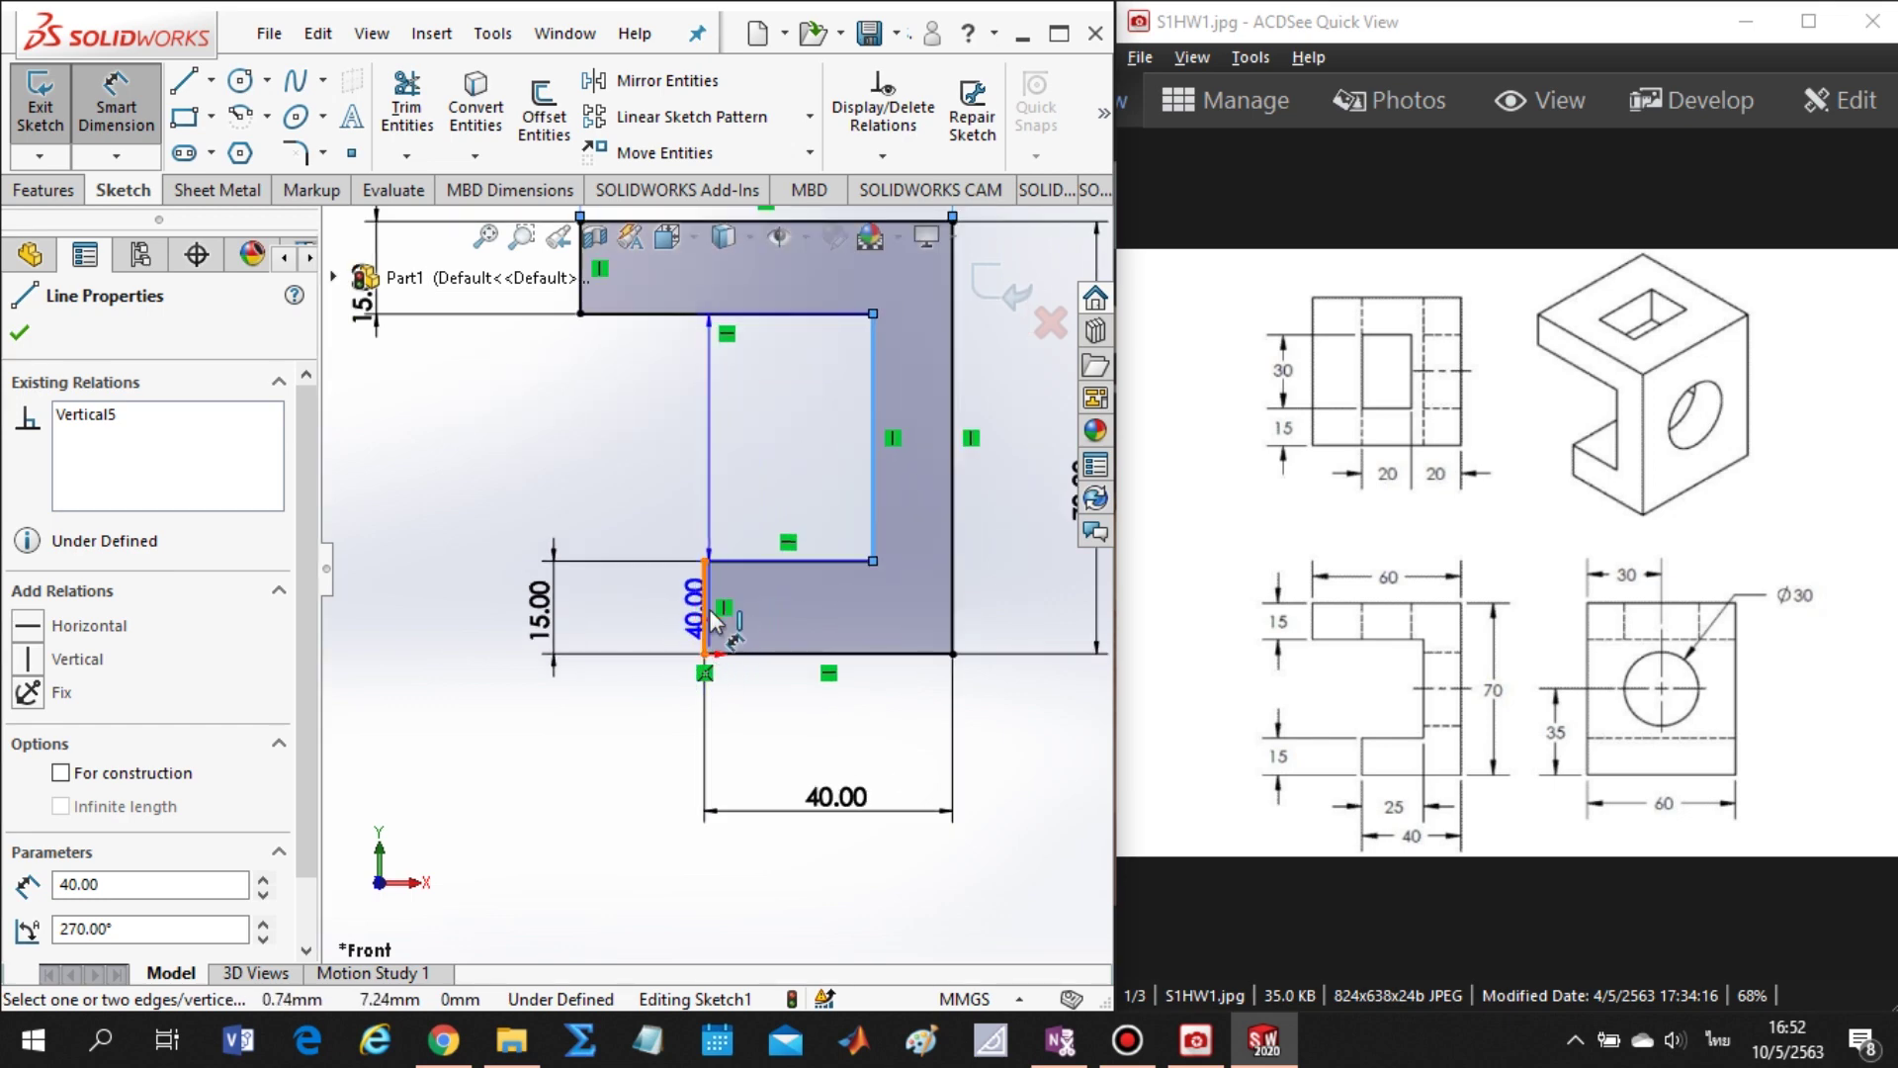
click(872, 524)
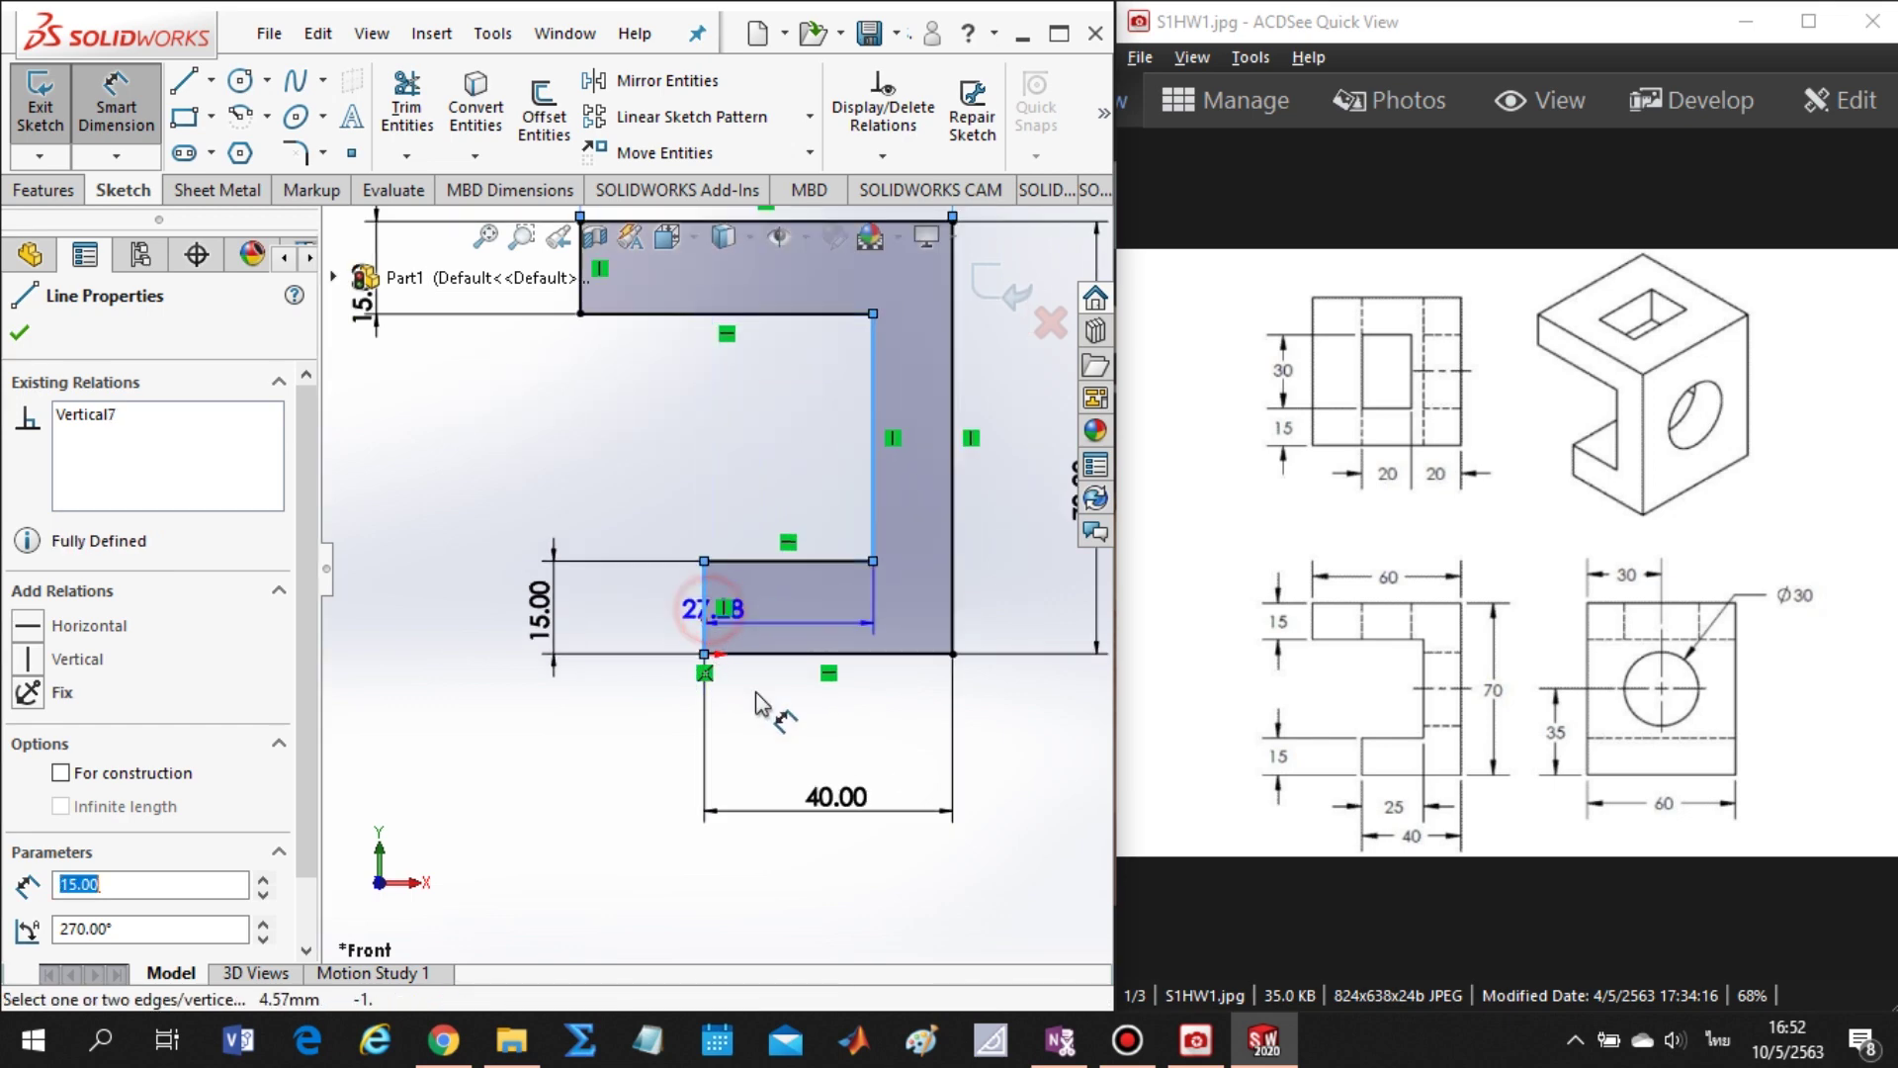
click(799, 522)
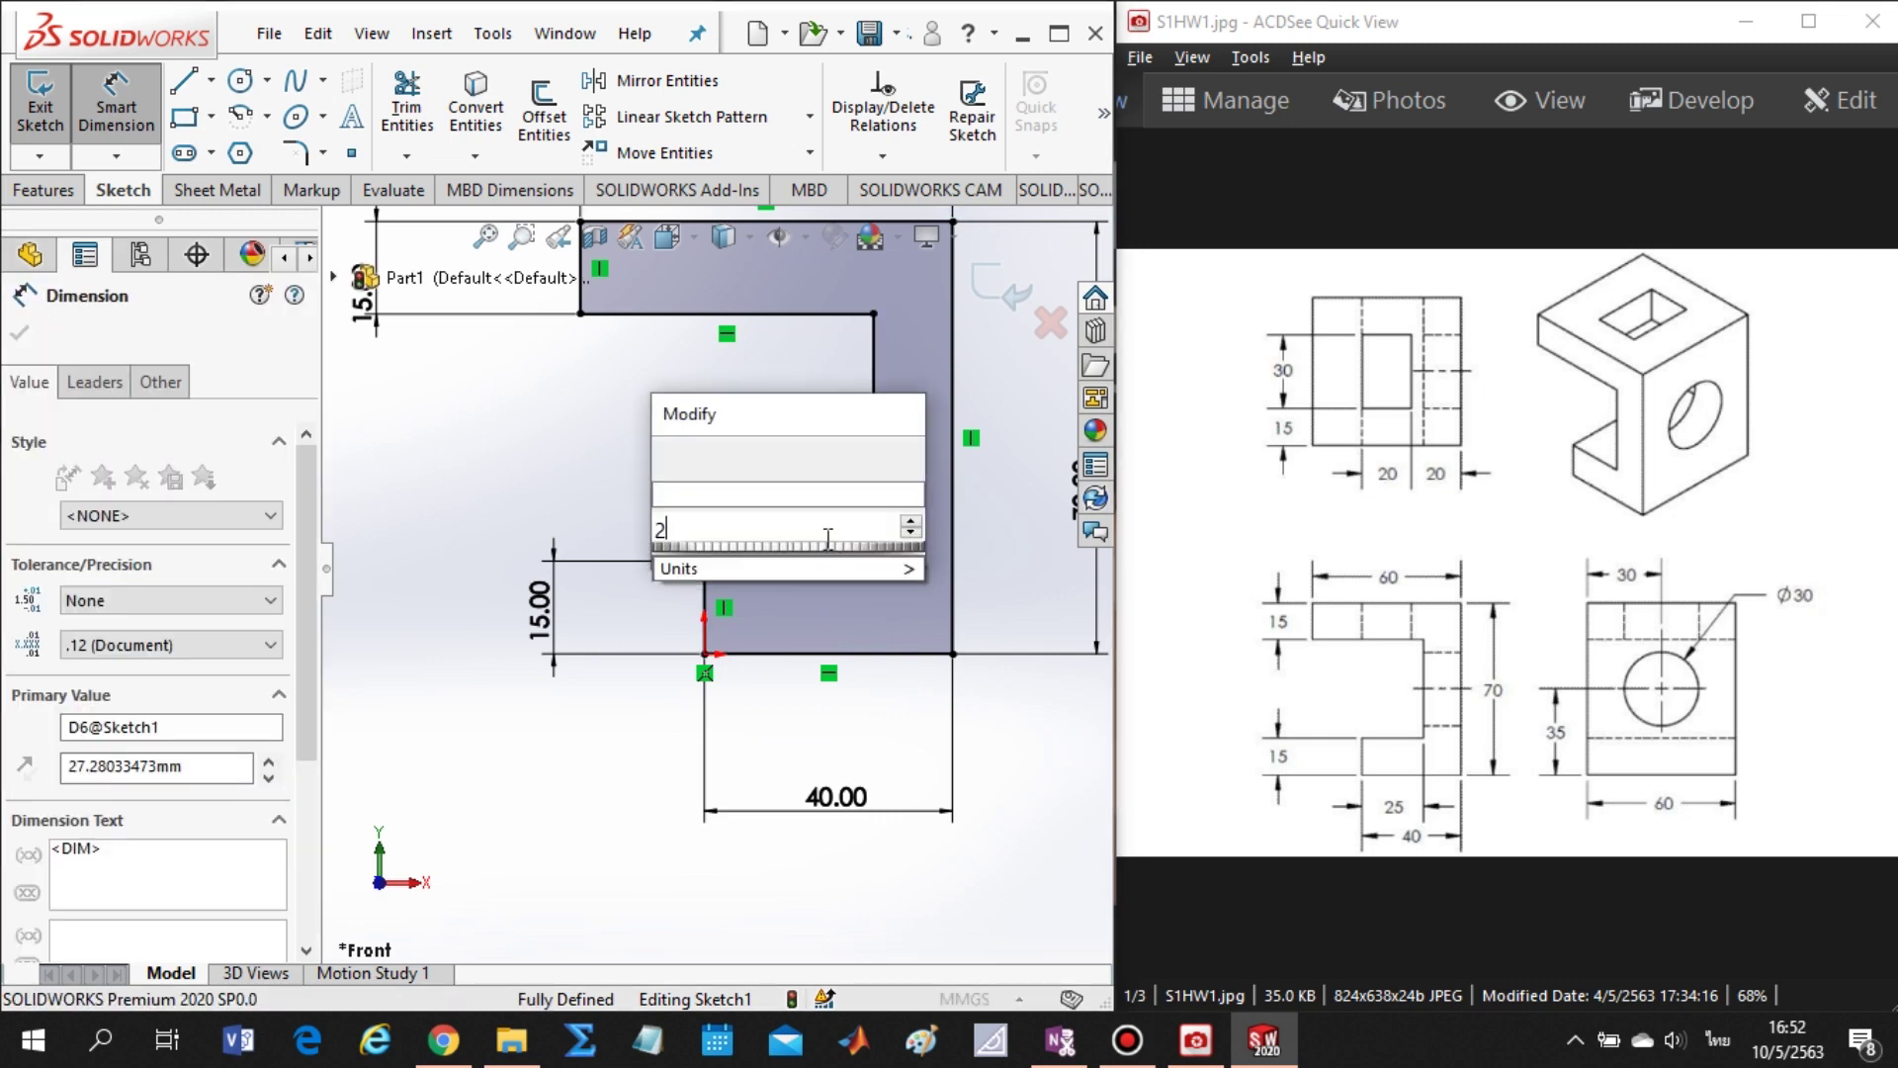
text(25)
key(Return)
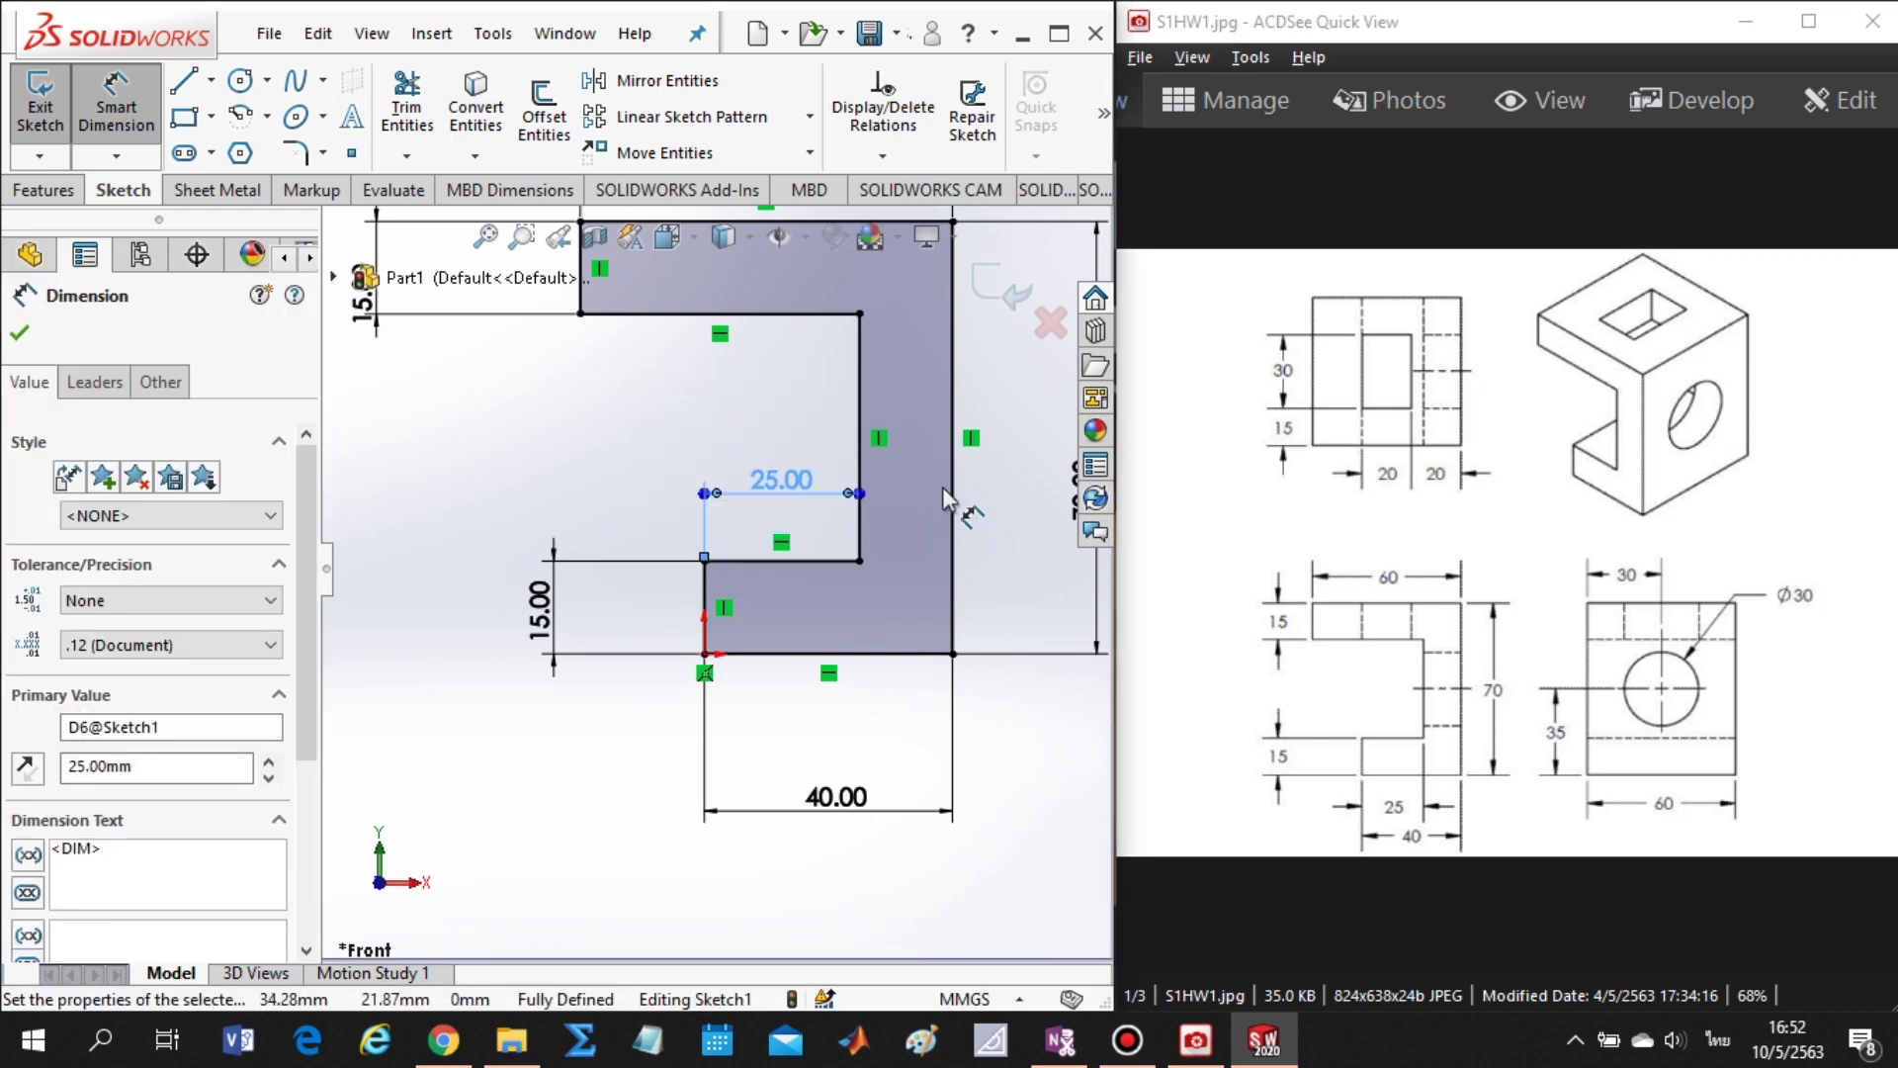
key(f)
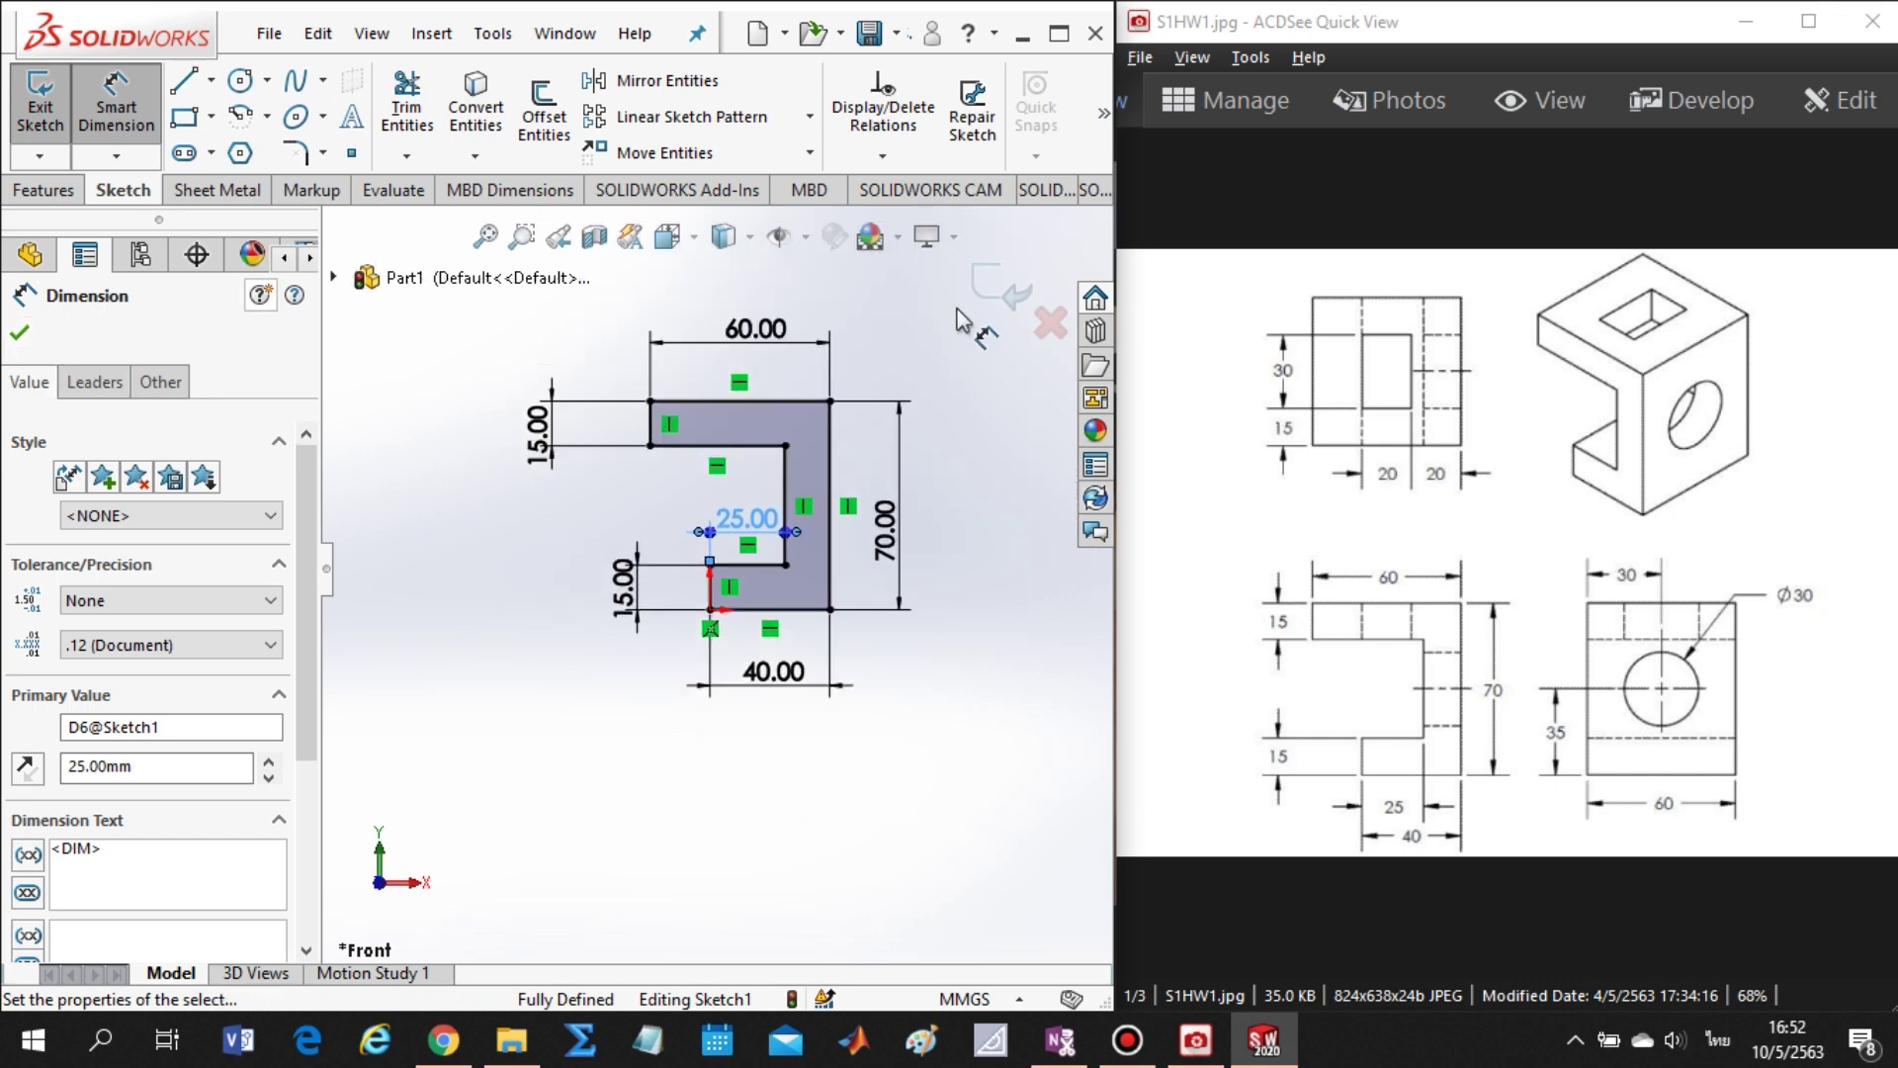
click(19, 333)
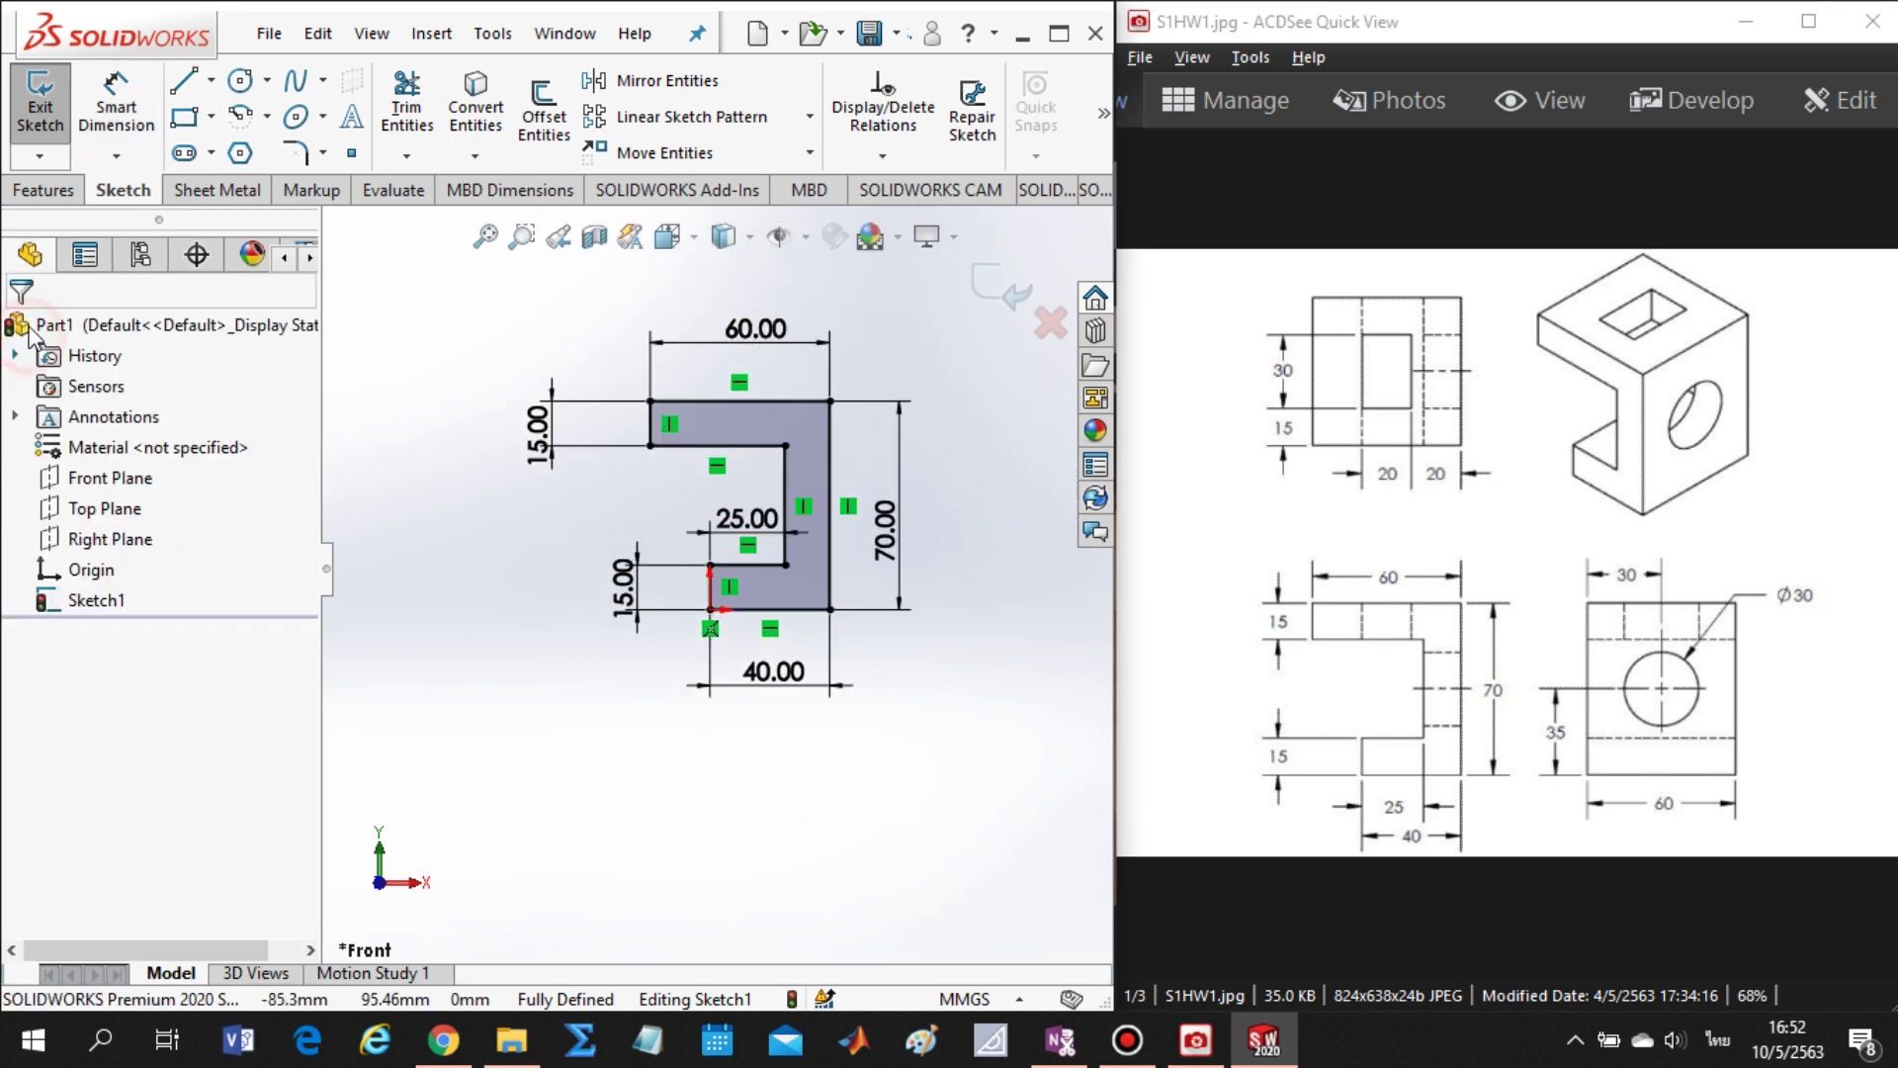
- Extrude the C-shaped sketch with the default 10 mm Blind depth
click(37, 190)
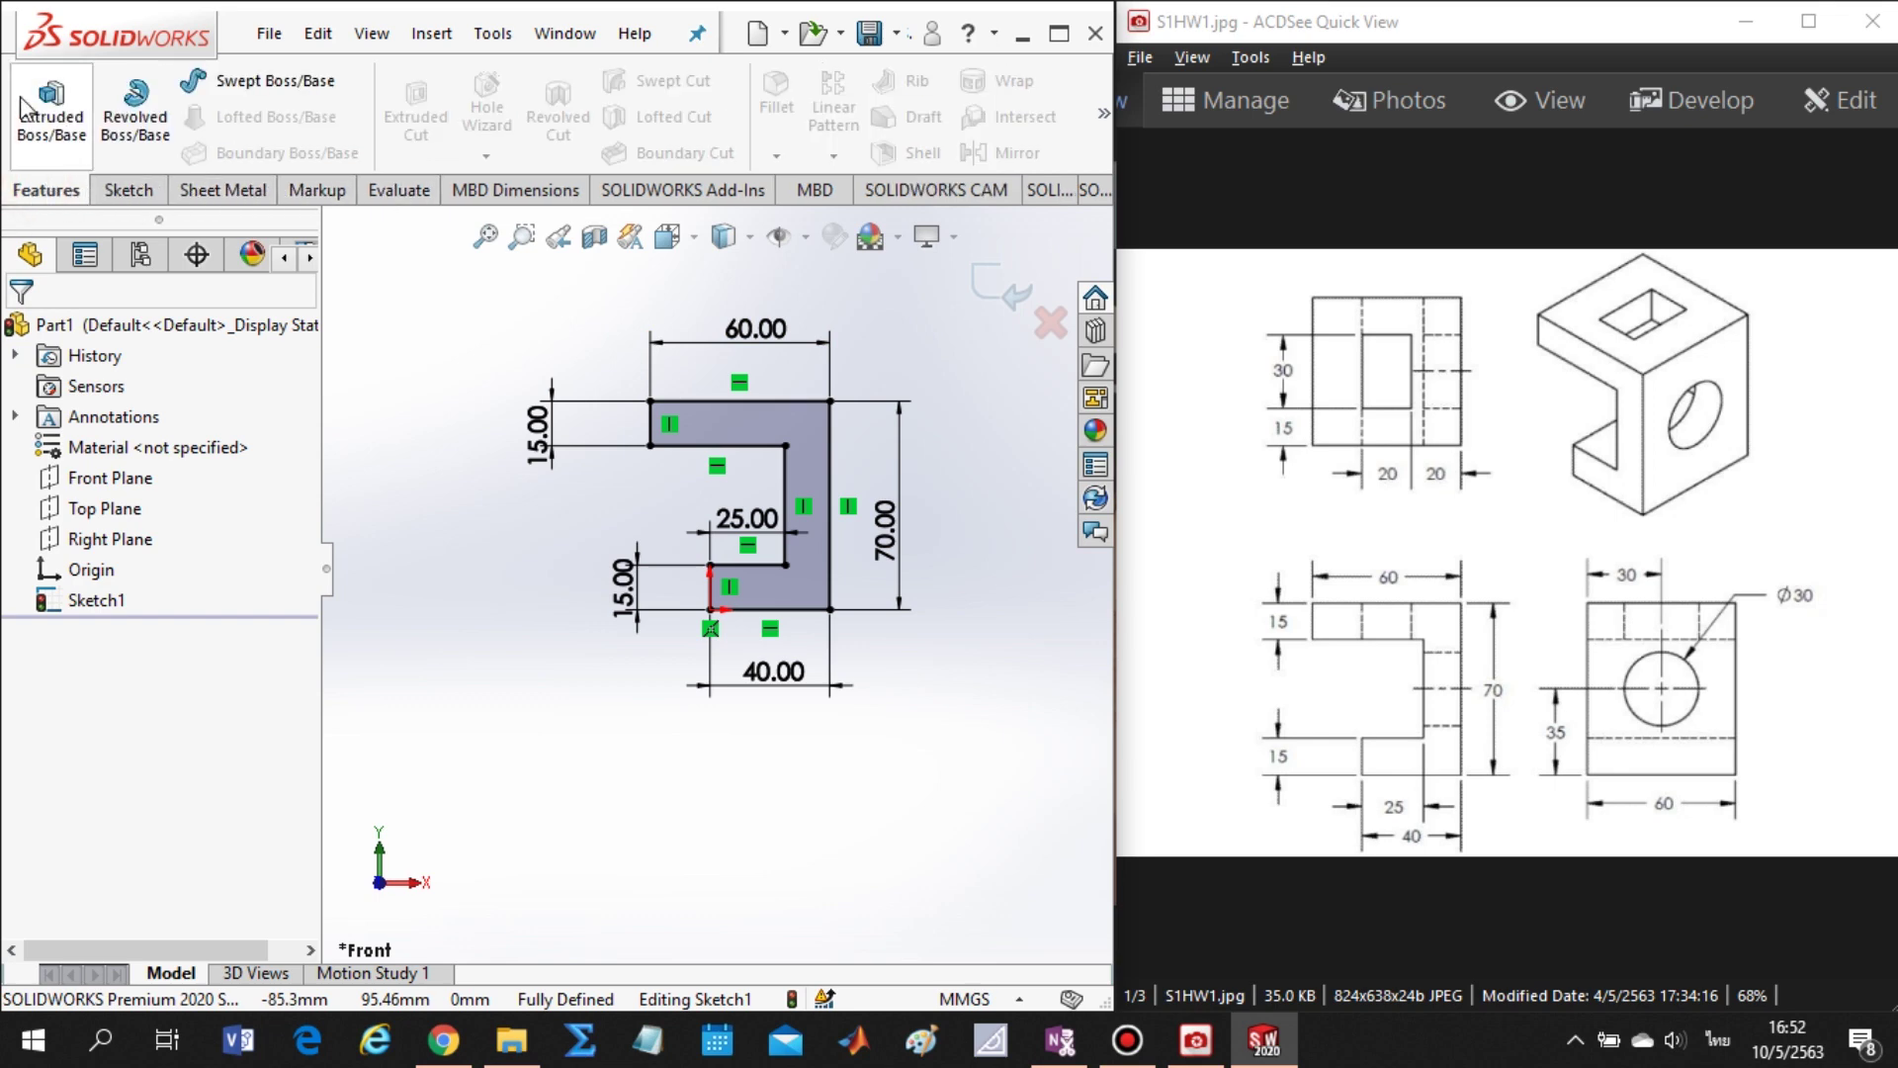
click(65, 124)
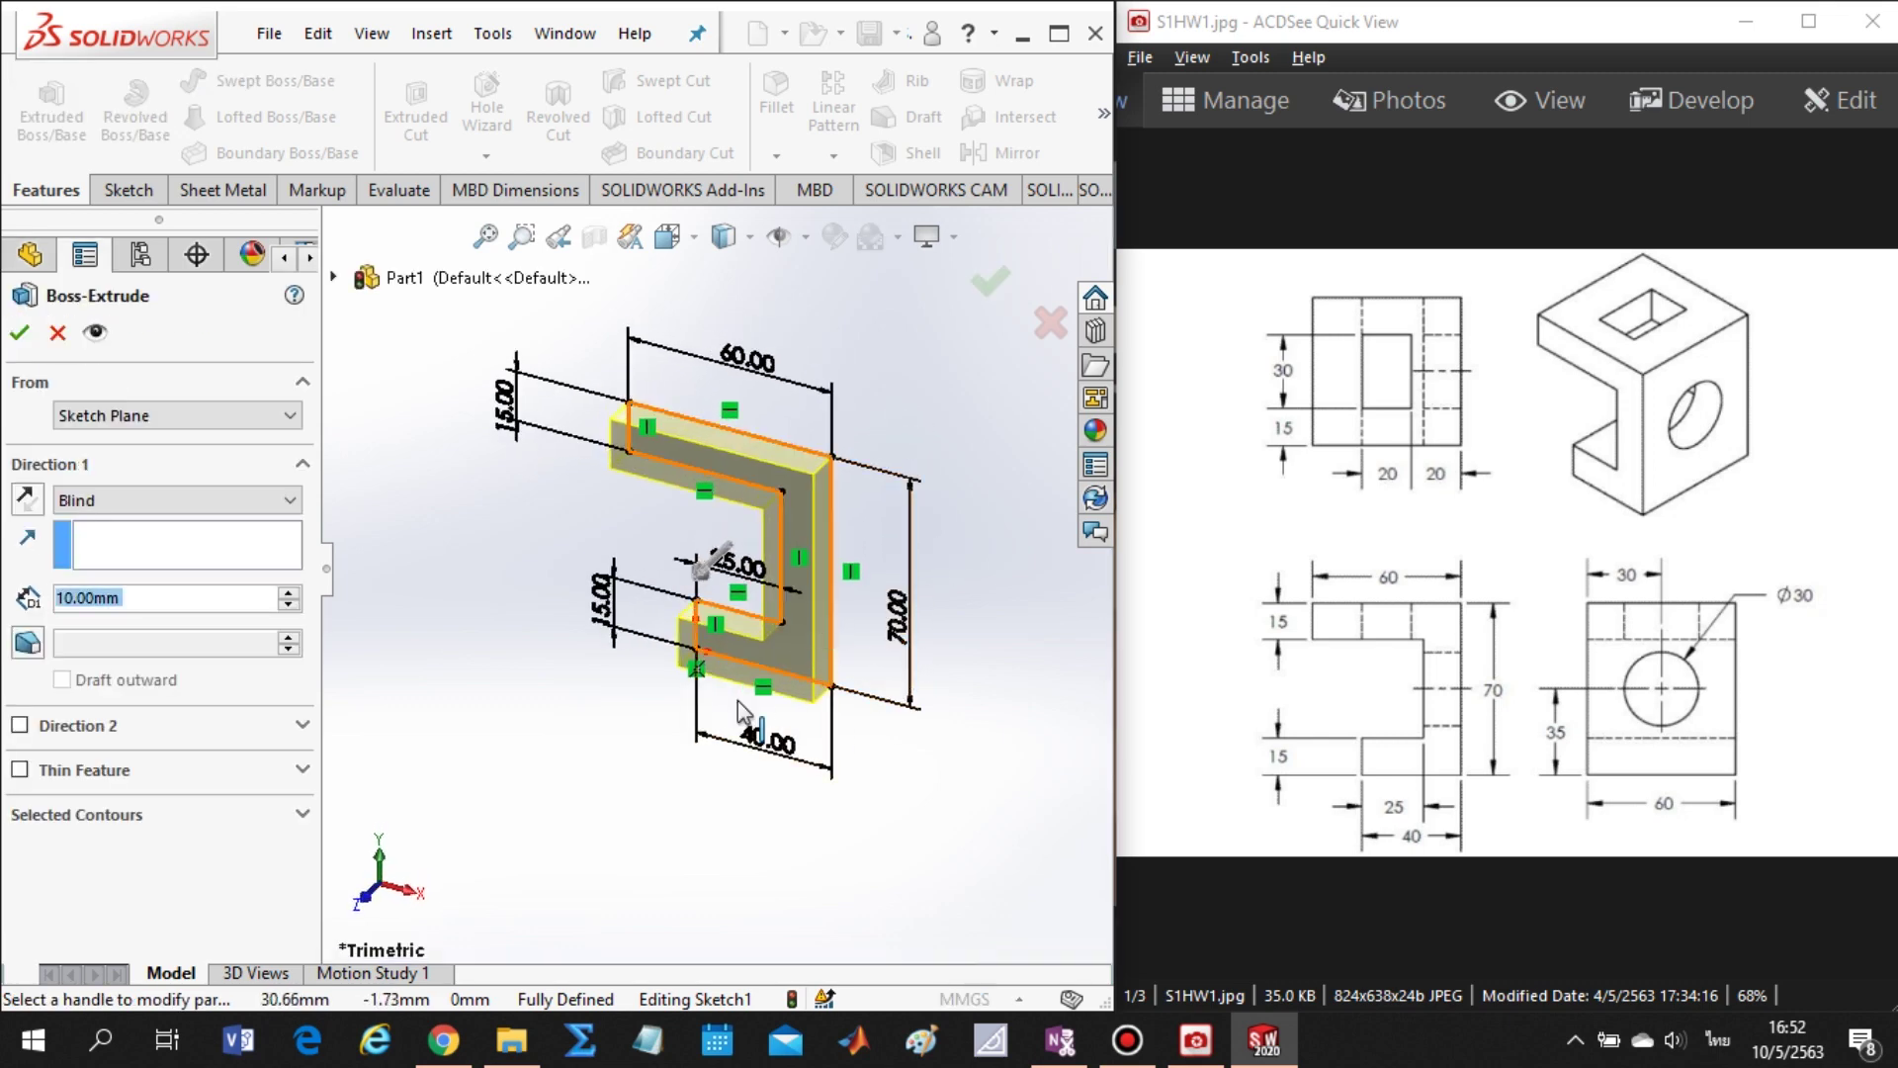
click(25, 336)
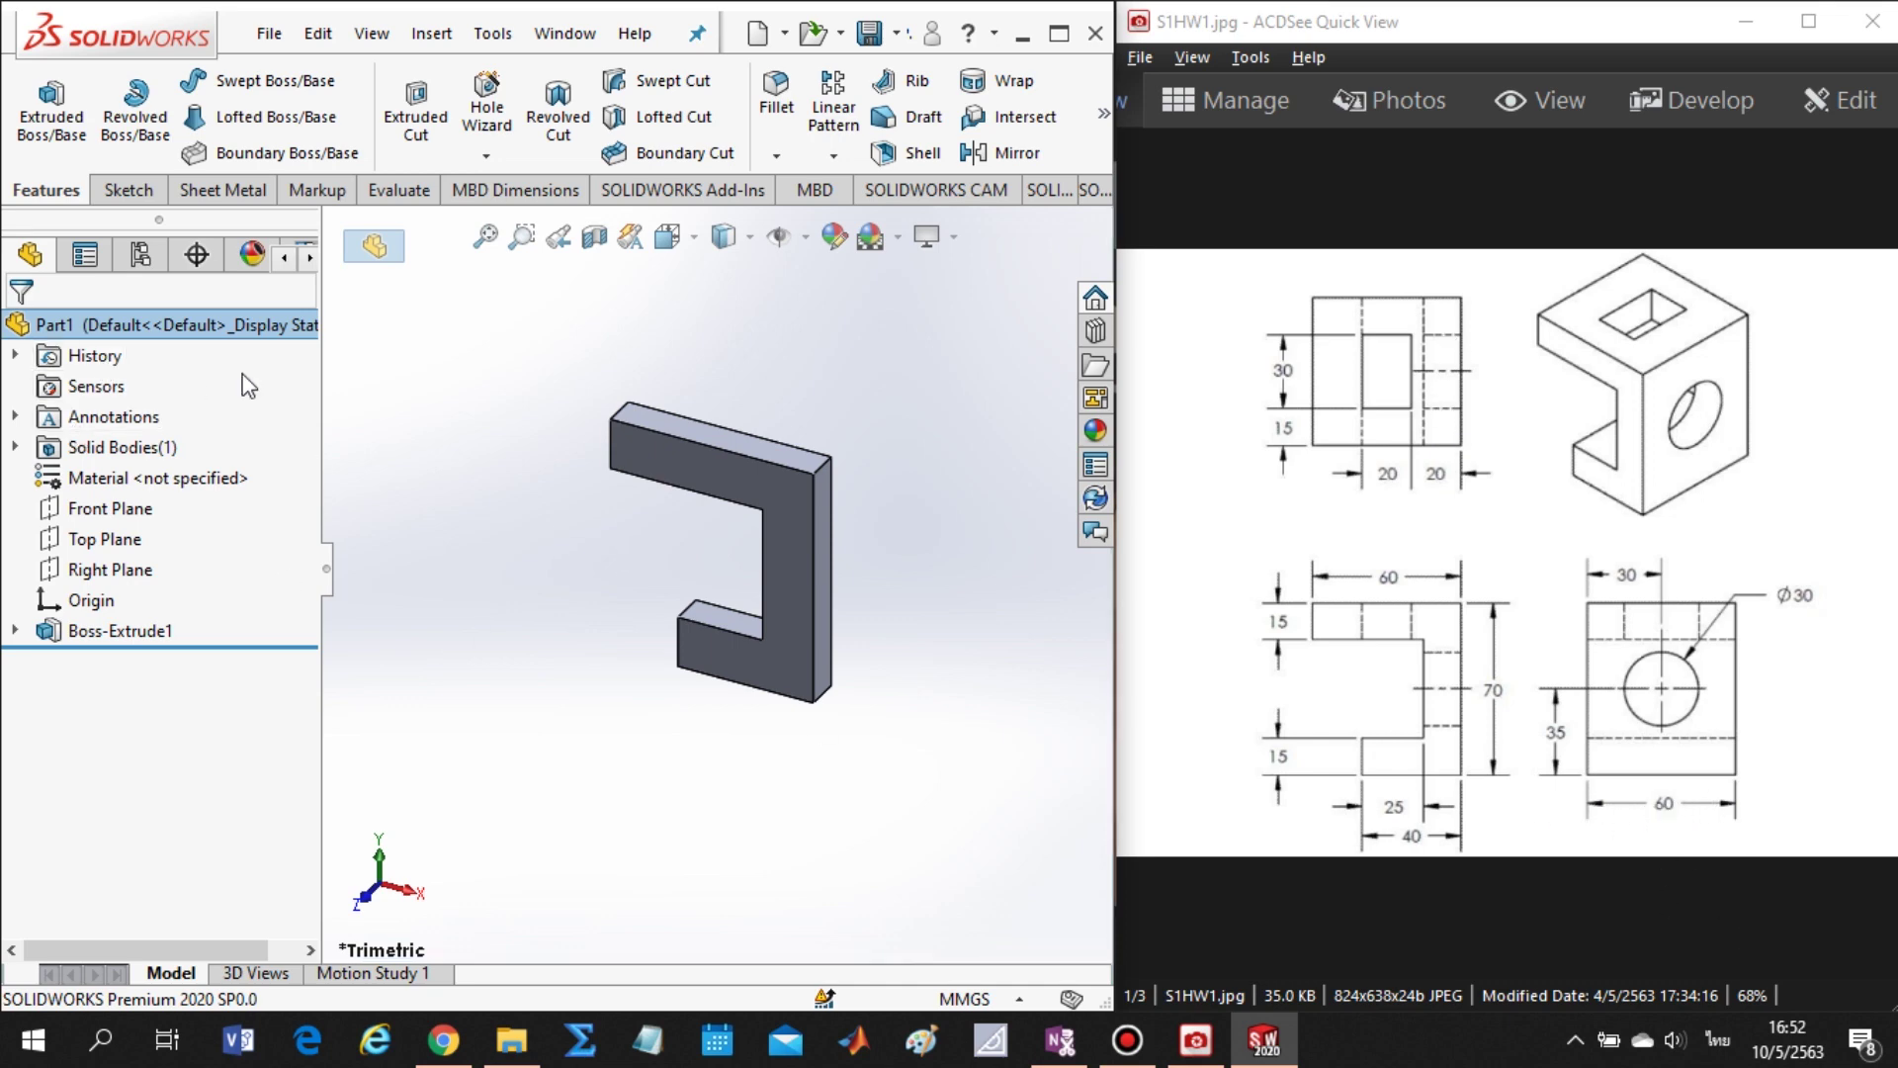
- Edit Boss-Extrude1 and change its depth to 60 mm
click(59, 641)
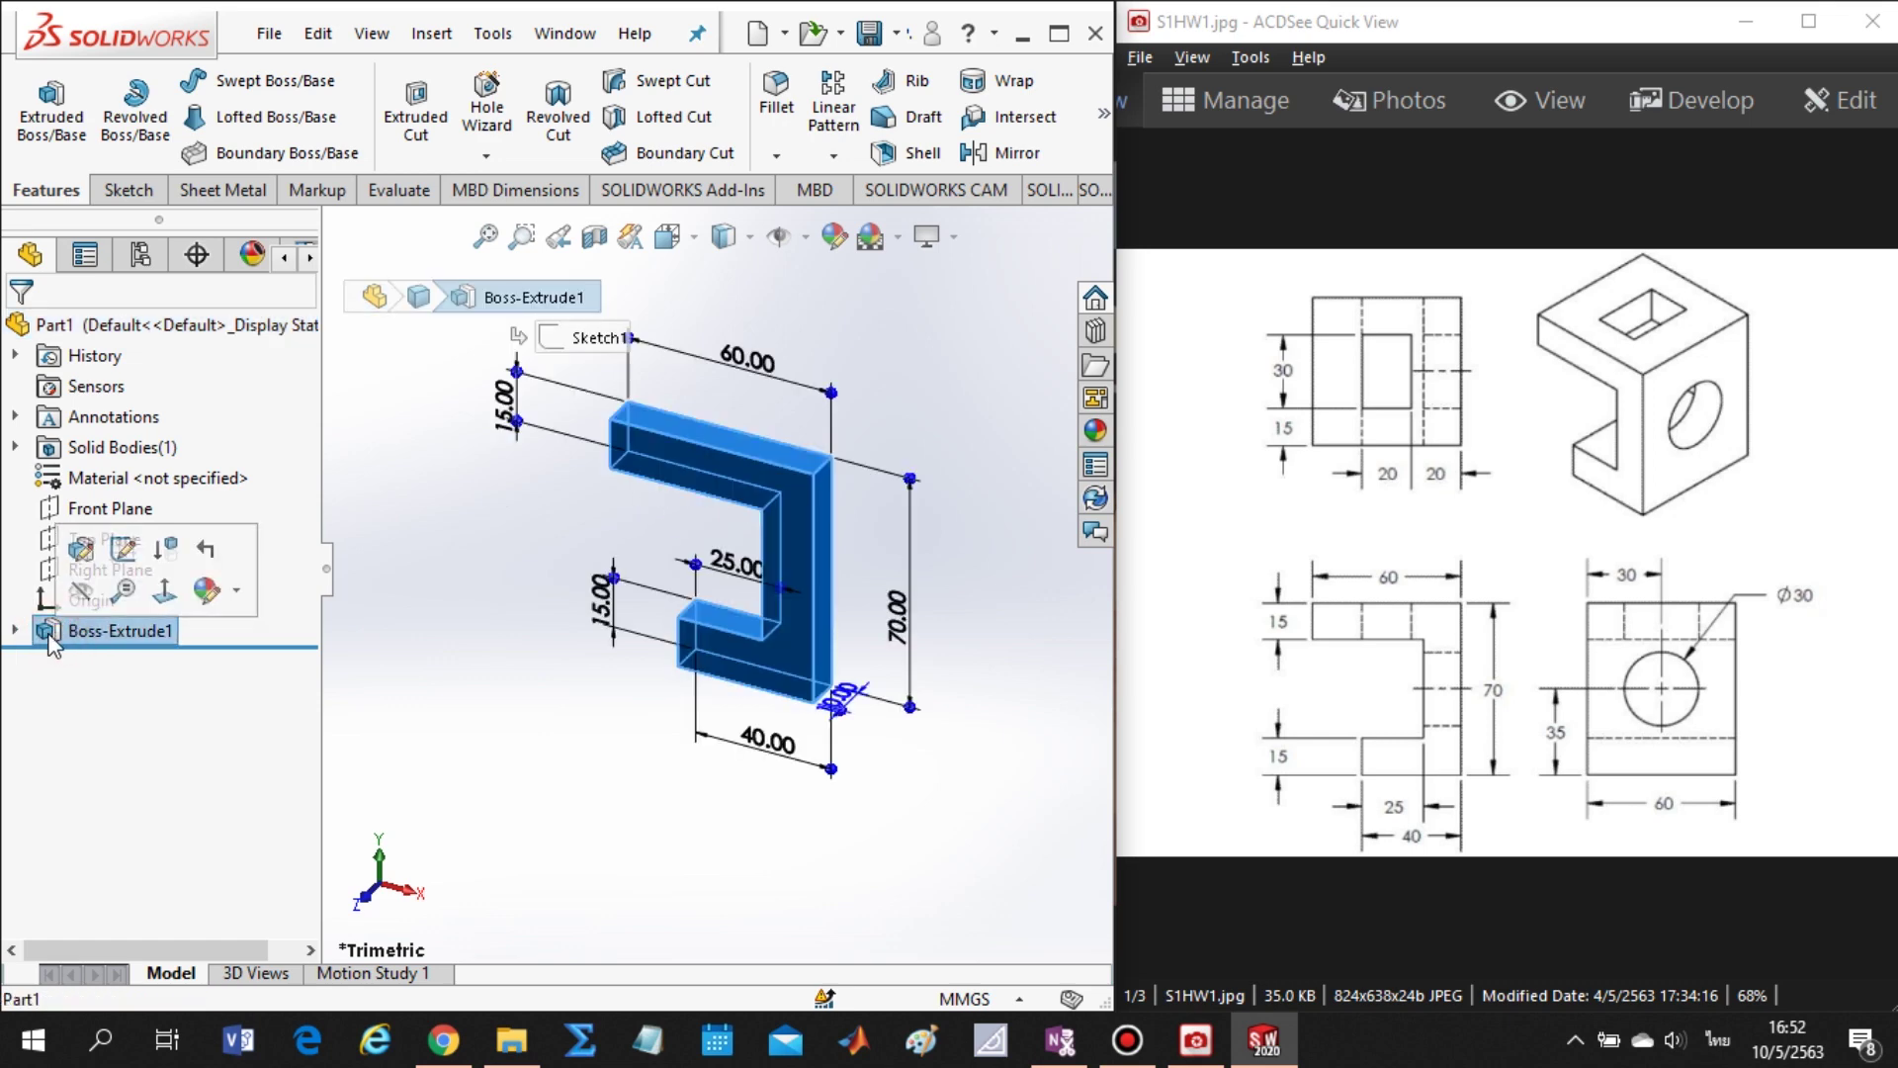
click(87, 552)
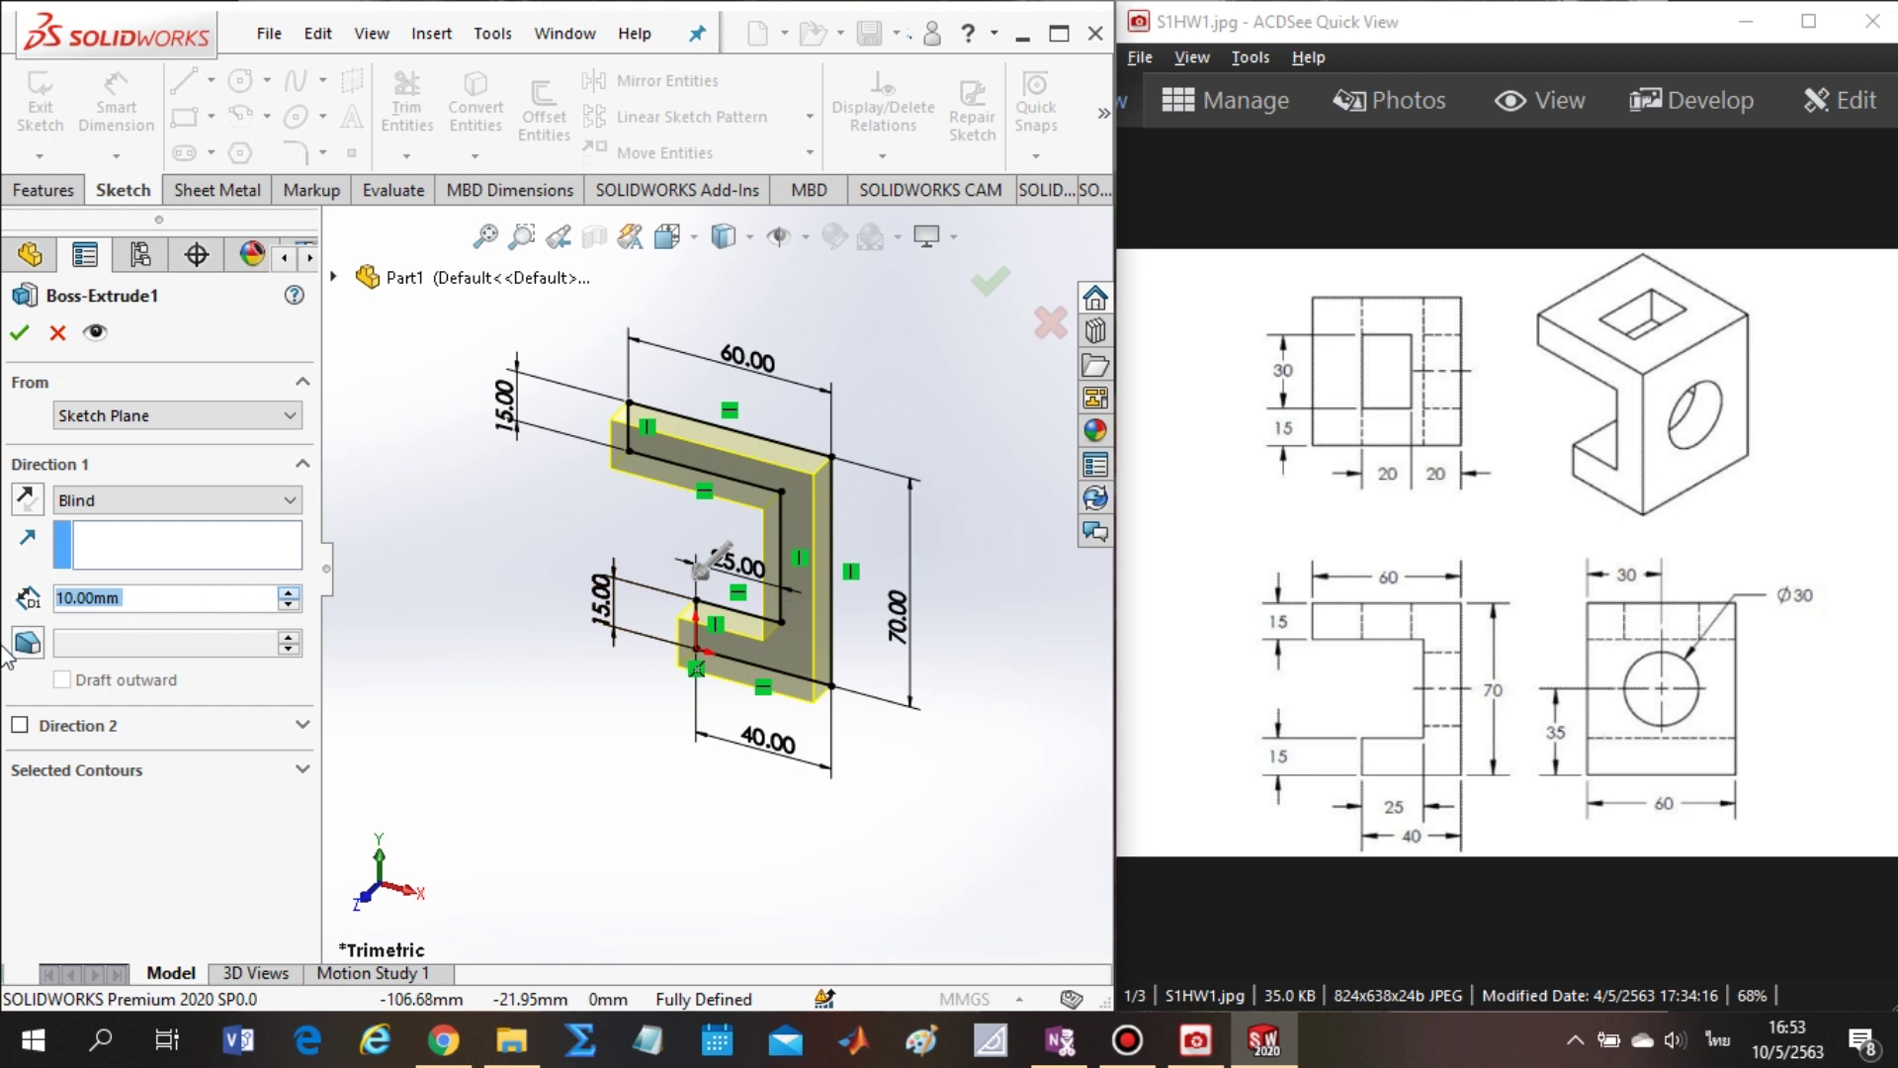
text(40)
key(Return)
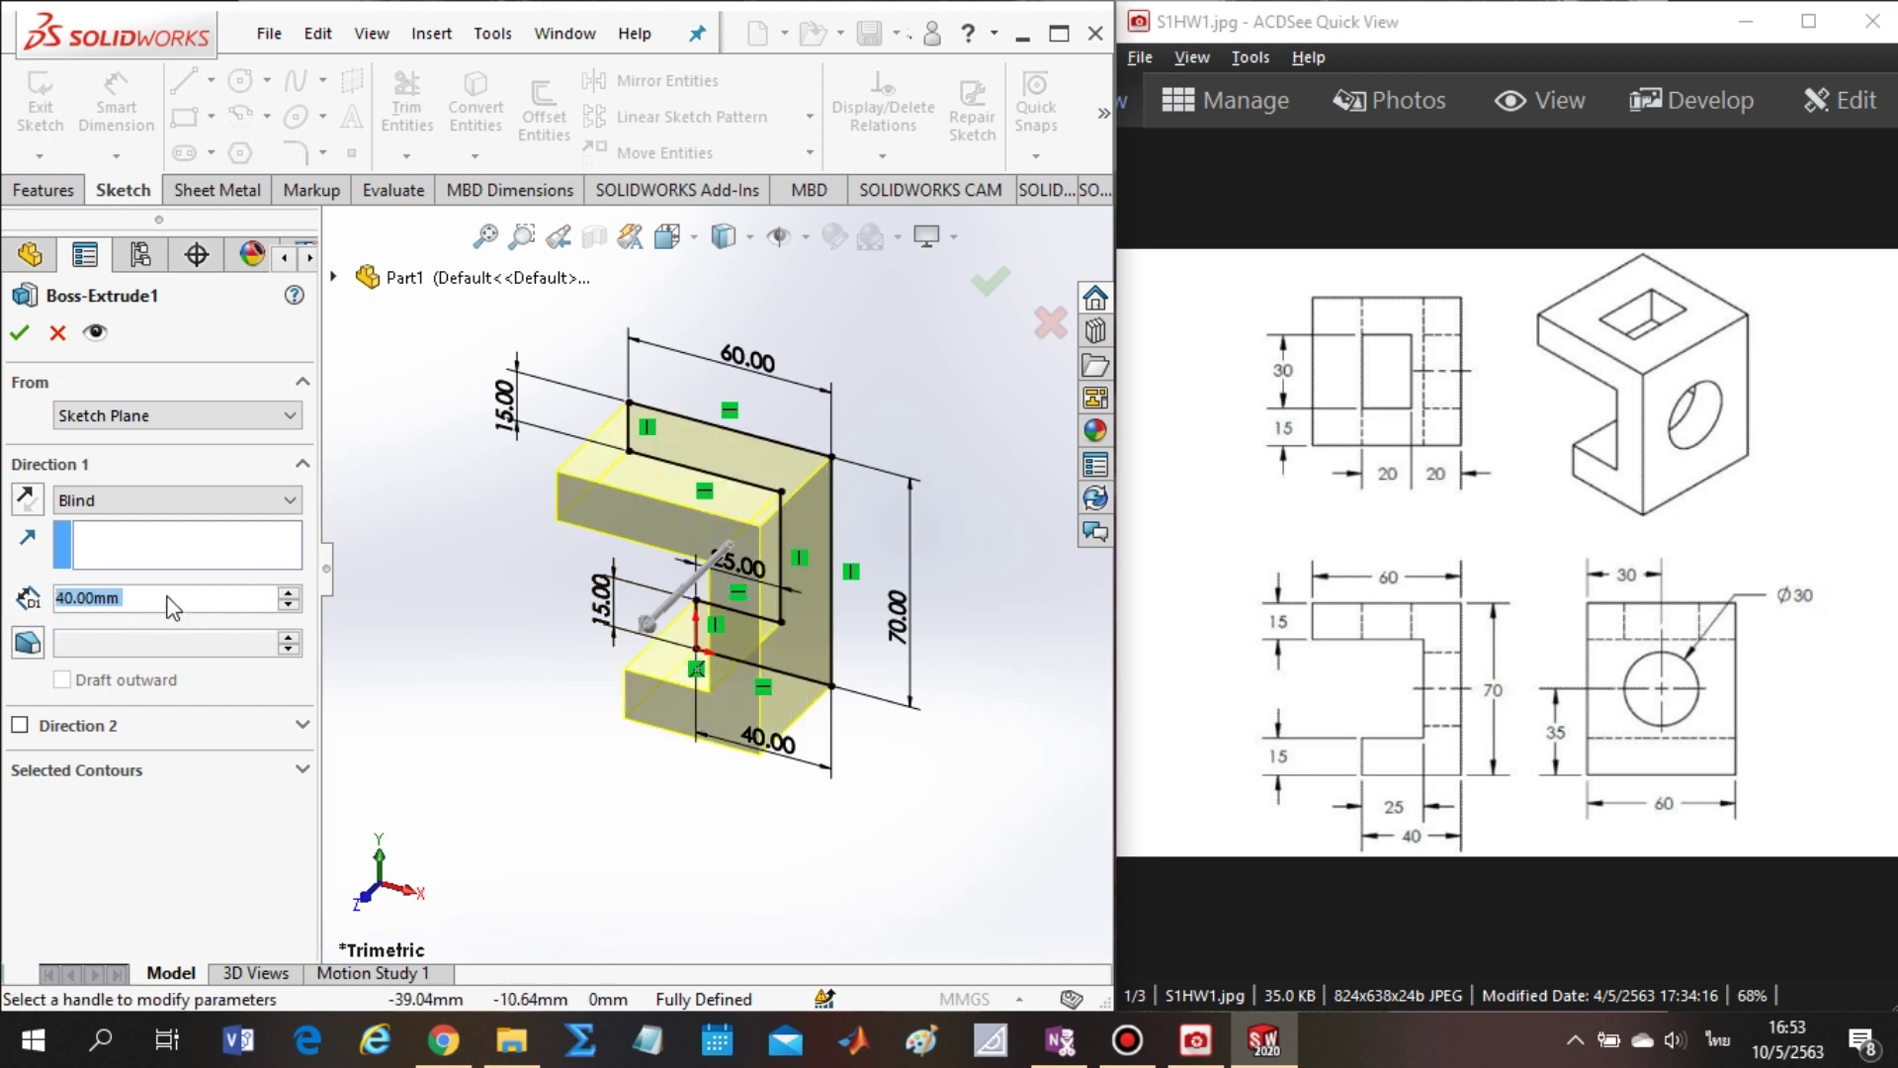
click(288, 593)
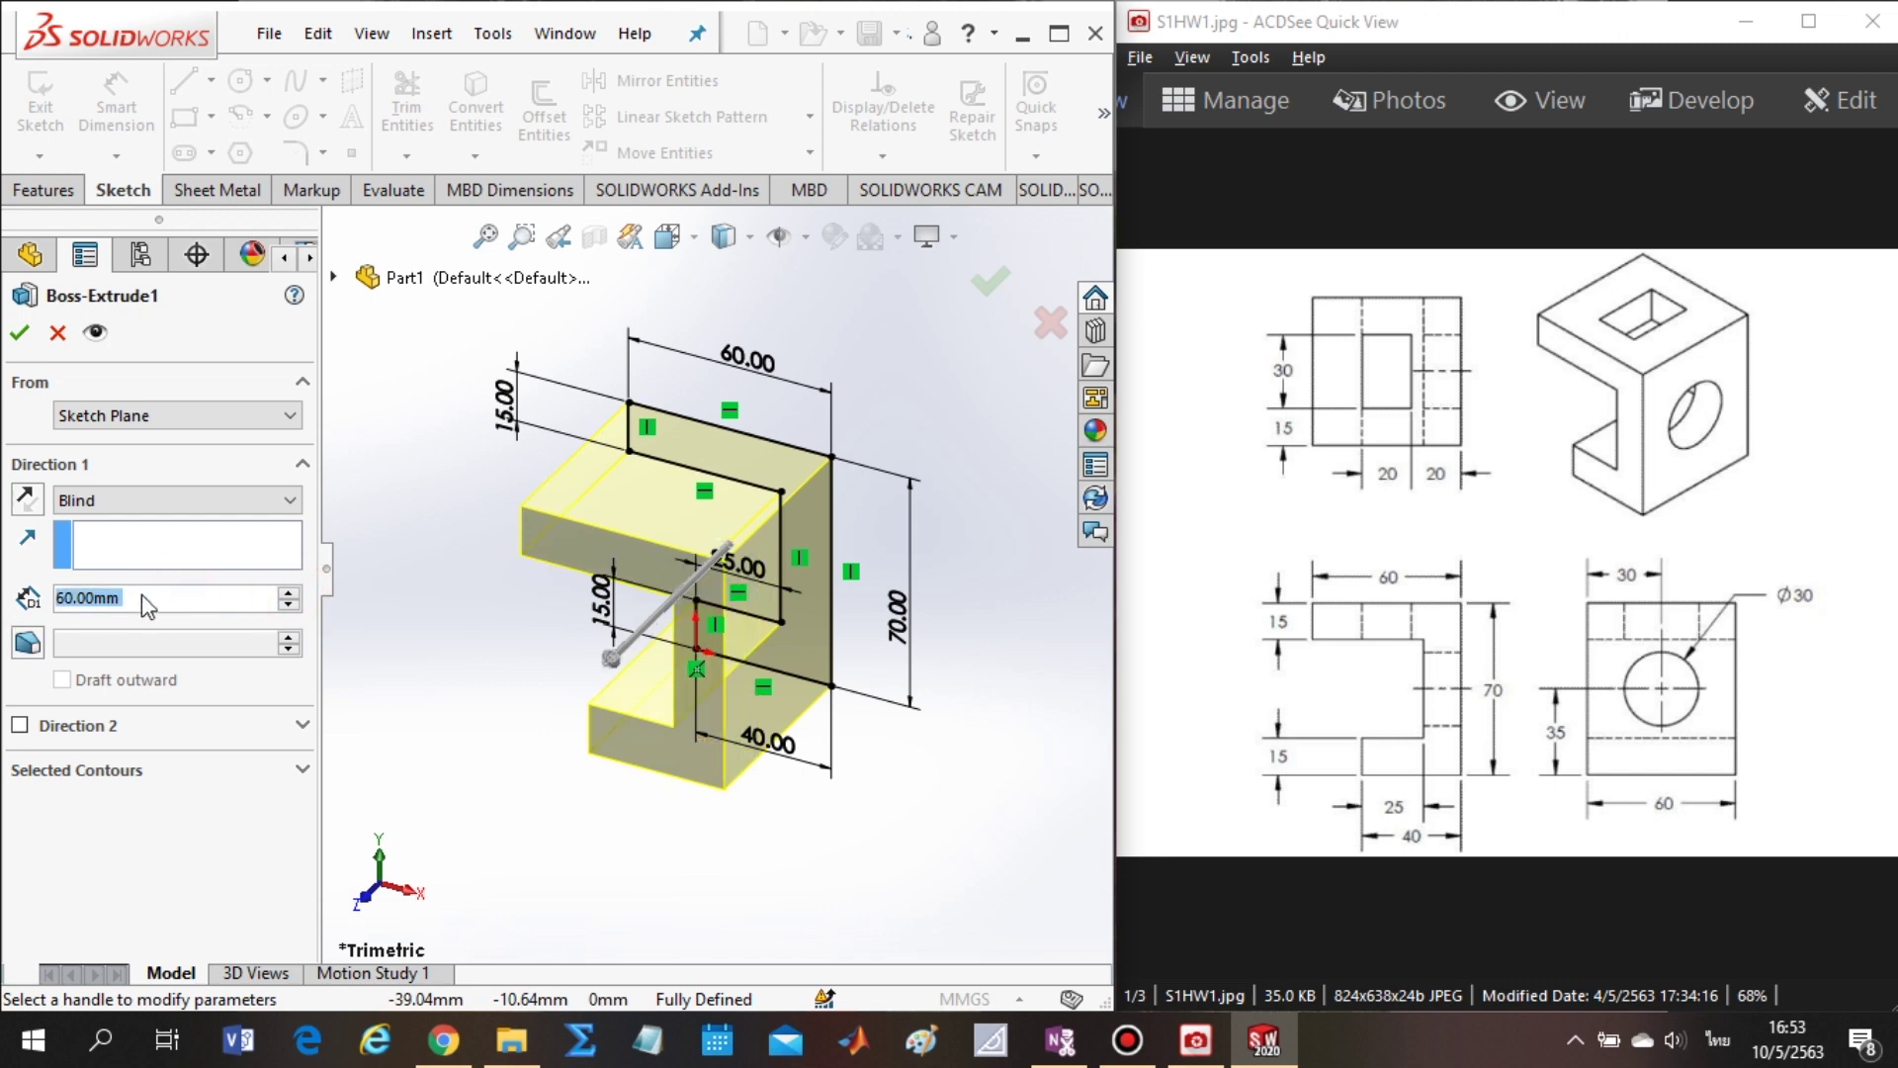
click(26, 504)
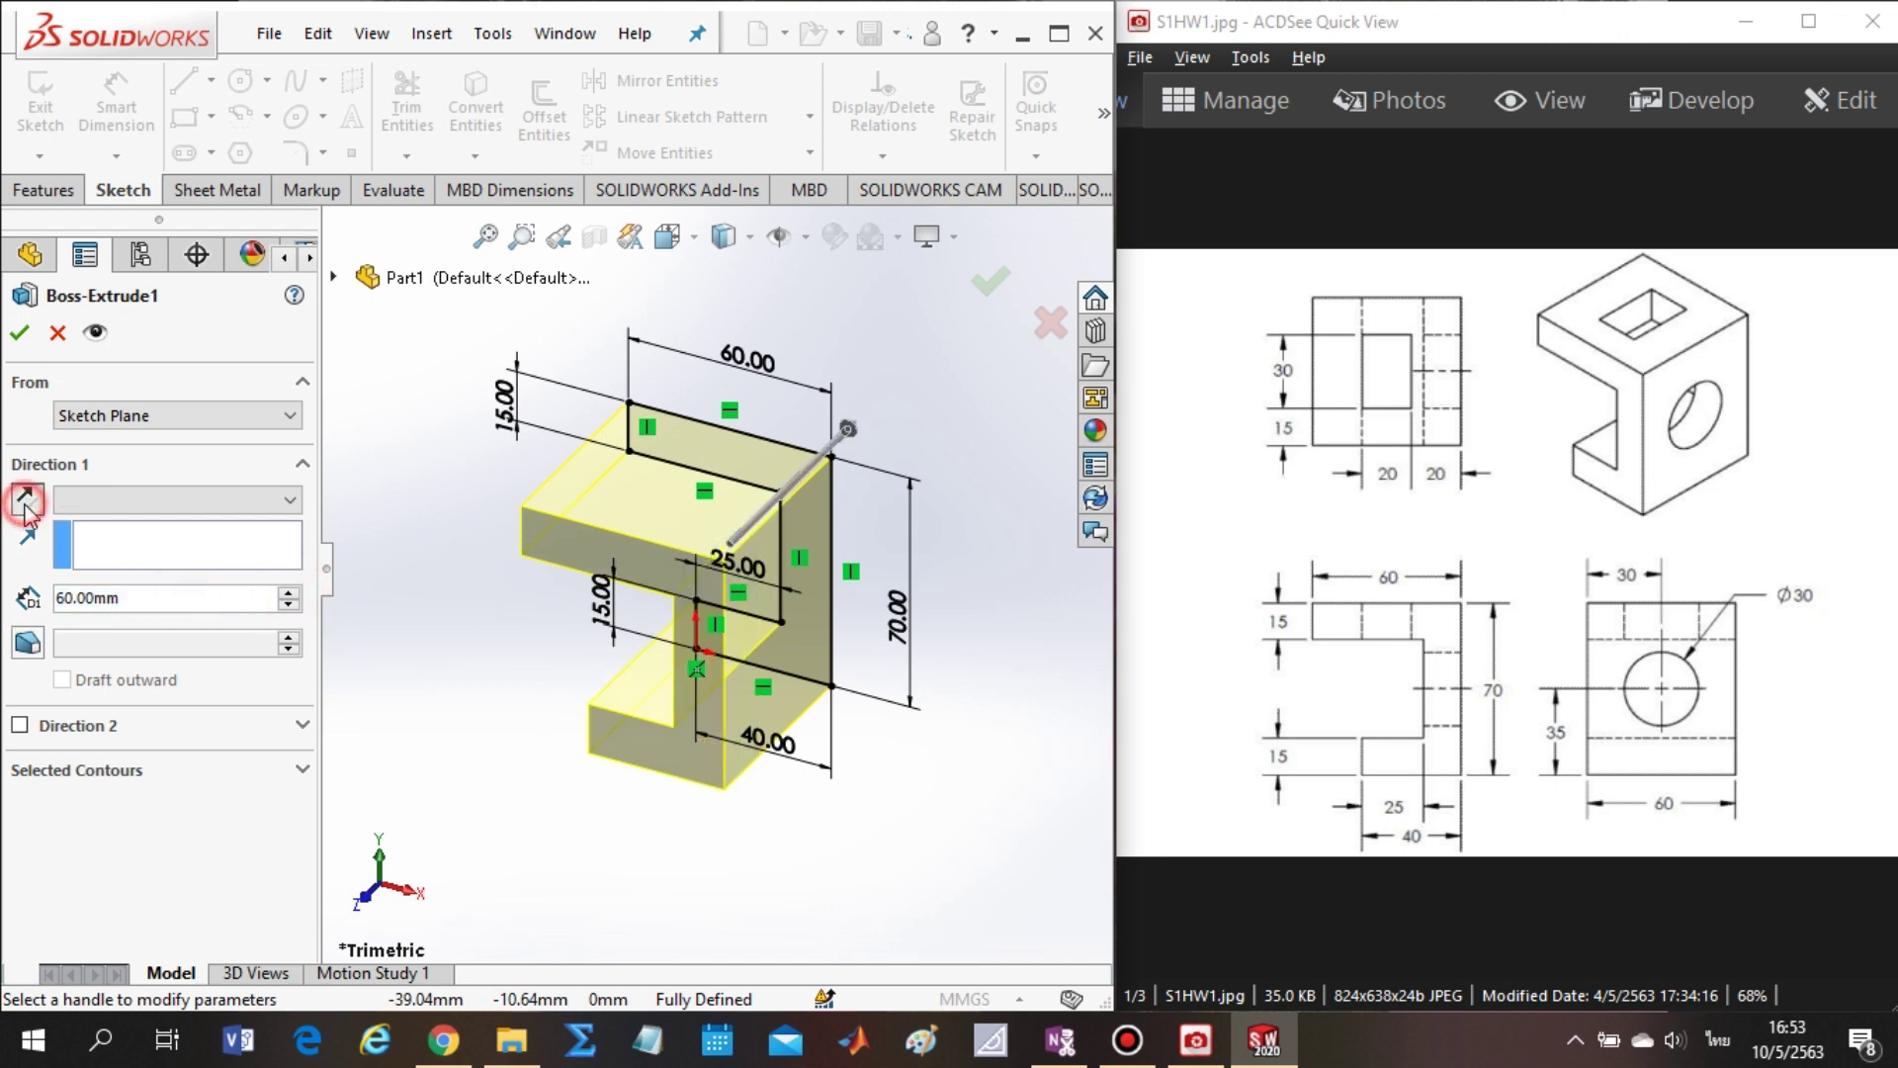
click(27, 505)
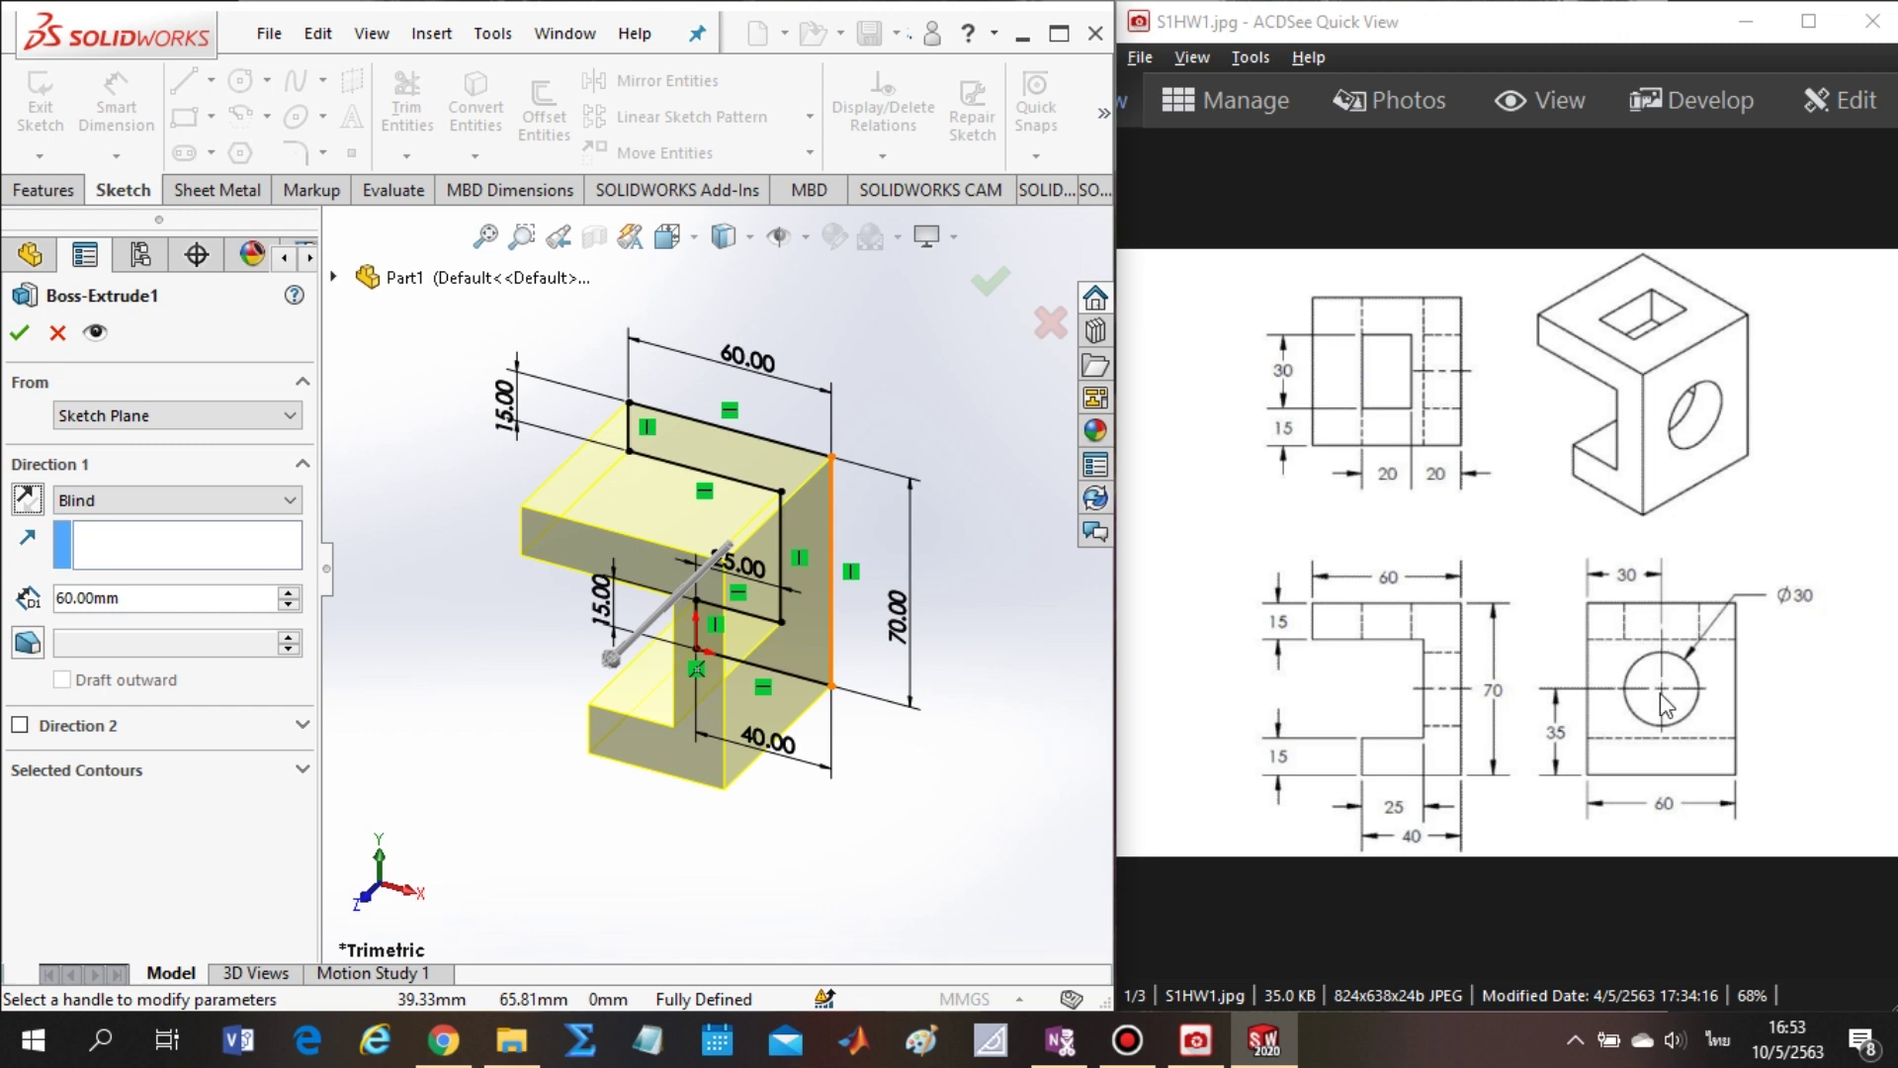
- Set the end condition to Mid Plane and accept the 60 mm extrusion
click(180, 497)
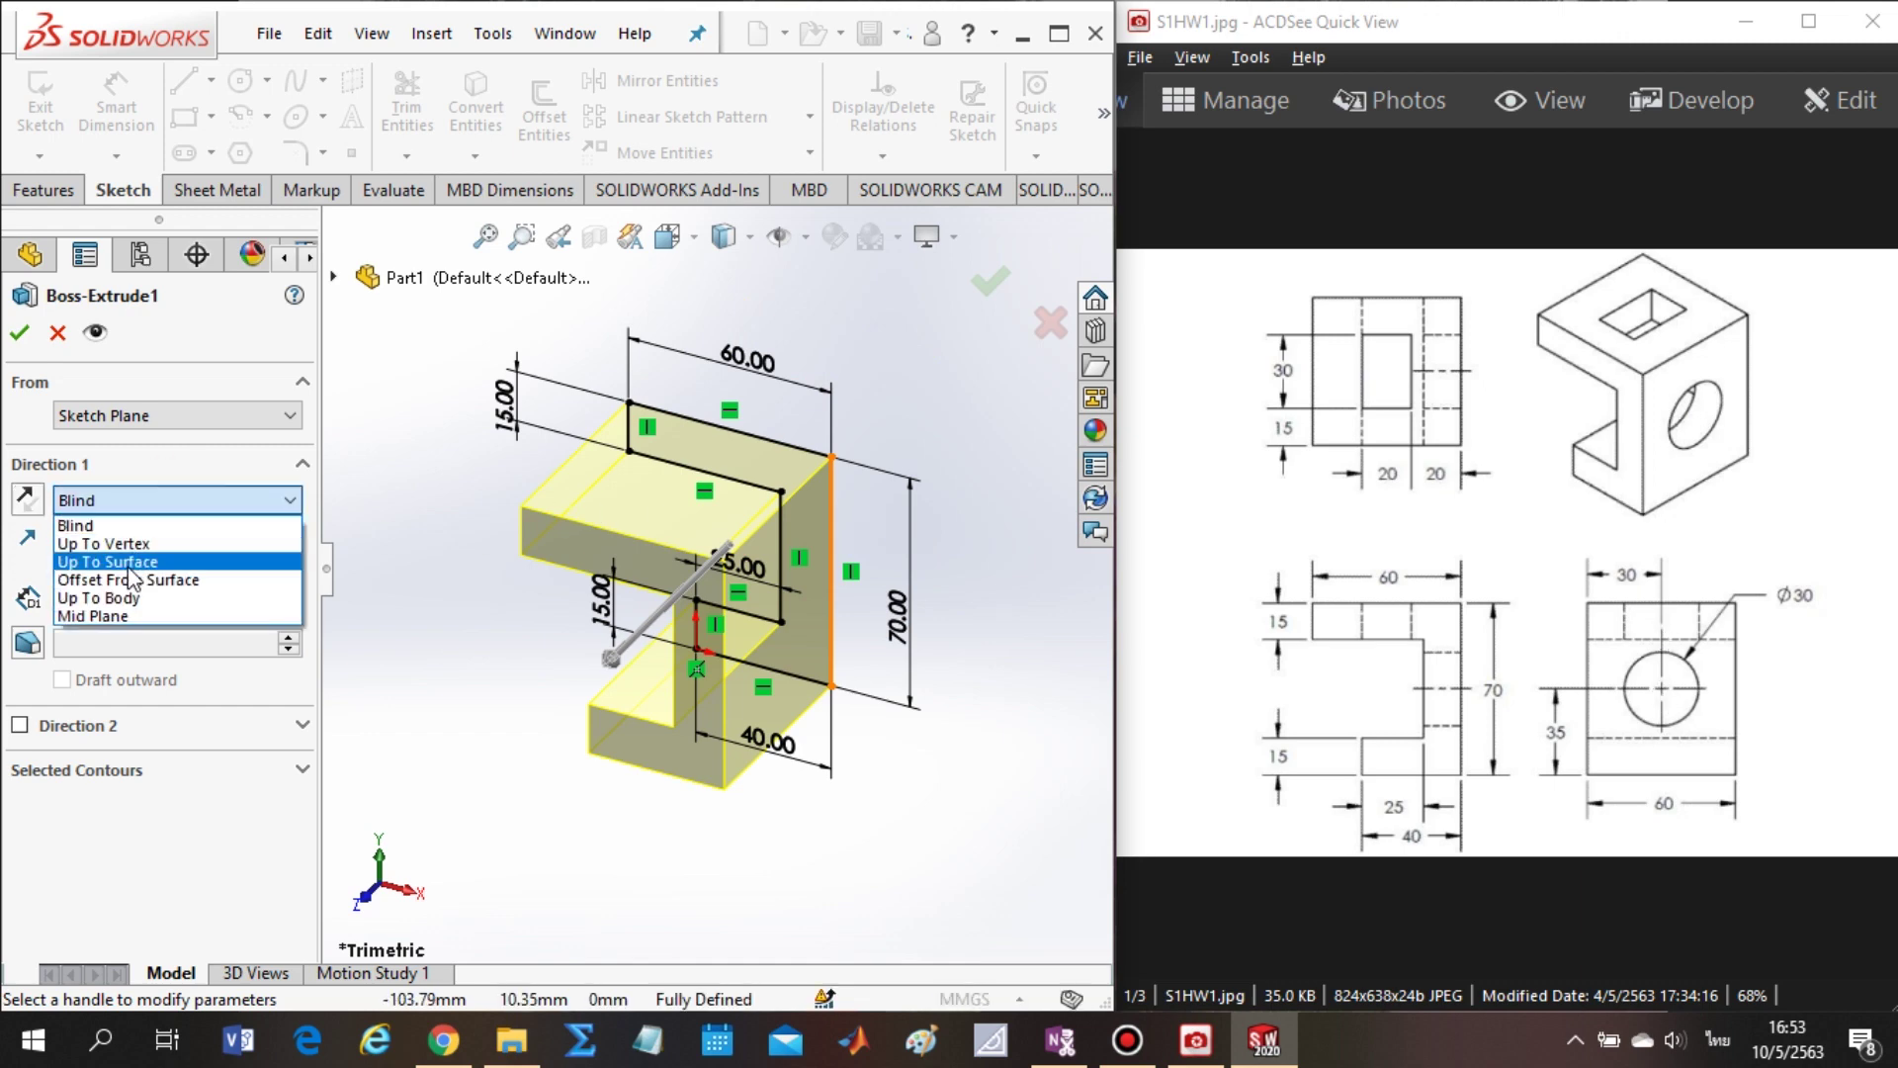
click(99, 613)
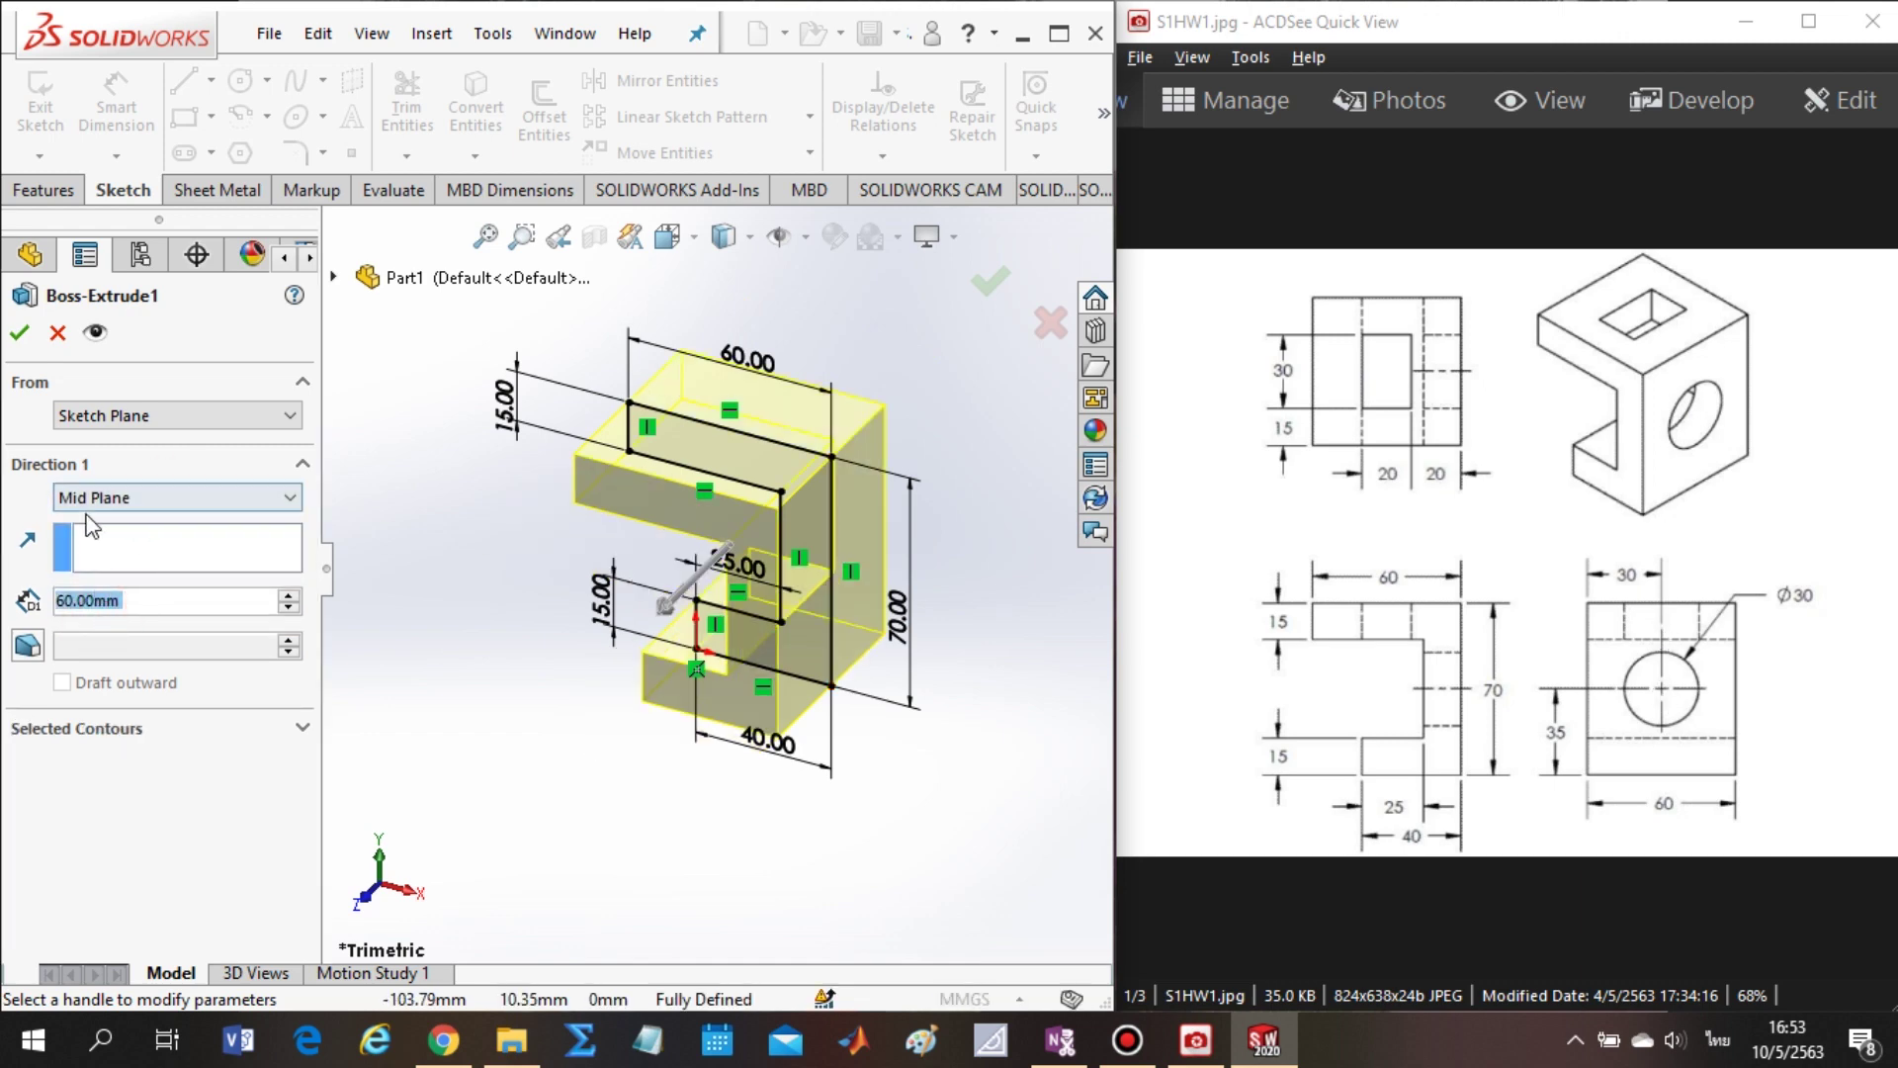
click(111, 500)
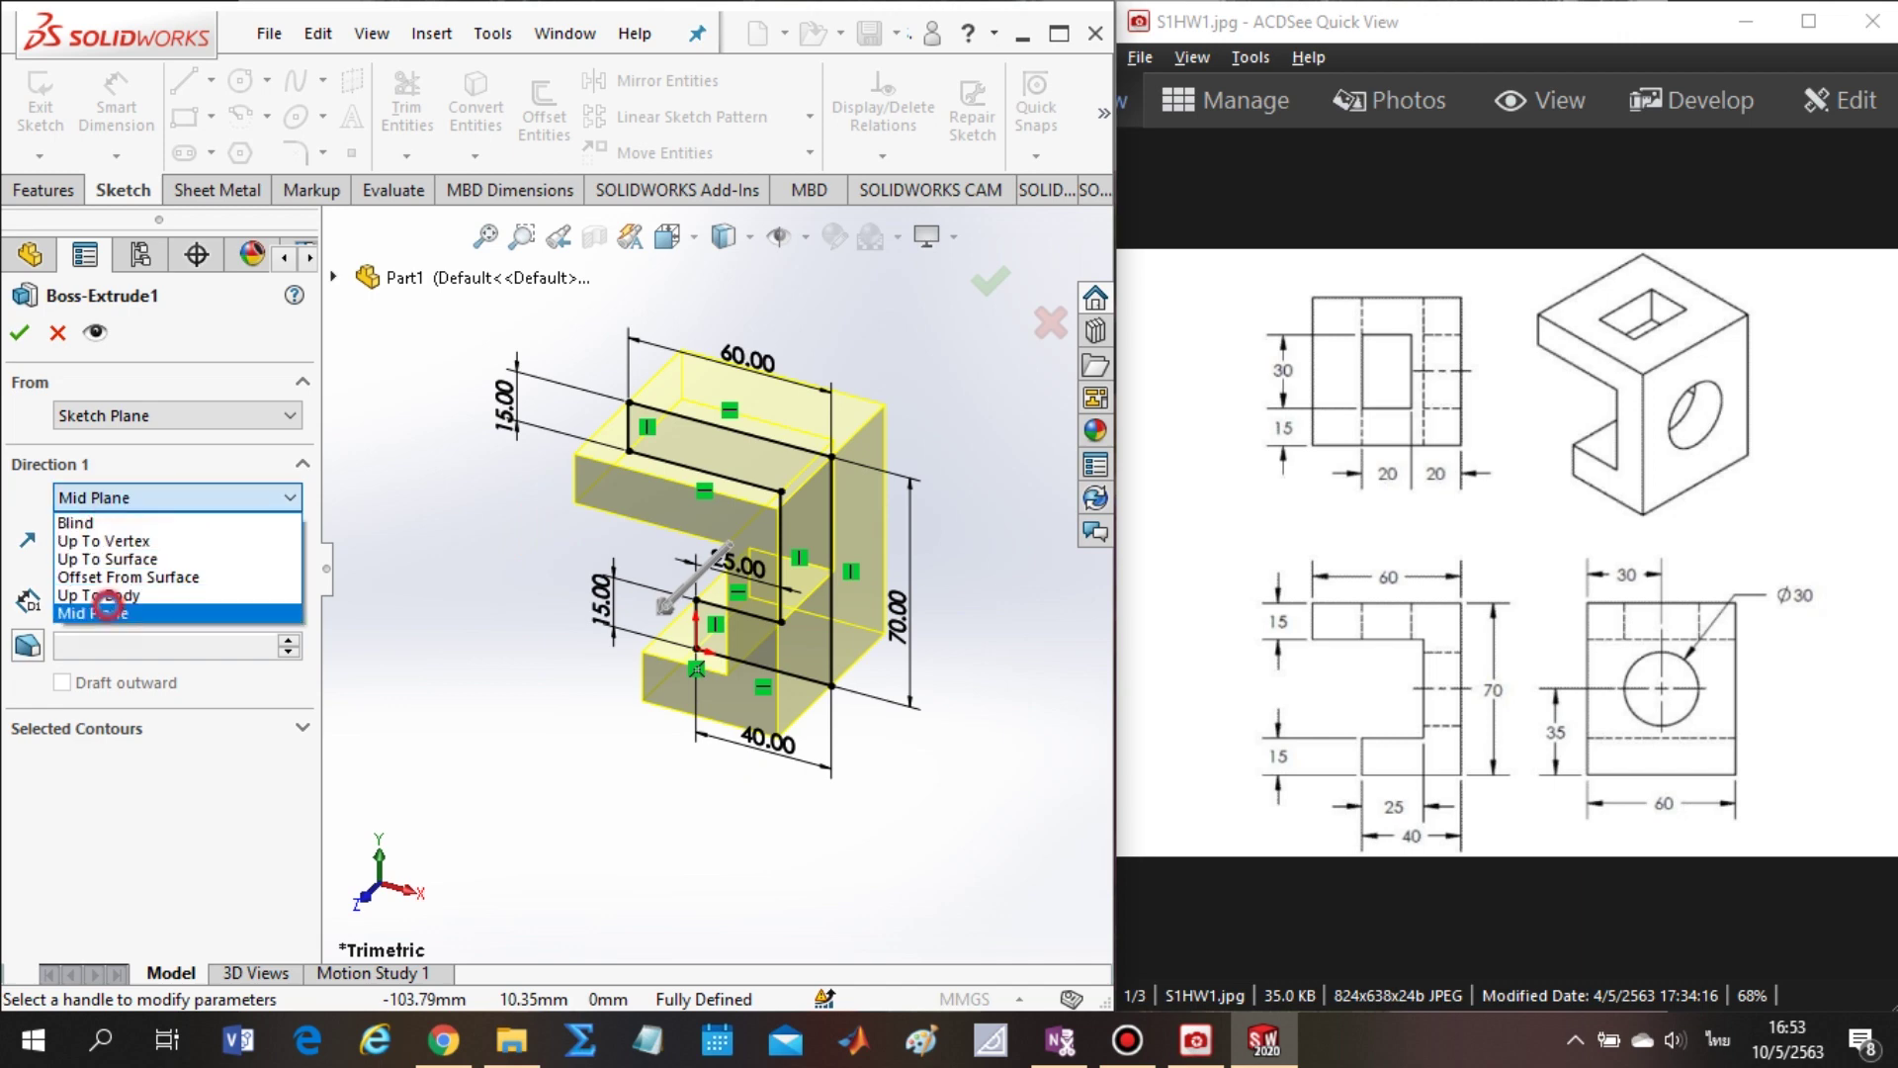
click(108, 621)
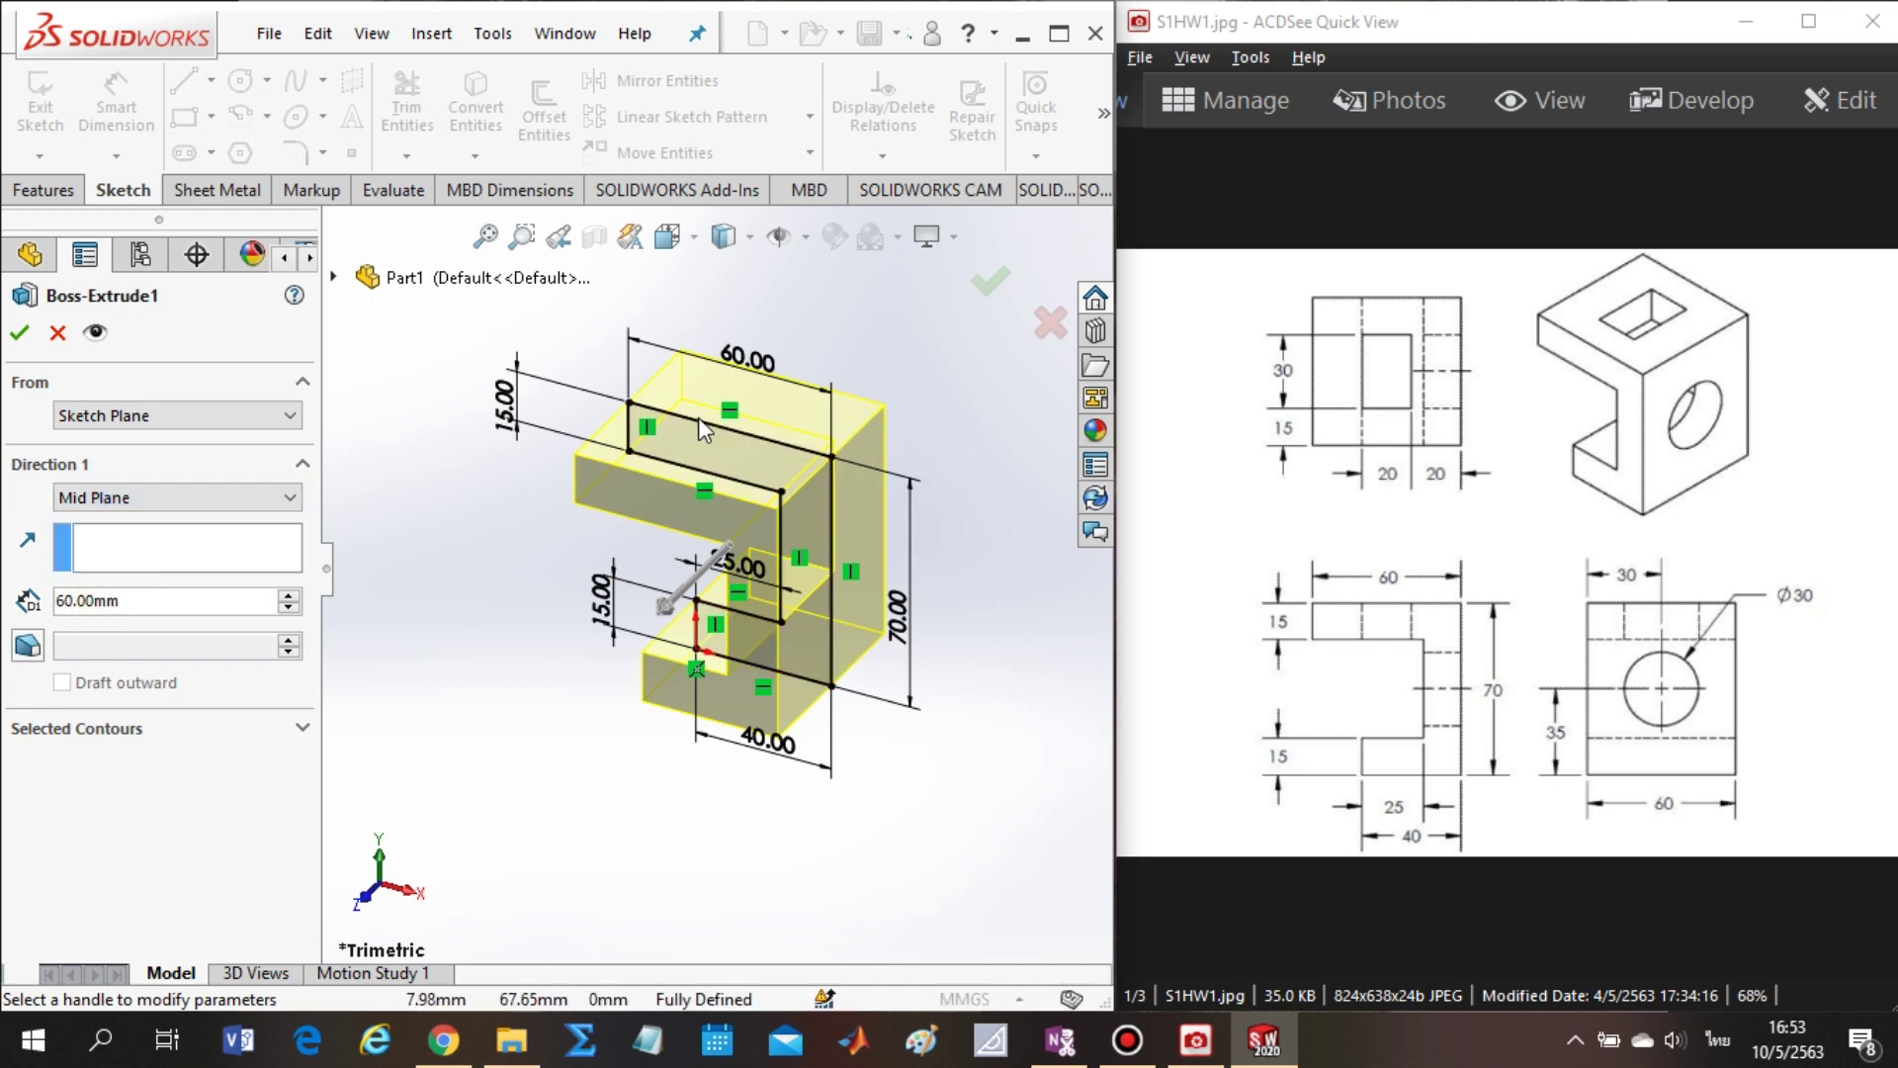
click(19, 337)
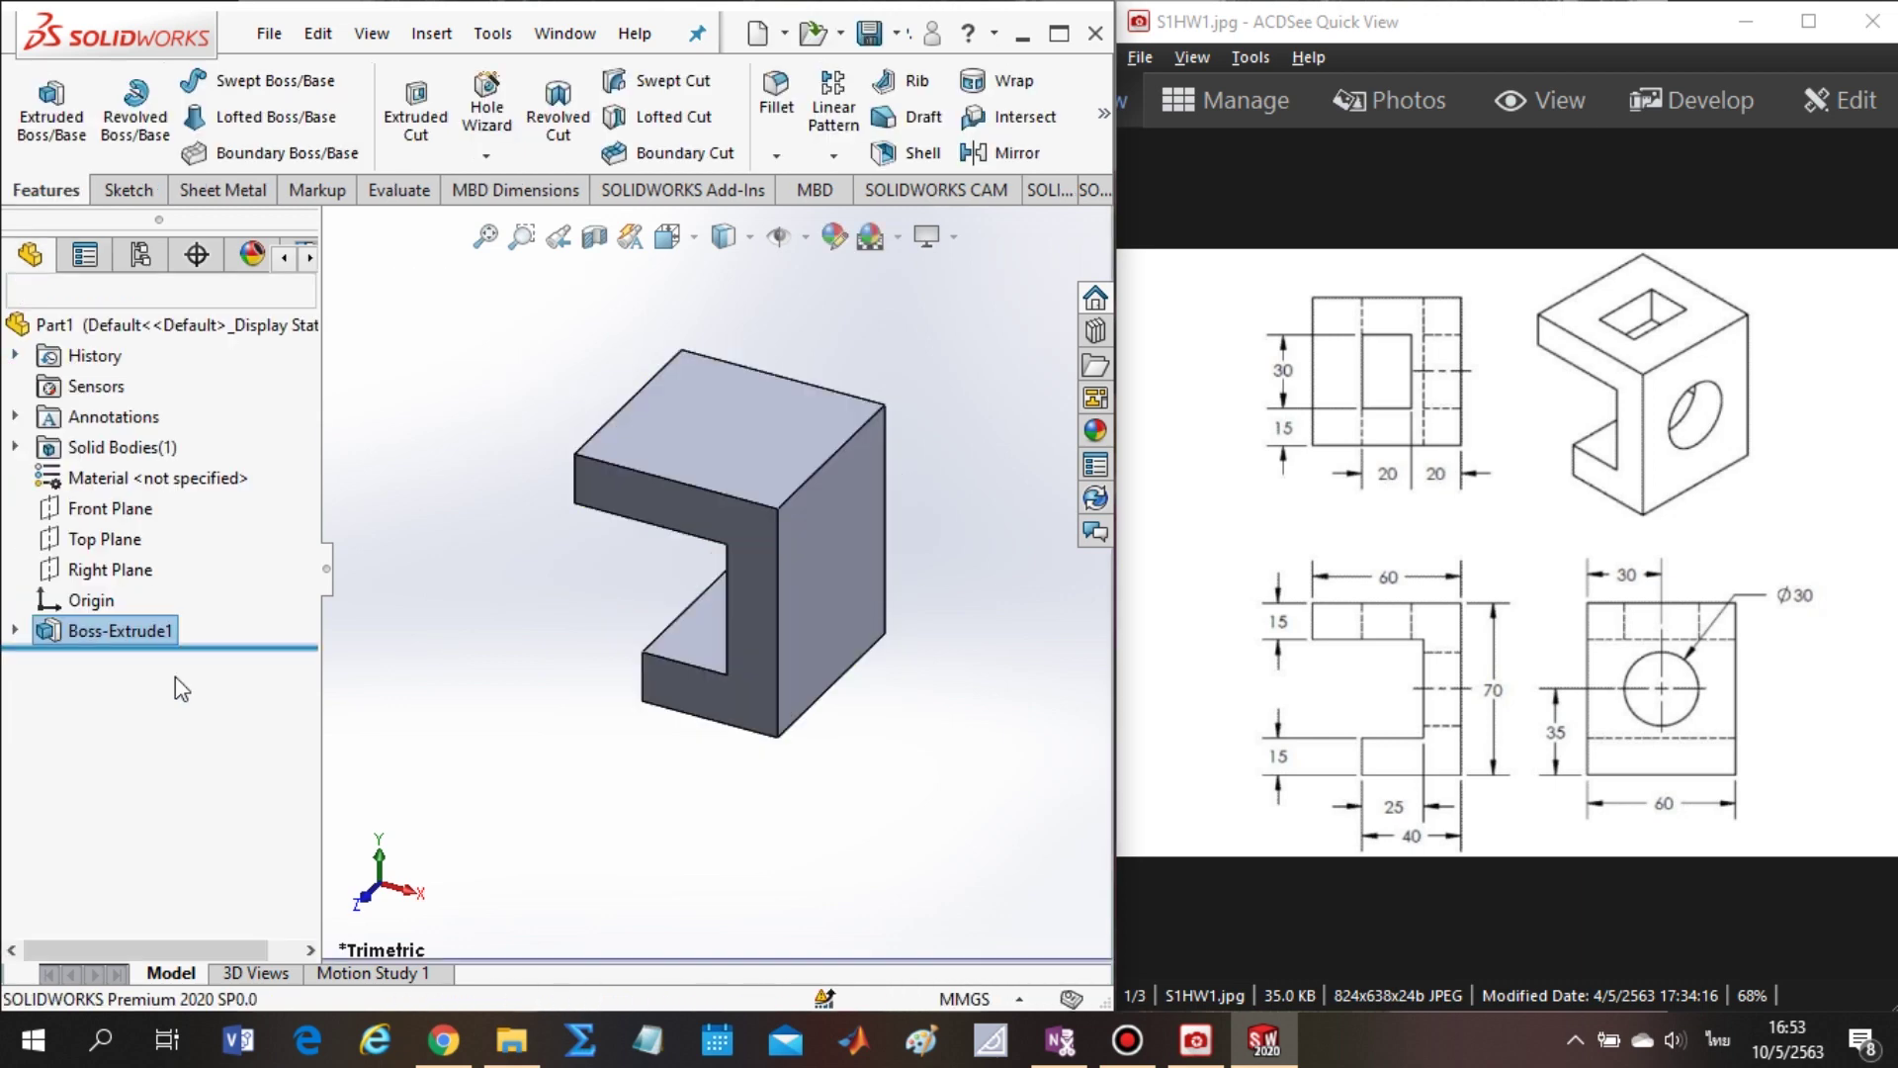
click(59, 636)
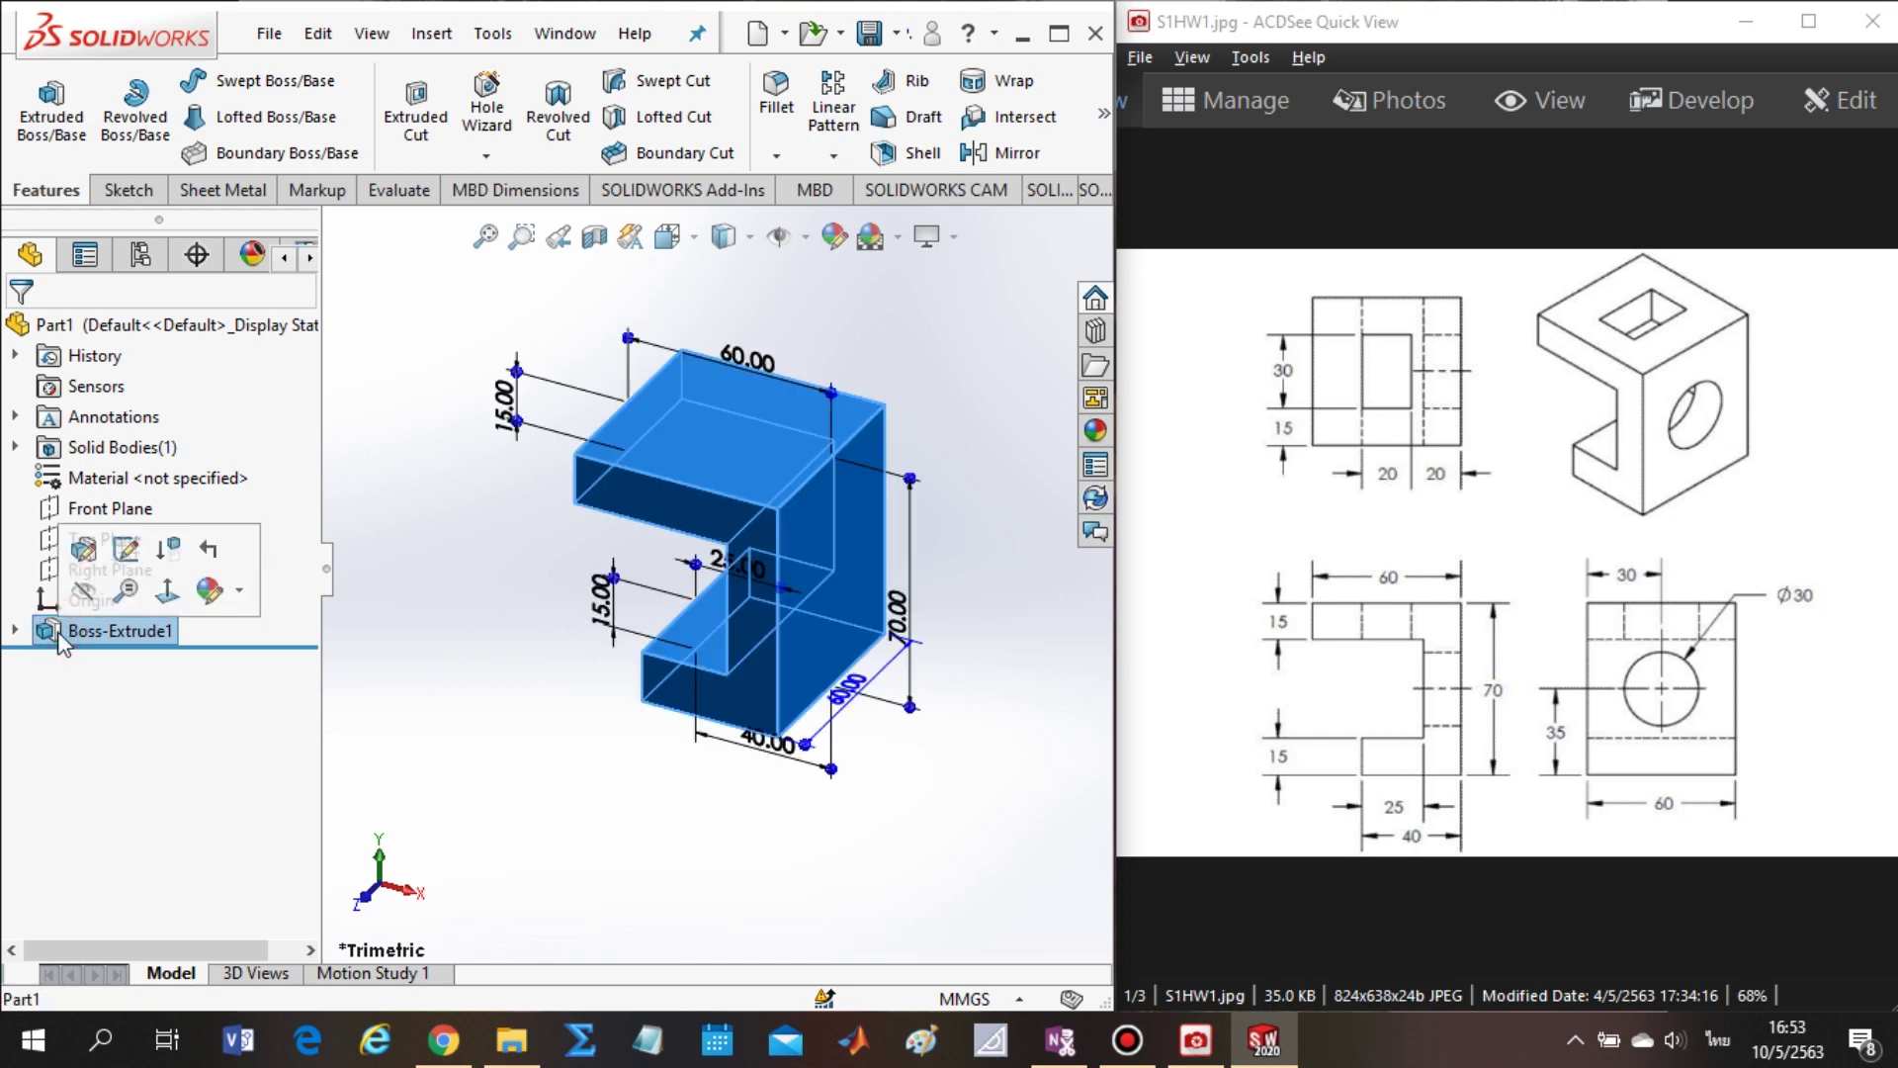
click(135, 554)
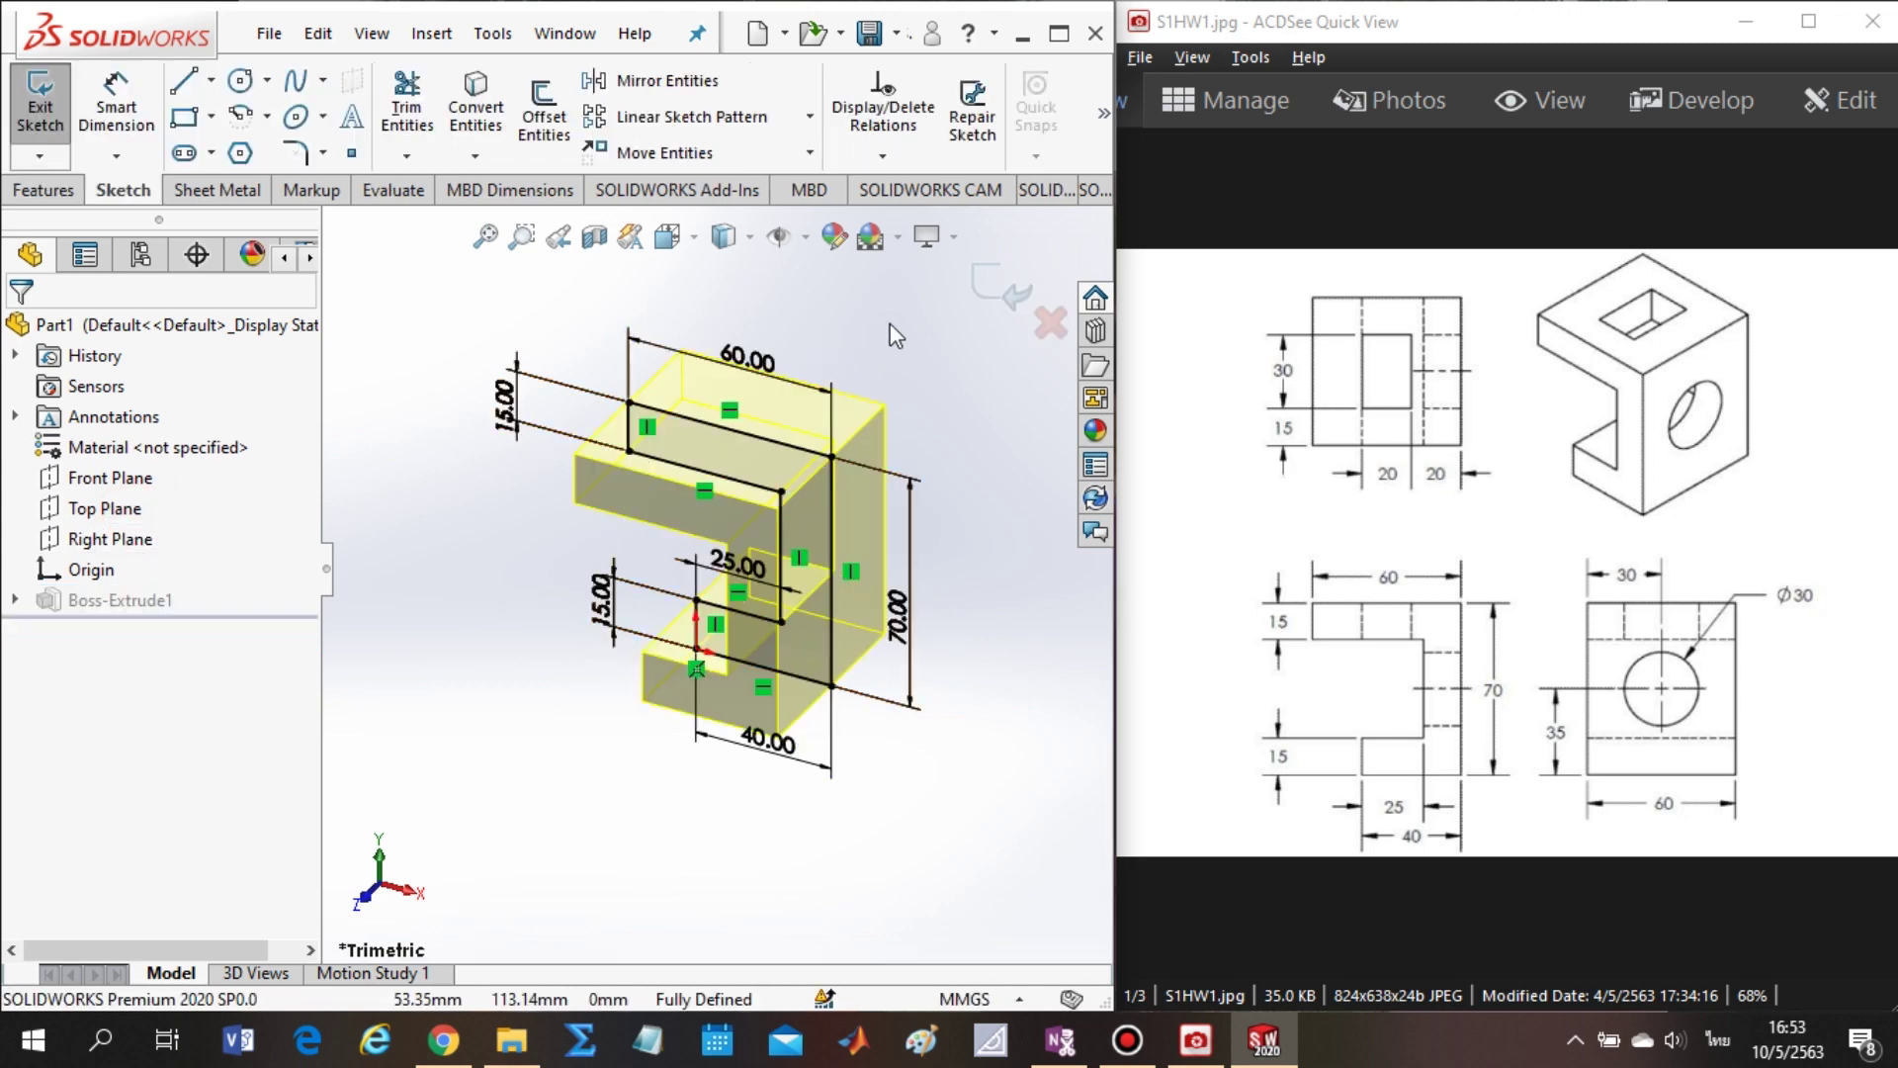
click(1014, 296)
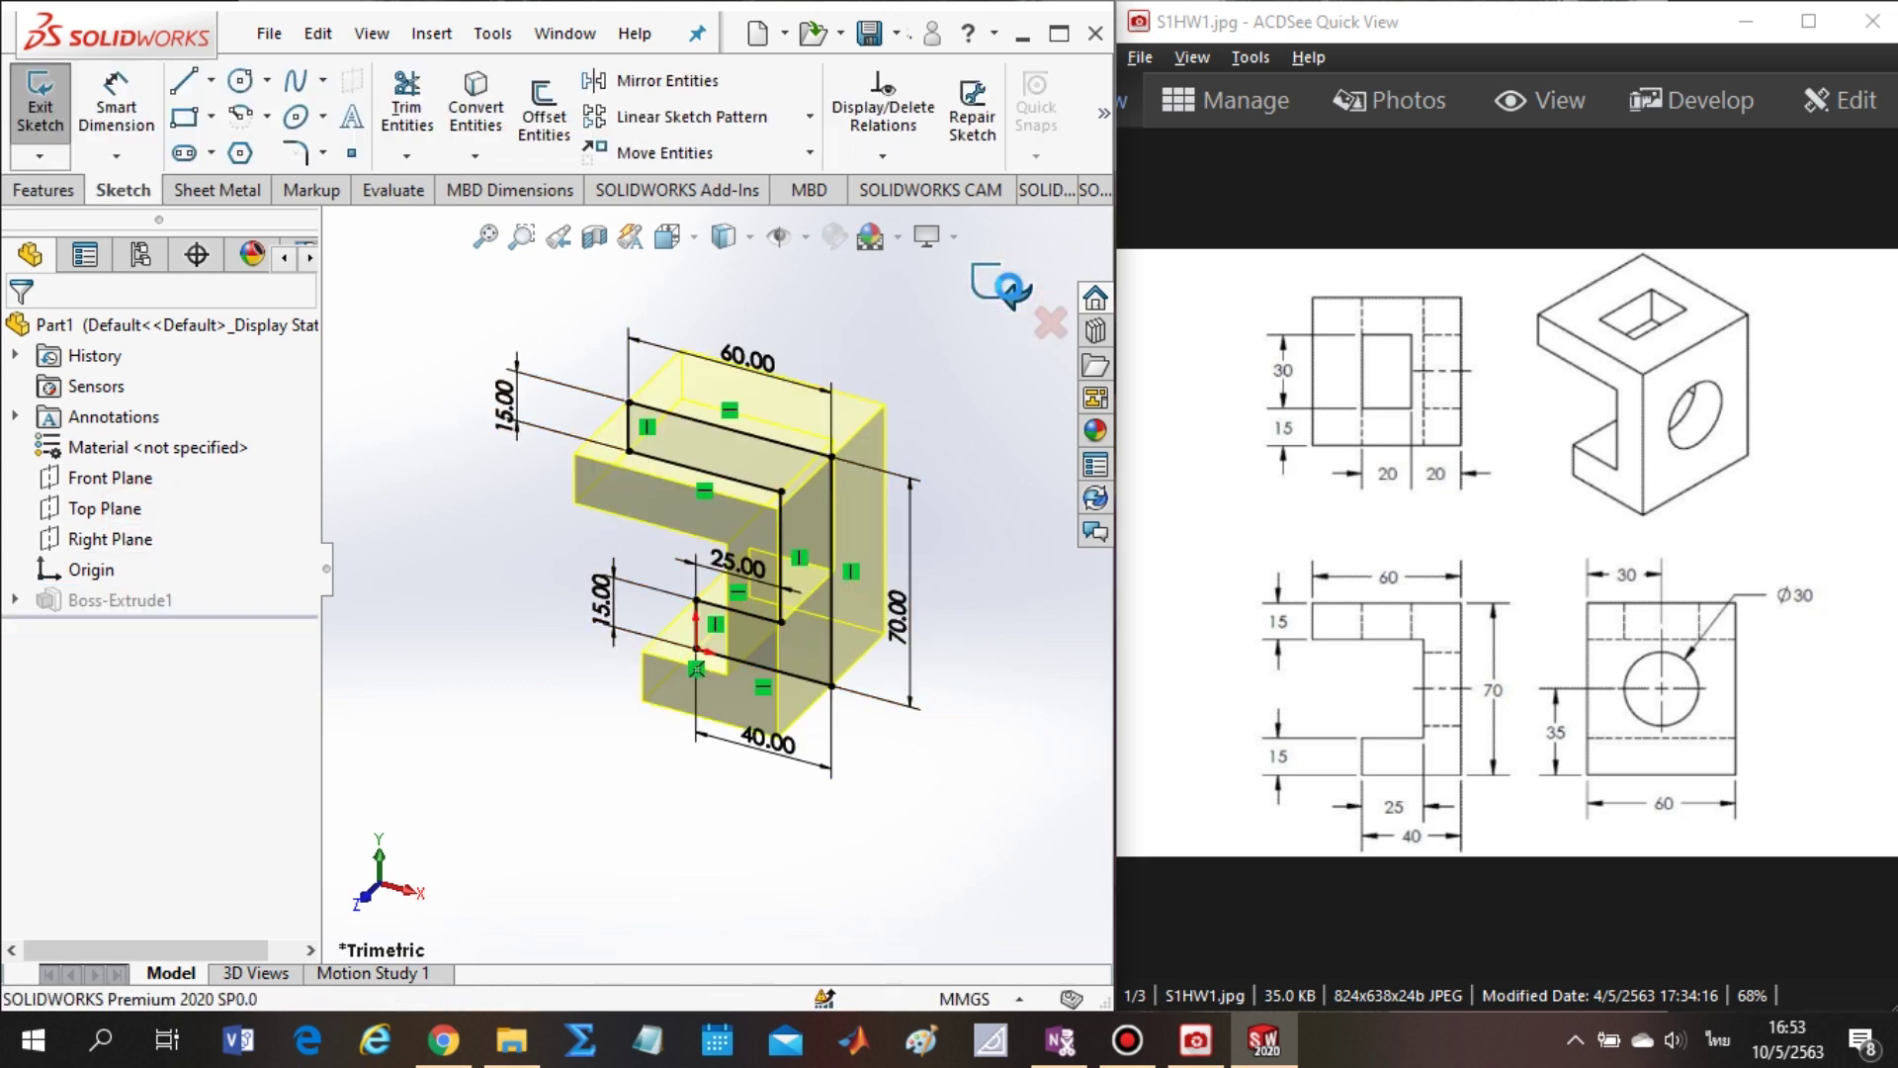
click(1014, 297)
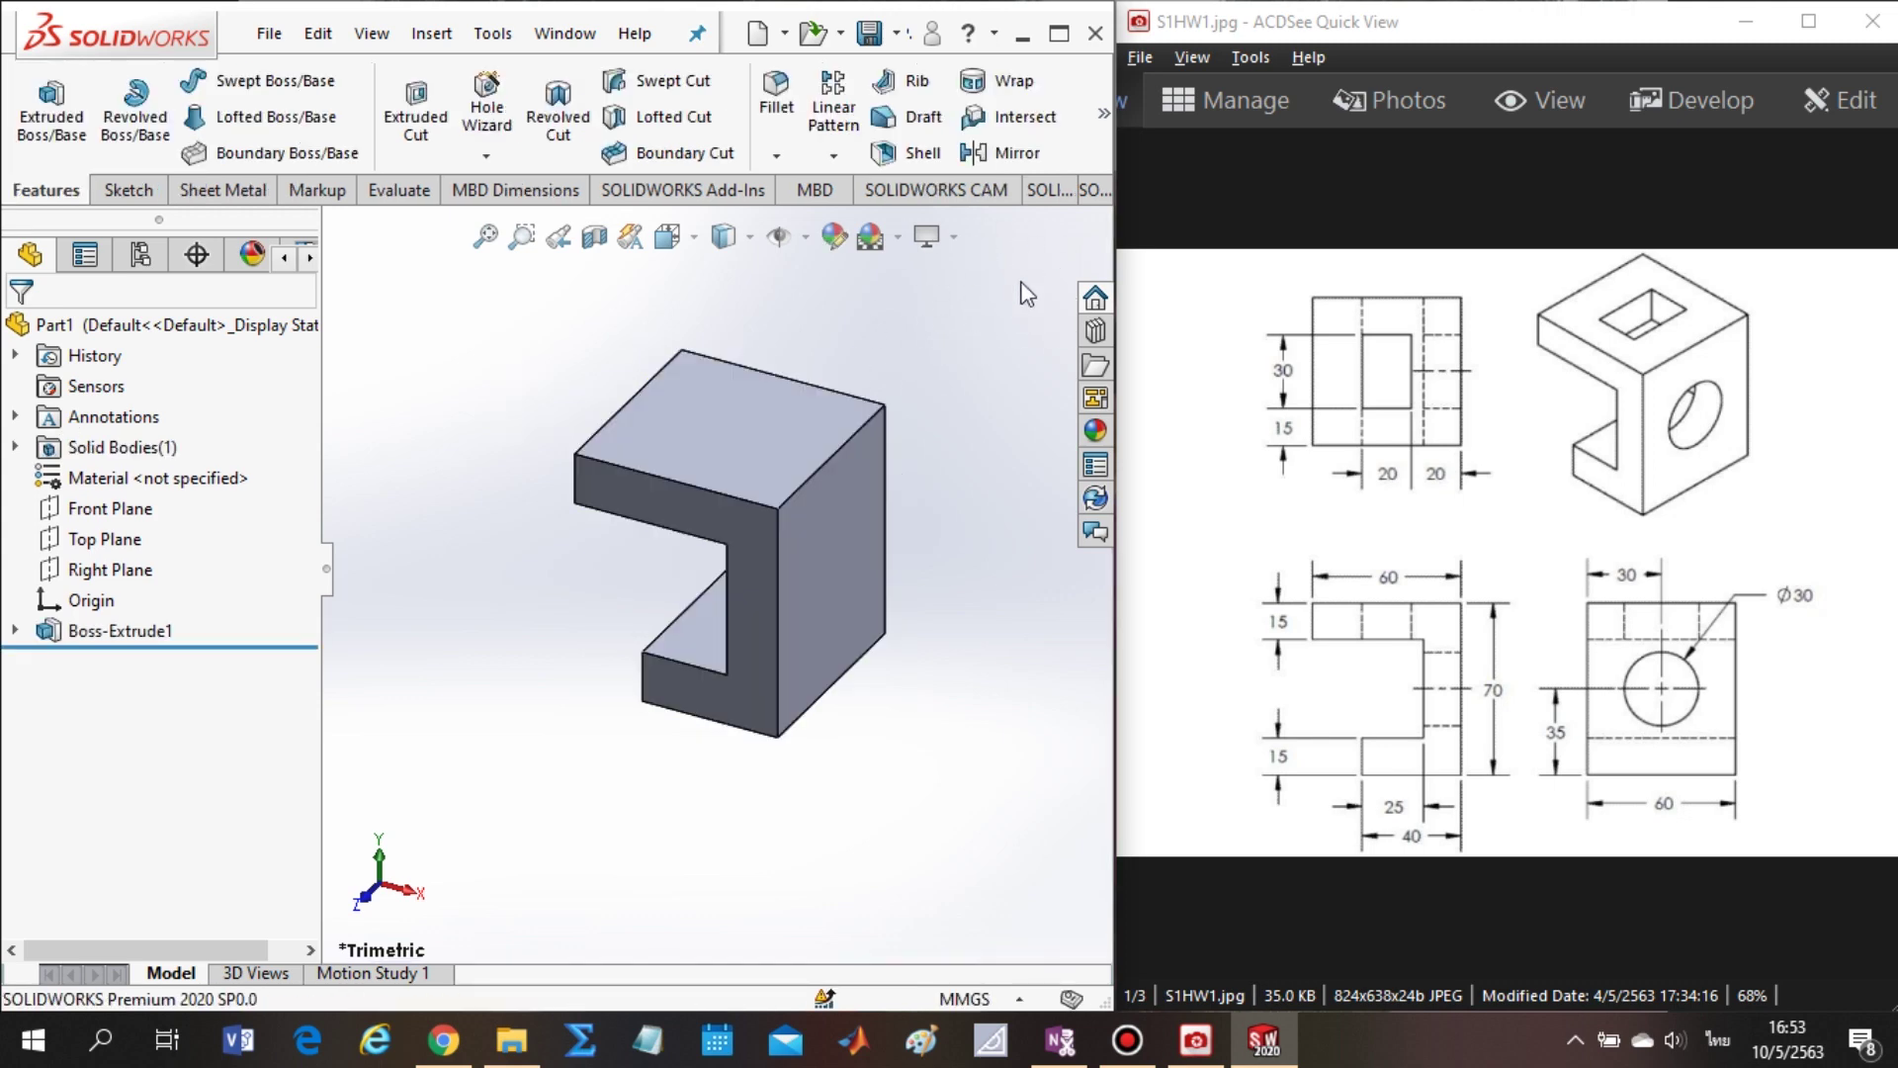
mouse_move(863, 763)
middle_down()
mouse_move(756, 673)
mouse_move(940, 834)
mouse_move(954, 511)
mouse_move(1003, 578)
mouse_move(911, 643)
mouse_move(876, 632)
middle_up()
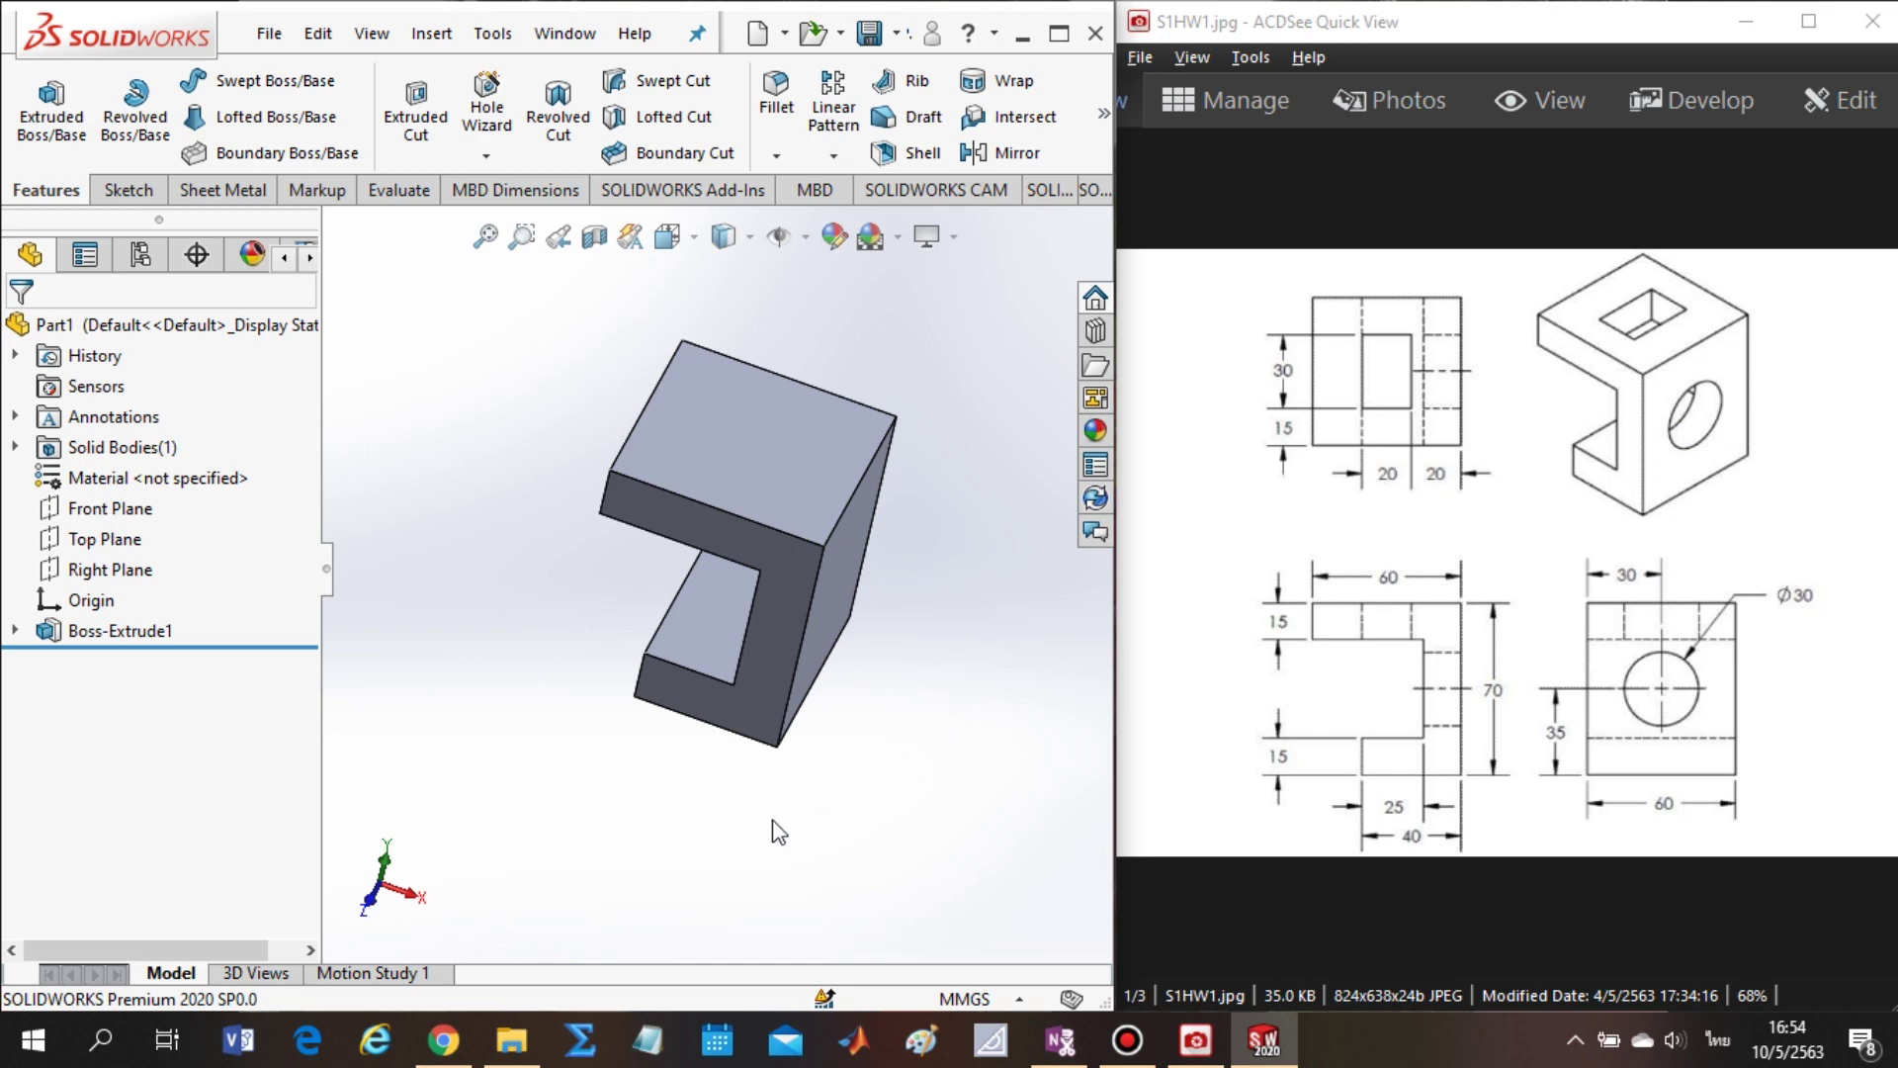
middle_drag(665, 818, 692, 791)
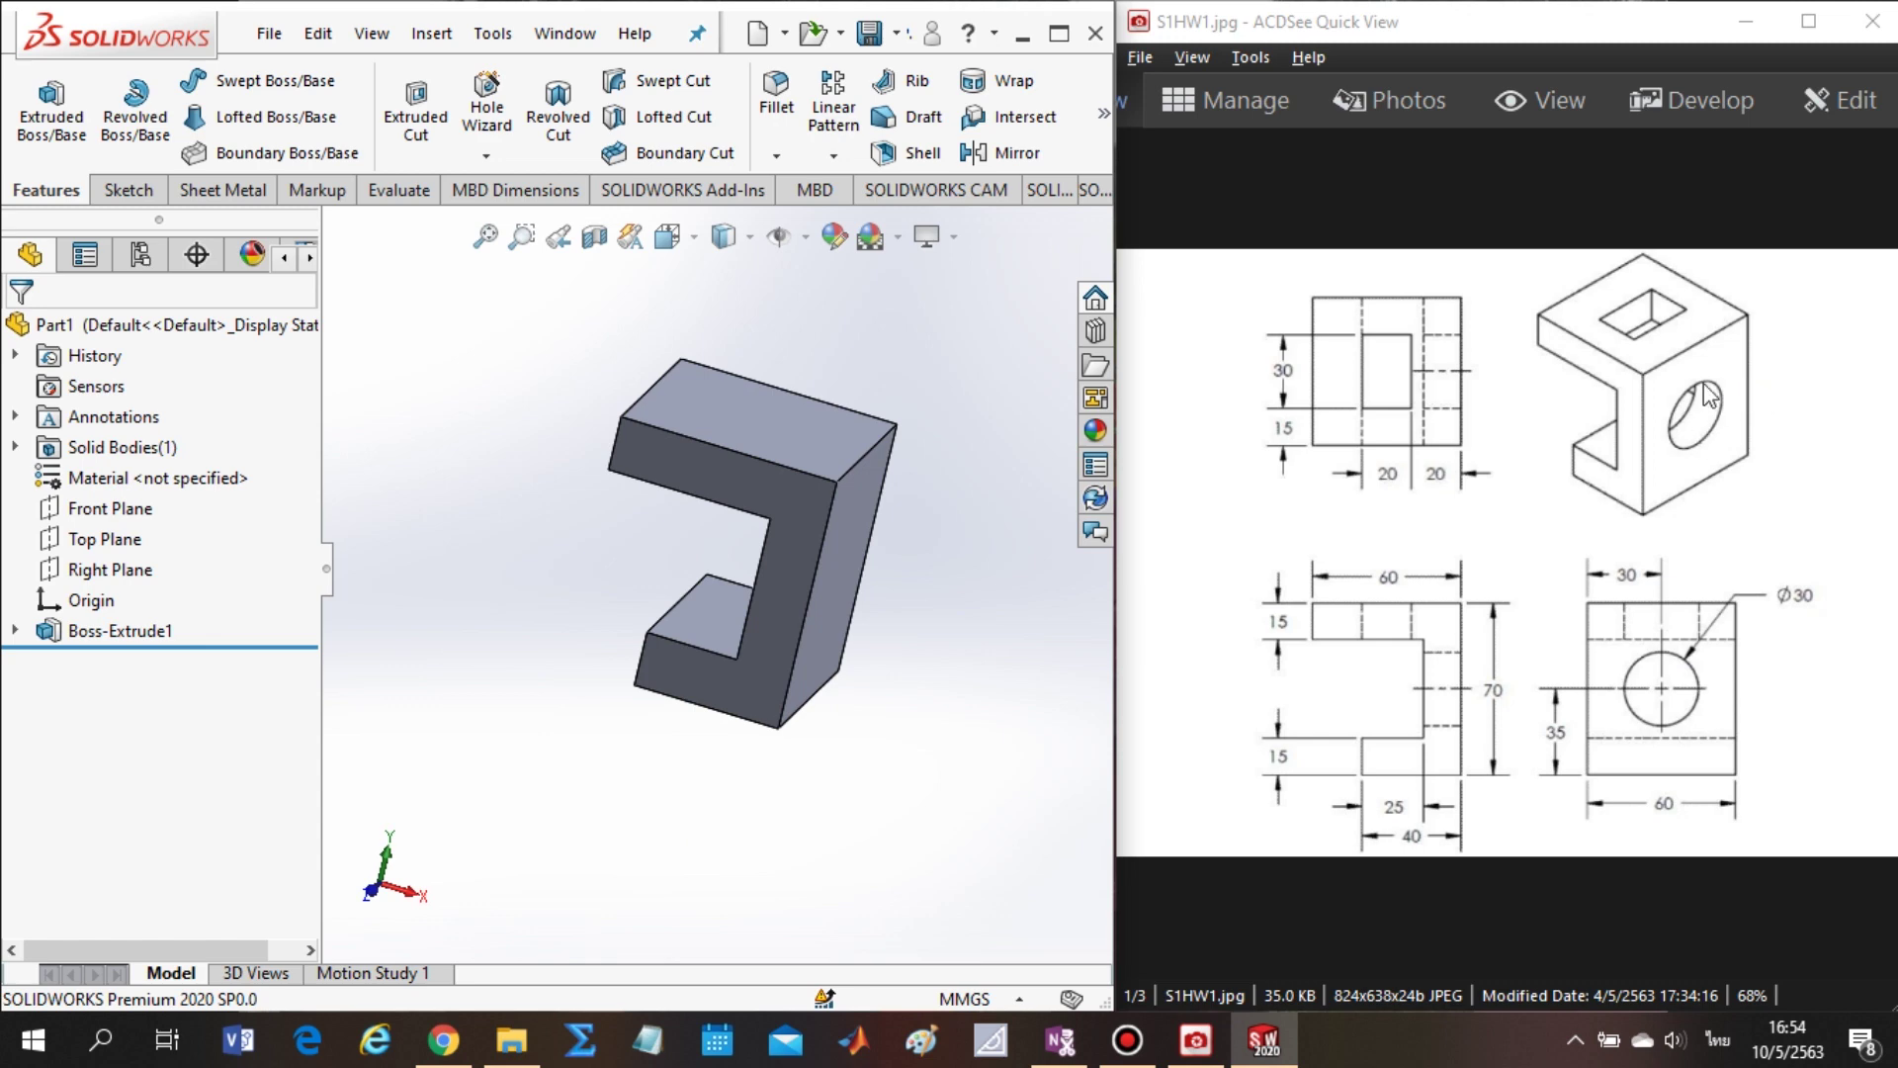
click(851, 542)
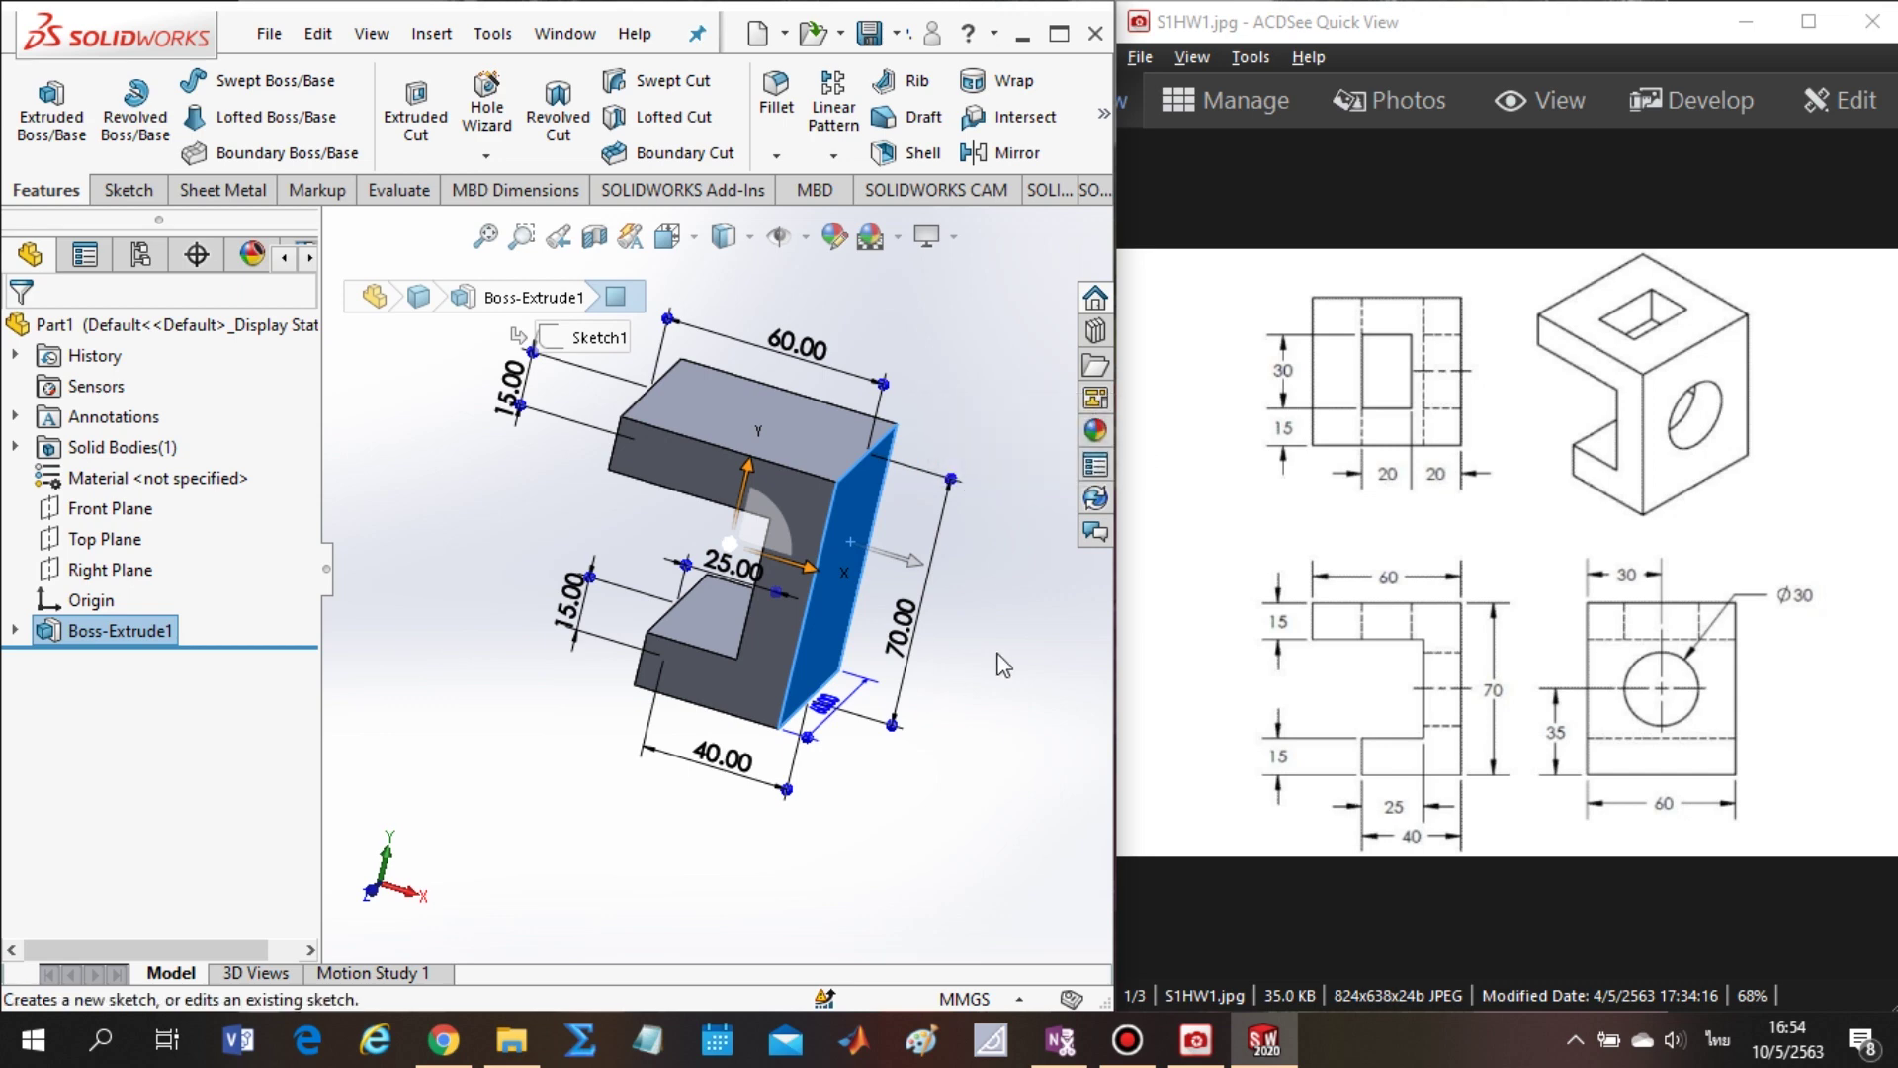
click(1024, 638)
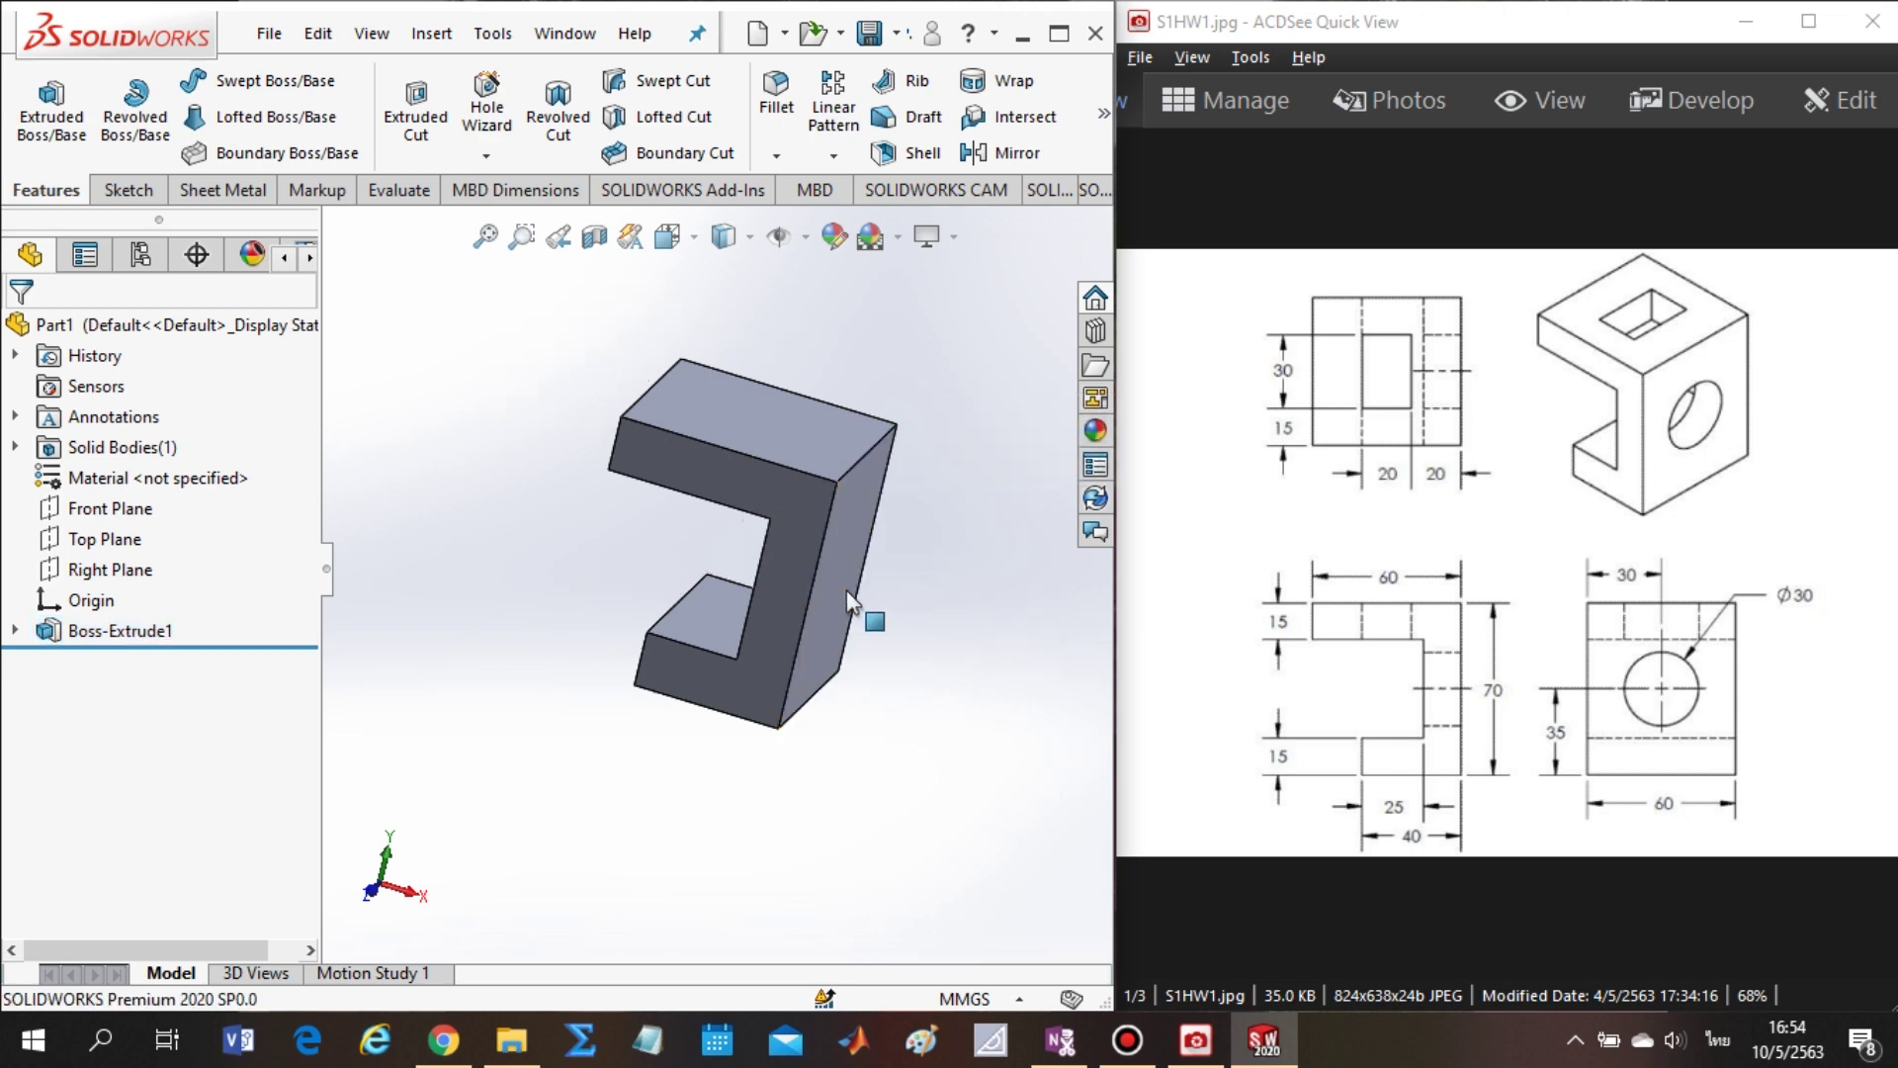
click(837, 587)
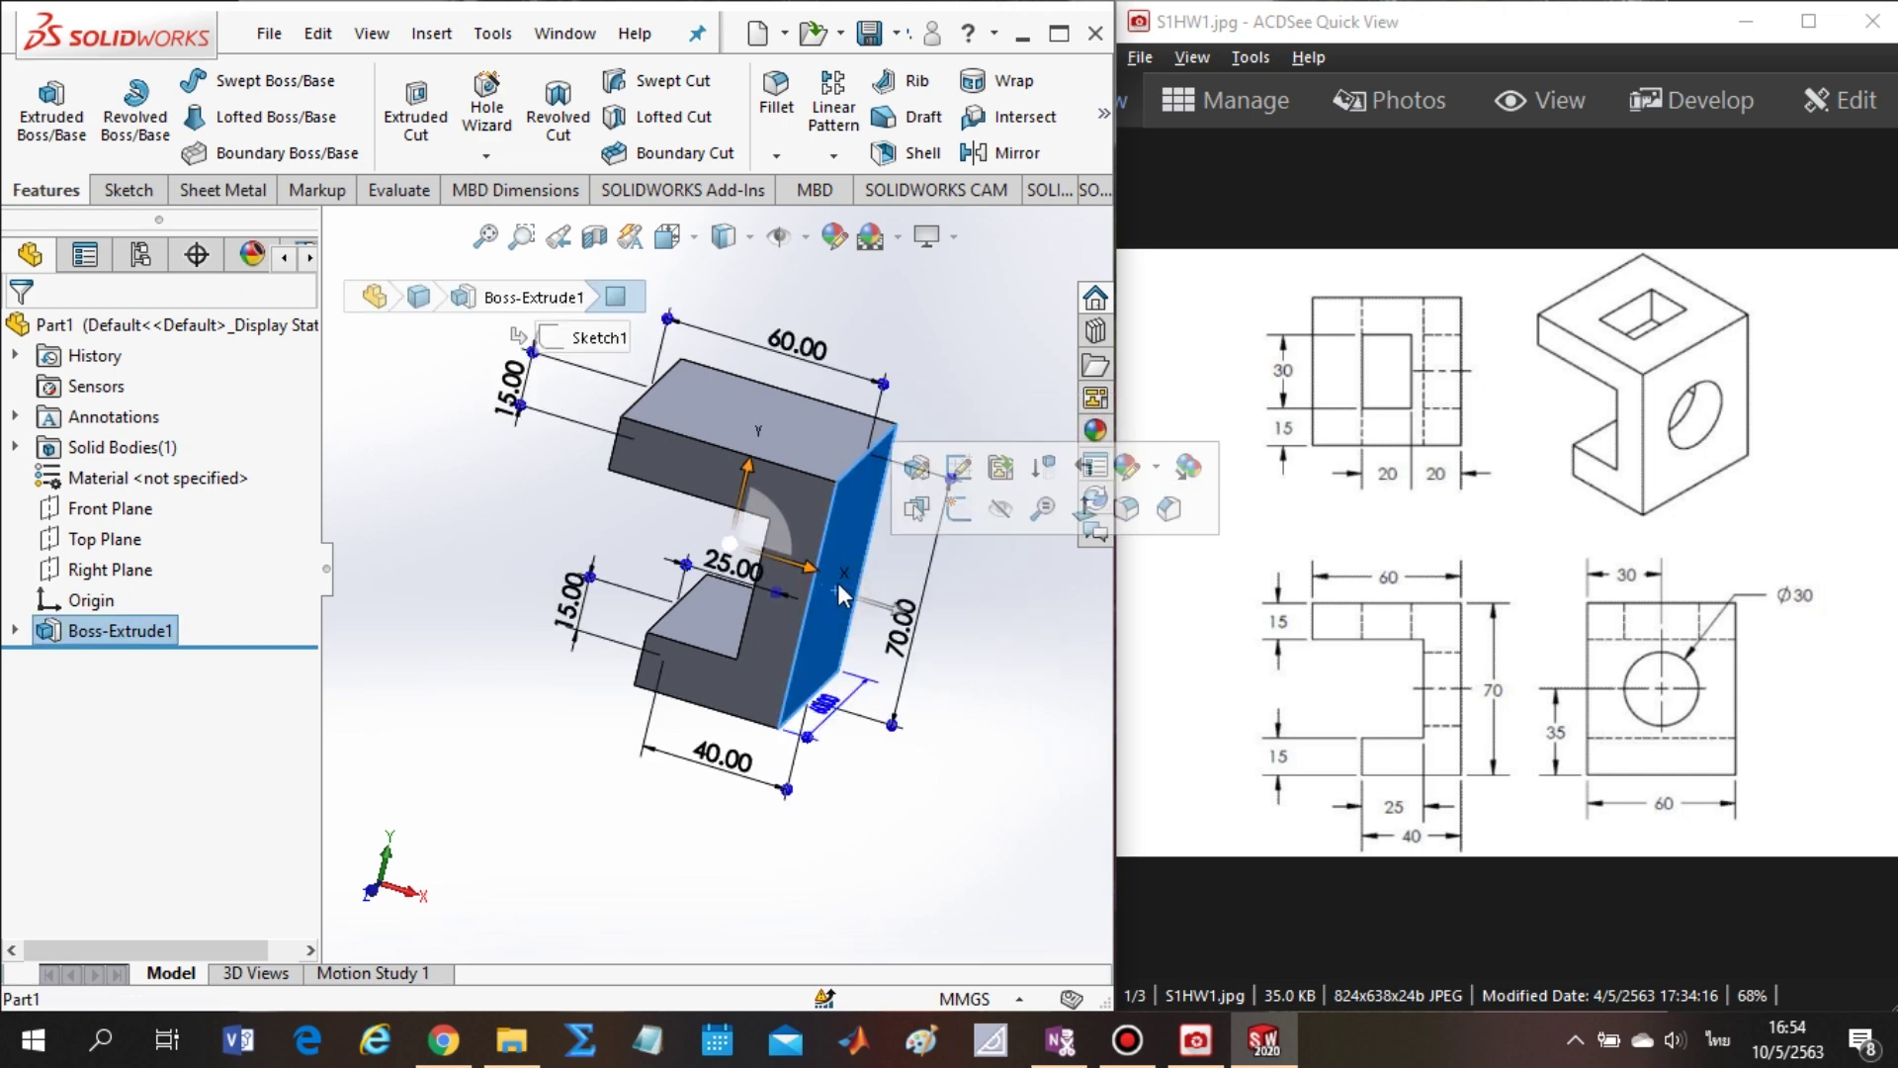
click(962, 475)
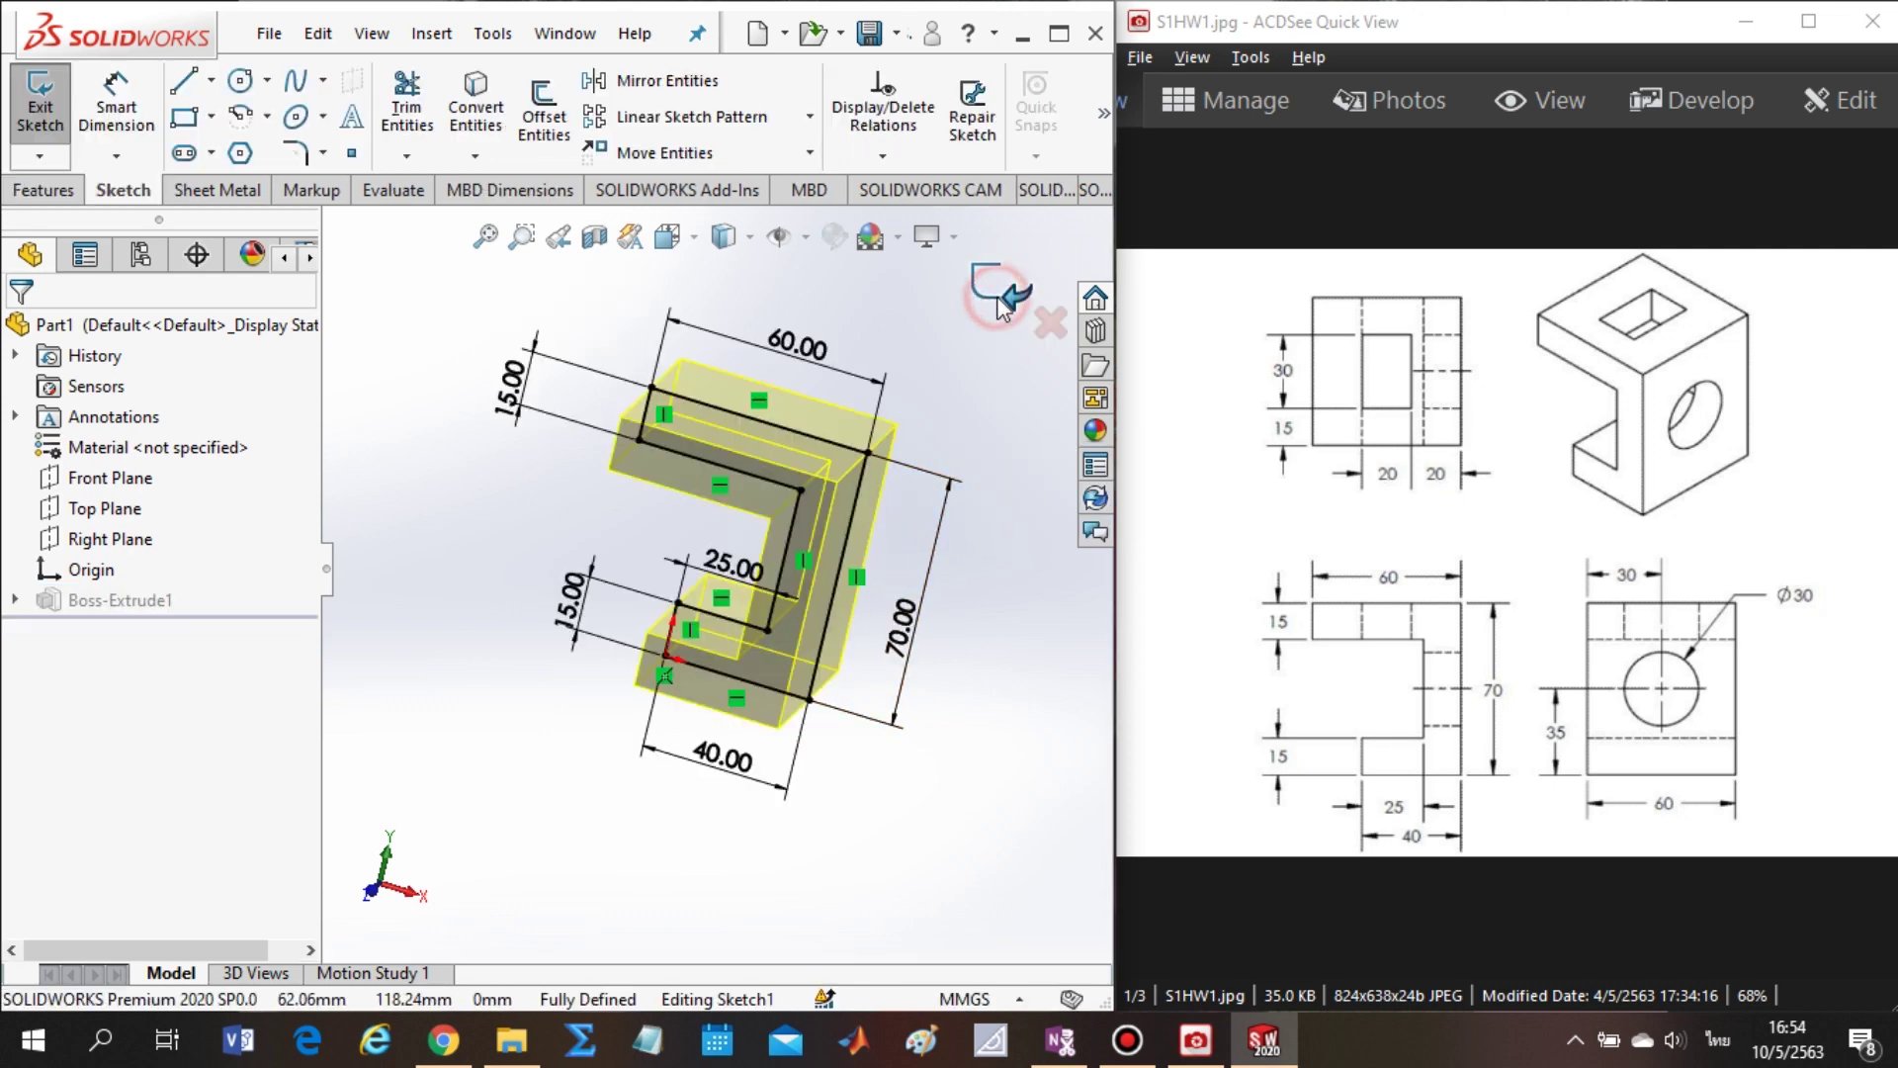
click(1002, 295)
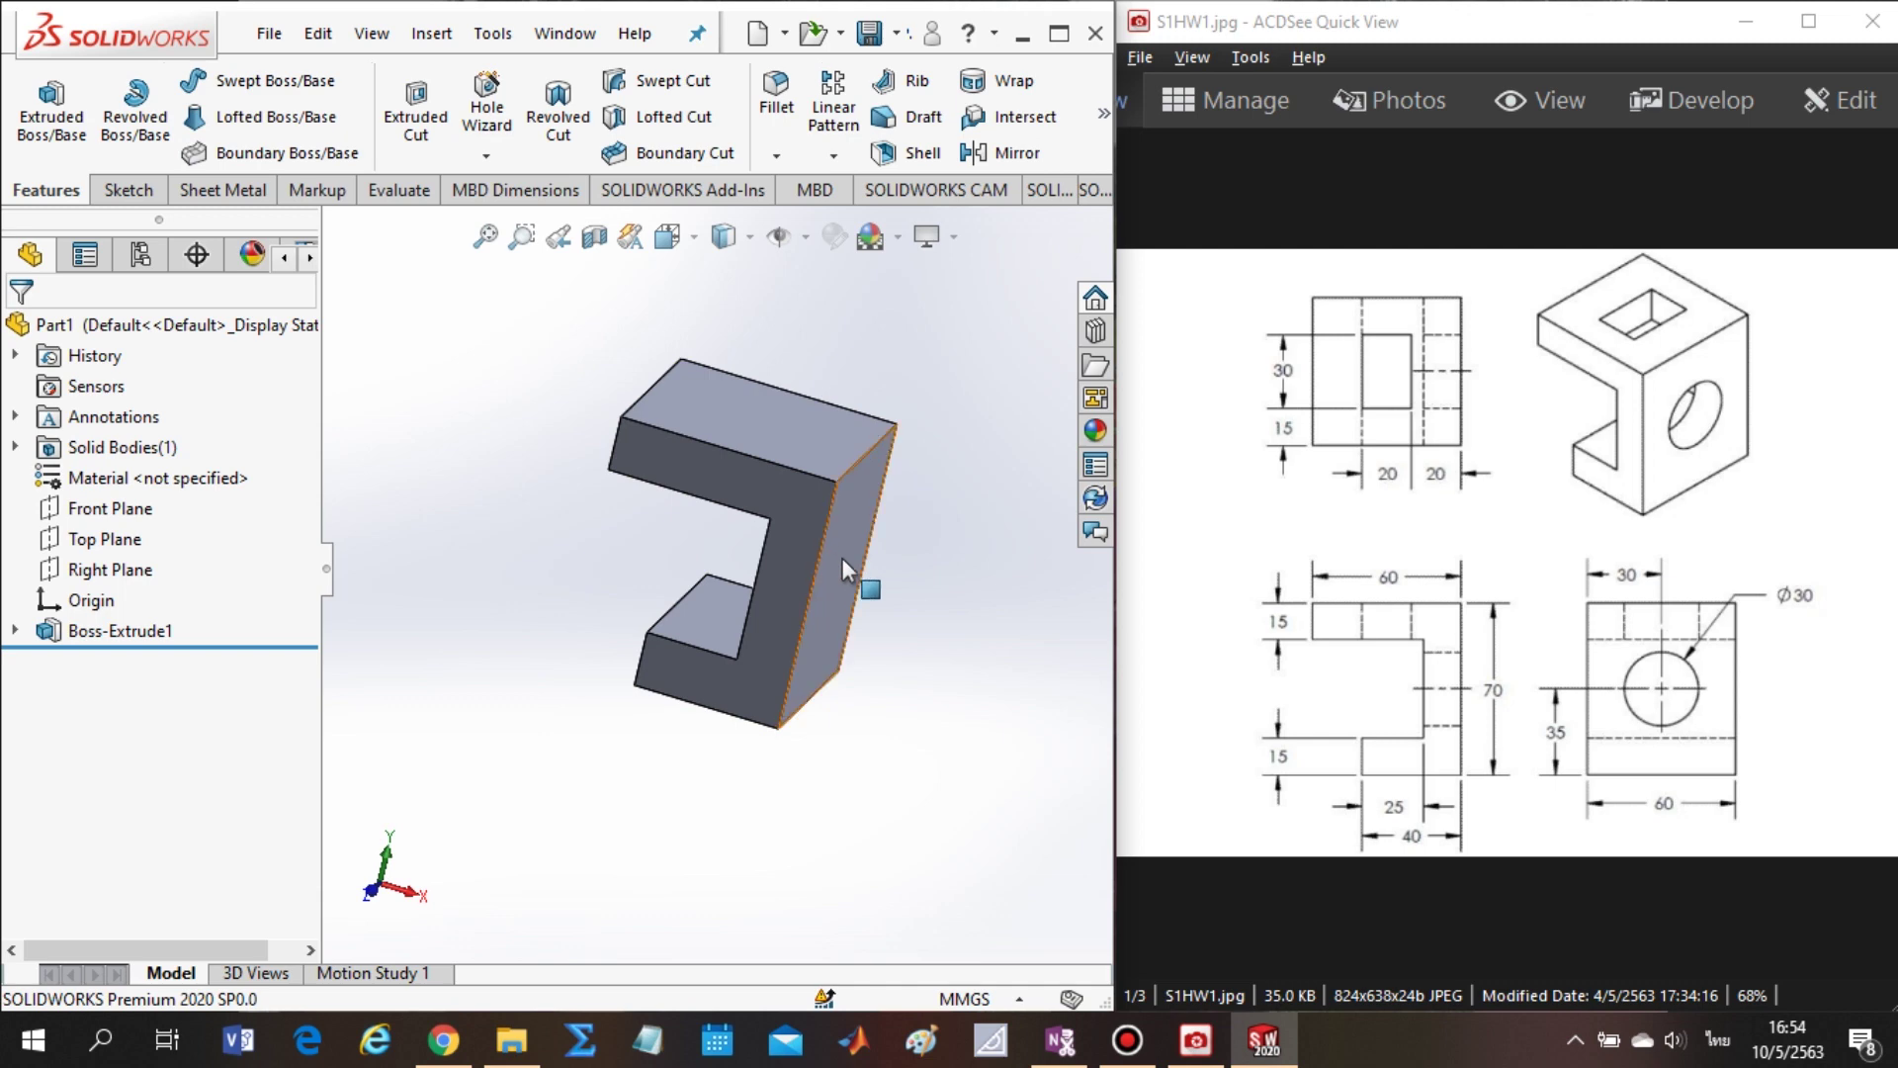
- Start Sketch2 on the block's right side face and zoom to fit the model
right_click(842, 558)
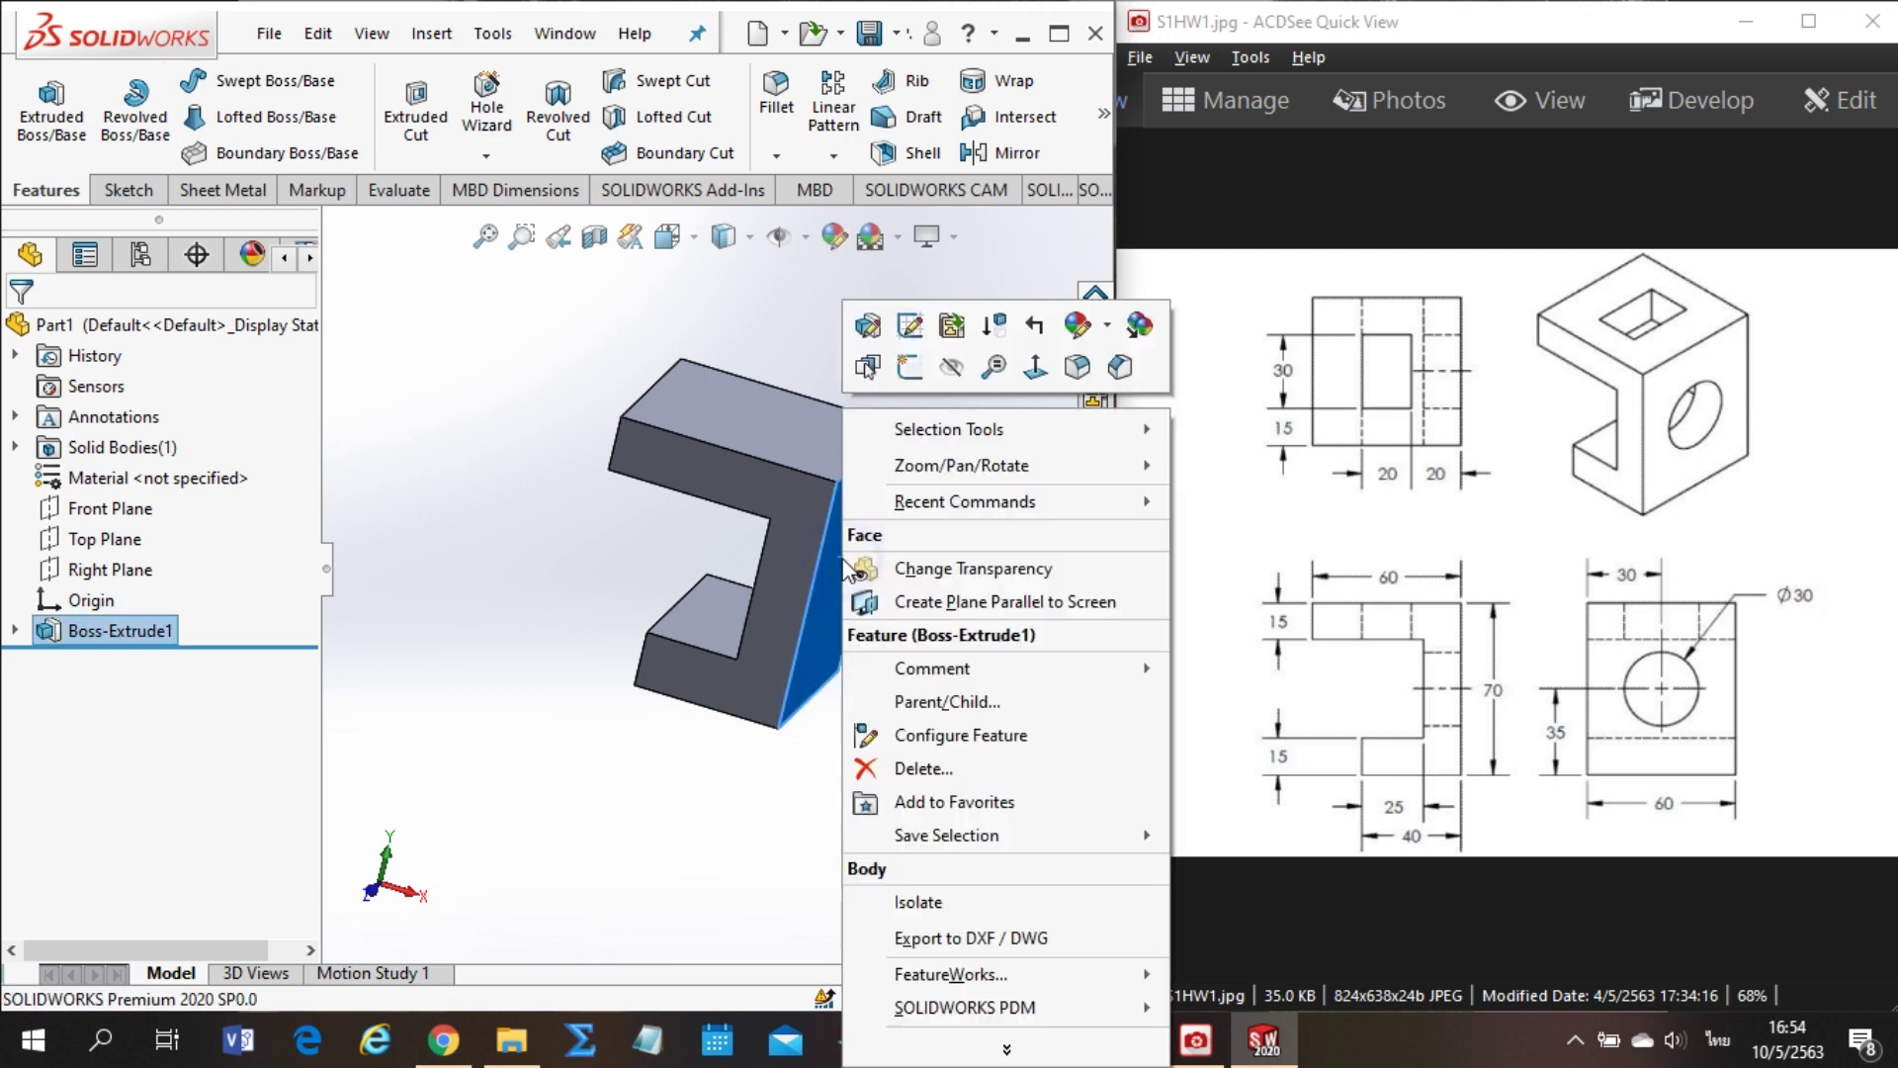
click(908, 368)
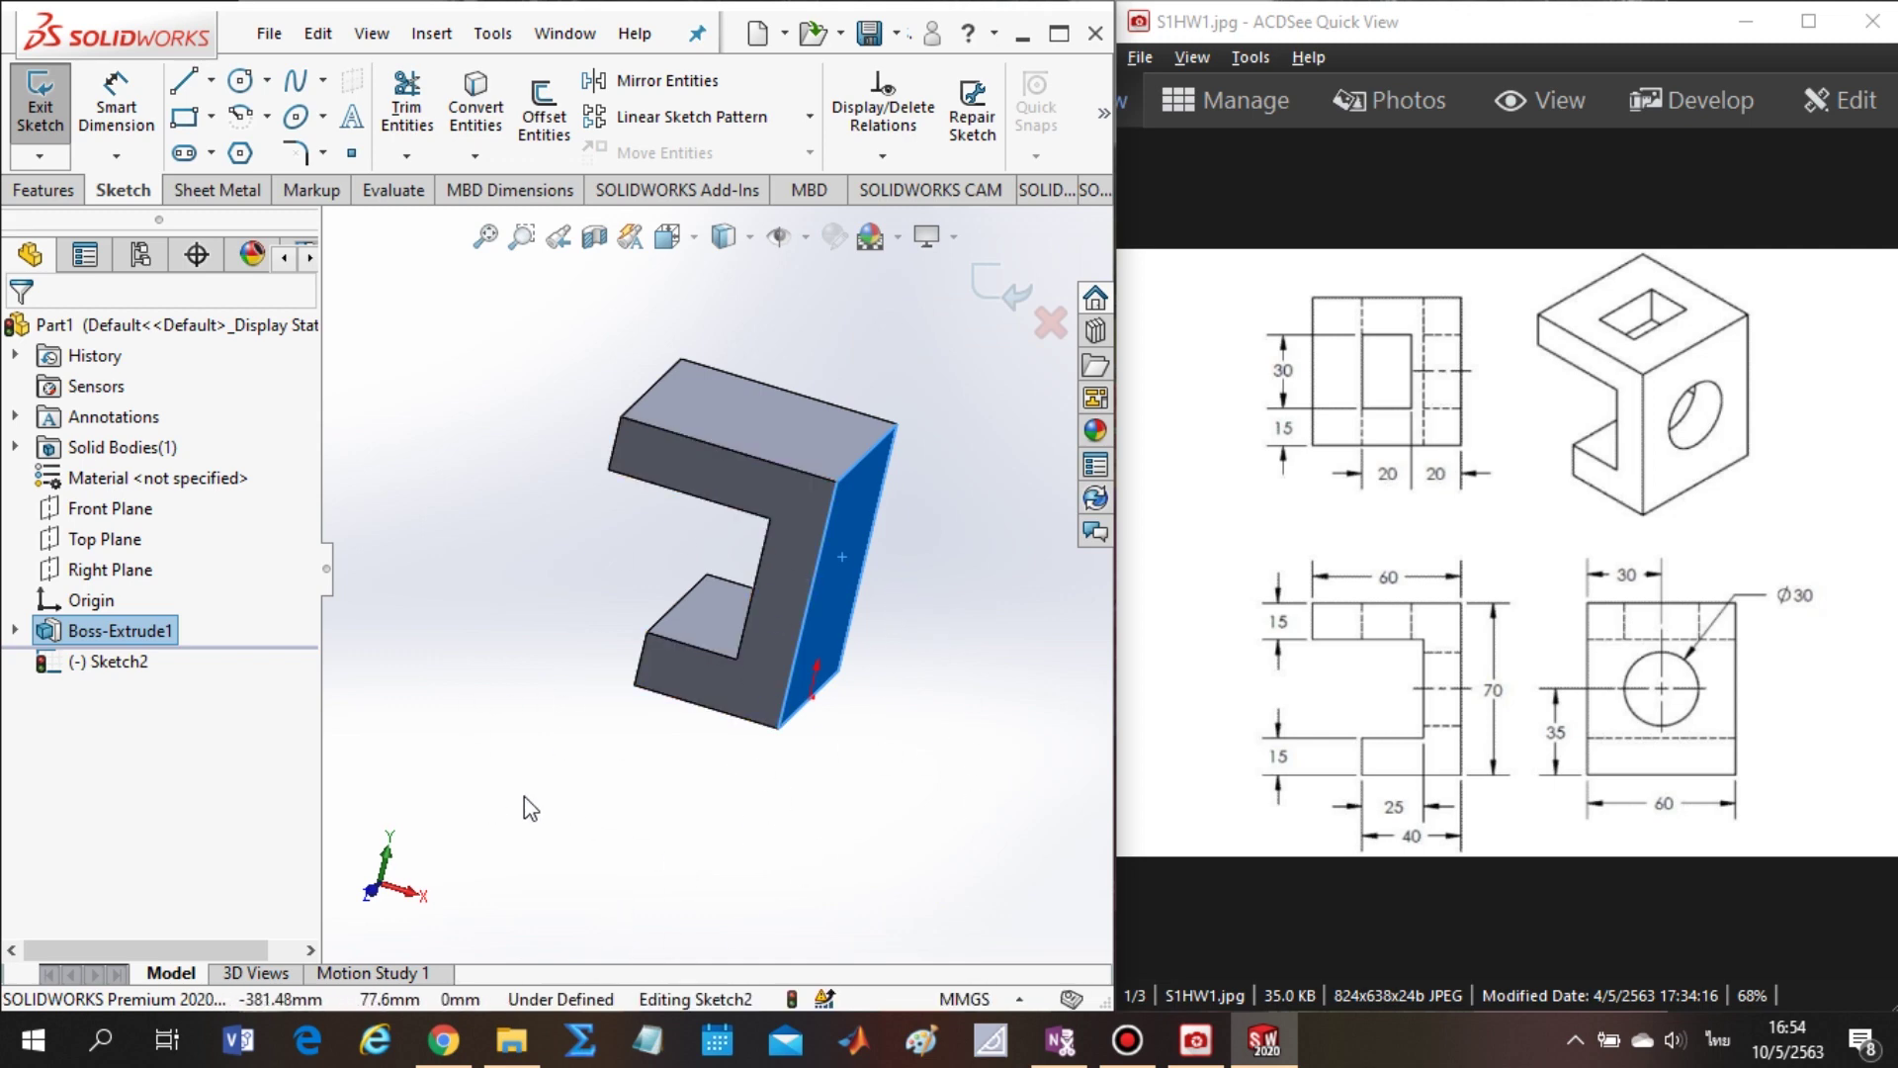
click(493, 250)
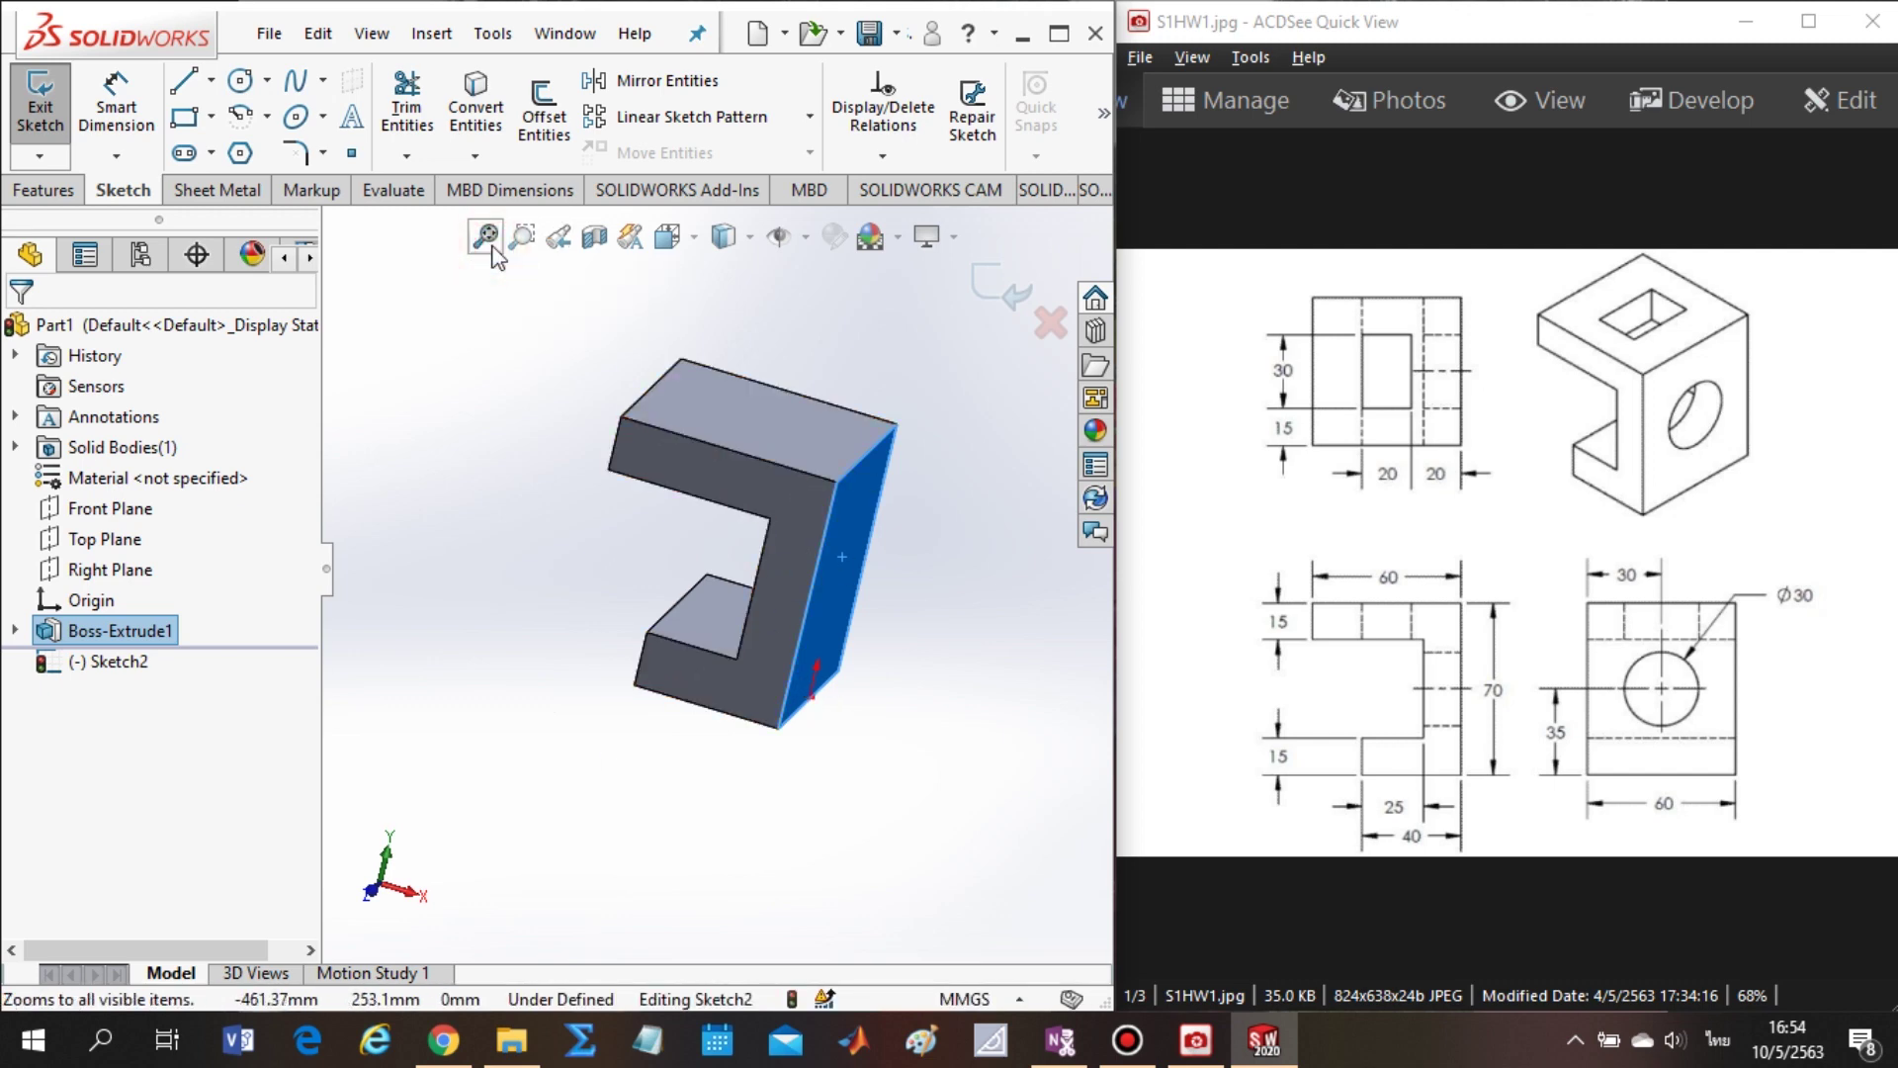
scroll(870, 554, up, 3)
- Try the Right and Normal To view orientations, orbiting the block between them
key(space)
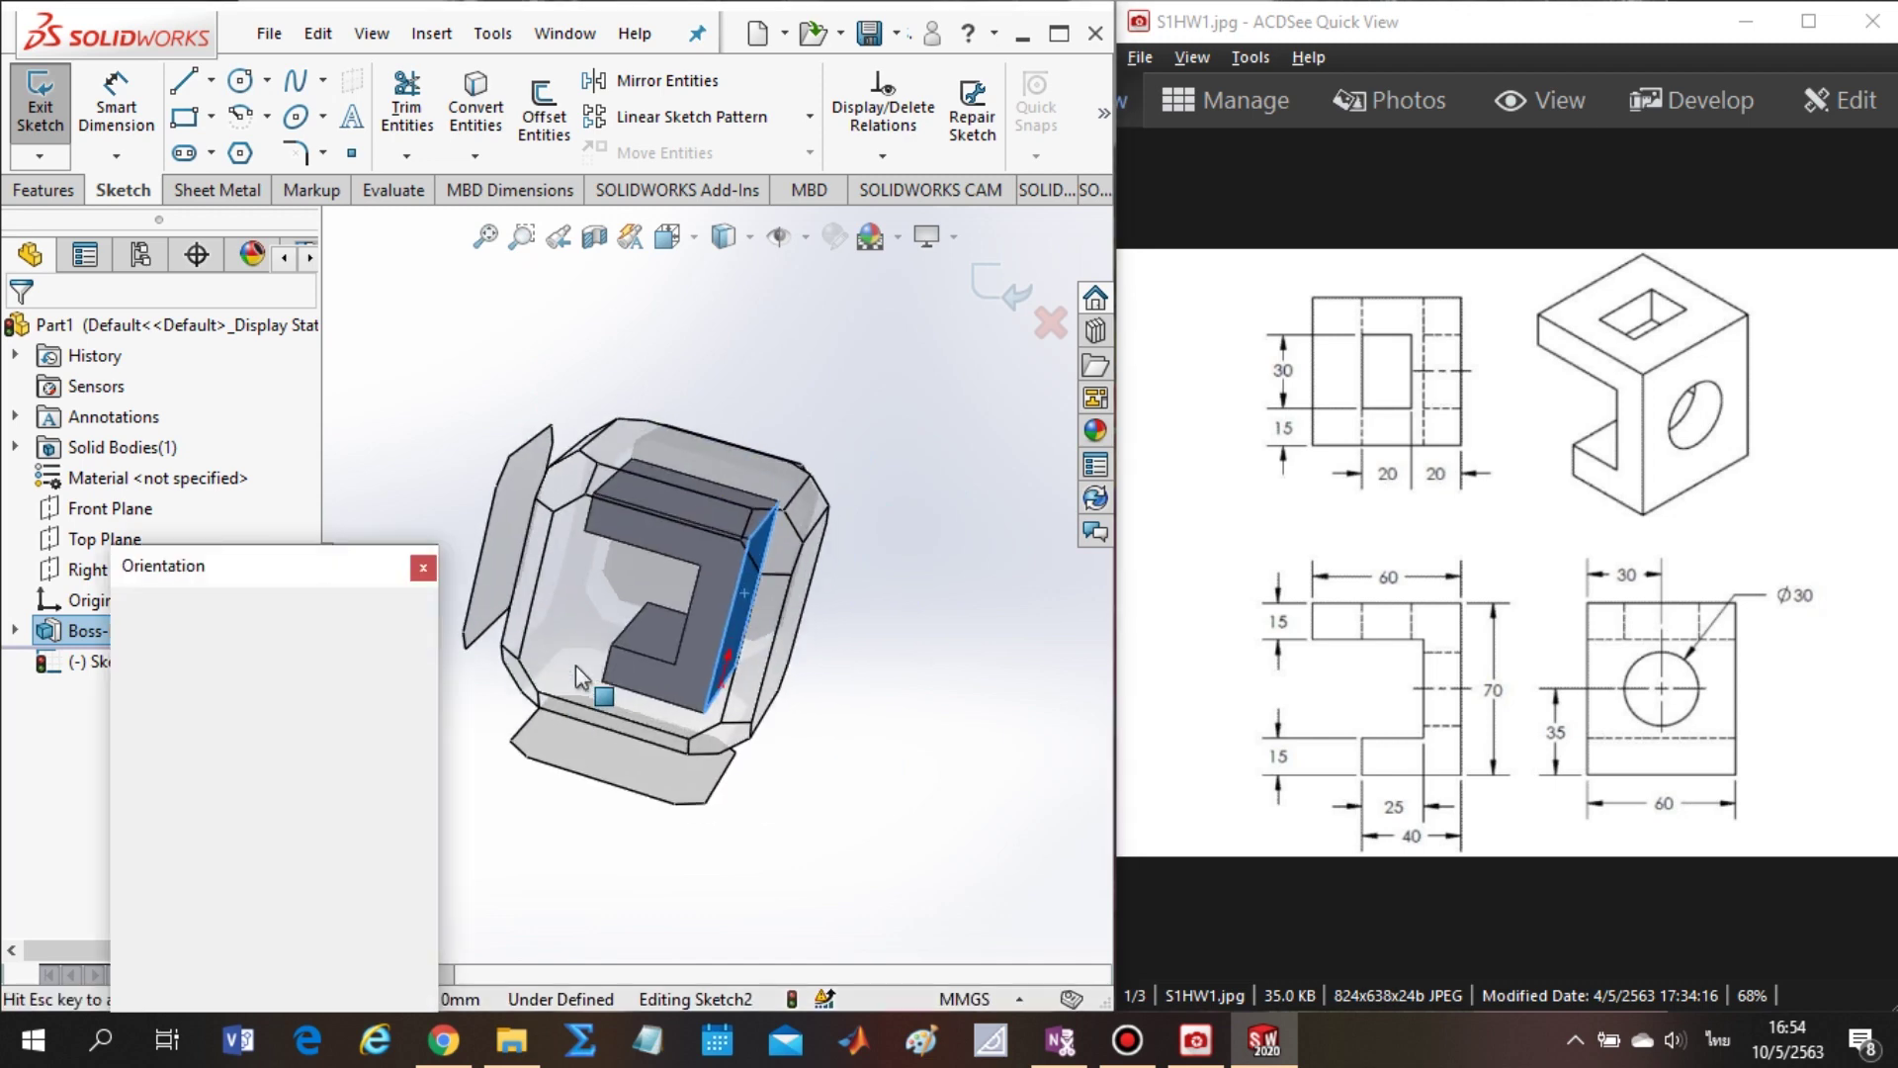
scroll(524, 550, down, 2)
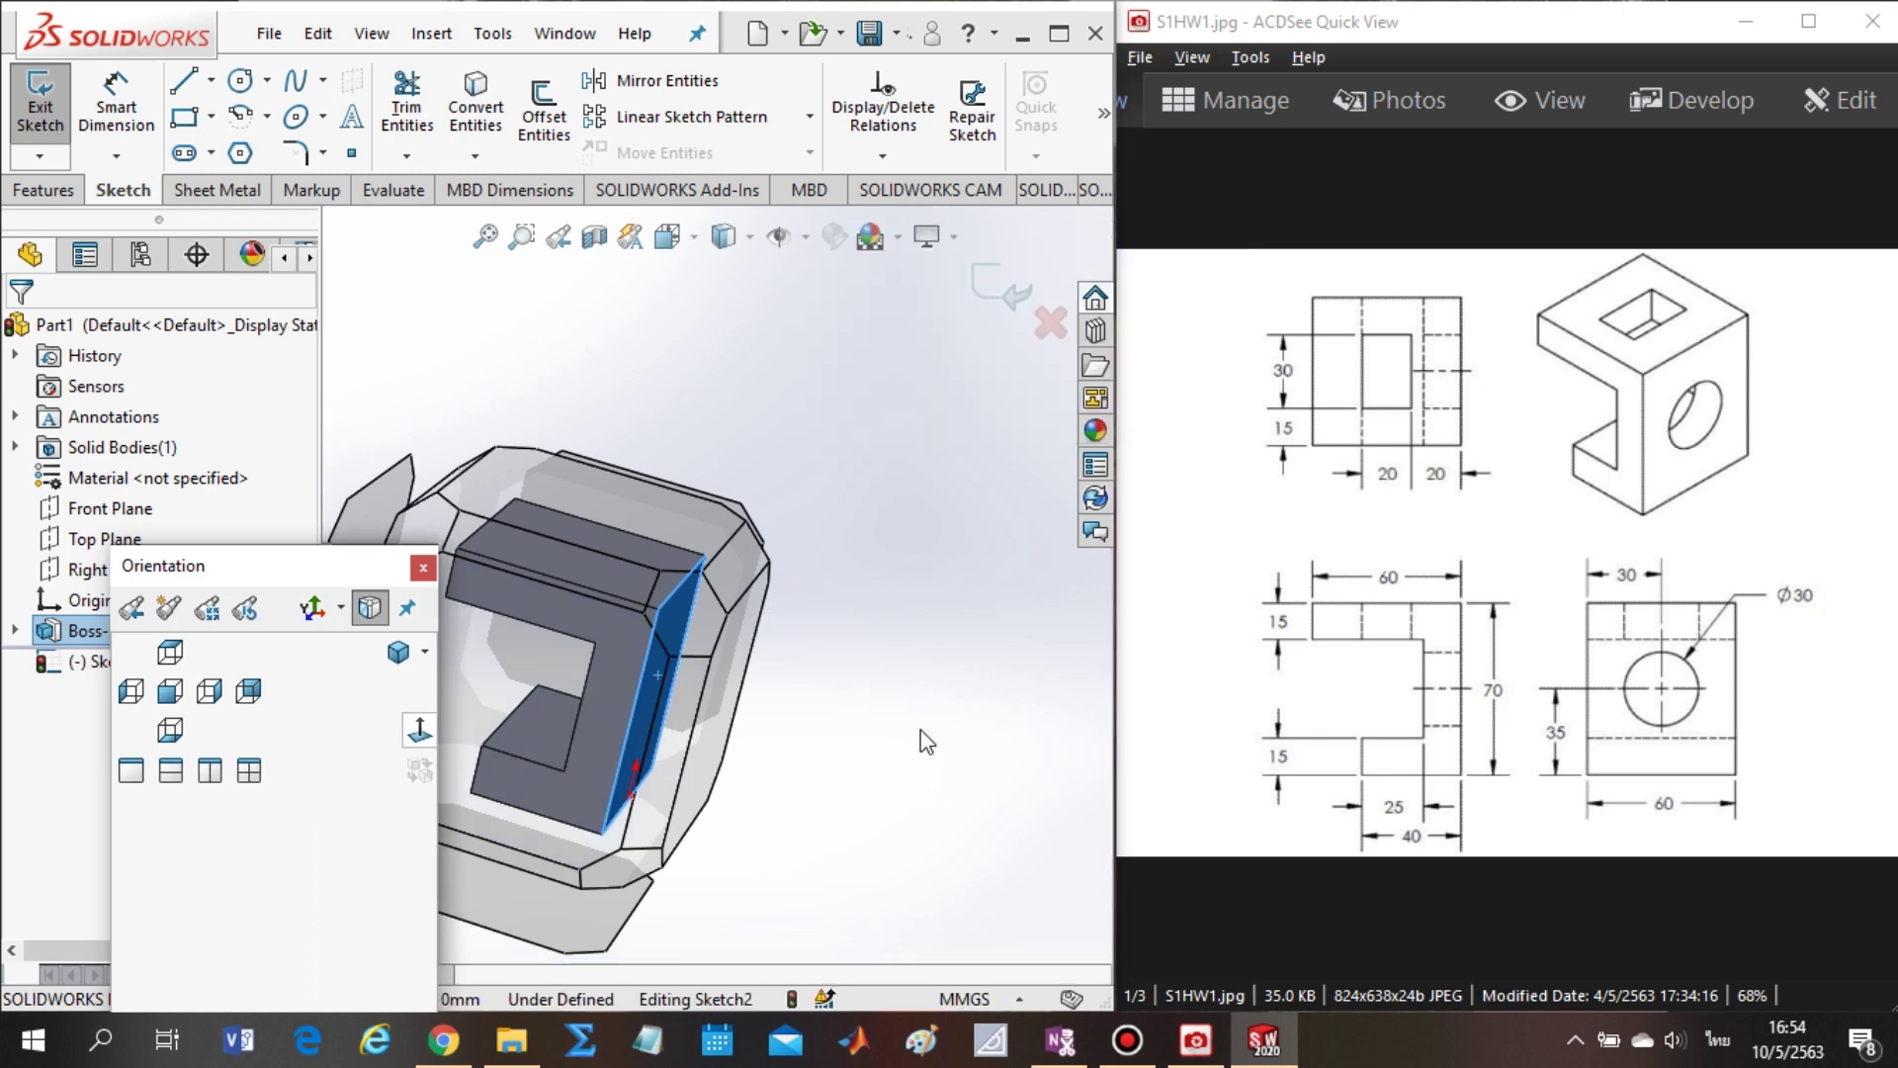
click(209, 690)
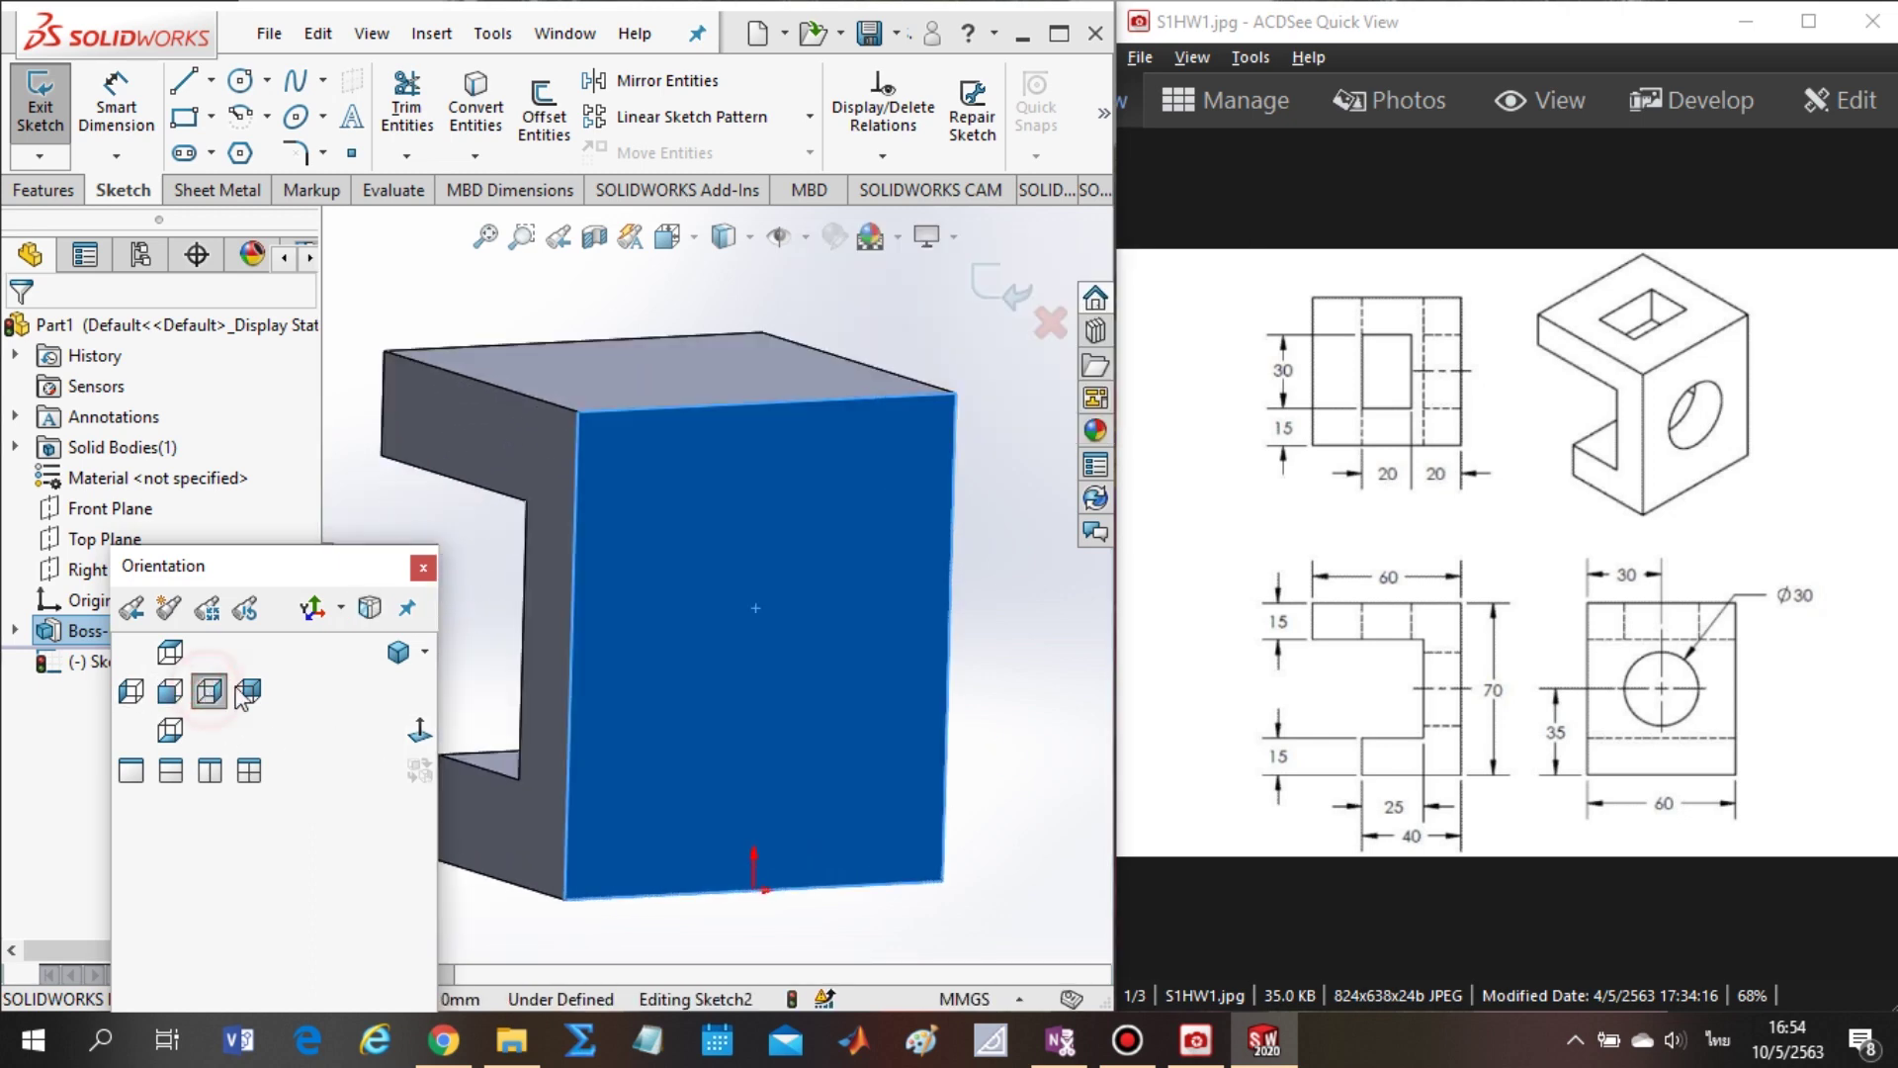
scroll(827, 715, up, 3)
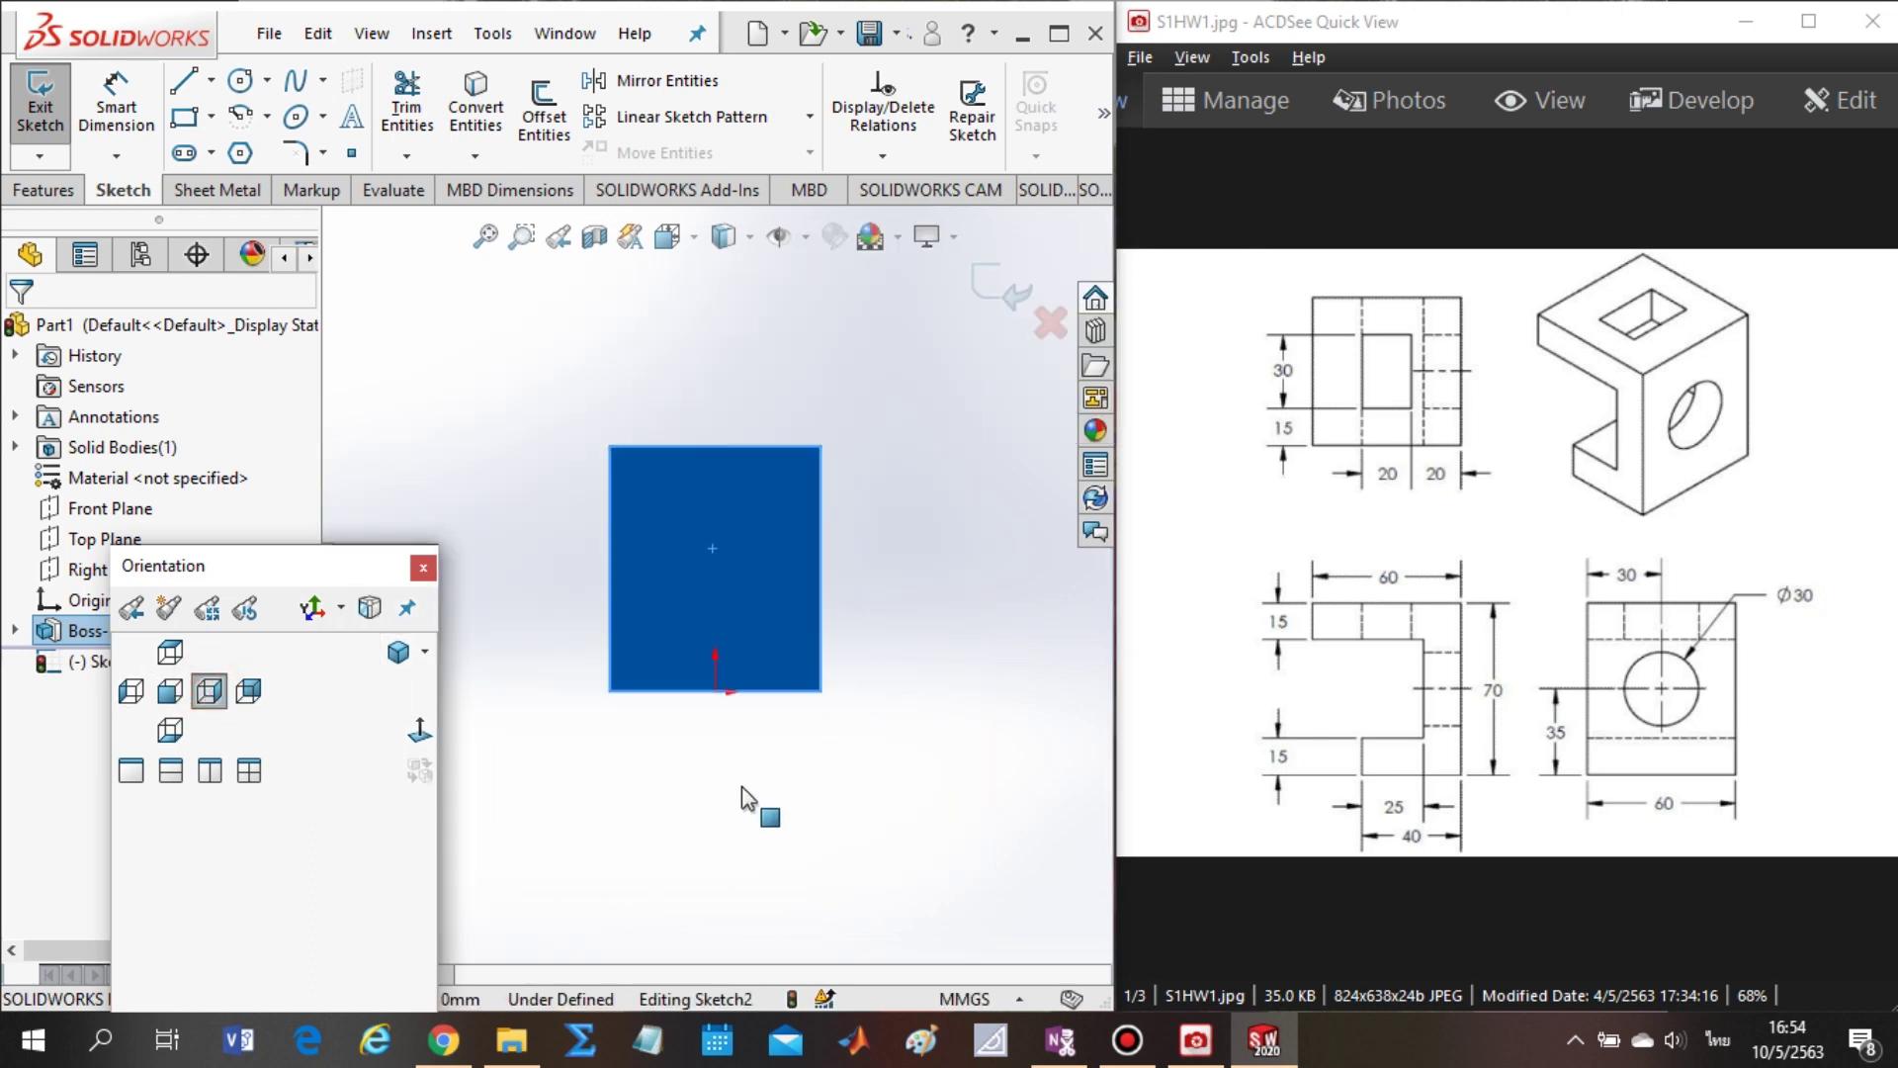
mouse_move(742, 786)
middle_down()
mouse_move(874, 846)
mouse_move(889, 813)
middle_up()
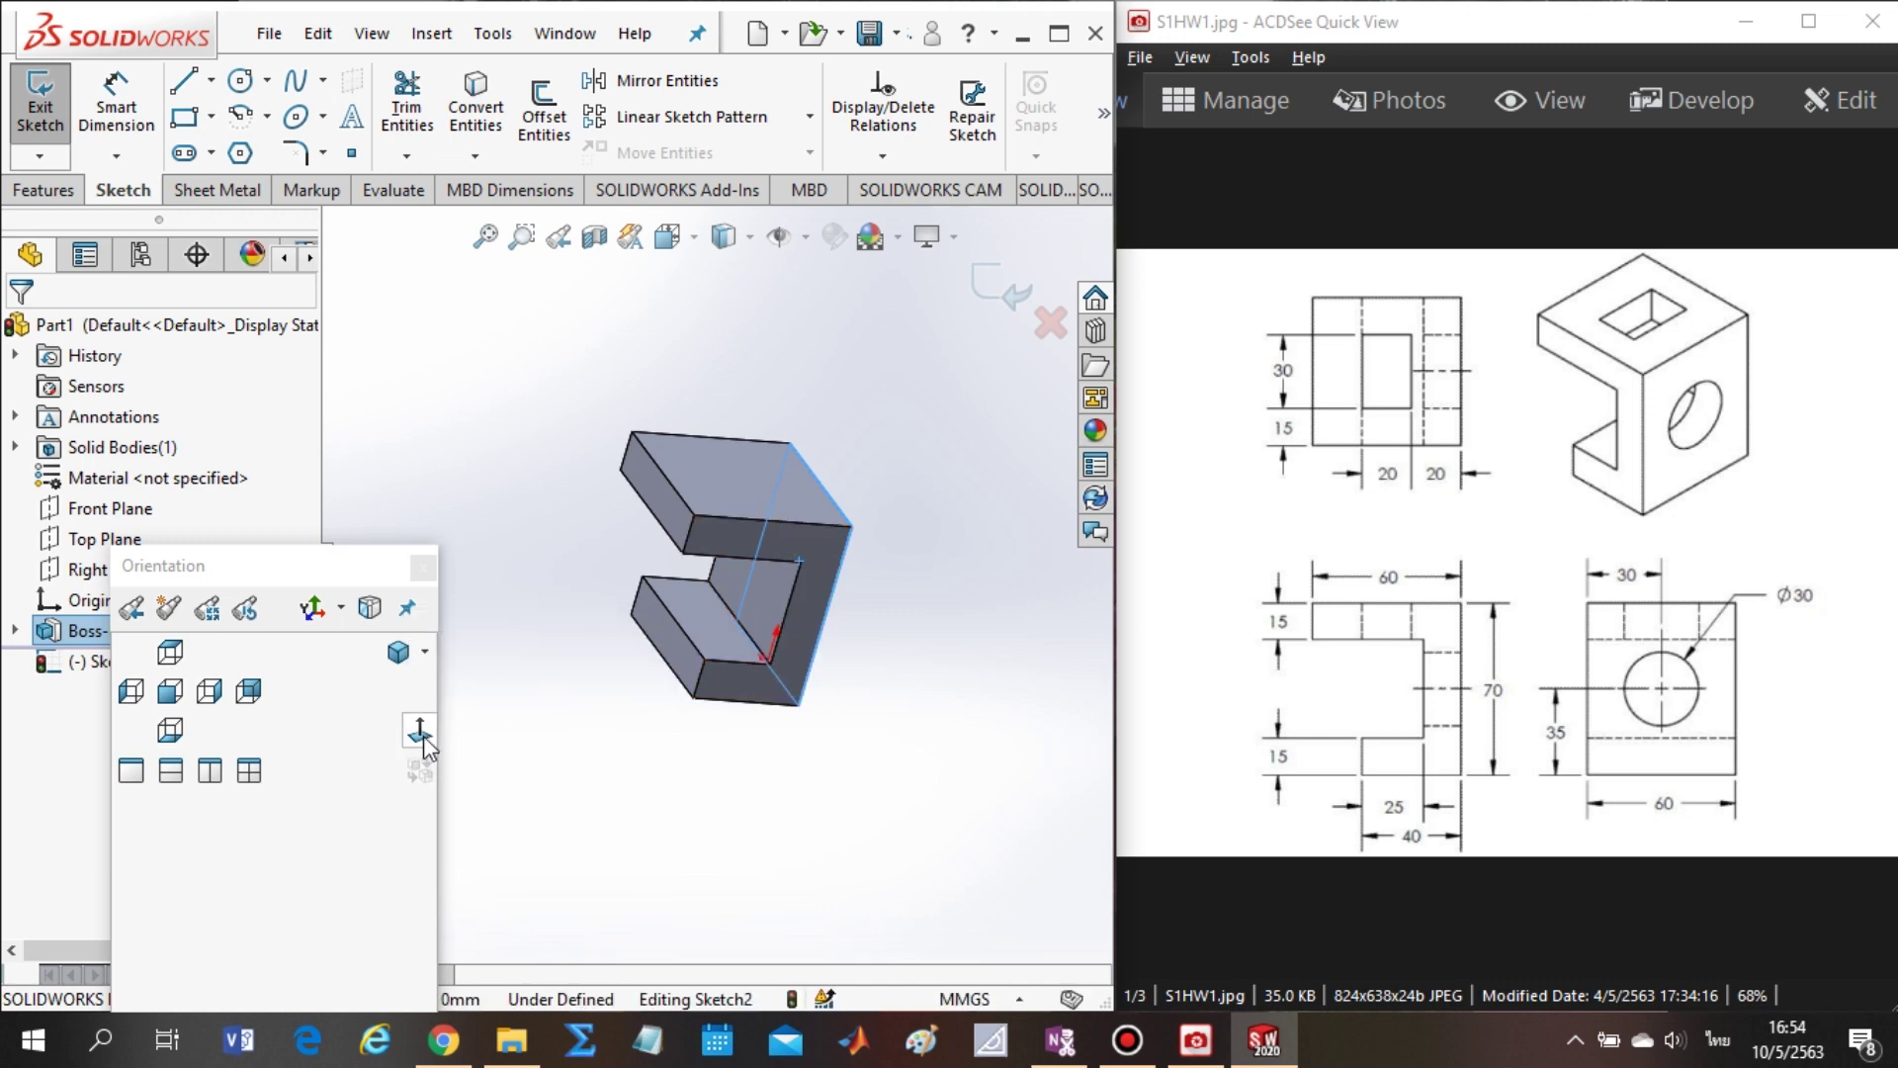
click(421, 736)
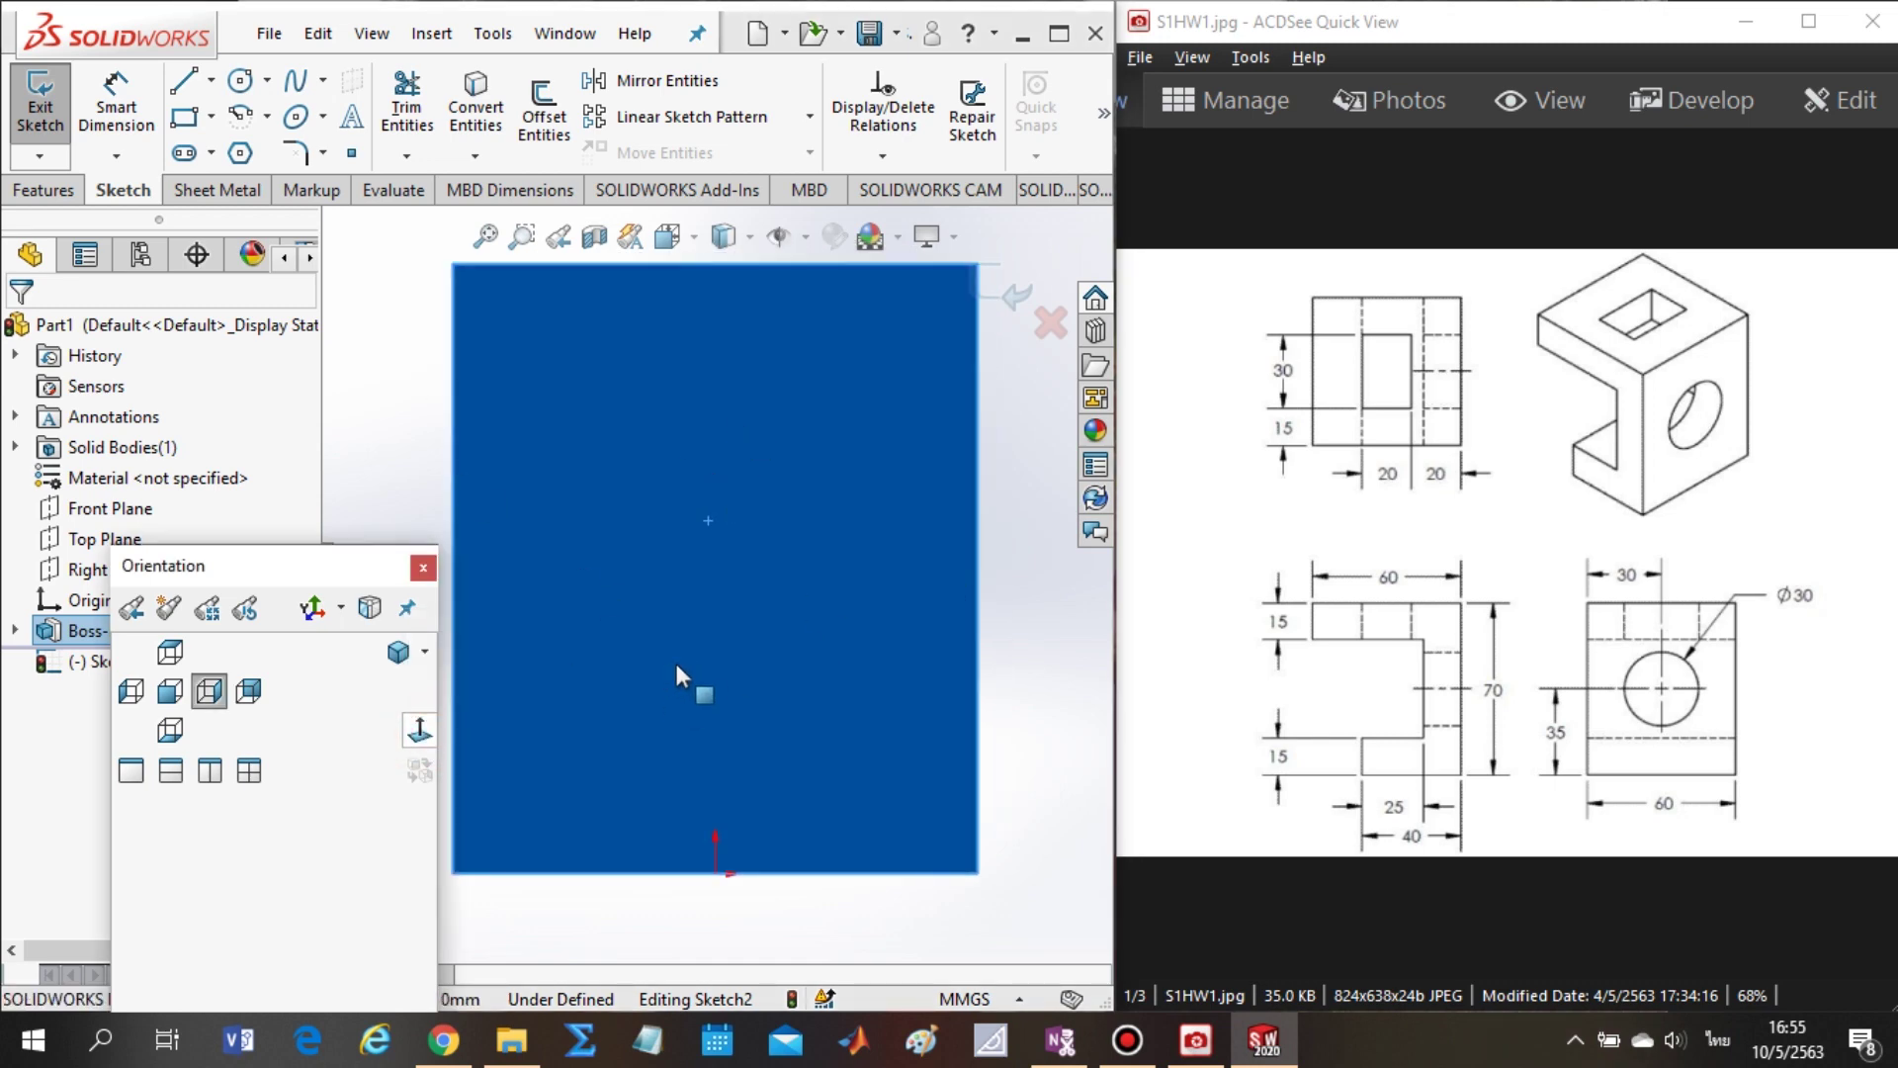
scroll(707, 623, up, 3)
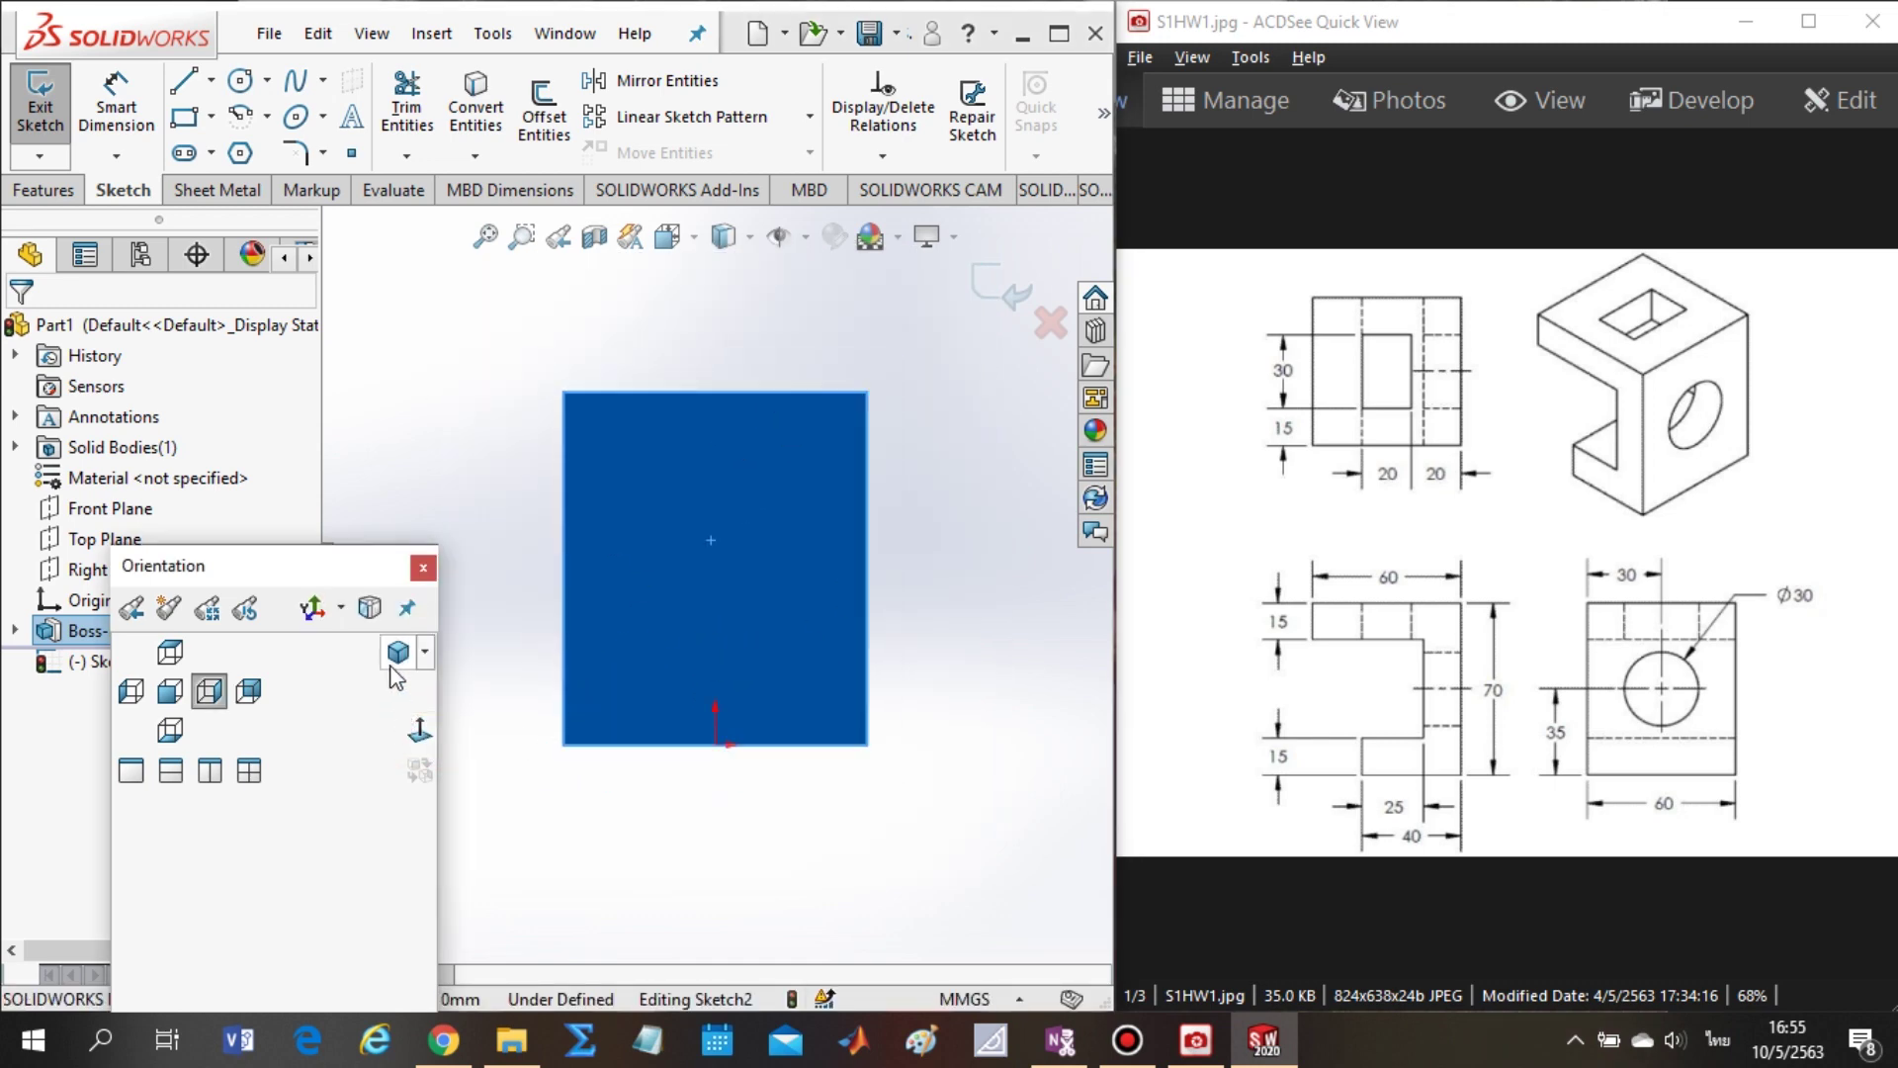
- Dock the Orientation panel at the bottom-left and view the sketch face Normal To
drag(241, 565, 184, 664)
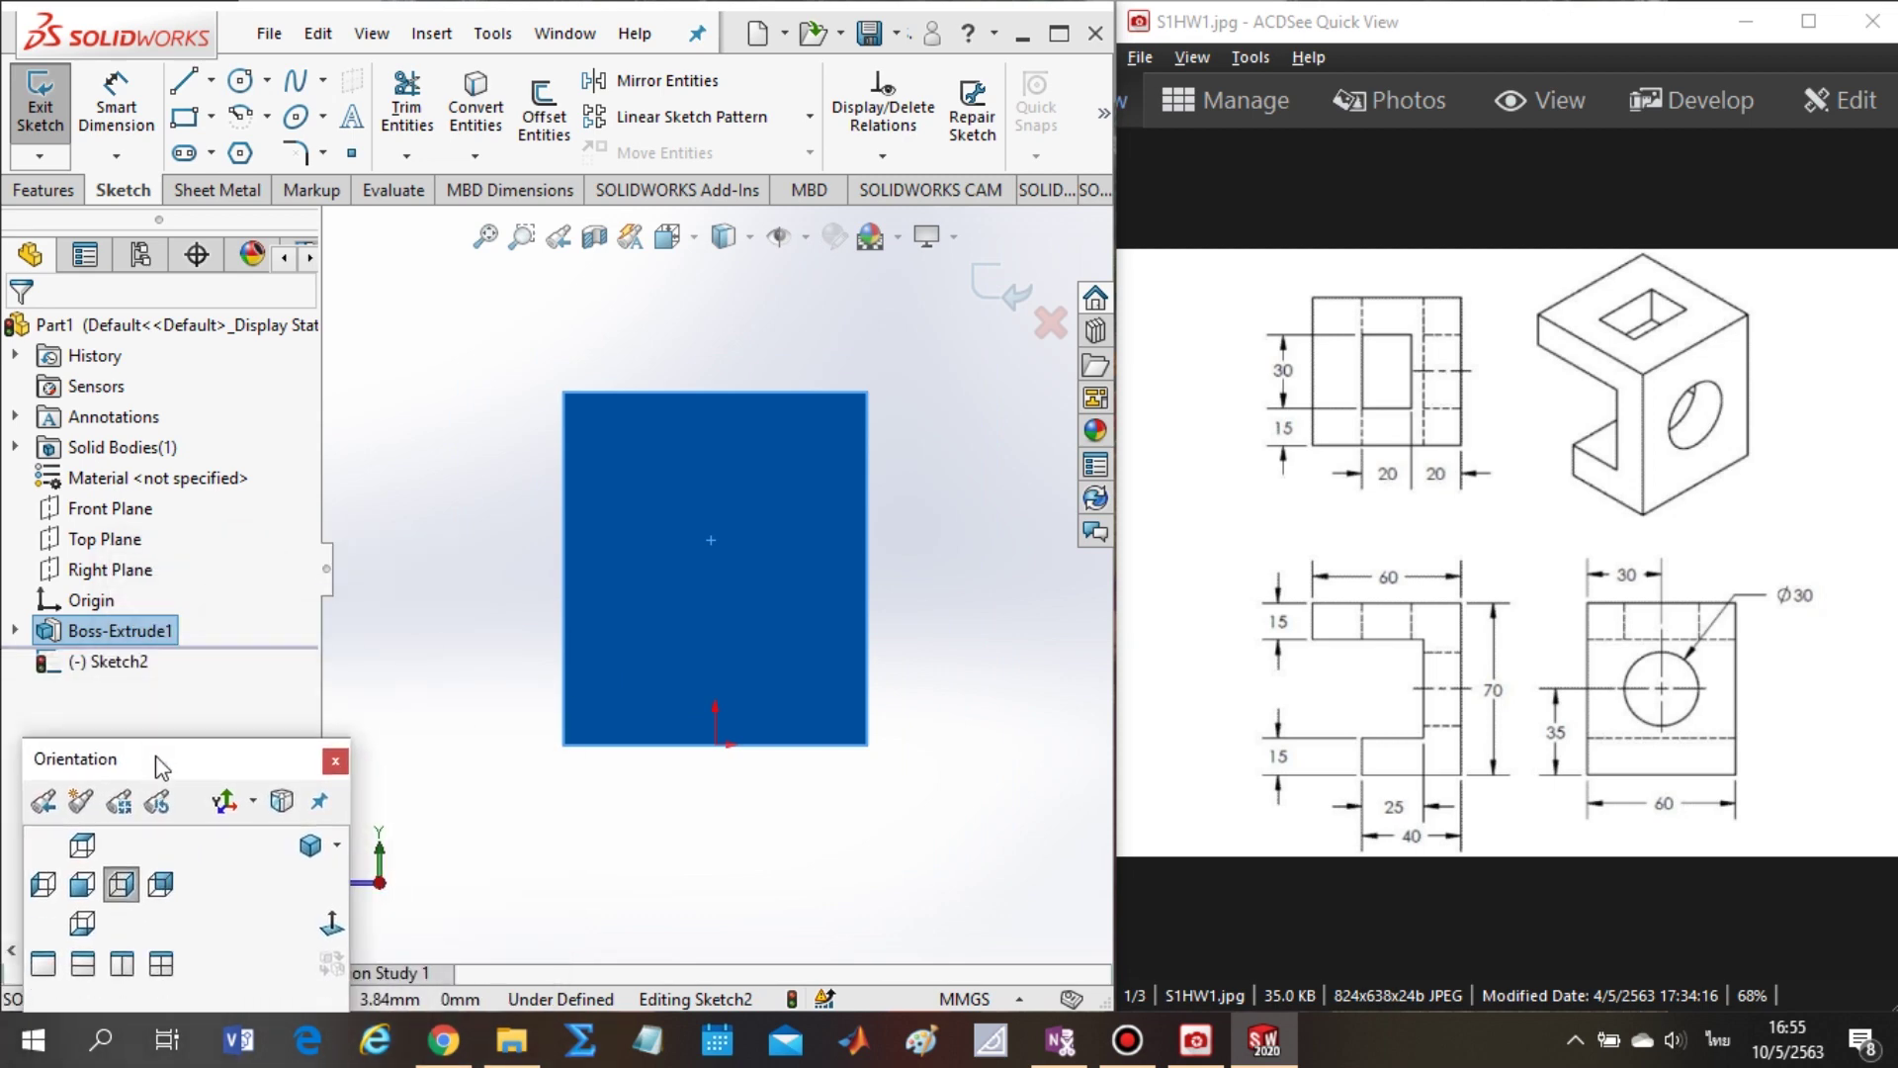
click(345, 712)
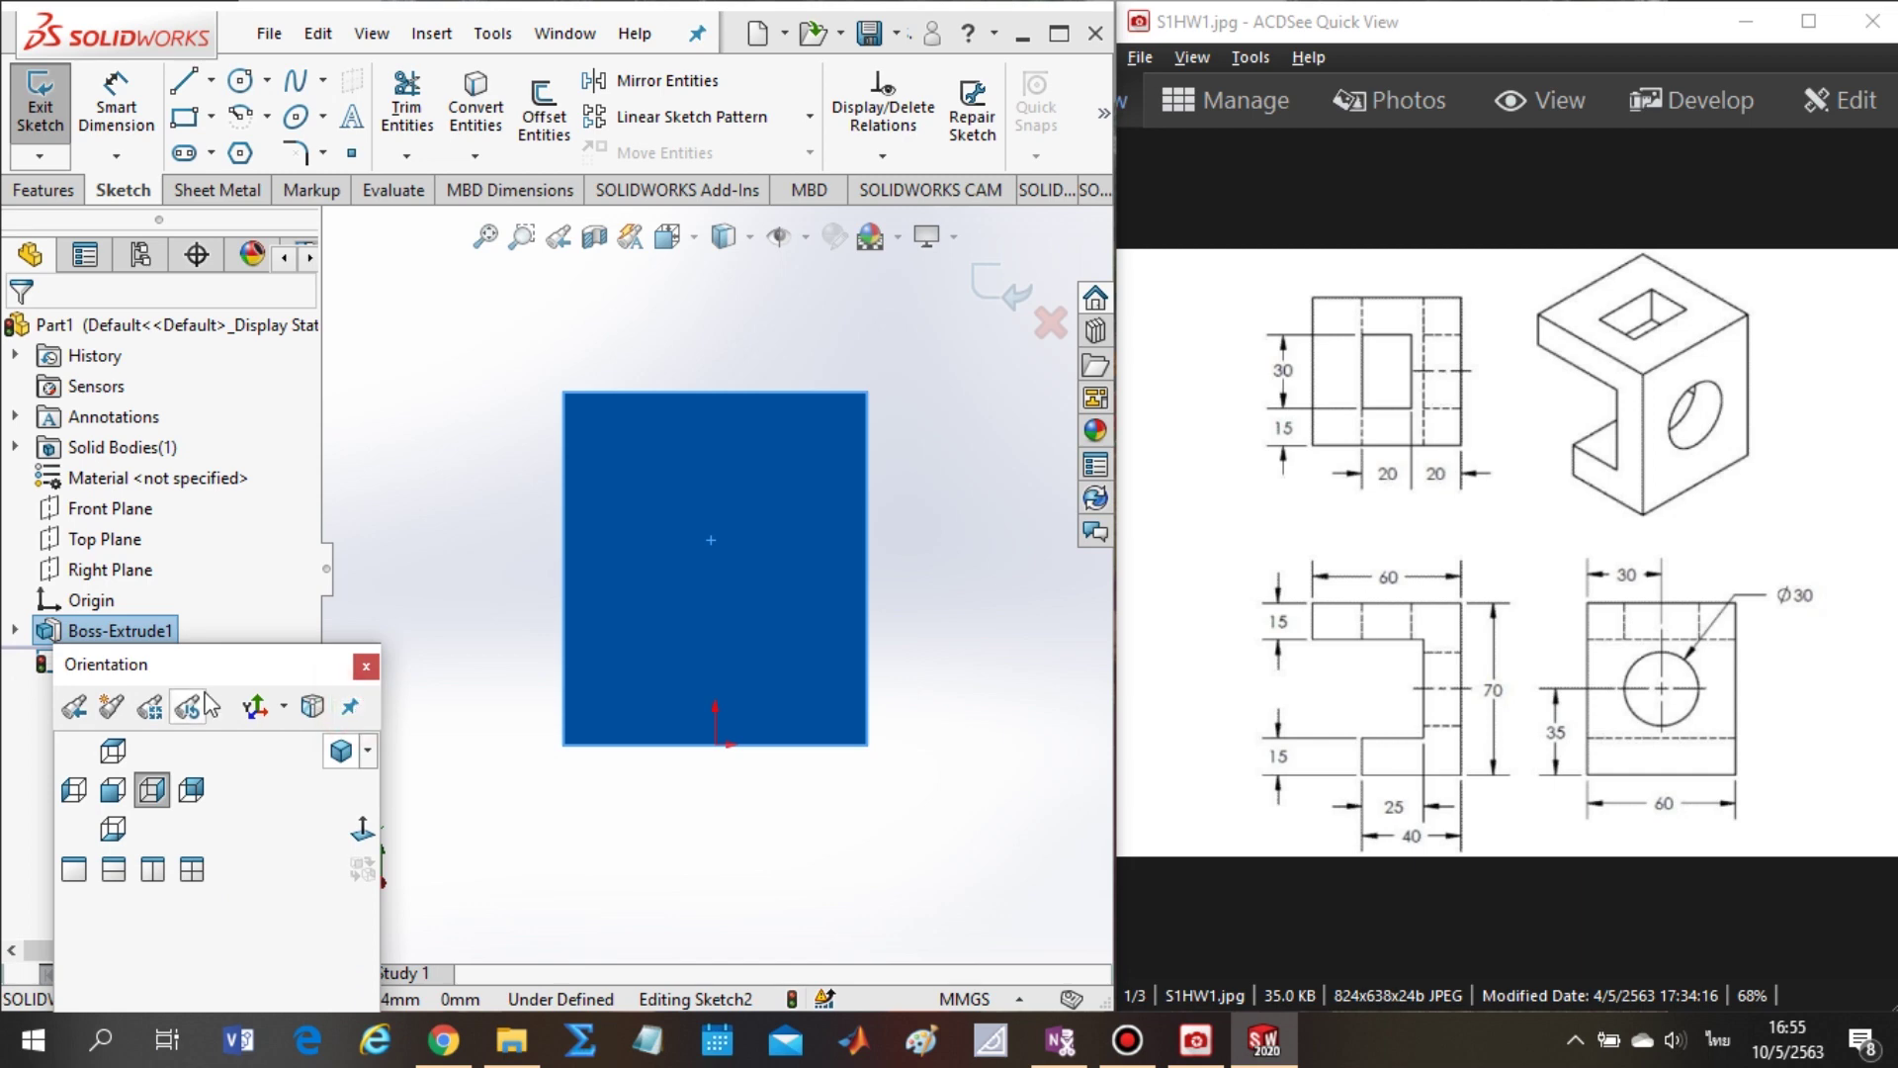
drag(335, 680, 365, 704)
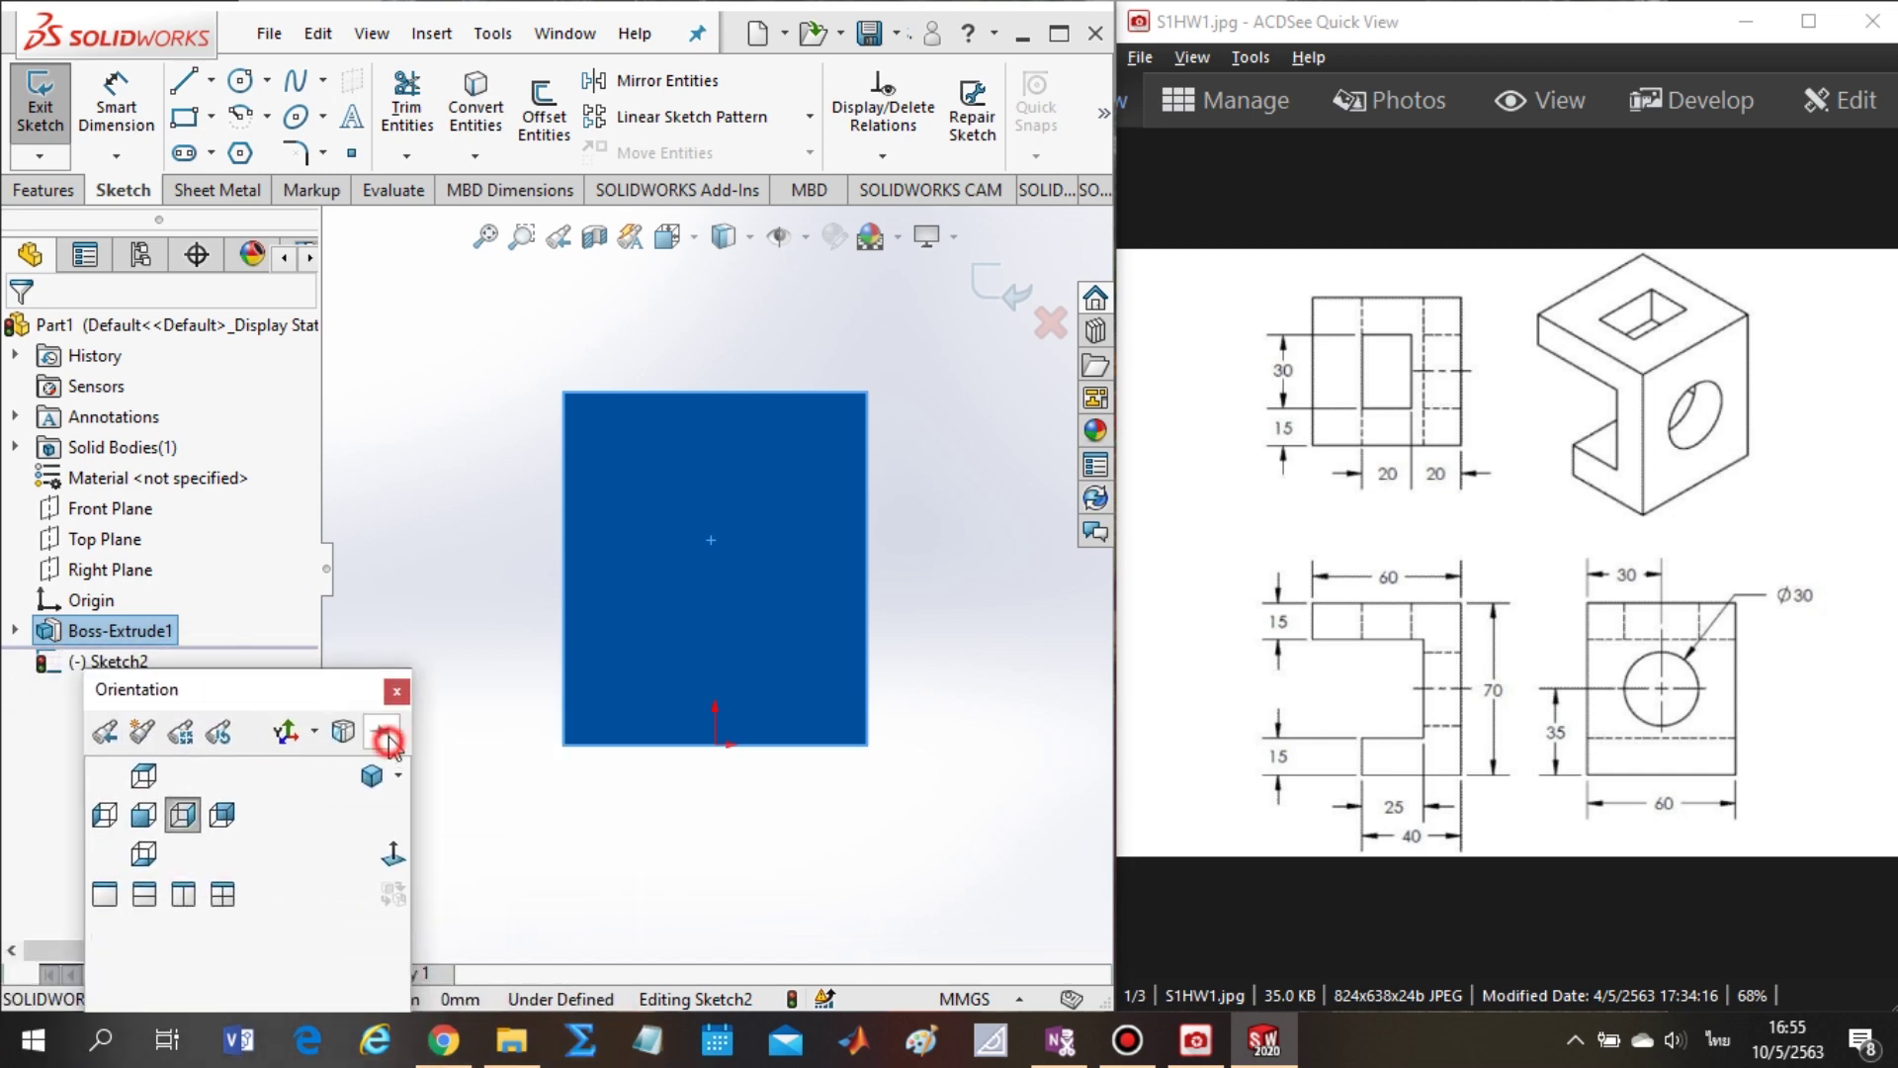
click(389, 741)
click(392, 855)
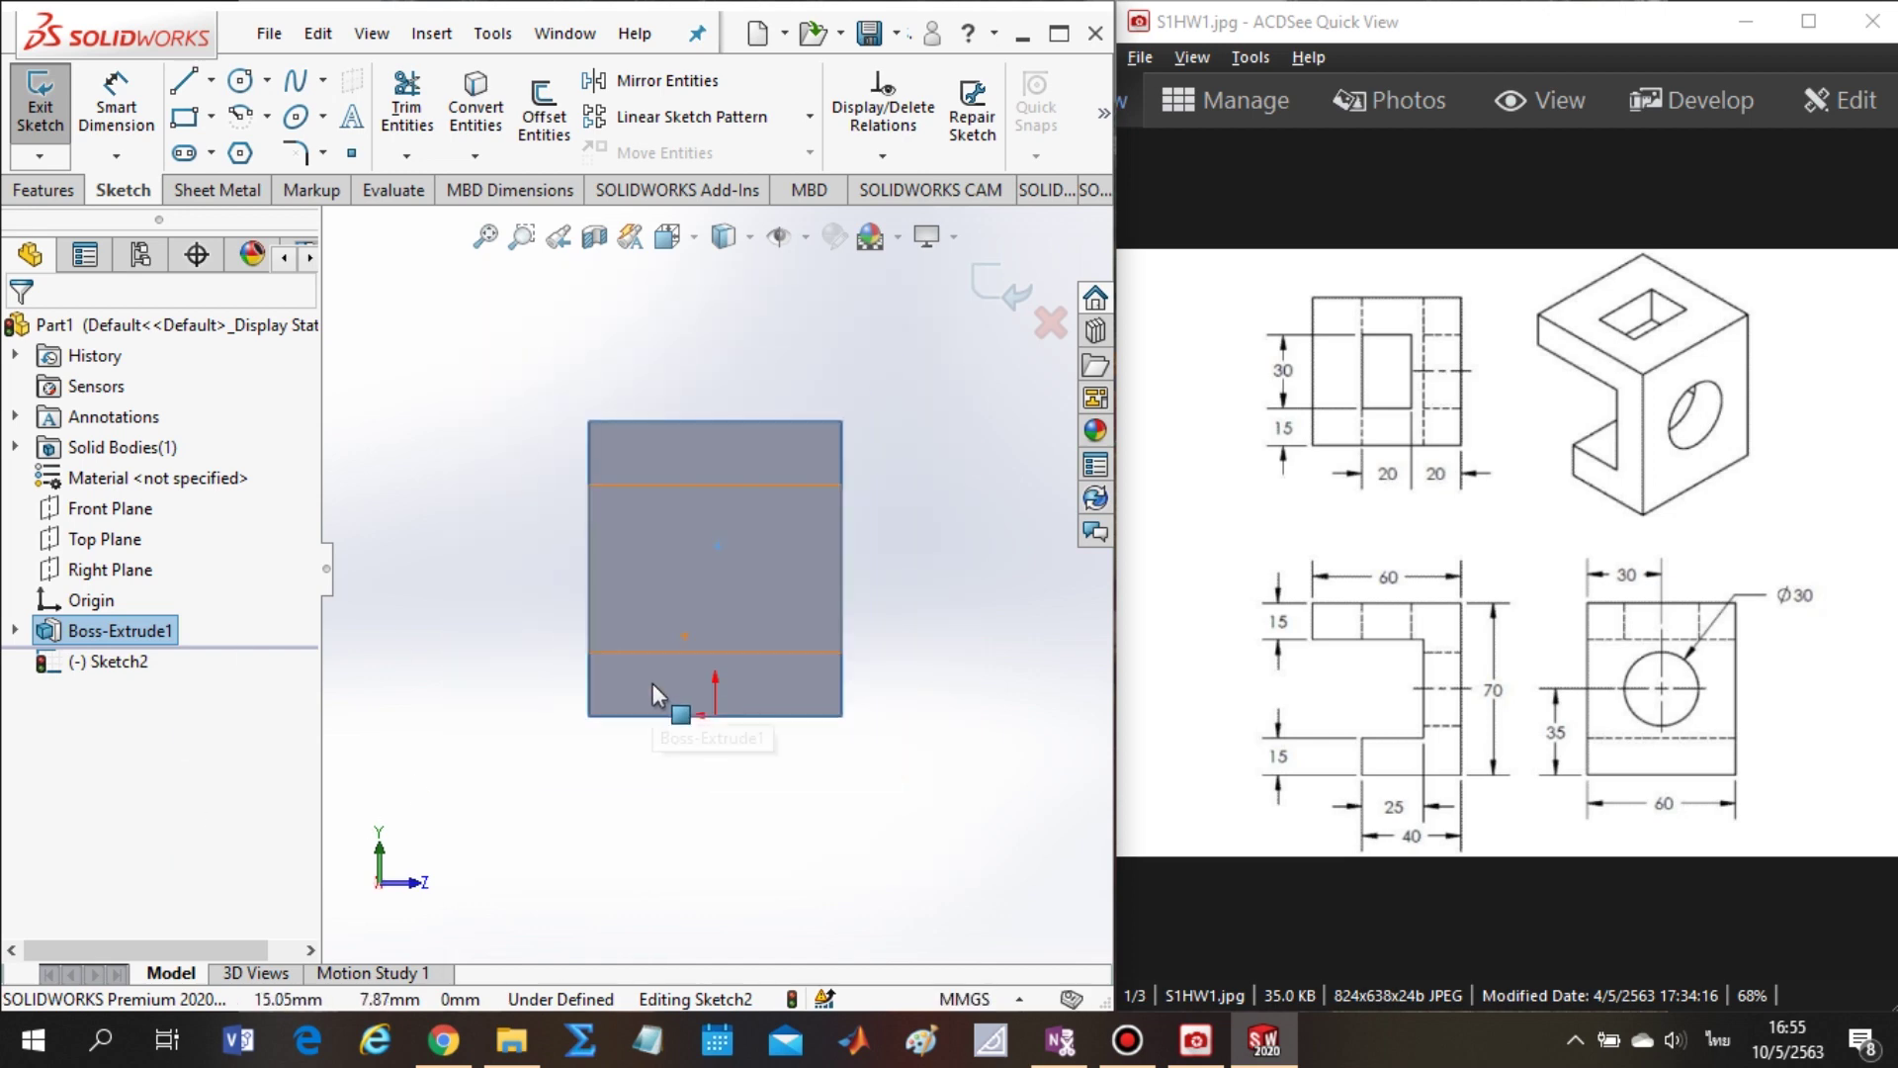
mouse_move(749, 863)
middle_down()
mouse_move(619, 874)
mouse_move(441, 750)
middle_up()
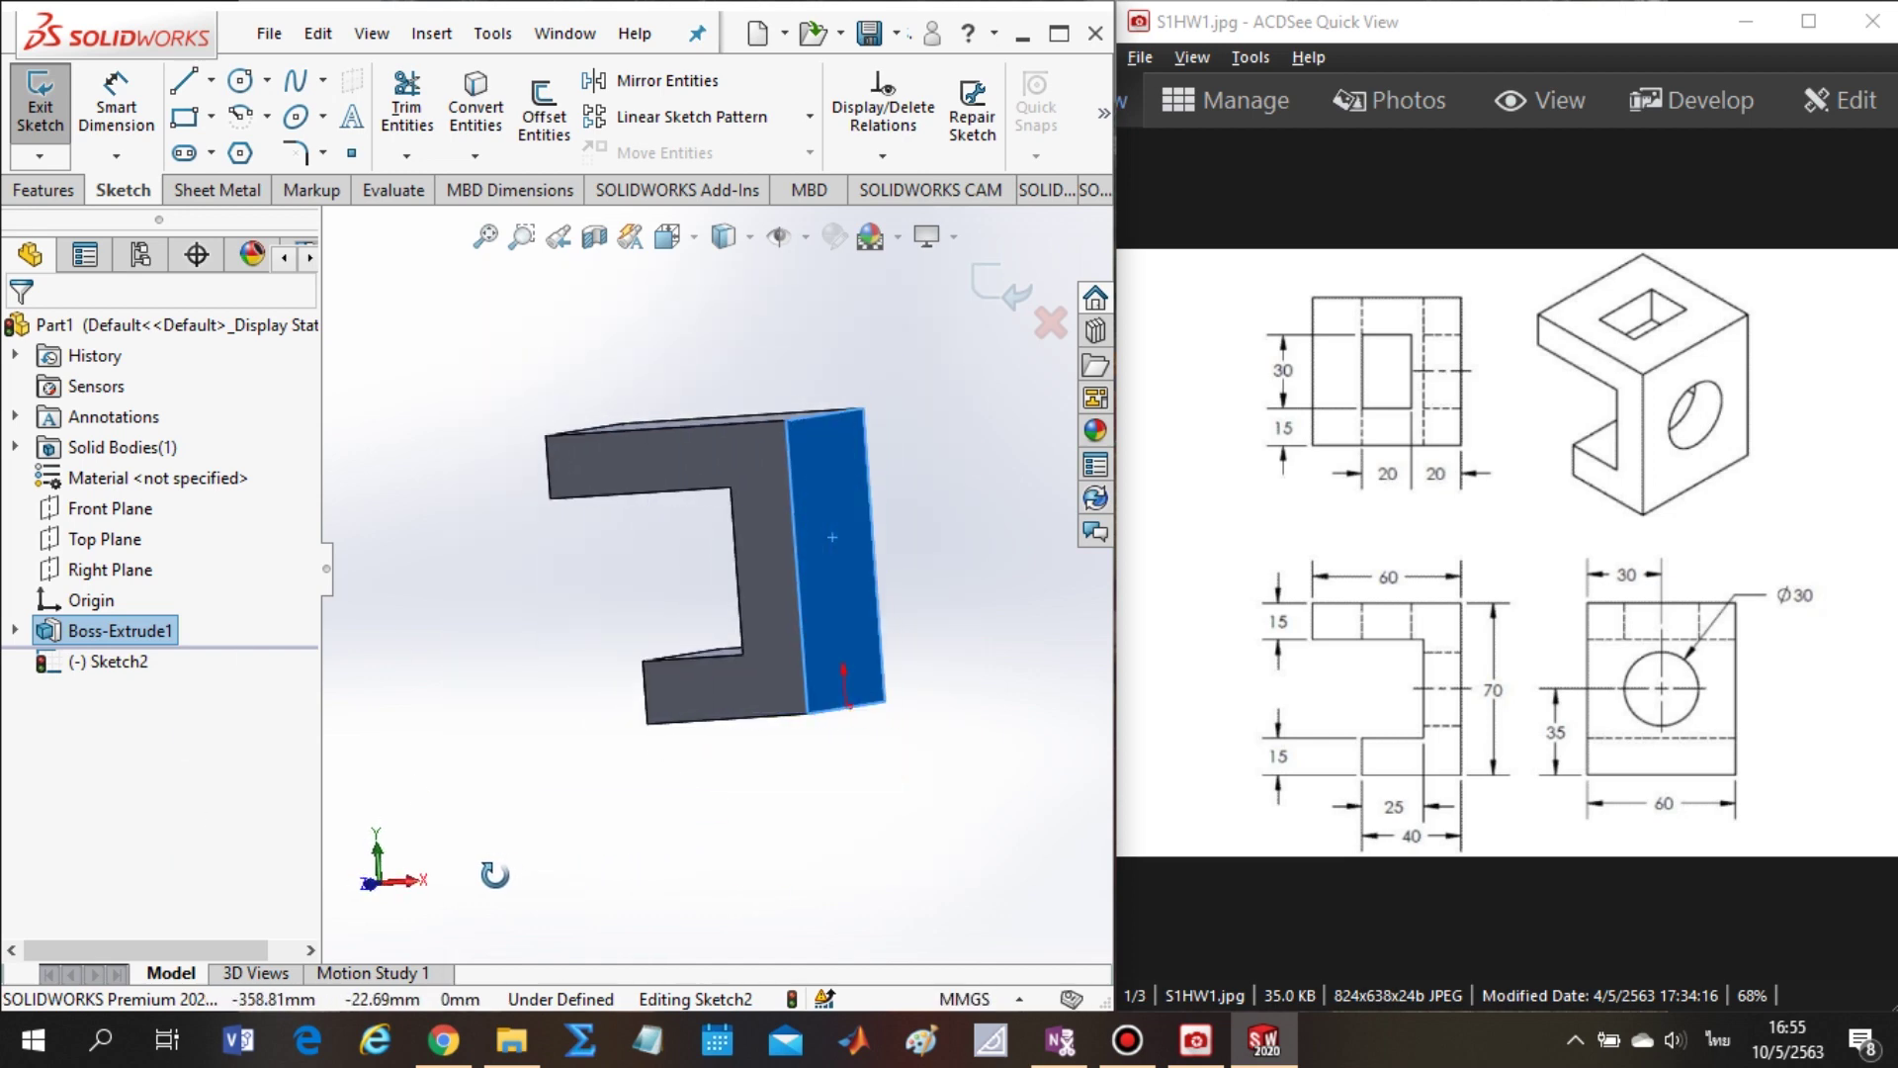
key(space)
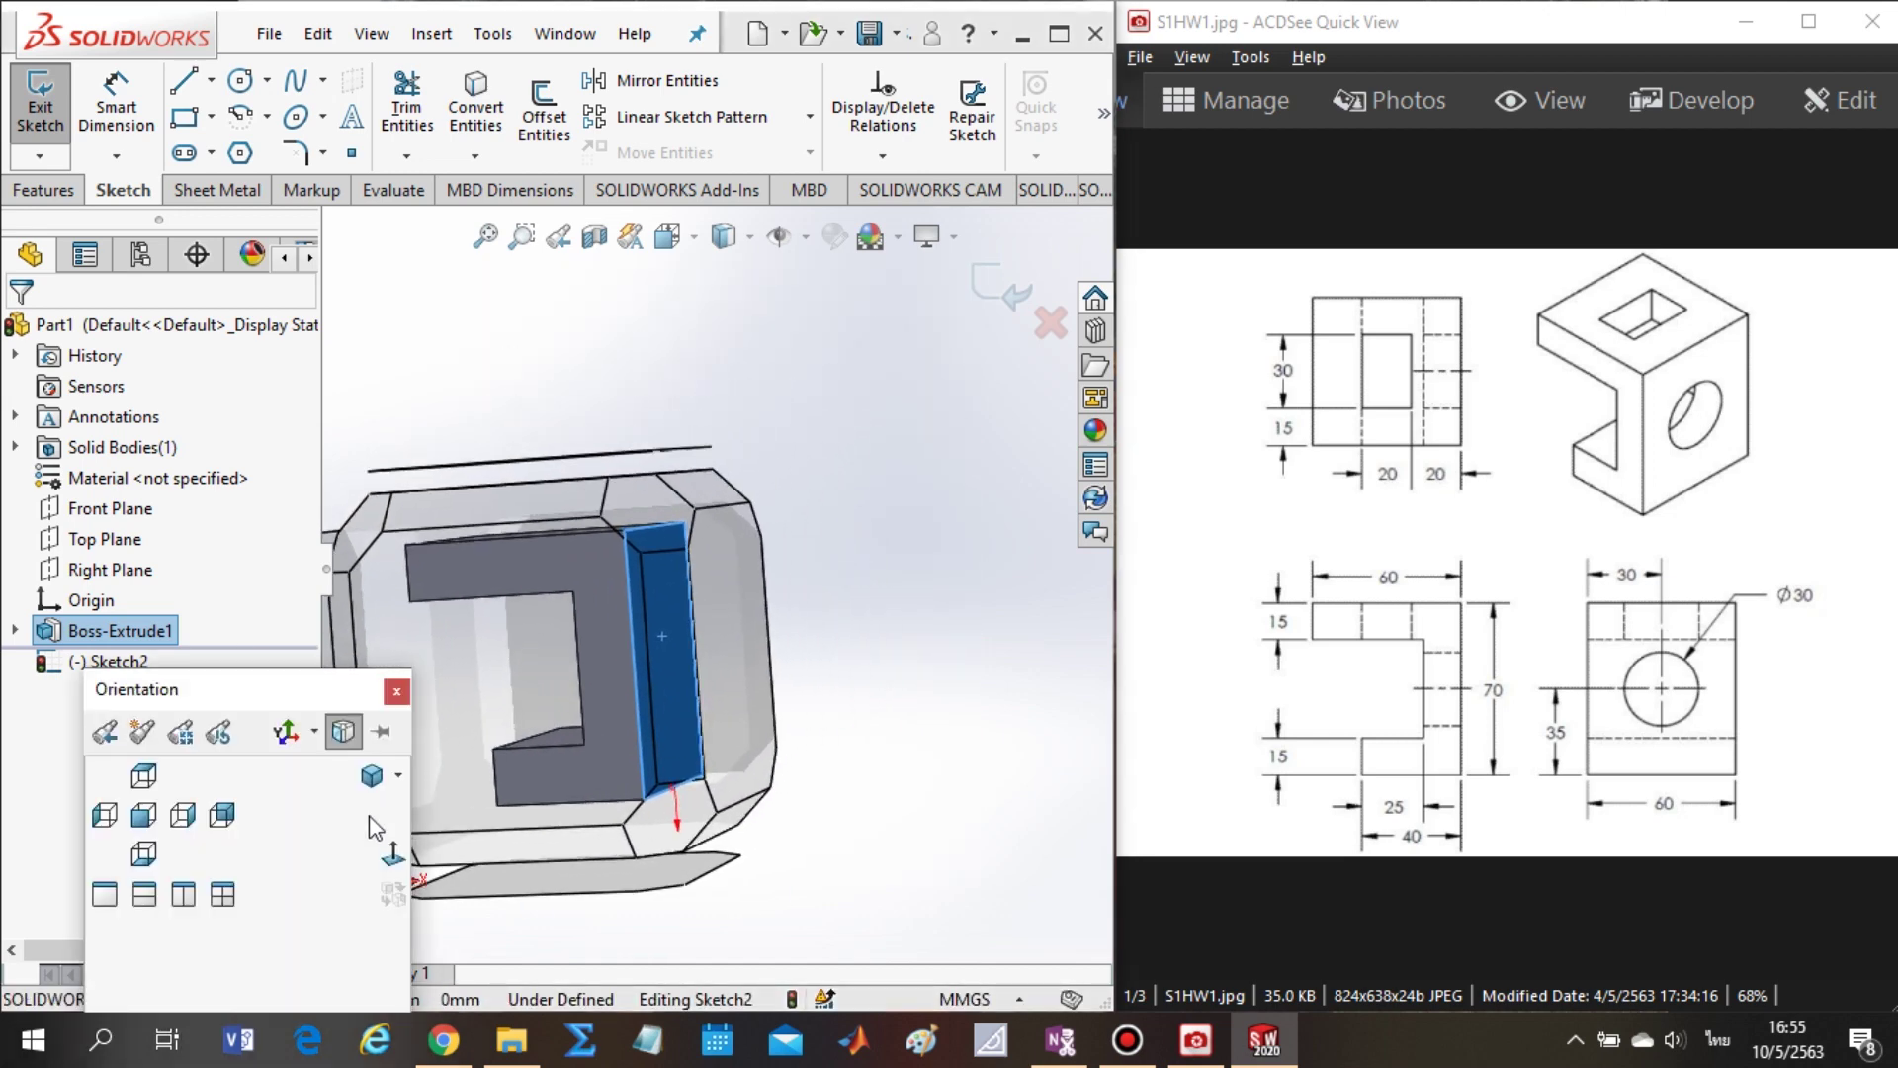
click(393, 853)
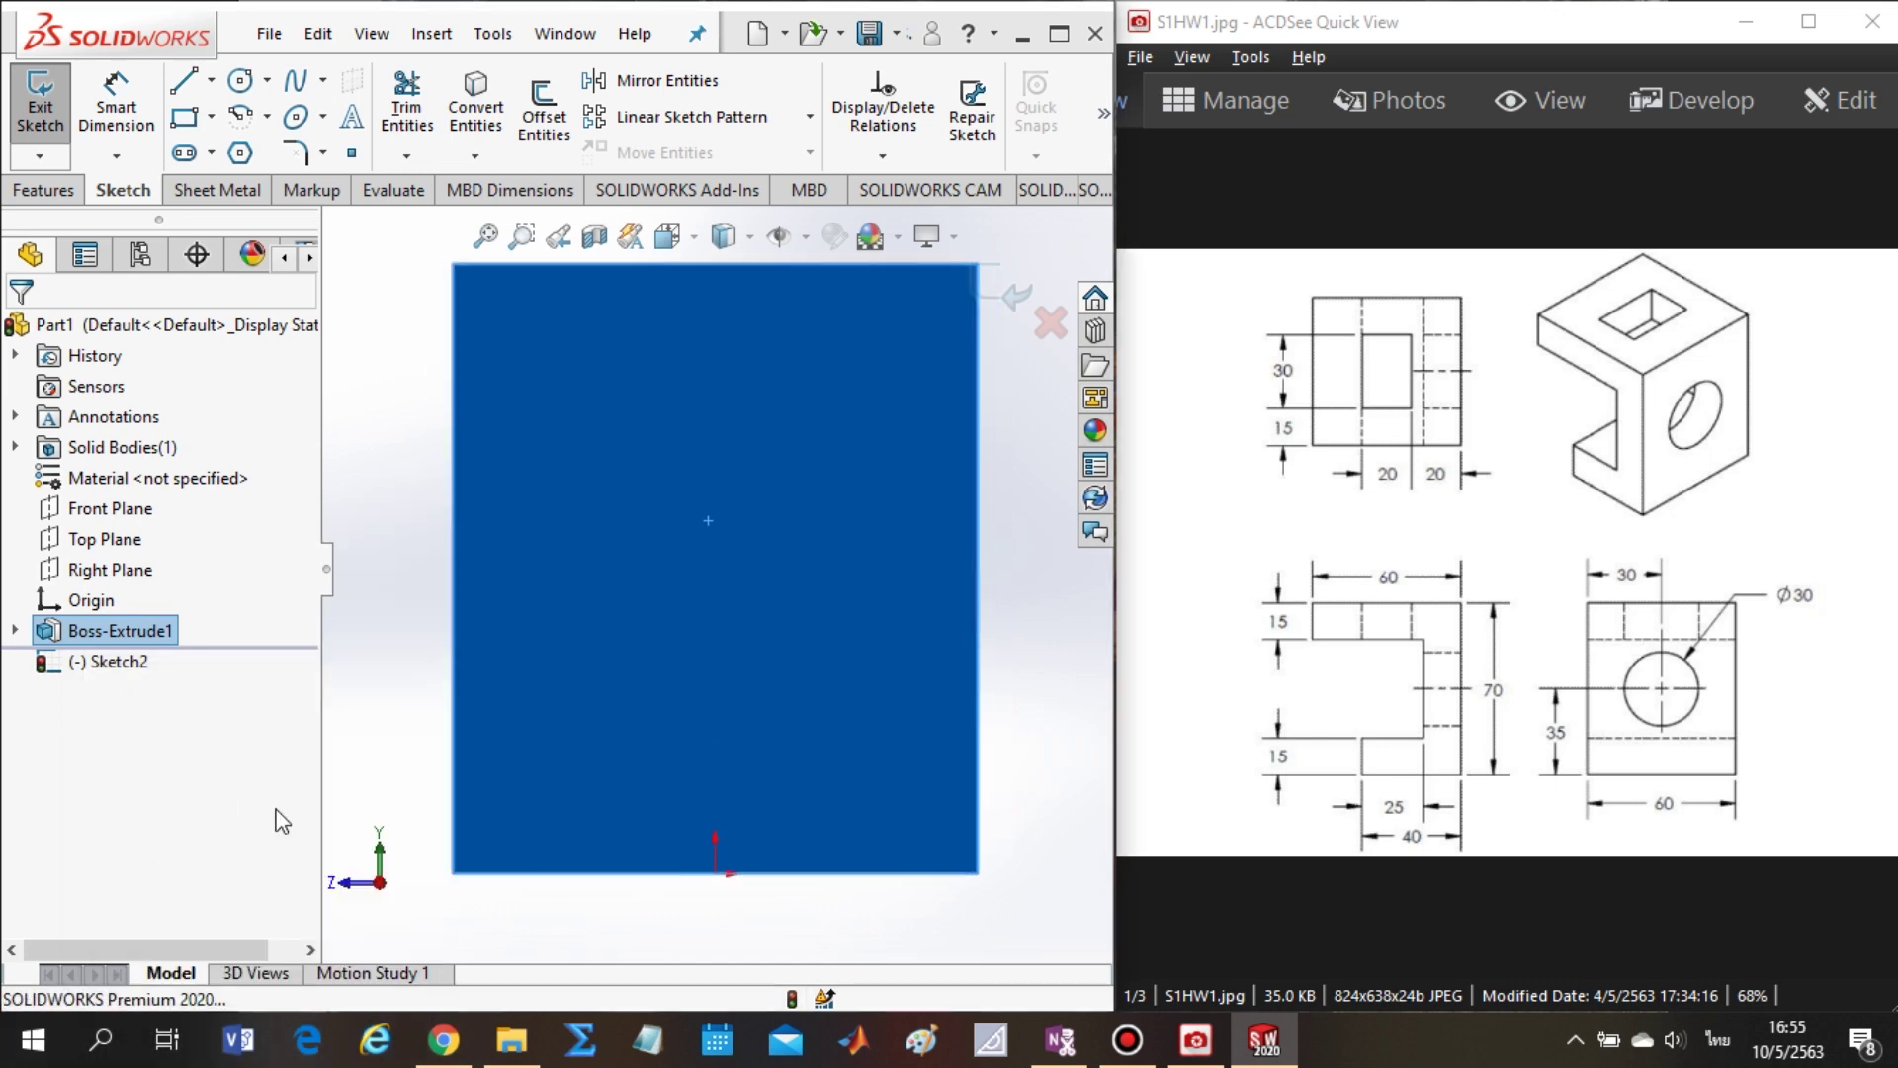
key(space)
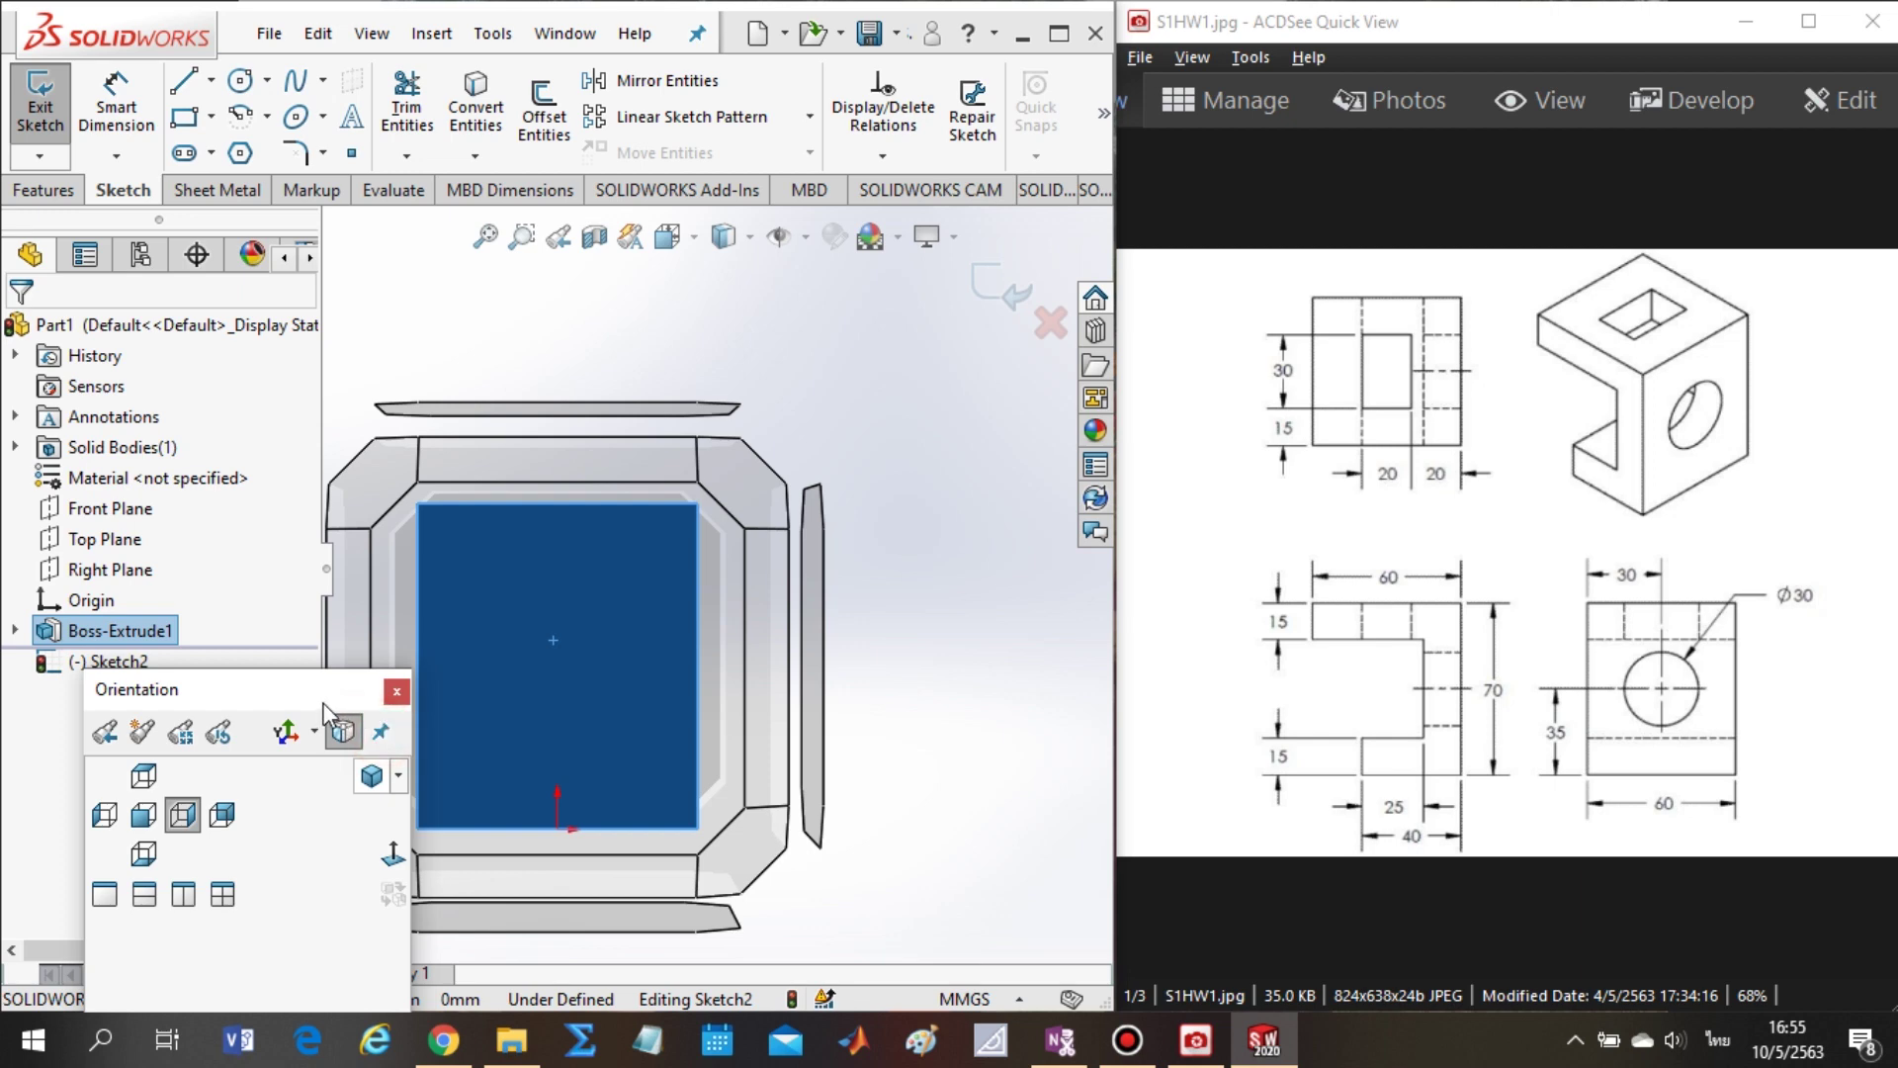
drag(326, 703, 290, 854)
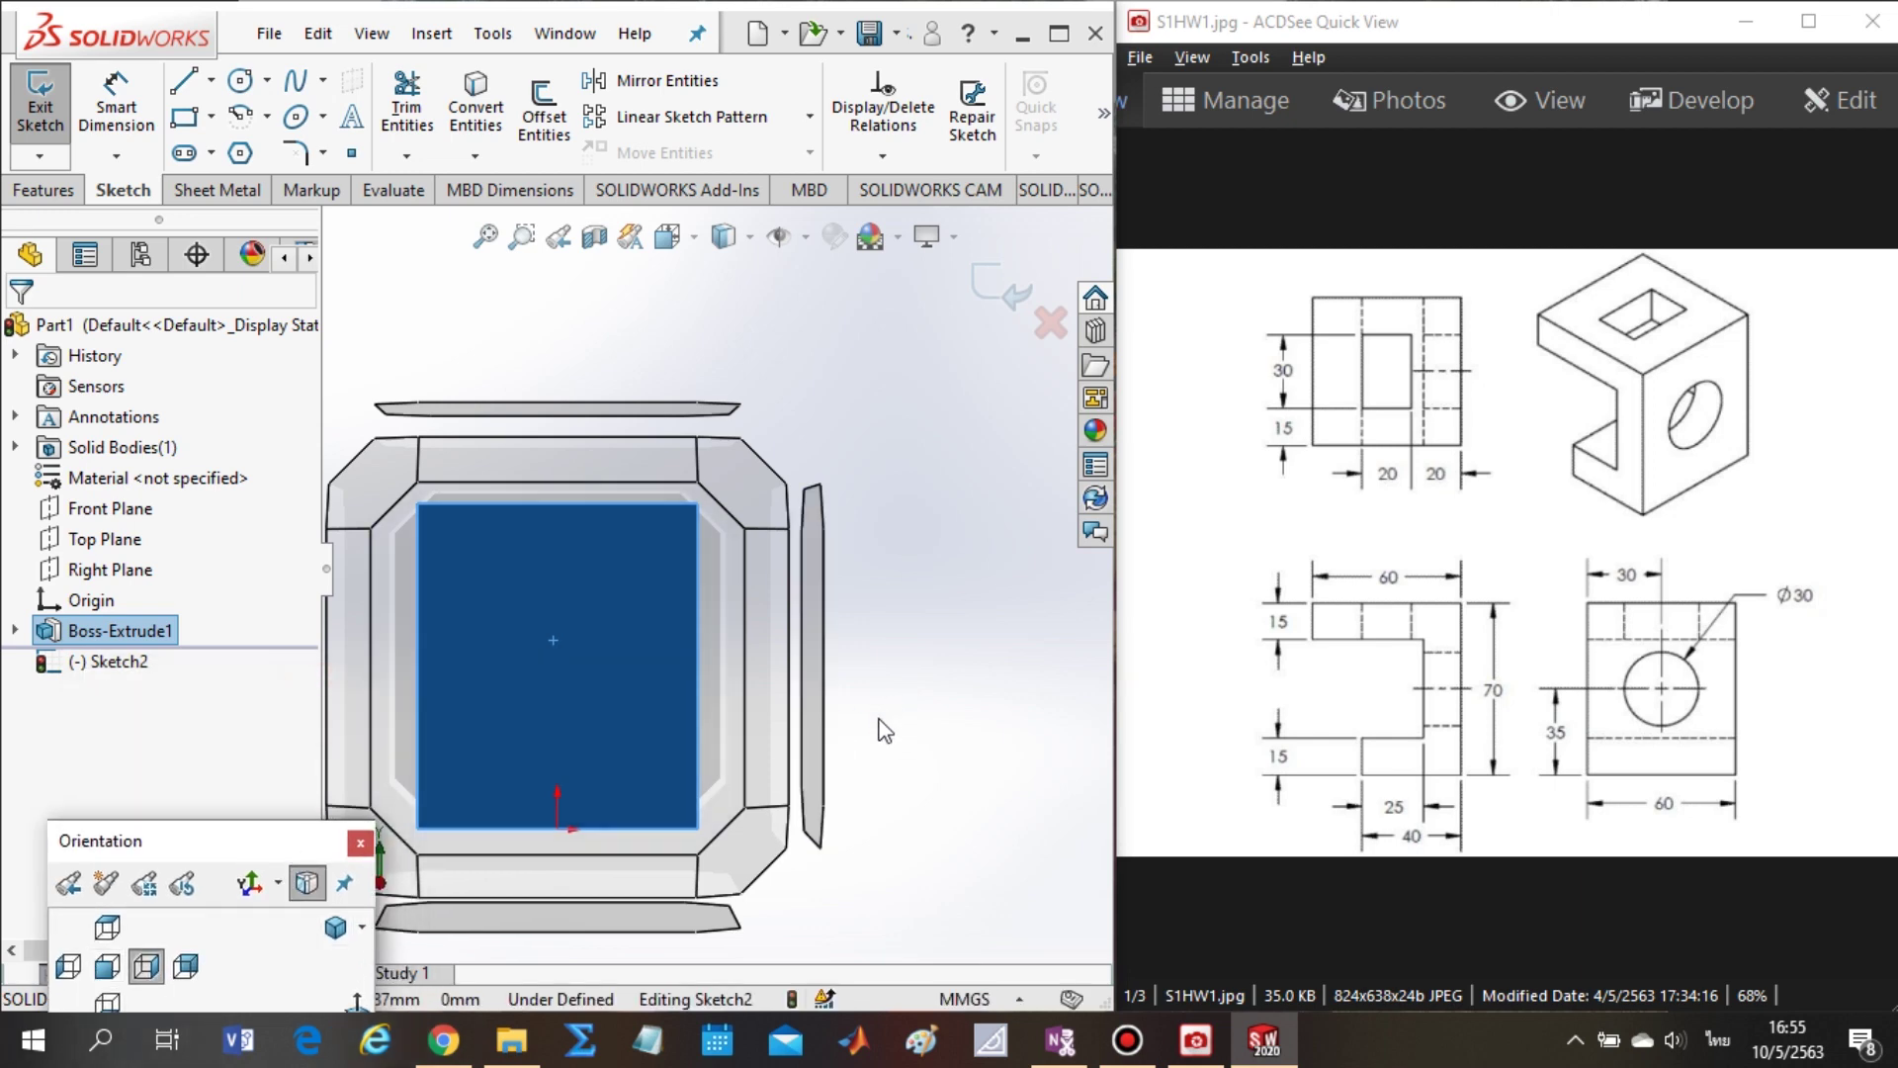
click(489, 679)
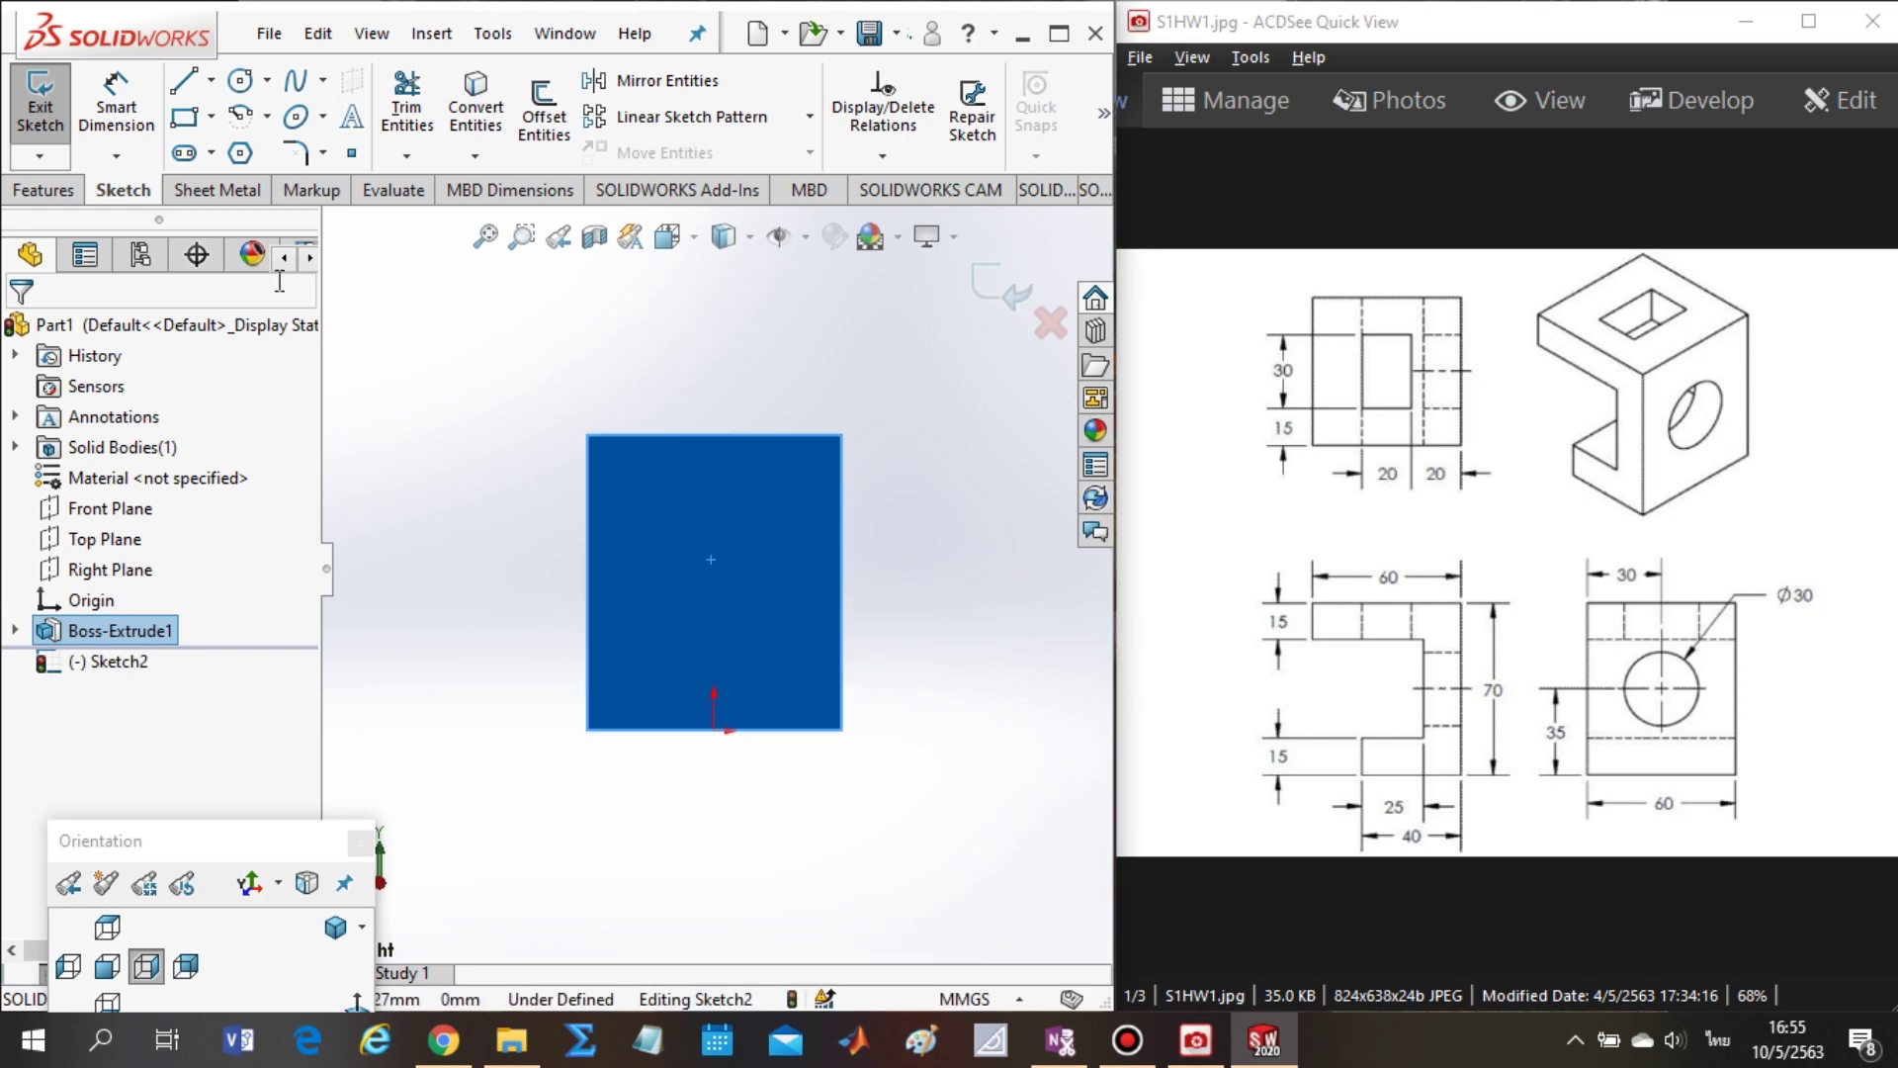
- Activate the Circle tool after a false start and adjust the zoom
click(241, 85)
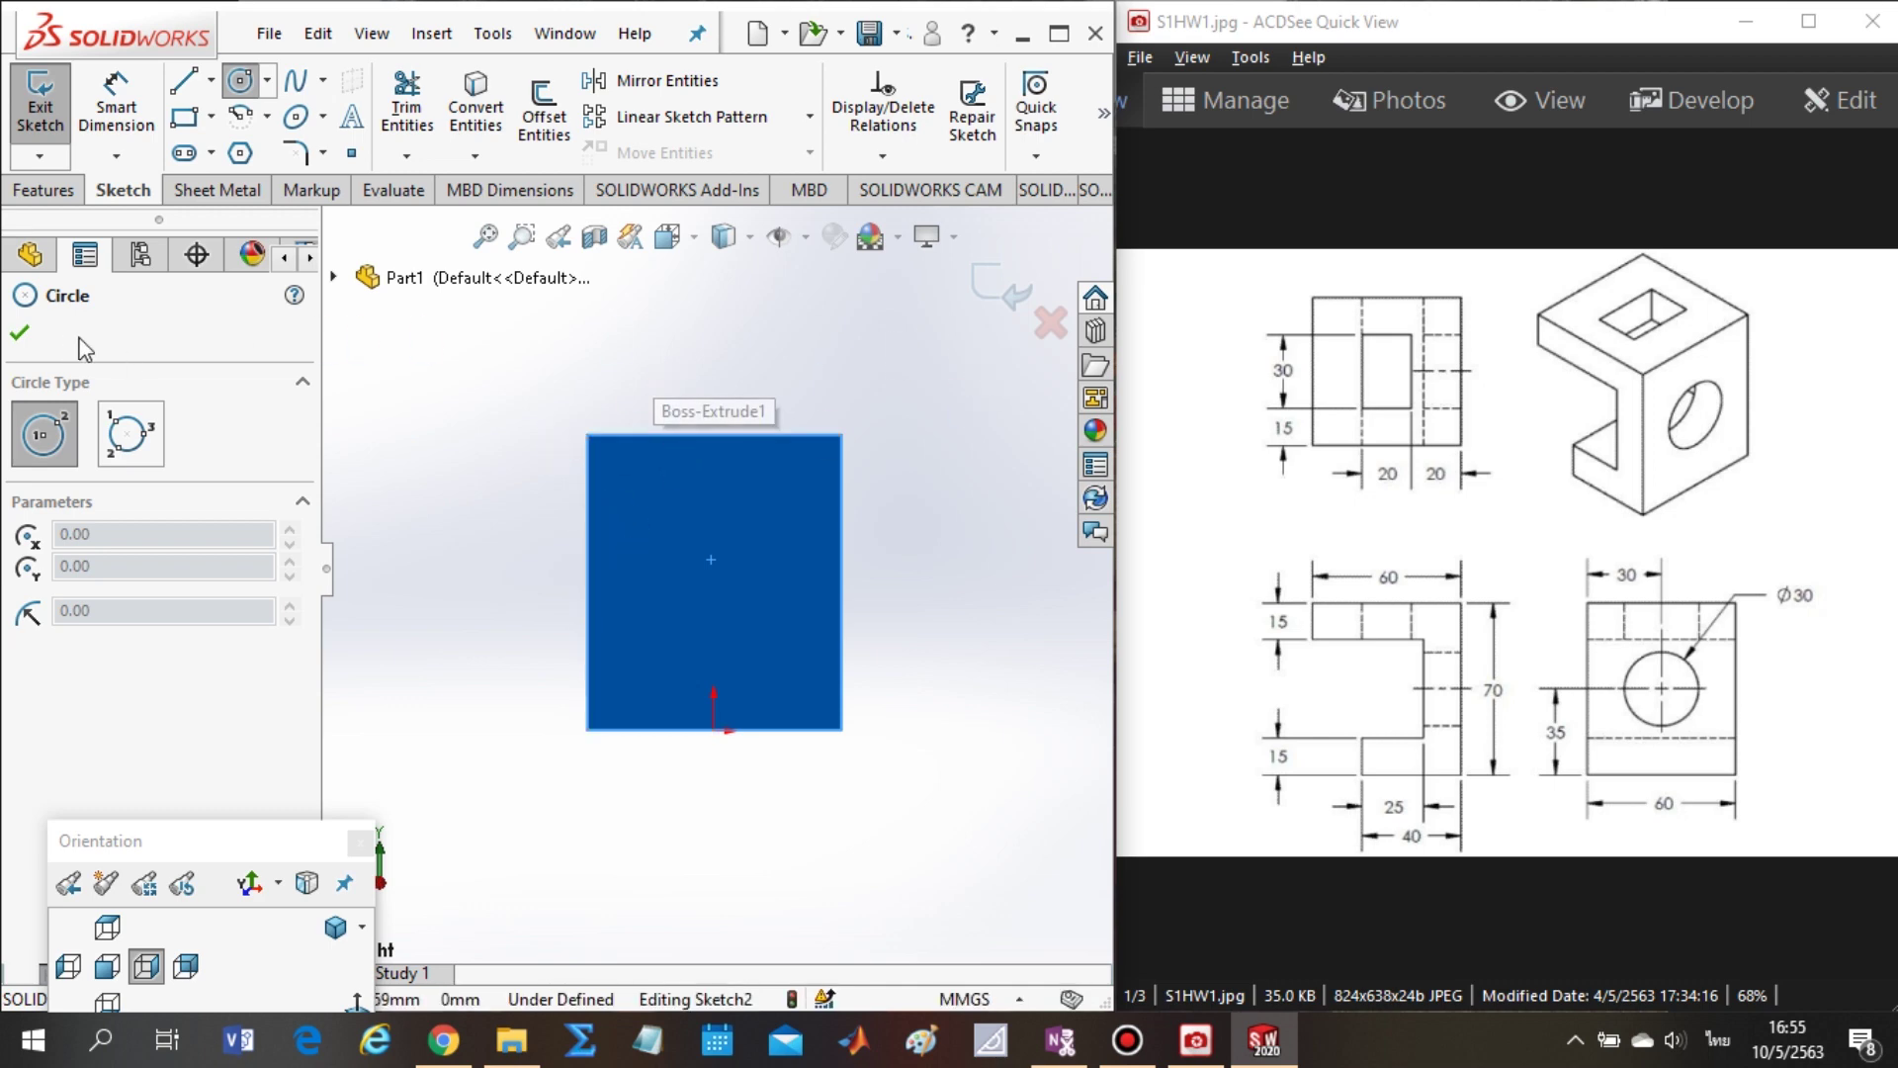
click(29, 330)
click(392, 409)
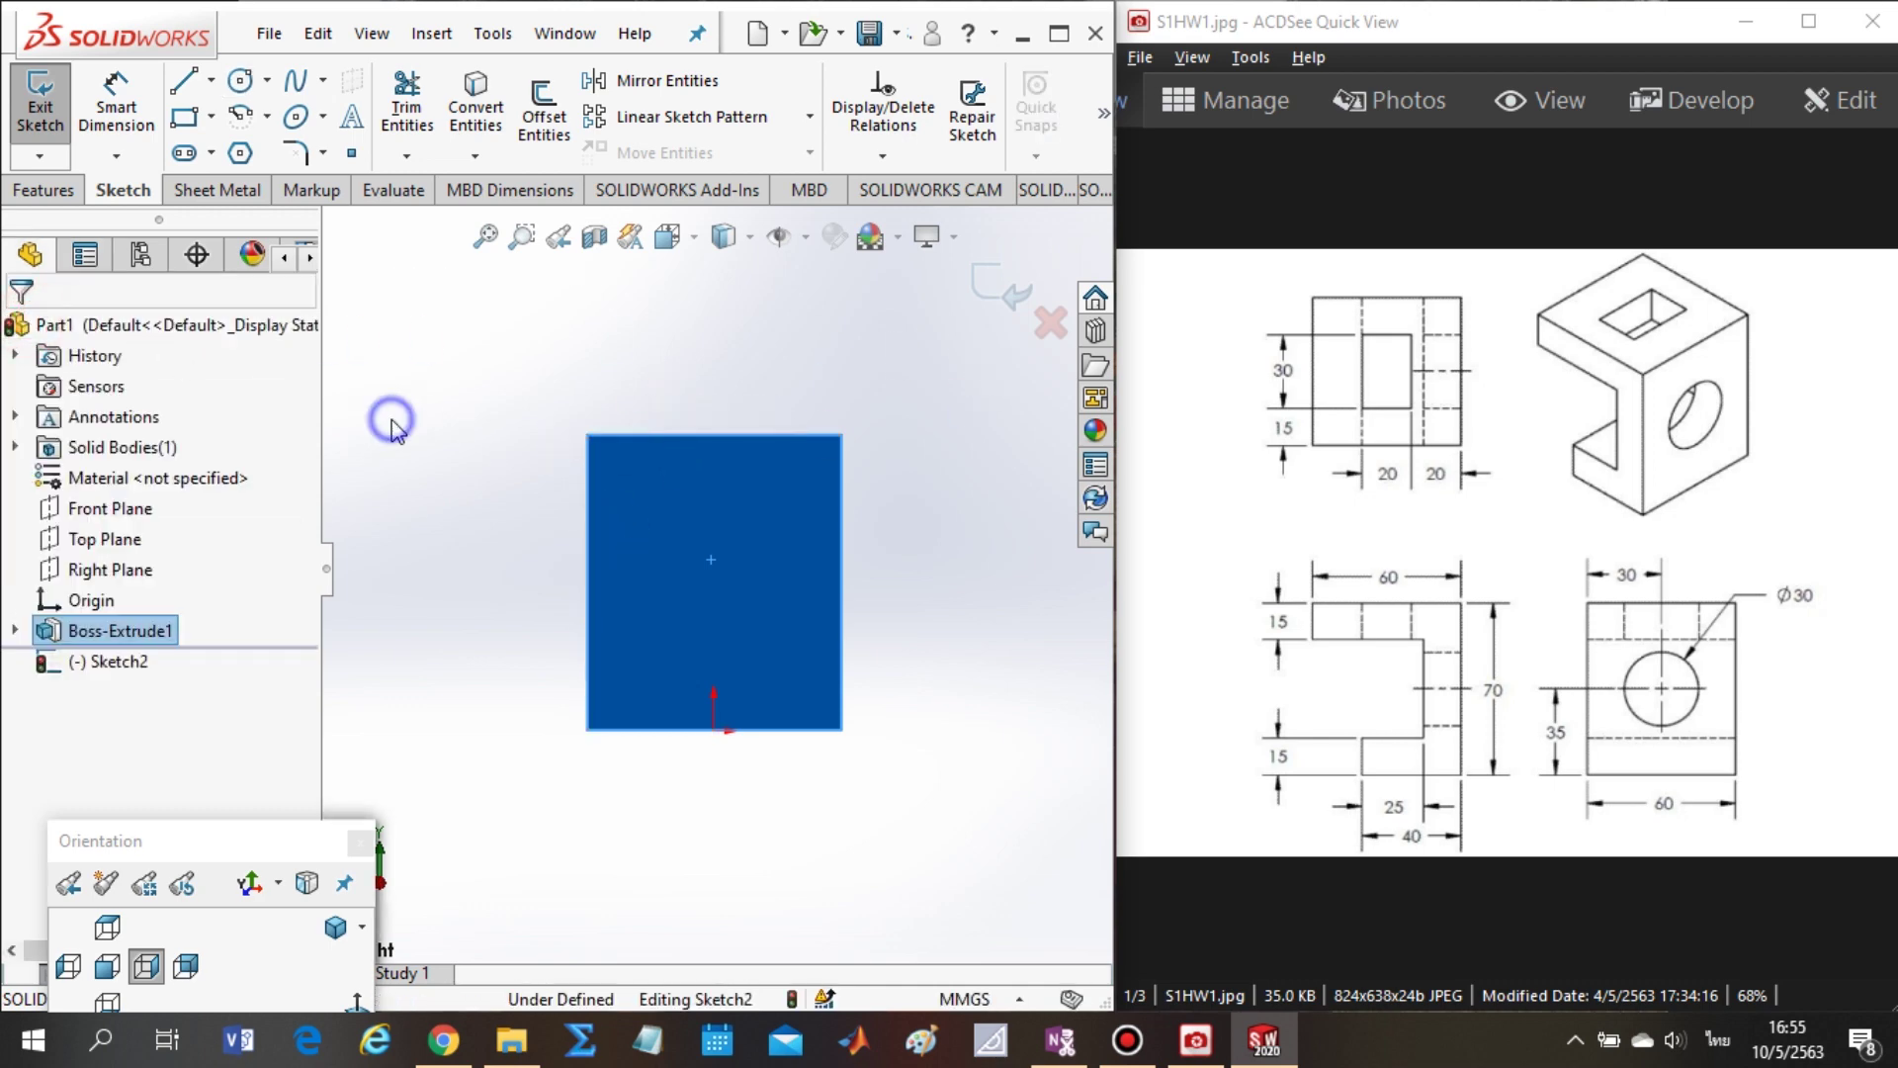
right_drag(415, 432, 454, 433)
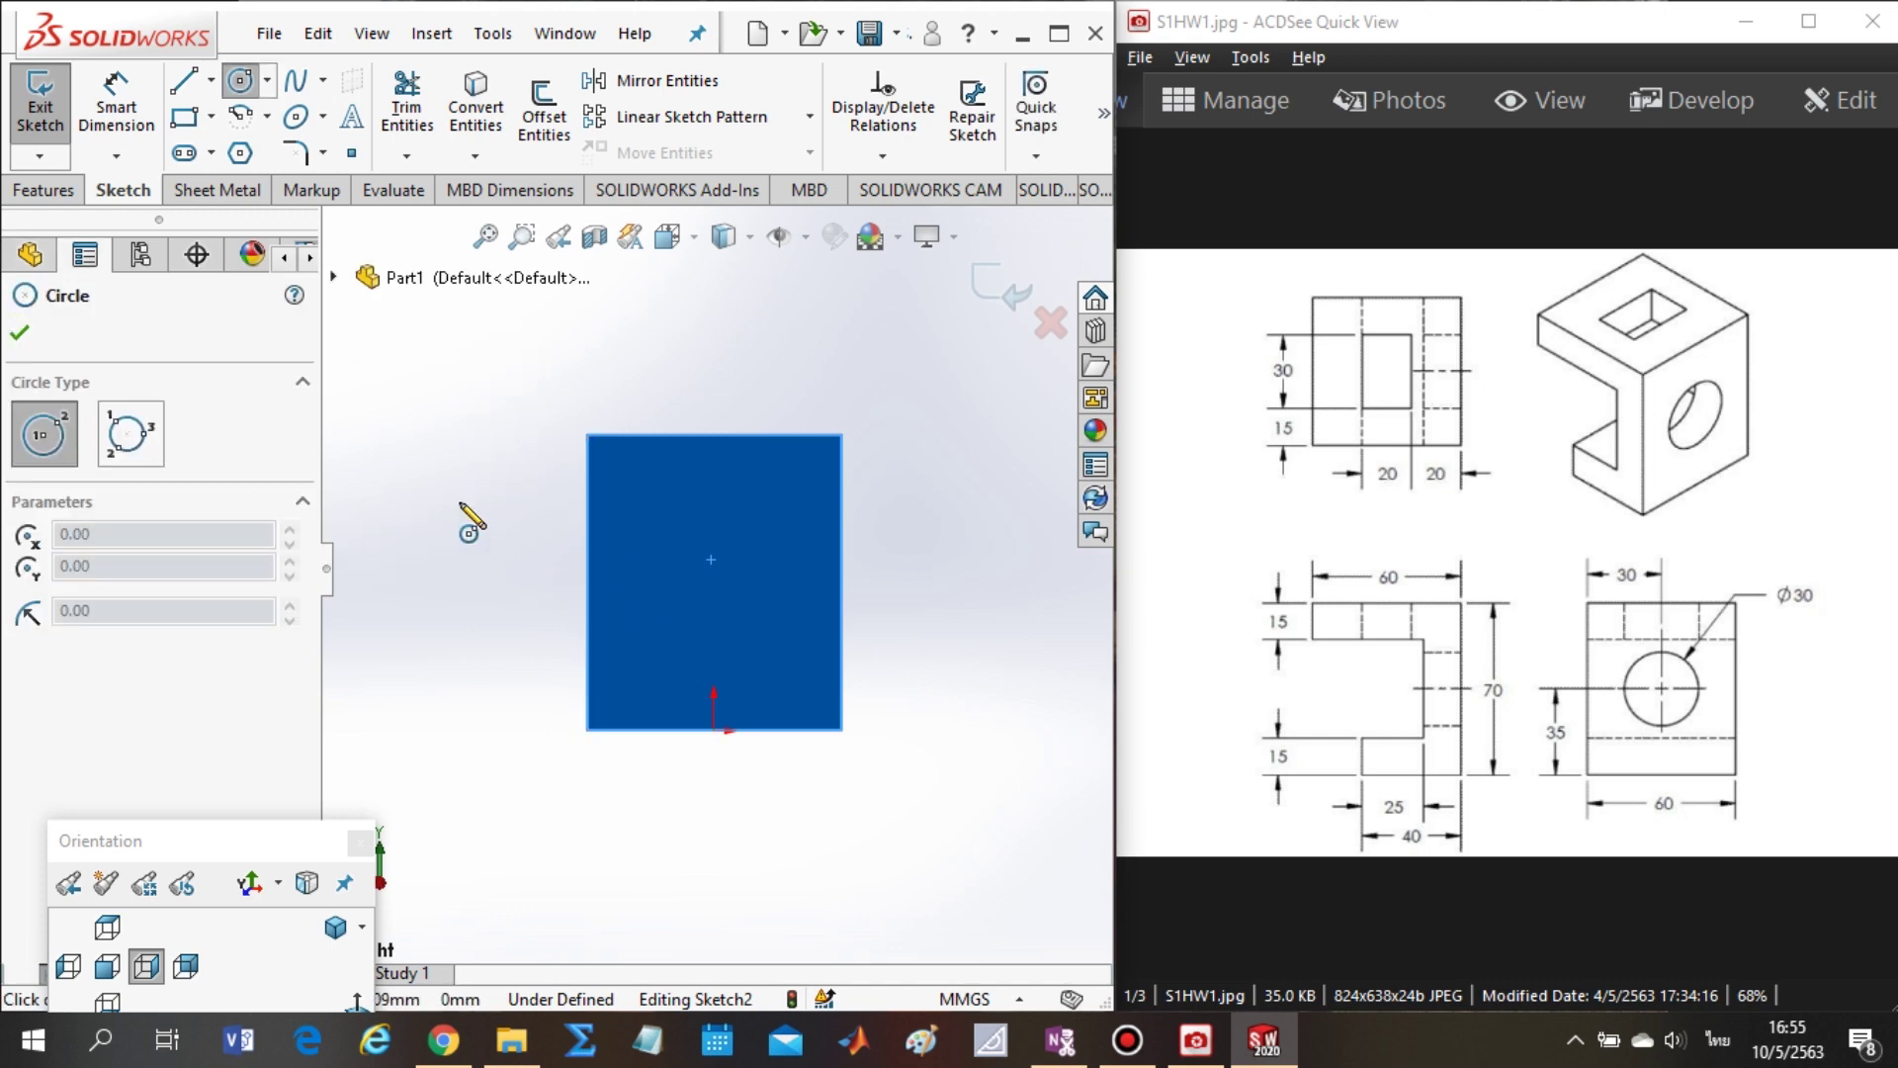
mouse_move(459, 502)
right_down()
mouse_move(484, 573)
mouse_move(391, 526)
mouse_move(475, 509)
right_up()
scroll(767, 569, down, 2)
scroll(761, 697, down, 2)
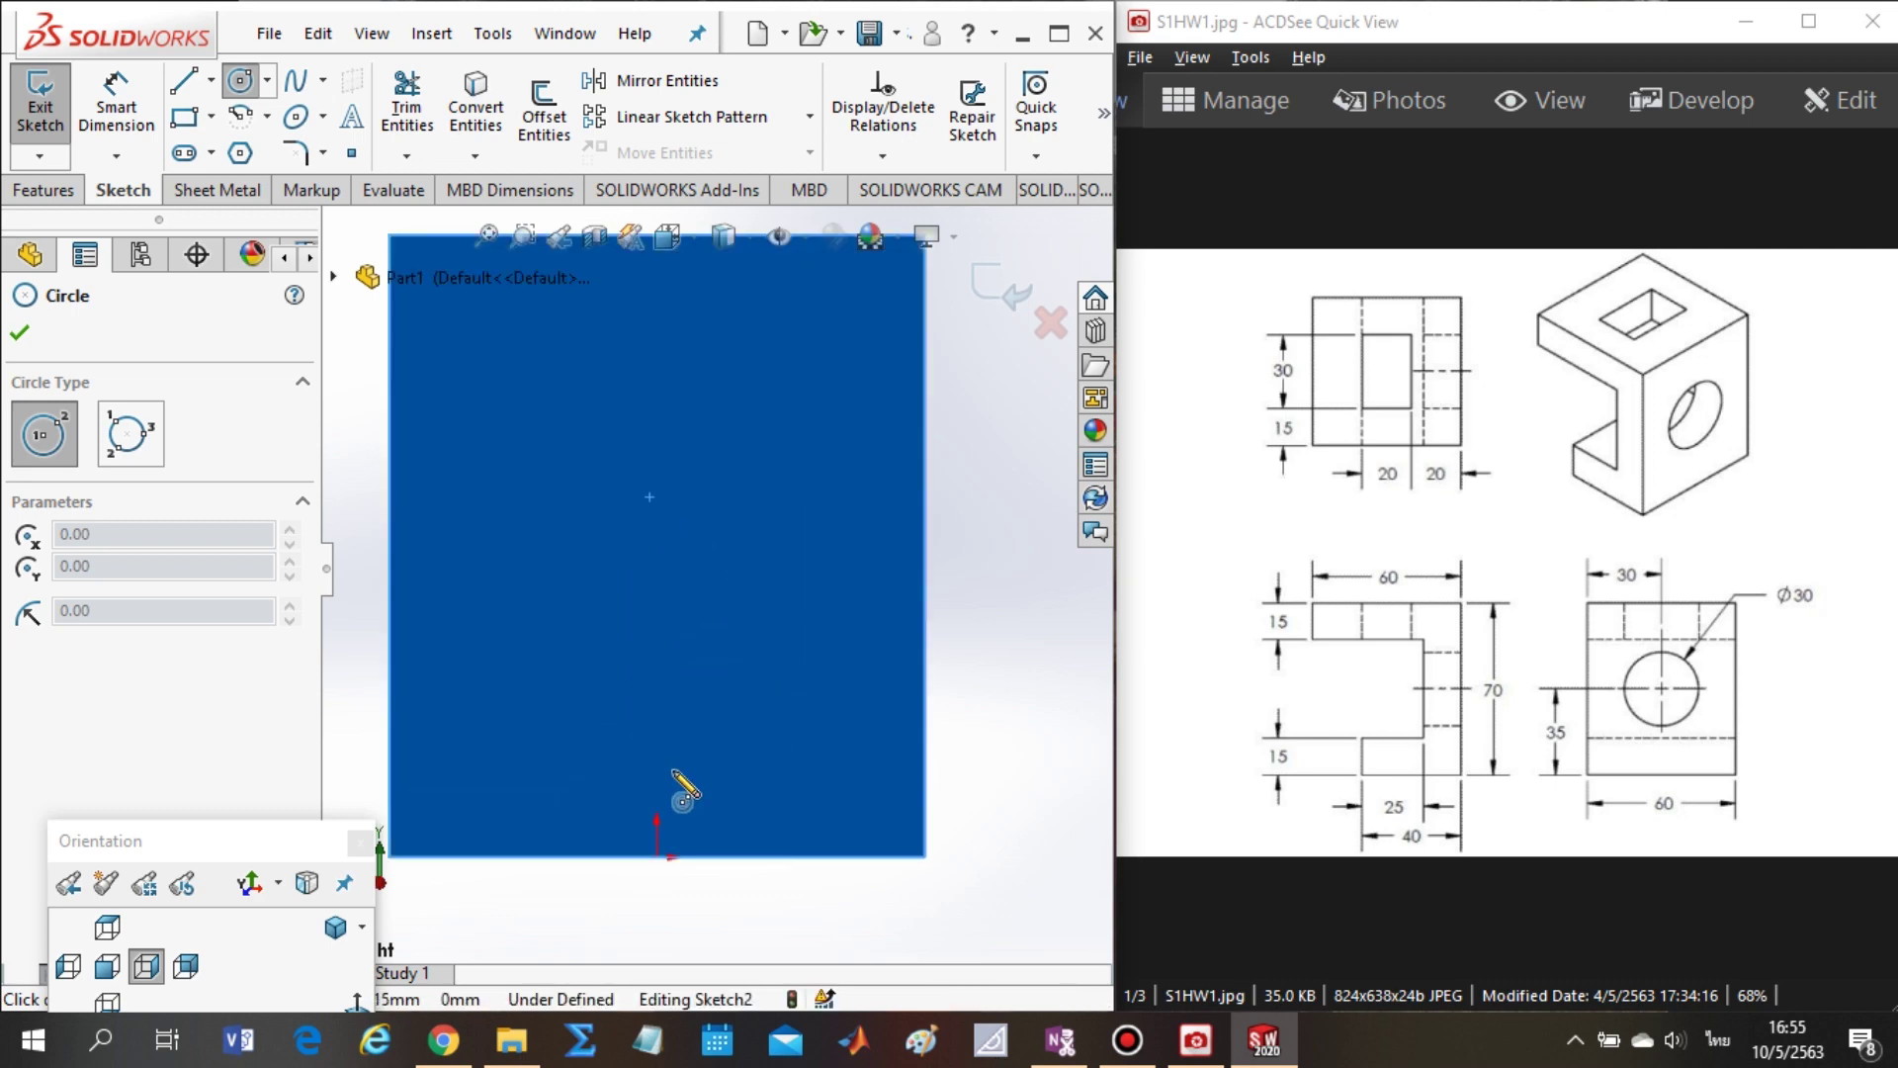
scroll(669, 775, up, 1)
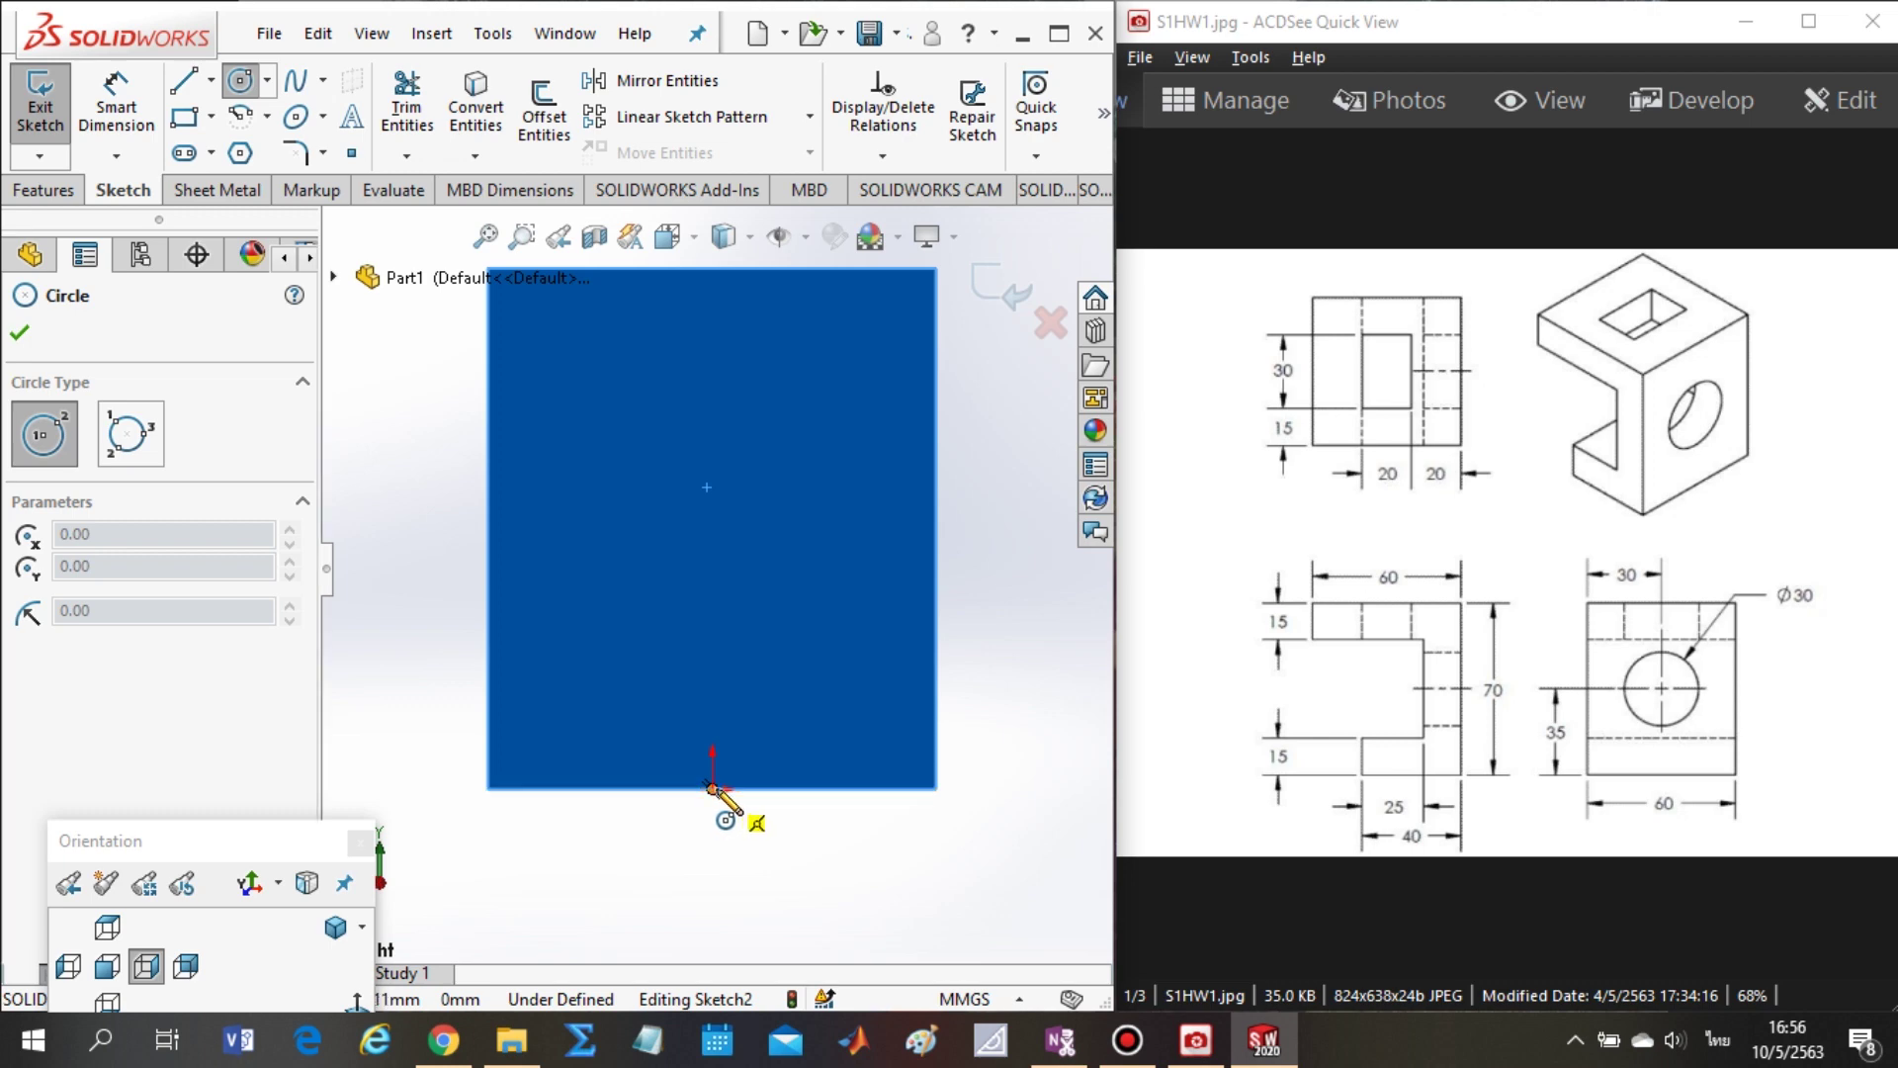
scroll(714, 786, down, 3)
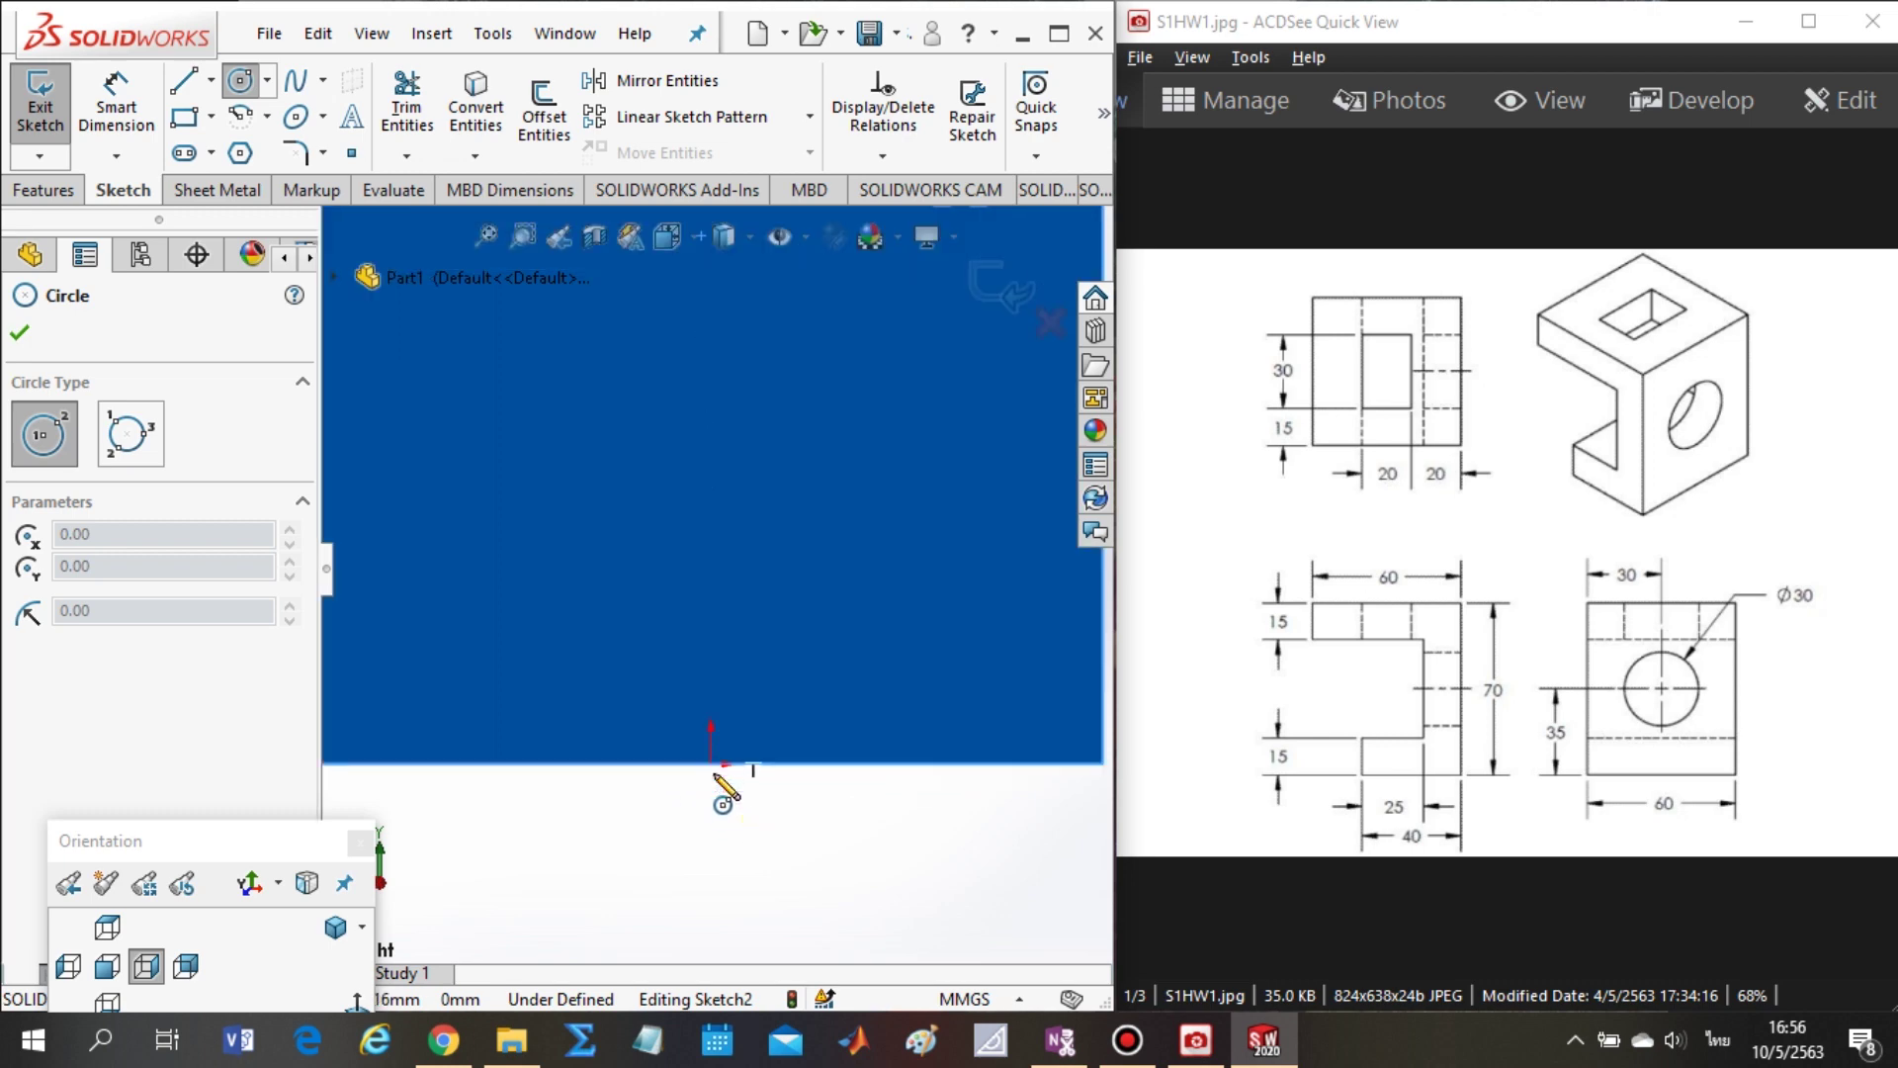
scroll(721, 761, up, 2)
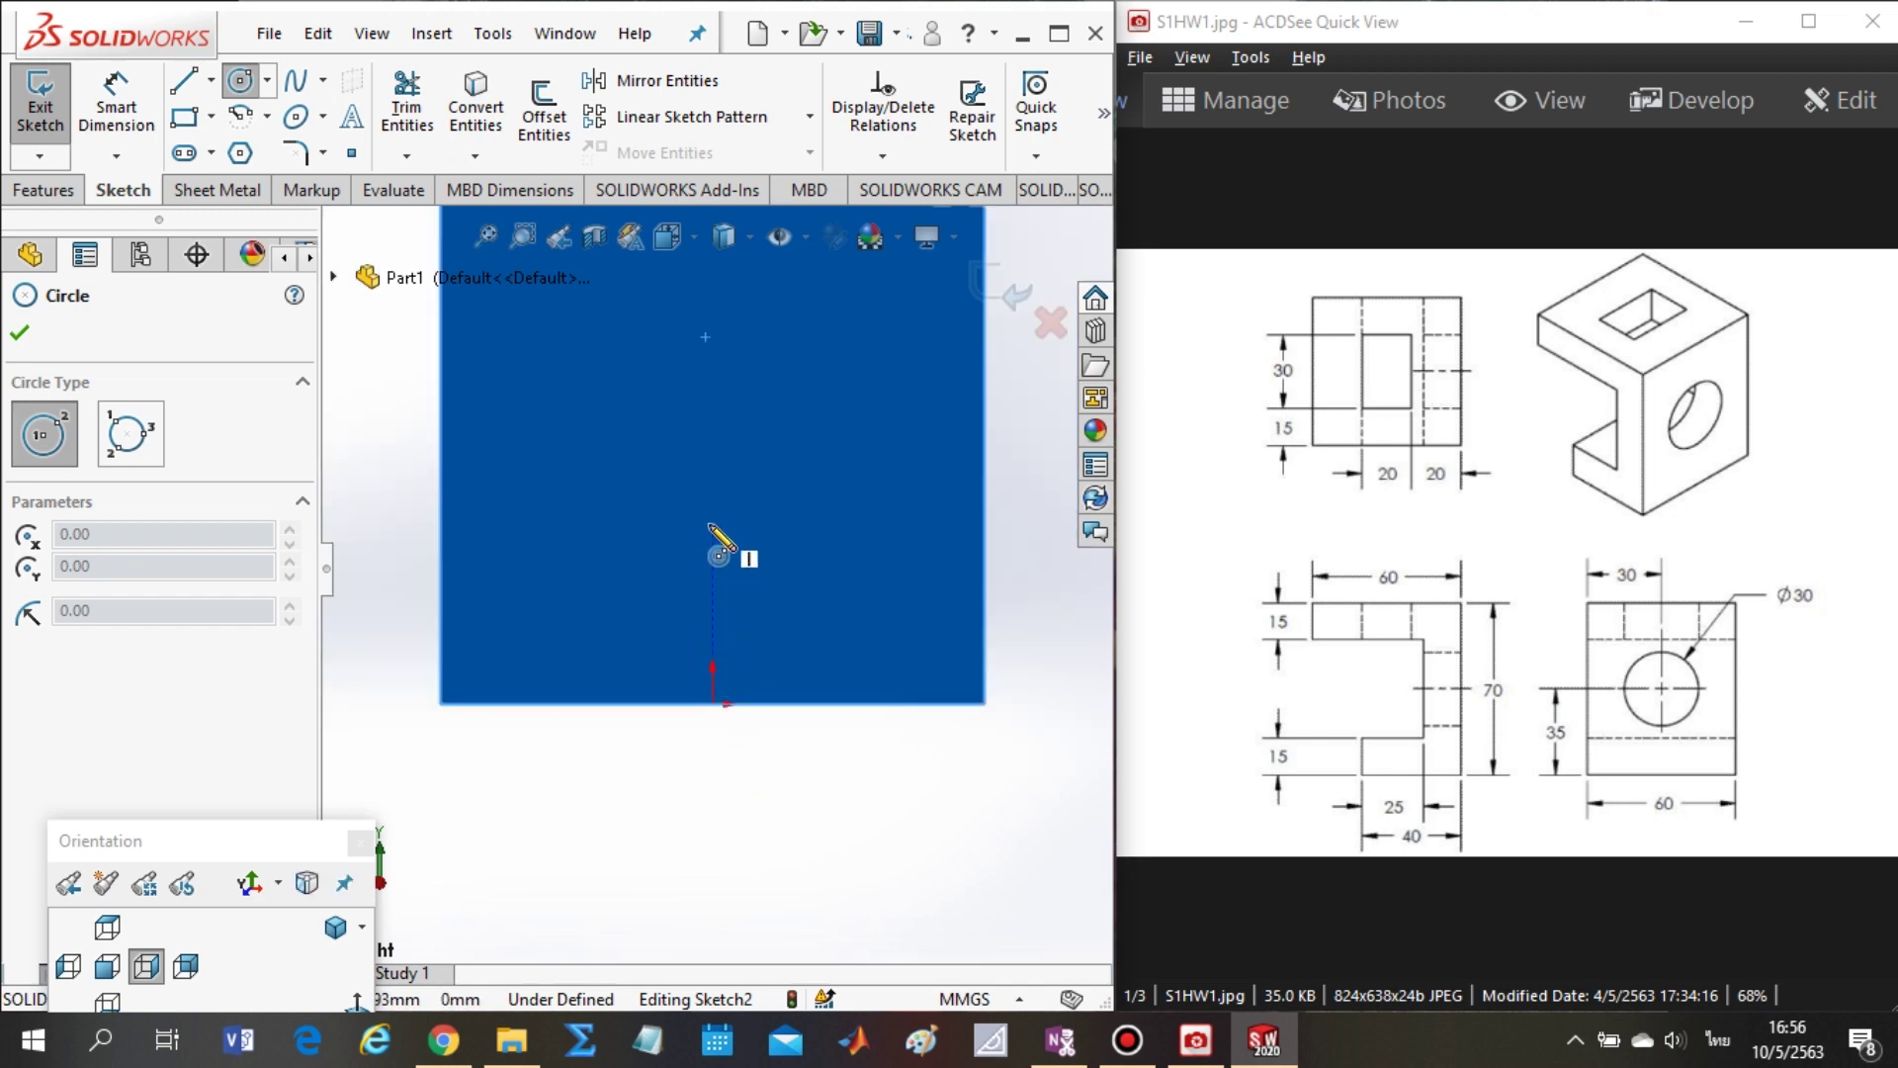
scroll(722, 505, up, 1)
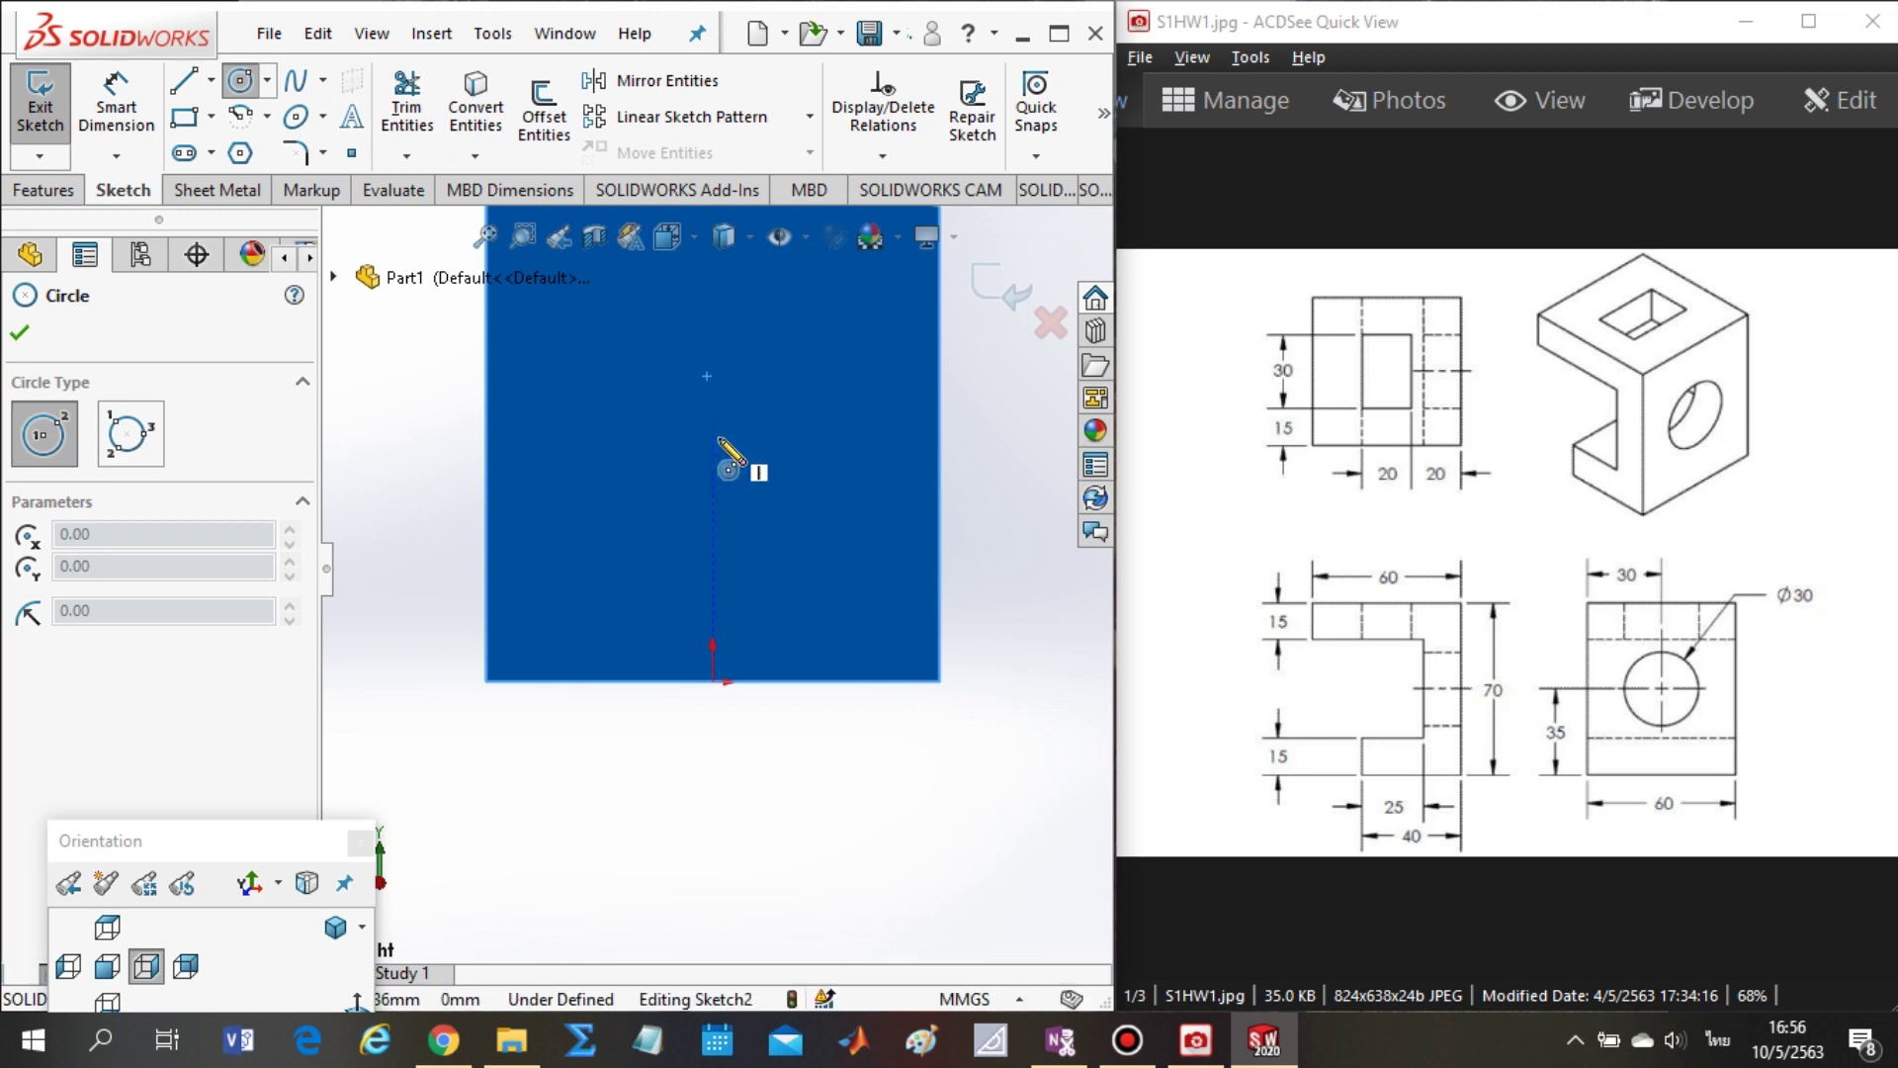
- Draw a circle centred on the vertical inference line directly above the origin
click(719, 447)
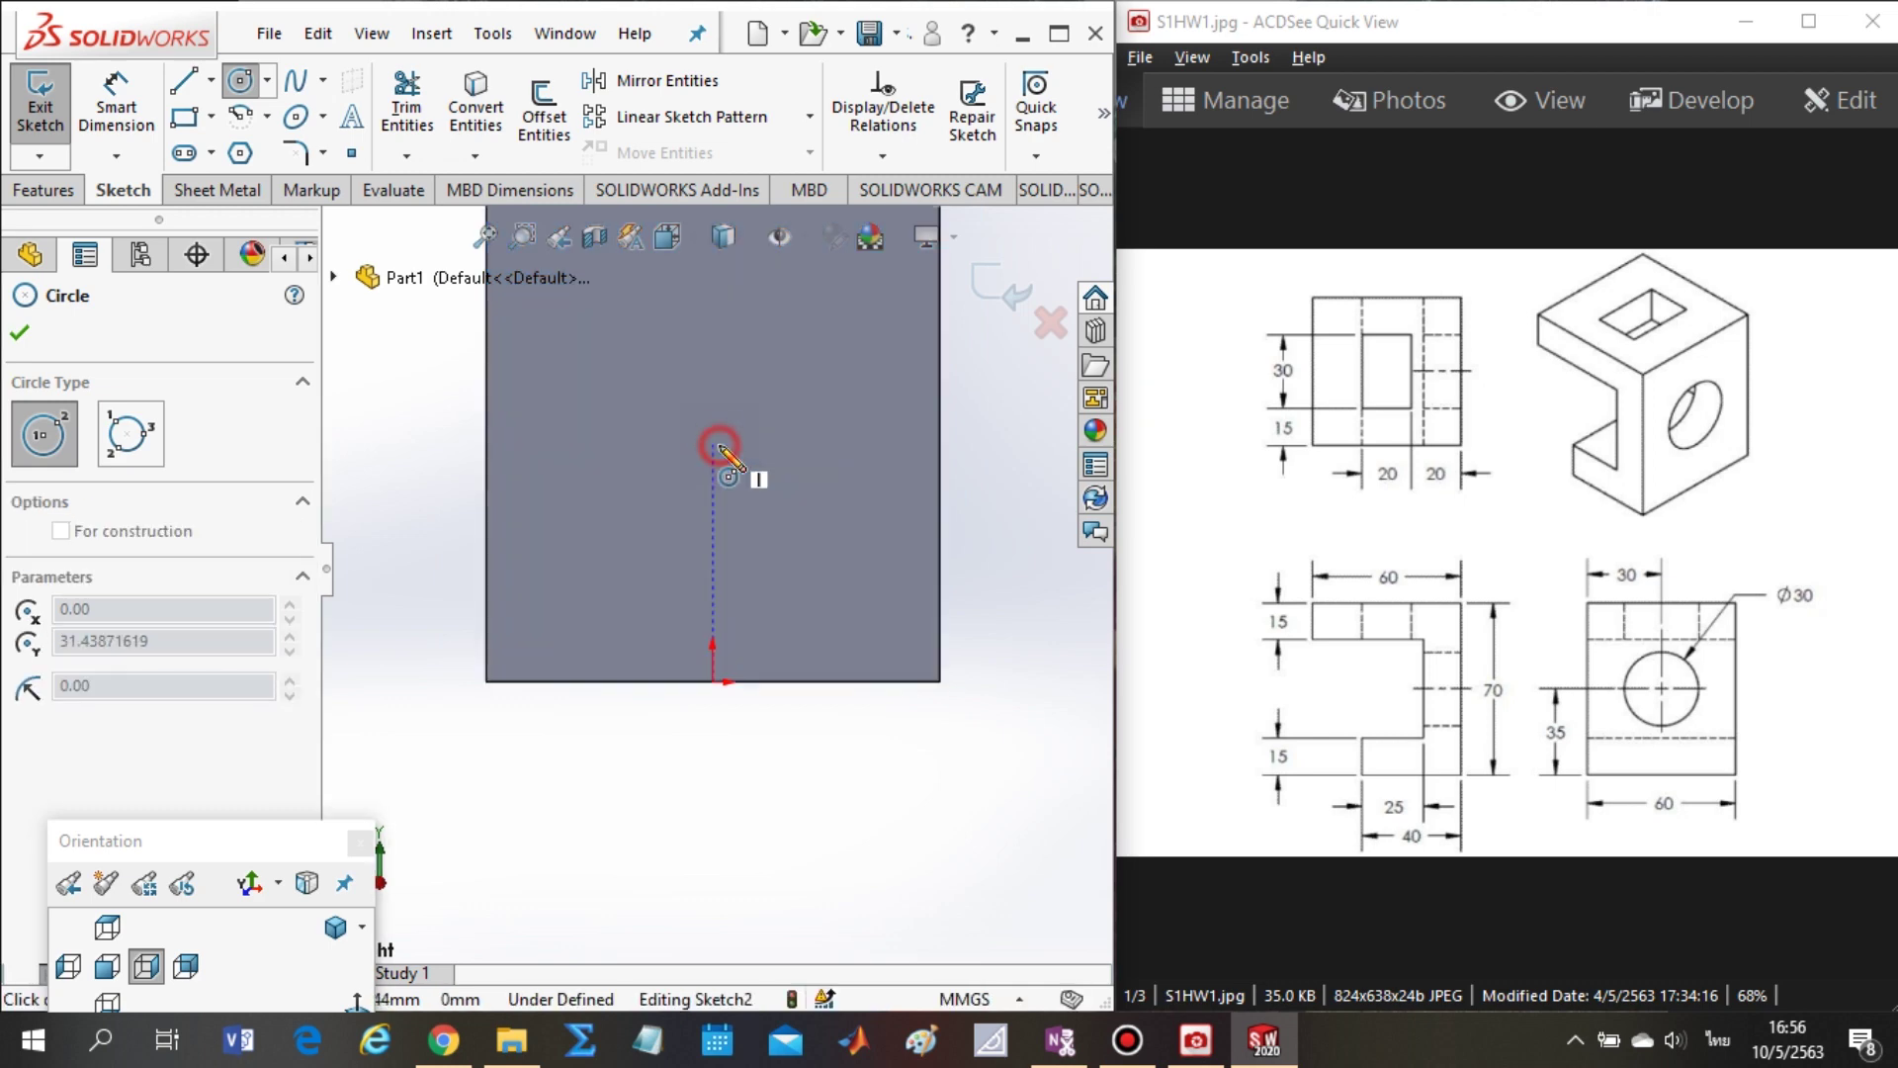
click(803, 374)
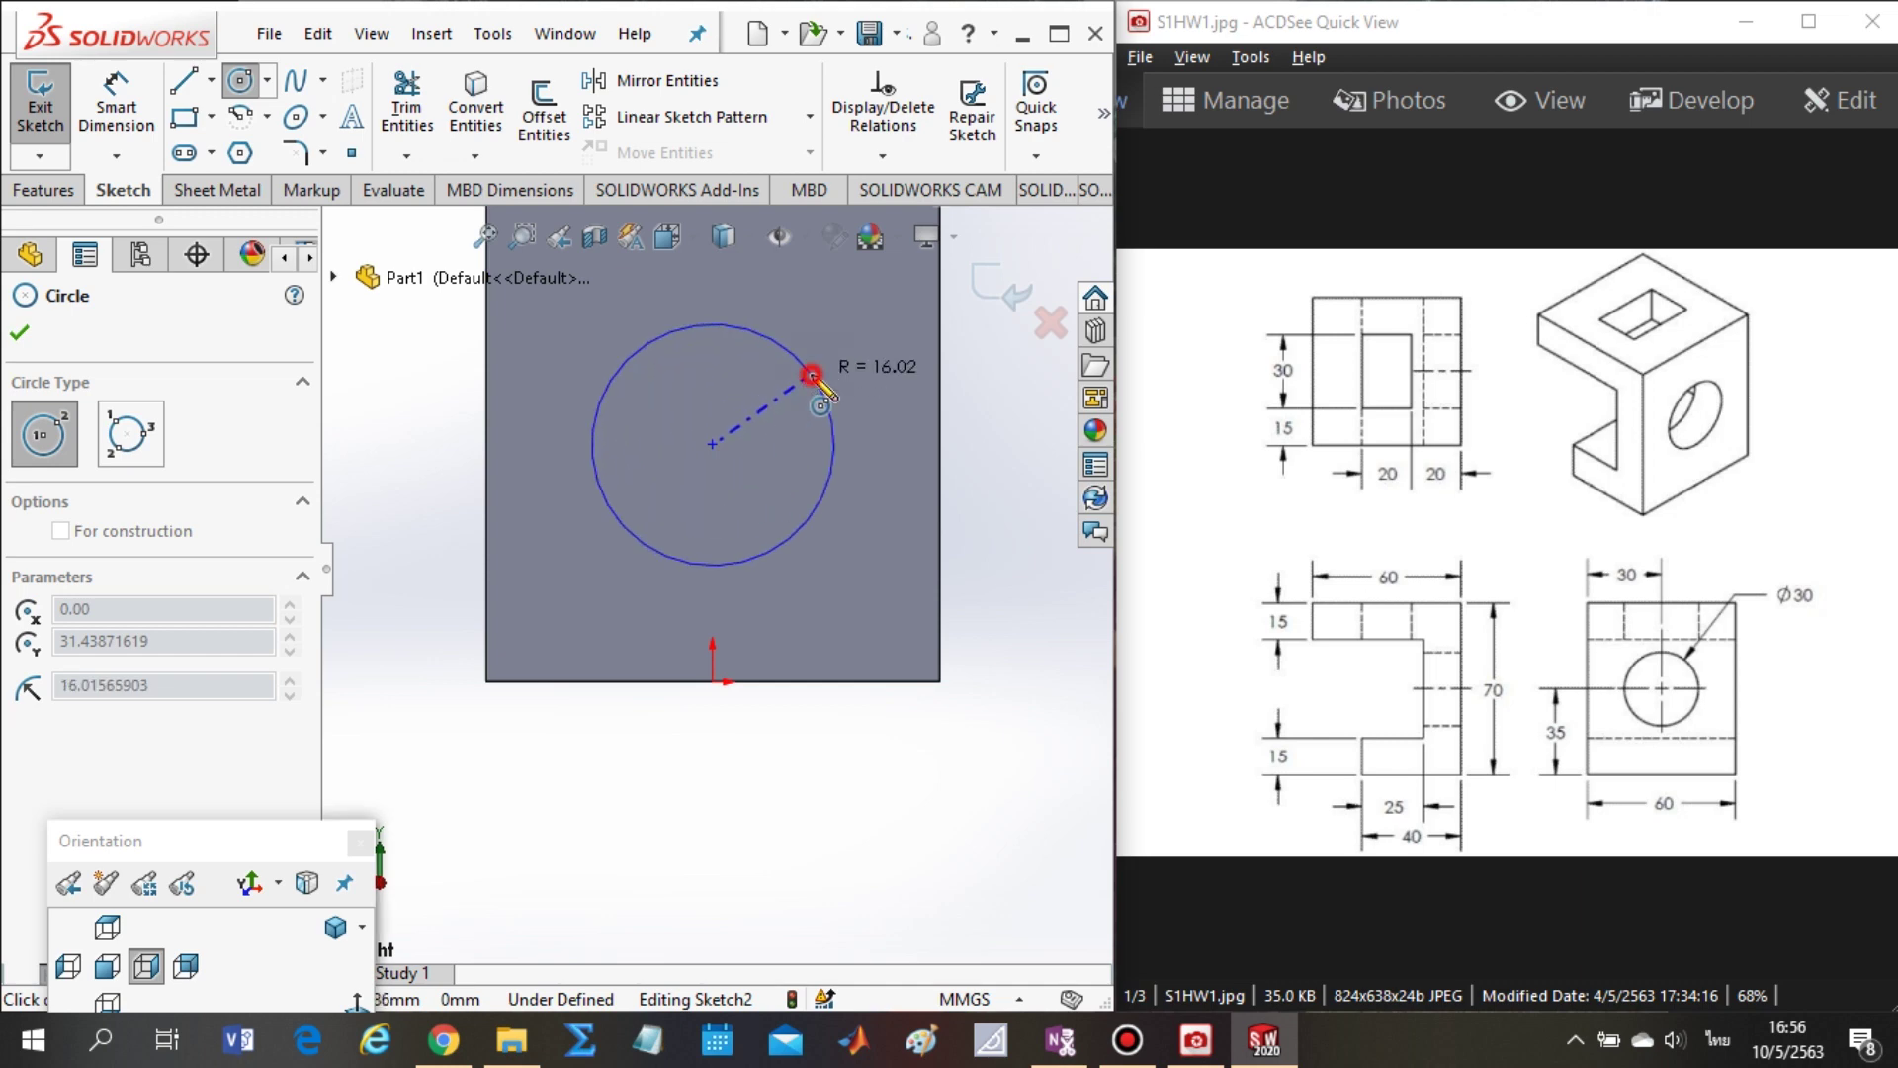
scroll(733, 396, up, 3)
scroll(657, 382, up, 2)
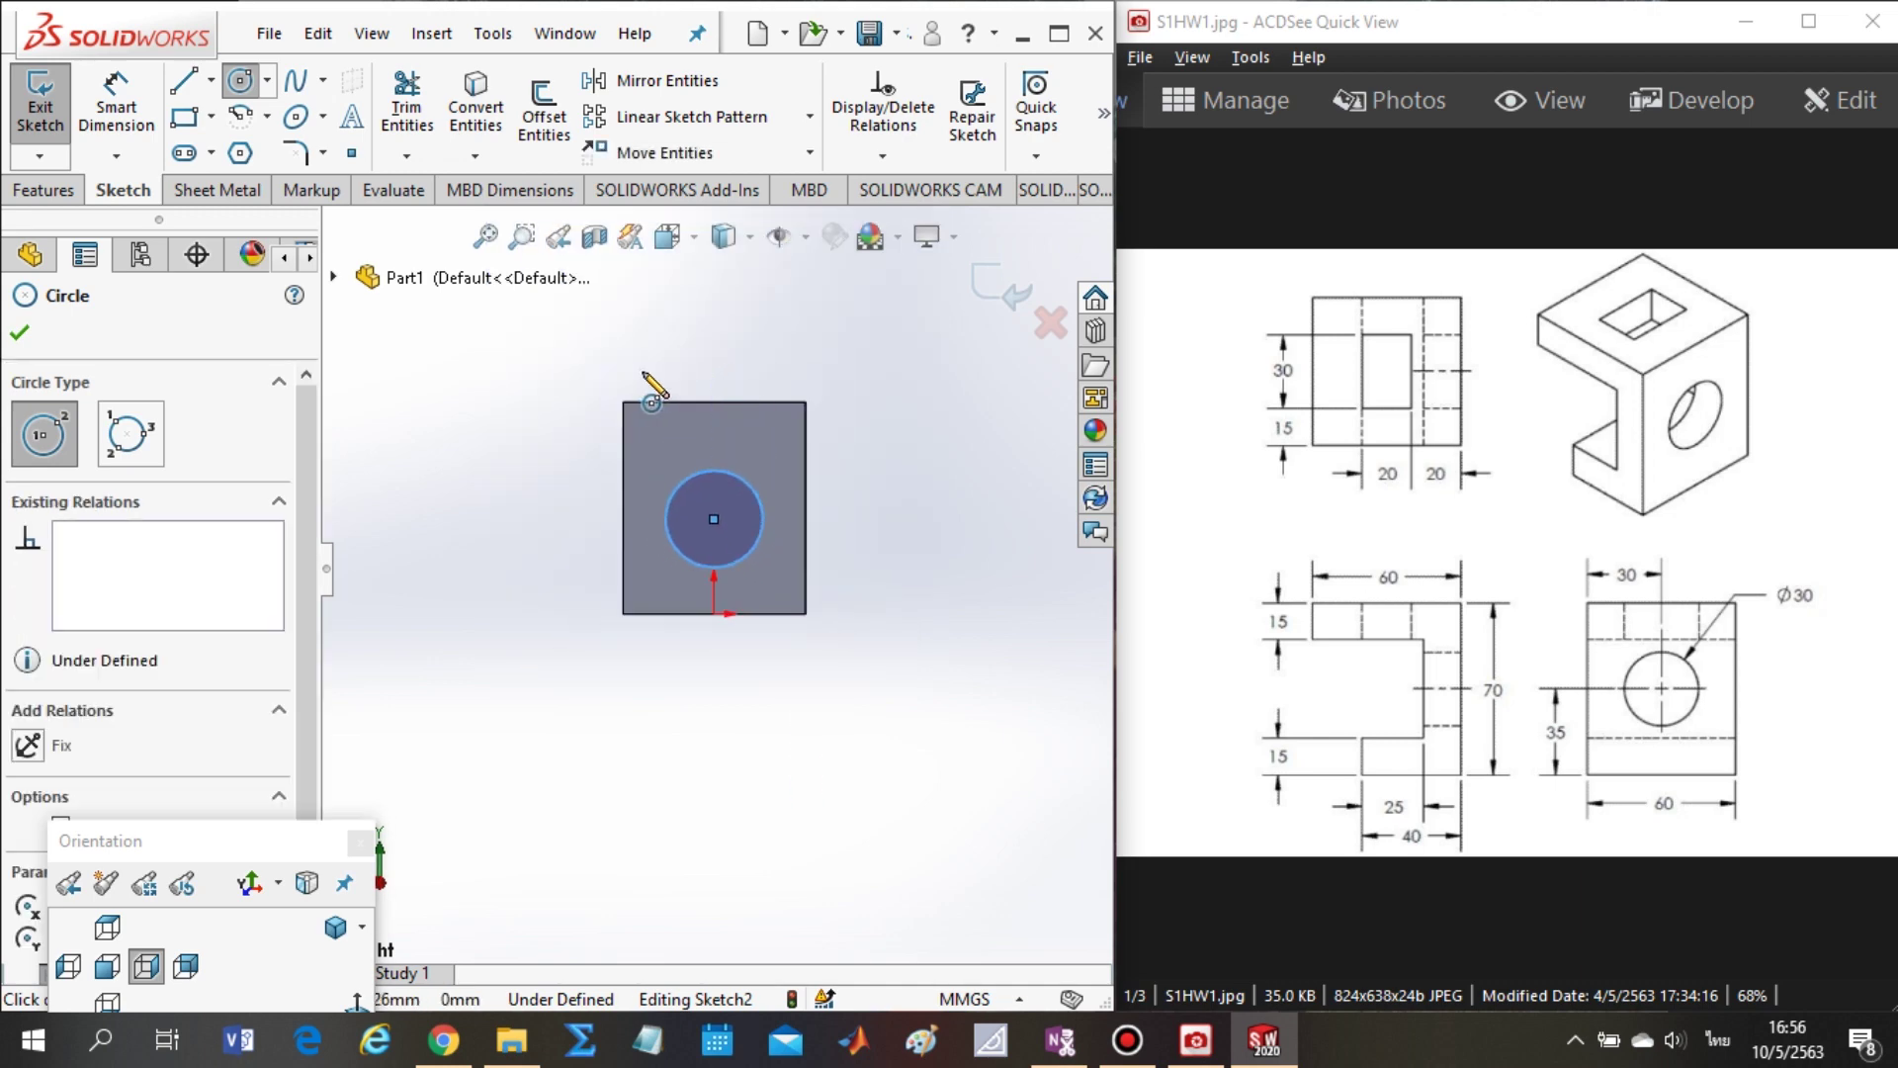
scroll(657, 382, down, 3)
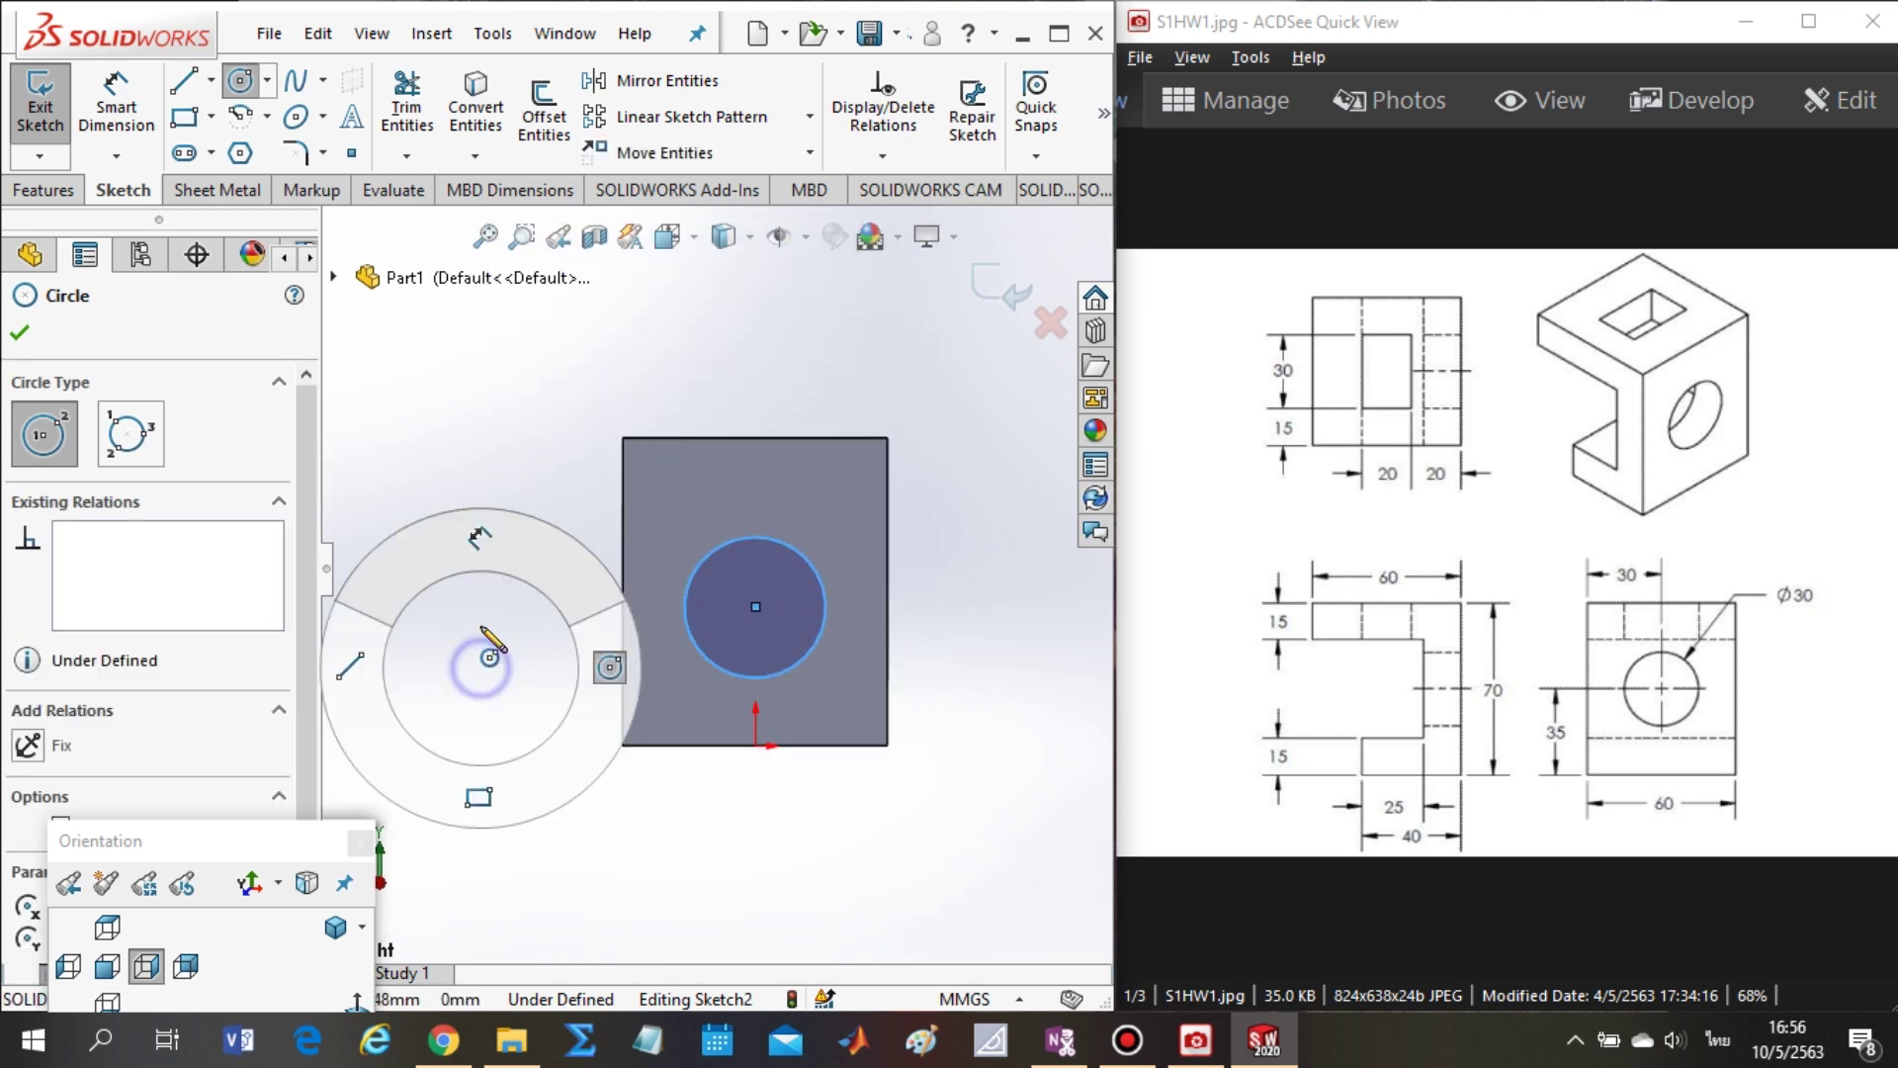
right_drag(484, 672, 478, 407)
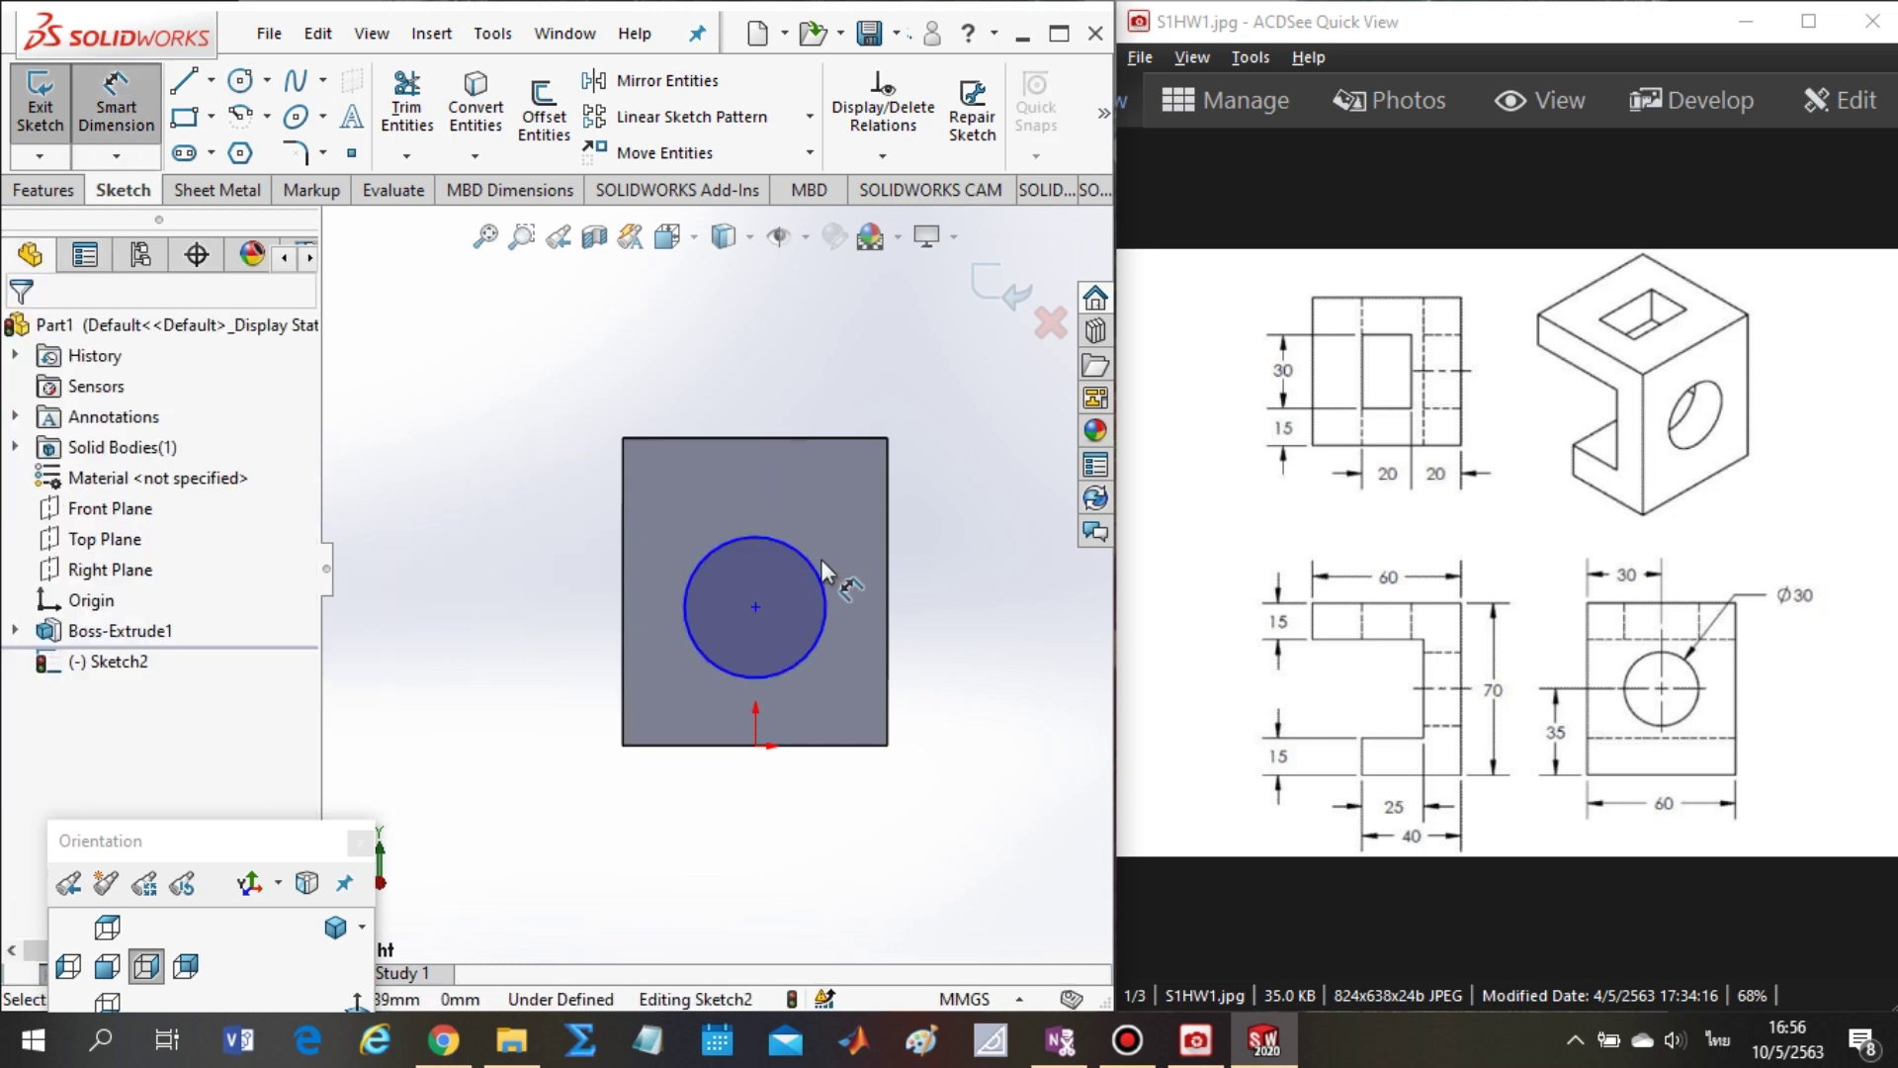
- Give the circle a 30 mm diameter and place its centre 30 mm from the left edge
click(823, 589)
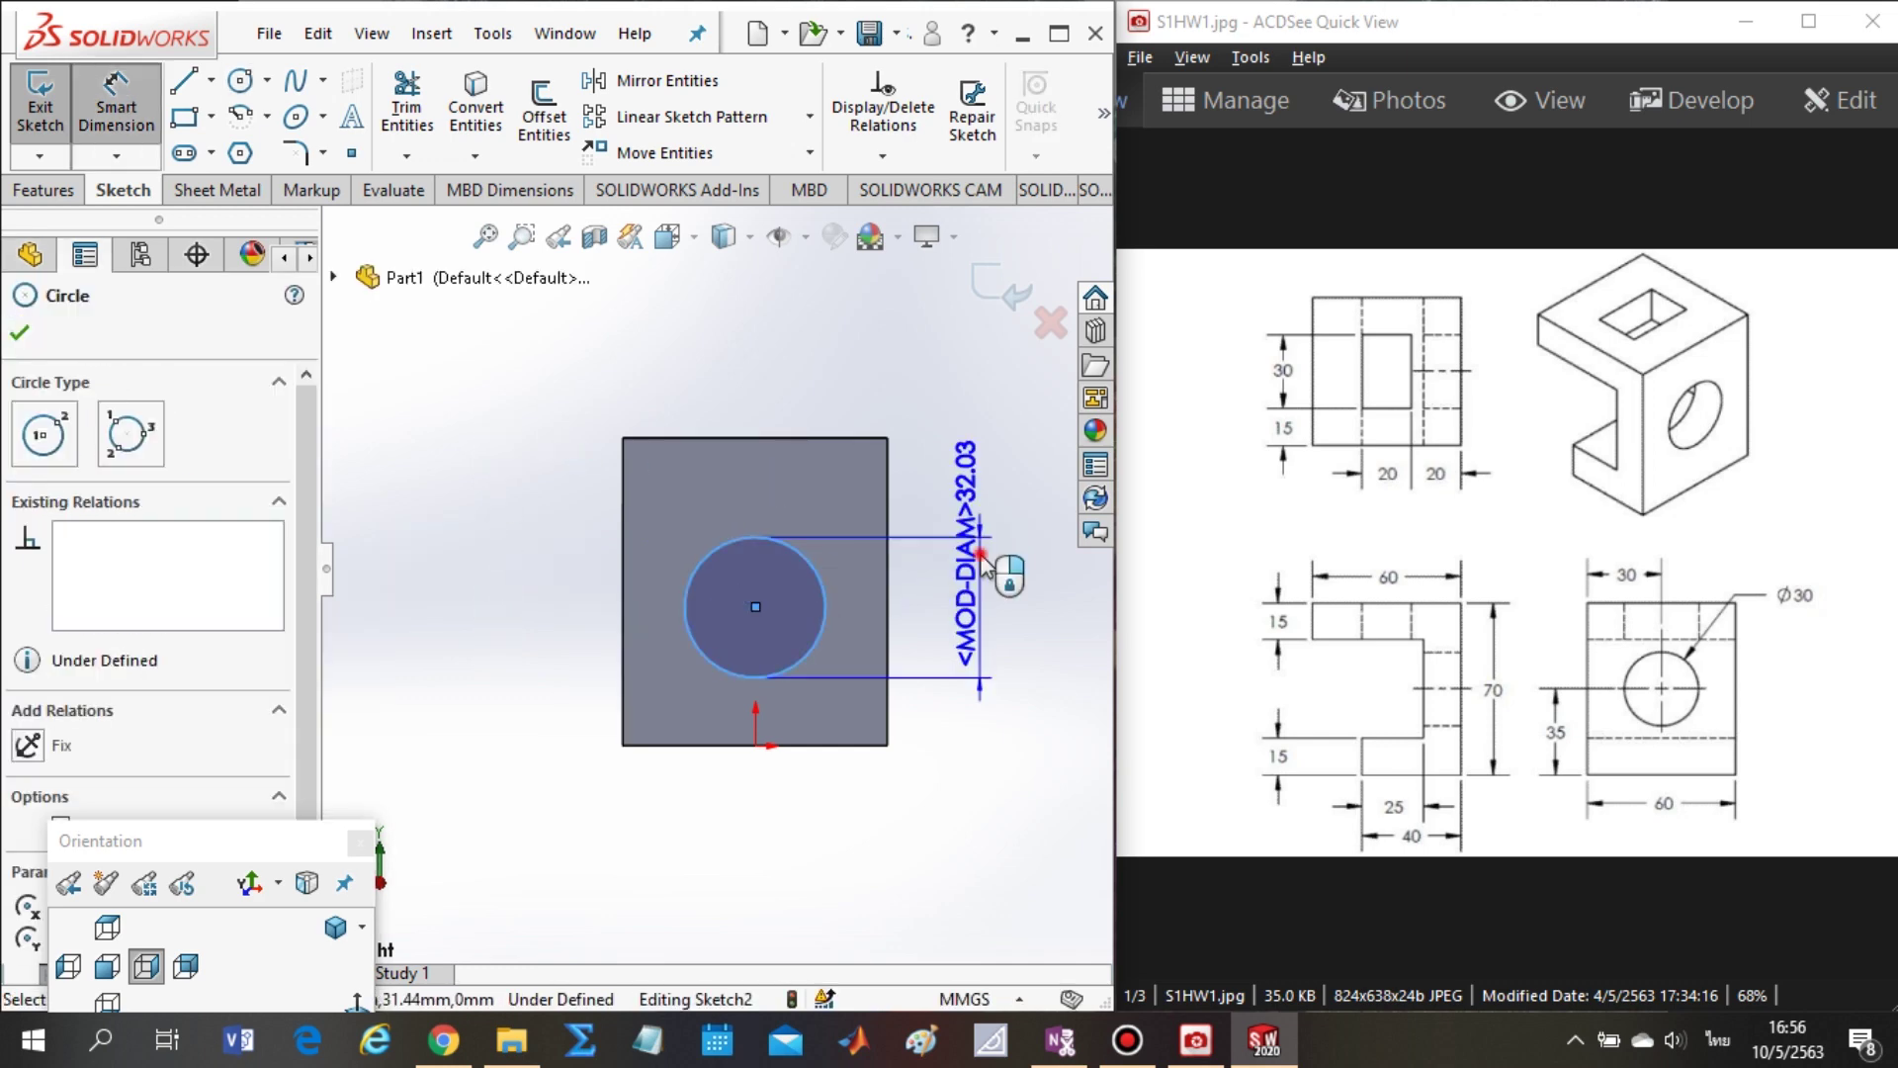
click(985, 565)
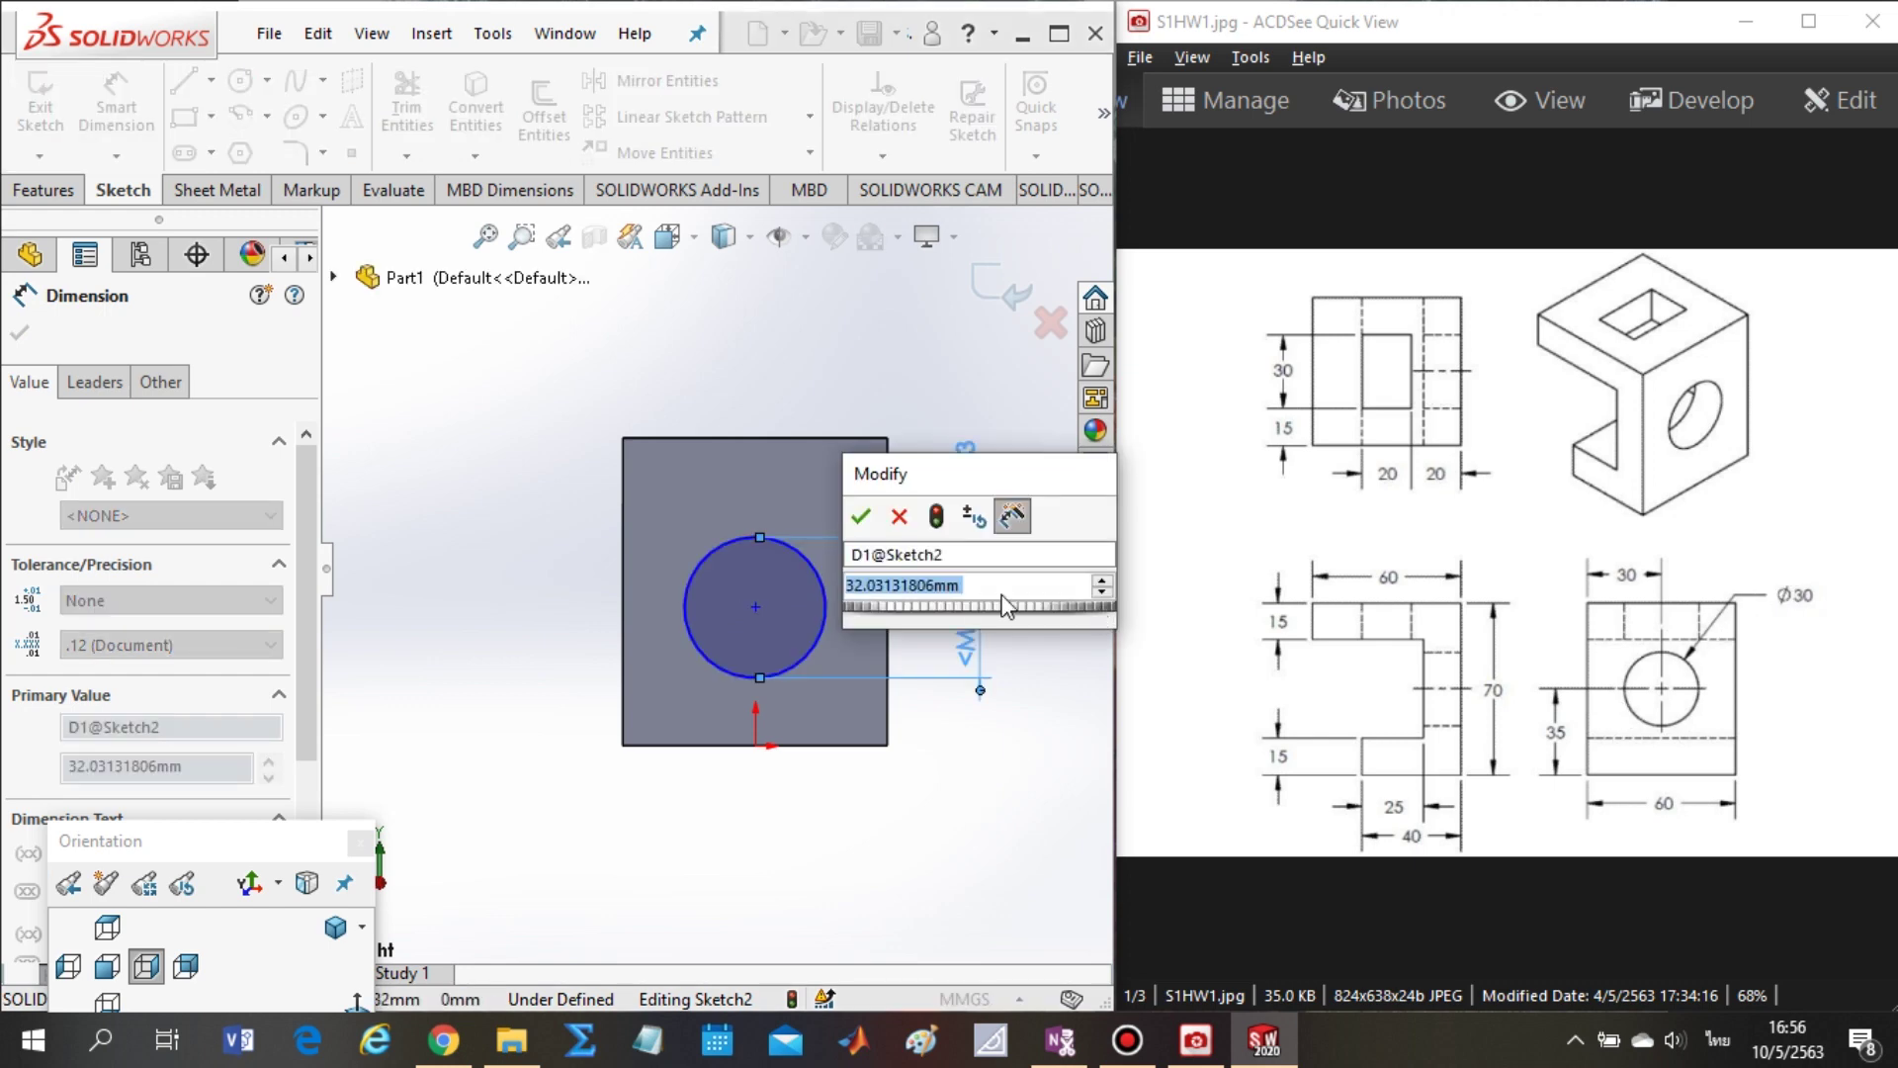
text(30)
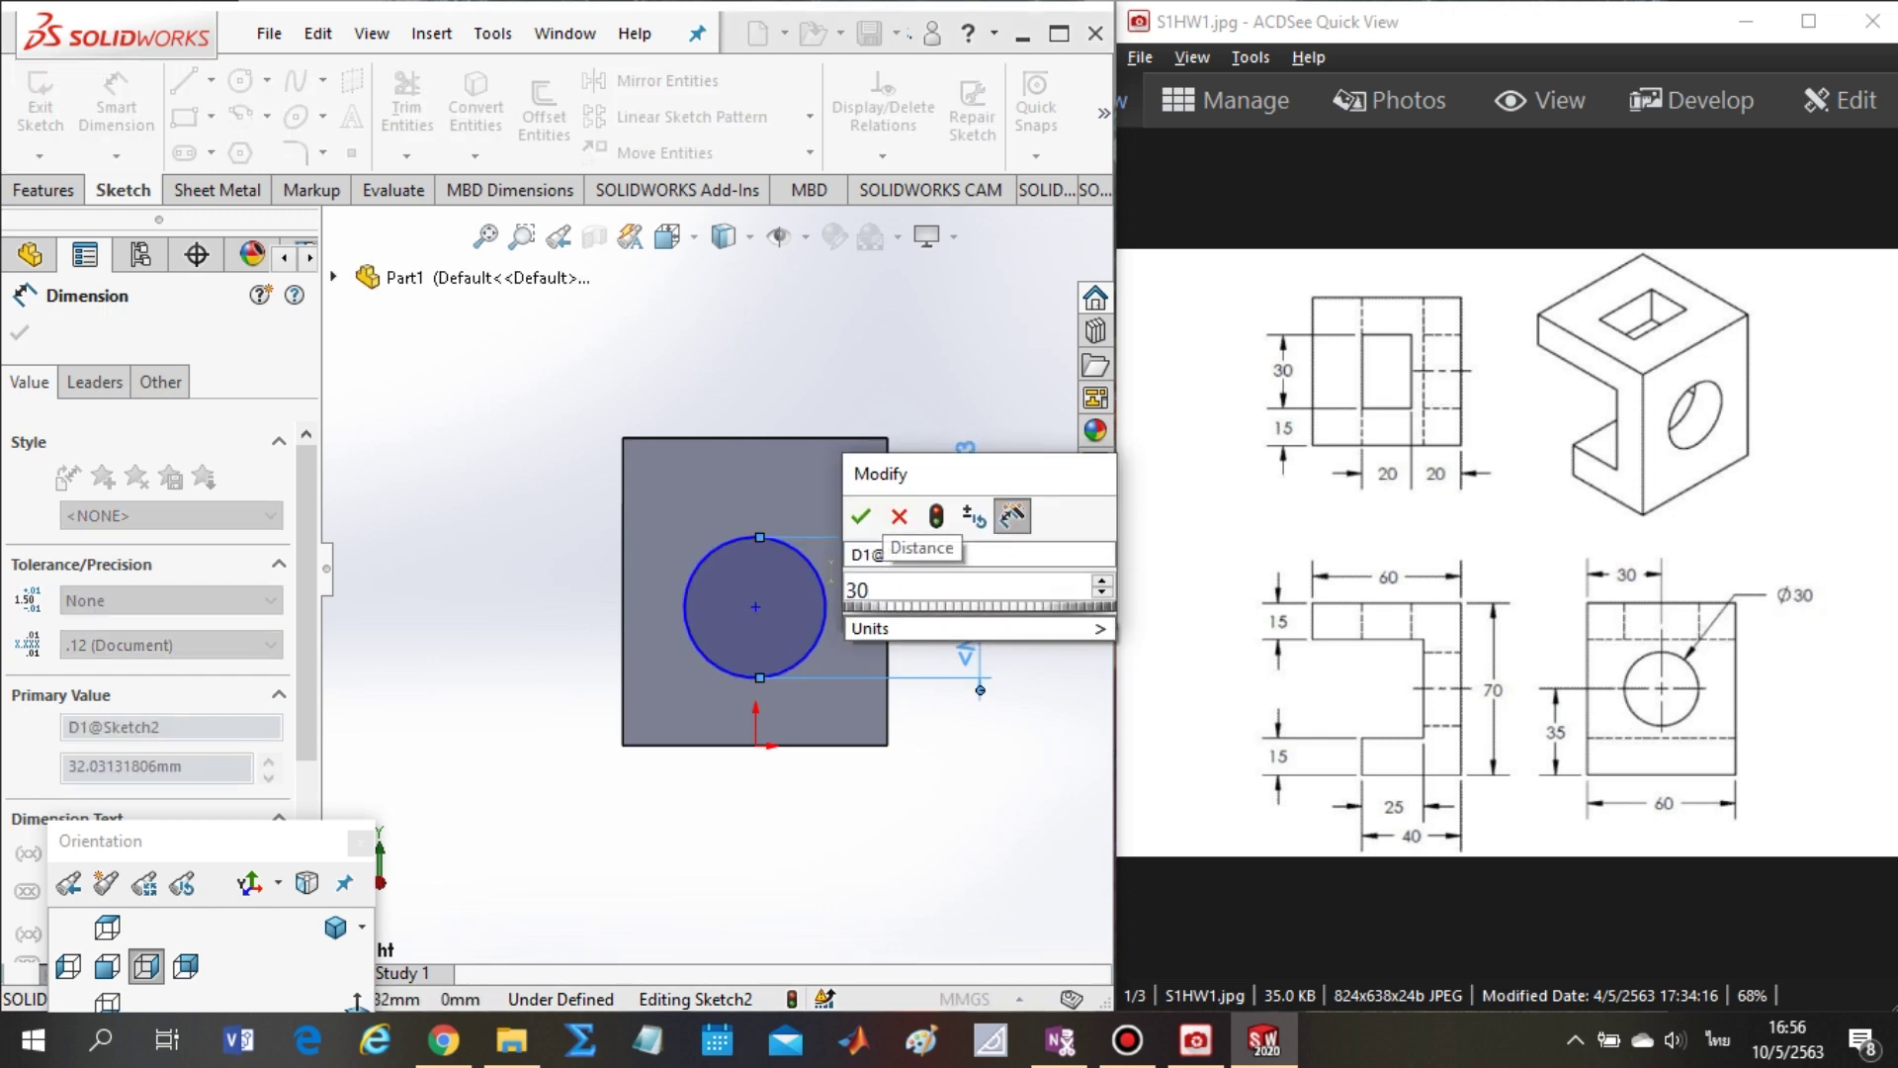
click(857, 518)
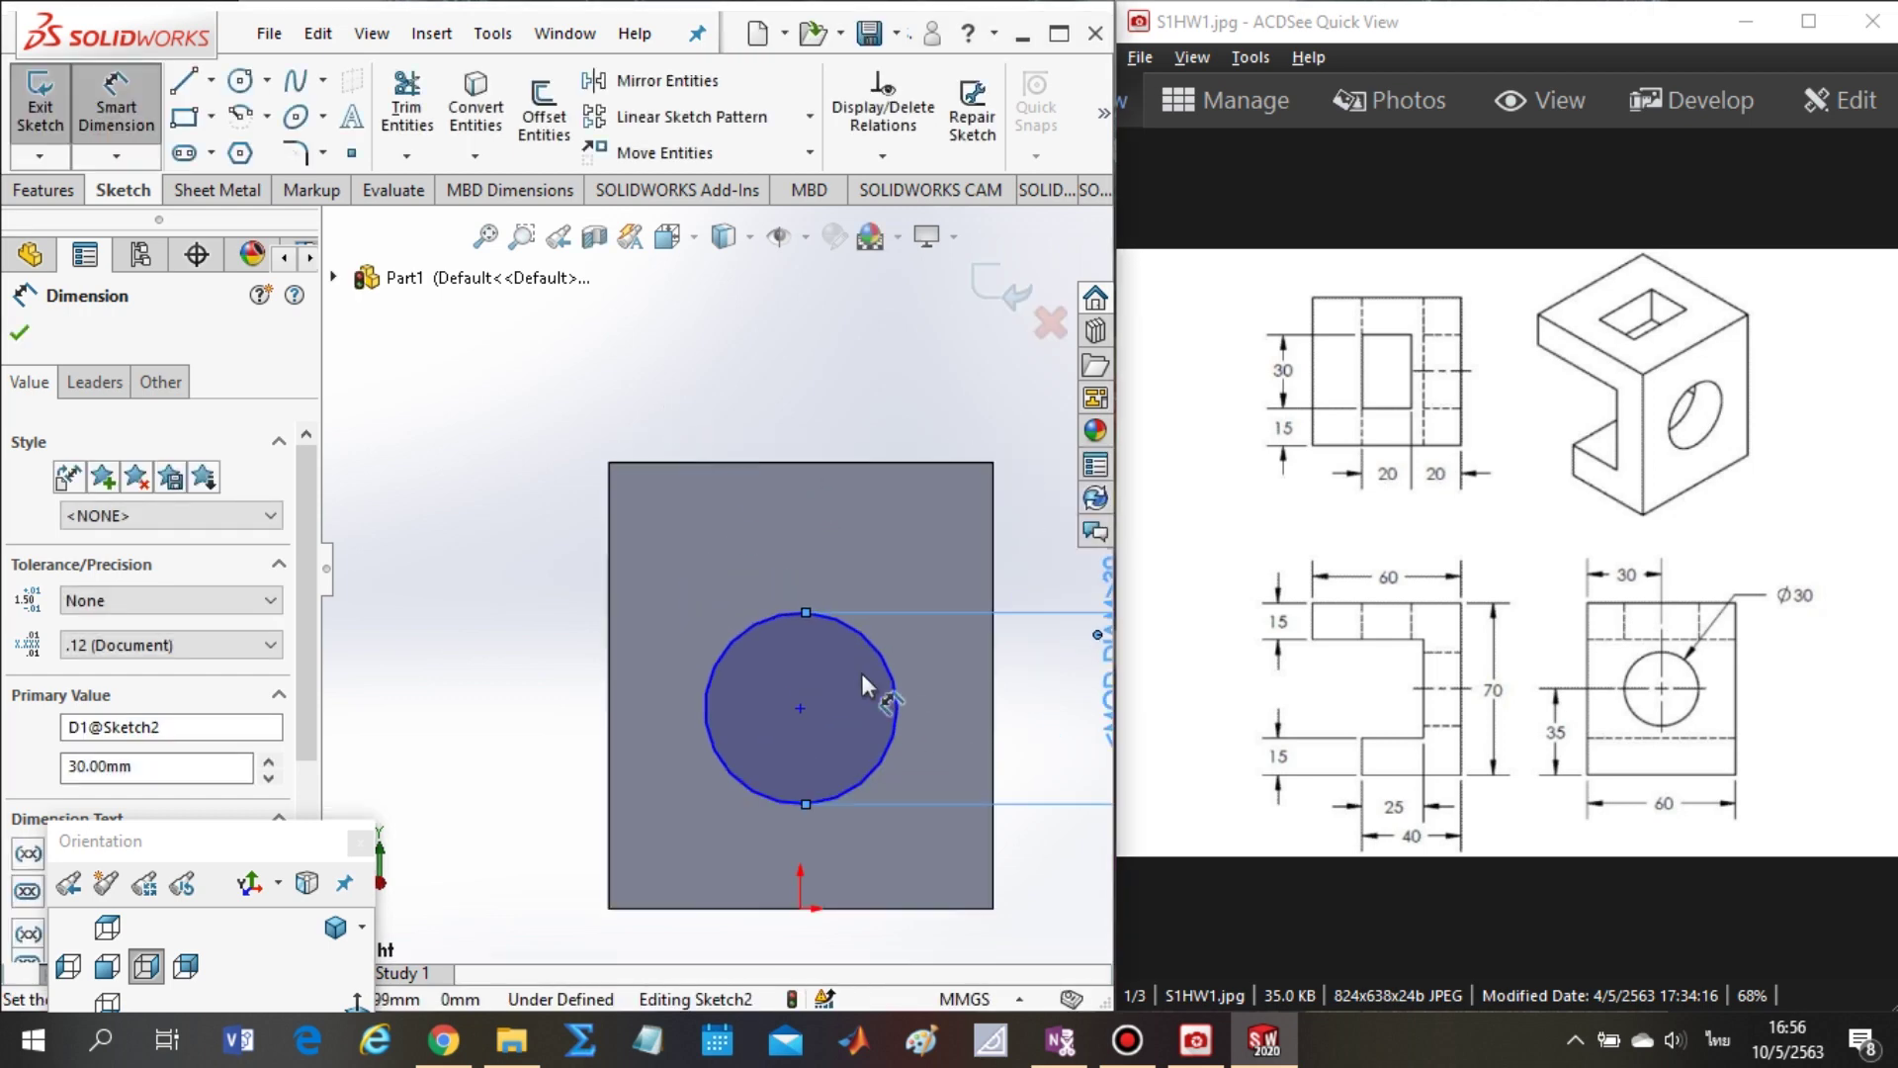
click(801, 709)
click(610, 709)
click(689, 428)
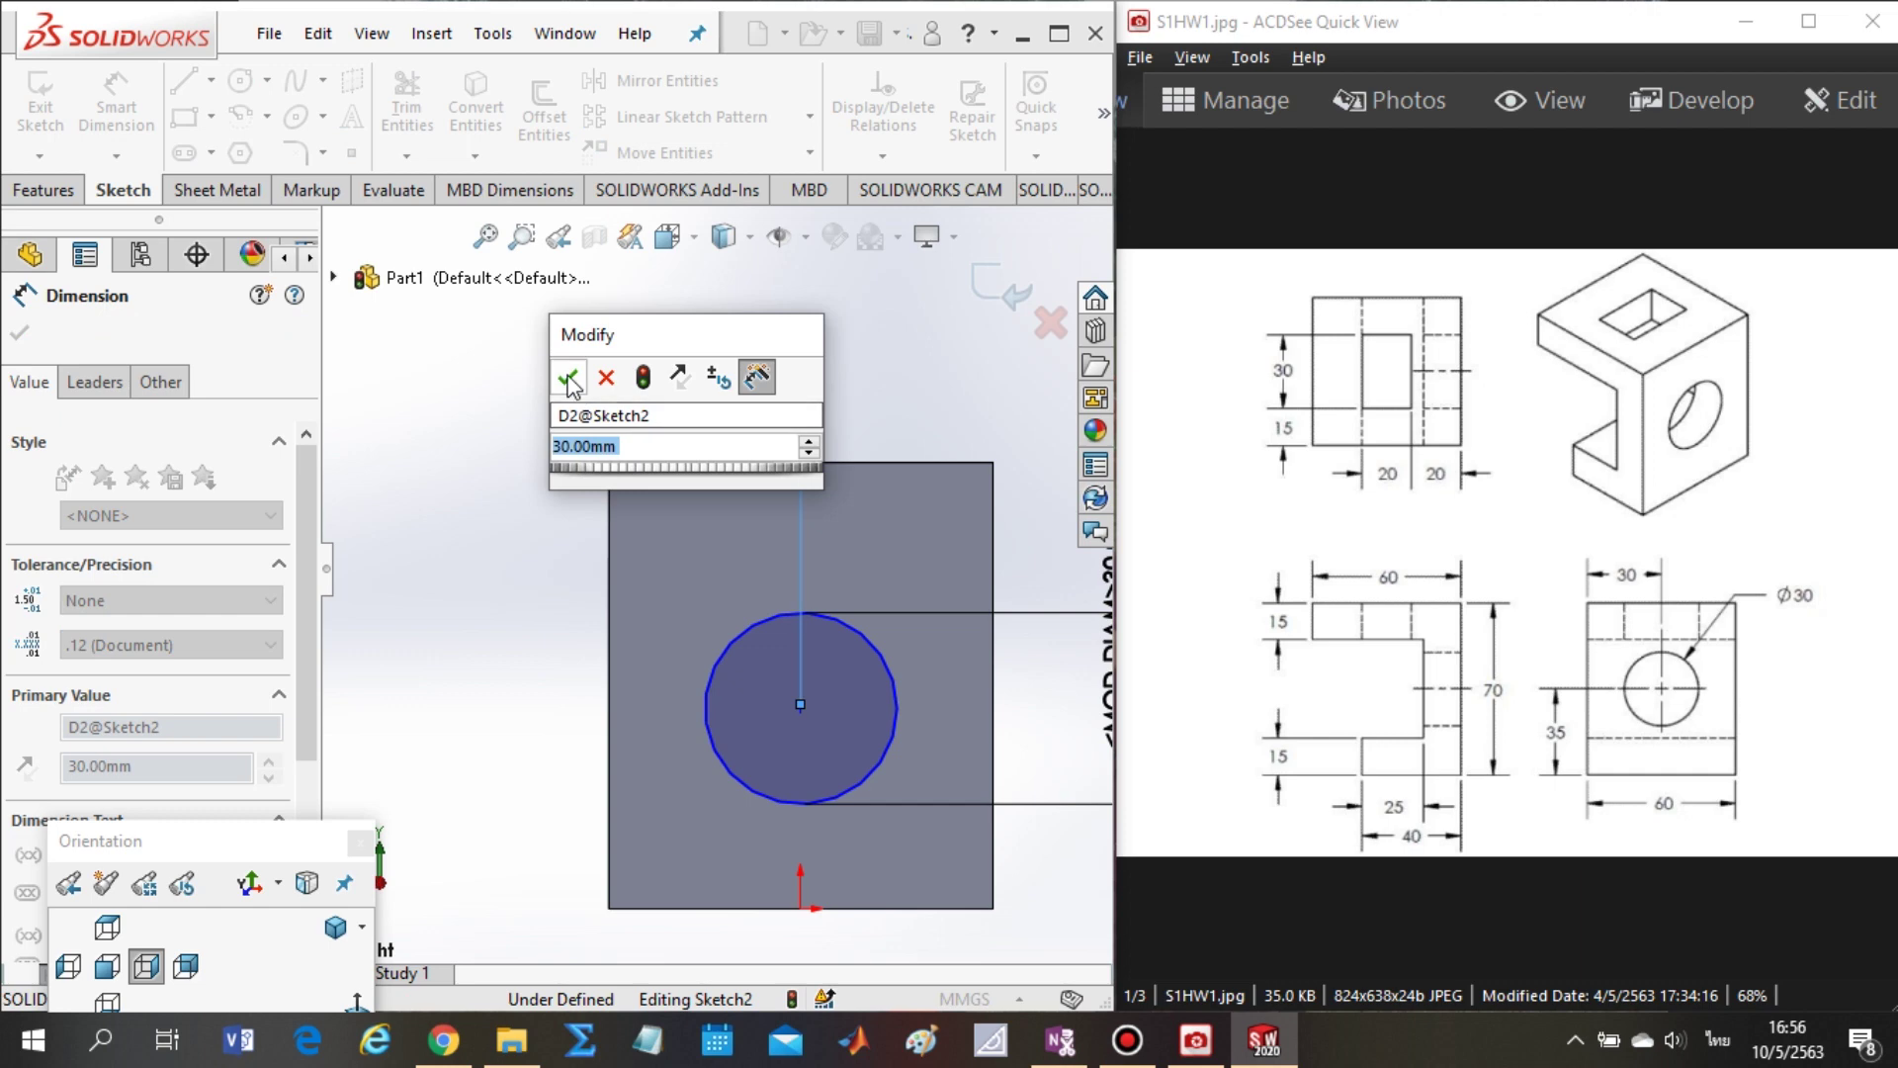
click(569, 379)
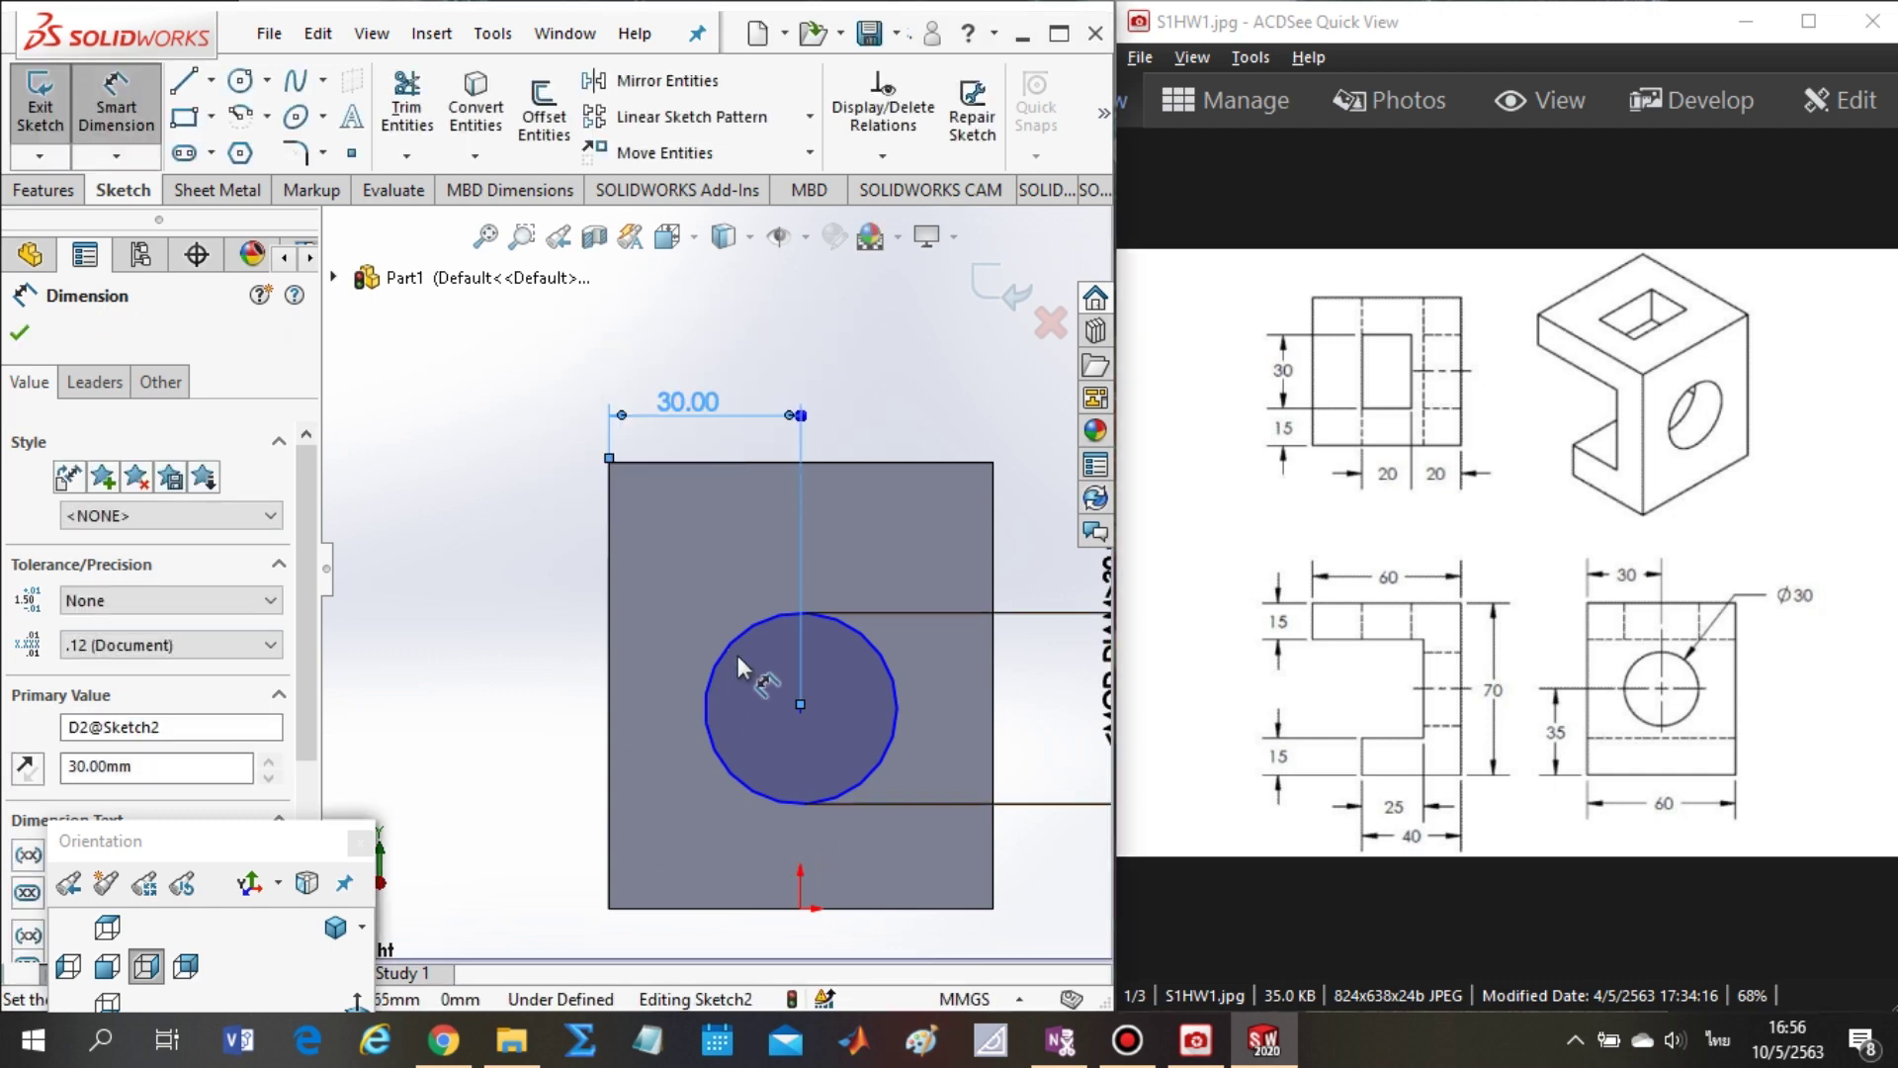
- Set the hole centre 35 mm above the bottom edge
click(726, 907)
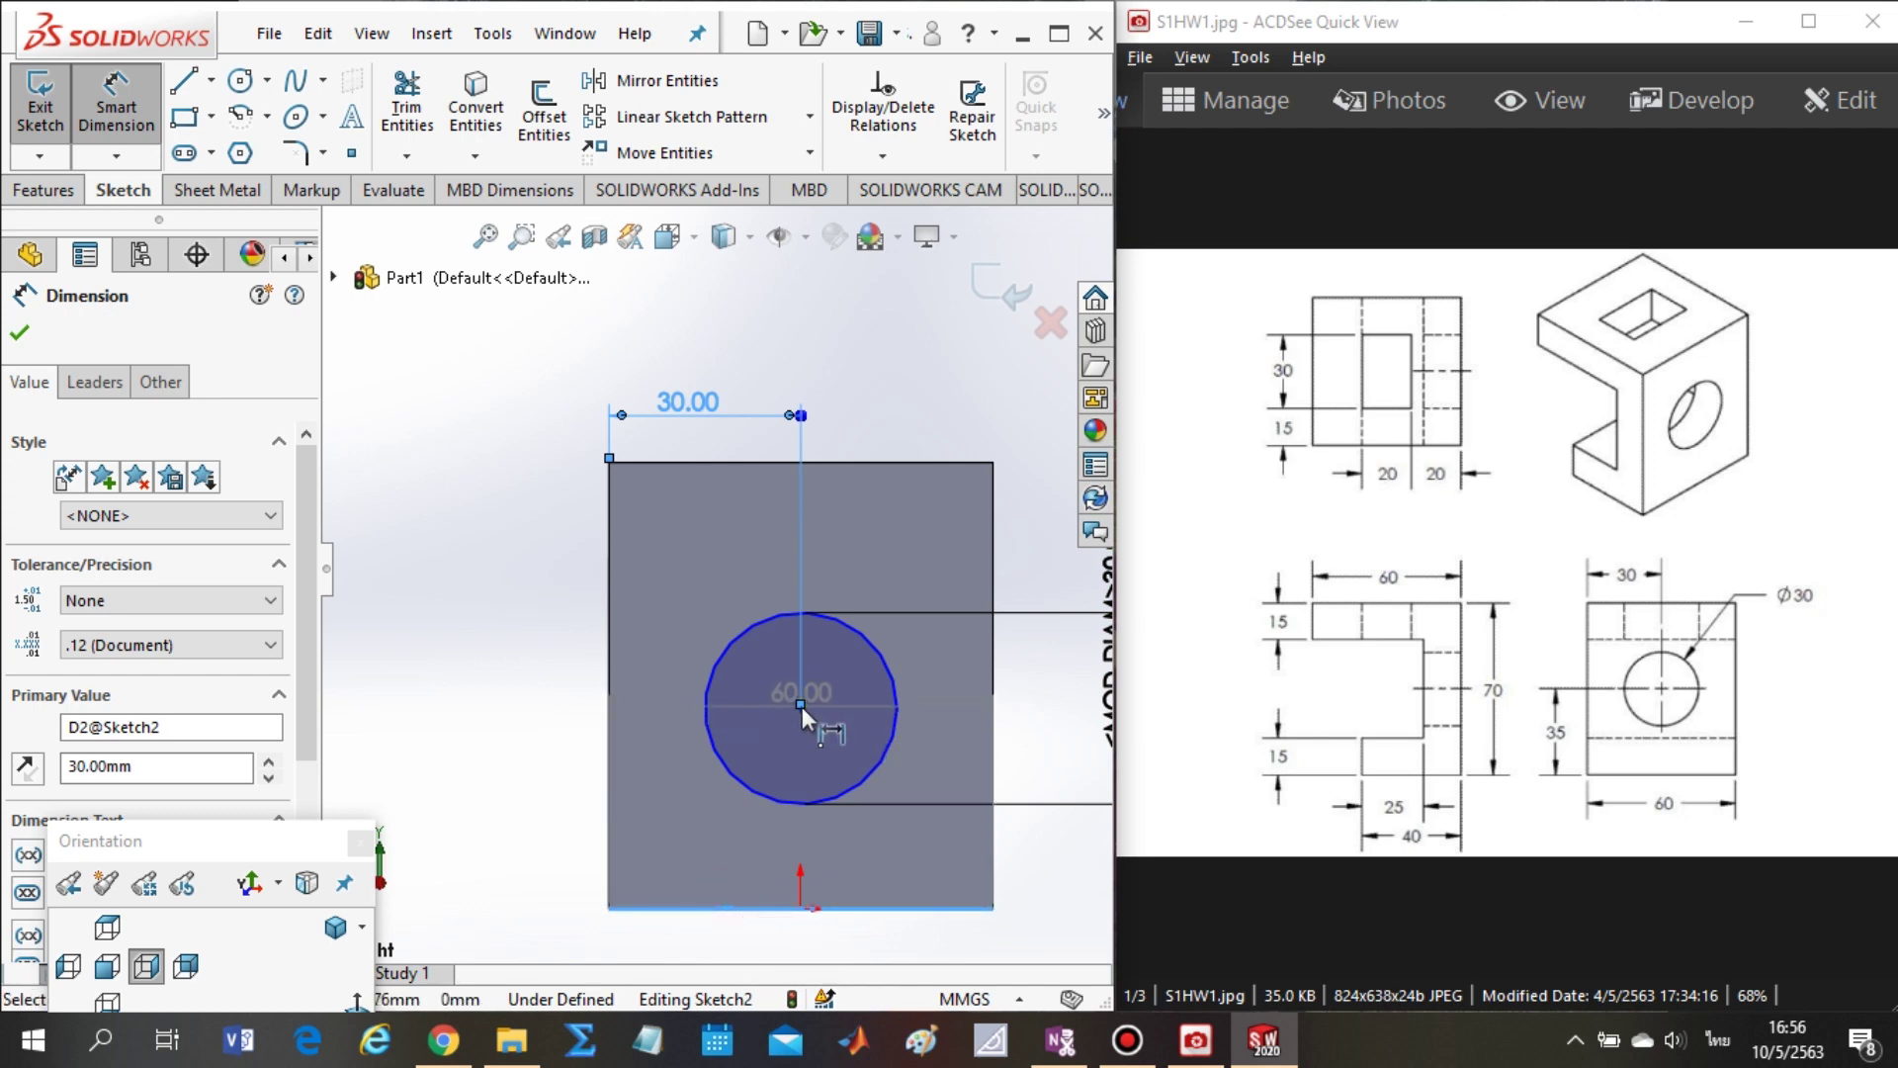
scroll(801, 706, down, 2)
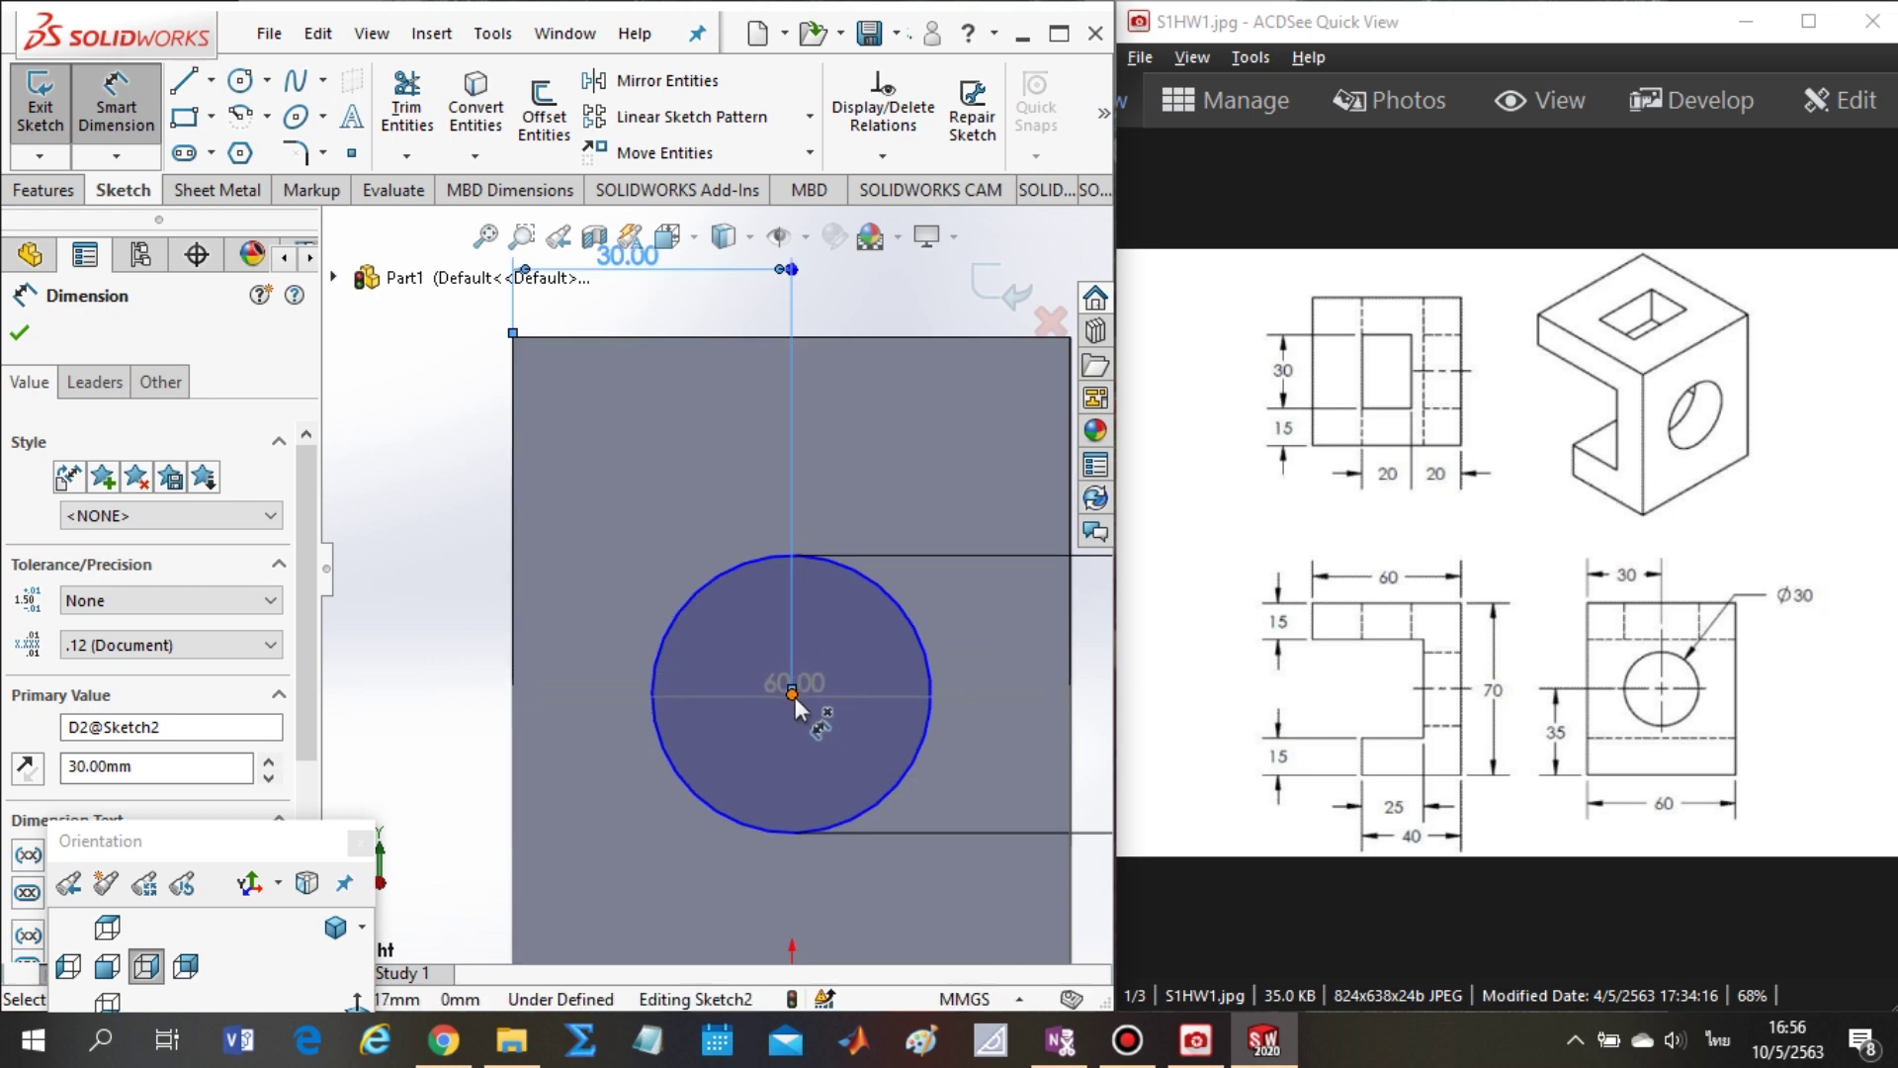
click(482, 799)
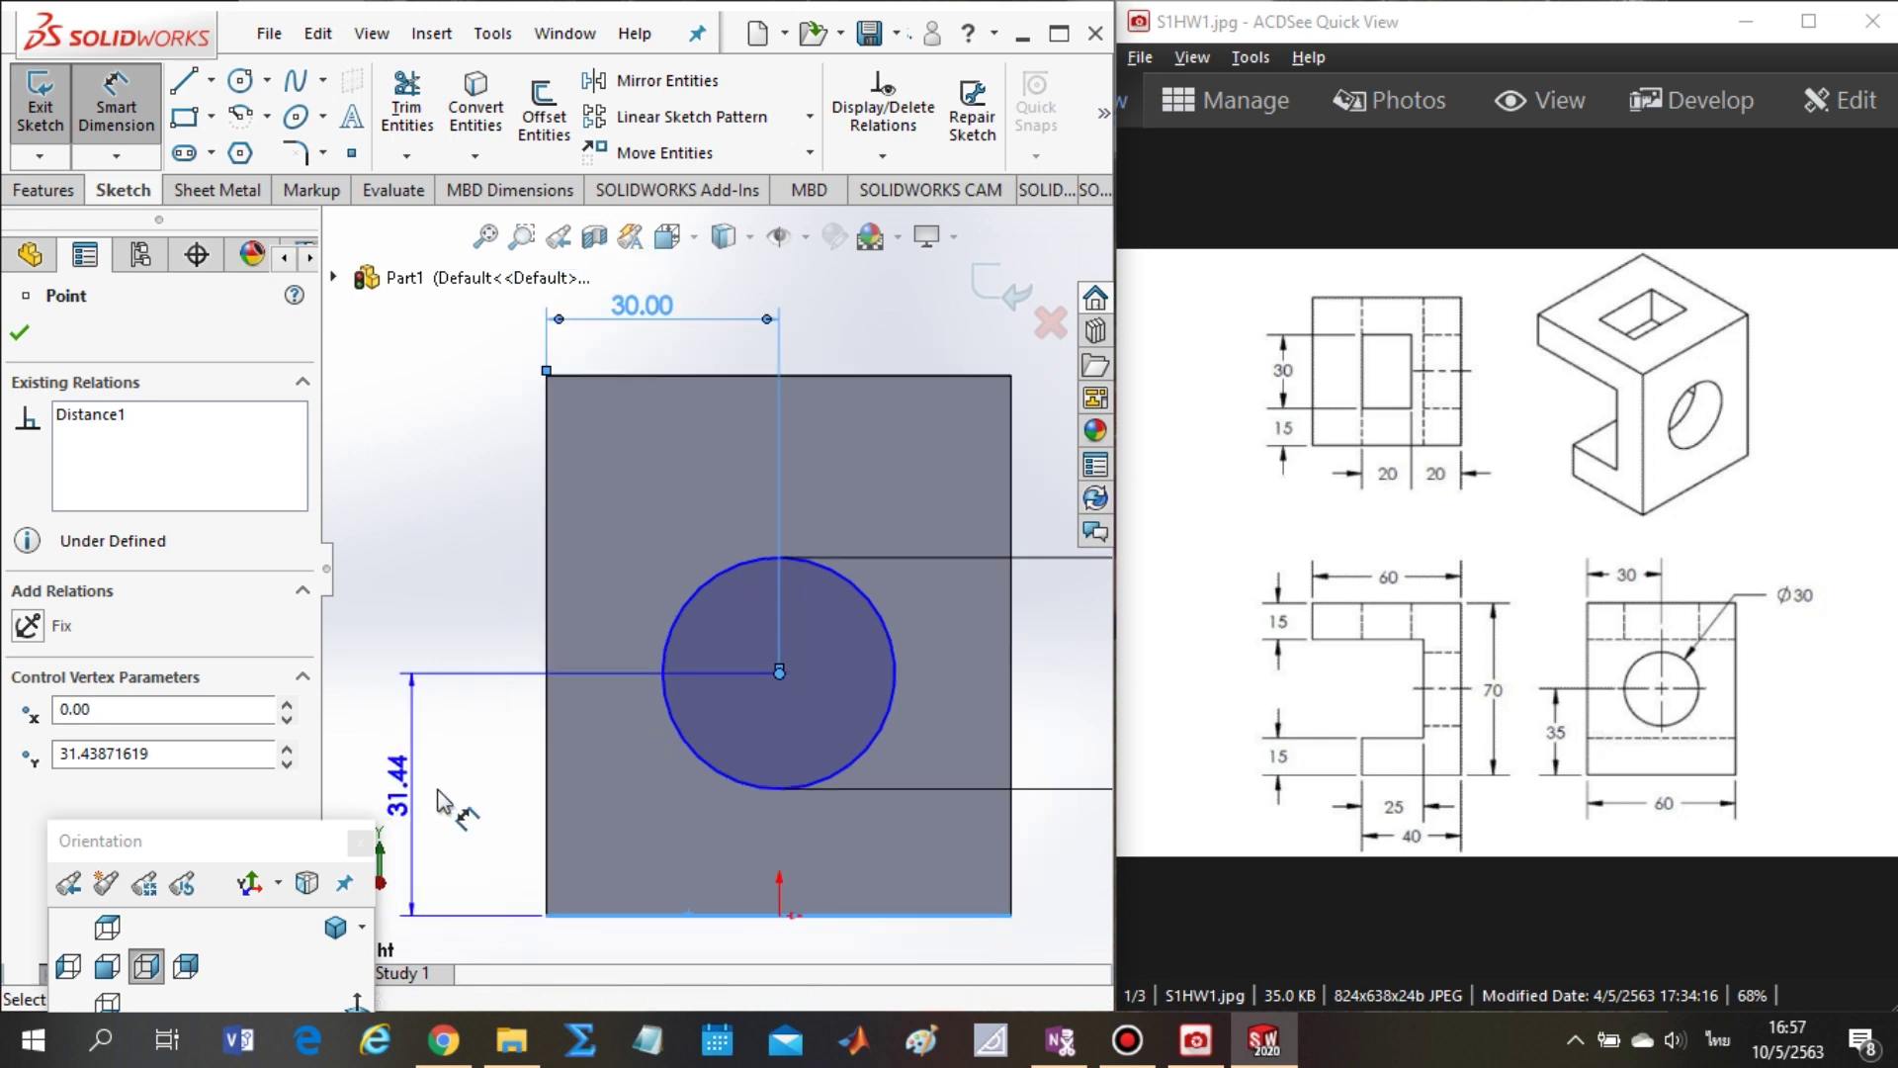
key(Escape)
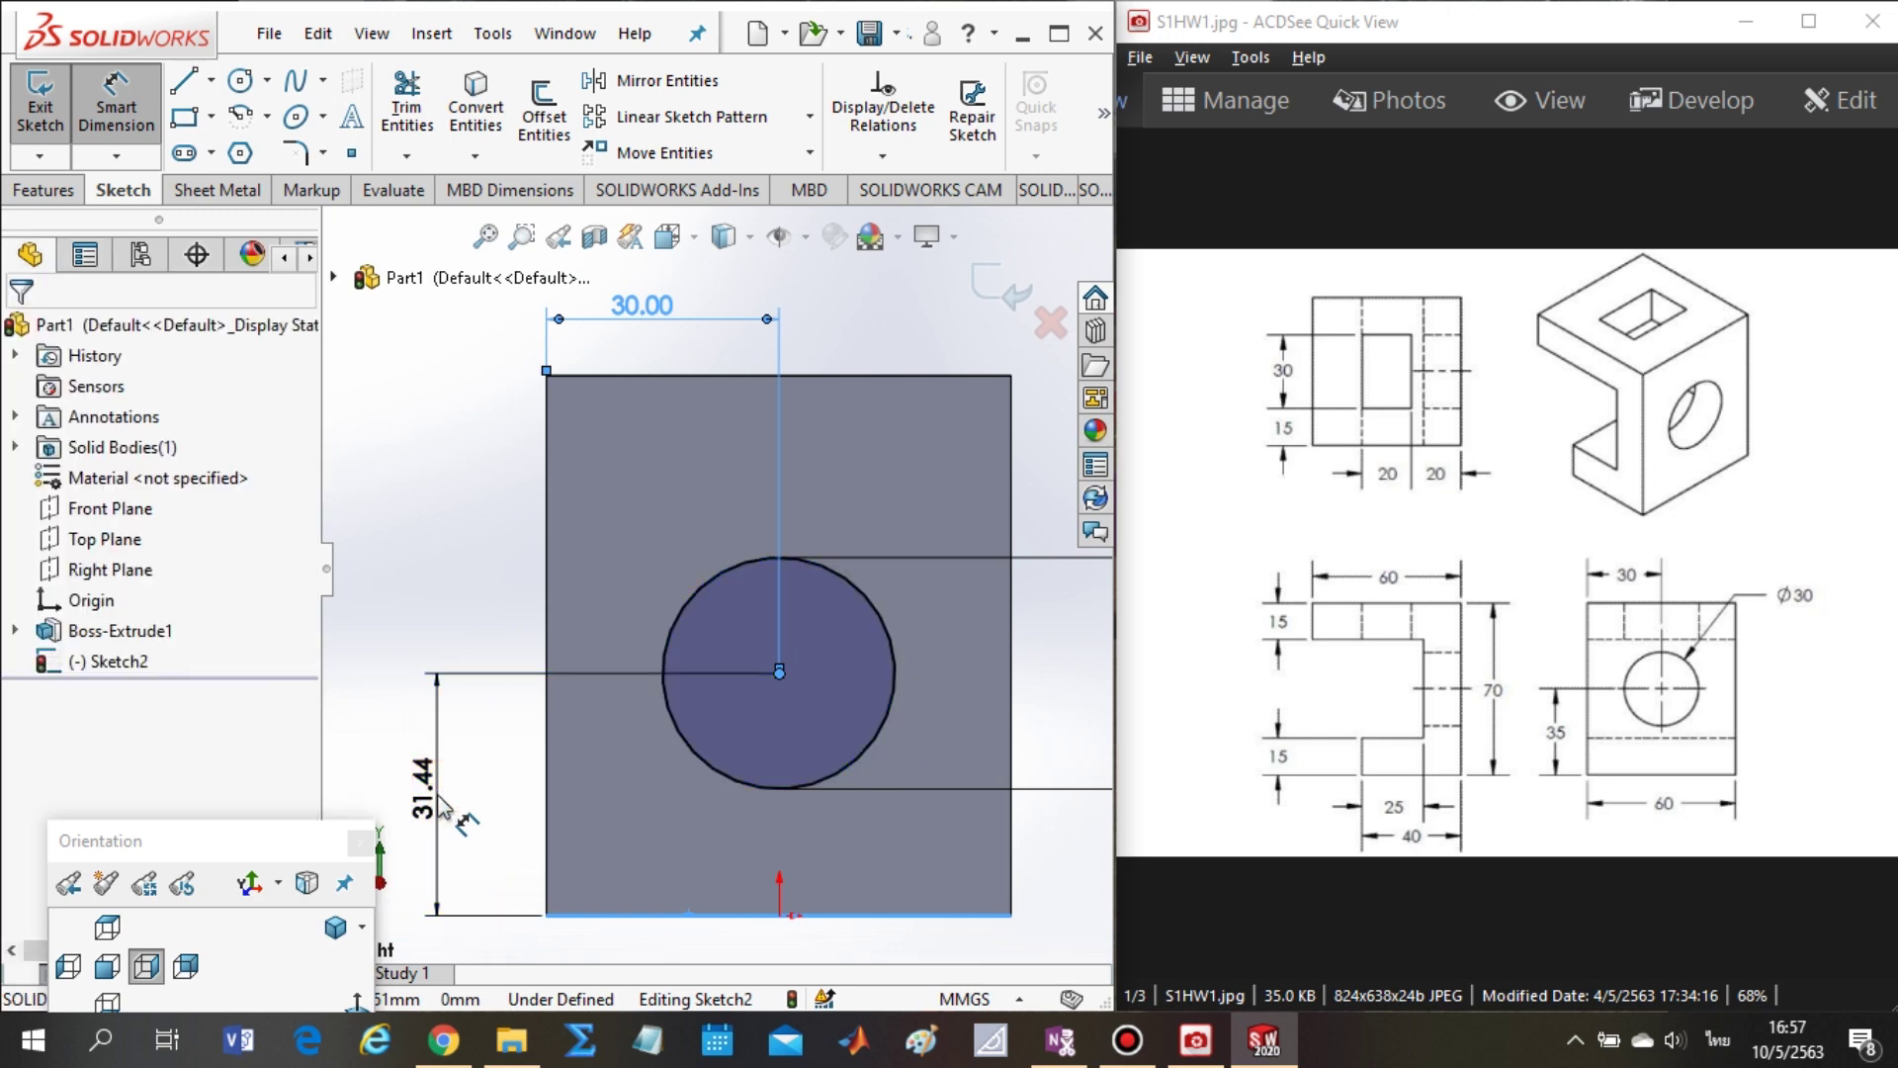
click(441, 806)
text(35)
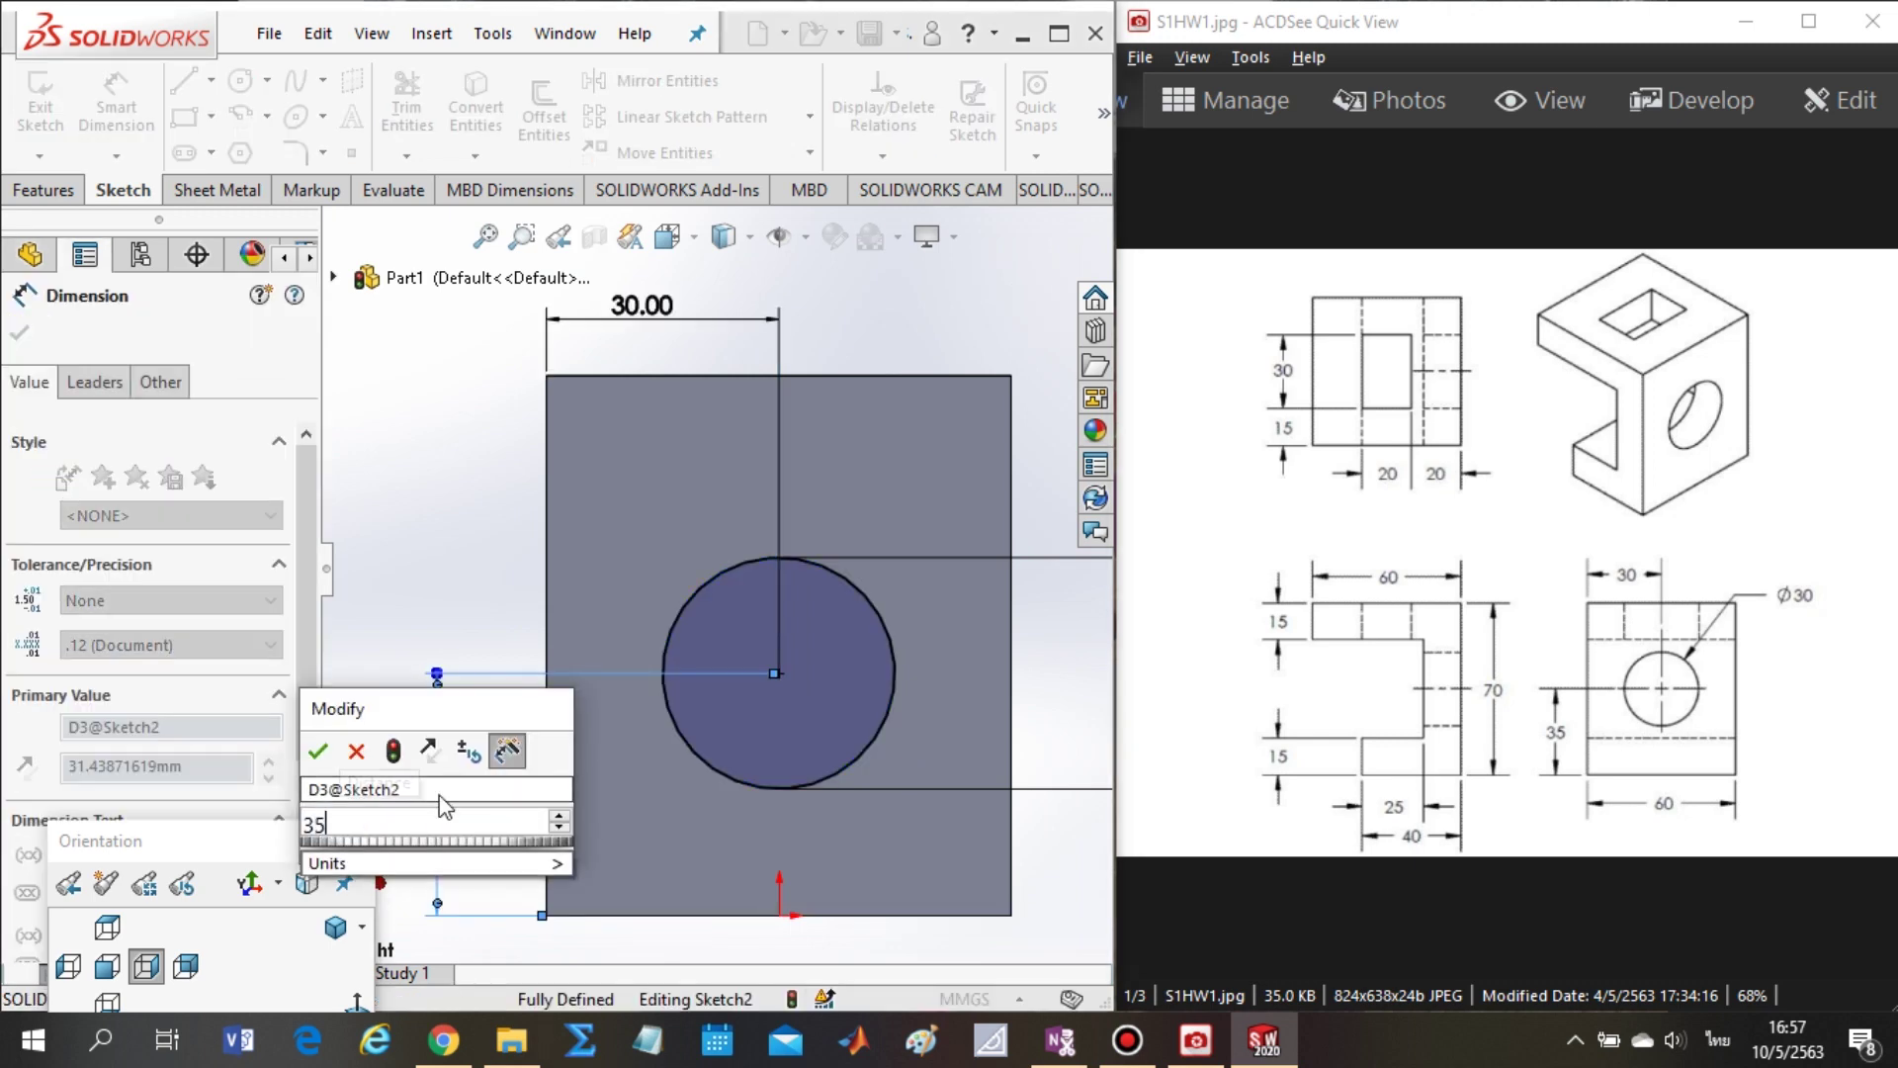
key(Return)
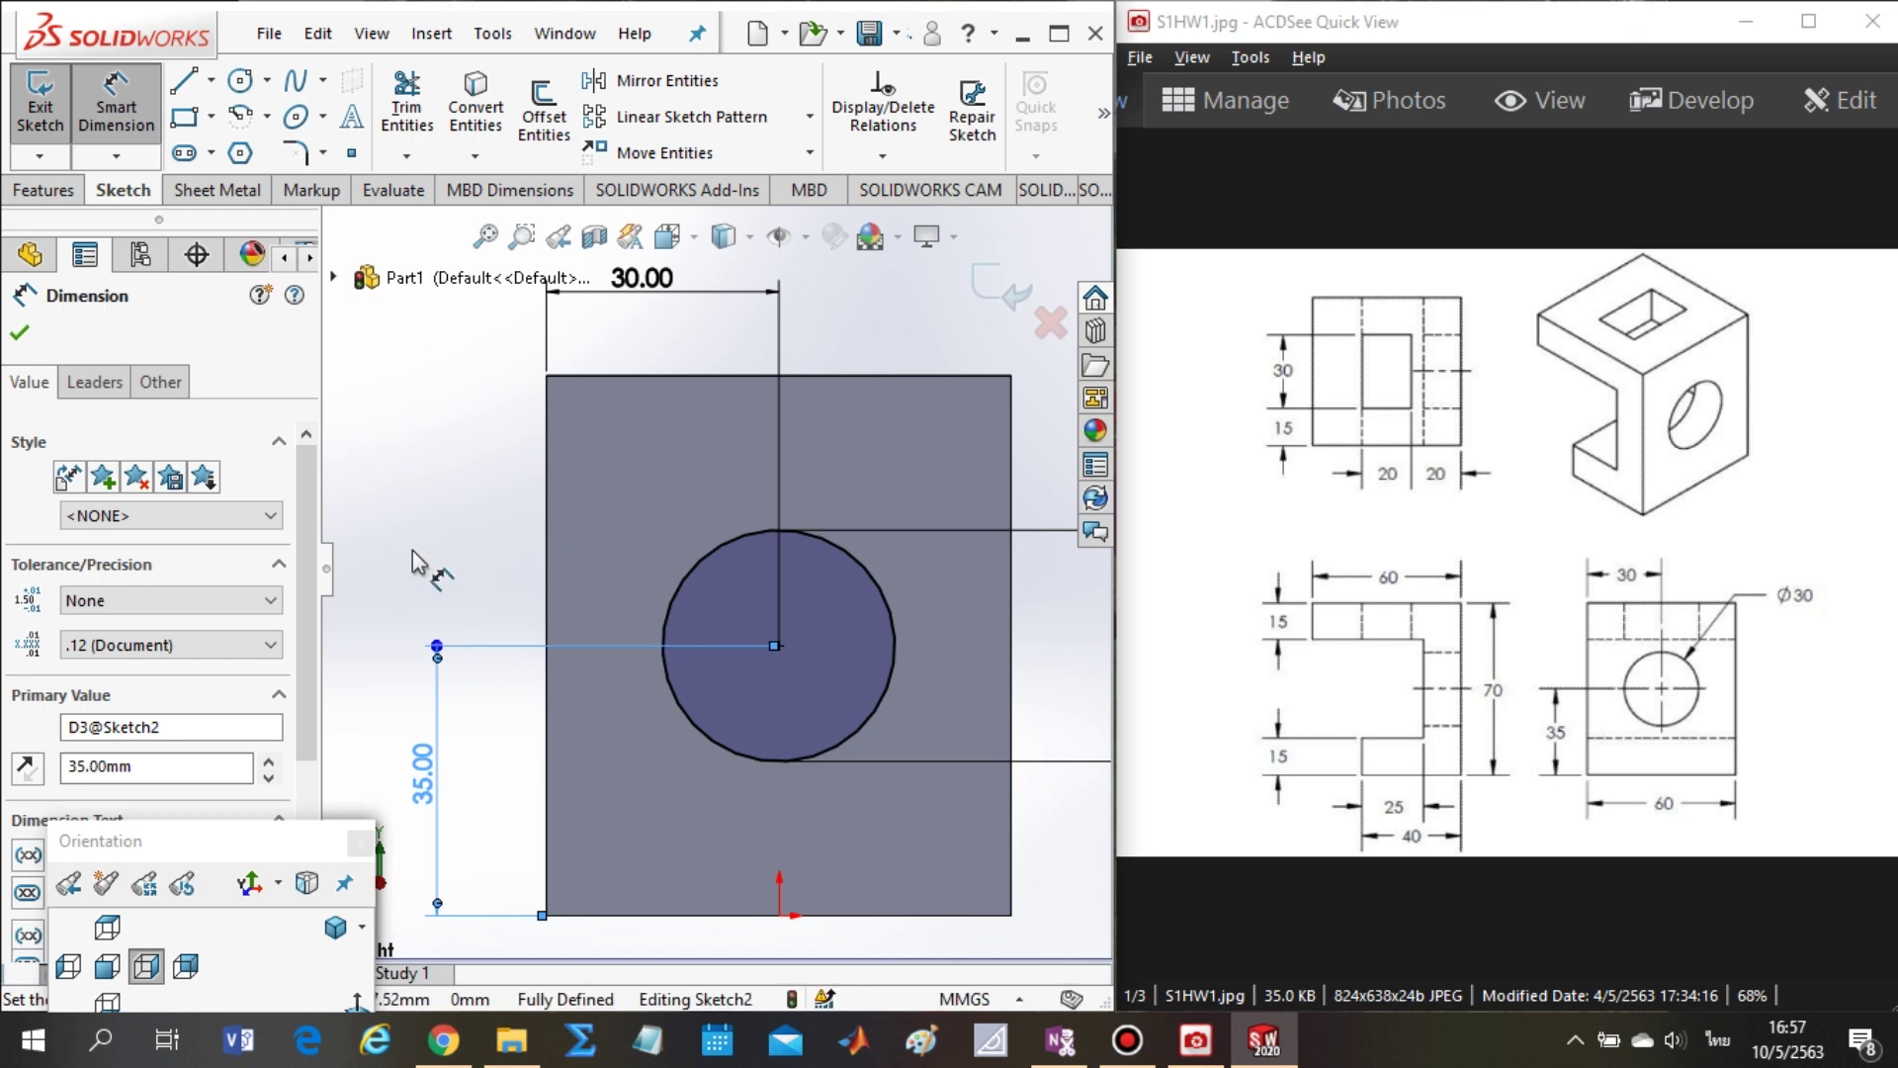
click(57, 192)
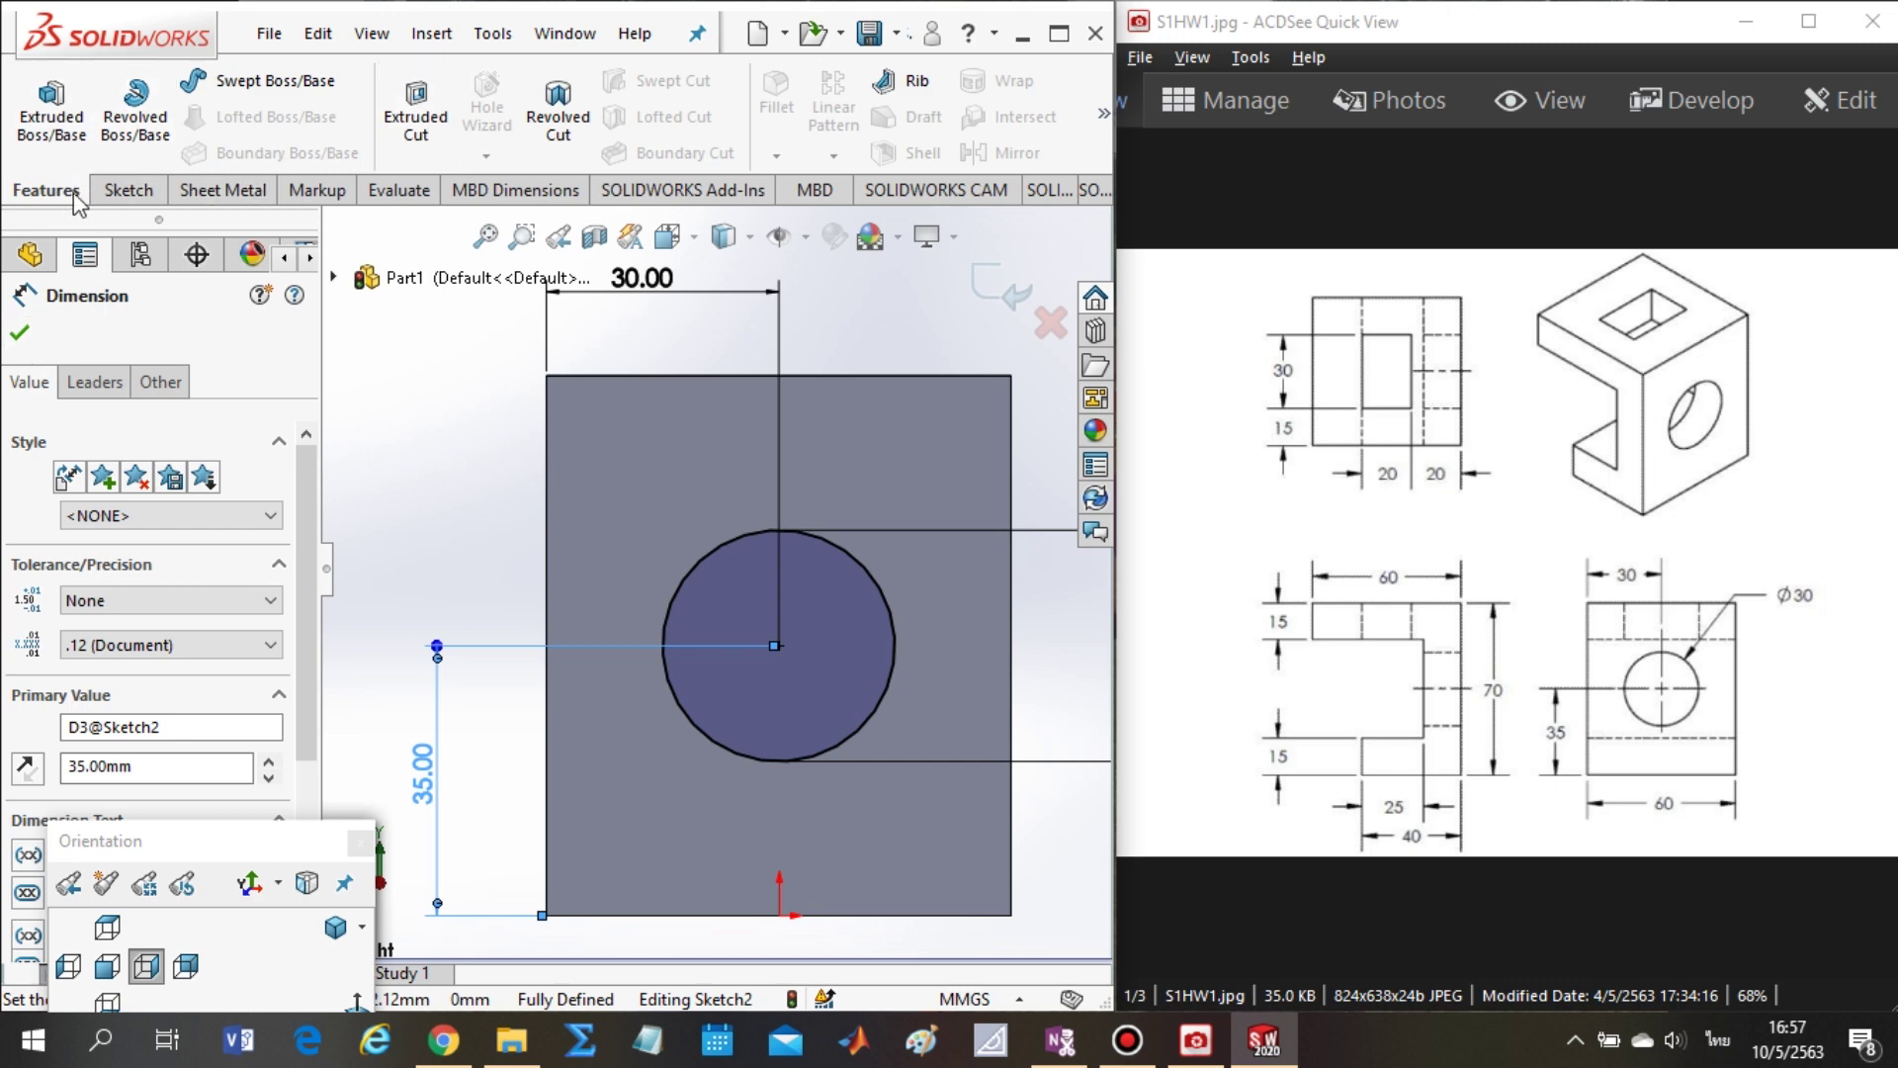
- Extrude-cut the Ø30 circle through the block's side wall with Through All
click(427, 120)
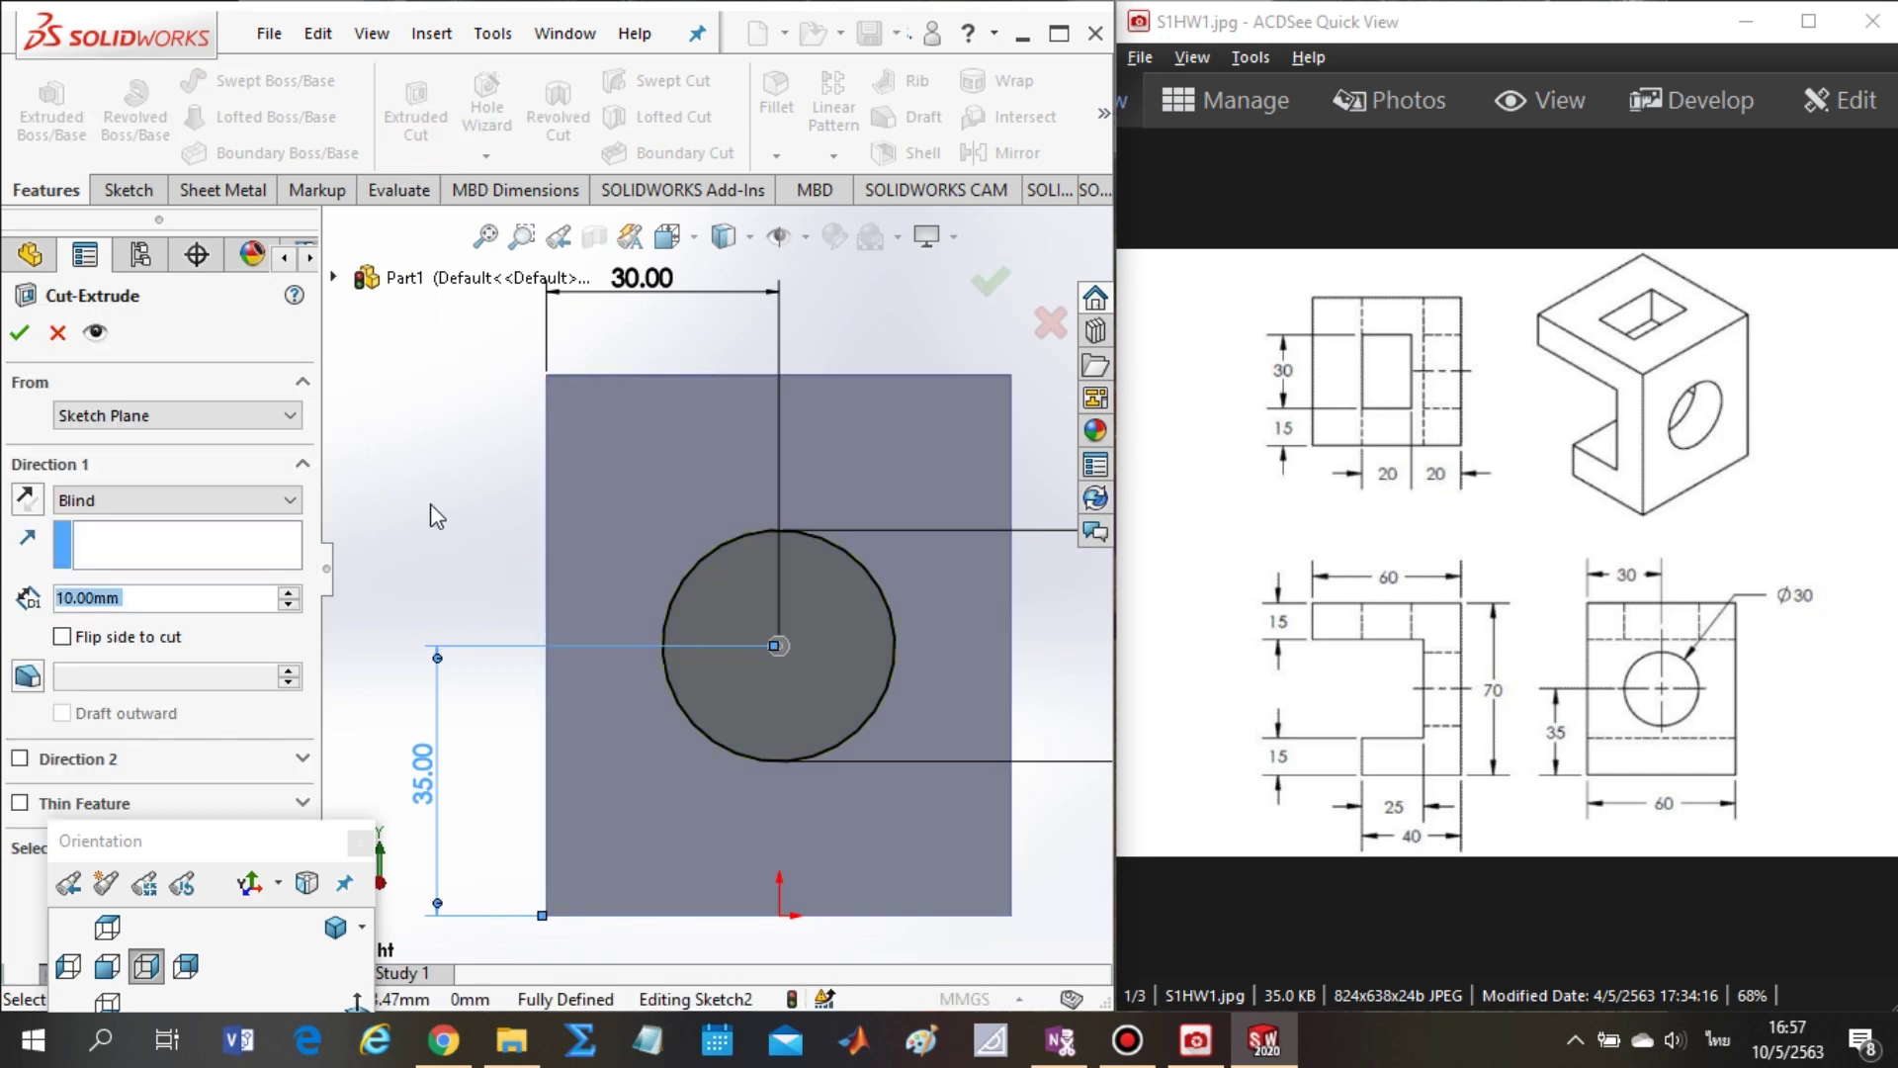
mouse_move(430, 502)
middle_down()
mouse_move(489, 550)
mouse_move(627, 550)
mouse_move(592, 565)
mouse_move(614, 666)
middle_up()
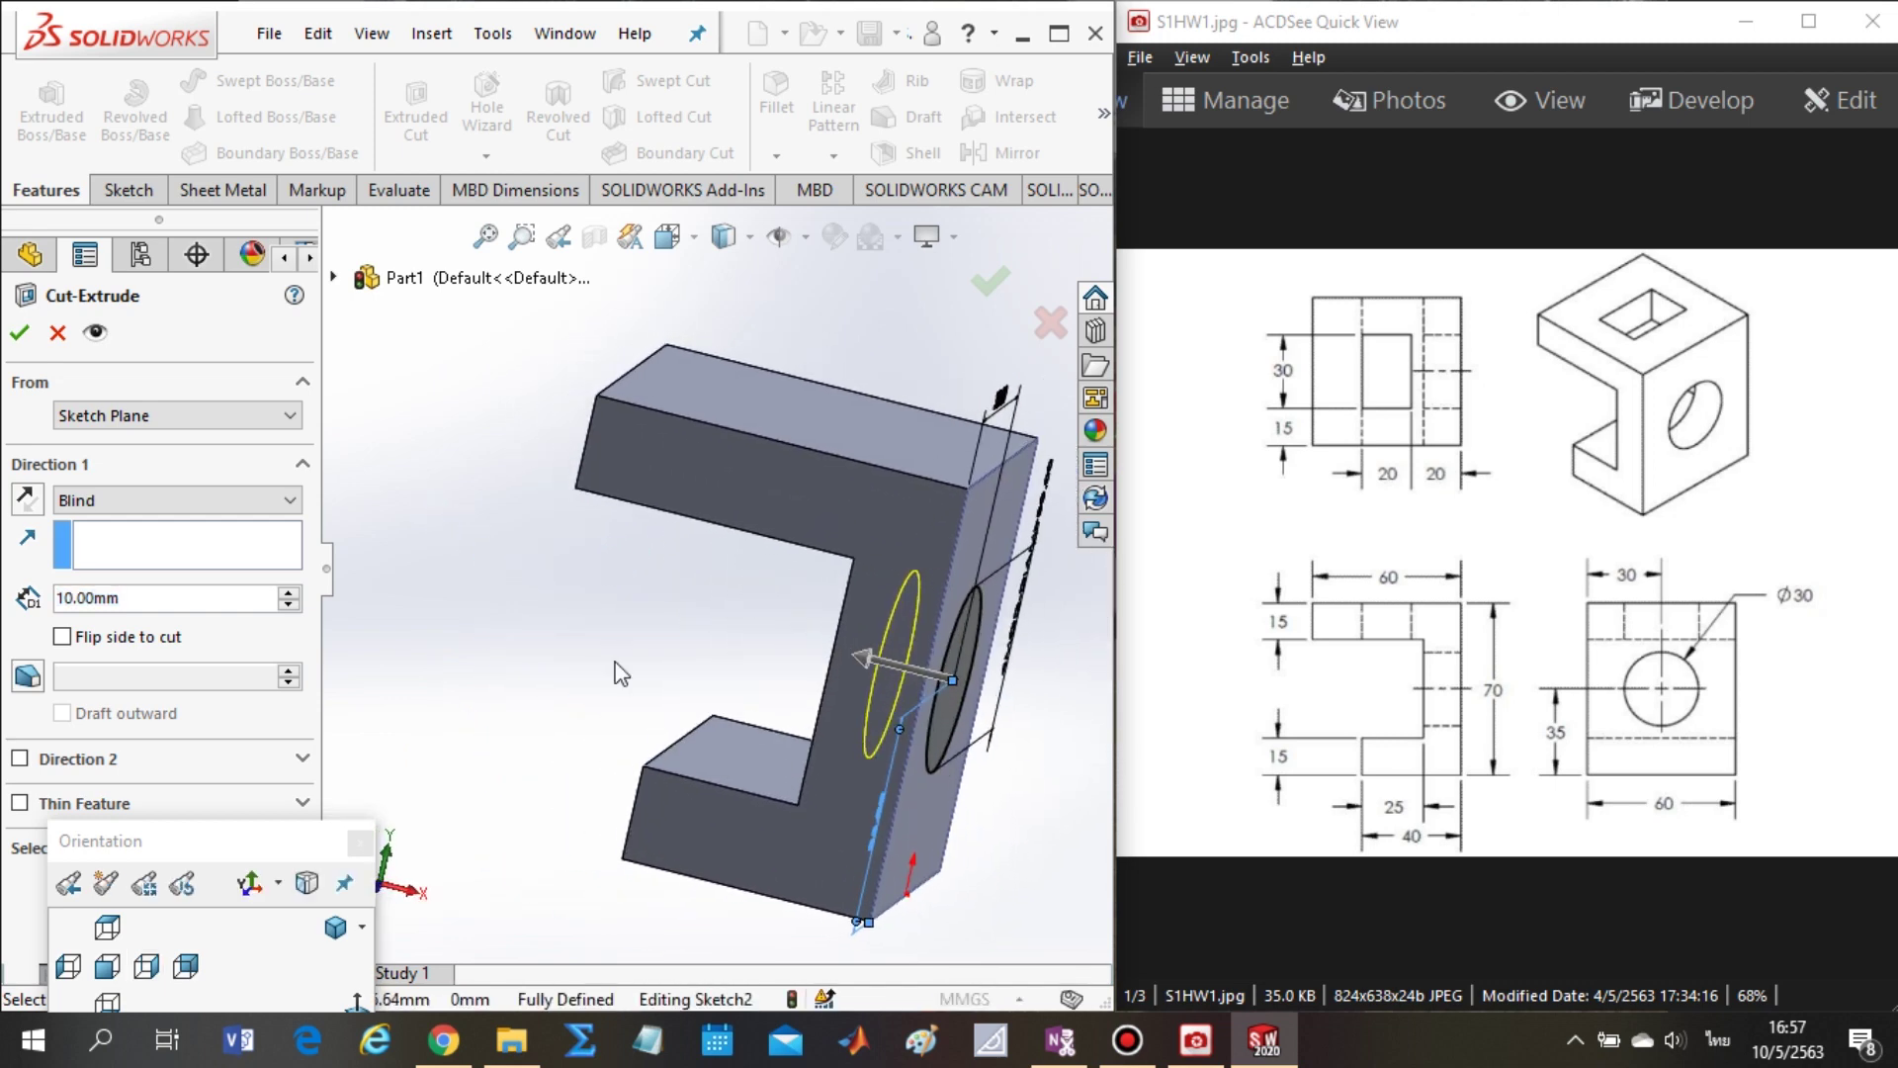
click(109, 967)
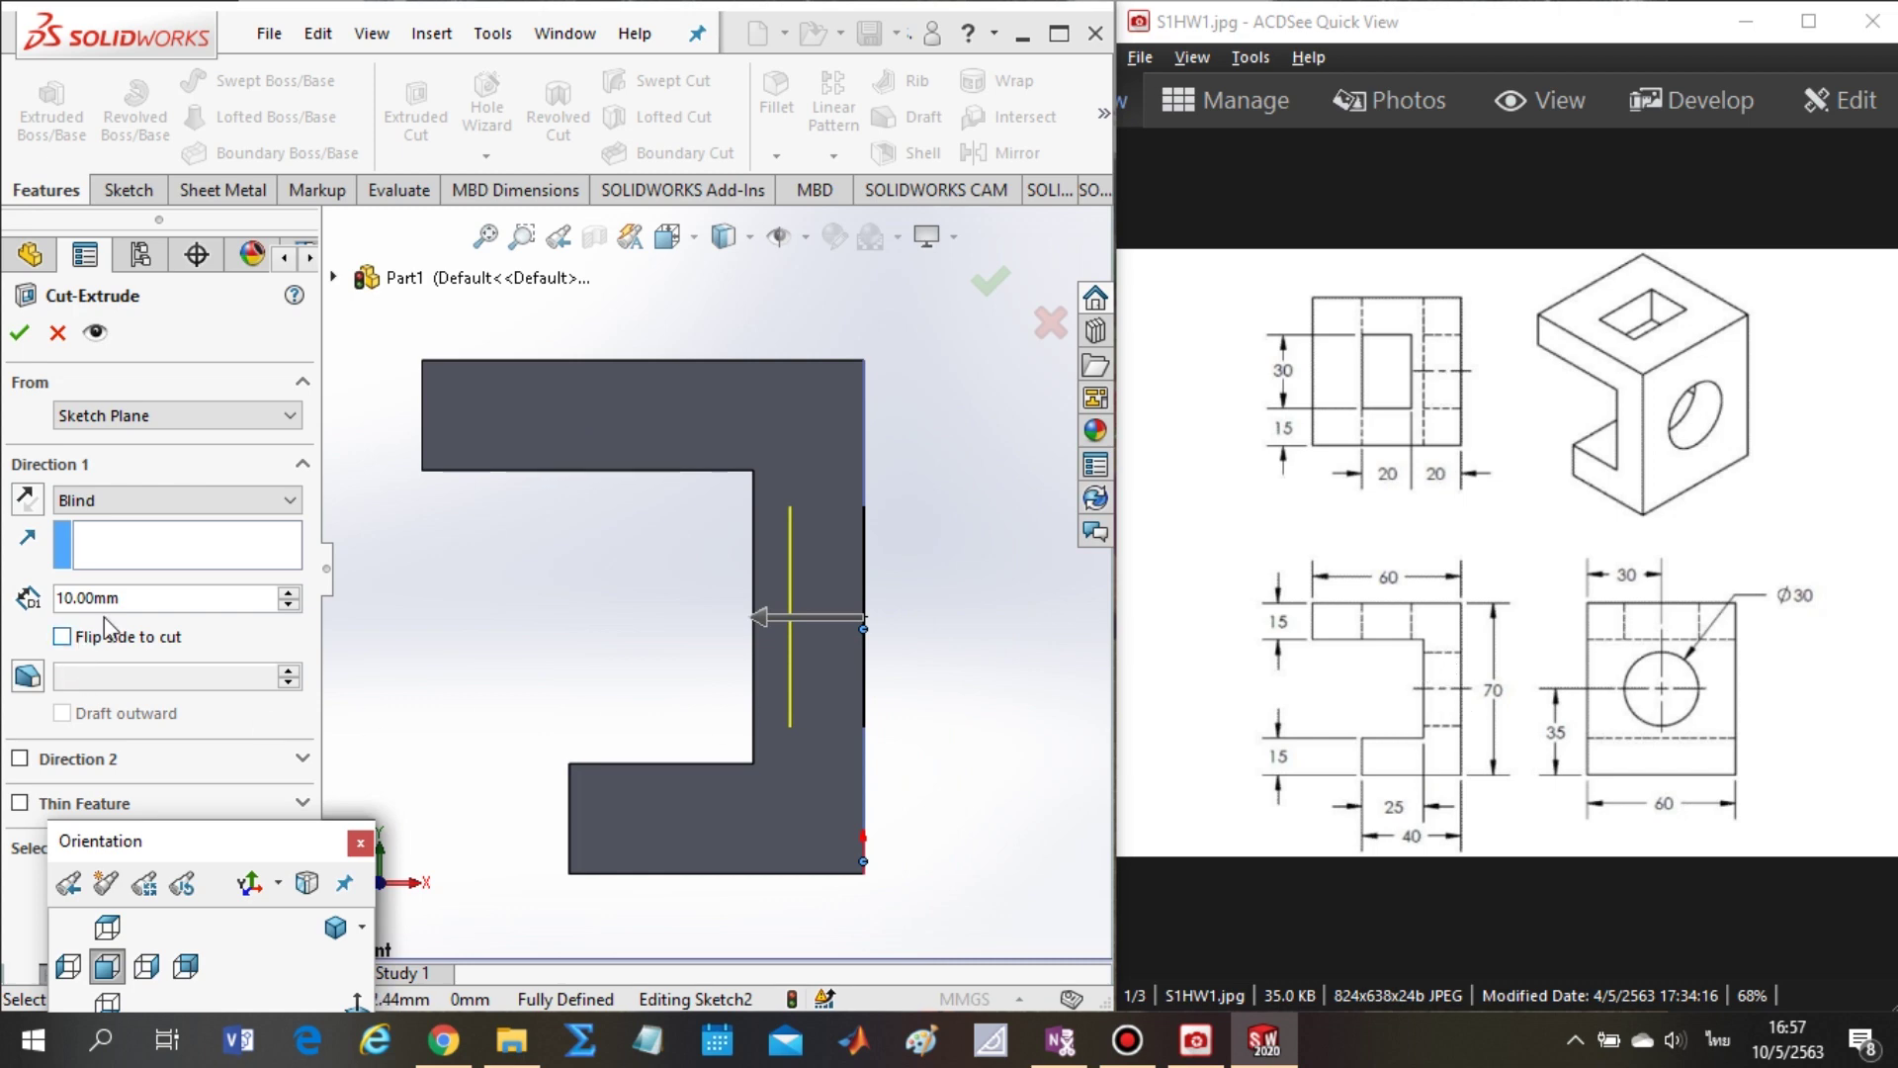
click(289, 593)
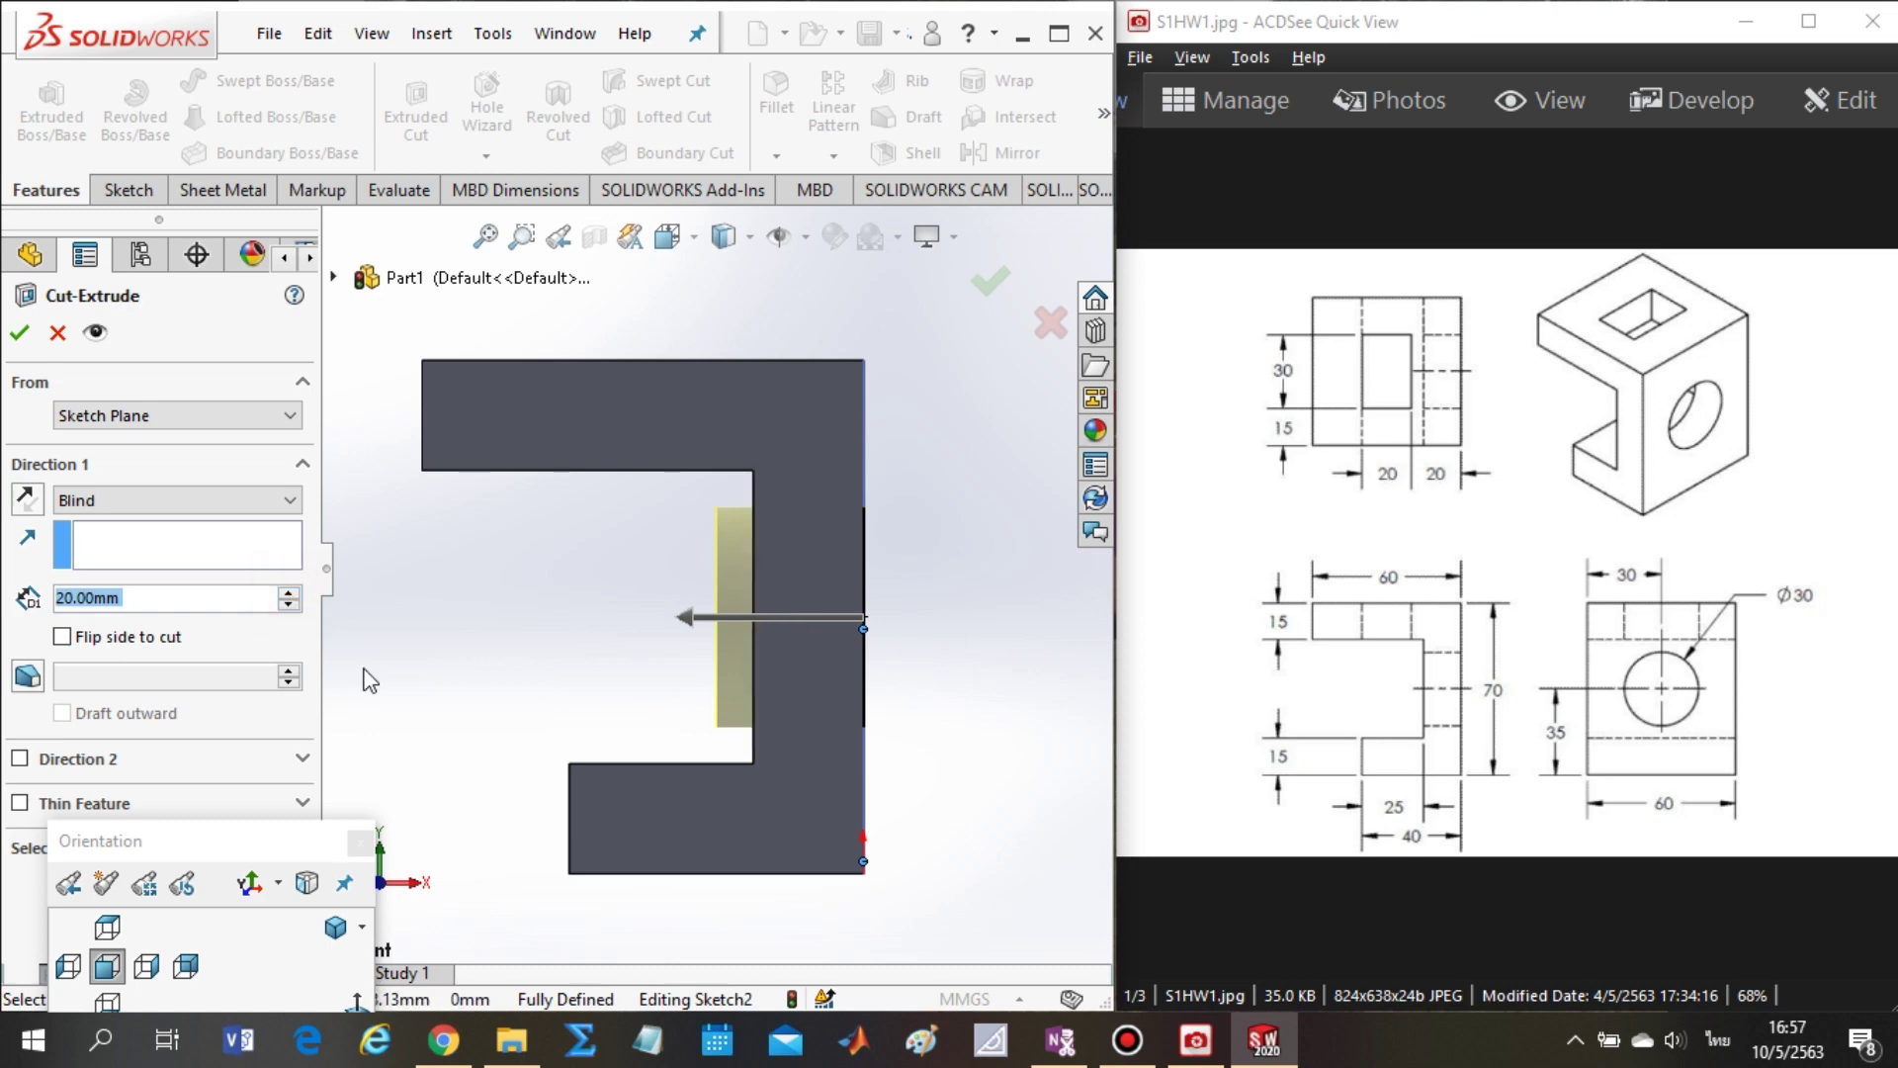
click(194, 500)
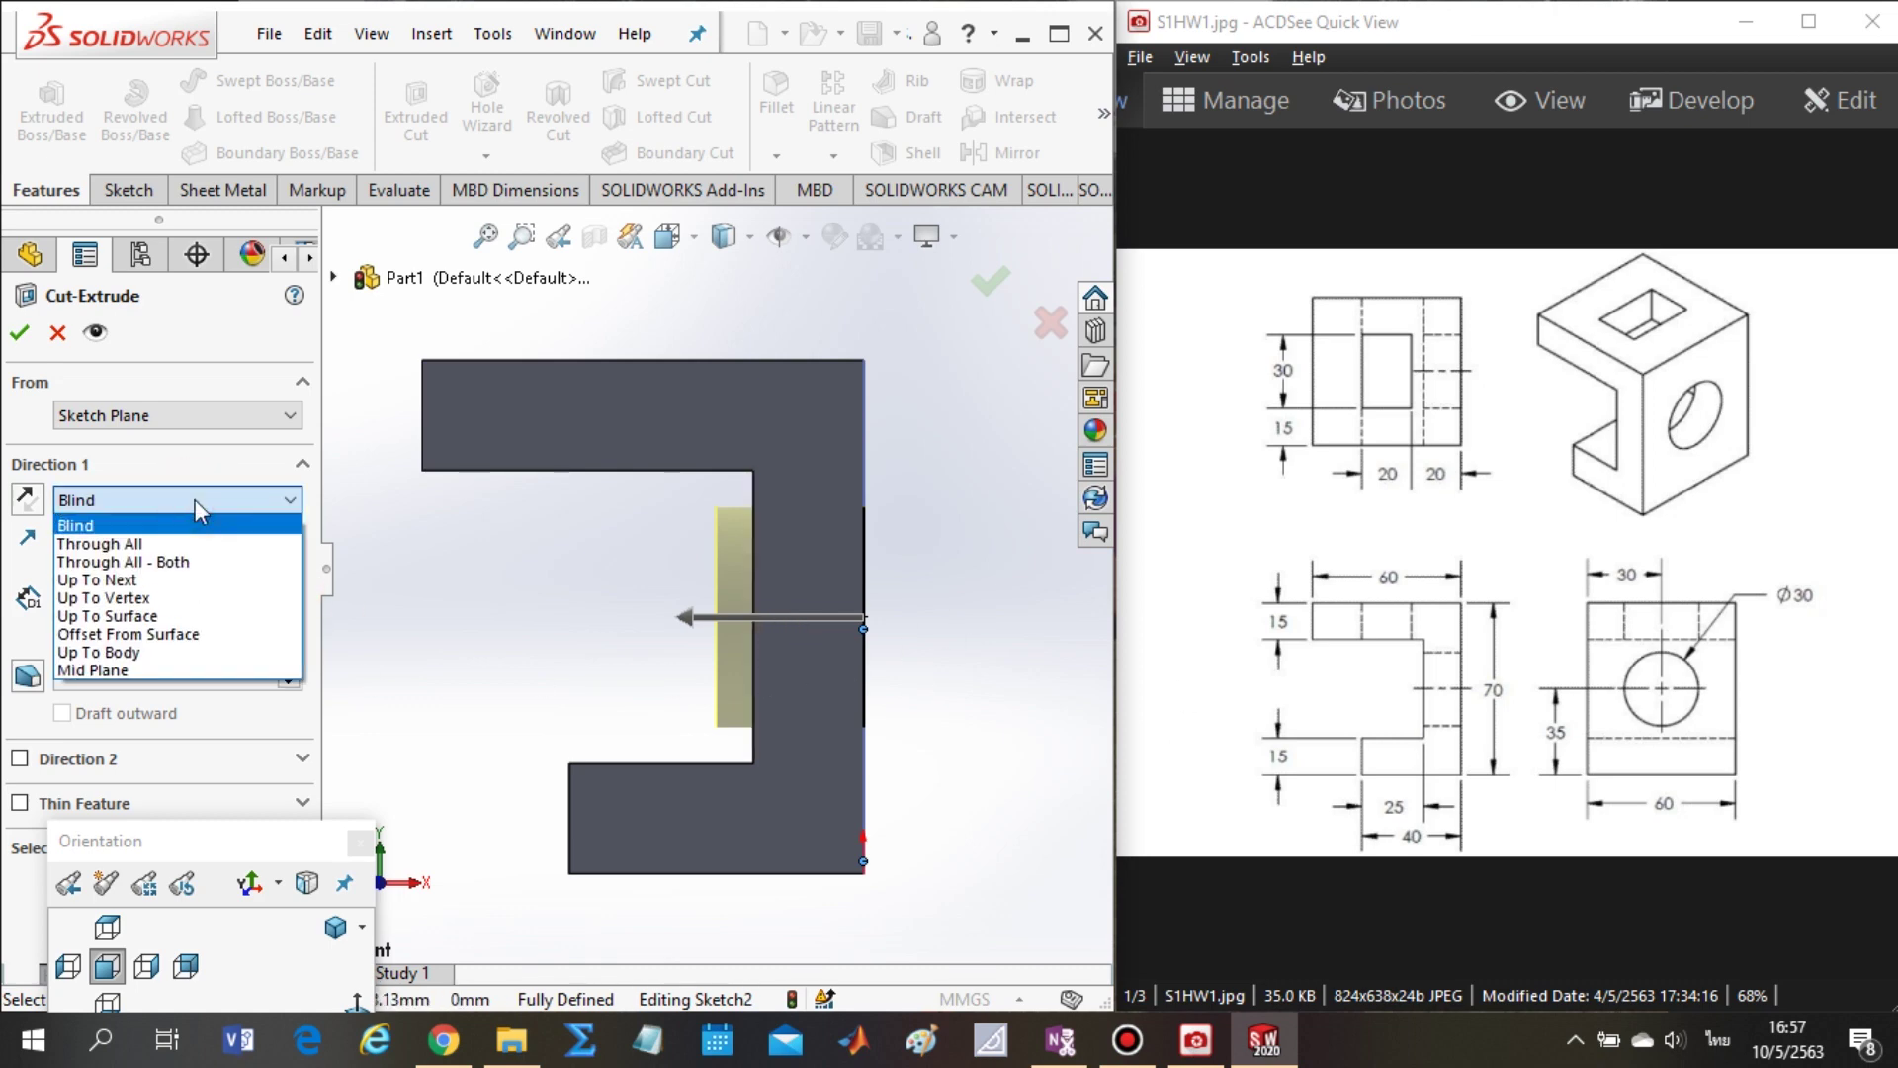
click(98, 544)
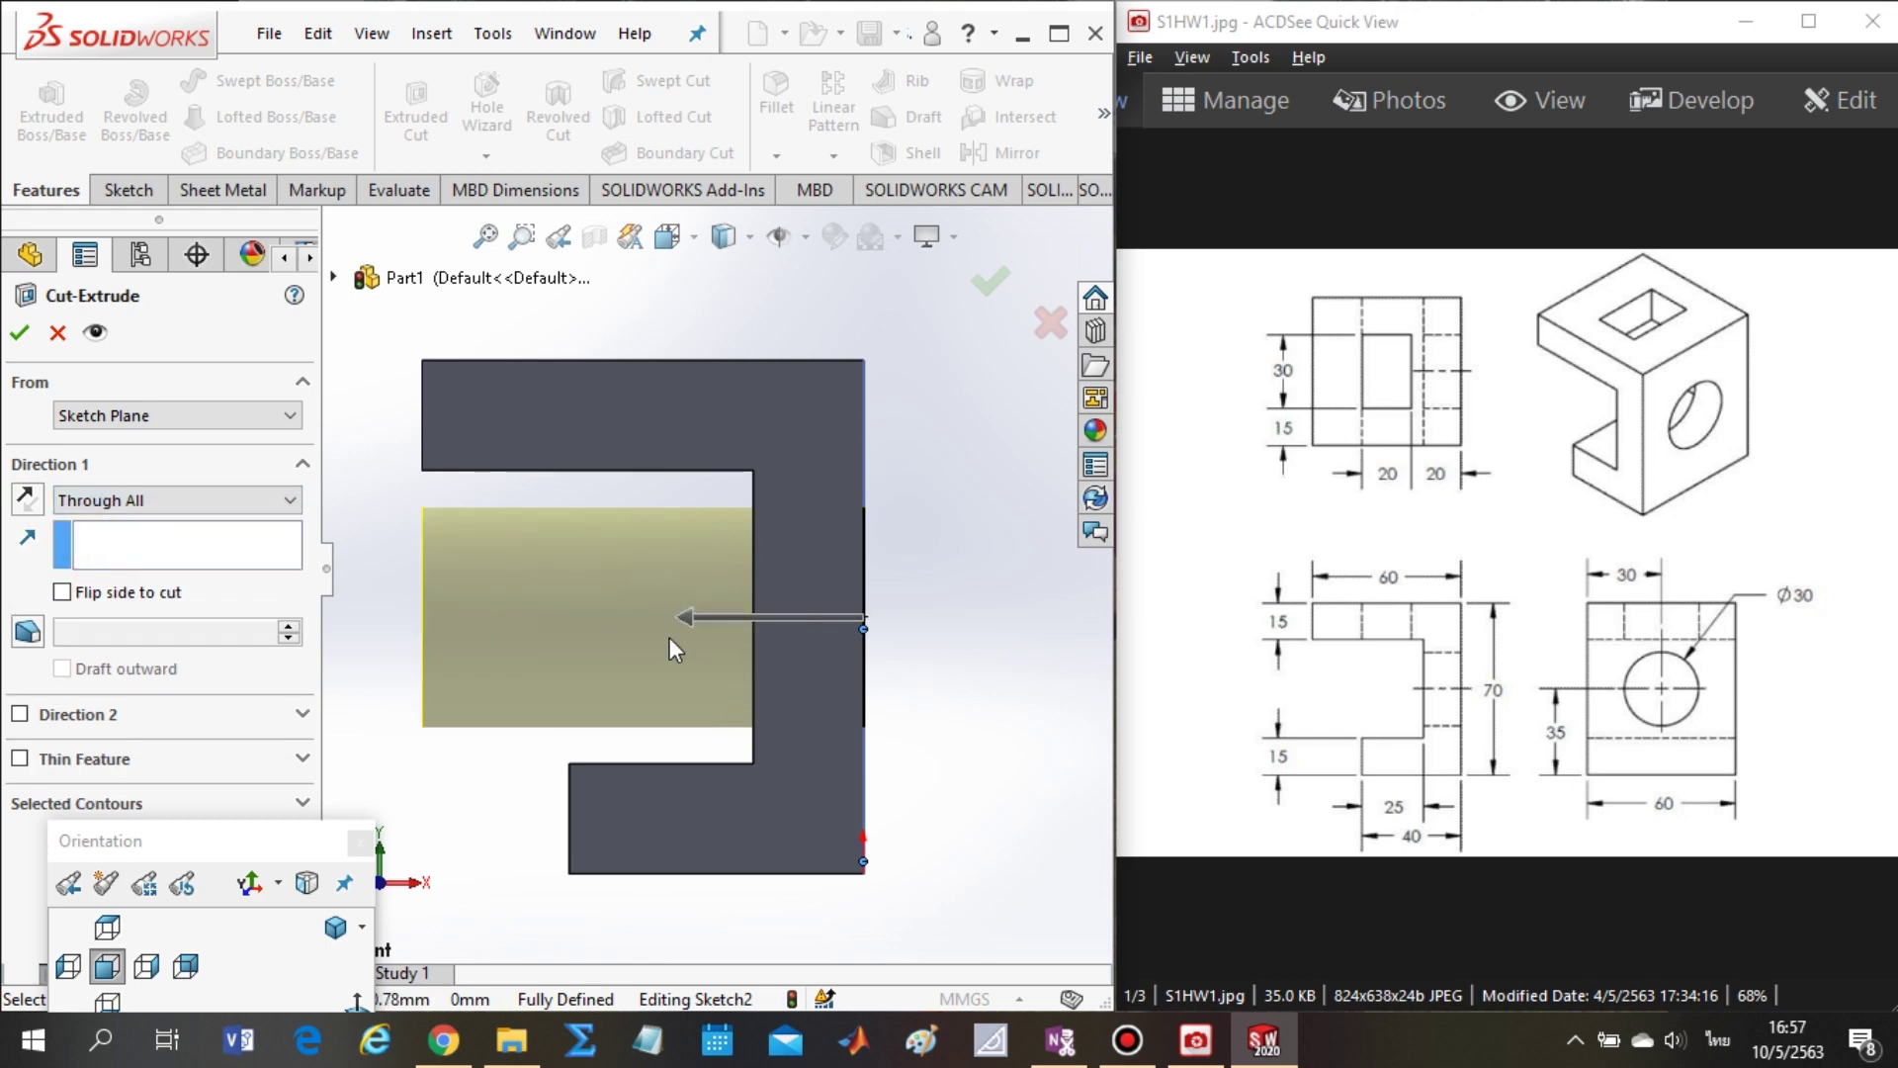
click(21, 336)
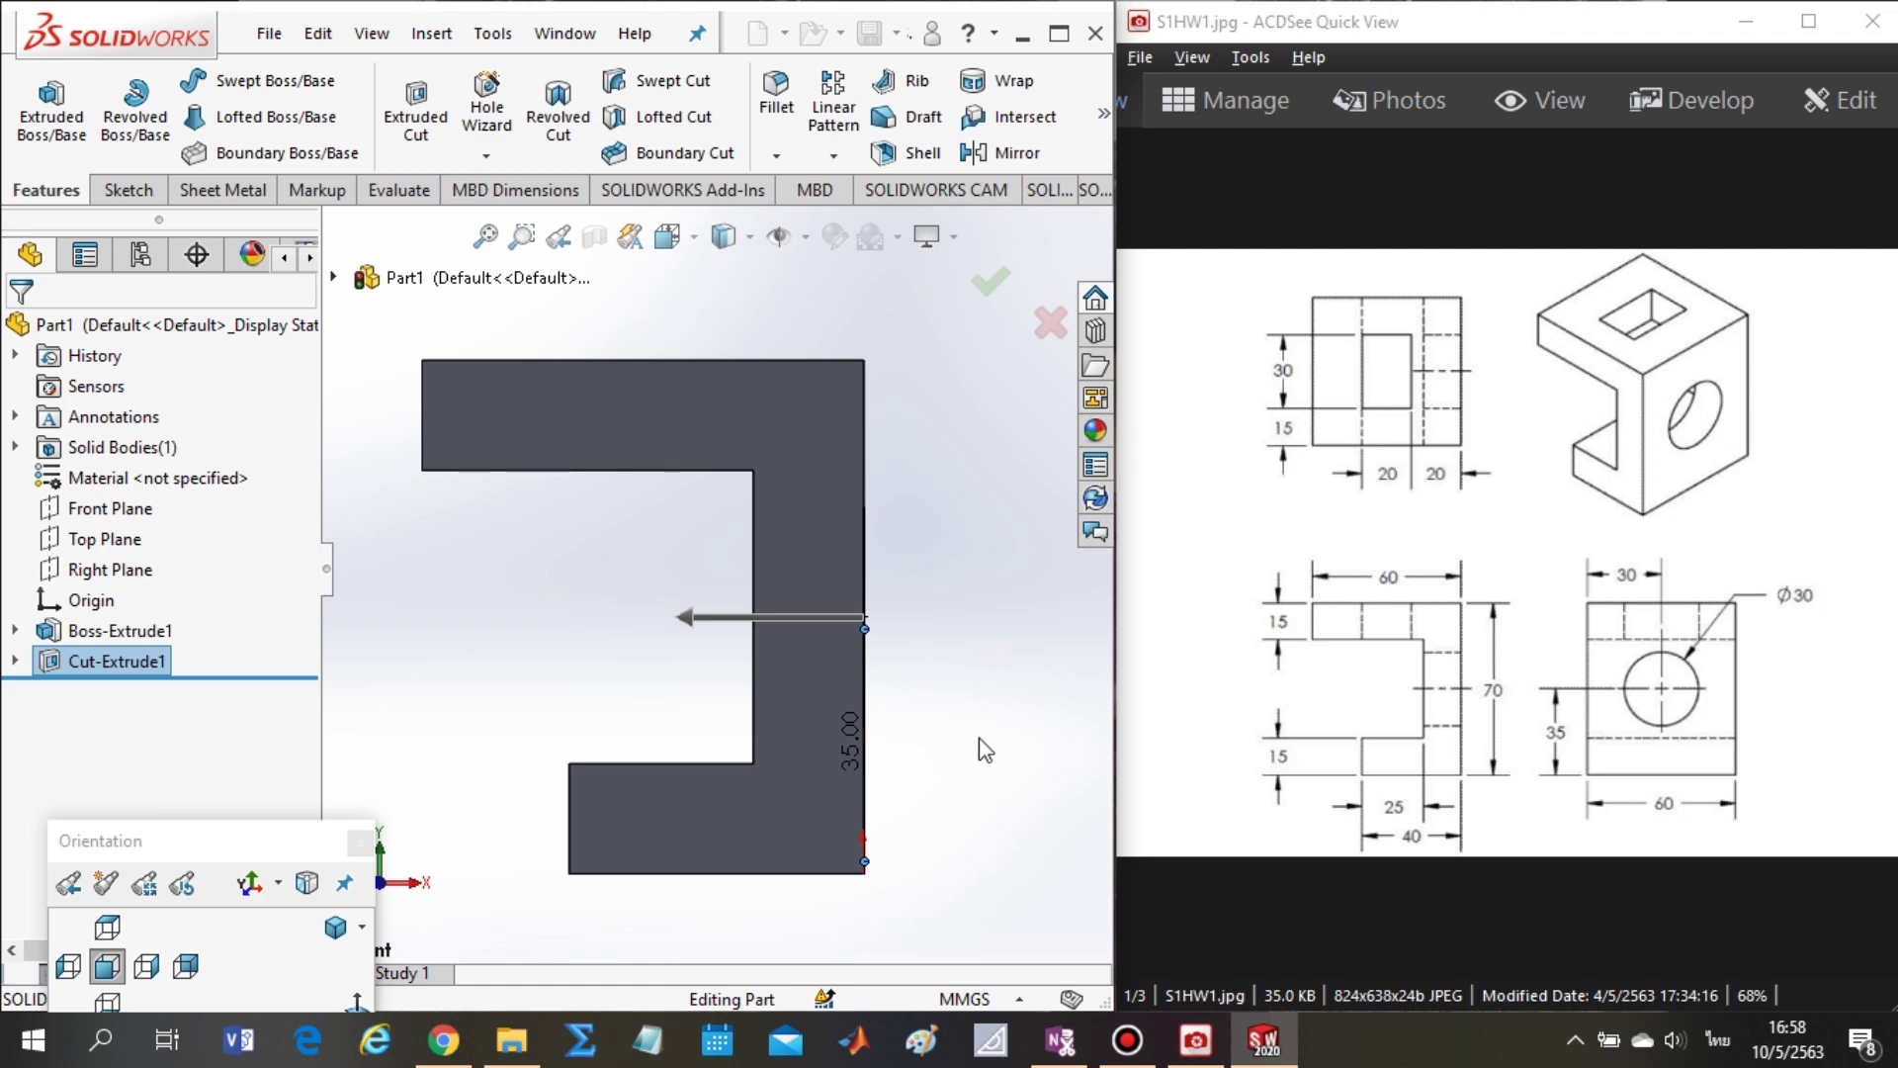
mouse_move(986, 754)
middle_down()
mouse_move(993, 712)
mouse_move(954, 700)
middle_up()
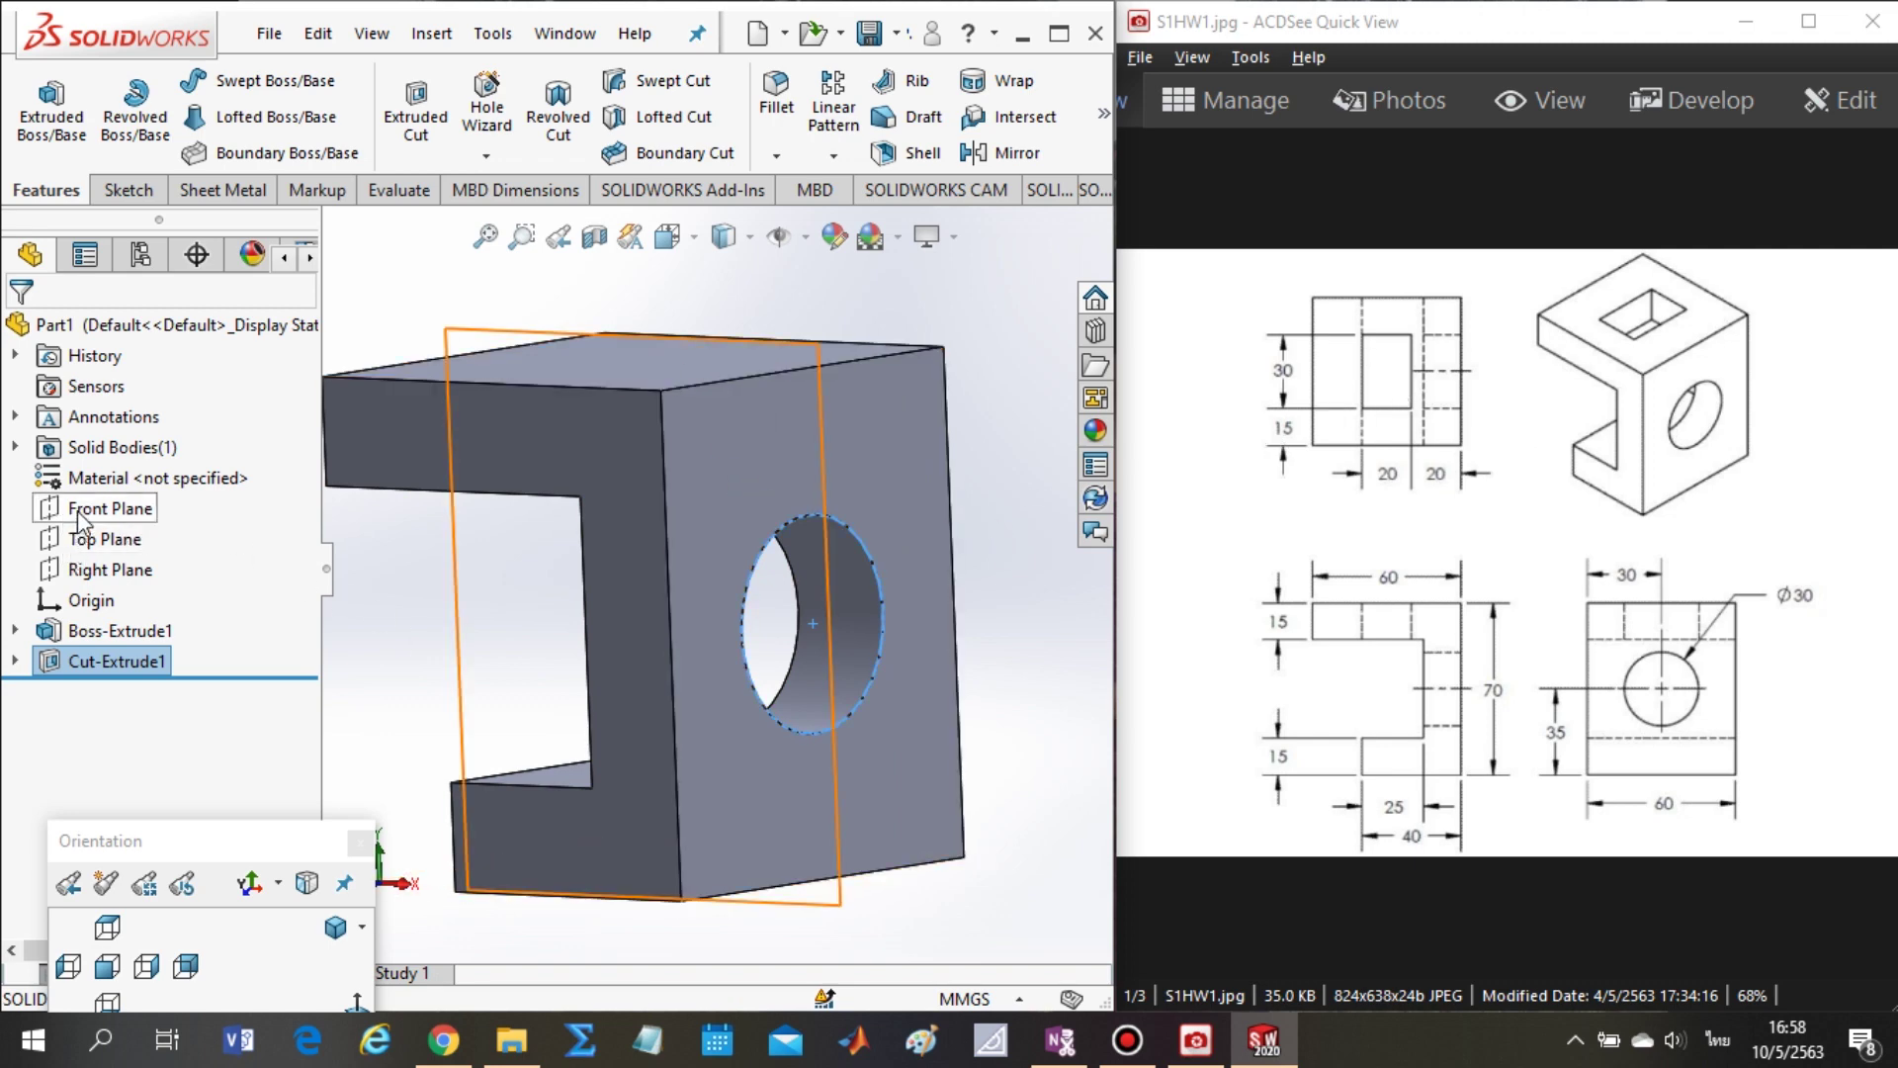
click(638, 360)
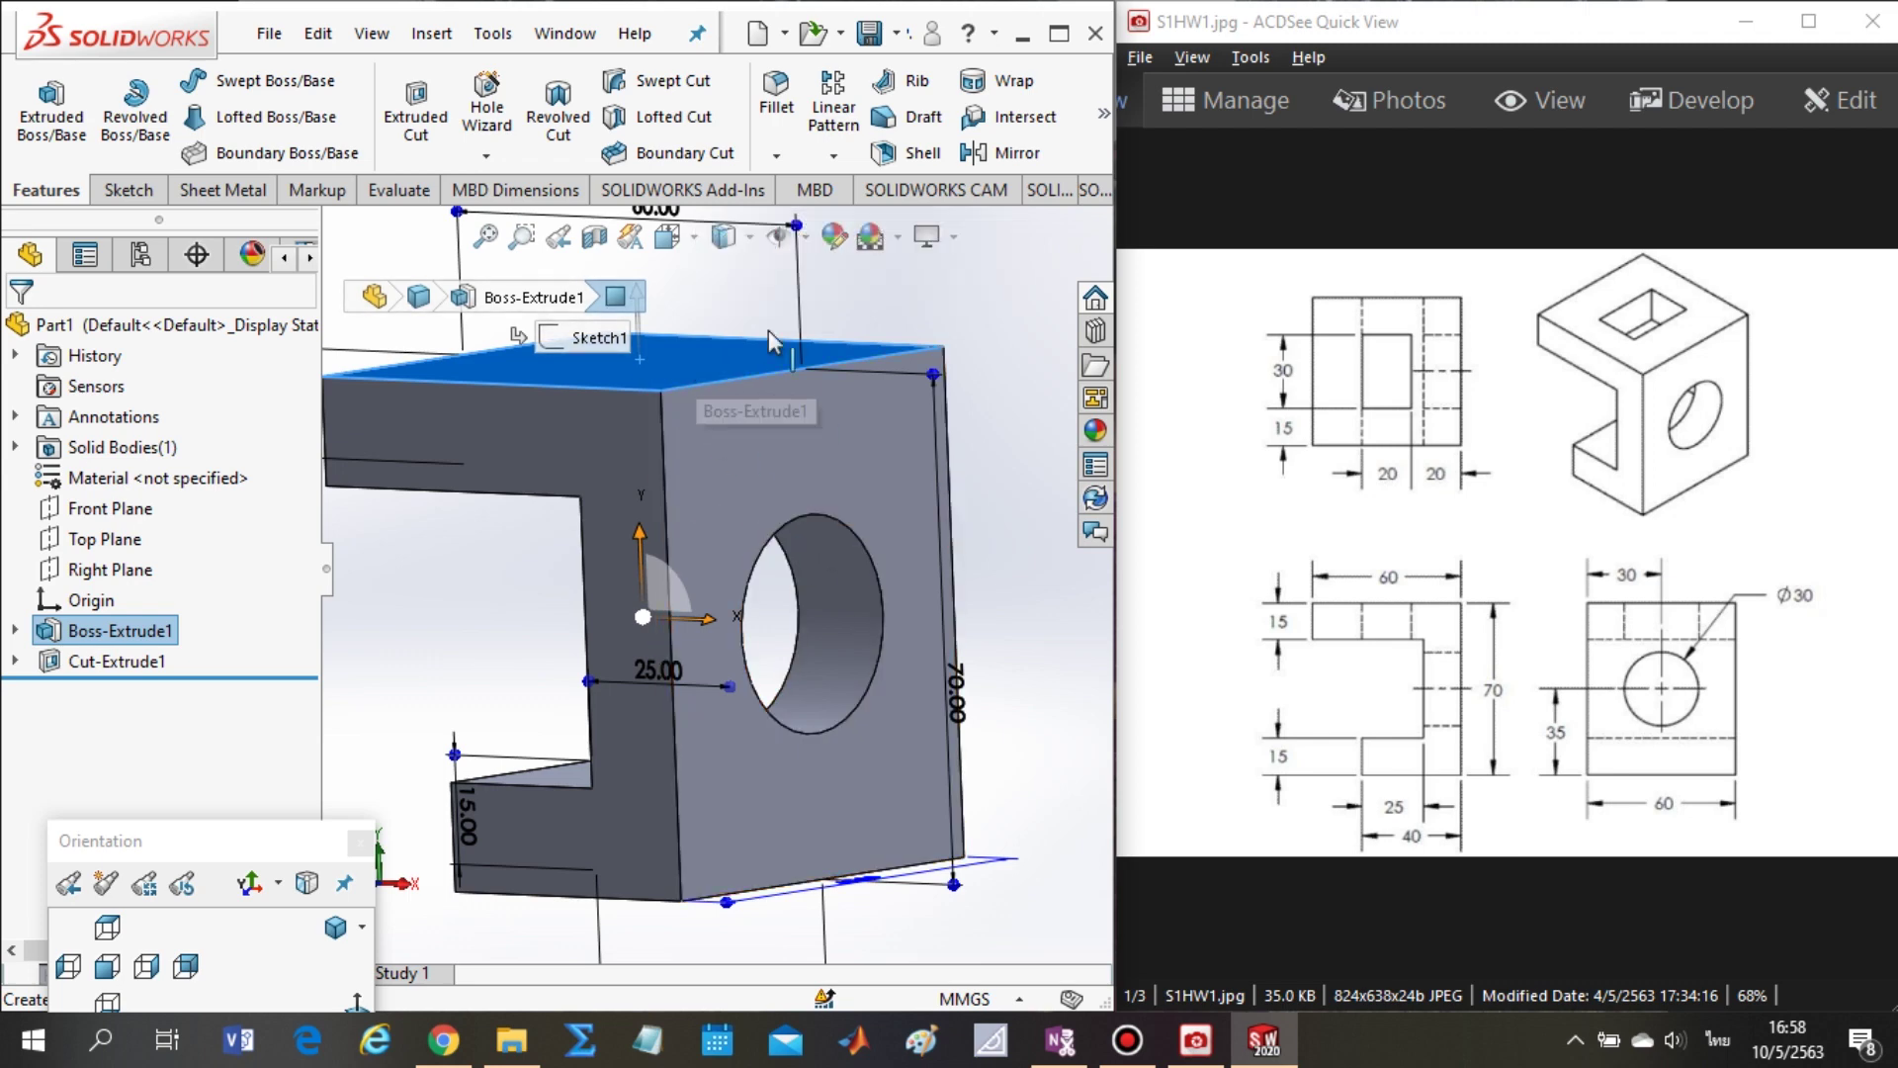
- Open a new sketch on the block's top face and view it Normal To
right_click(681, 366)
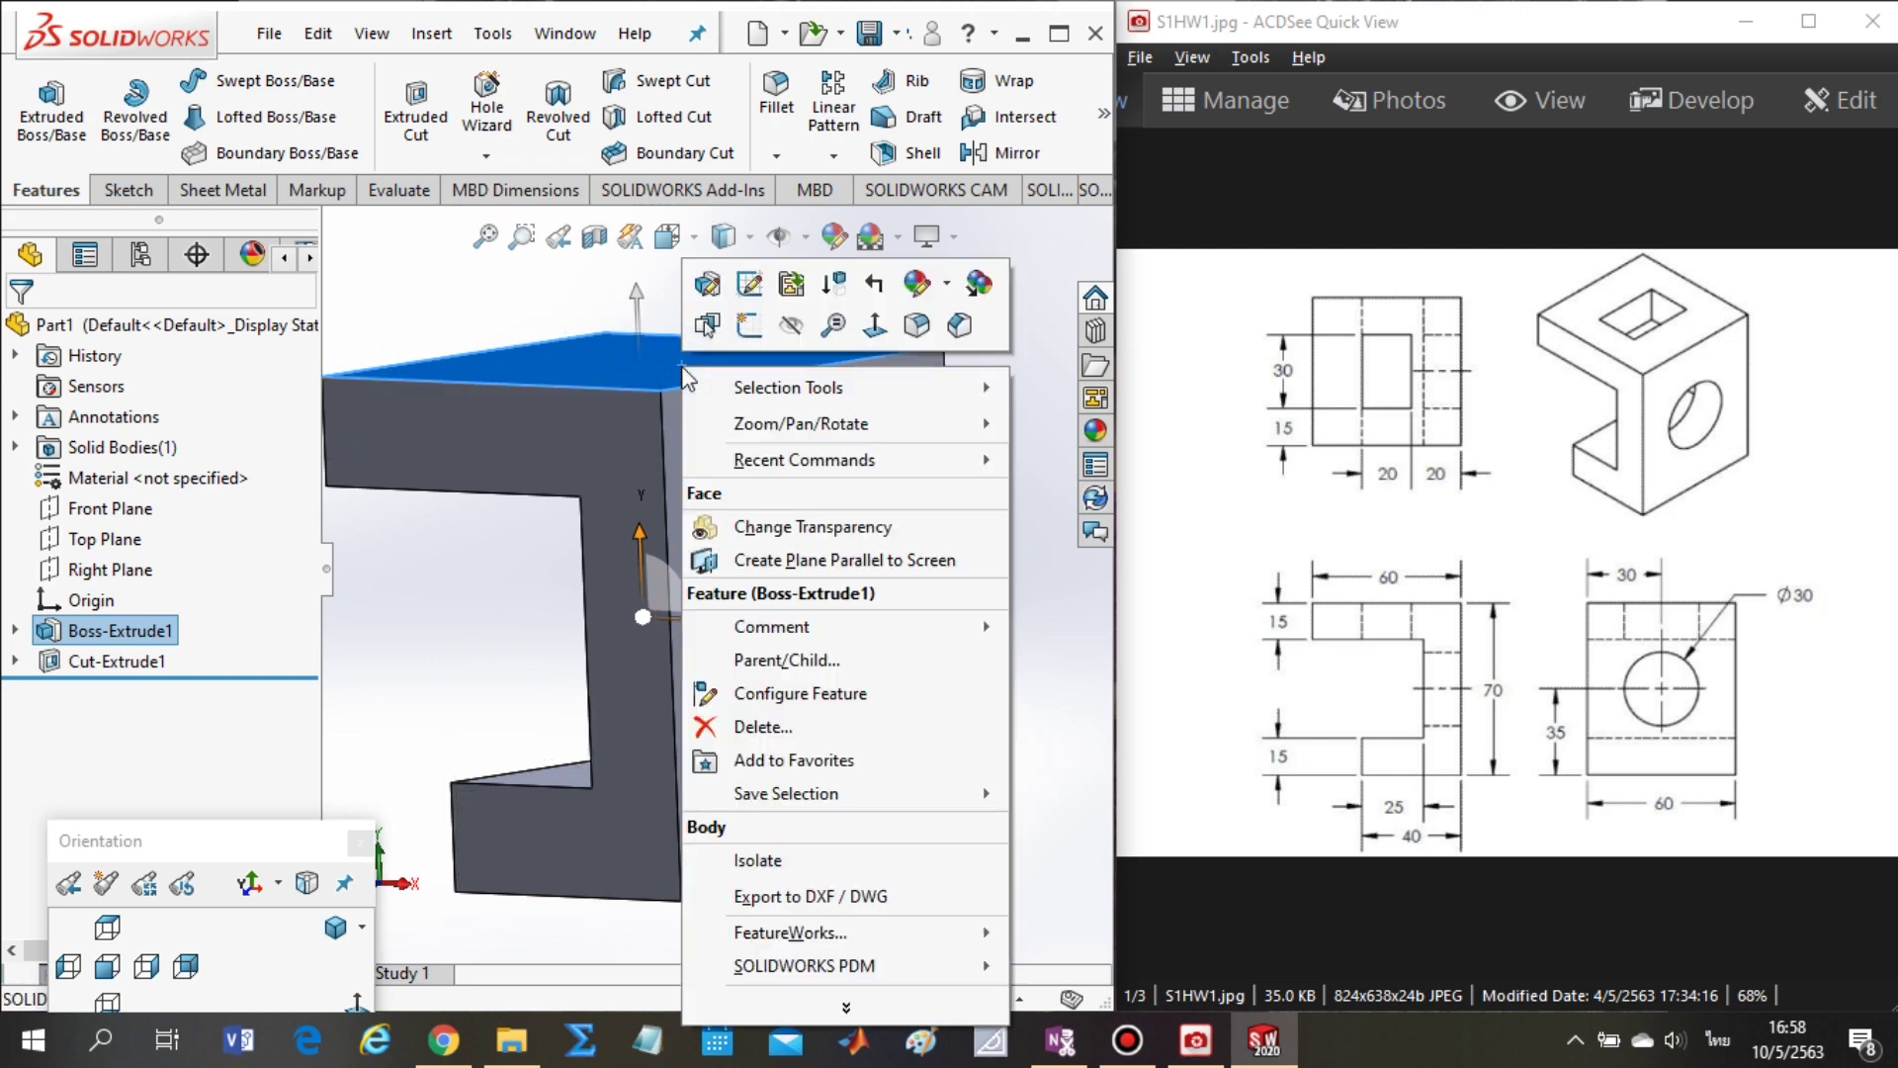
click(749, 325)
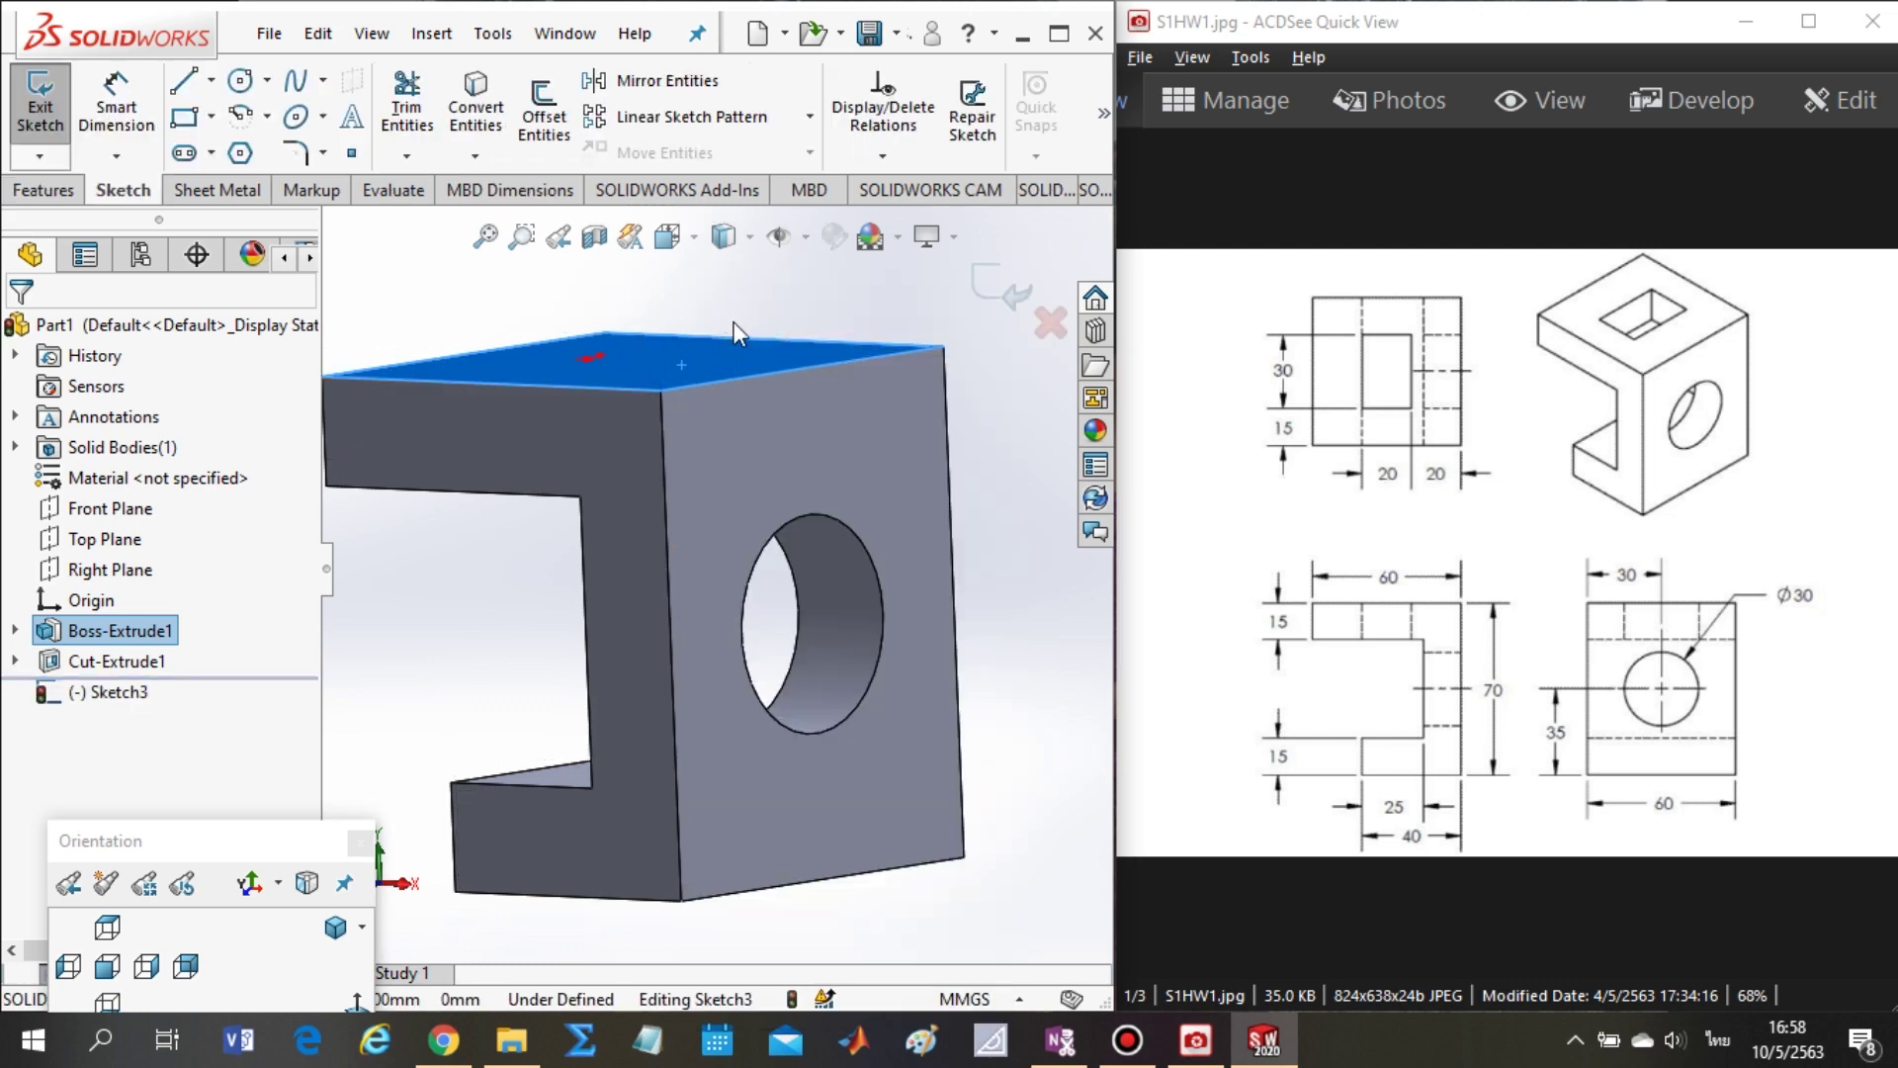
right_click(663, 350)
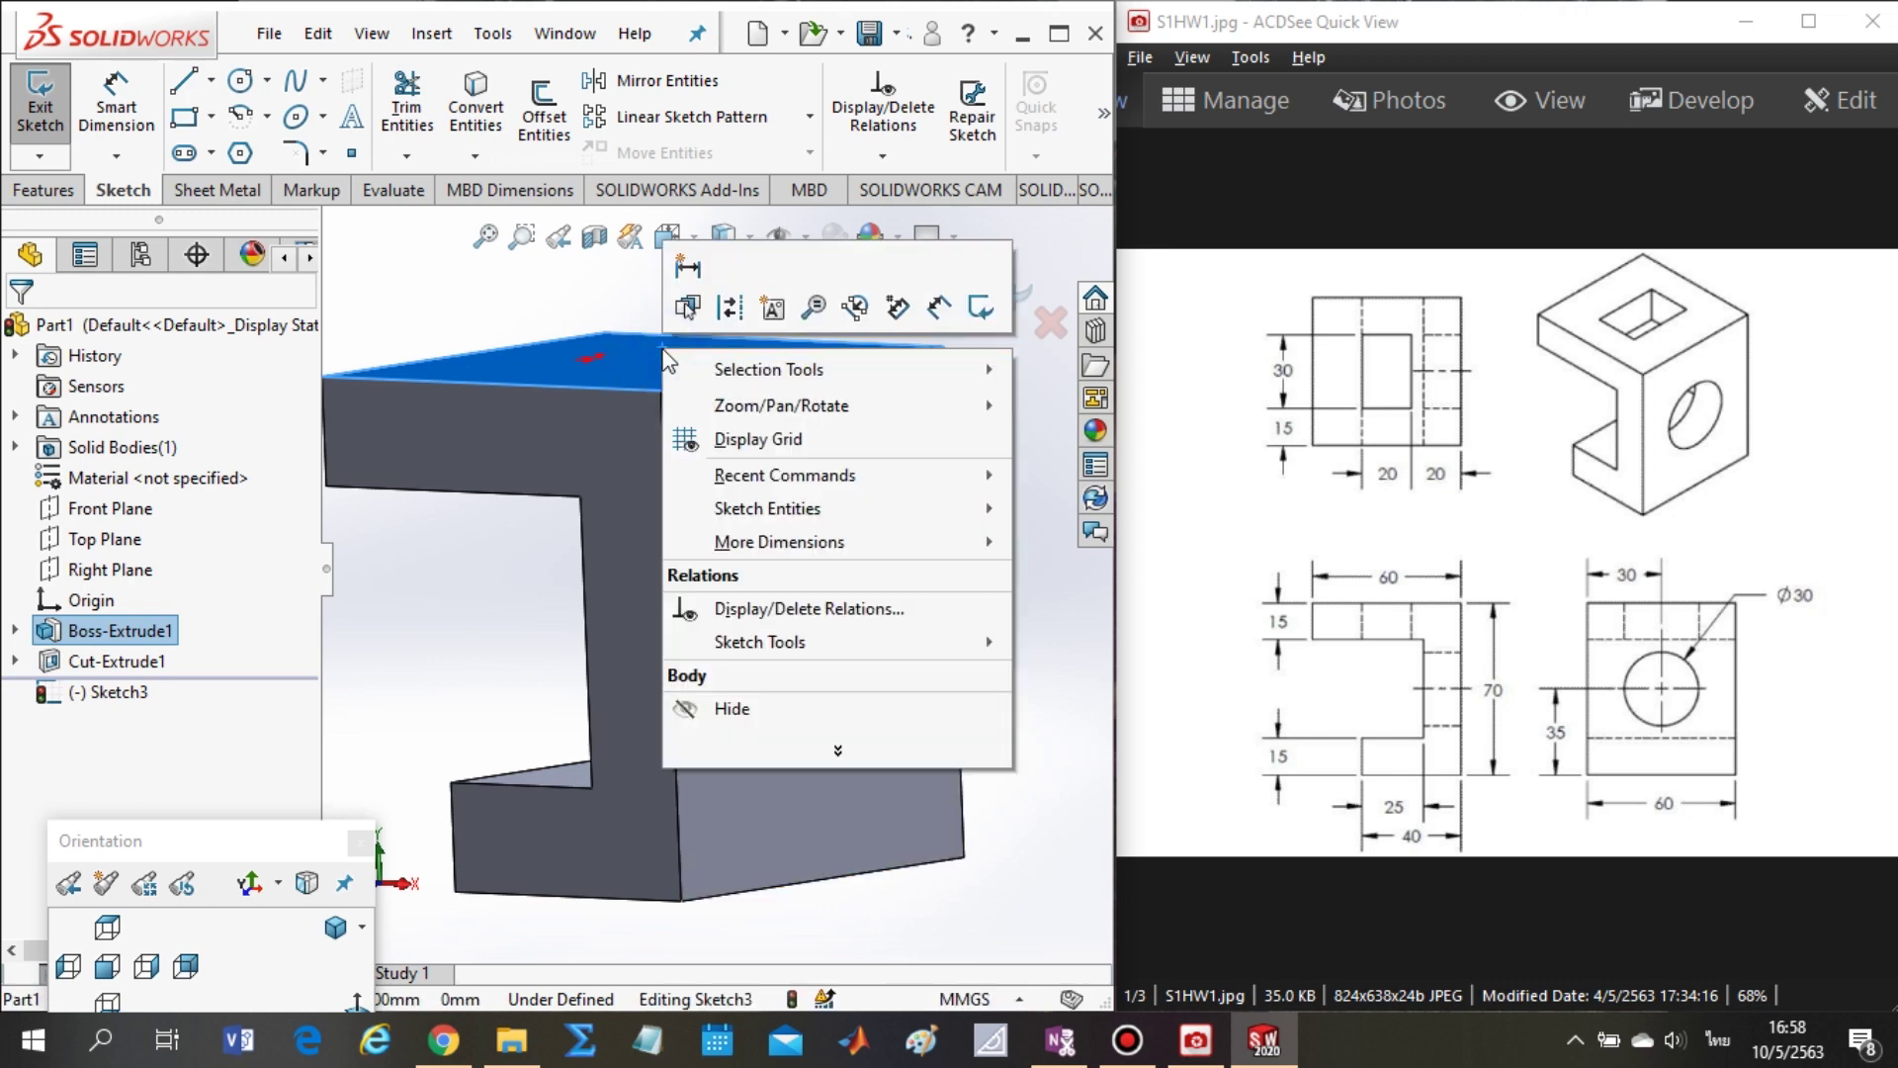
click(475, 632)
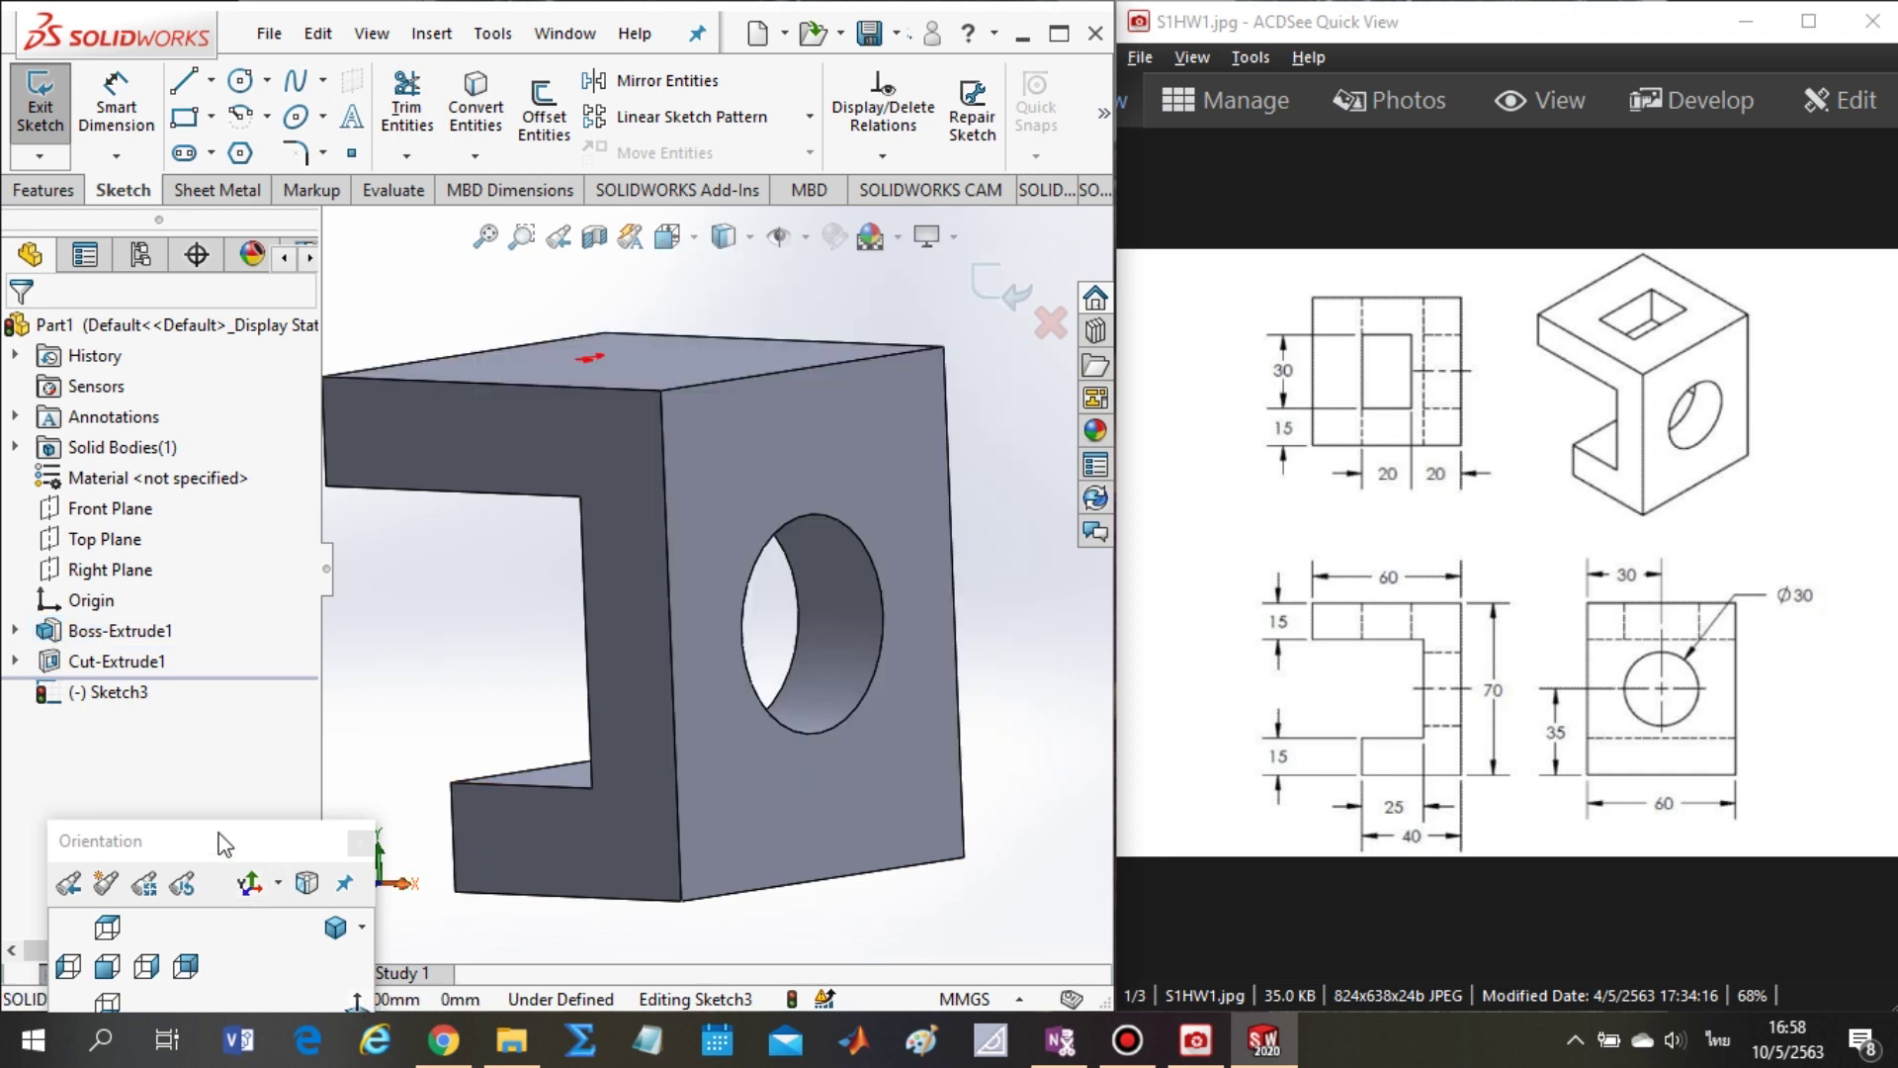
key(space)
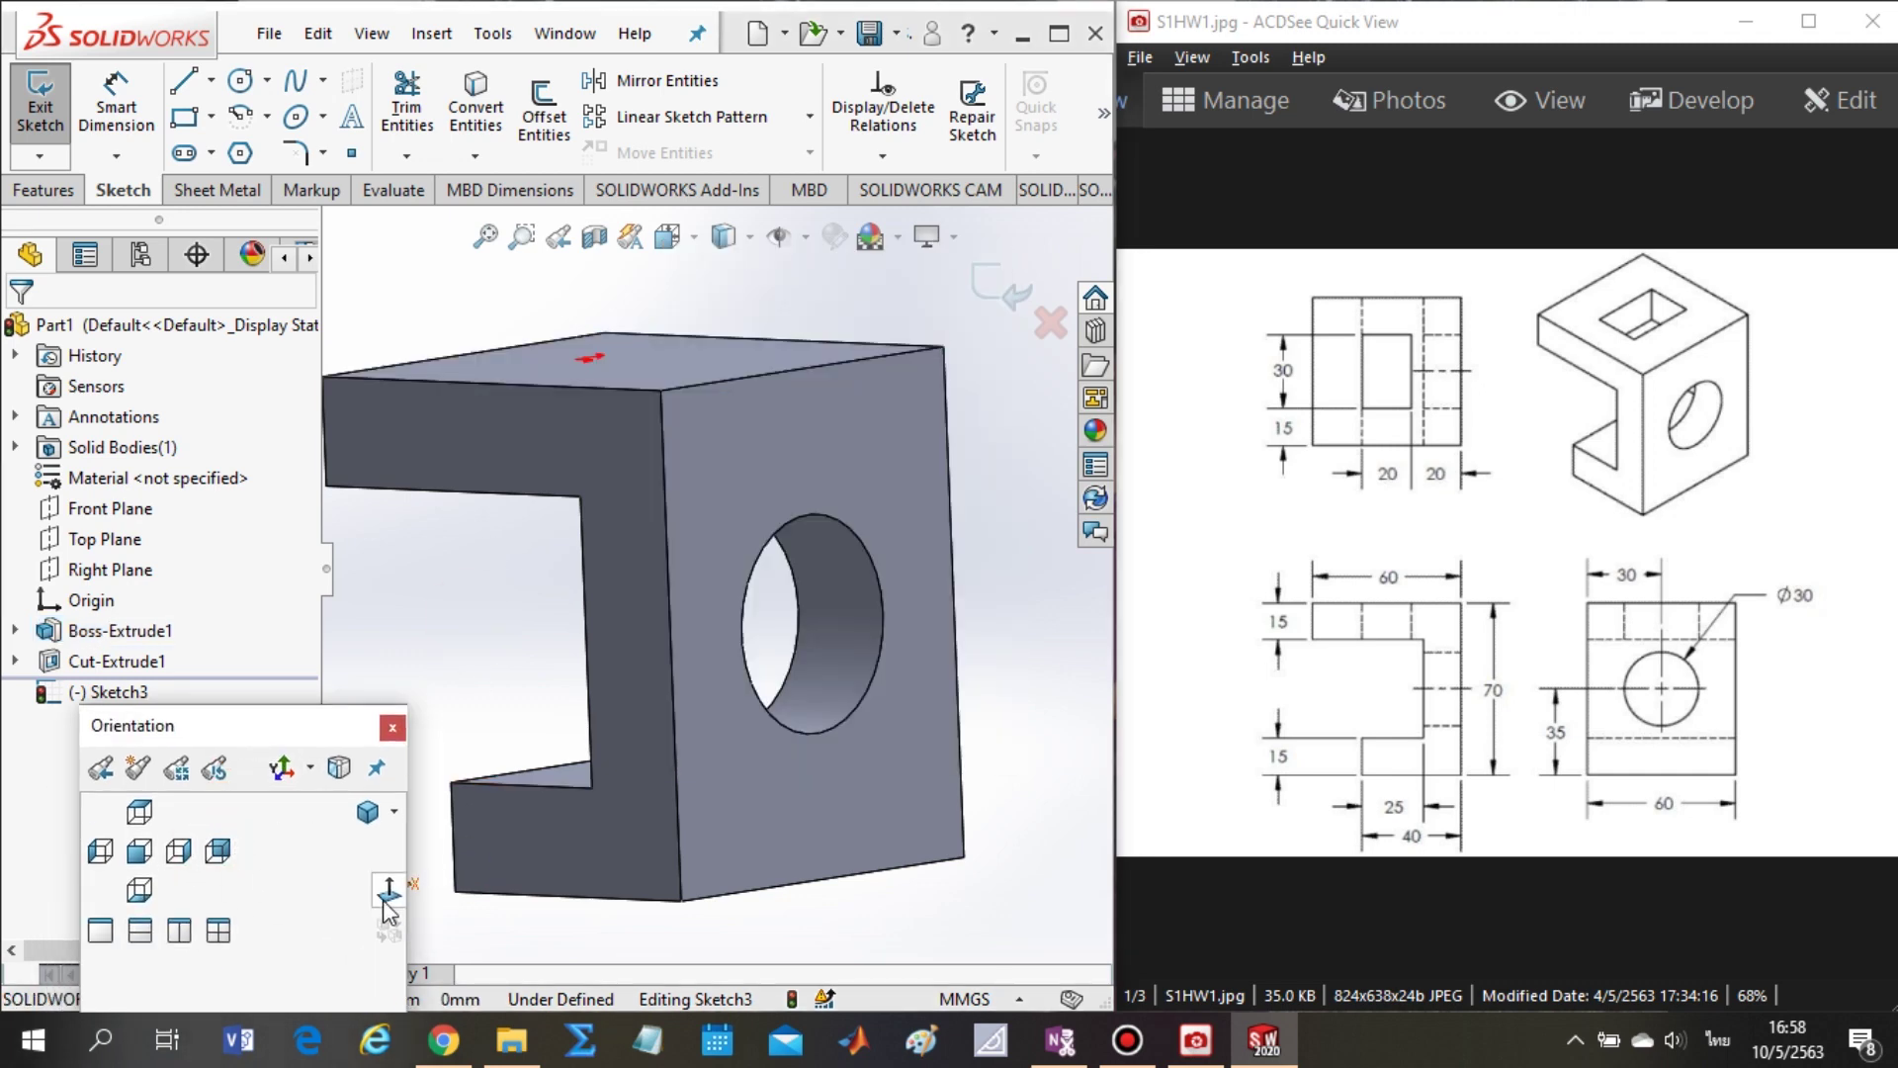
click(385, 896)
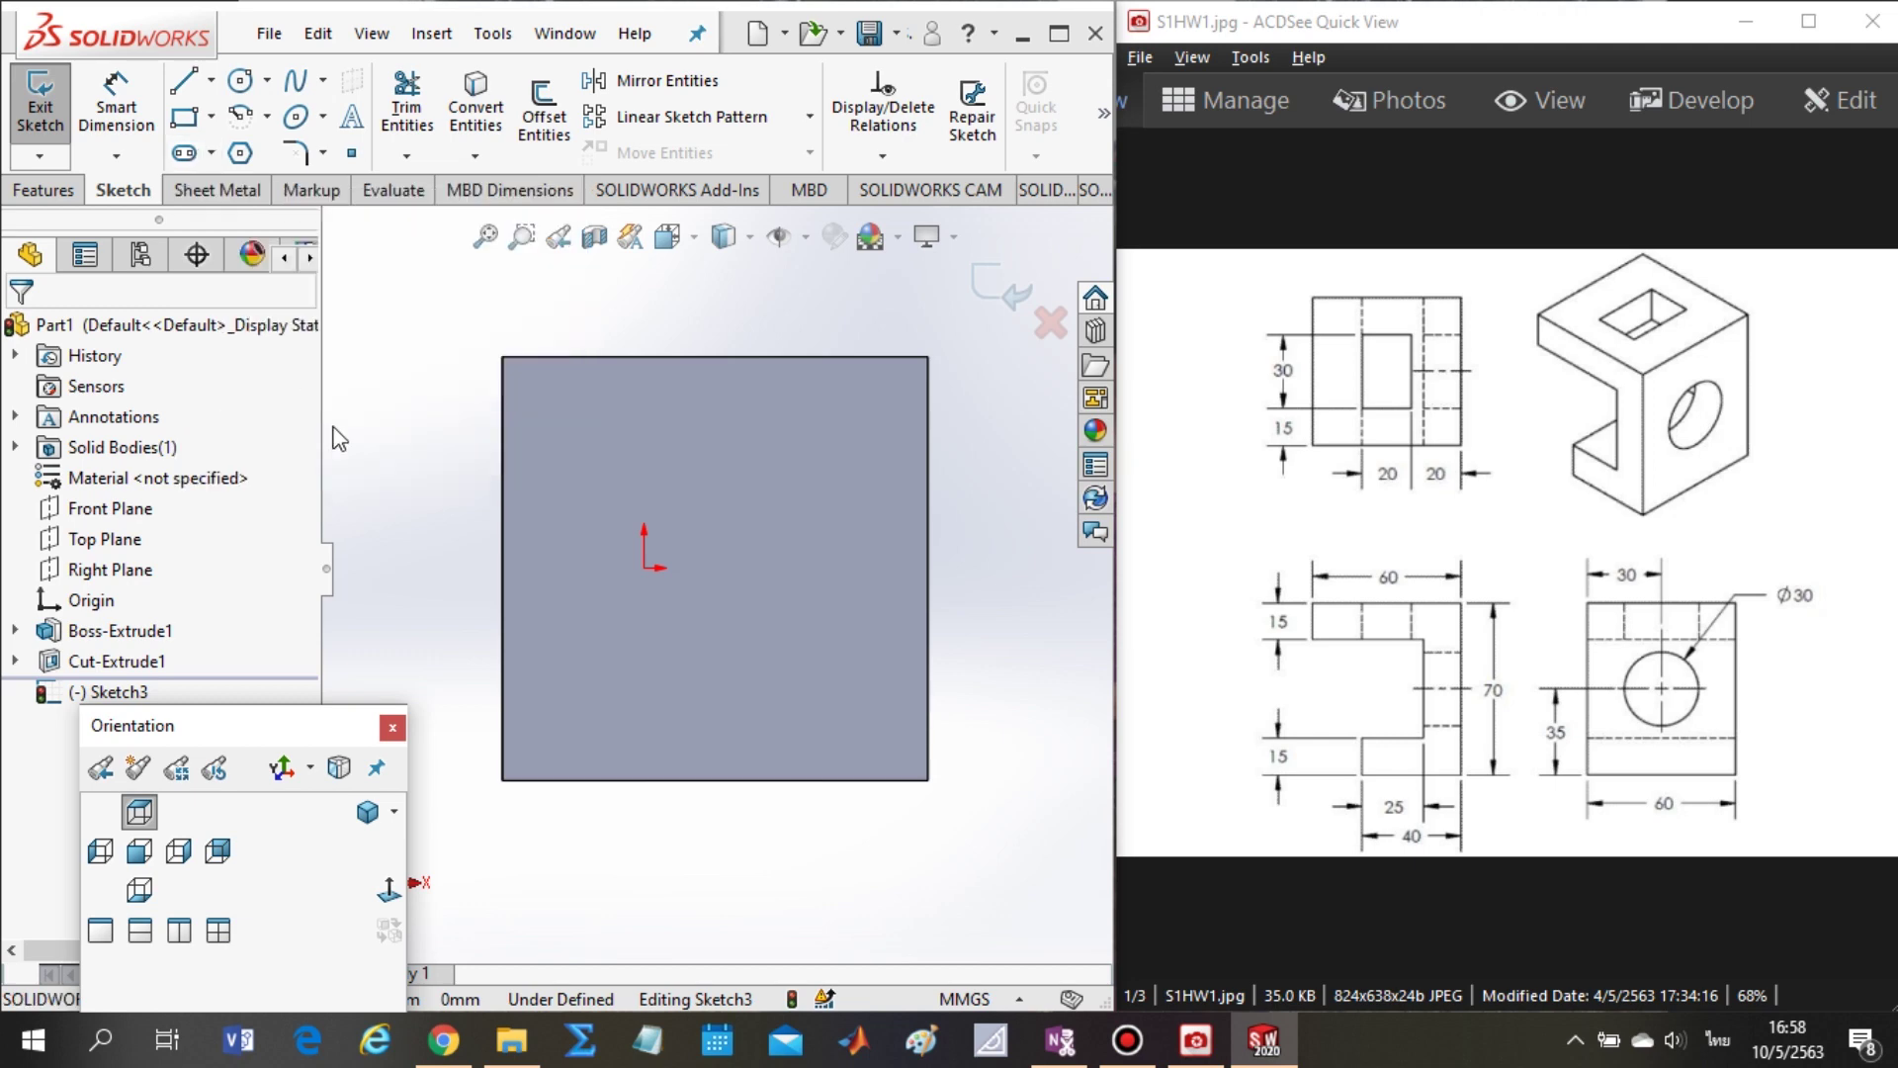
- Draw a corner rectangle on the top-face sketch for the pocket outline
right_drag(444, 425, 436, 578)
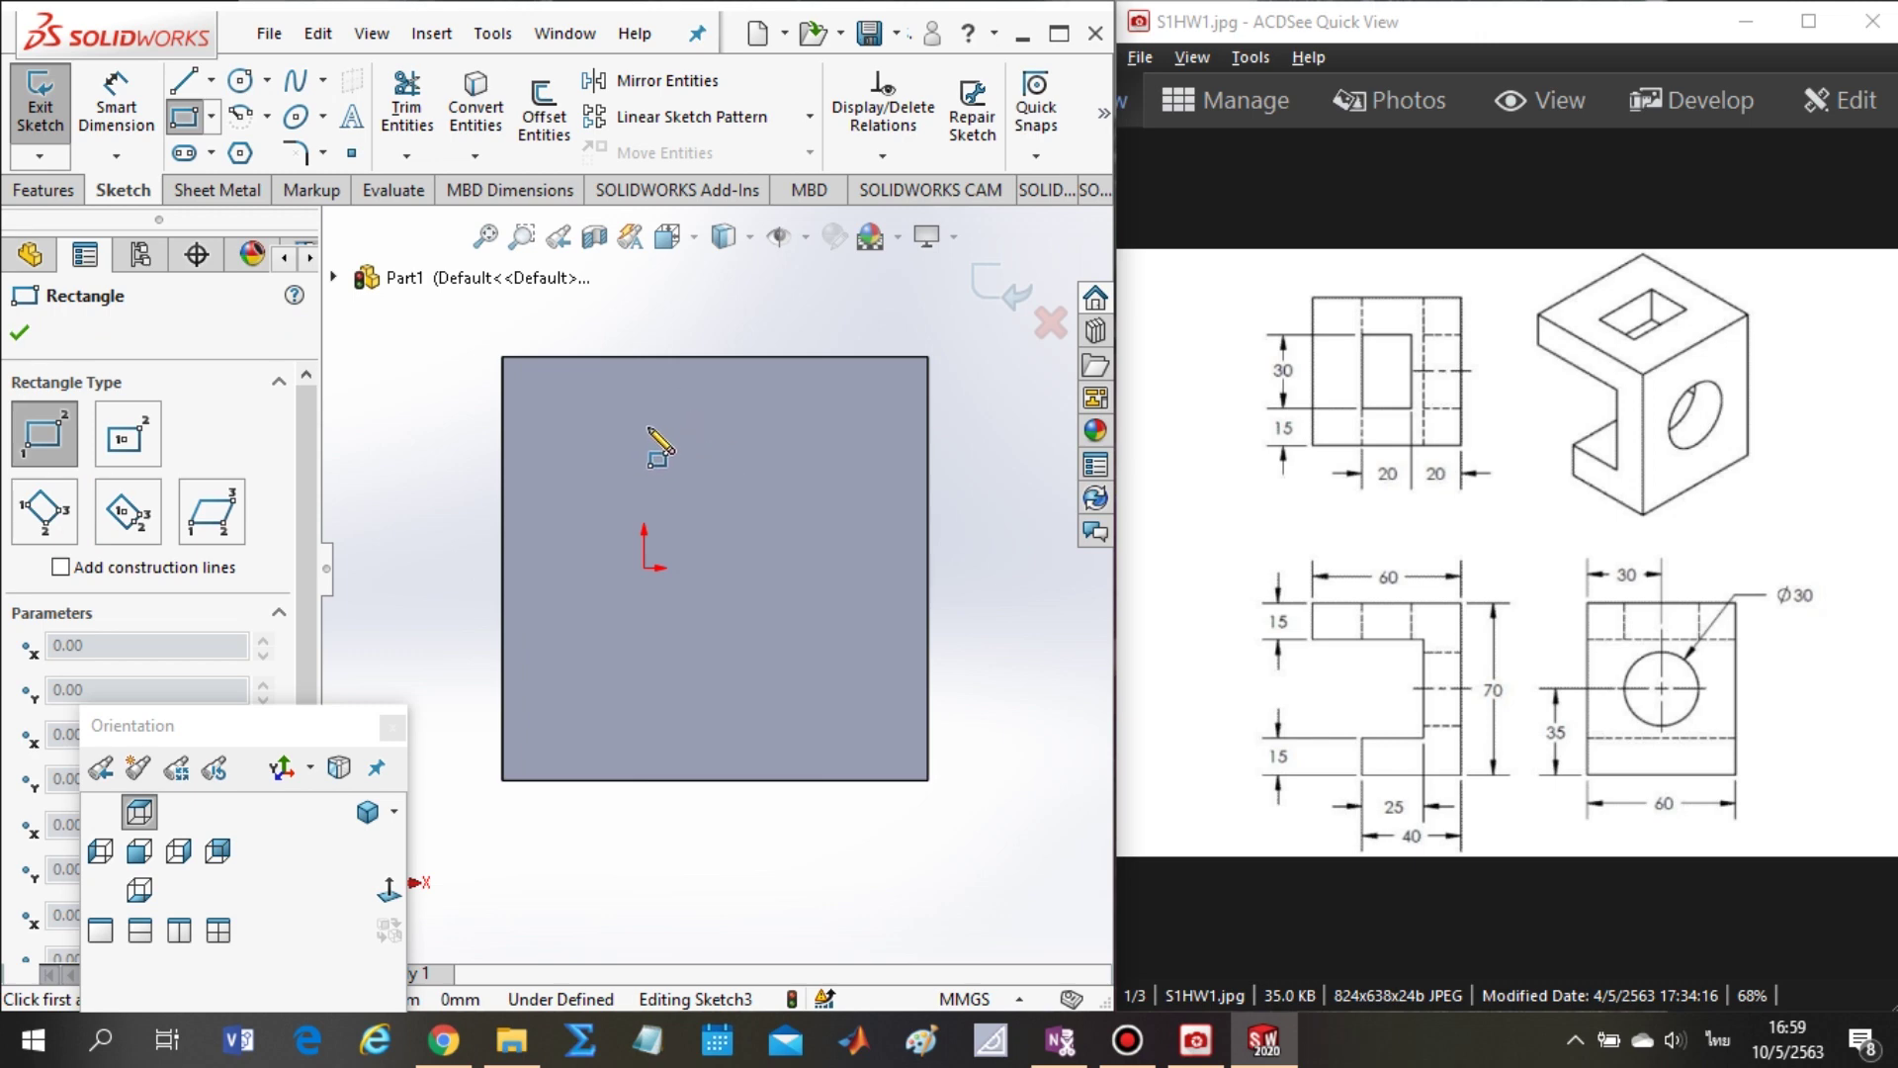
drag(648, 429, 680, 450)
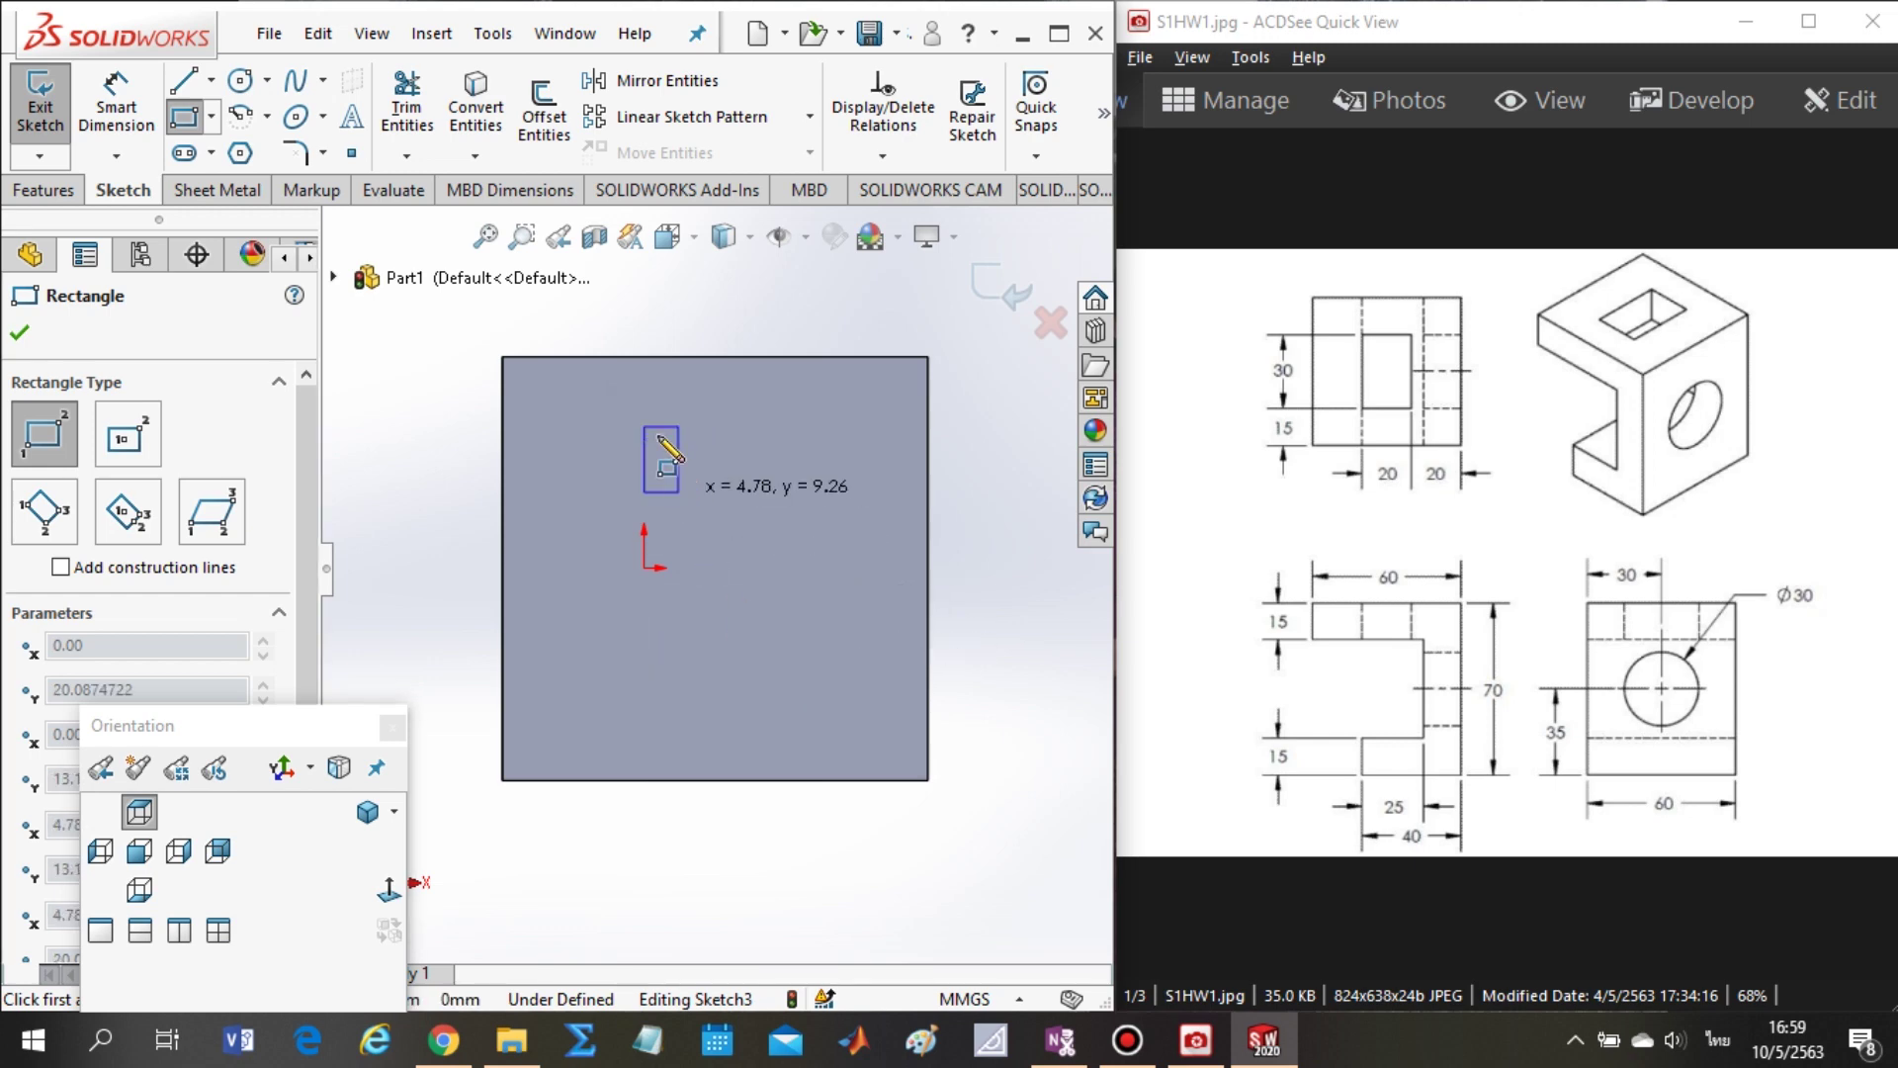
click(765, 680)
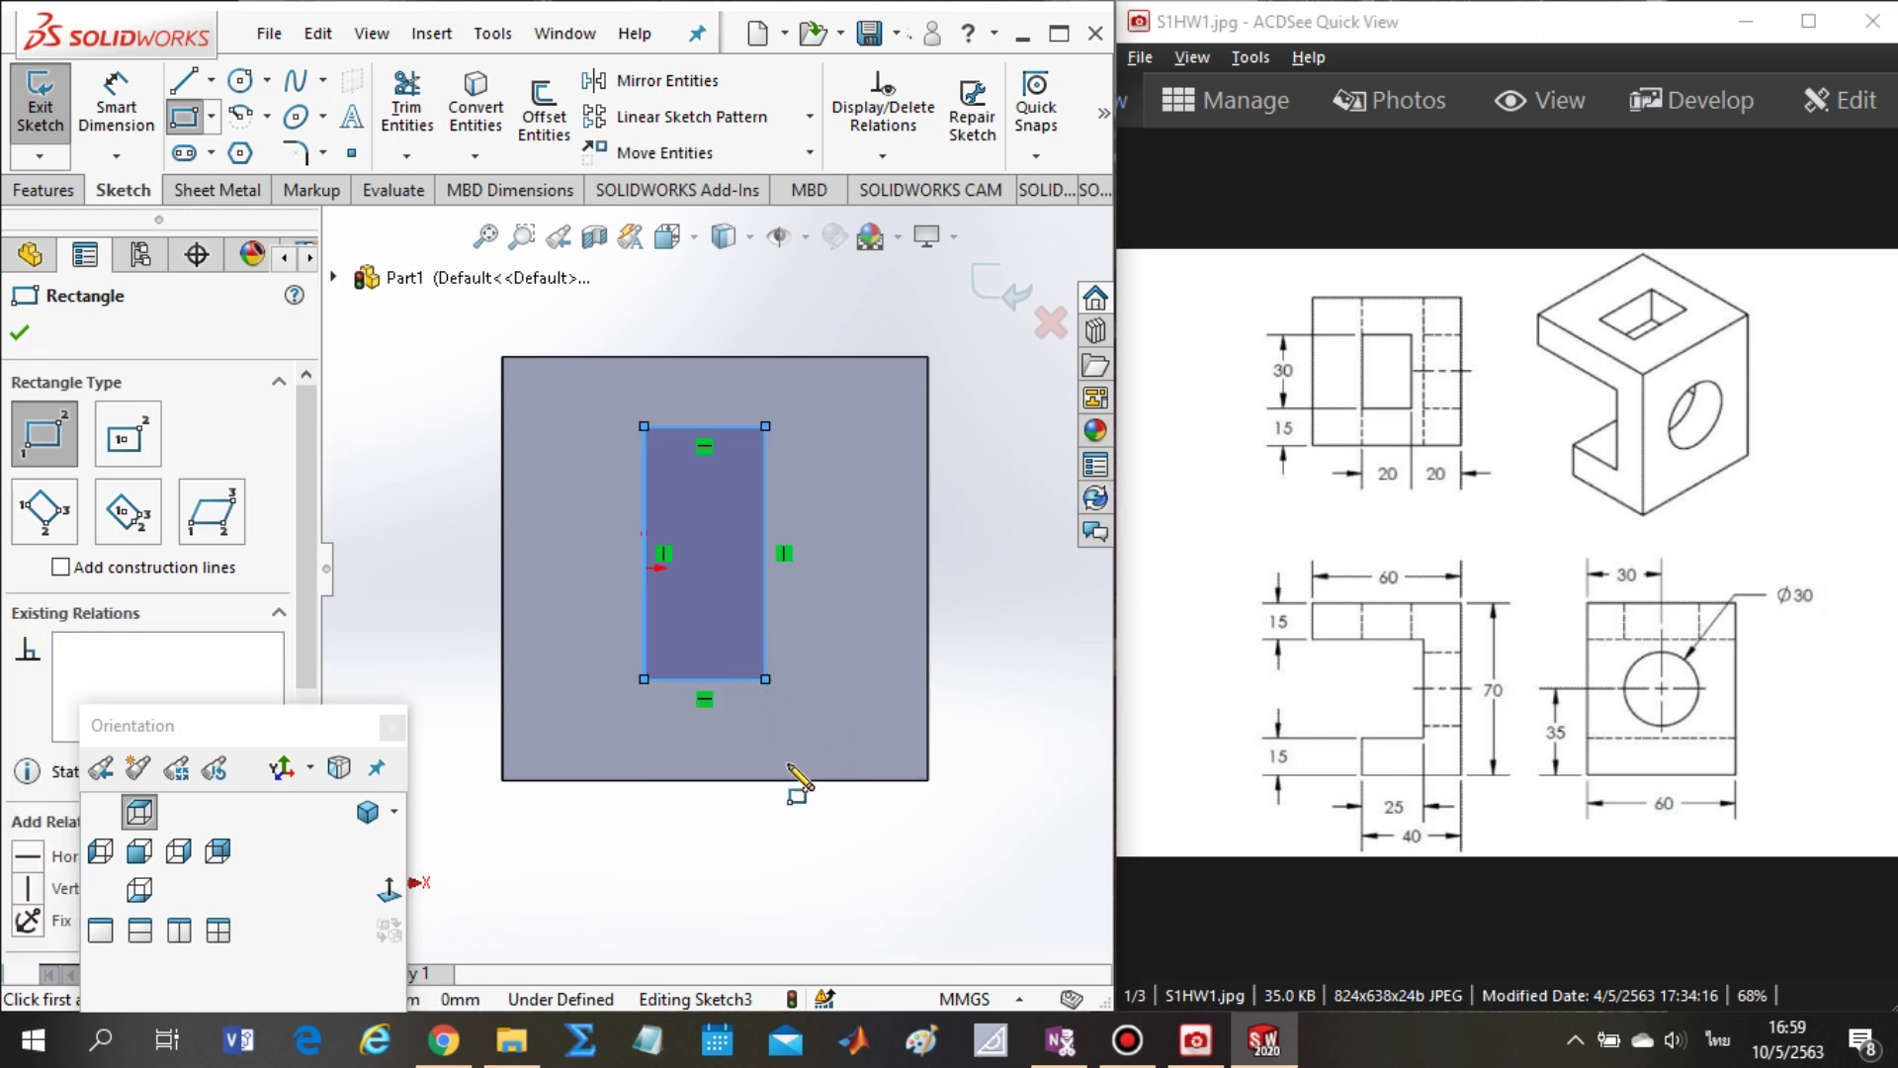
right_drag(620, 886, 619, 883)
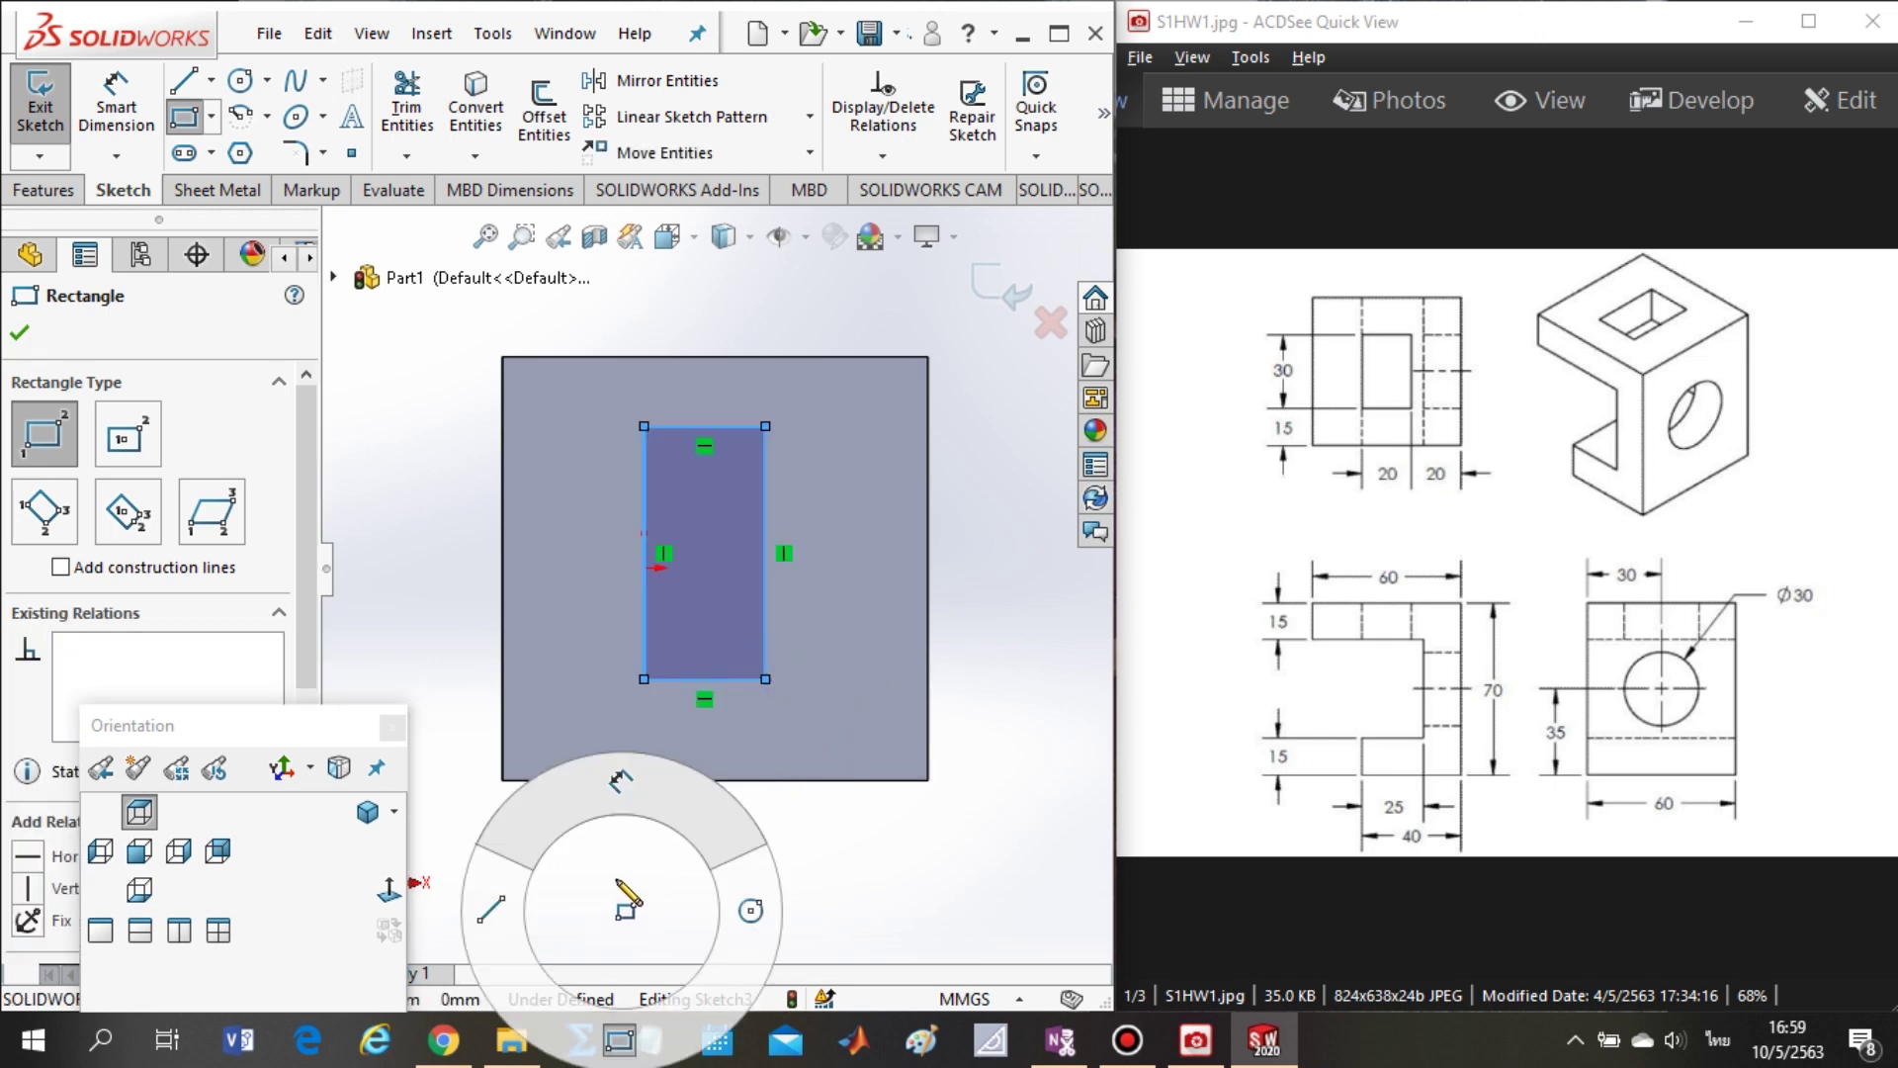
right_drag(620, 791, 607, 739)
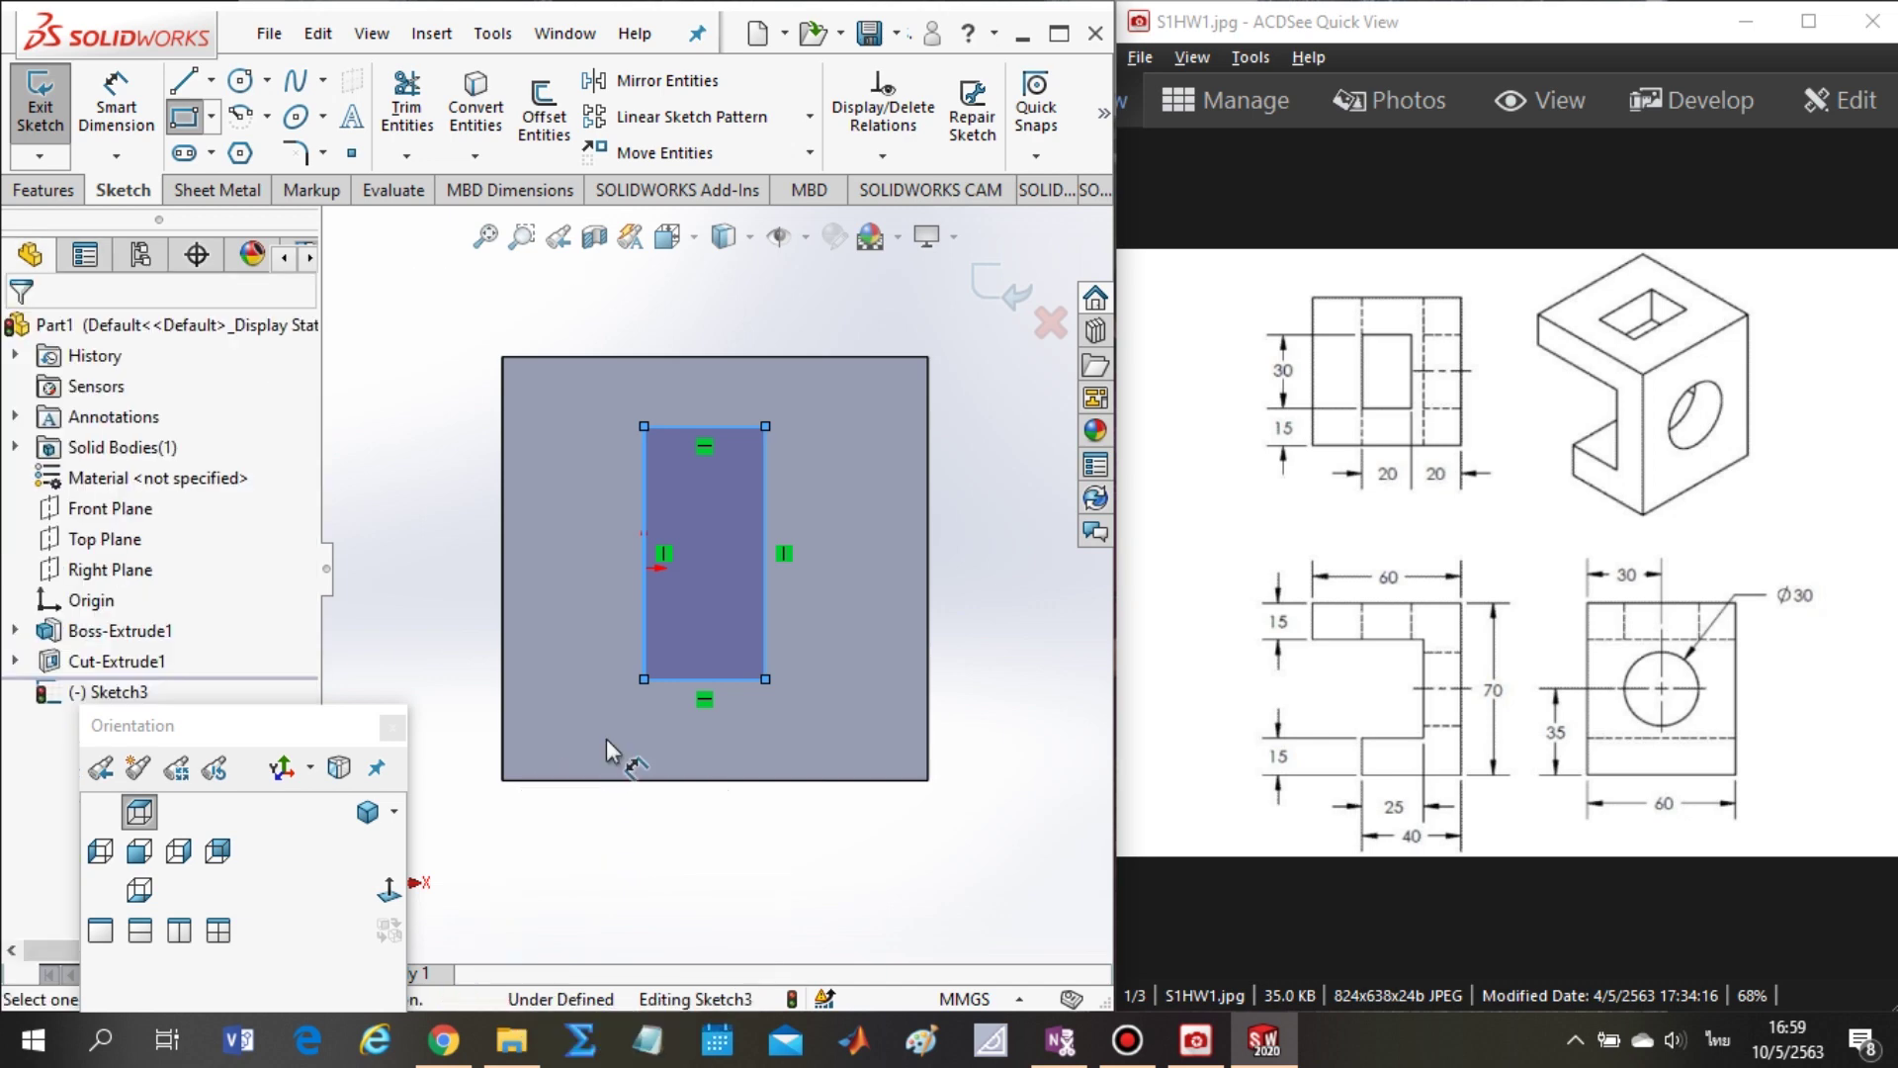
- Dimension the pocket rectangle 20 wide, 30 tall and 15 above the block's bottom edge
click(739, 680)
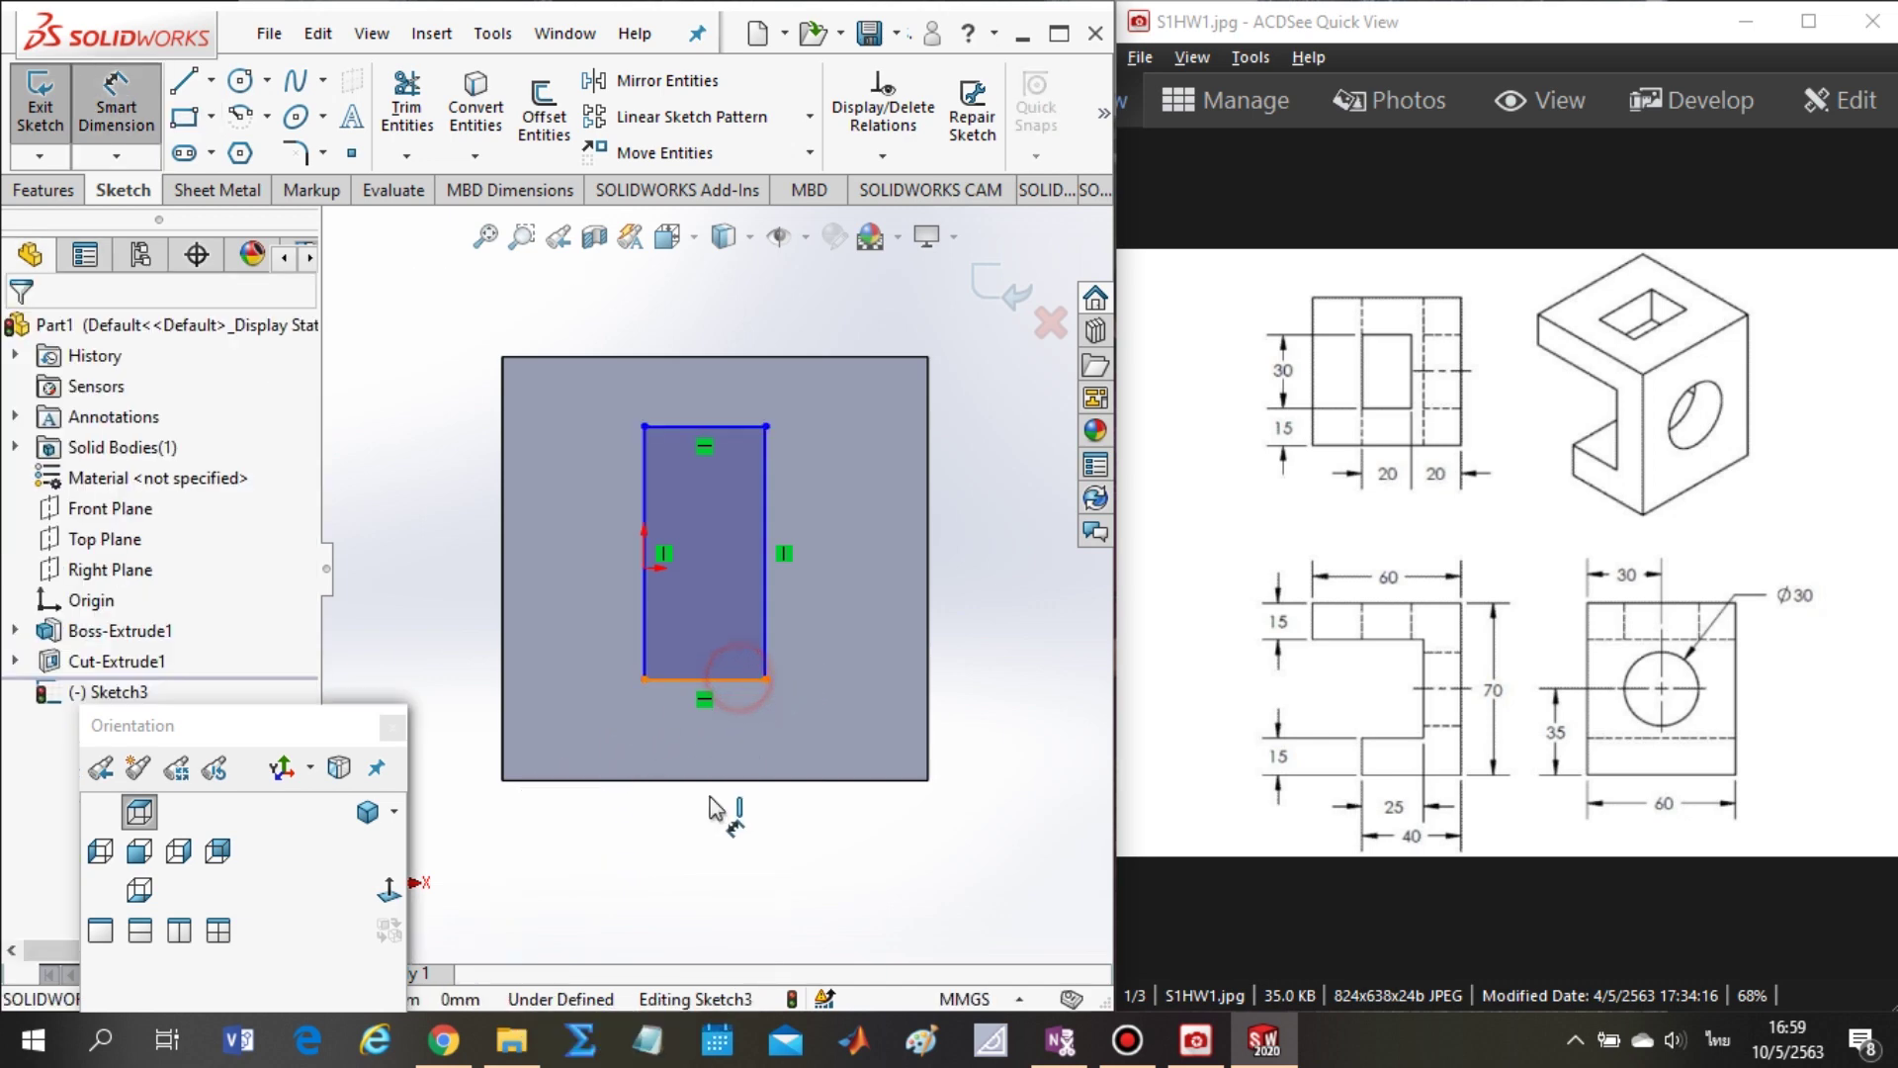
click(700, 864)
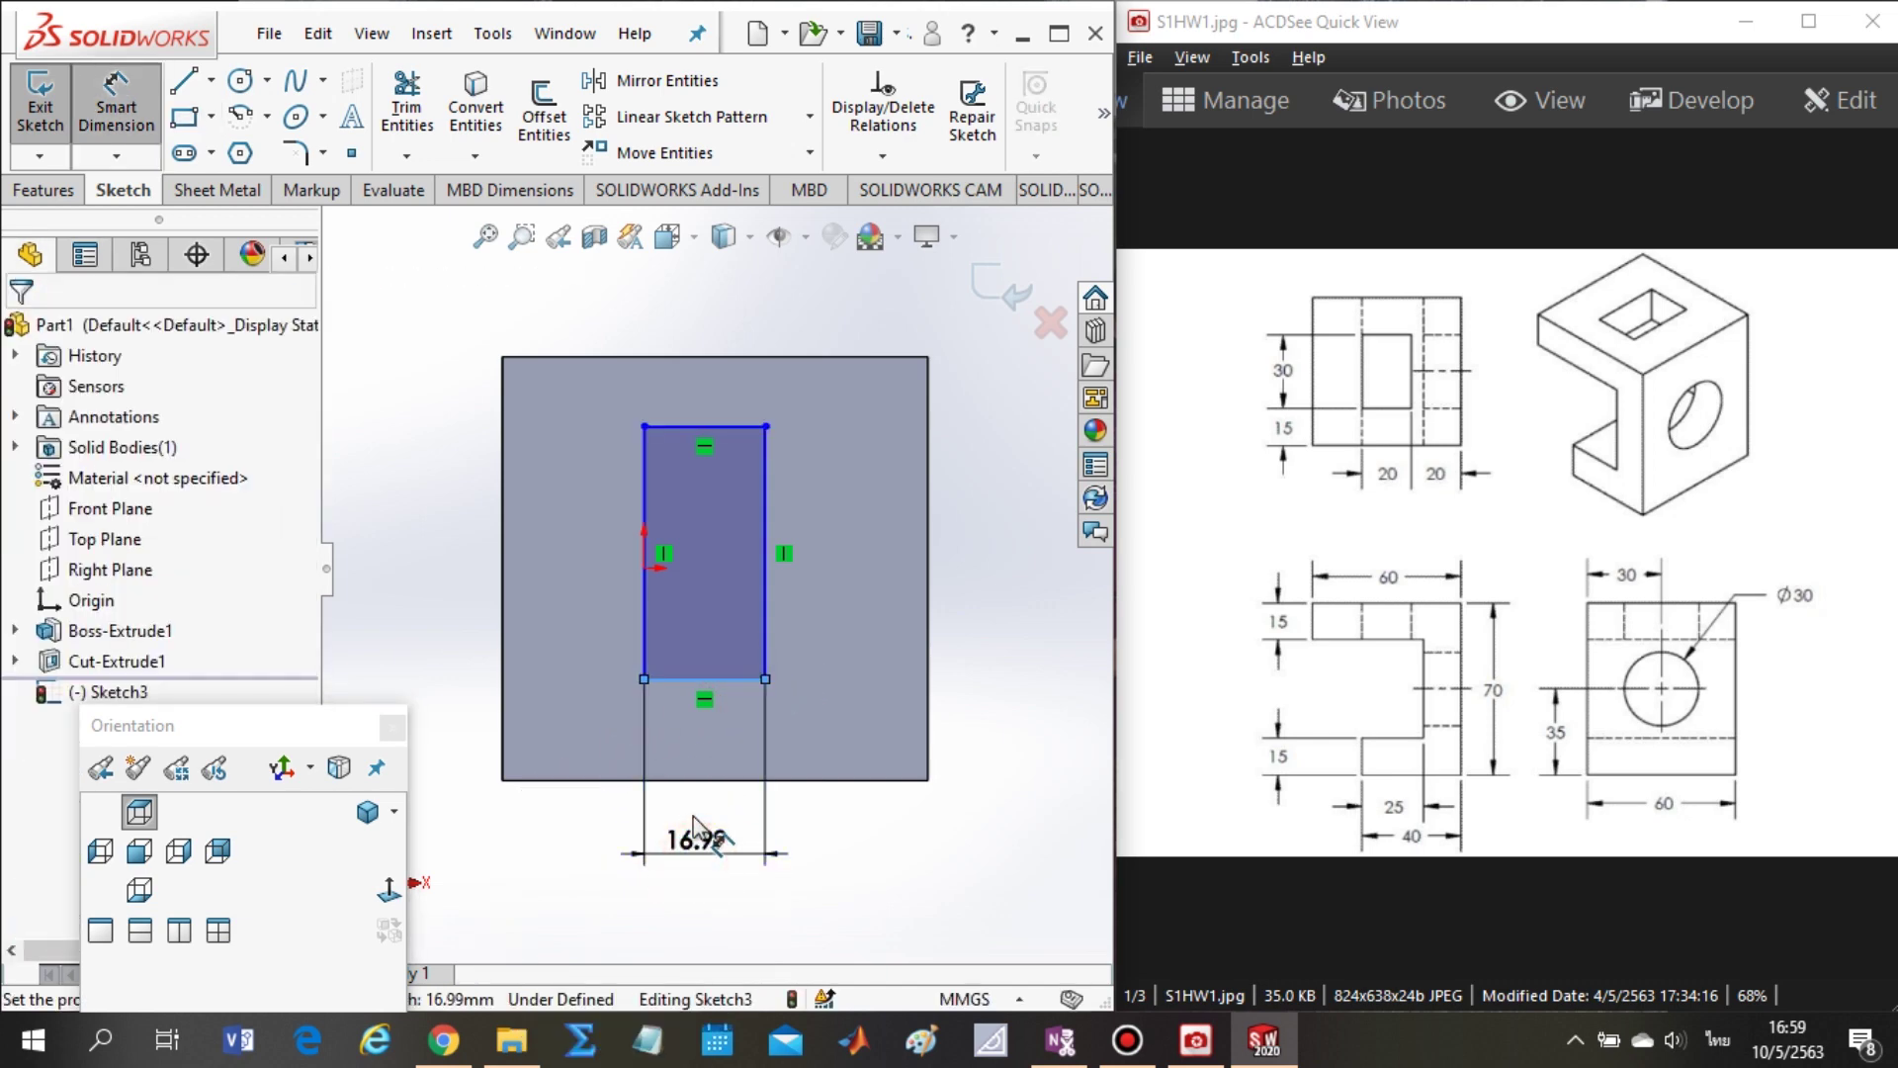
text(20)
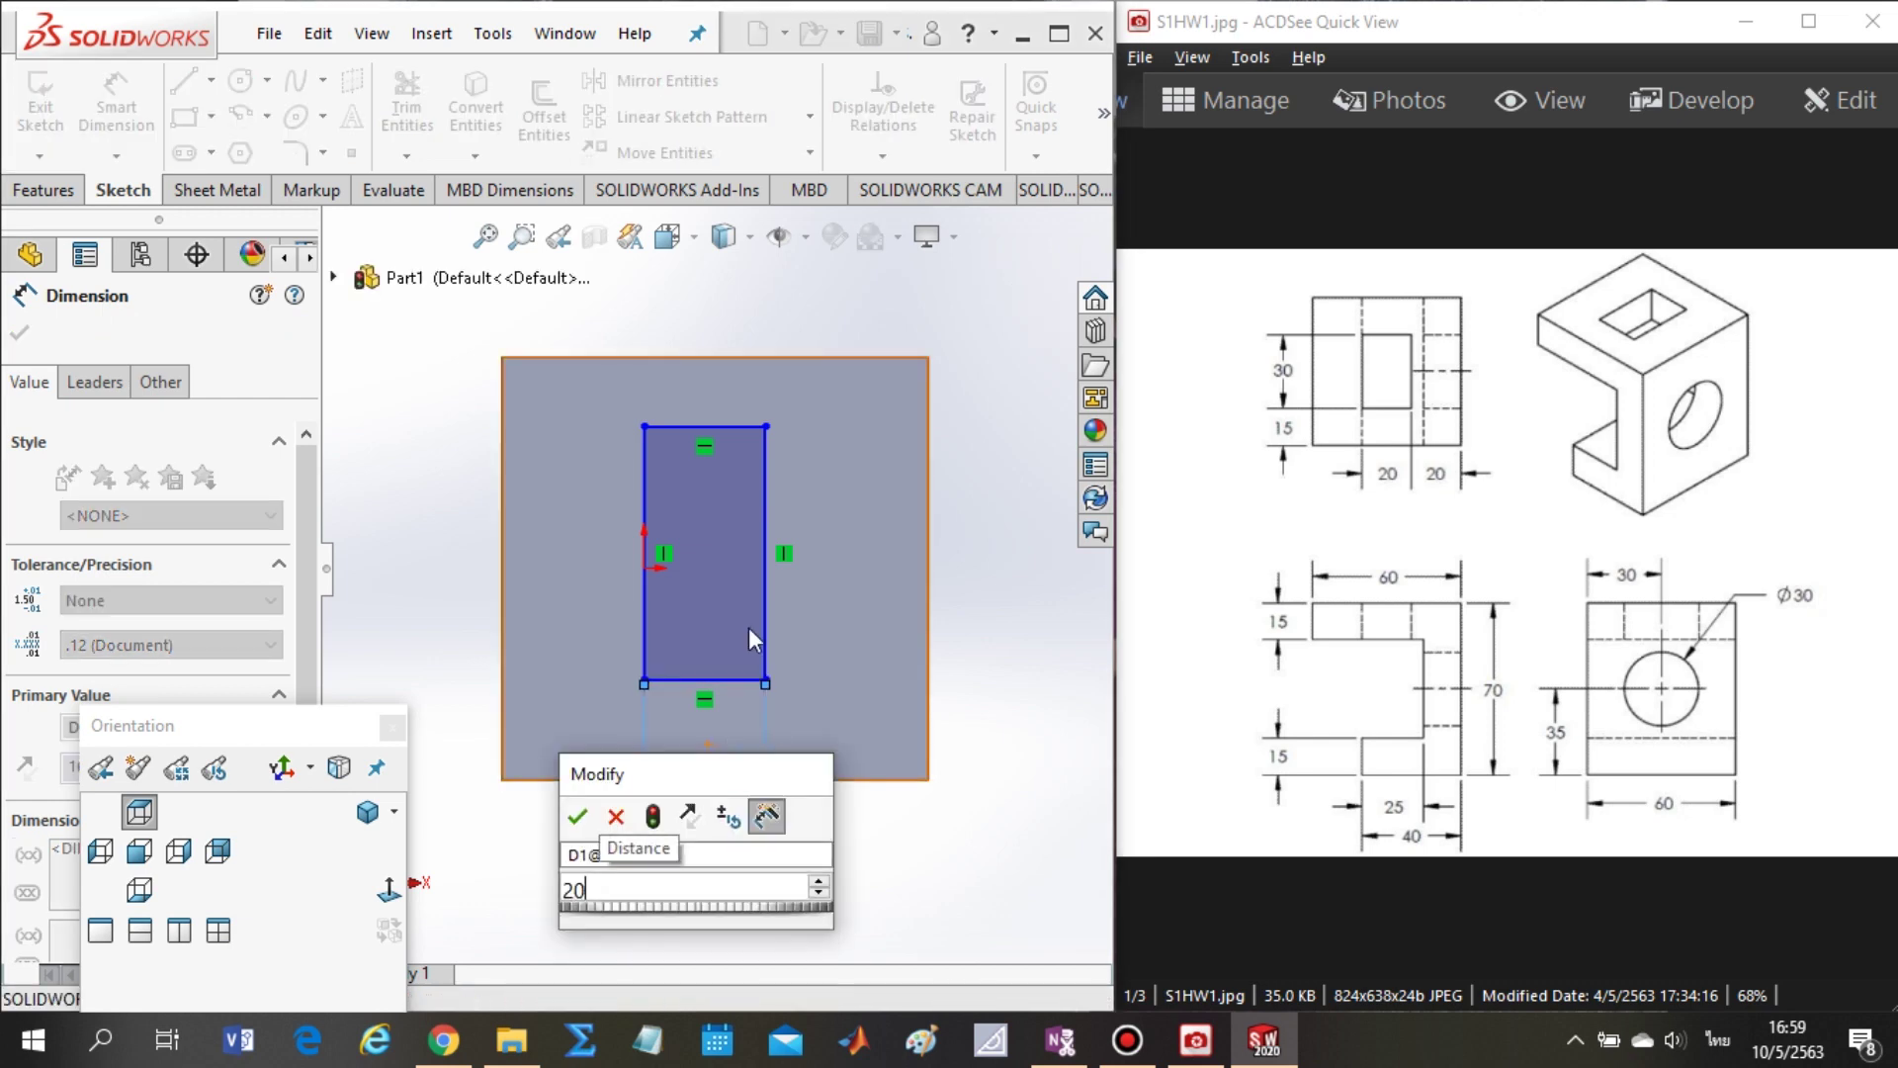
key(Return)
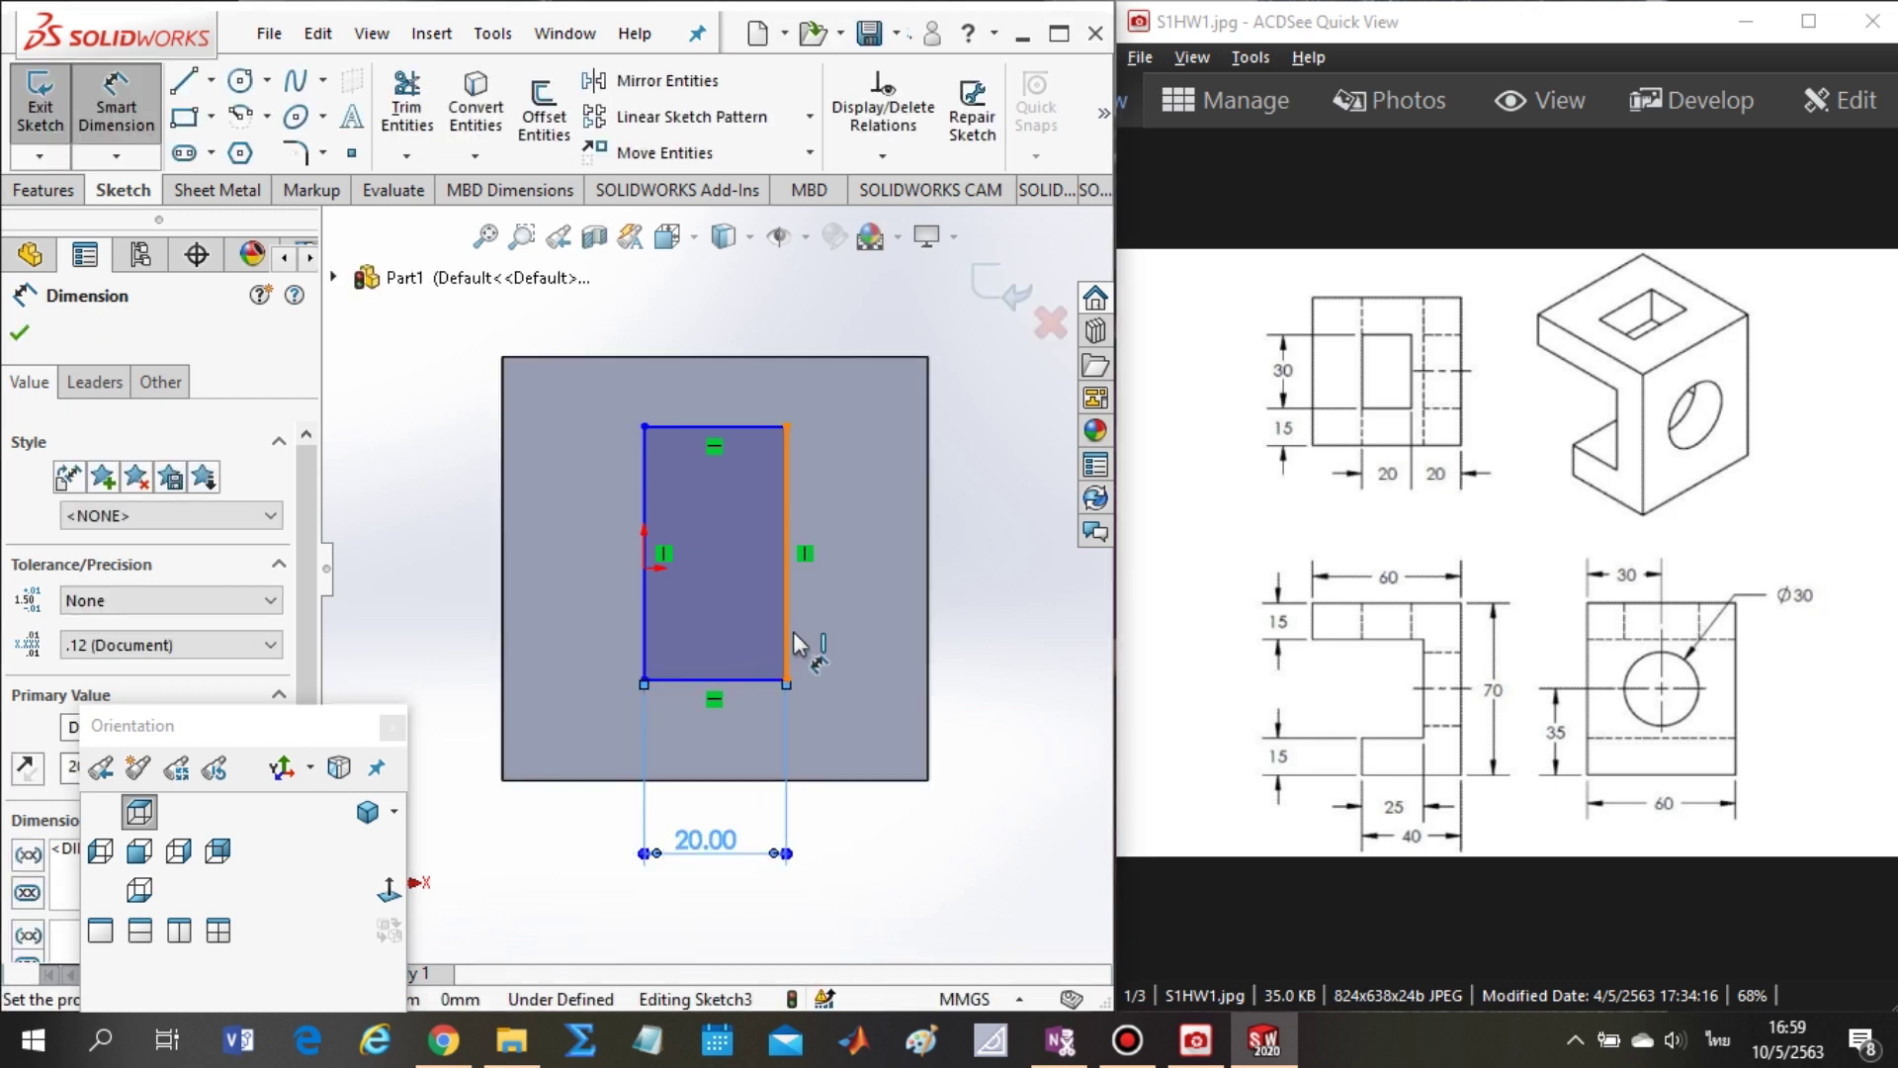
click(646, 623)
click(413, 591)
text(30)
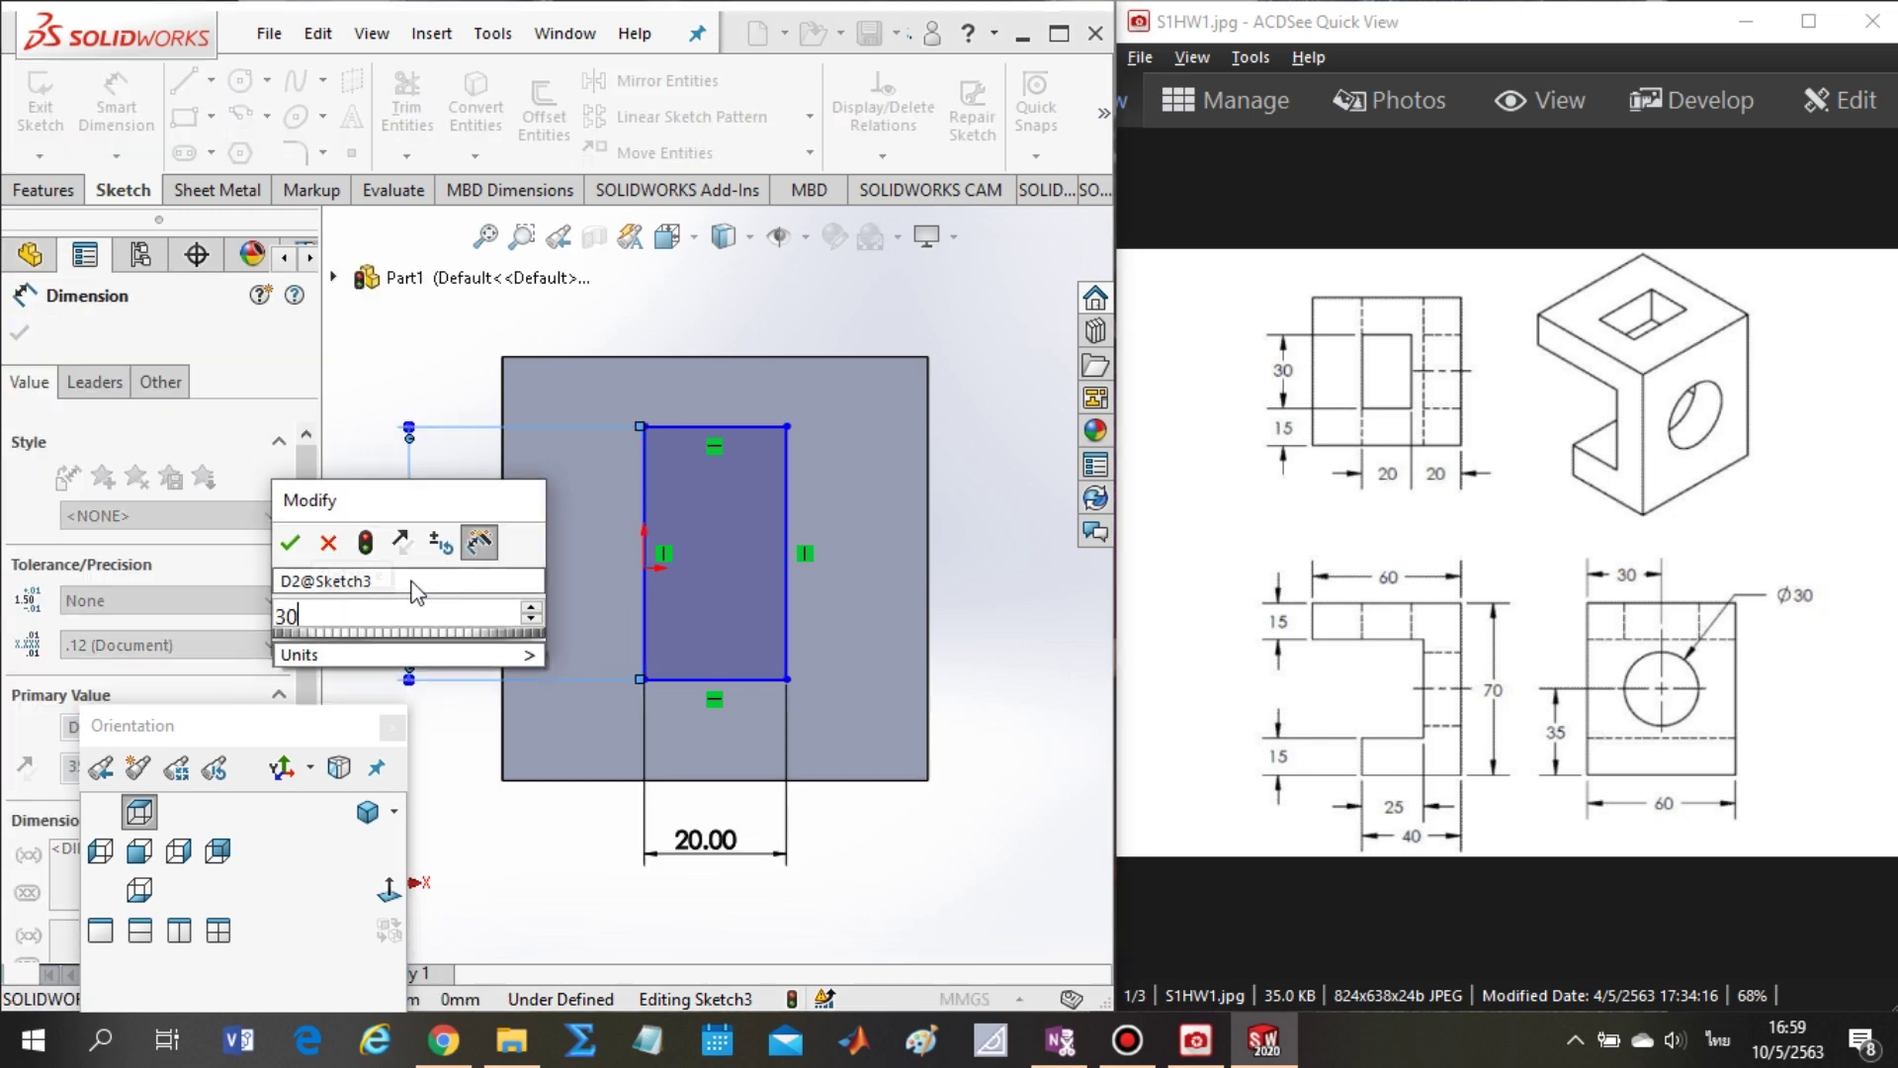
key(Return)
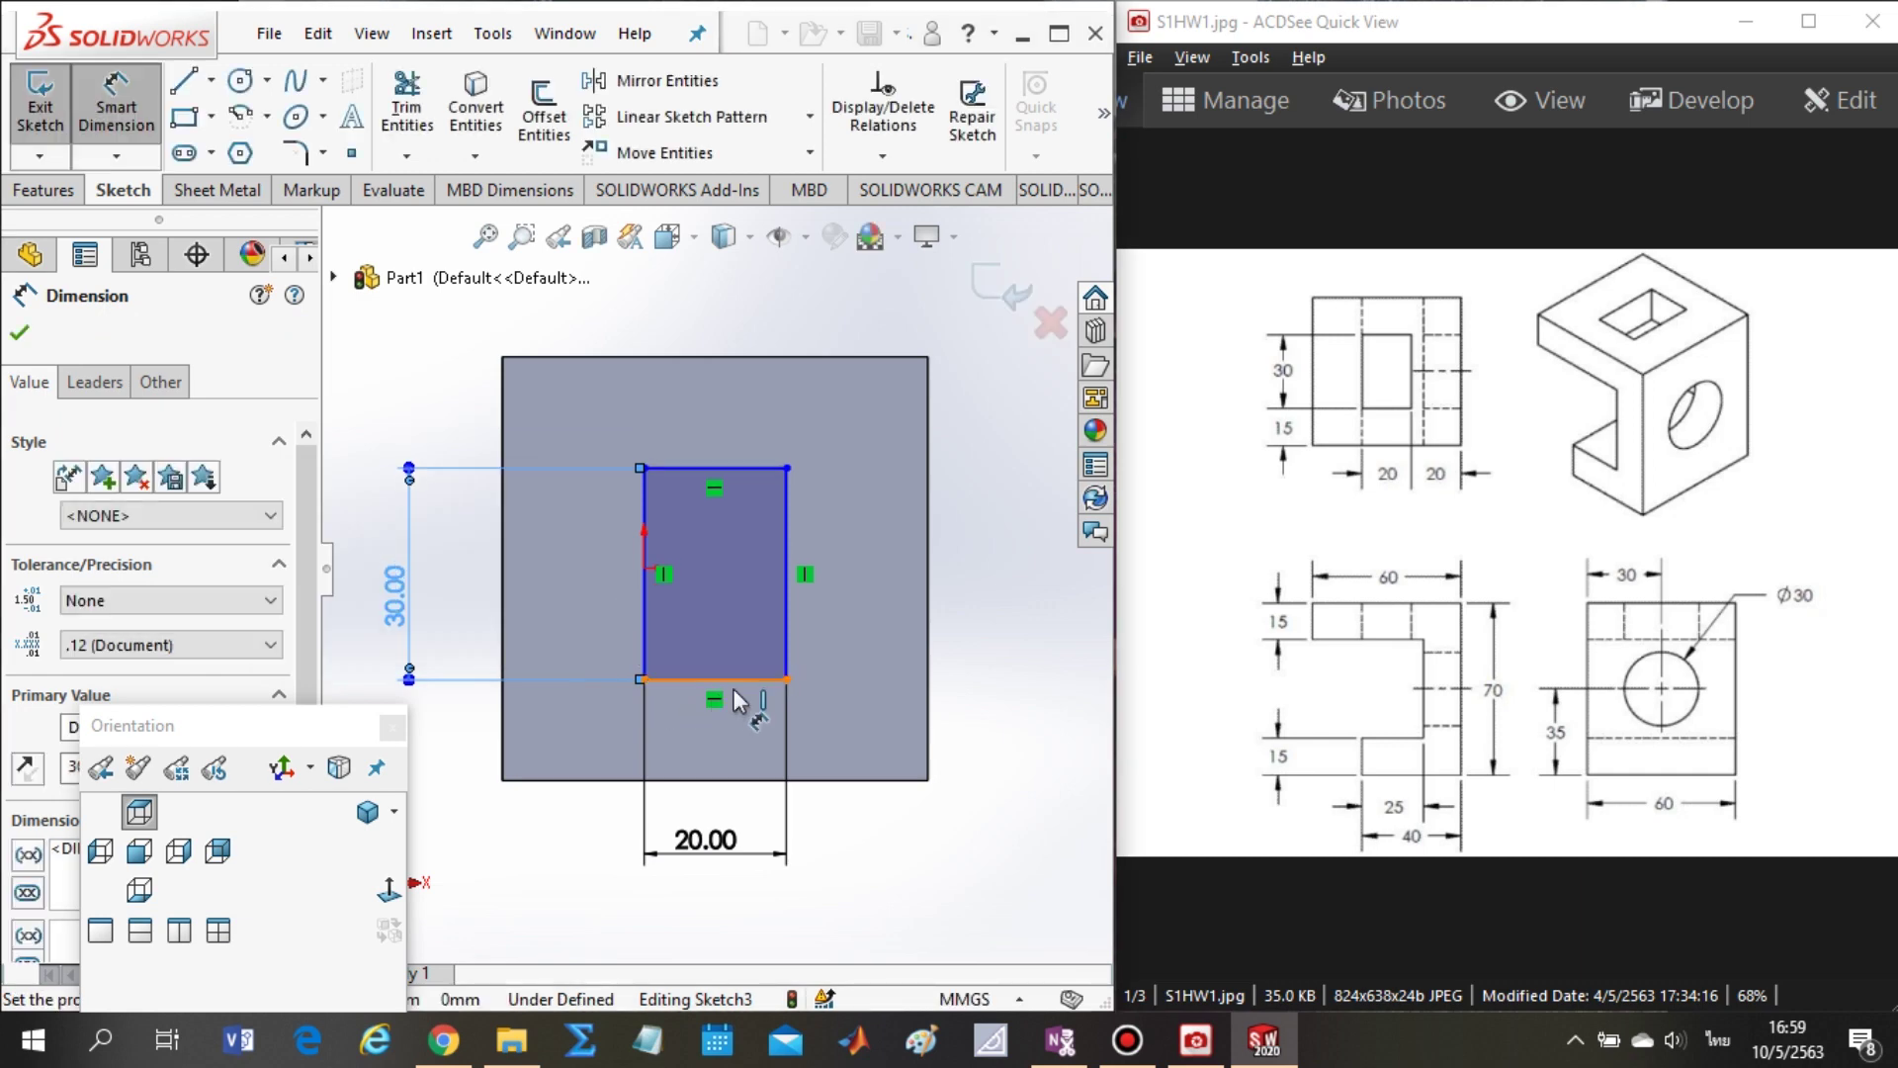
click(743, 779)
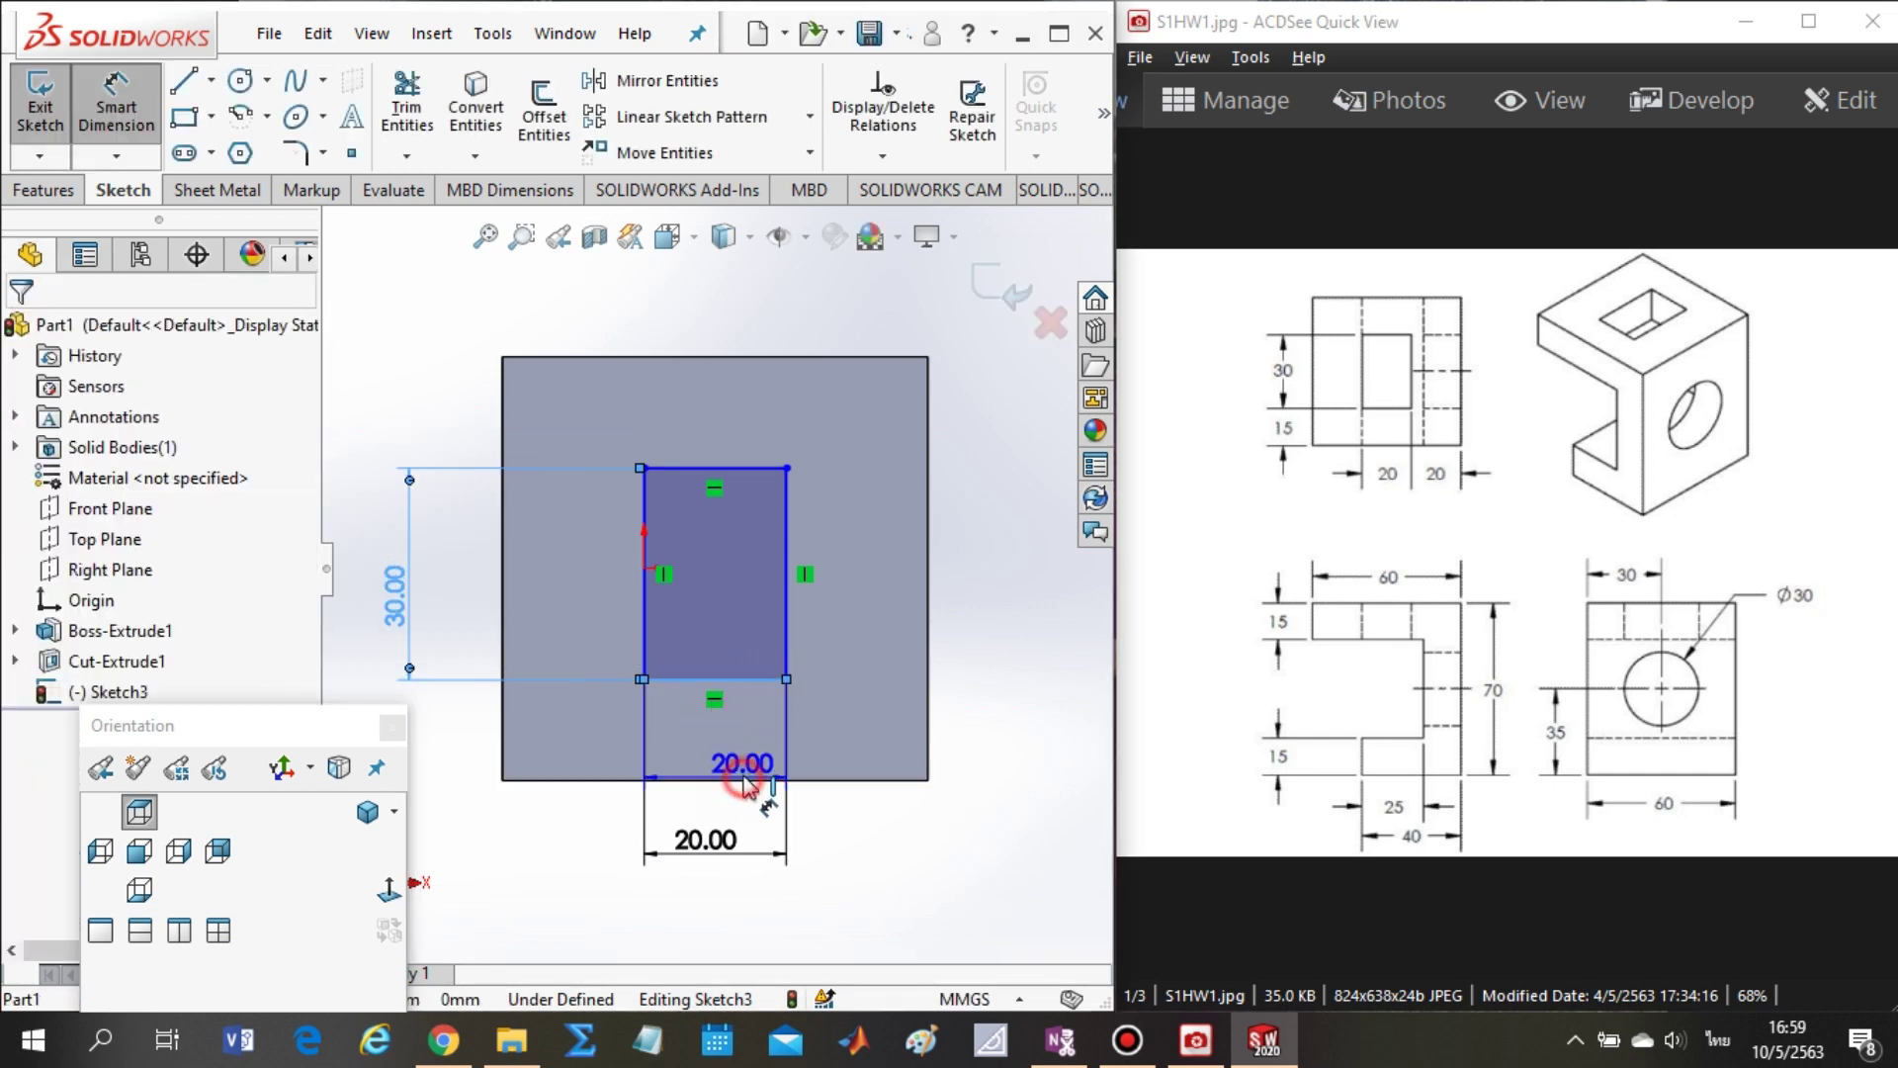
click(463, 755)
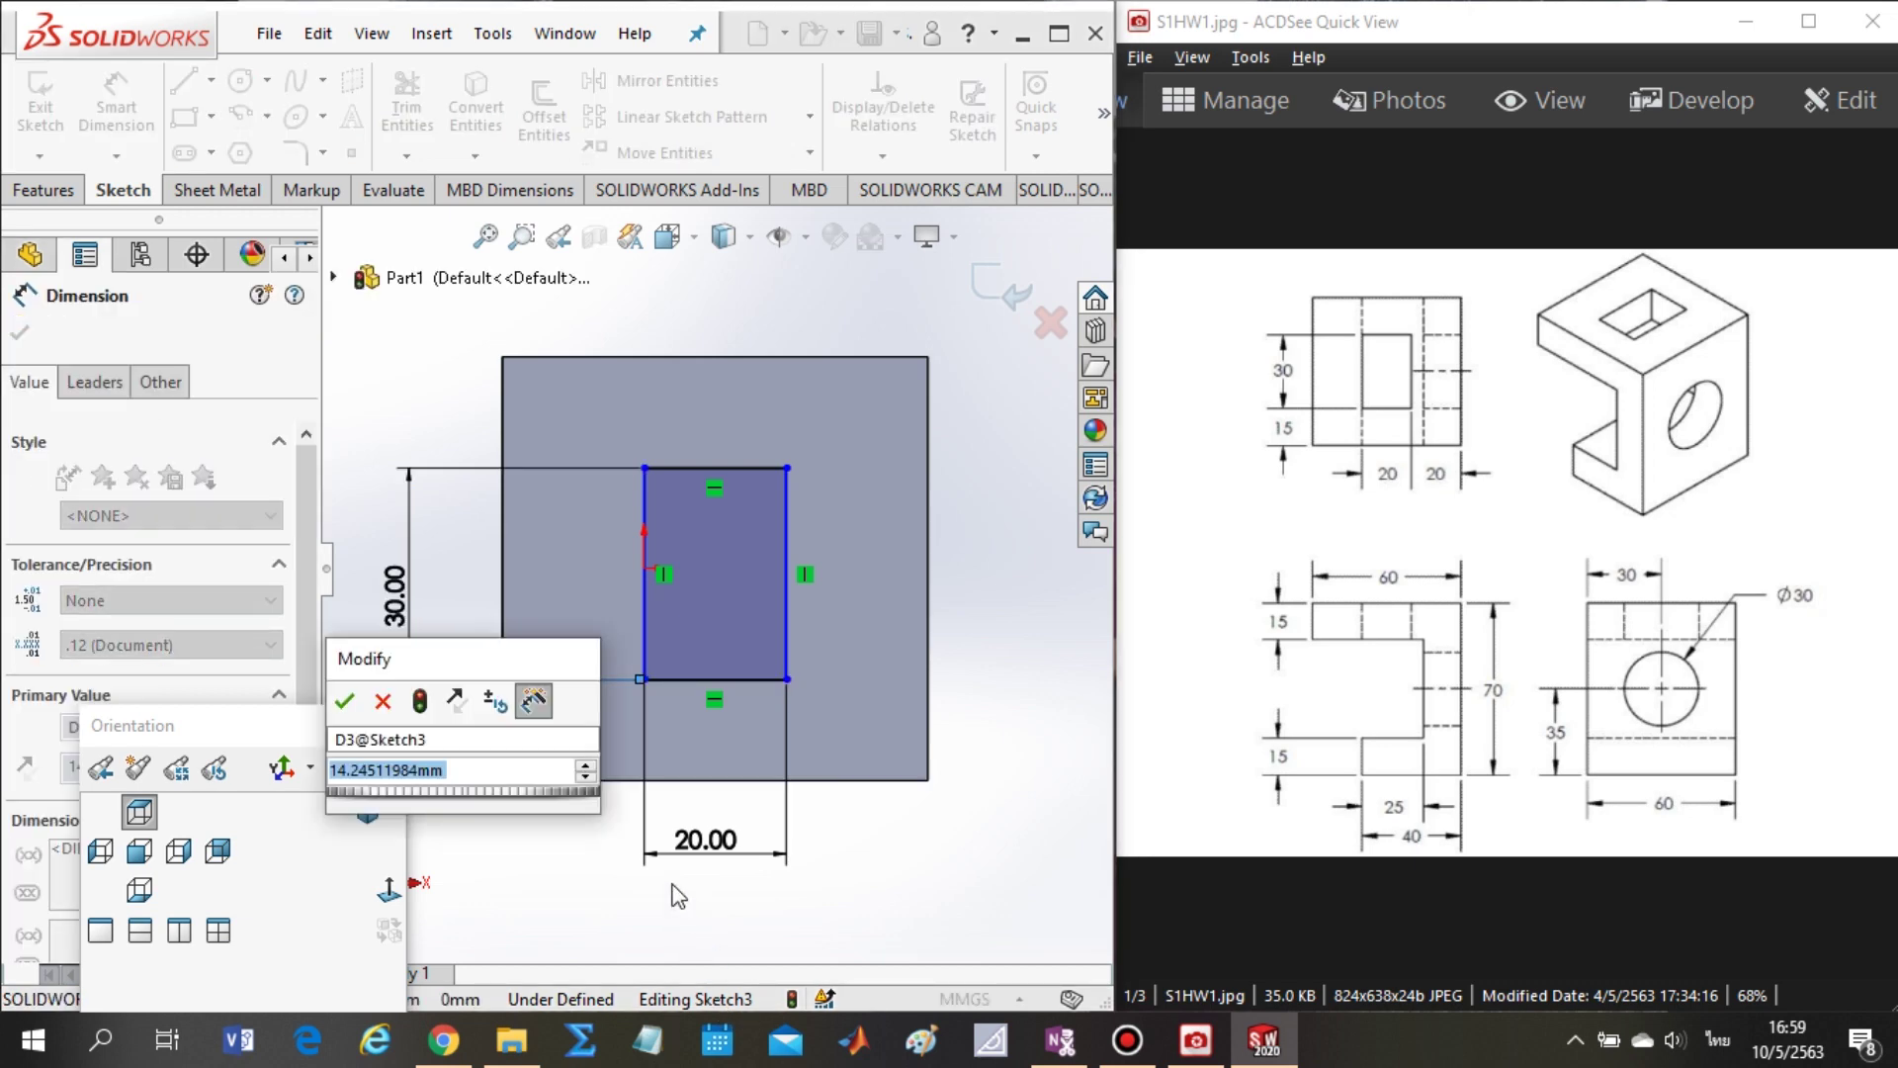
text(15)
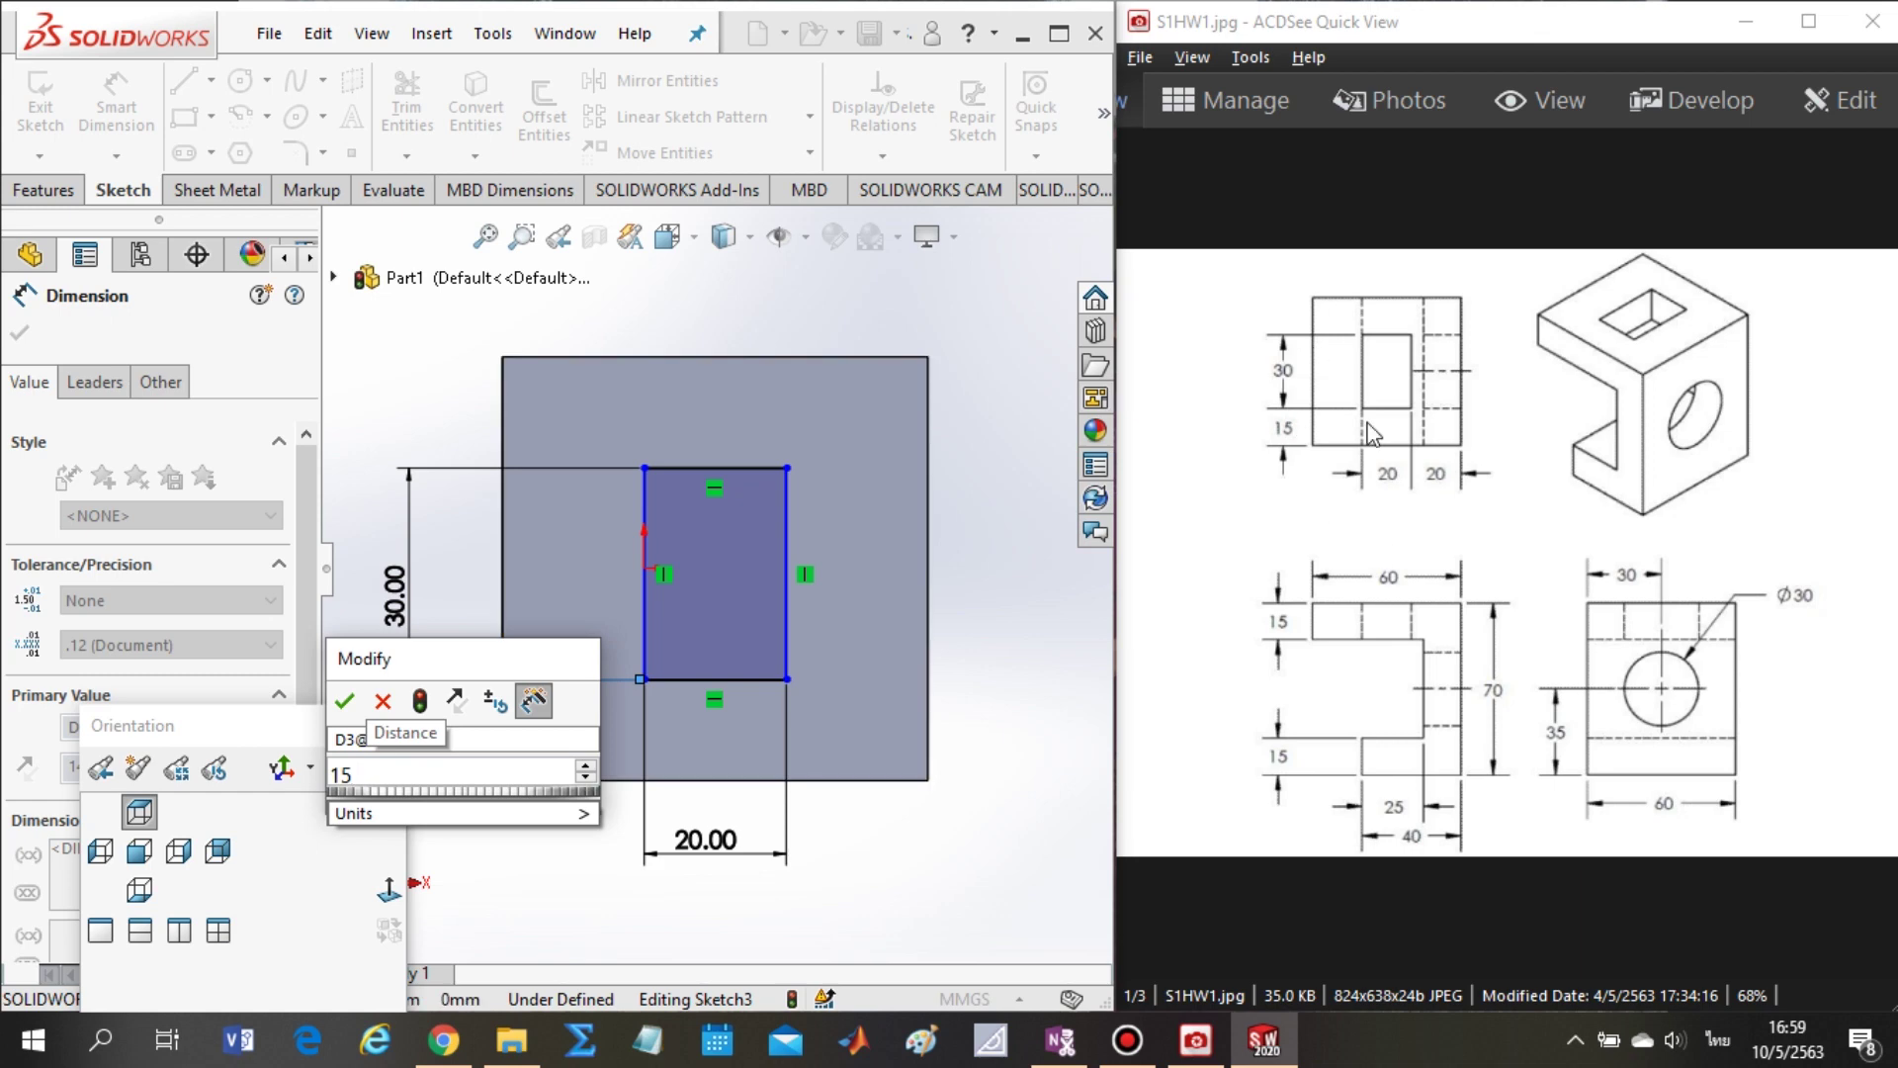
key(Return)
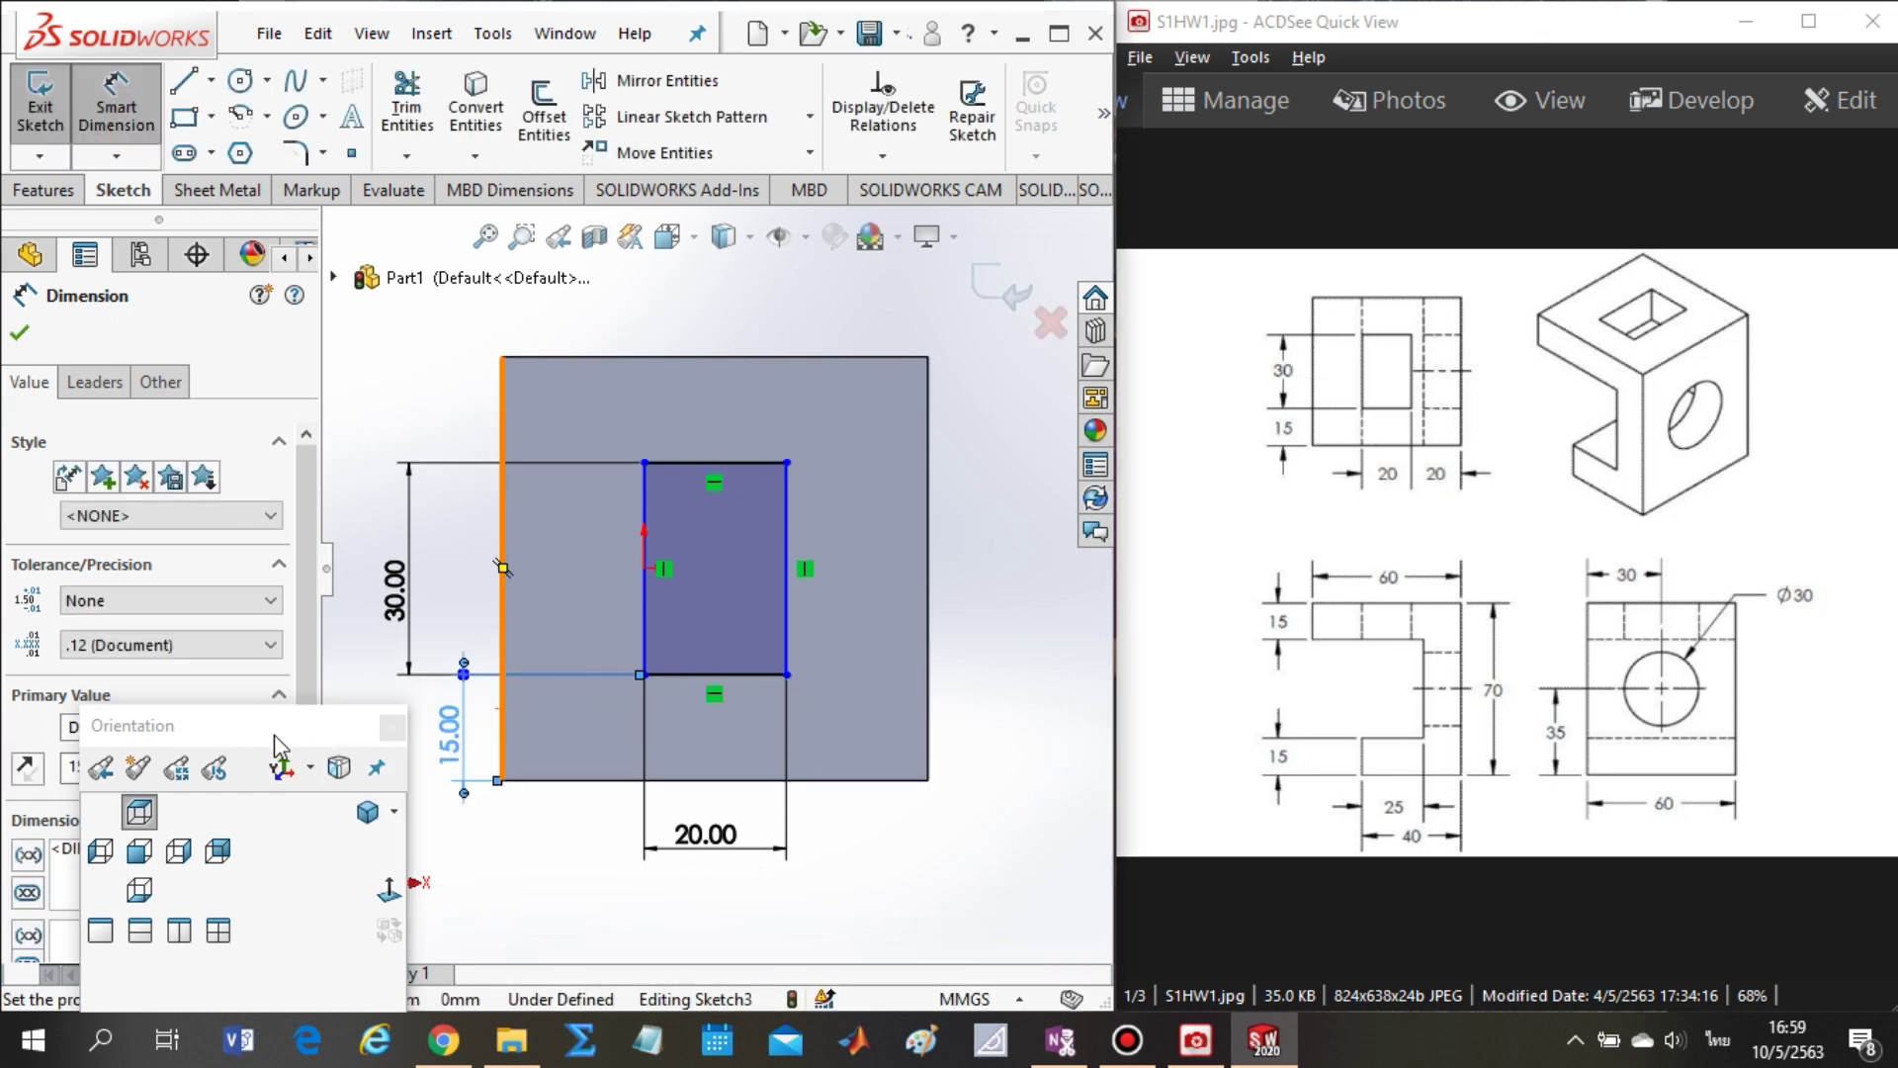
mouse_move(274, 734)
mouse_down()
mouse_move(170, 732)
mouse_move(205, 743)
mouse_up()
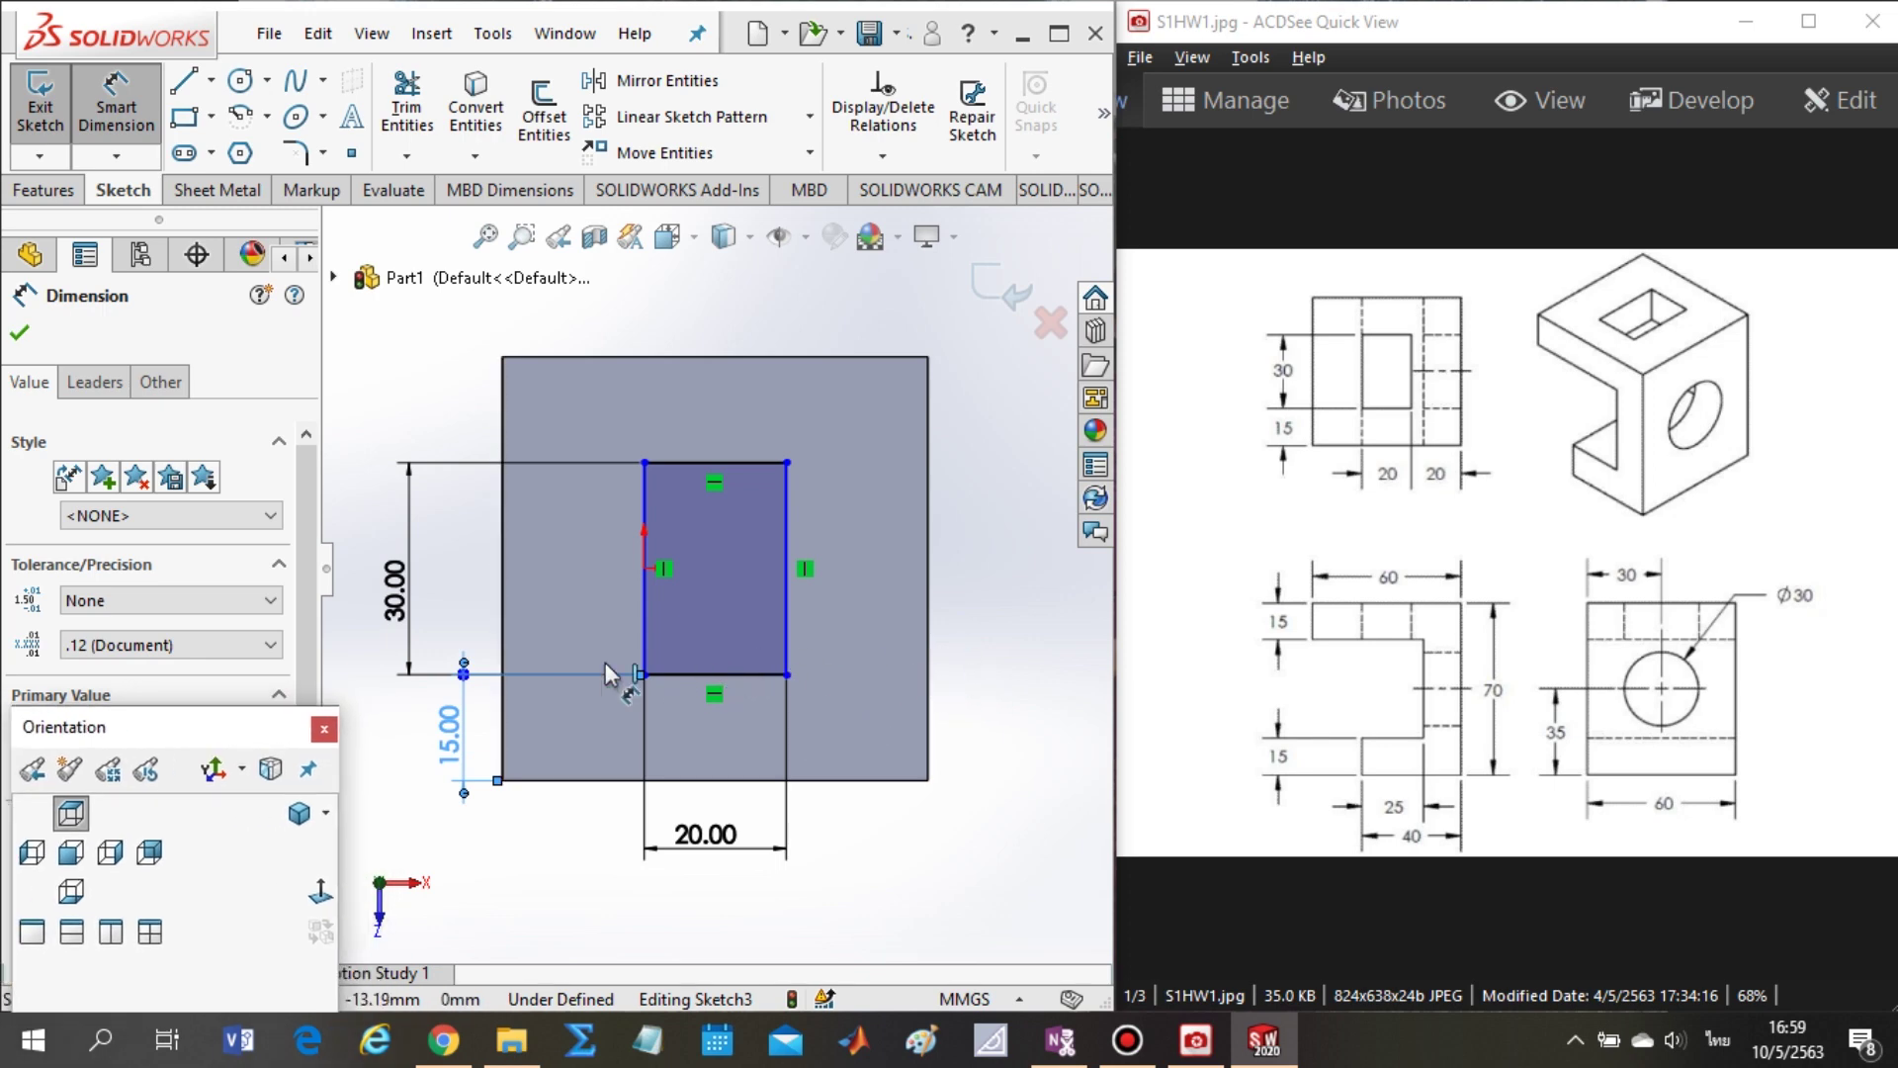
- Dimension the pocket's right edge 20 mm from the block's right edge, fully defining Sketch3
scroll(714, 593, up, 1)
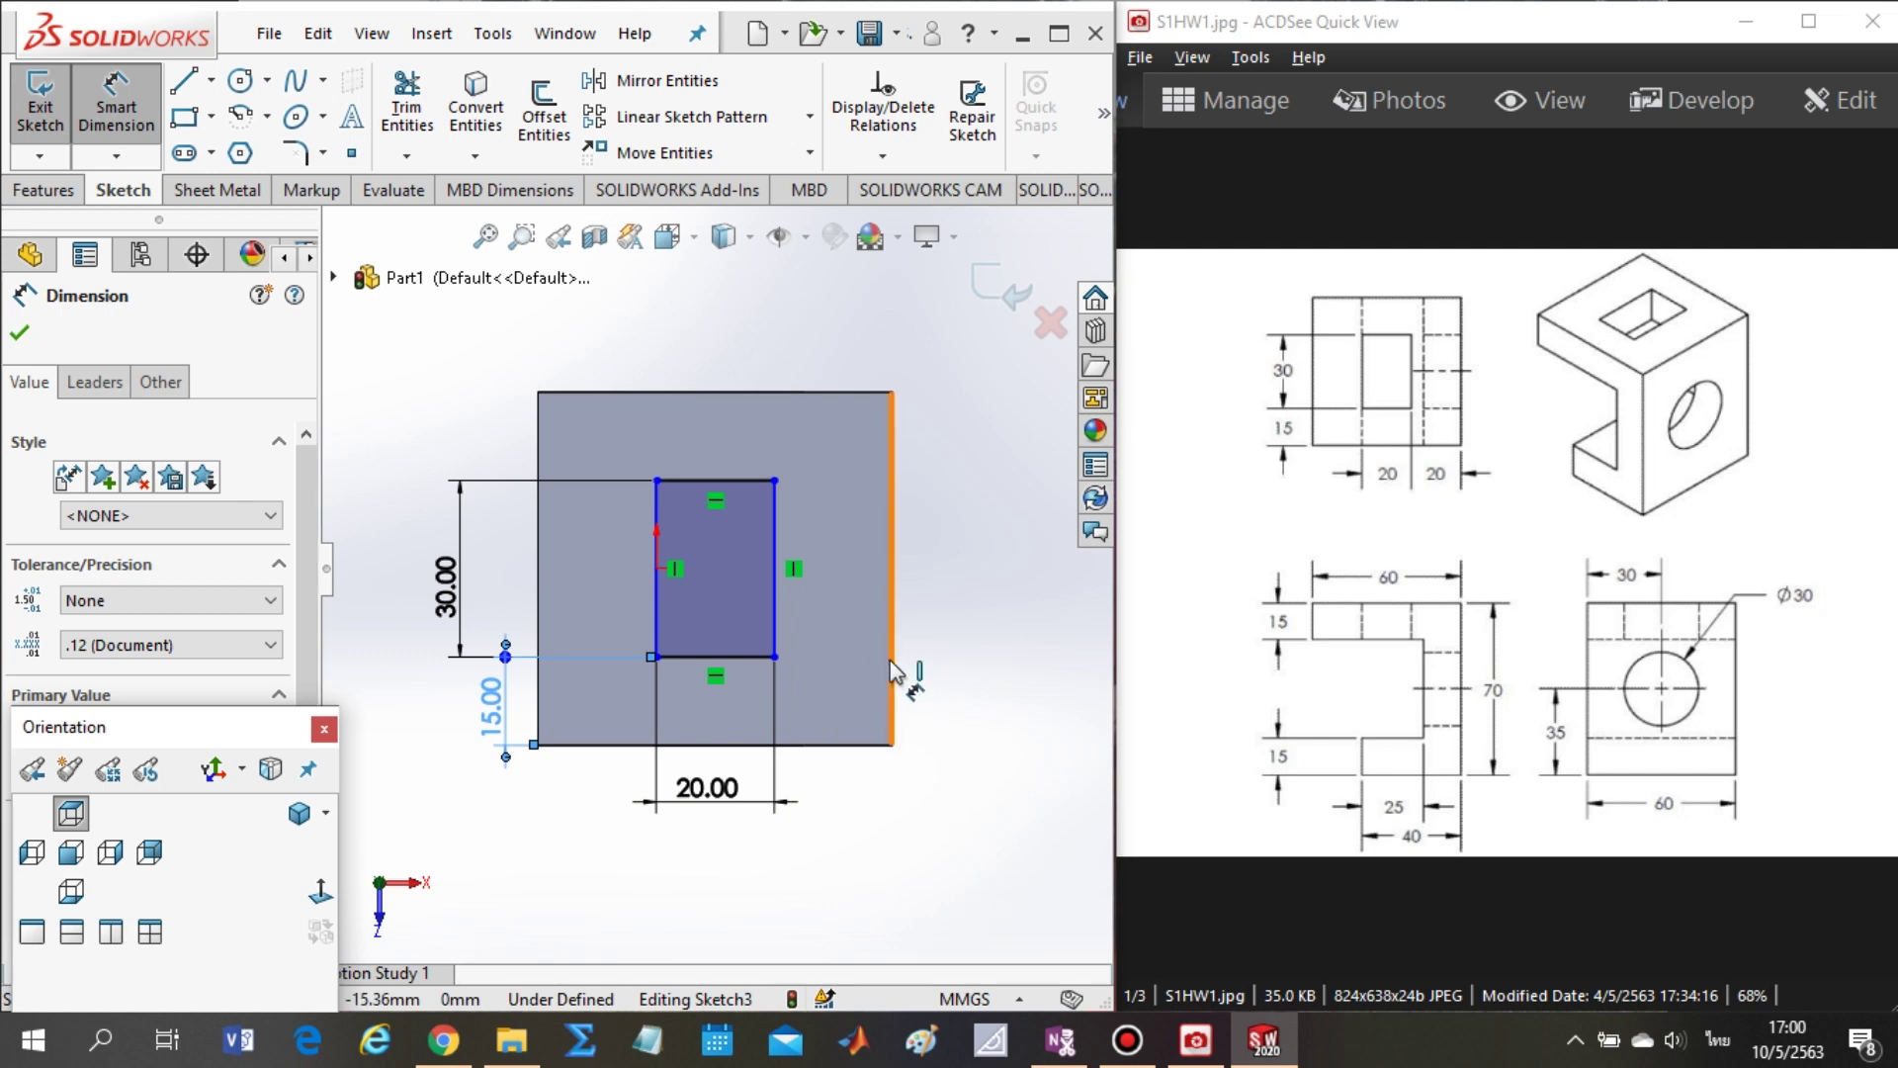
click(895, 695)
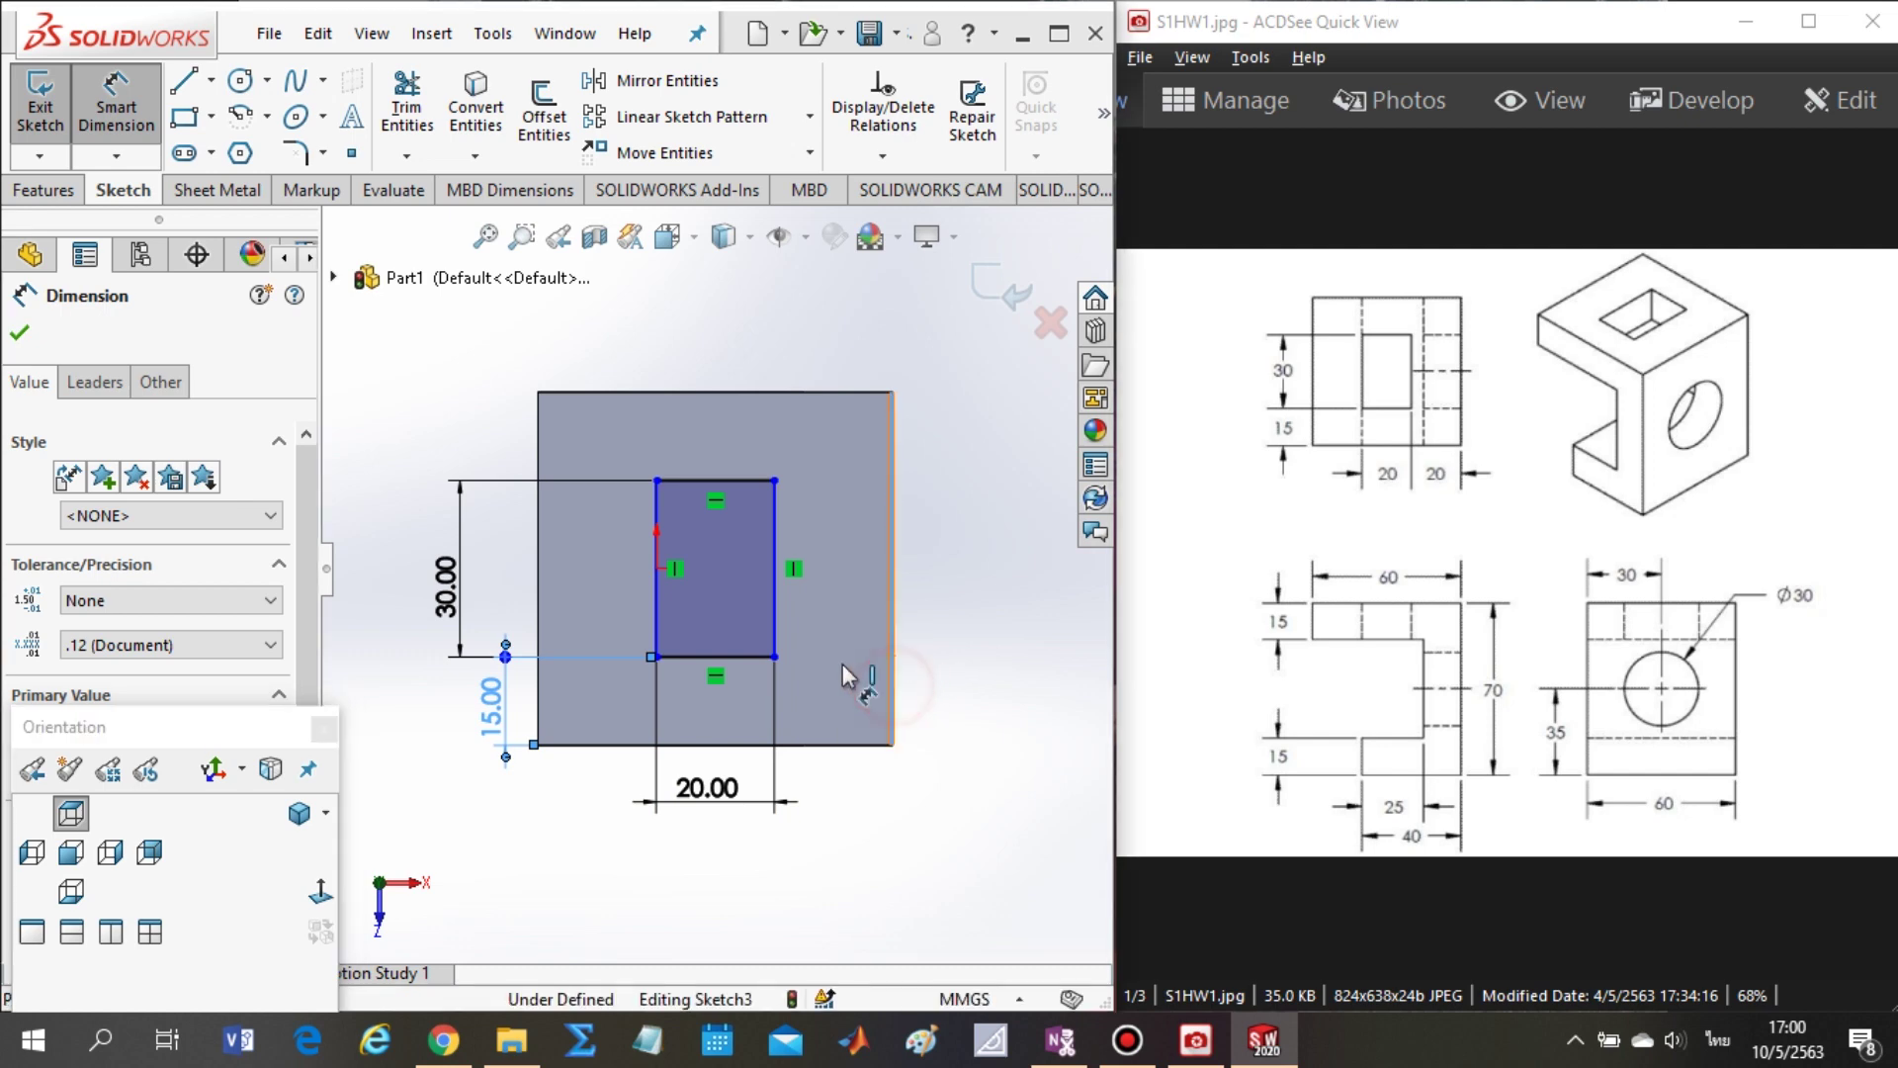
click(774, 631)
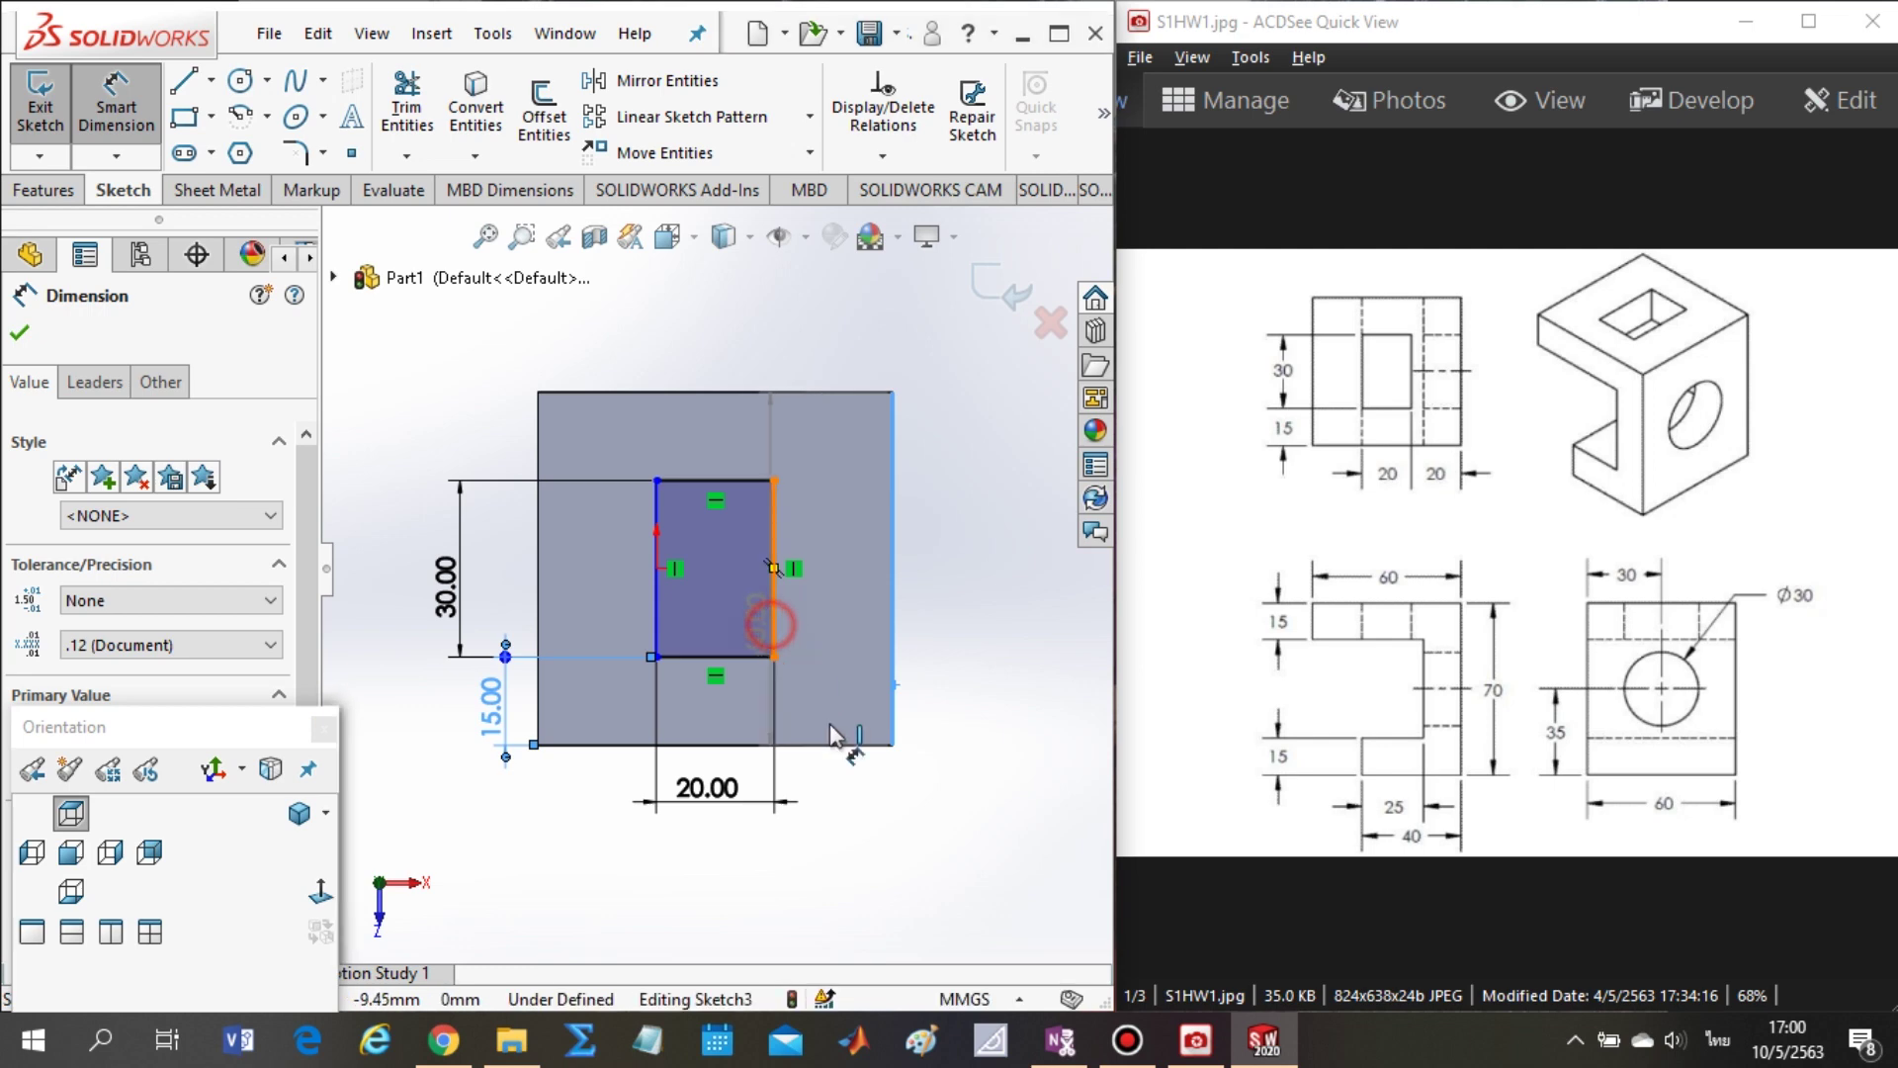
click(852, 843)
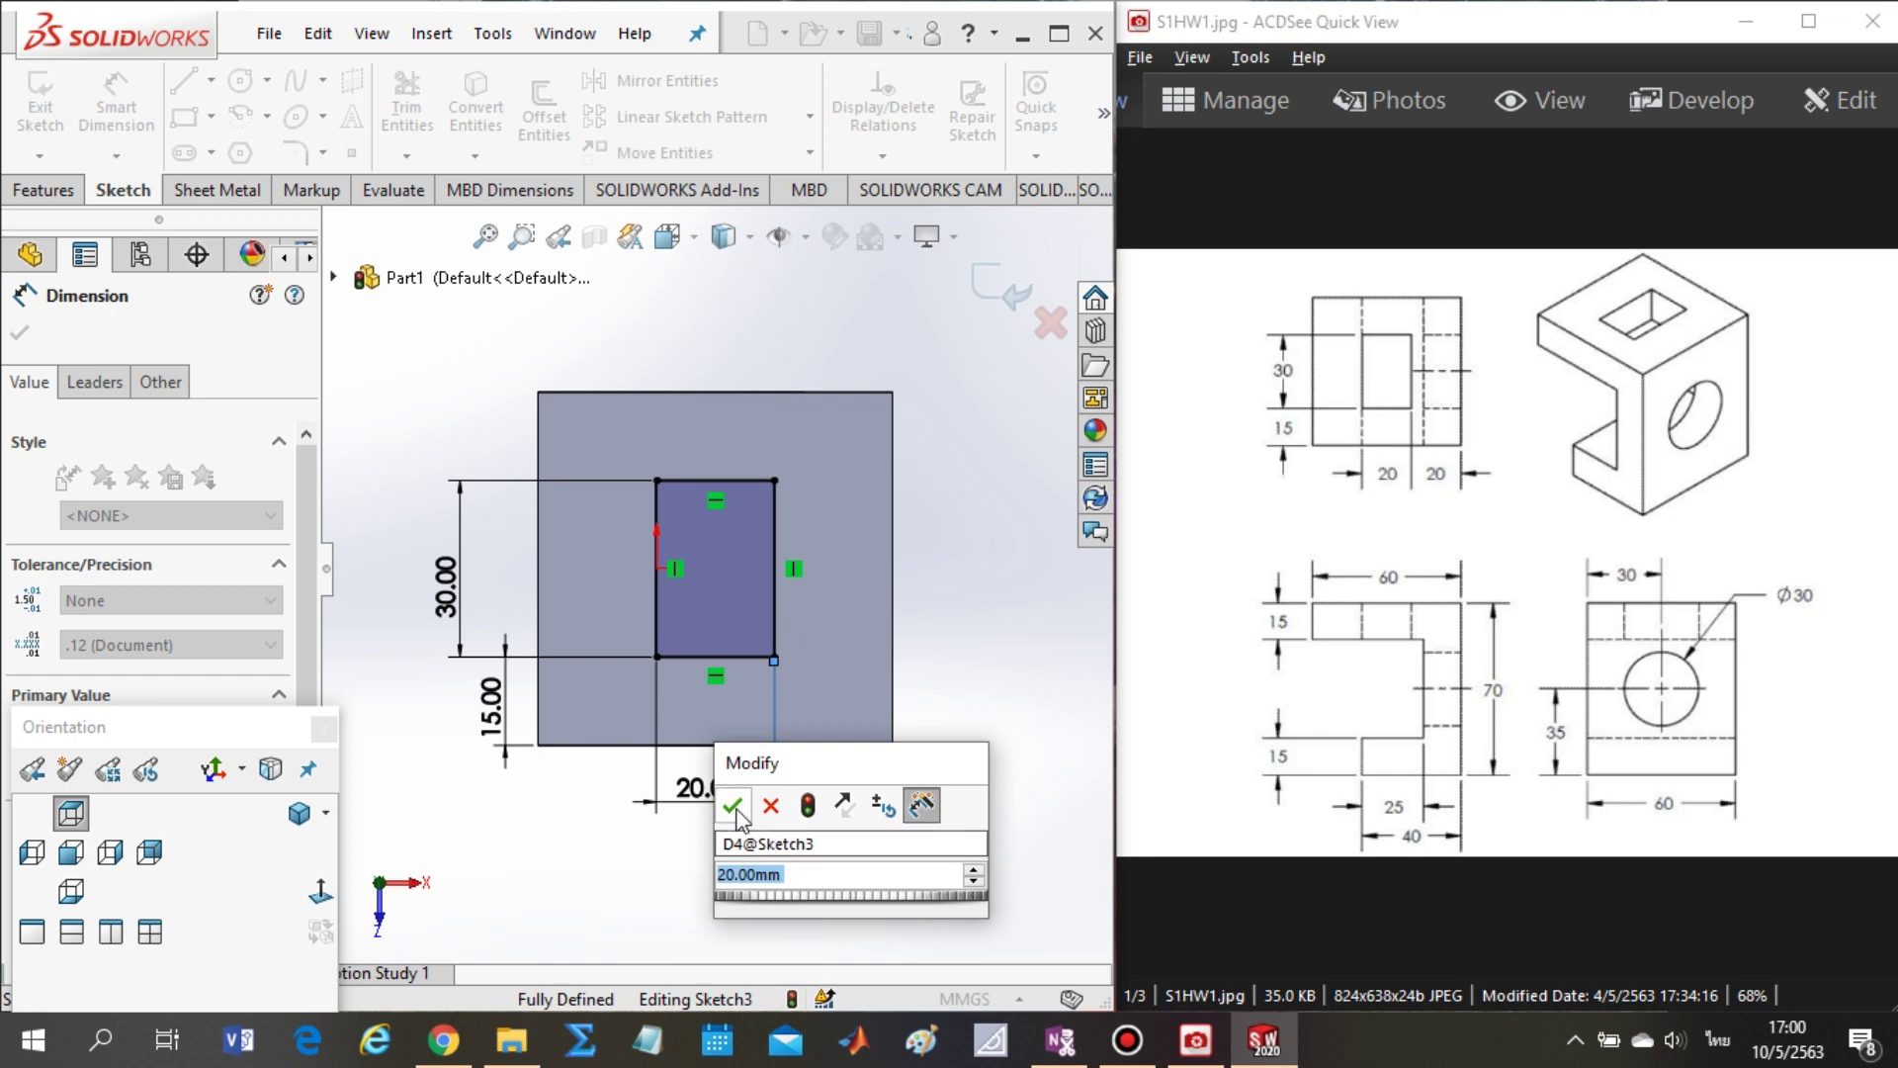
click(733, 806)
click(733, 805)
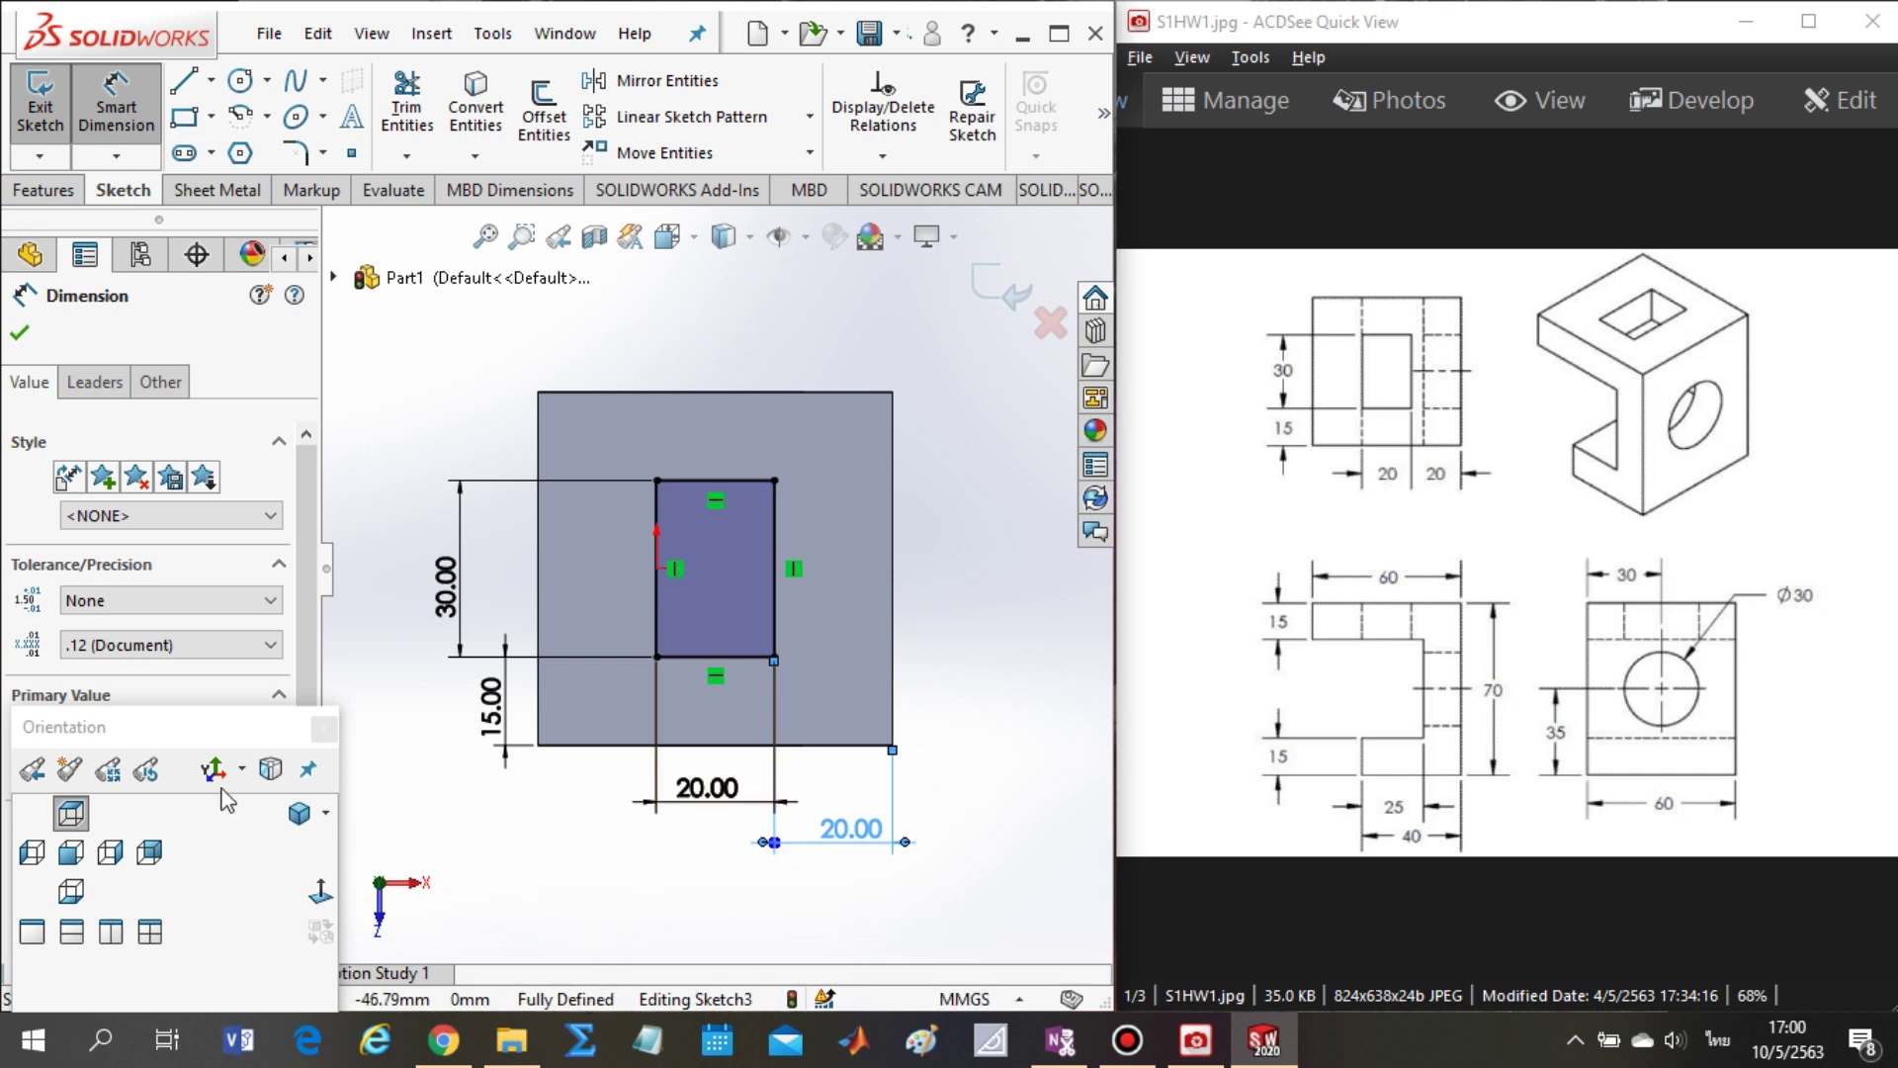
drag(149, 742, 99, 730)
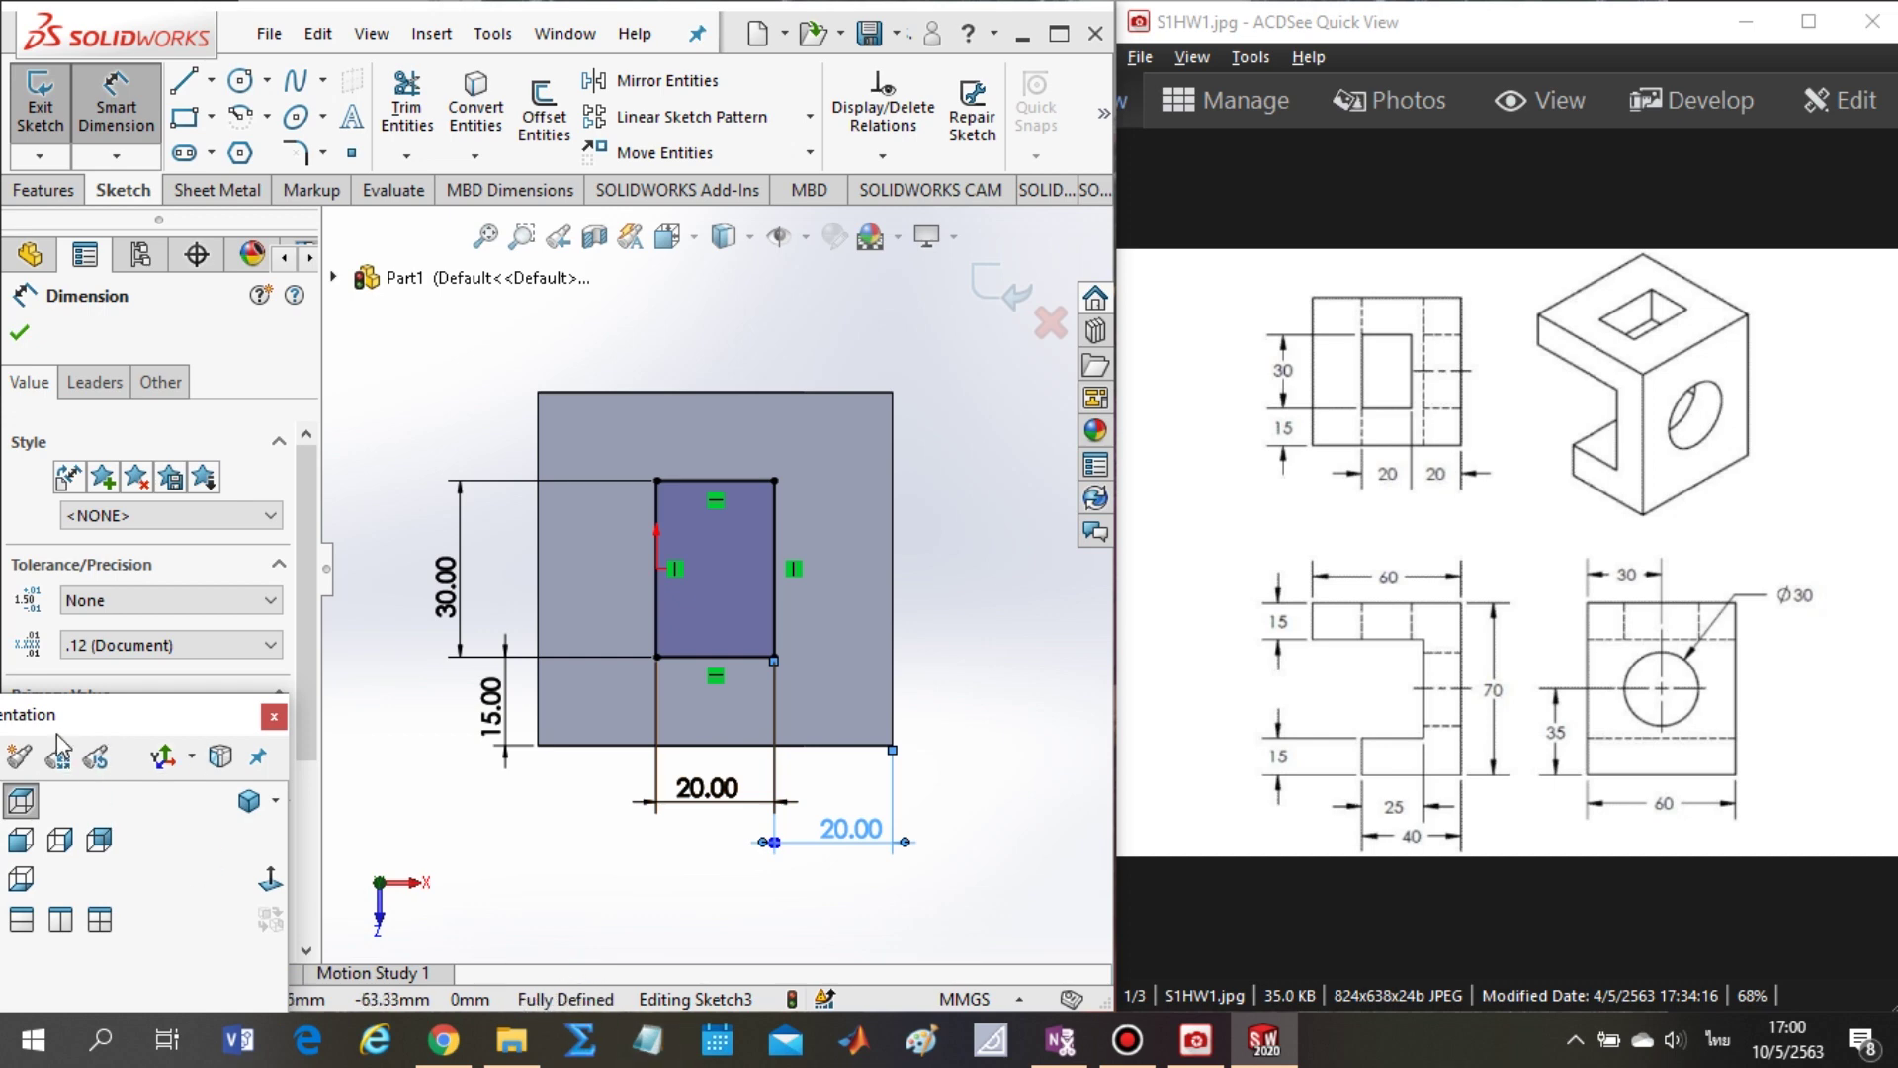
drag(57, 716, 148, 711)
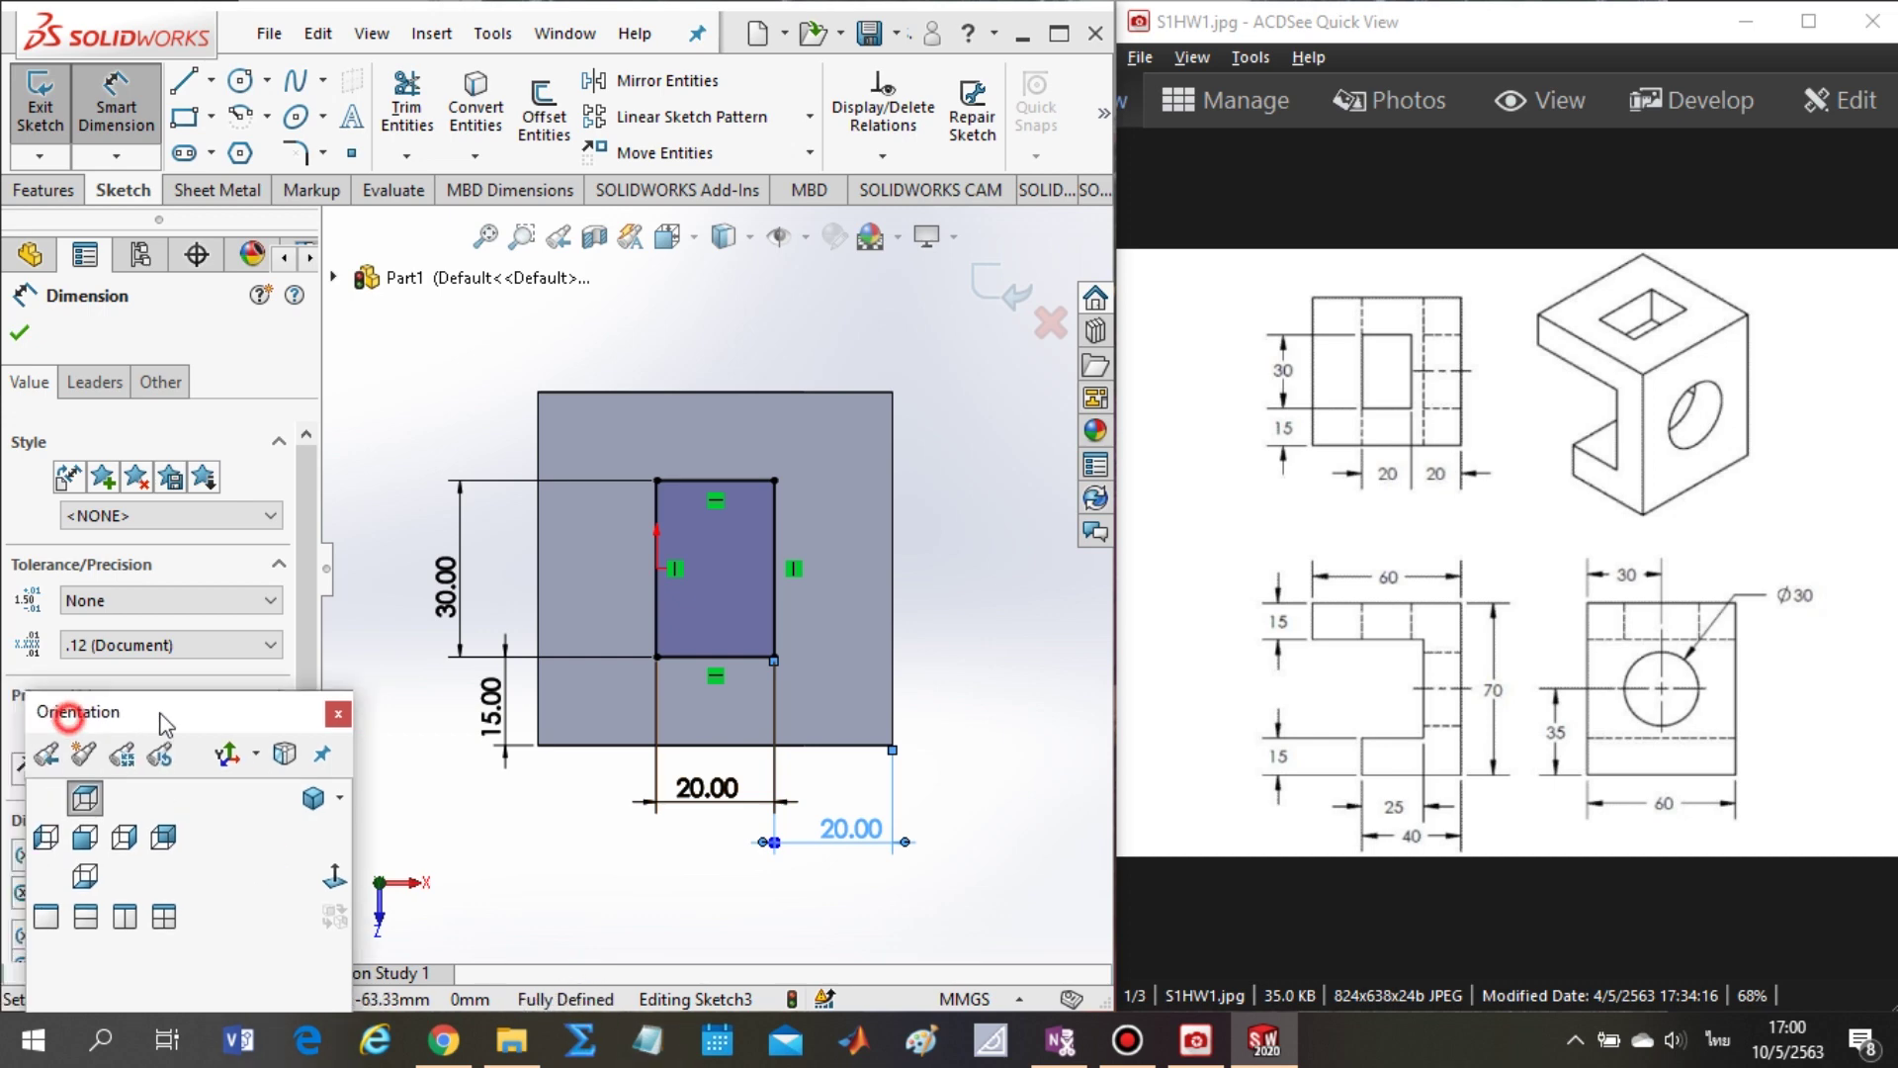
click(24, 334)
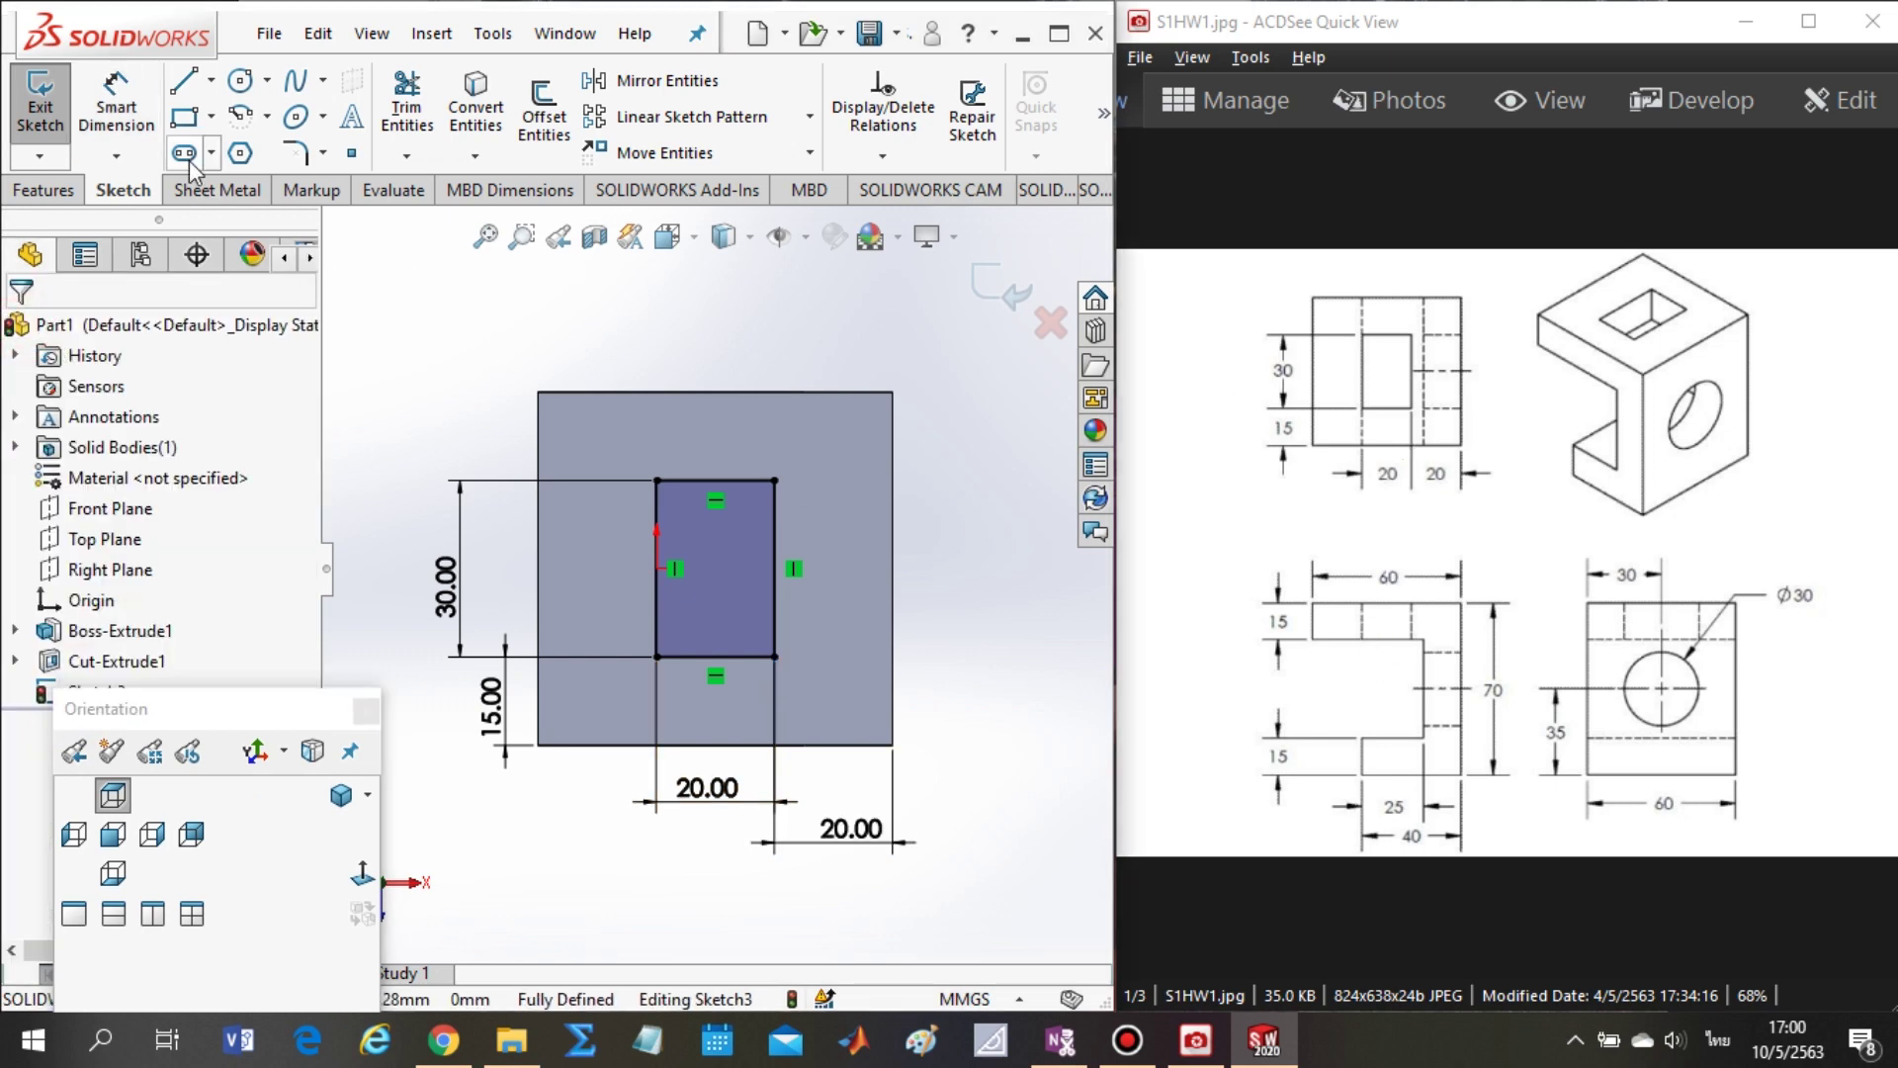
click(47, 193)
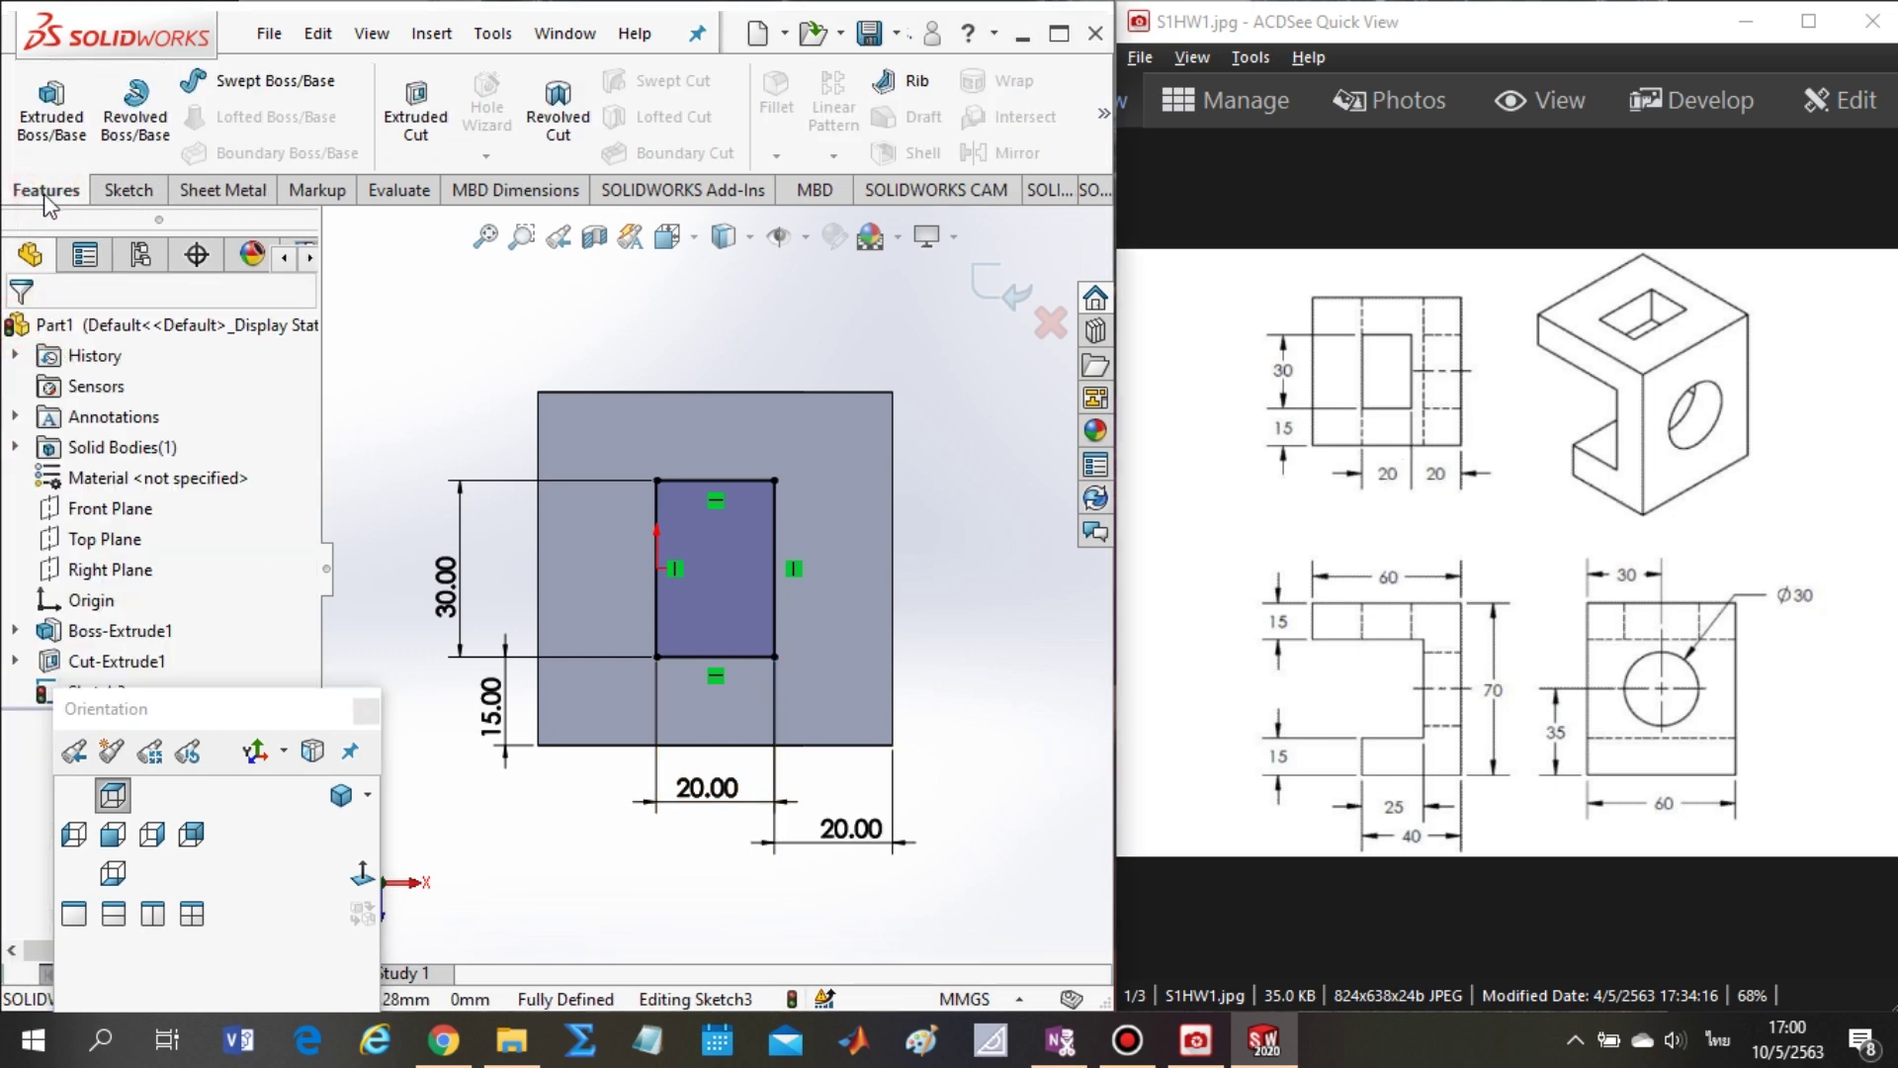
- Extrude-cut the pocket rectangle Blind to a depth of 35 mm
click(416, 110)
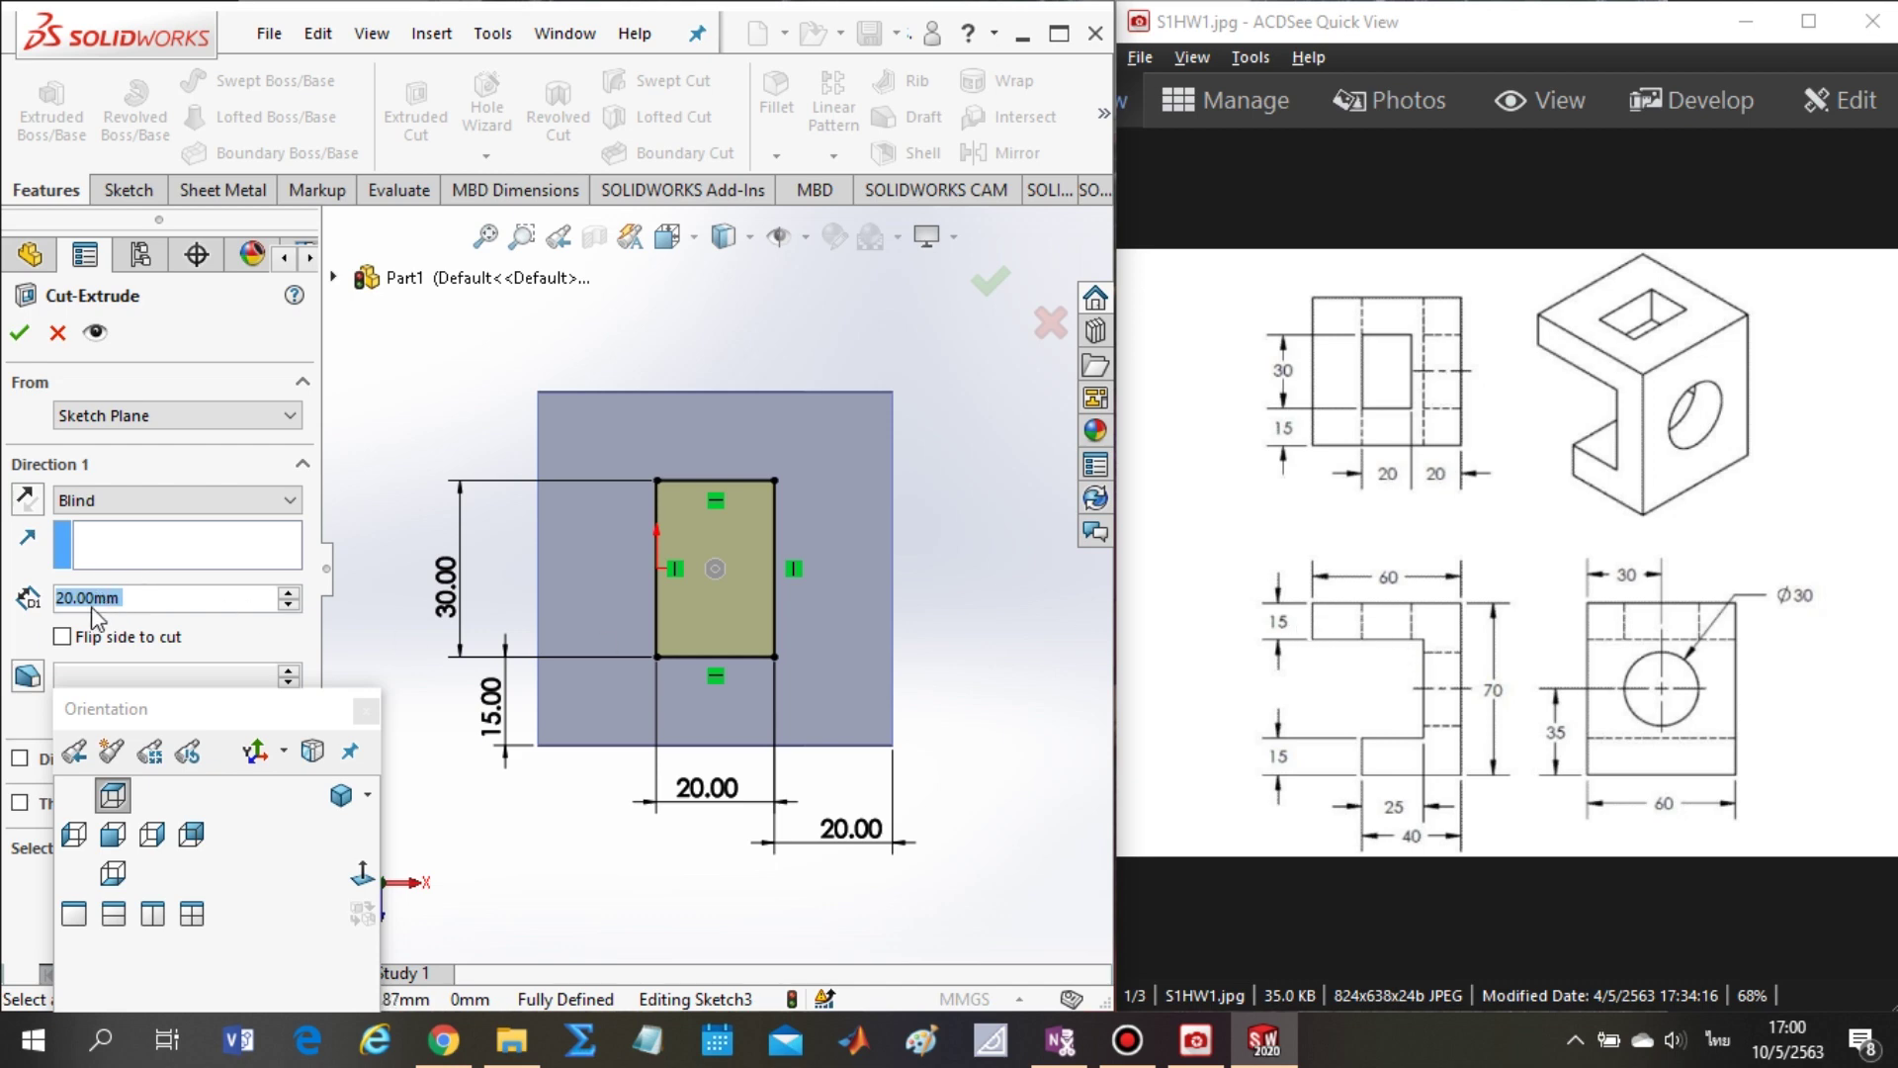
text(15)
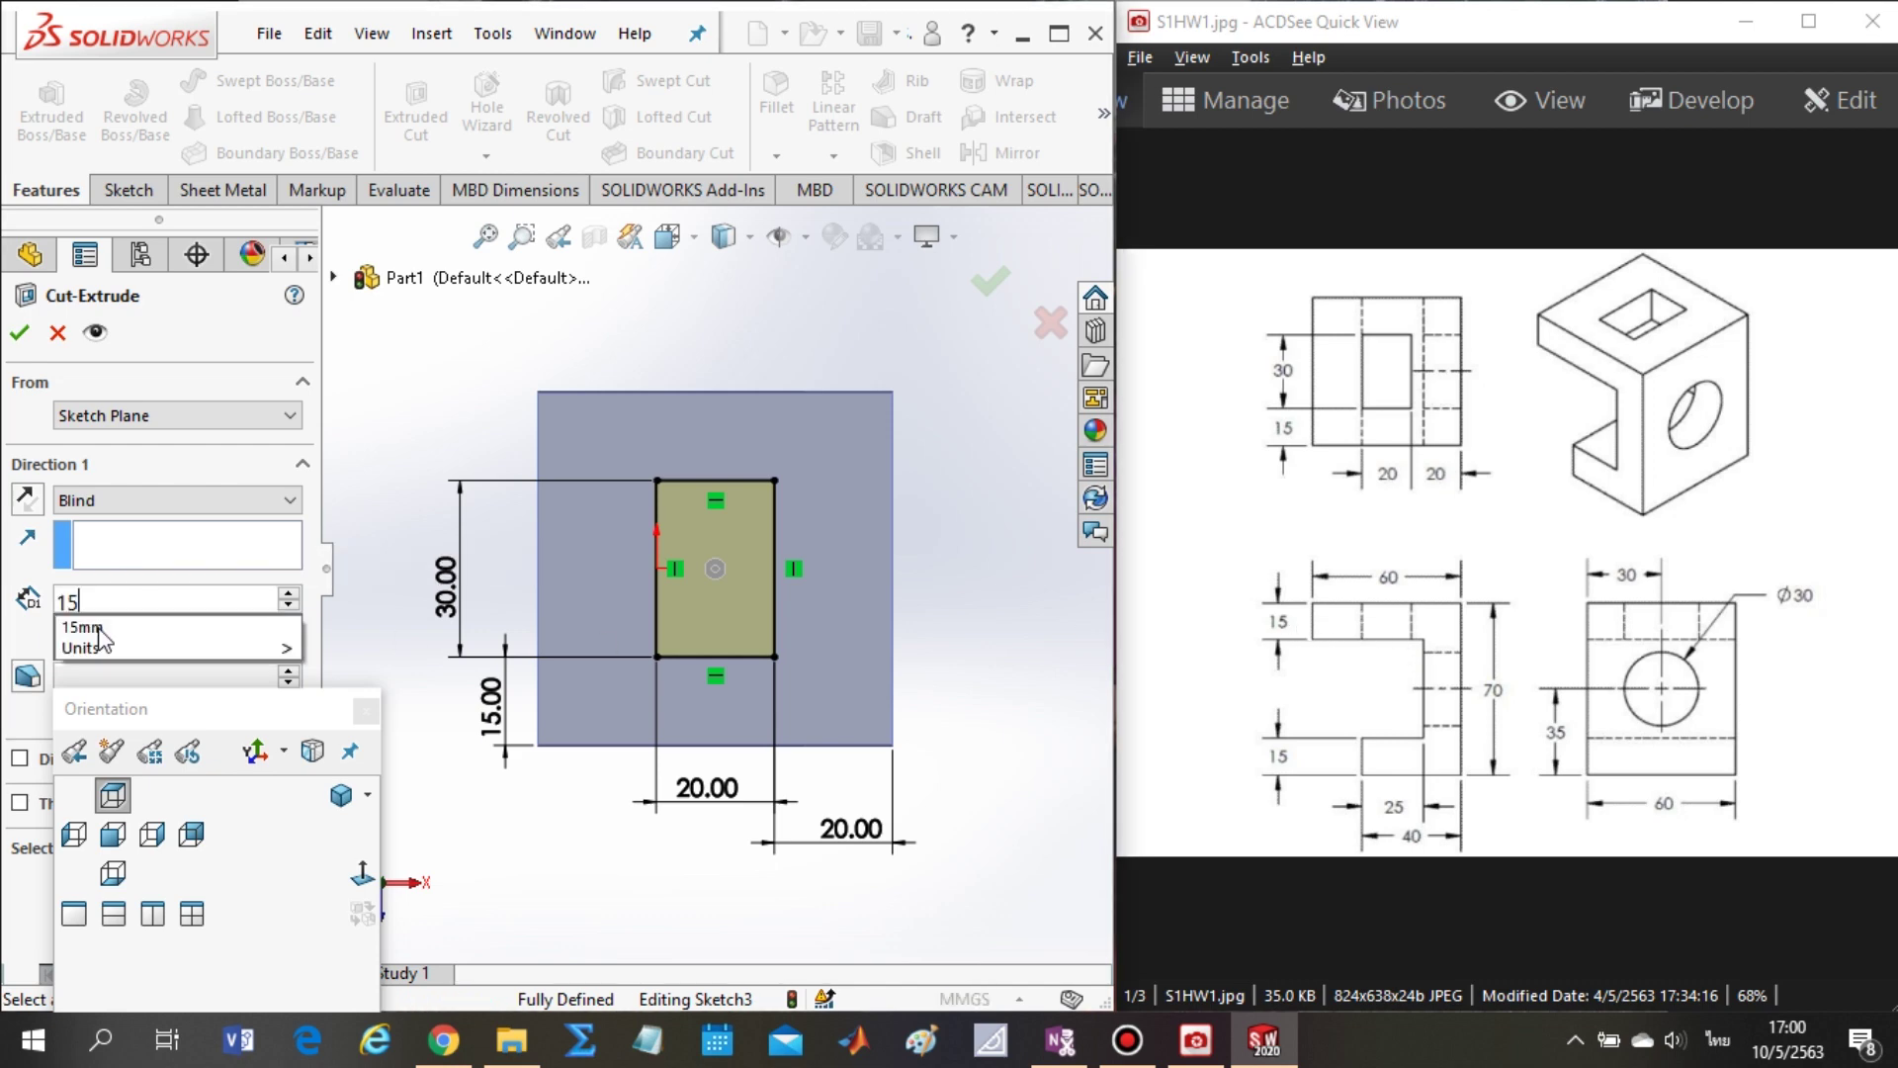
text(3)
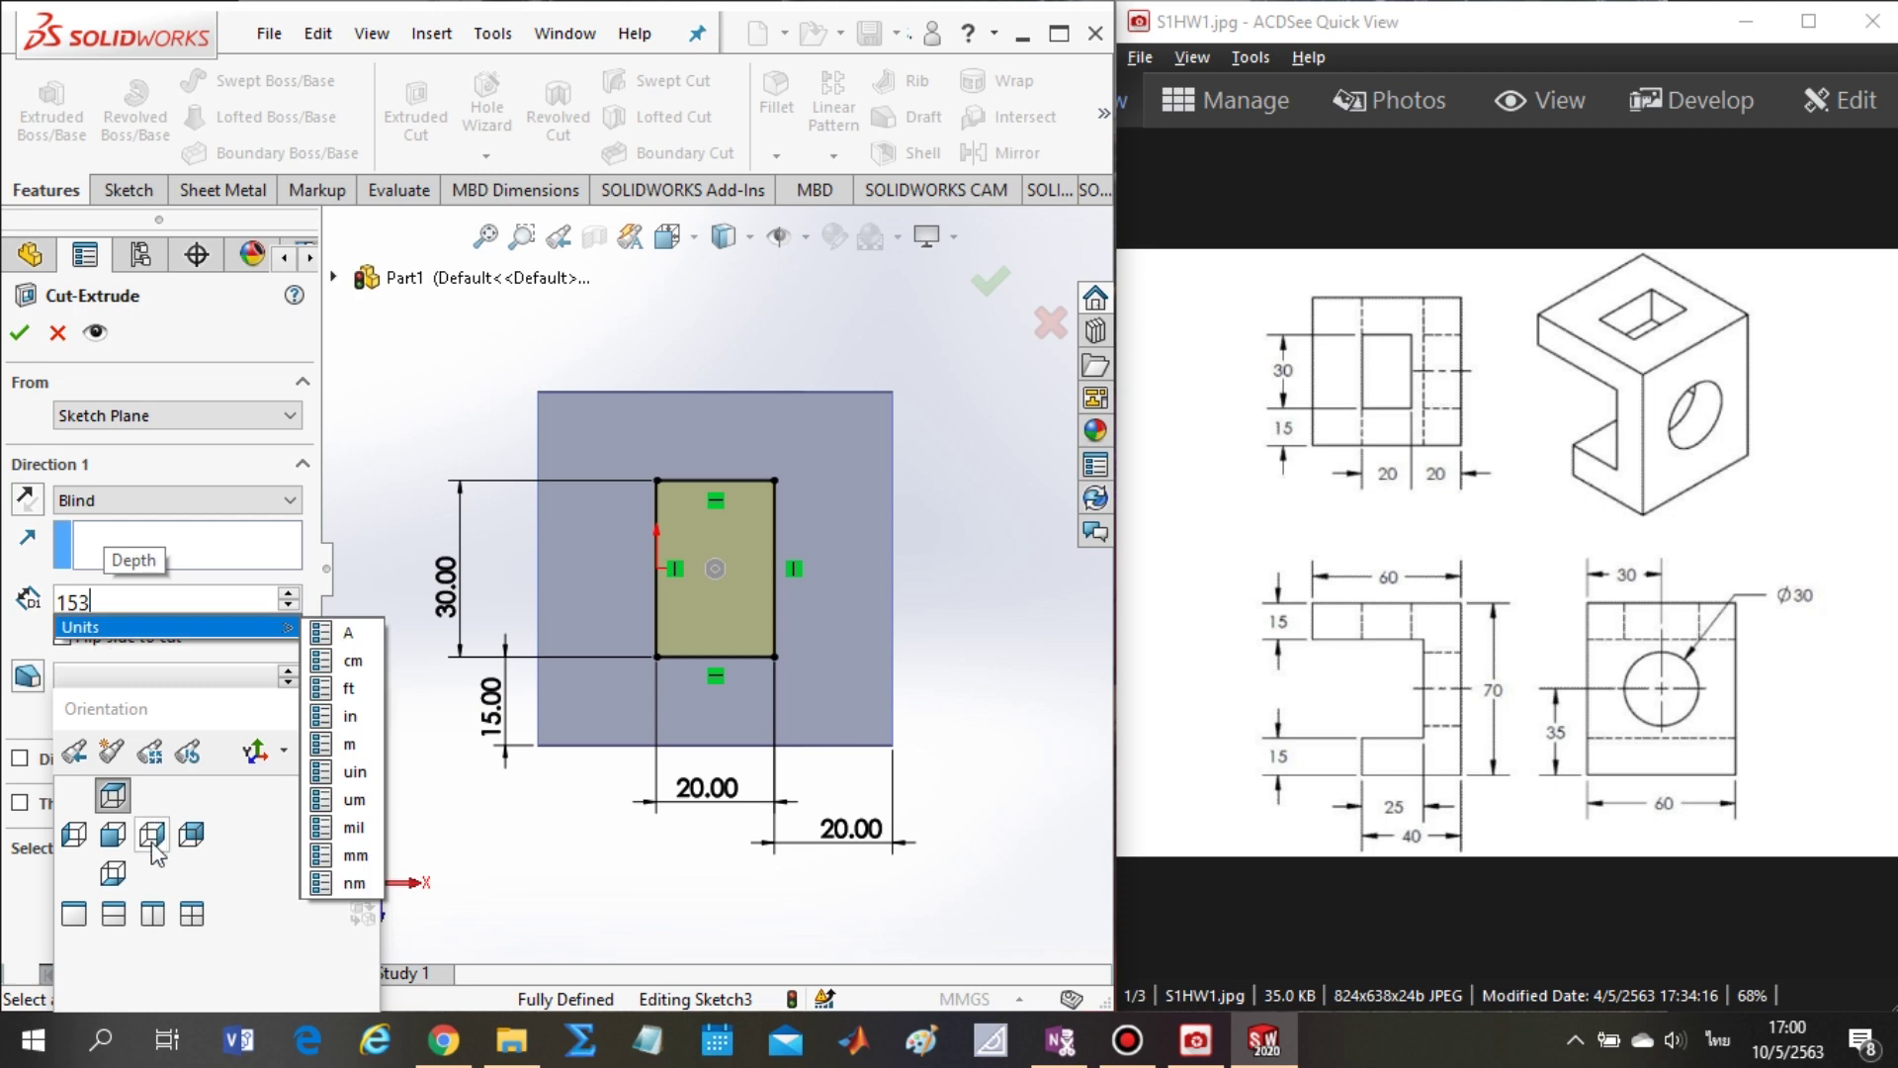
click(113, 834)
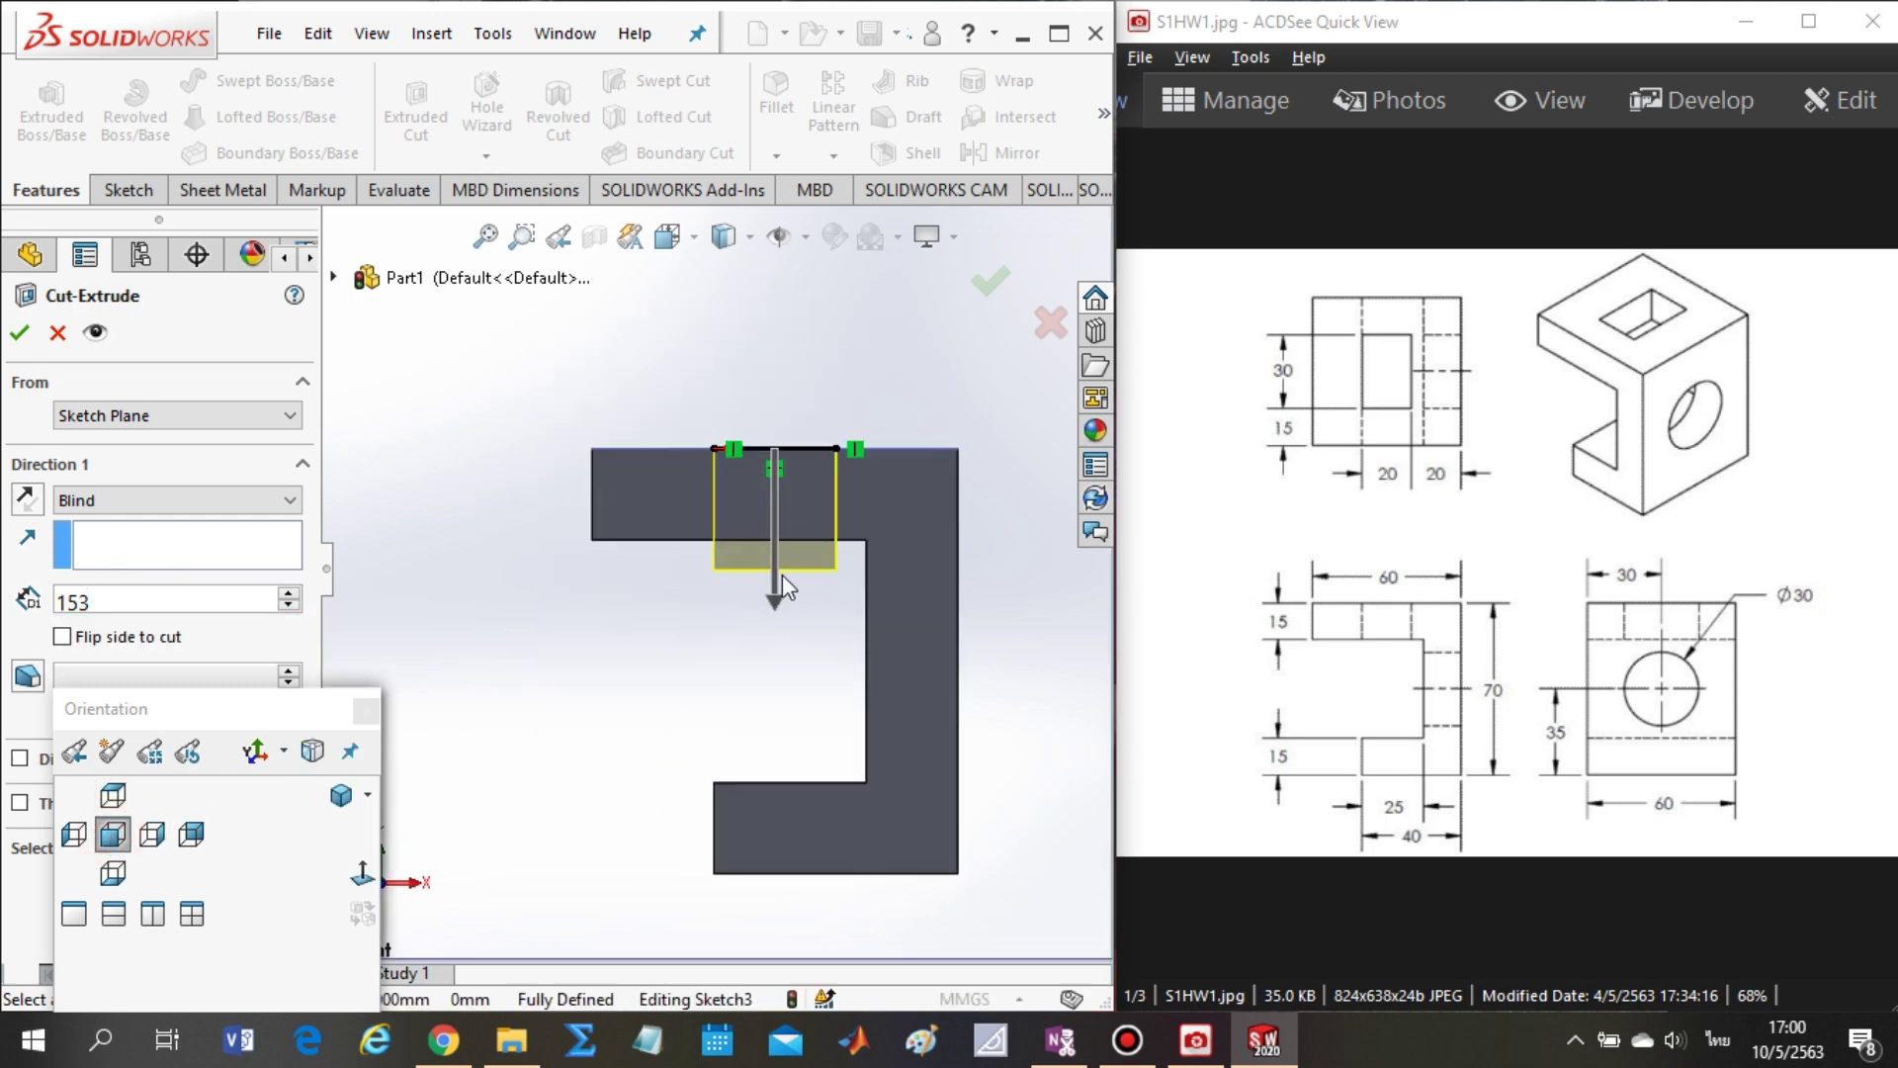
click(130, 606)
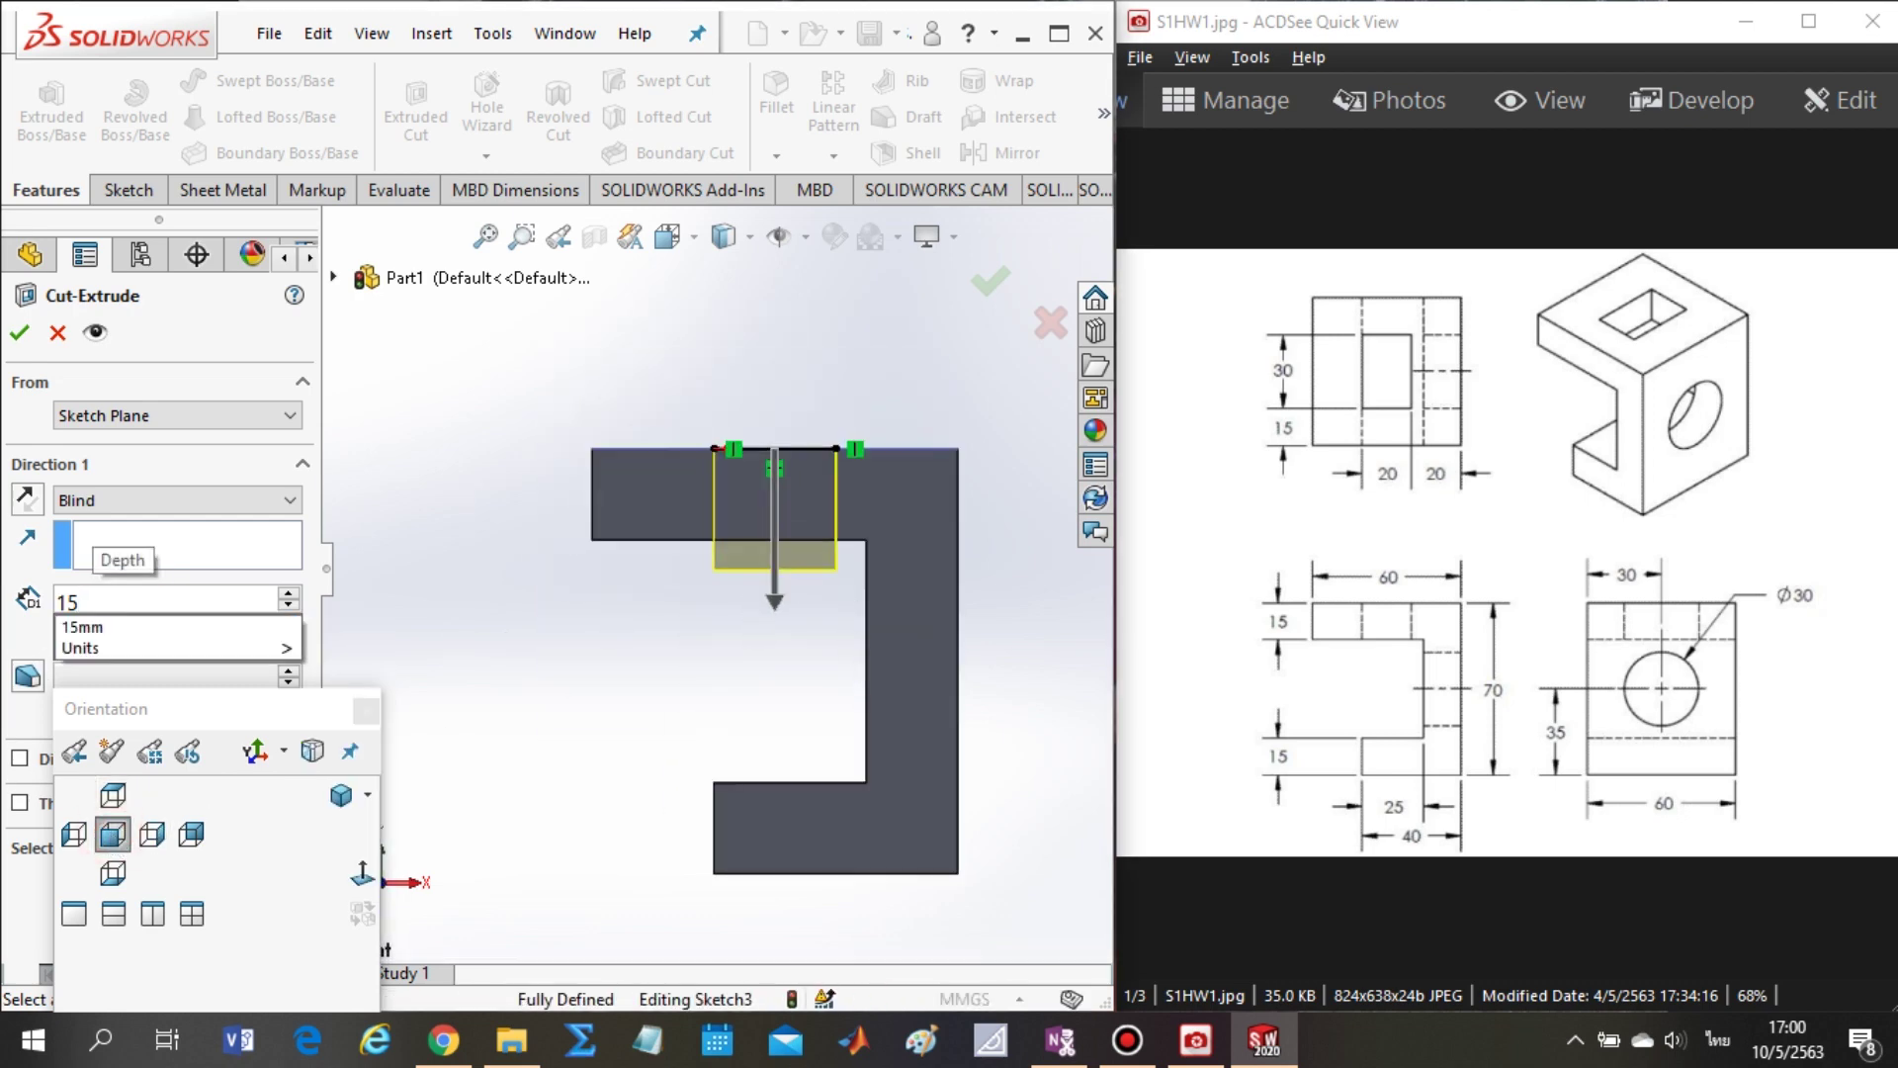
key(Return)
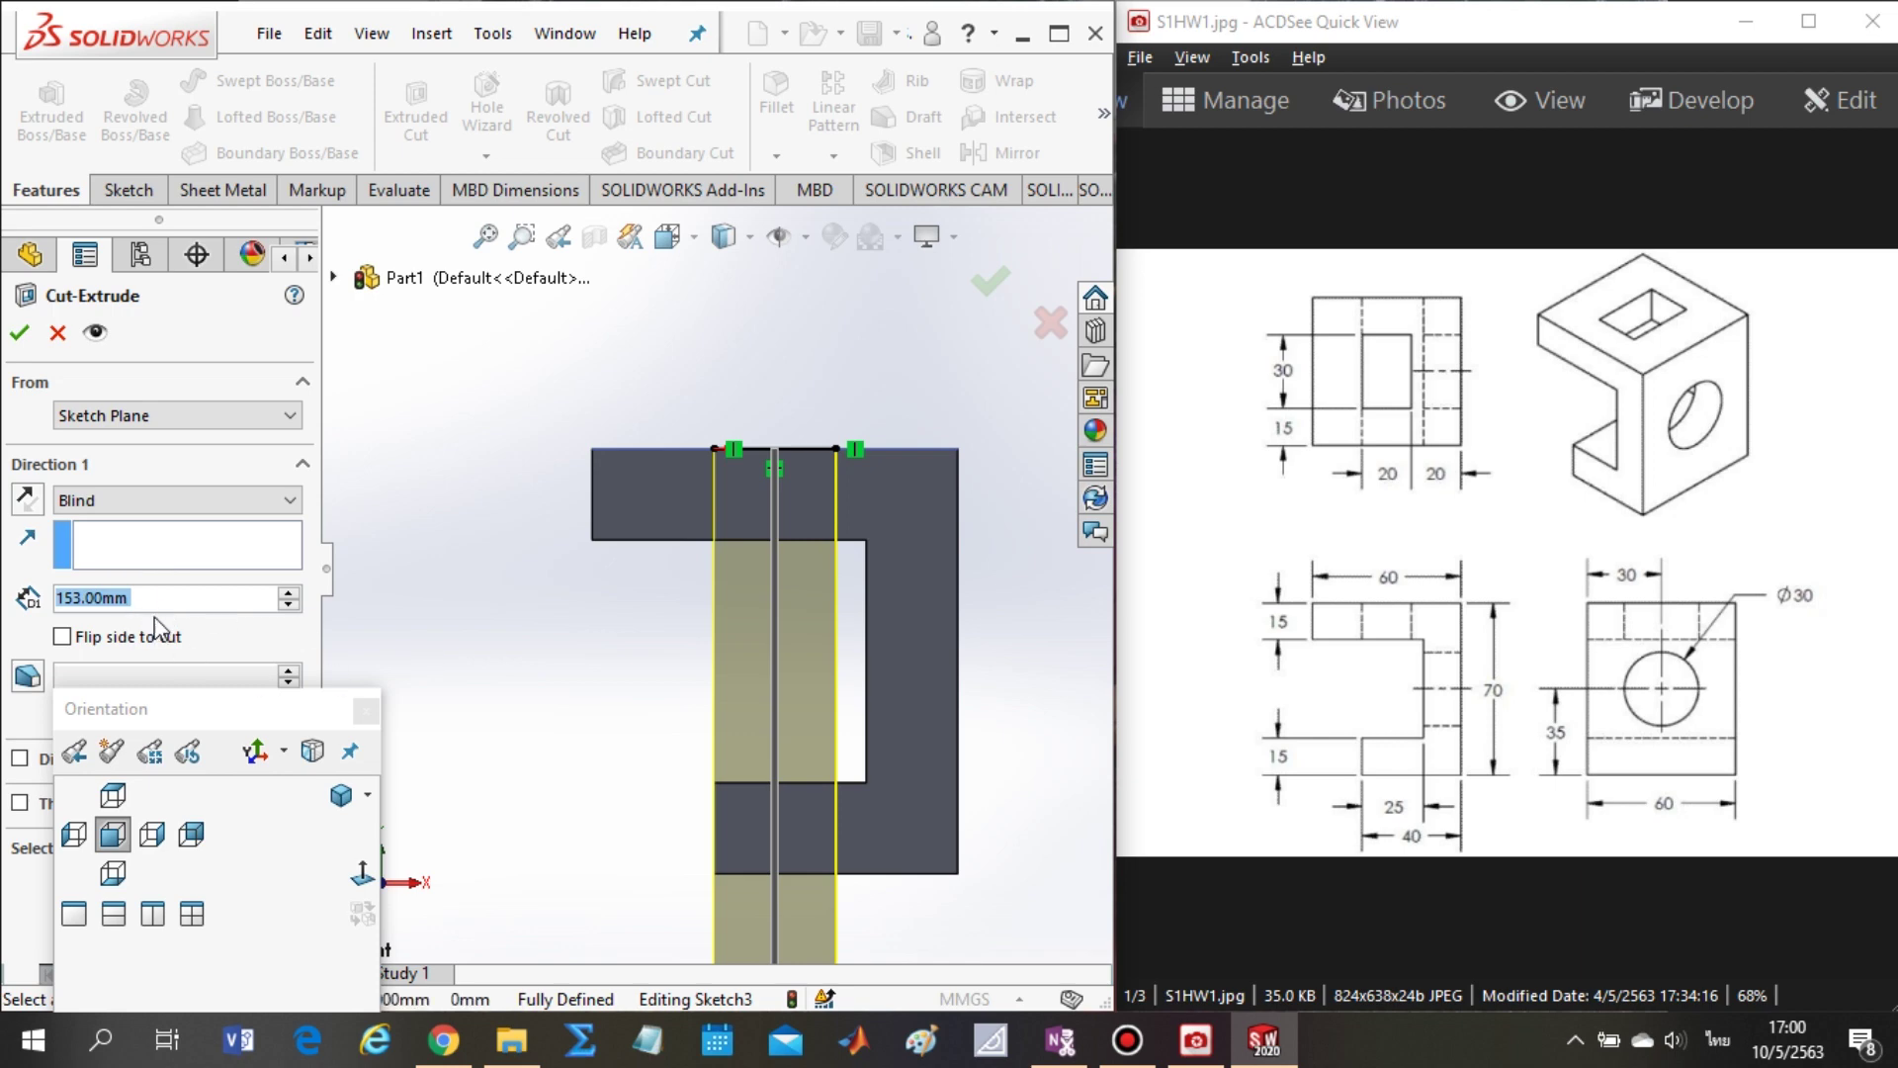
click(163, 605)
key(BackSpace)
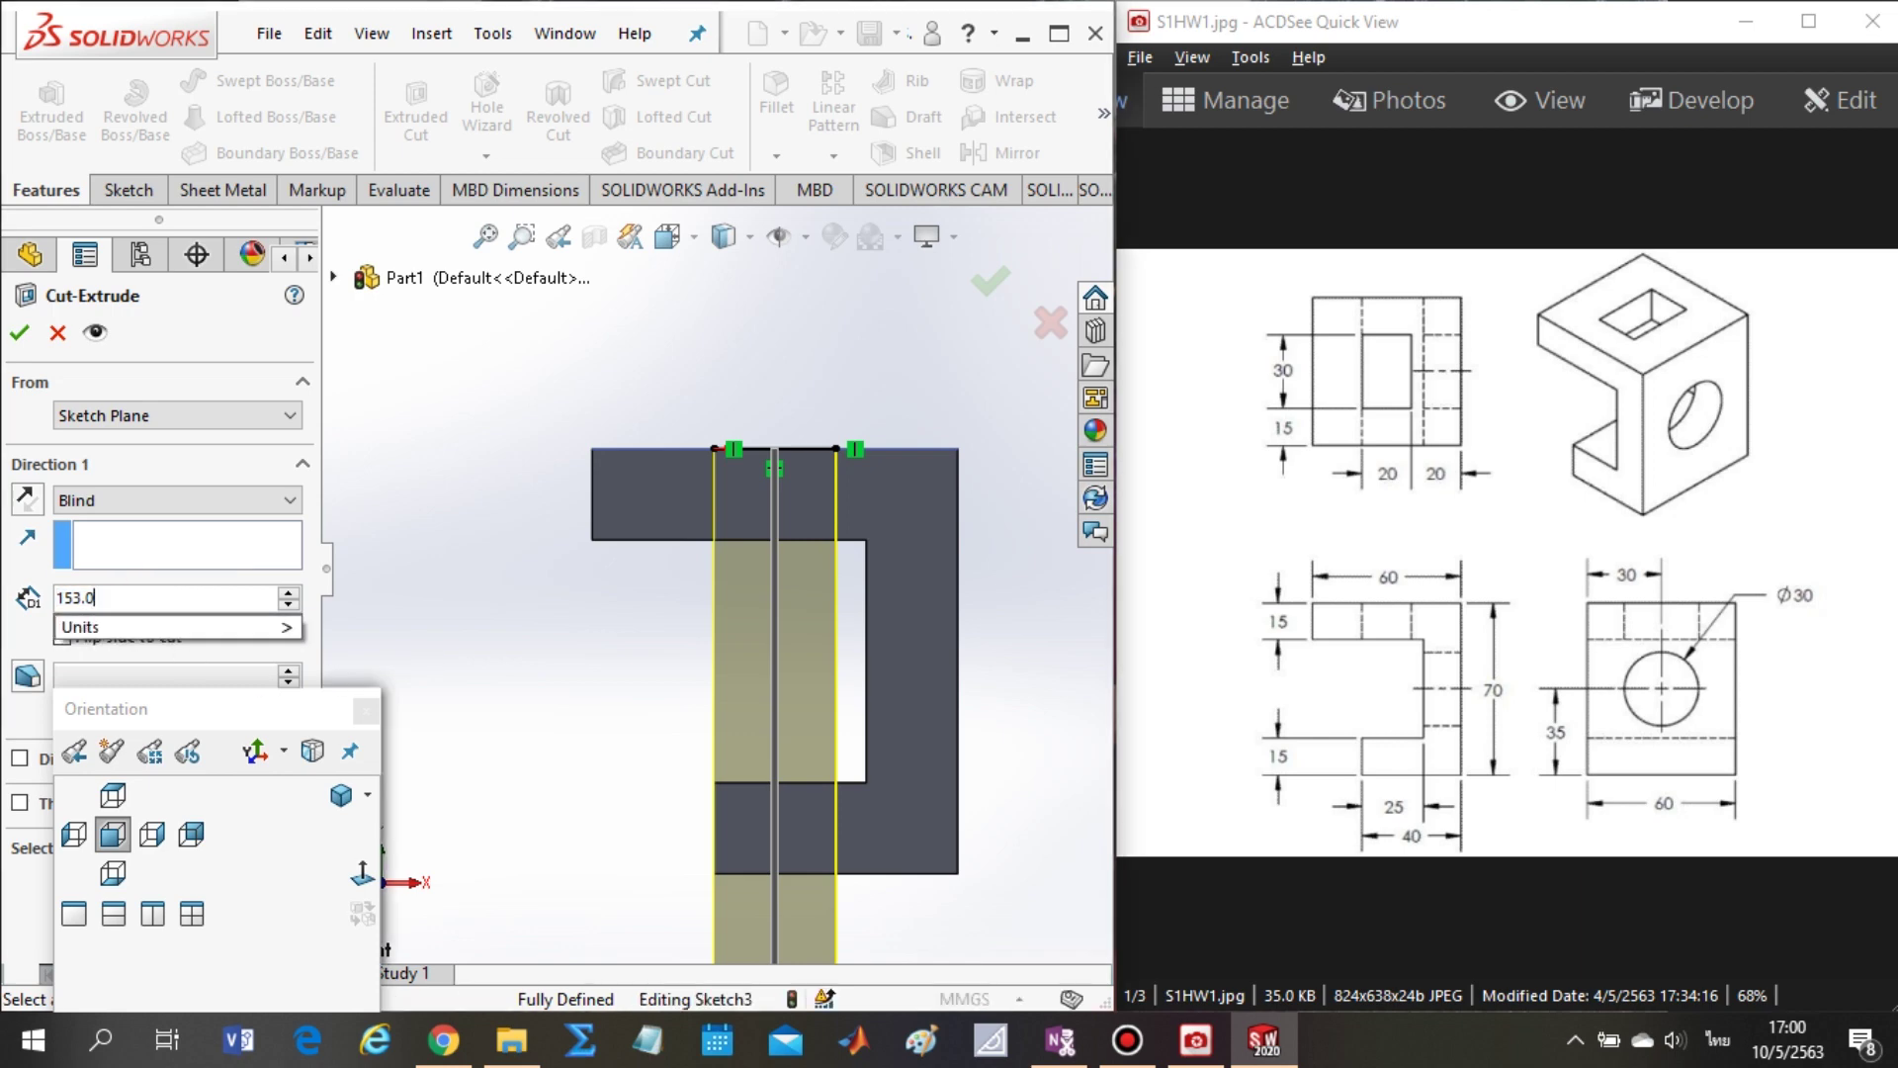
key(BackSpace)
key(BackSpace)
key(BackSpace)
key(BackSpace)
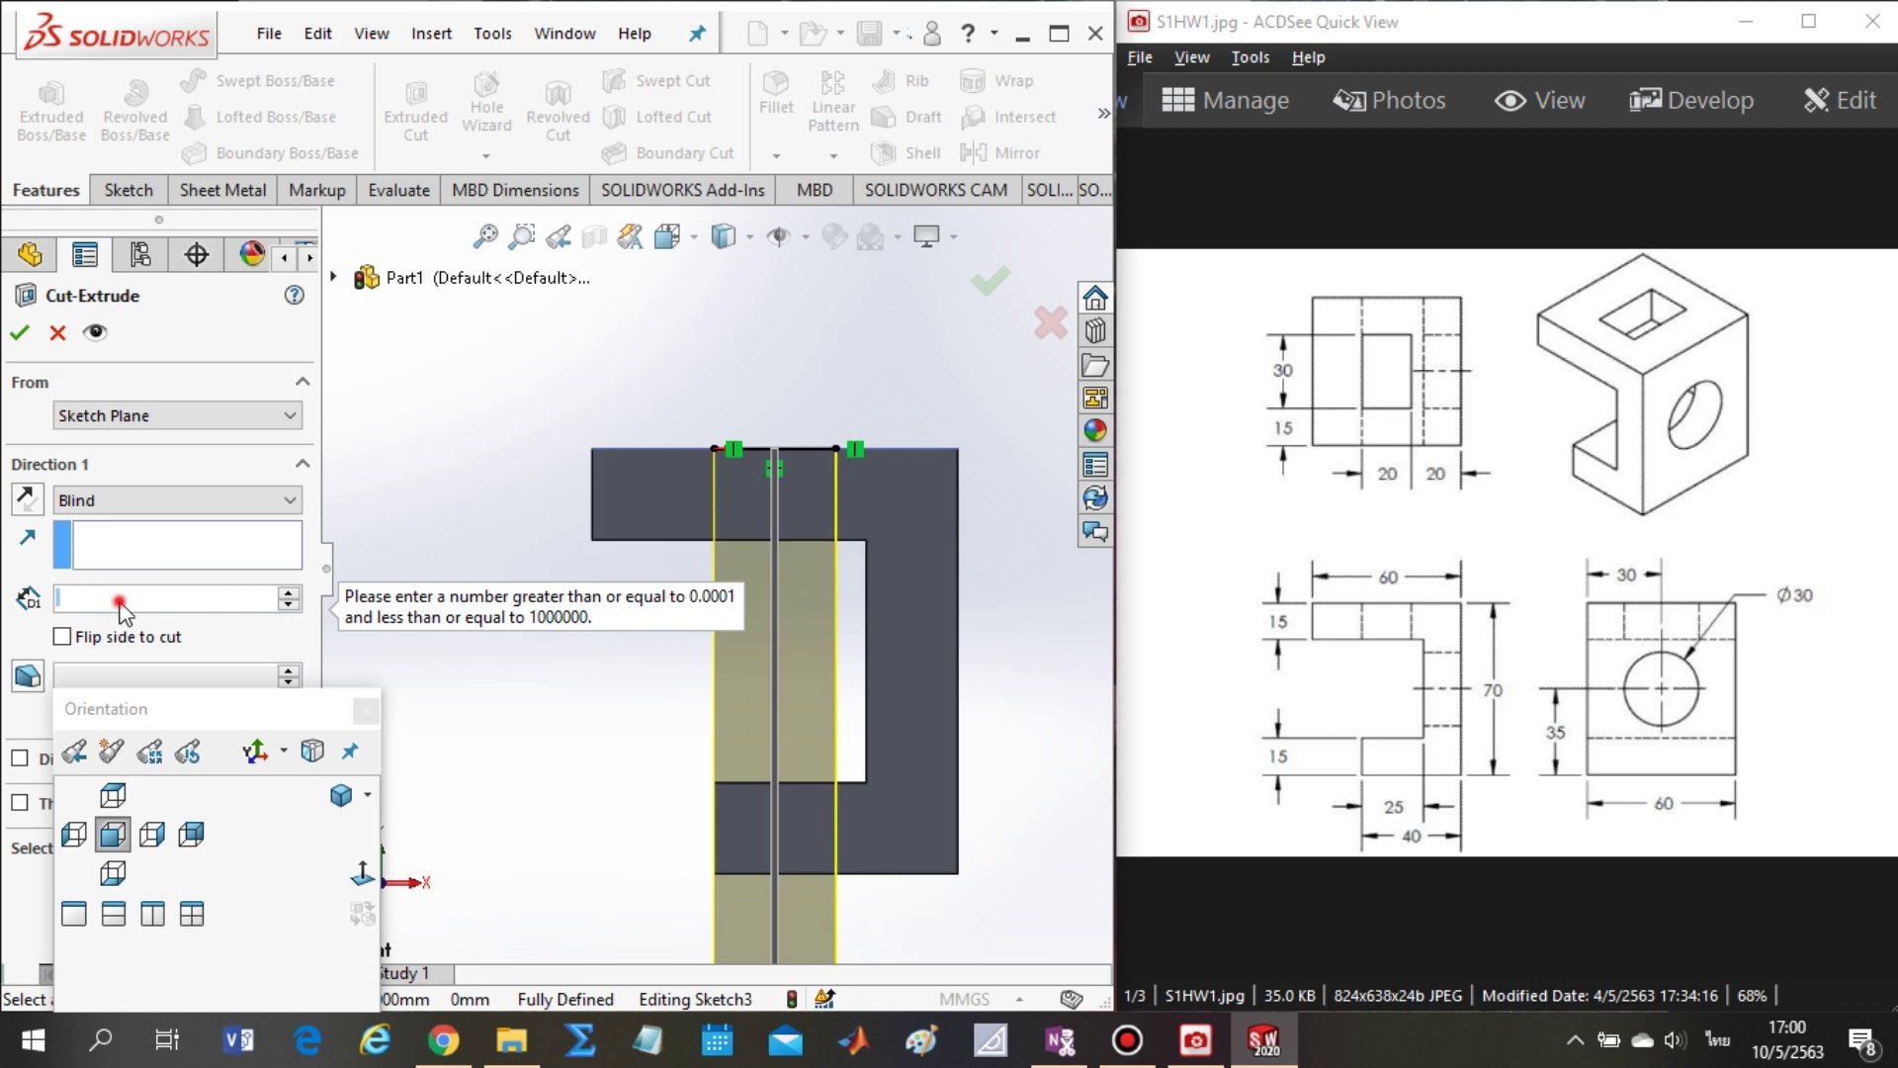
text(155)
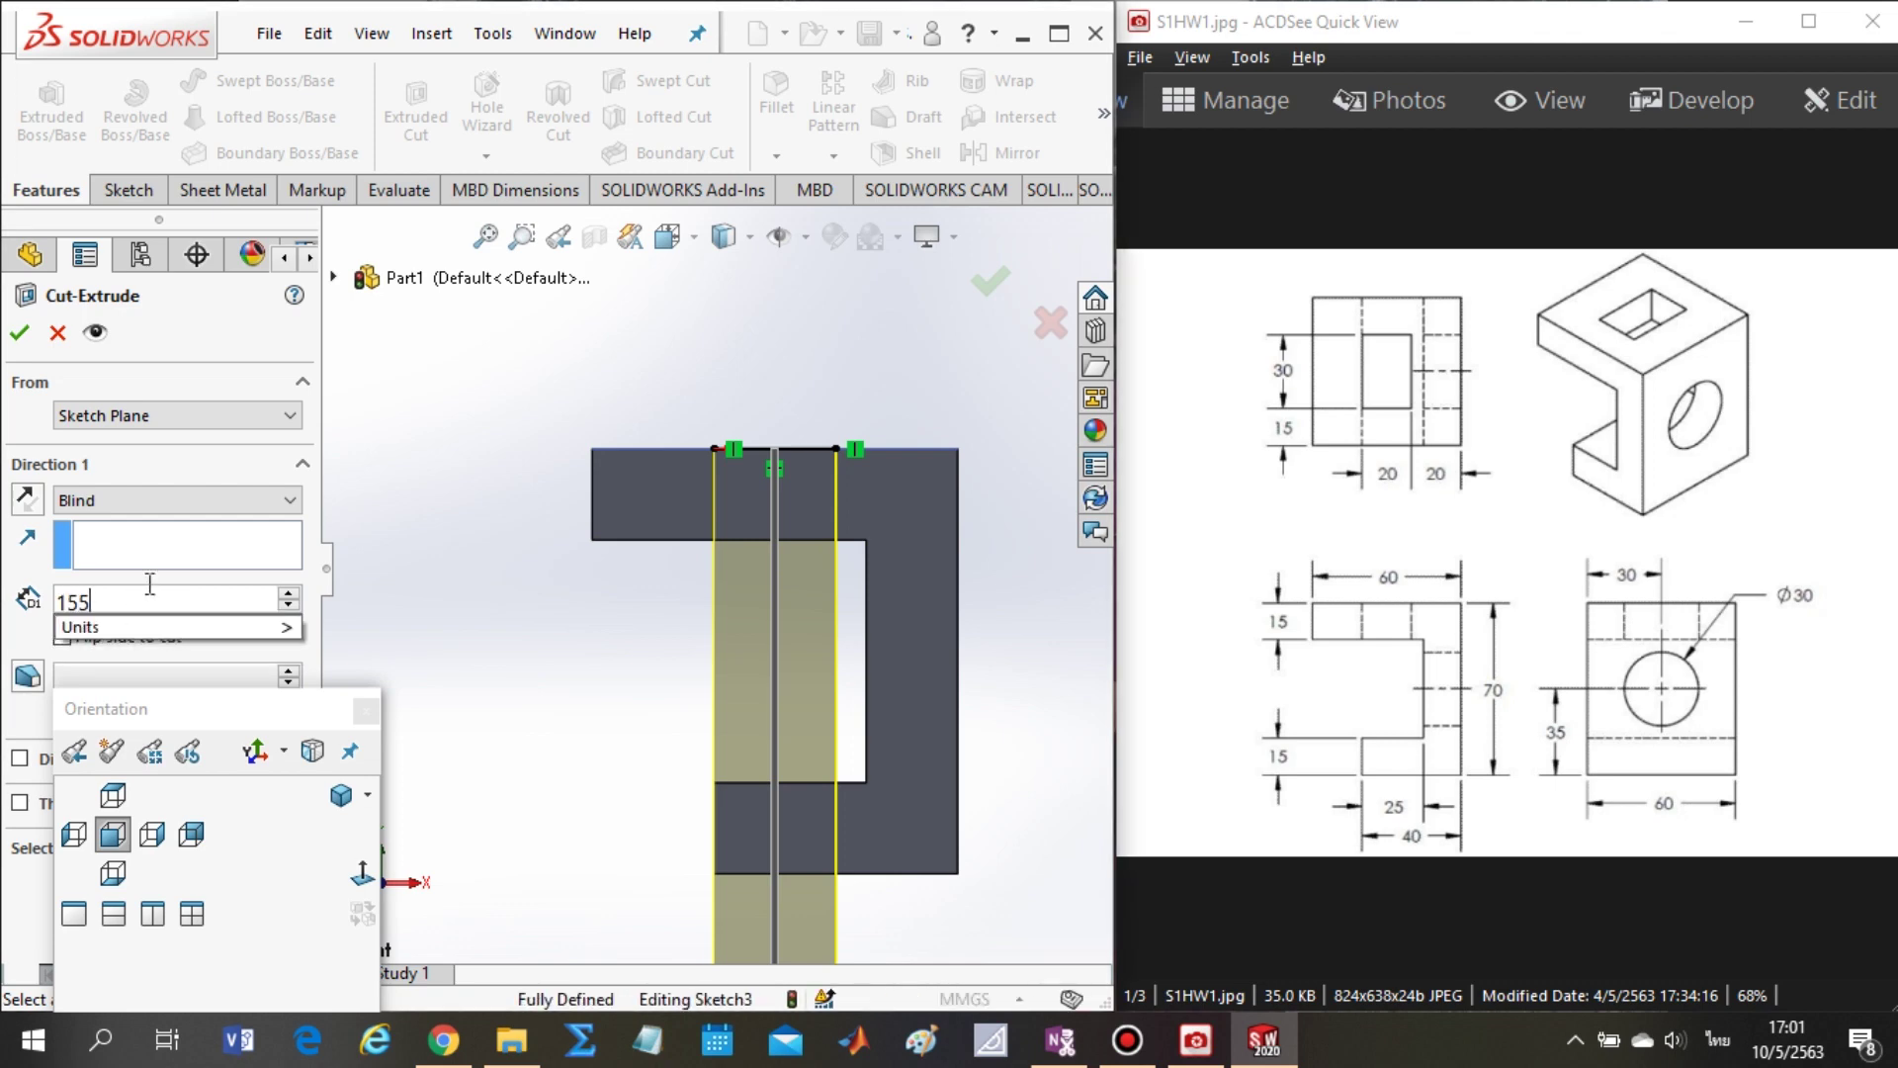
key(Return)
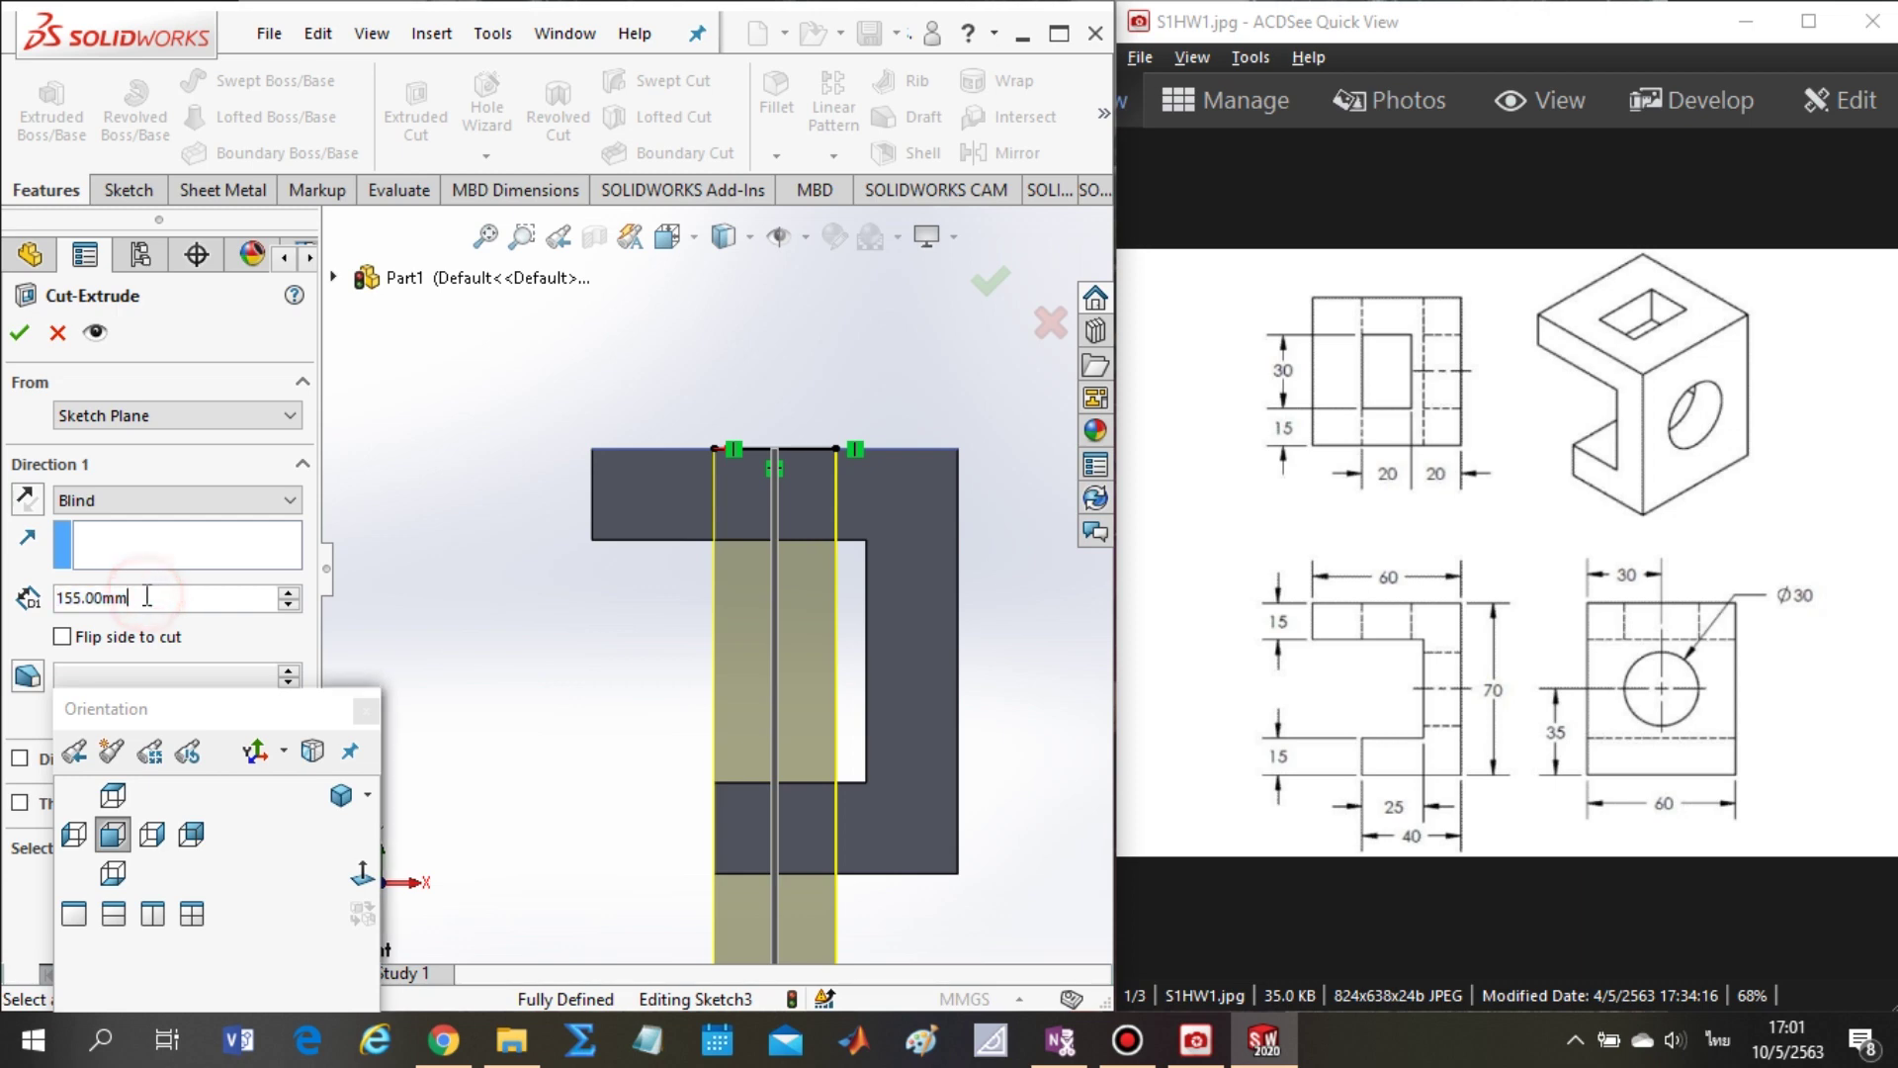
text(15)
key(Return)
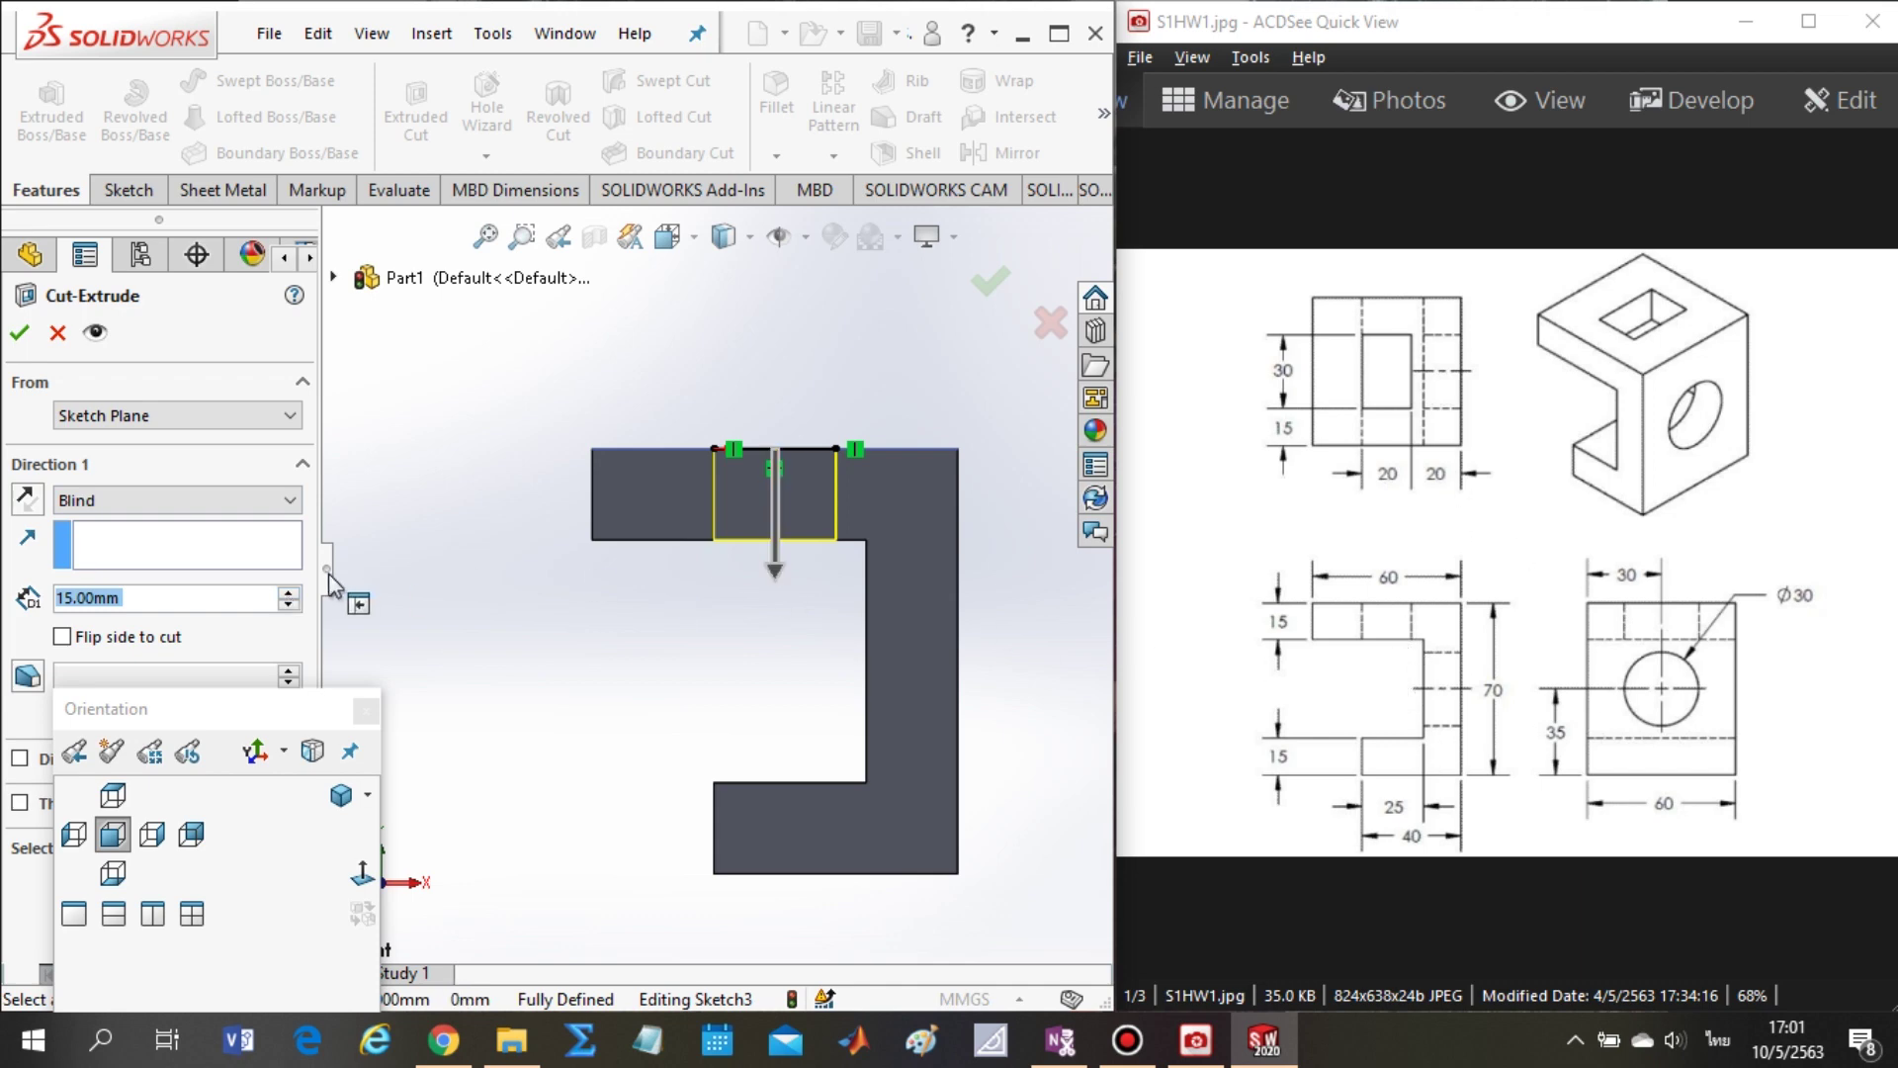
click(289, 591)
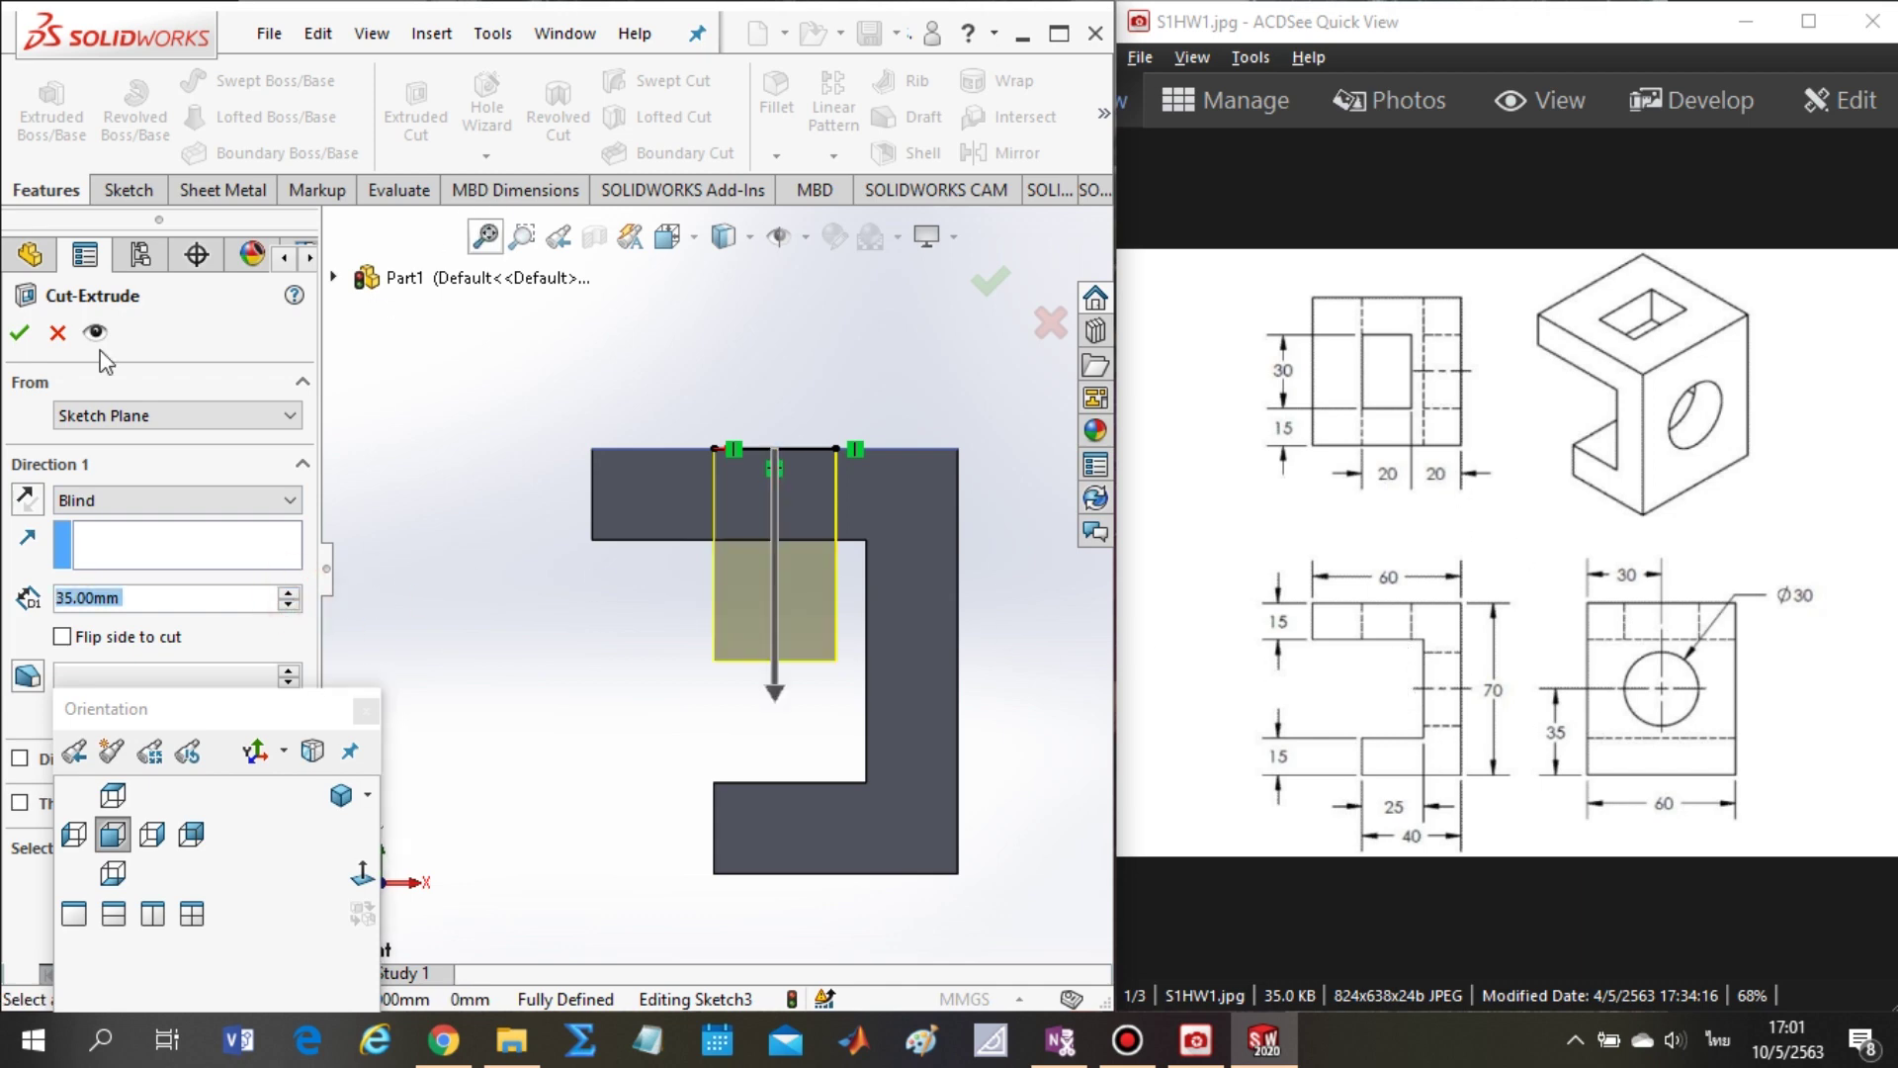
click(27, 343)
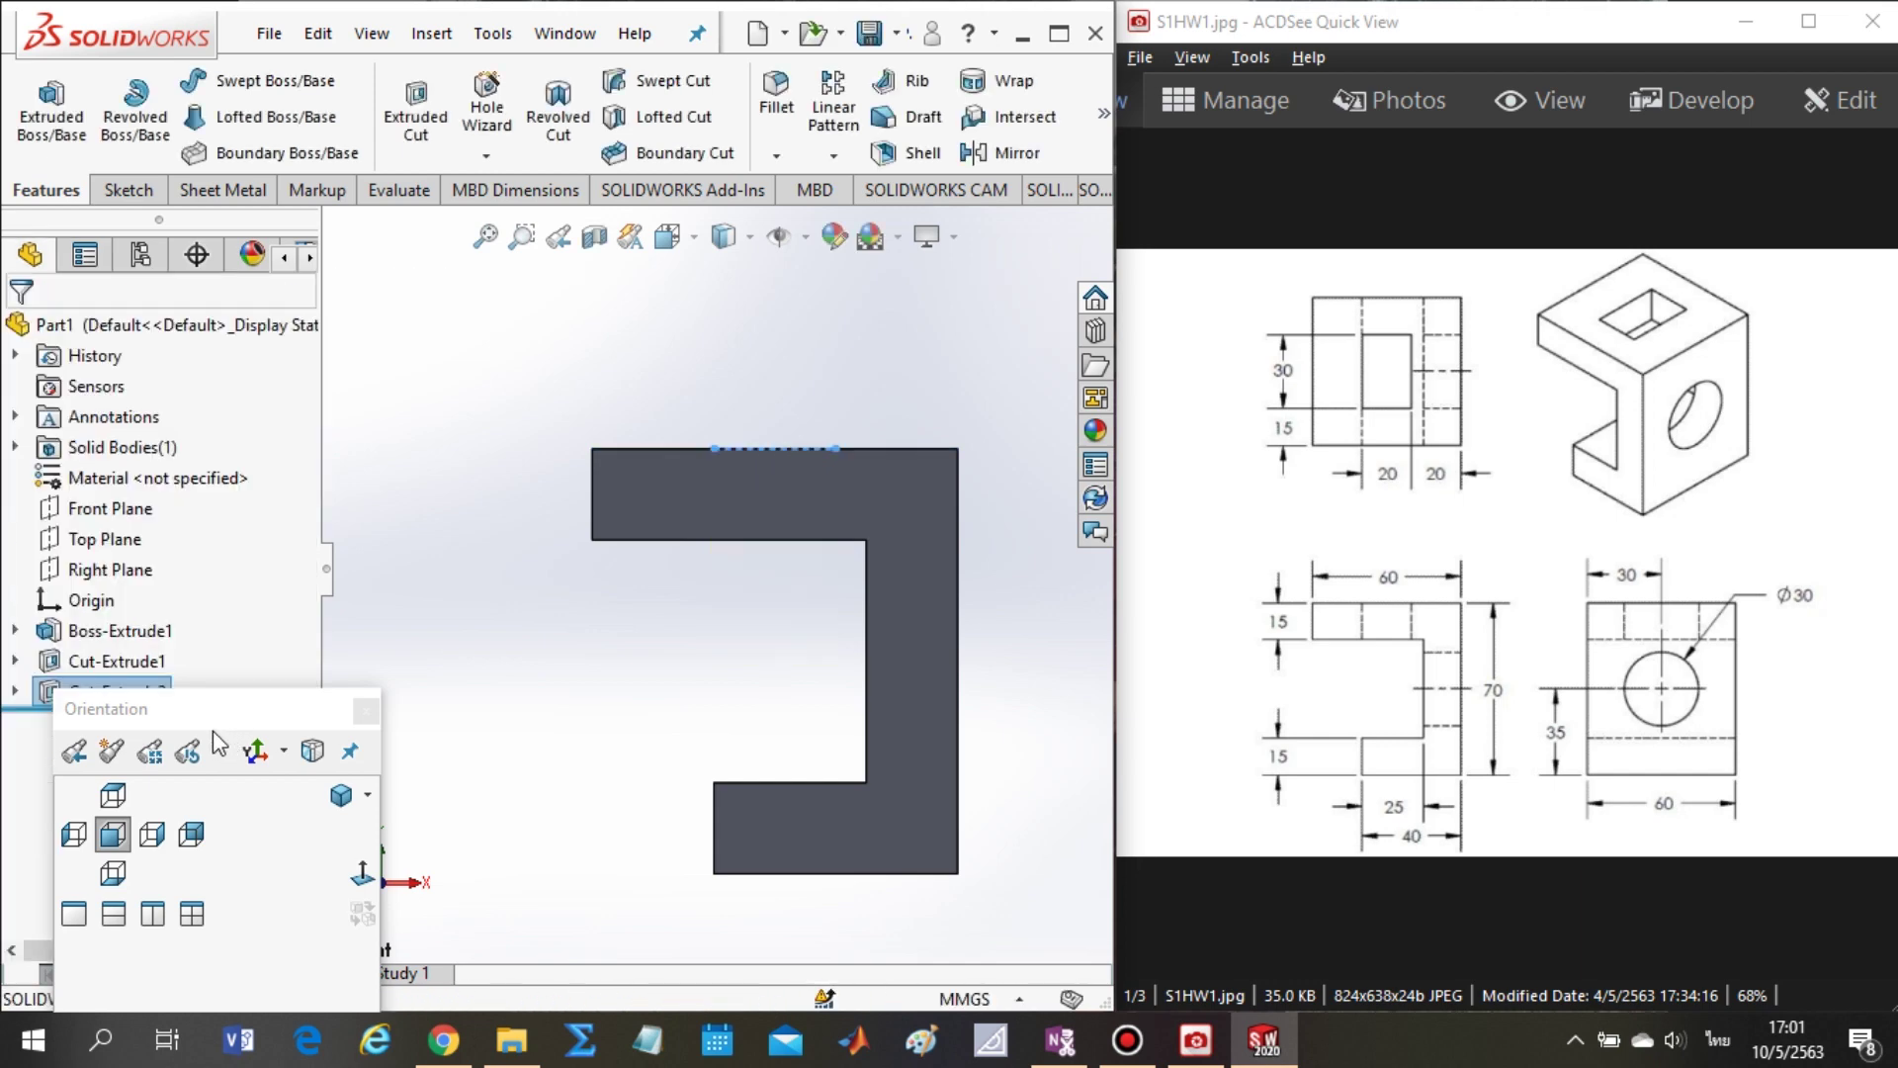
drag(223, 722, 352, 683)
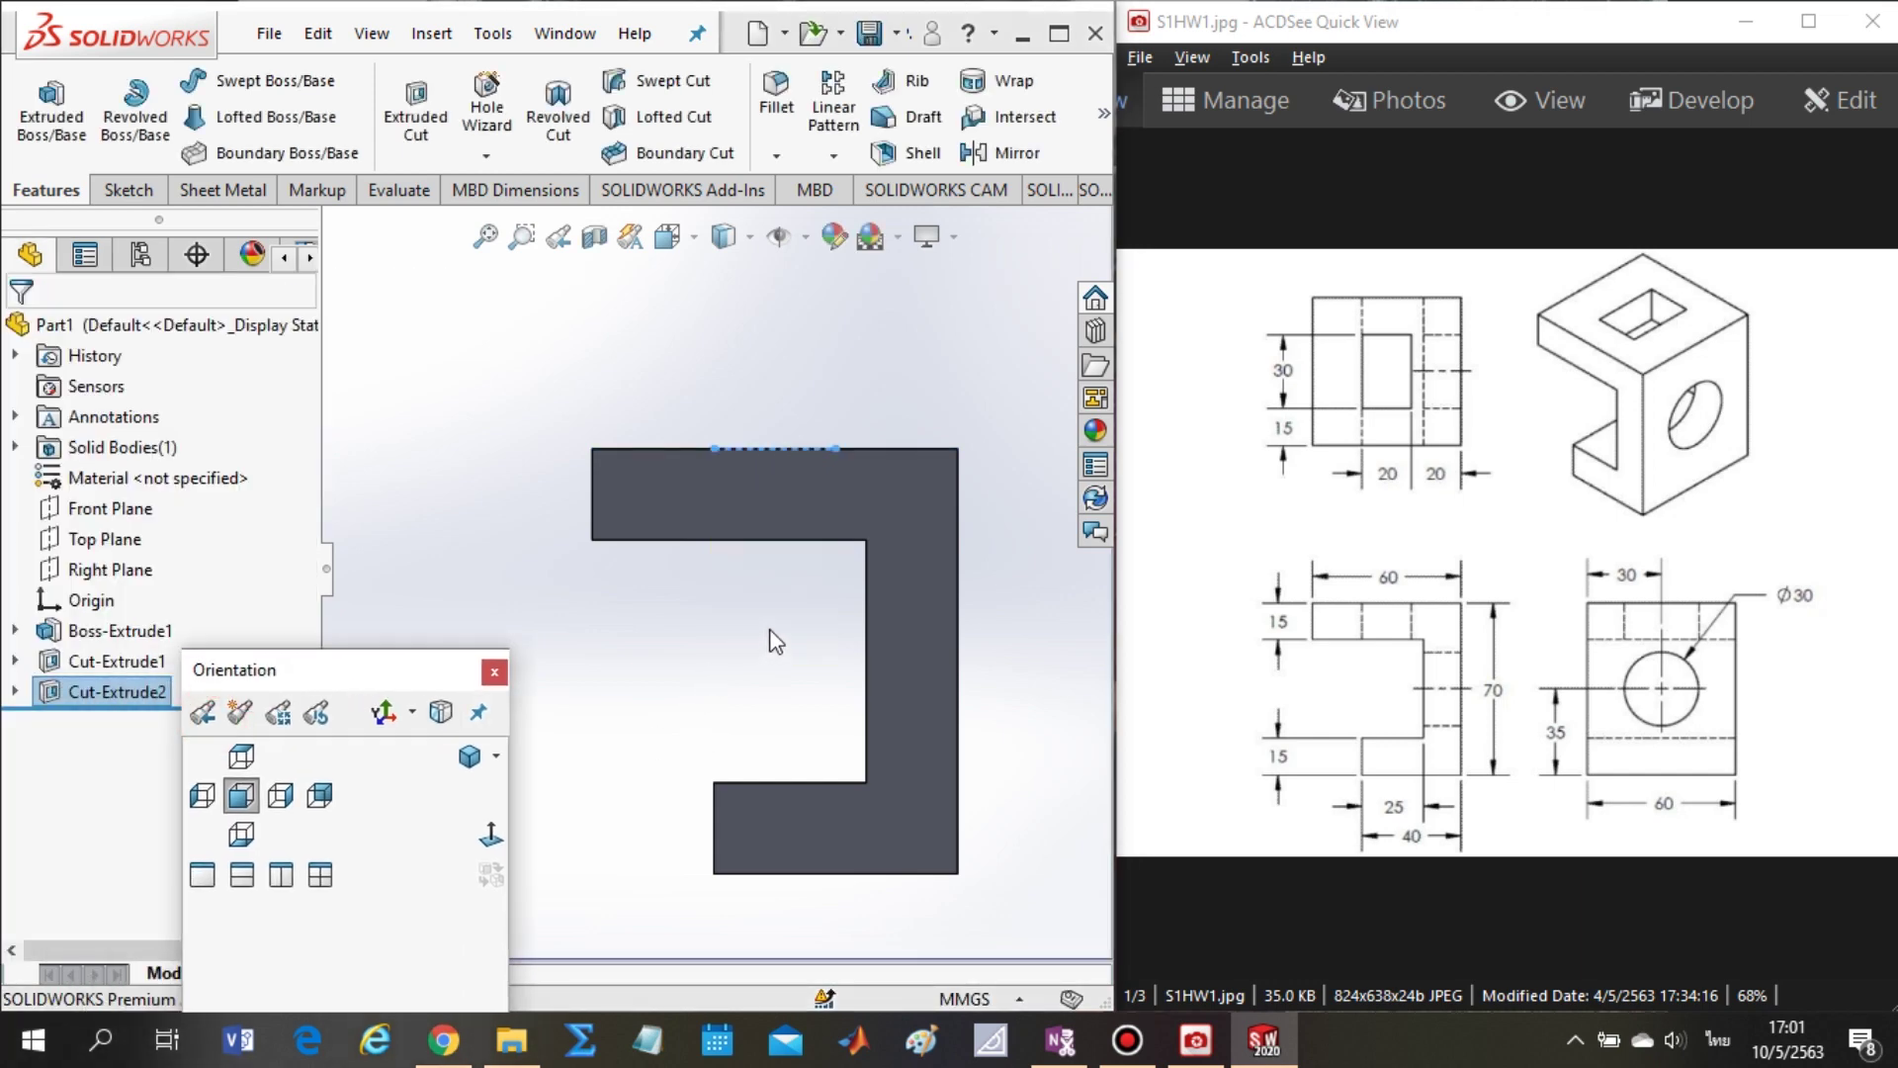
middle_drag(771, 636, 709, 781)
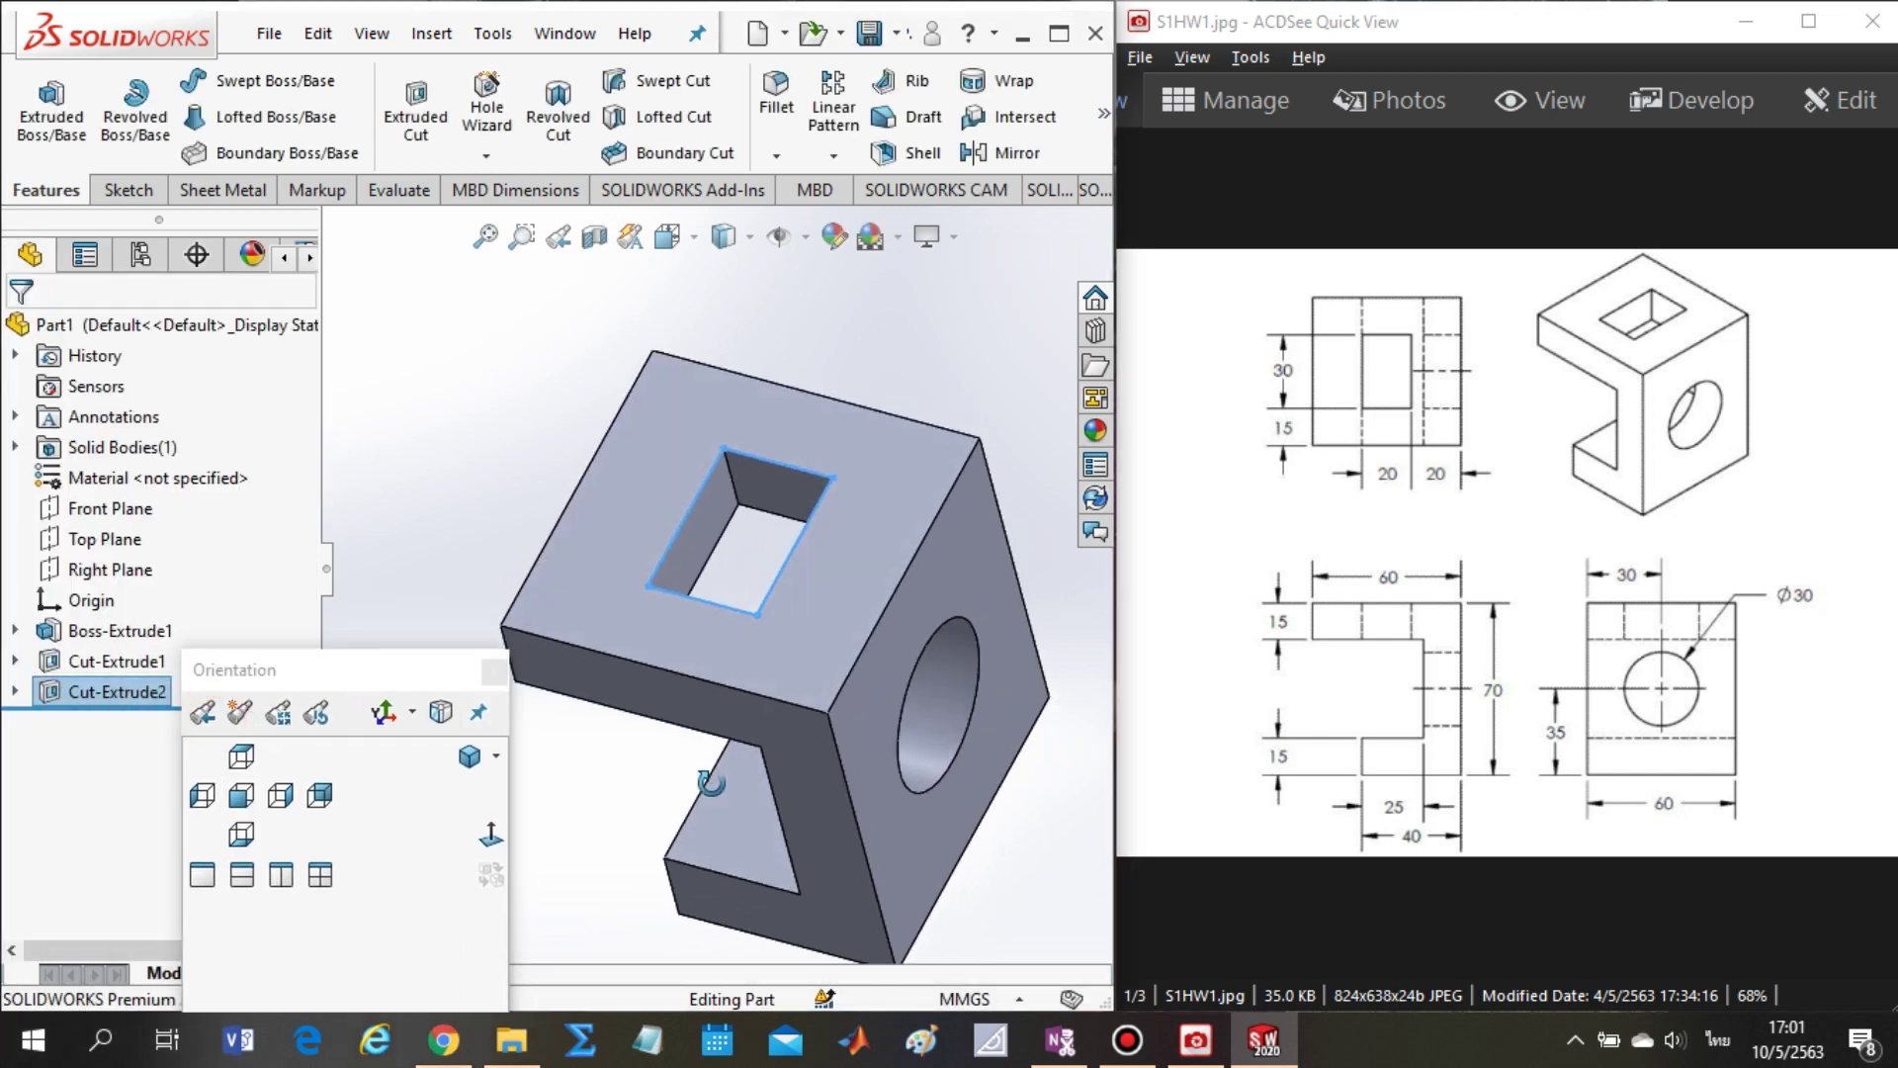
scroll(840, 589, up, 3)
scroll(773, 692, up, 1)
click(799, 840)
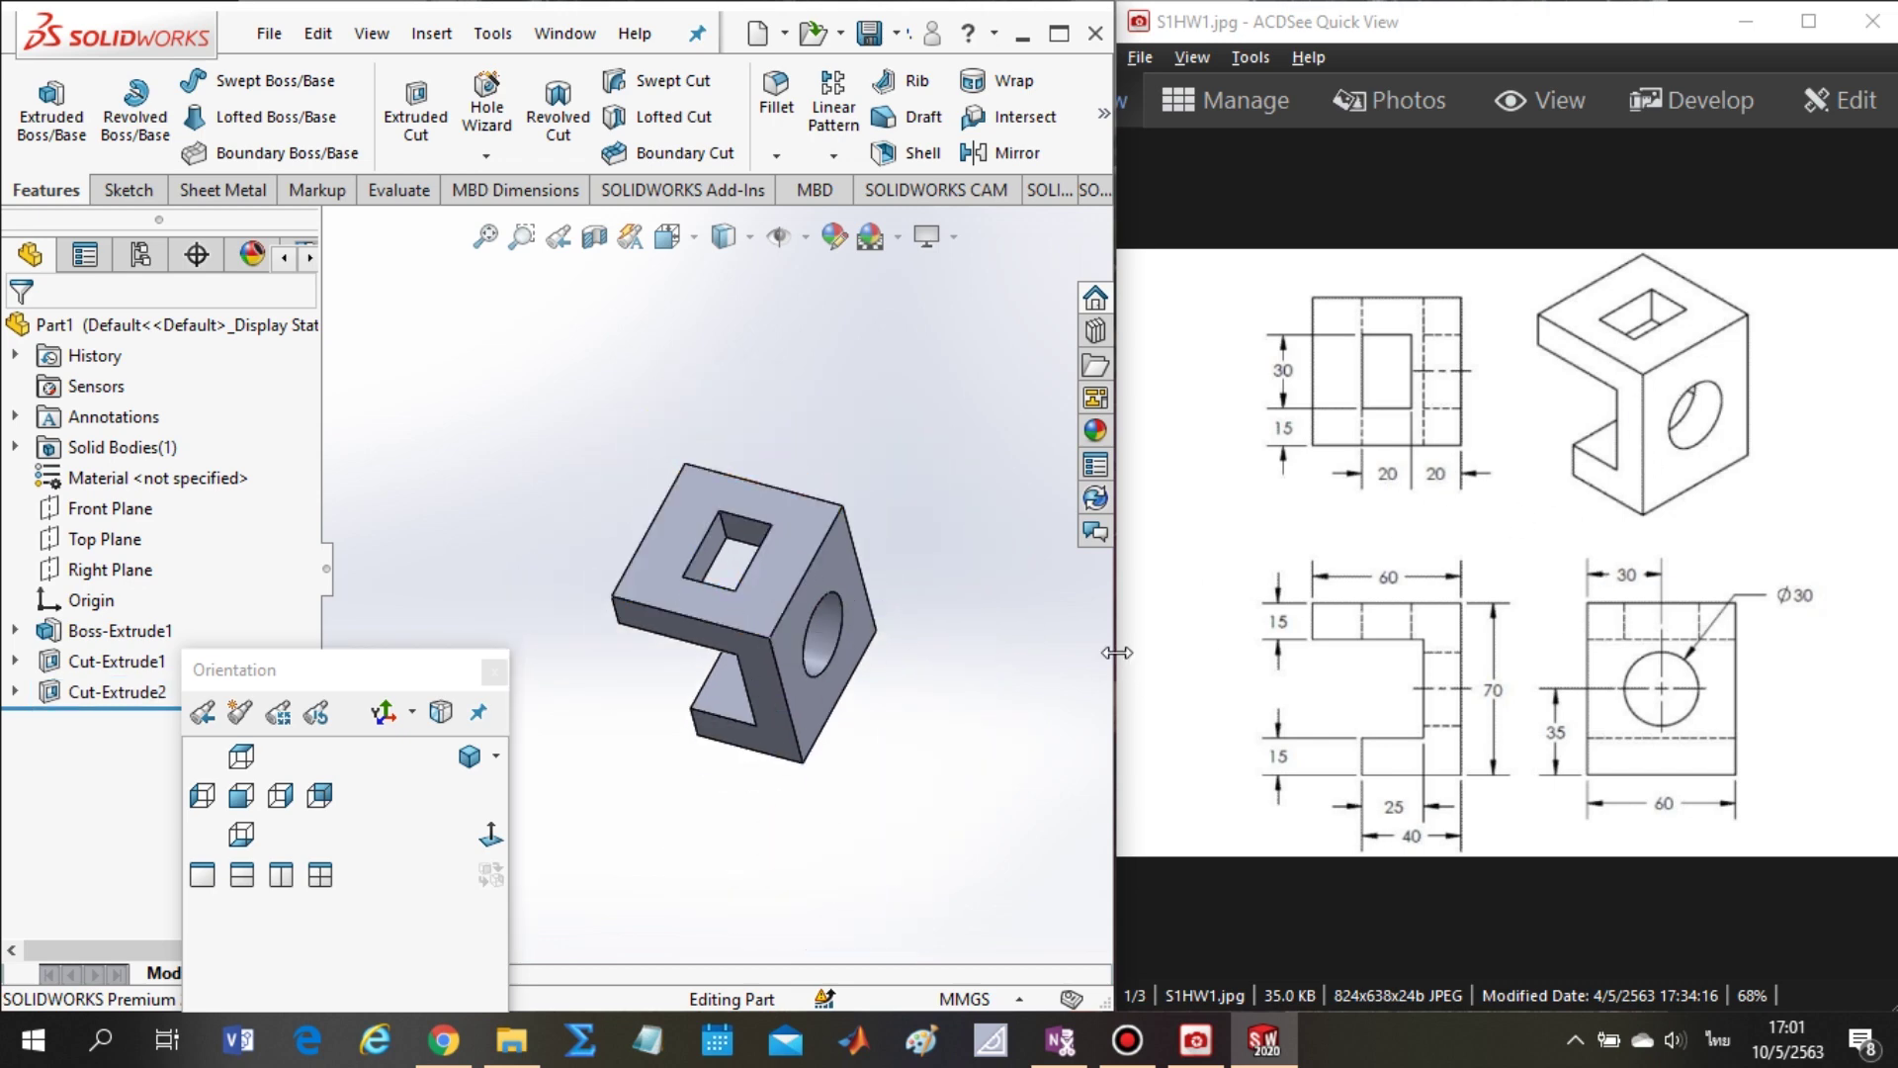
click(469, 759)
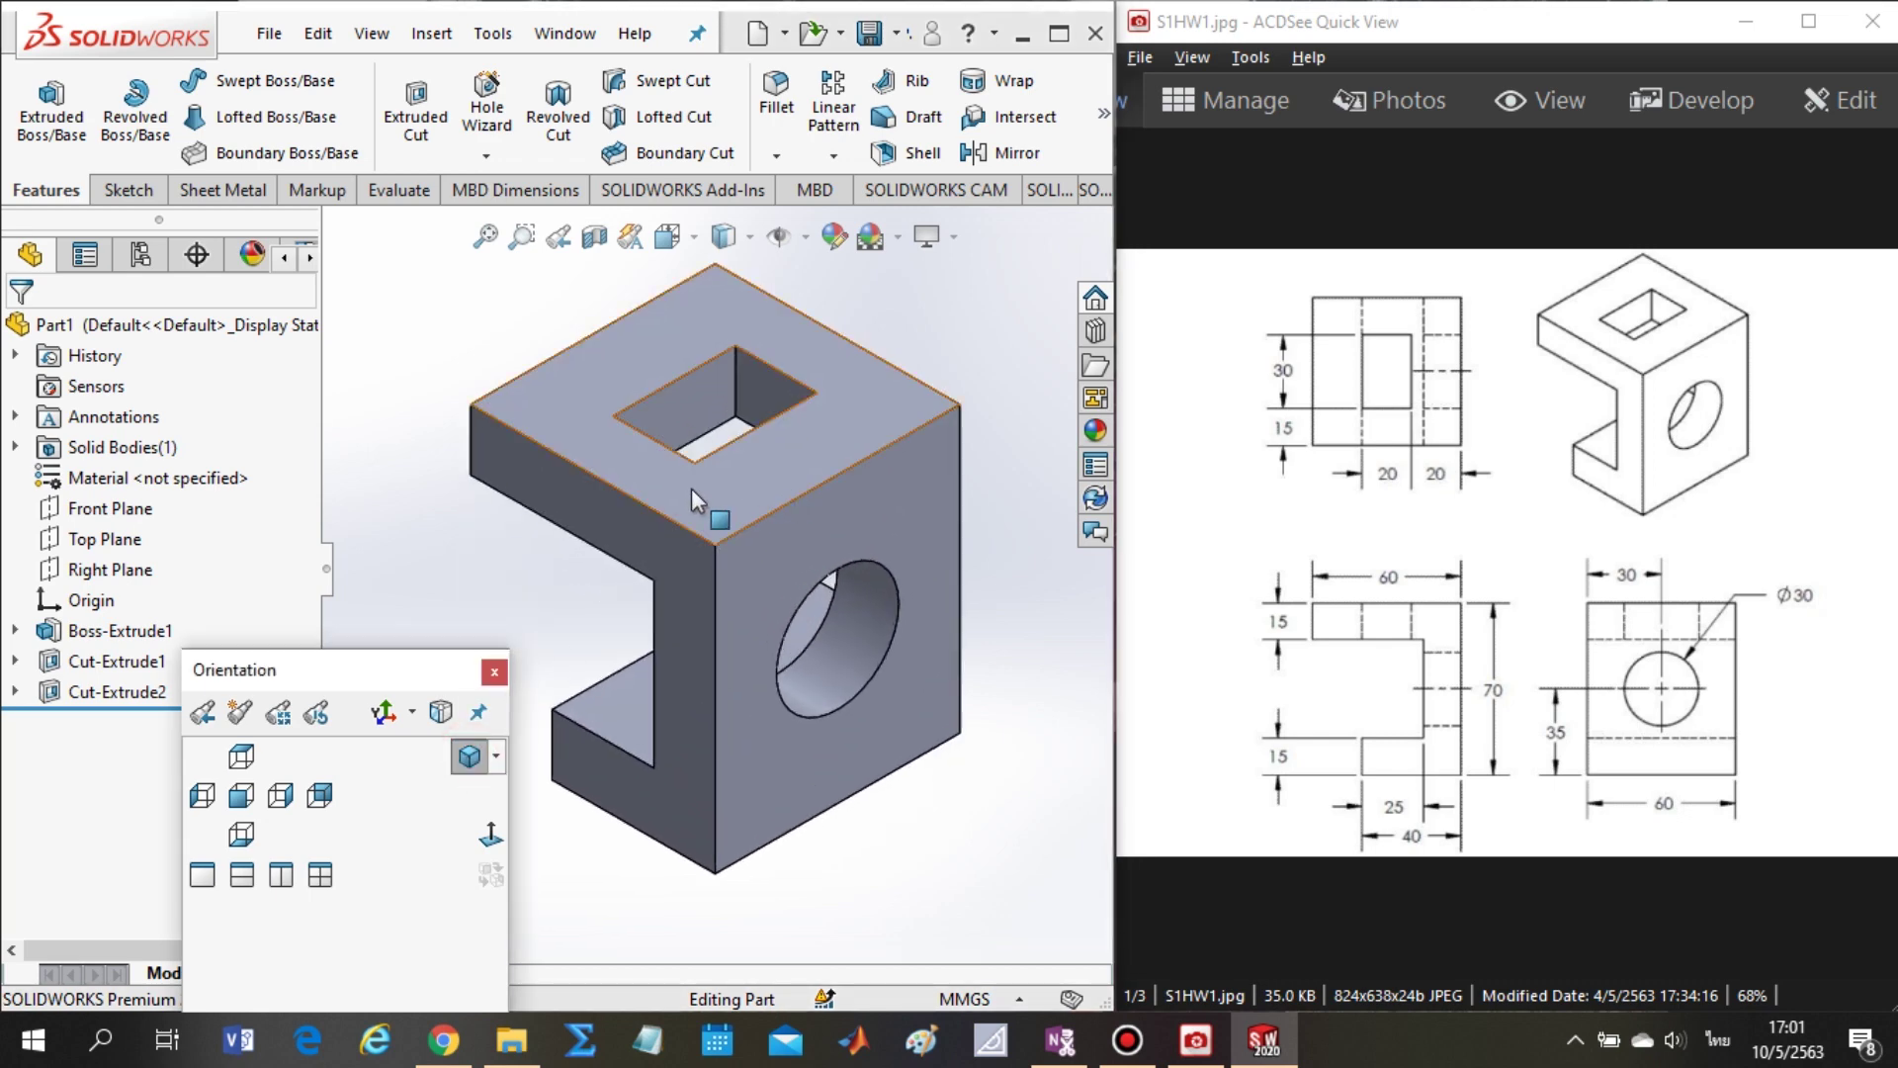
scroll(607, 503, down, 2)
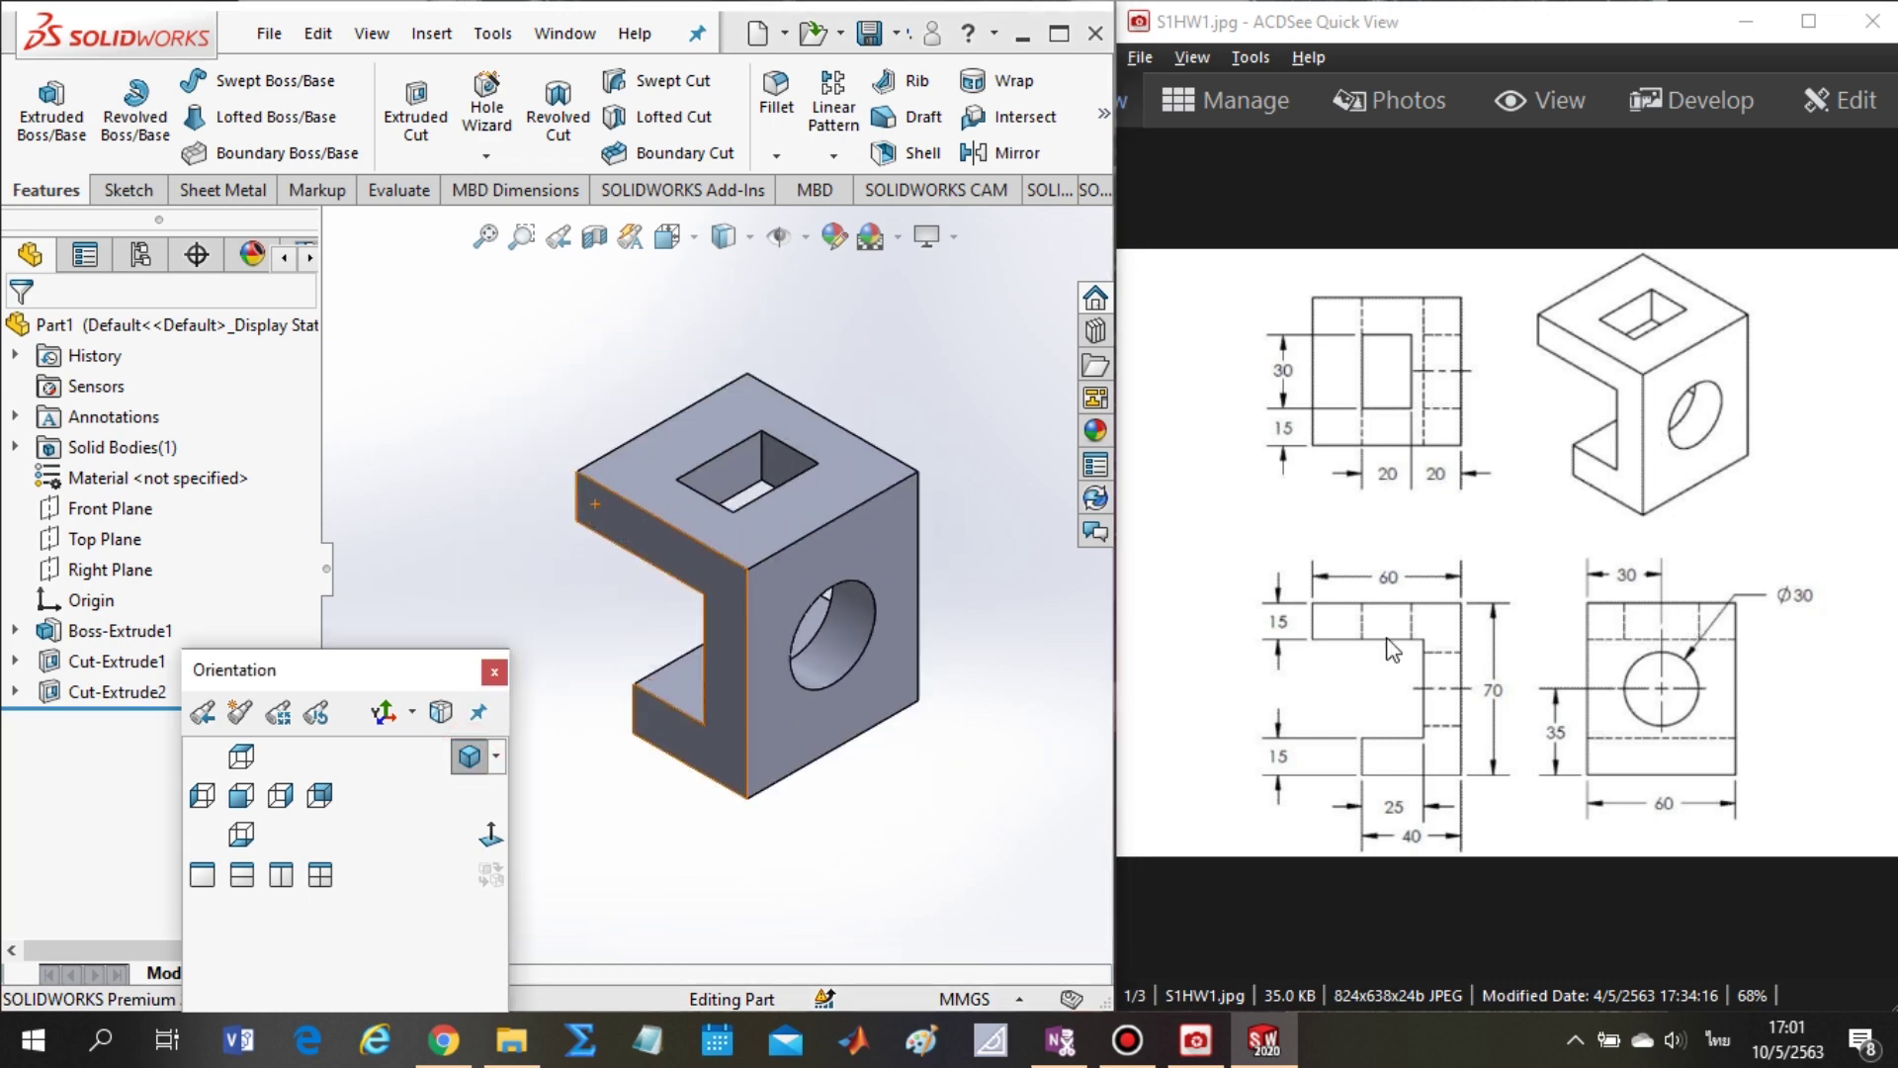
scroll(658, 549, up, 3)
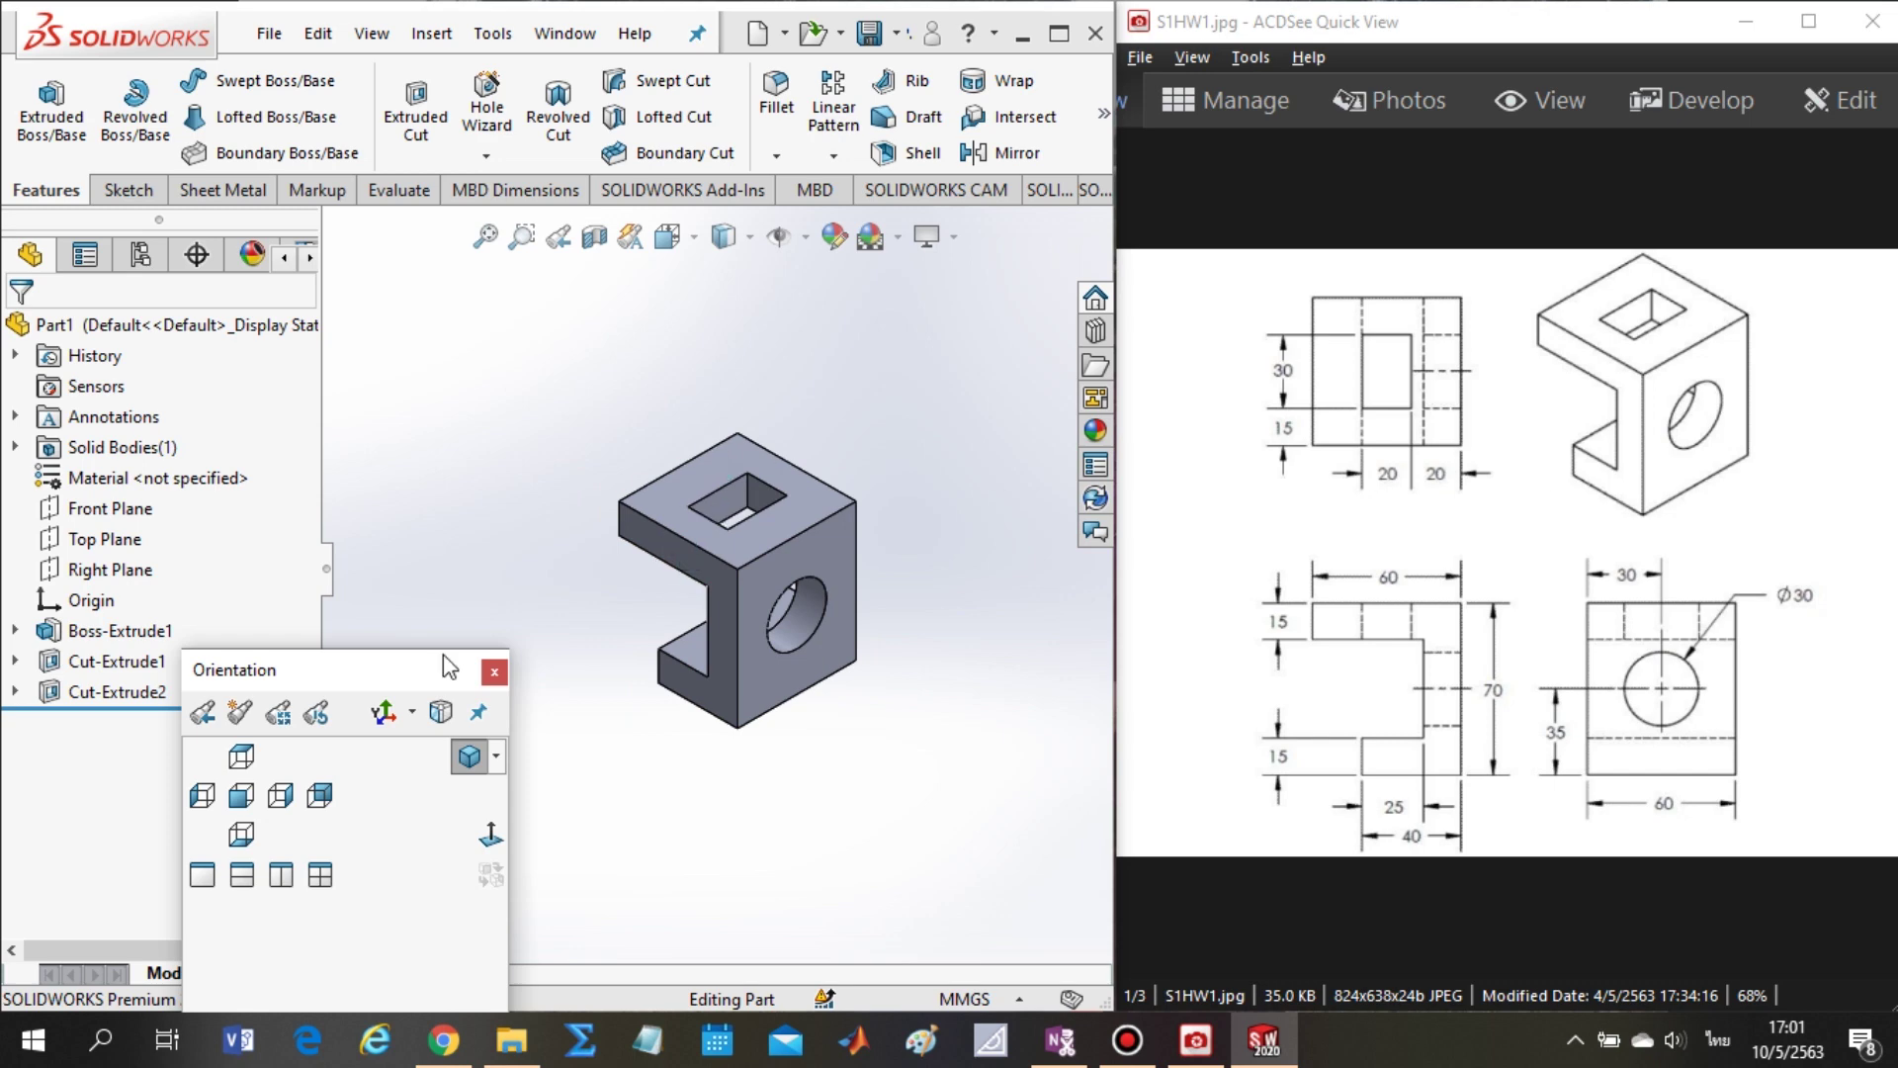
drag(290, 685, 203, 723)
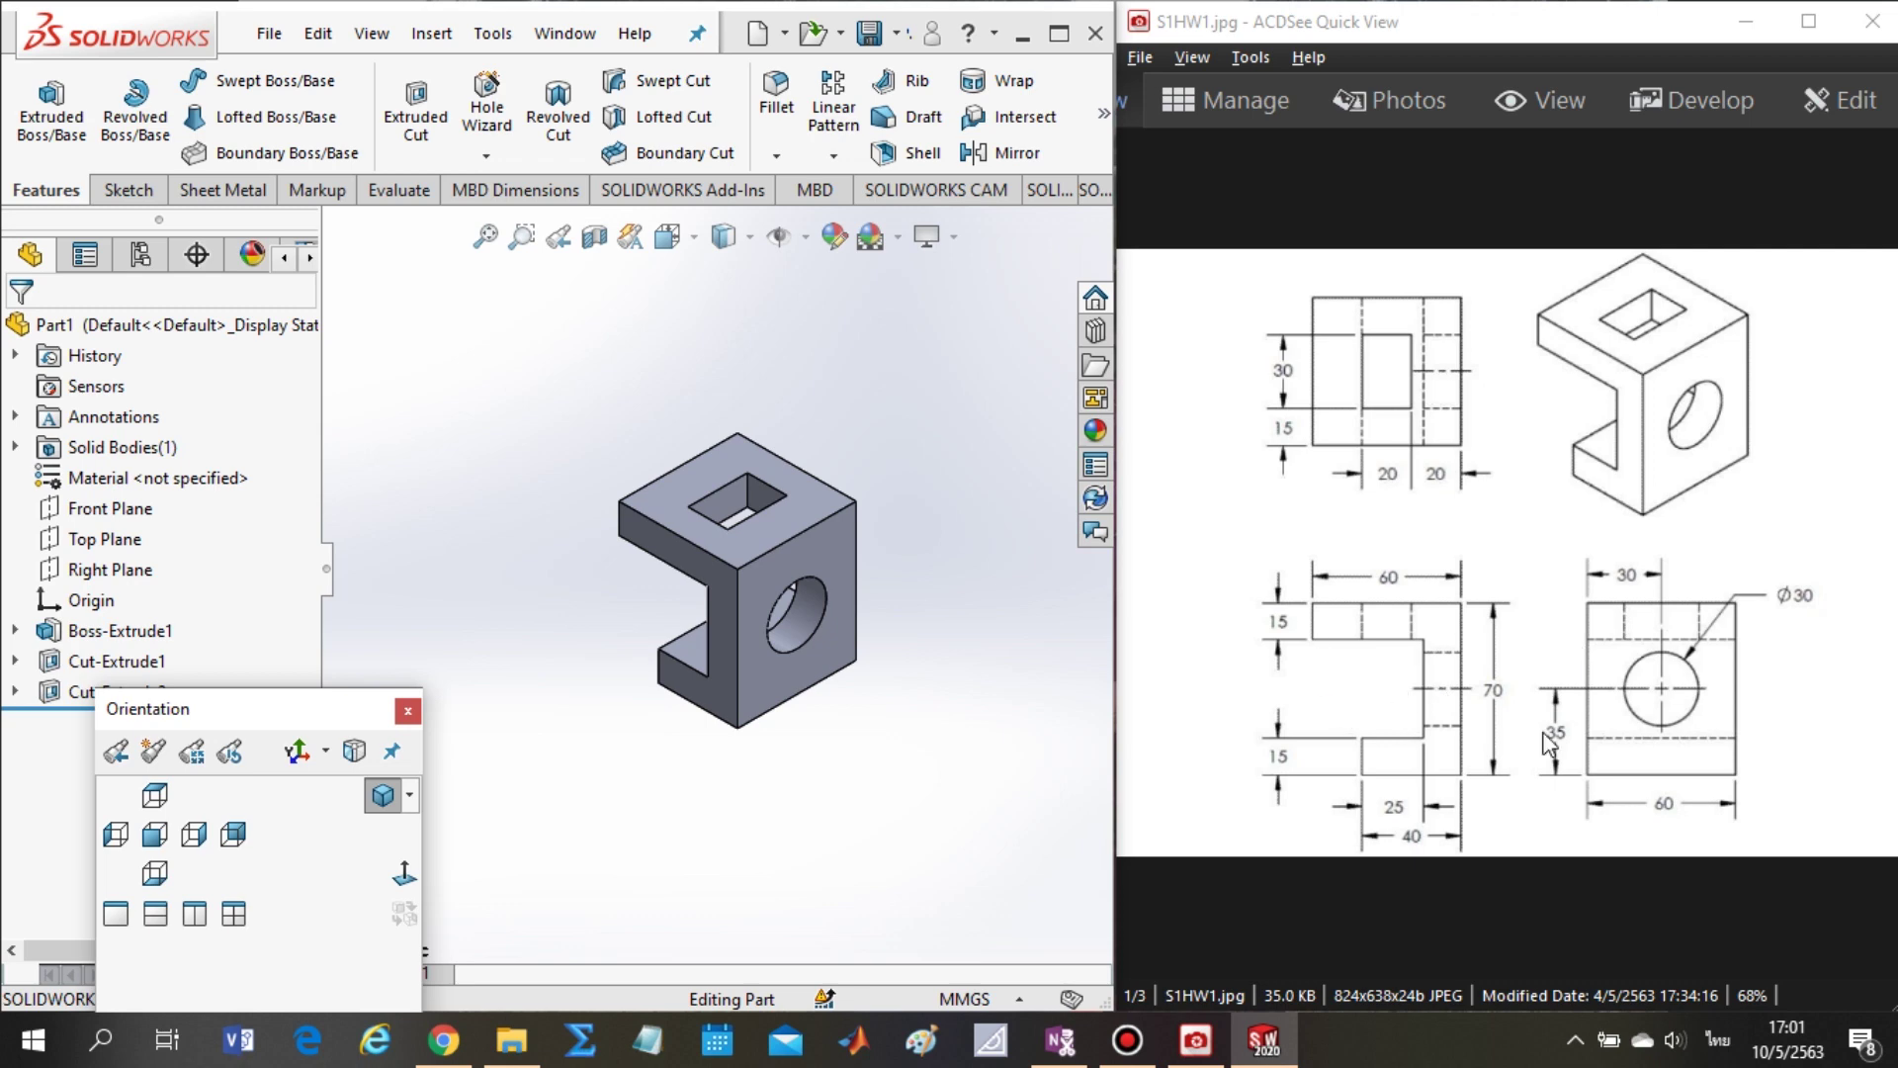
scroll(562, 579, down, 3)
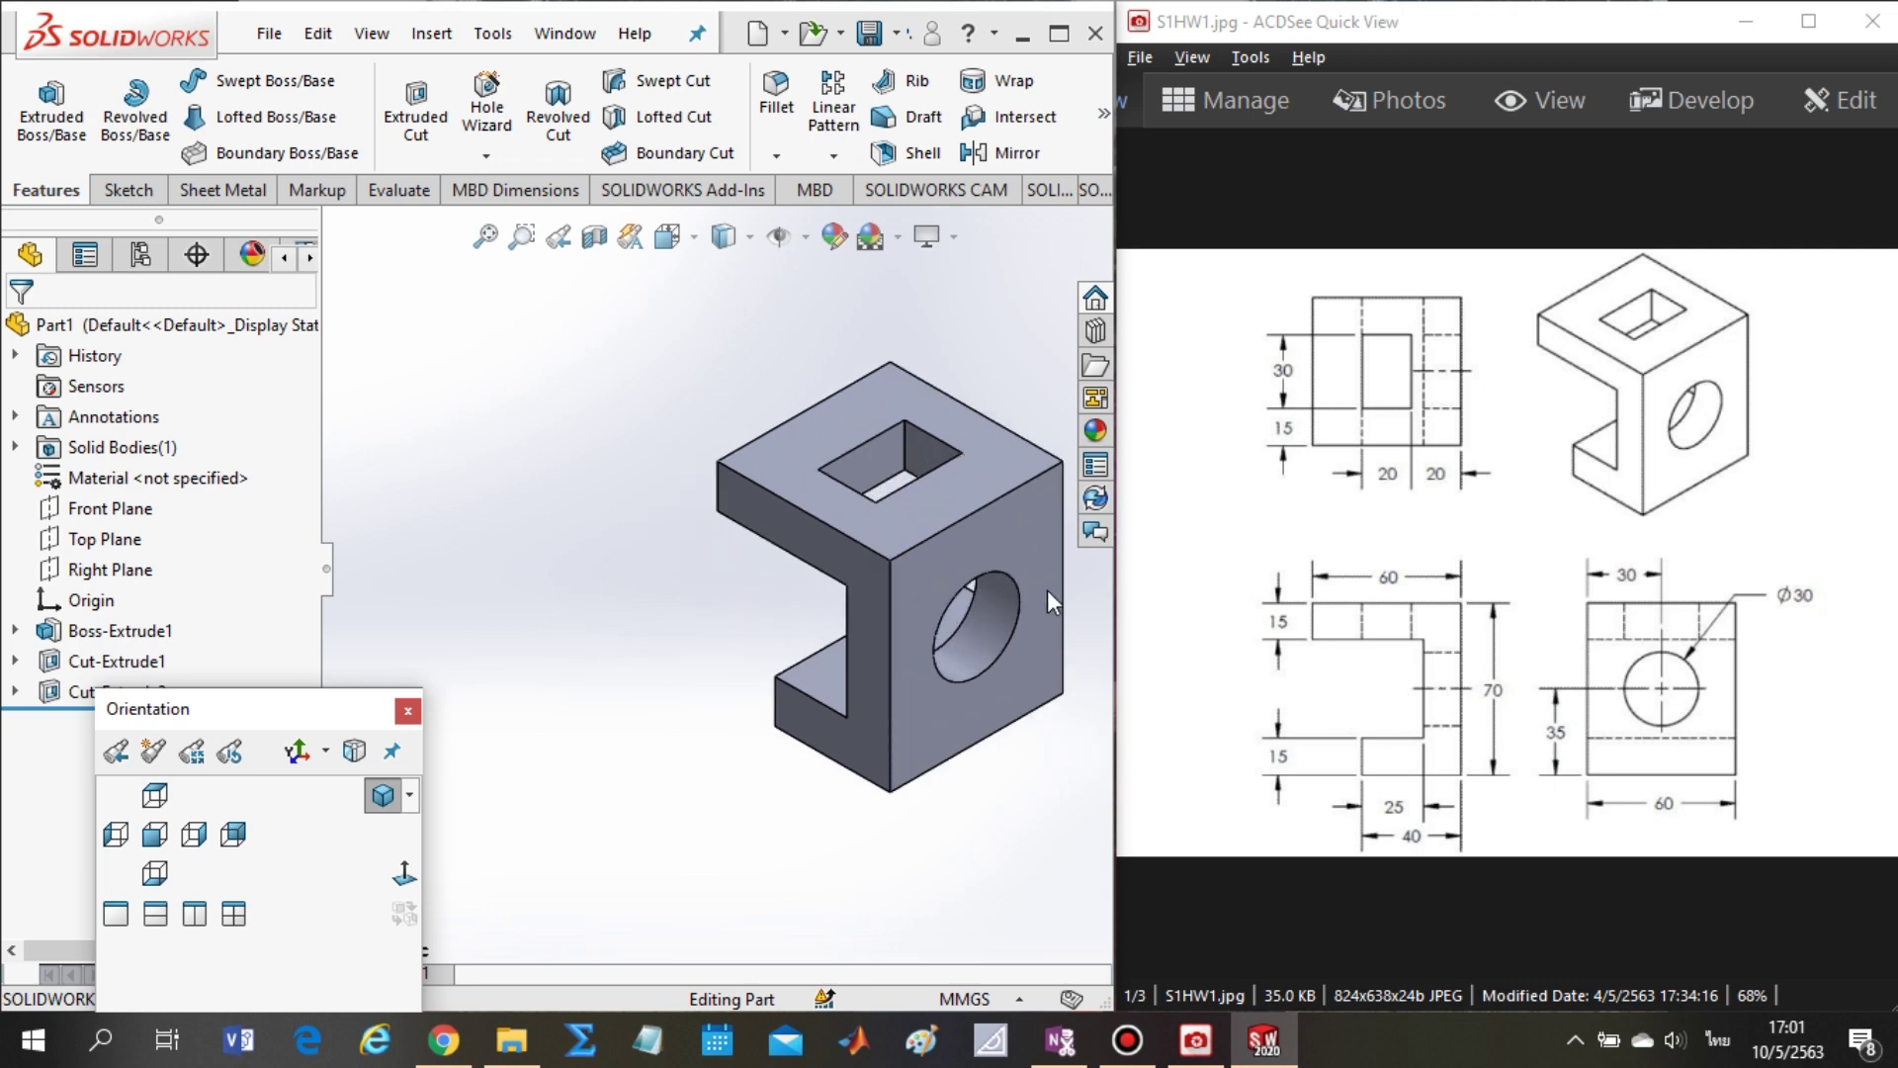
scroll(1047, 590, up, 3)
scroll(965, 591, down, 2)
scroll(681, 548, down, 2)
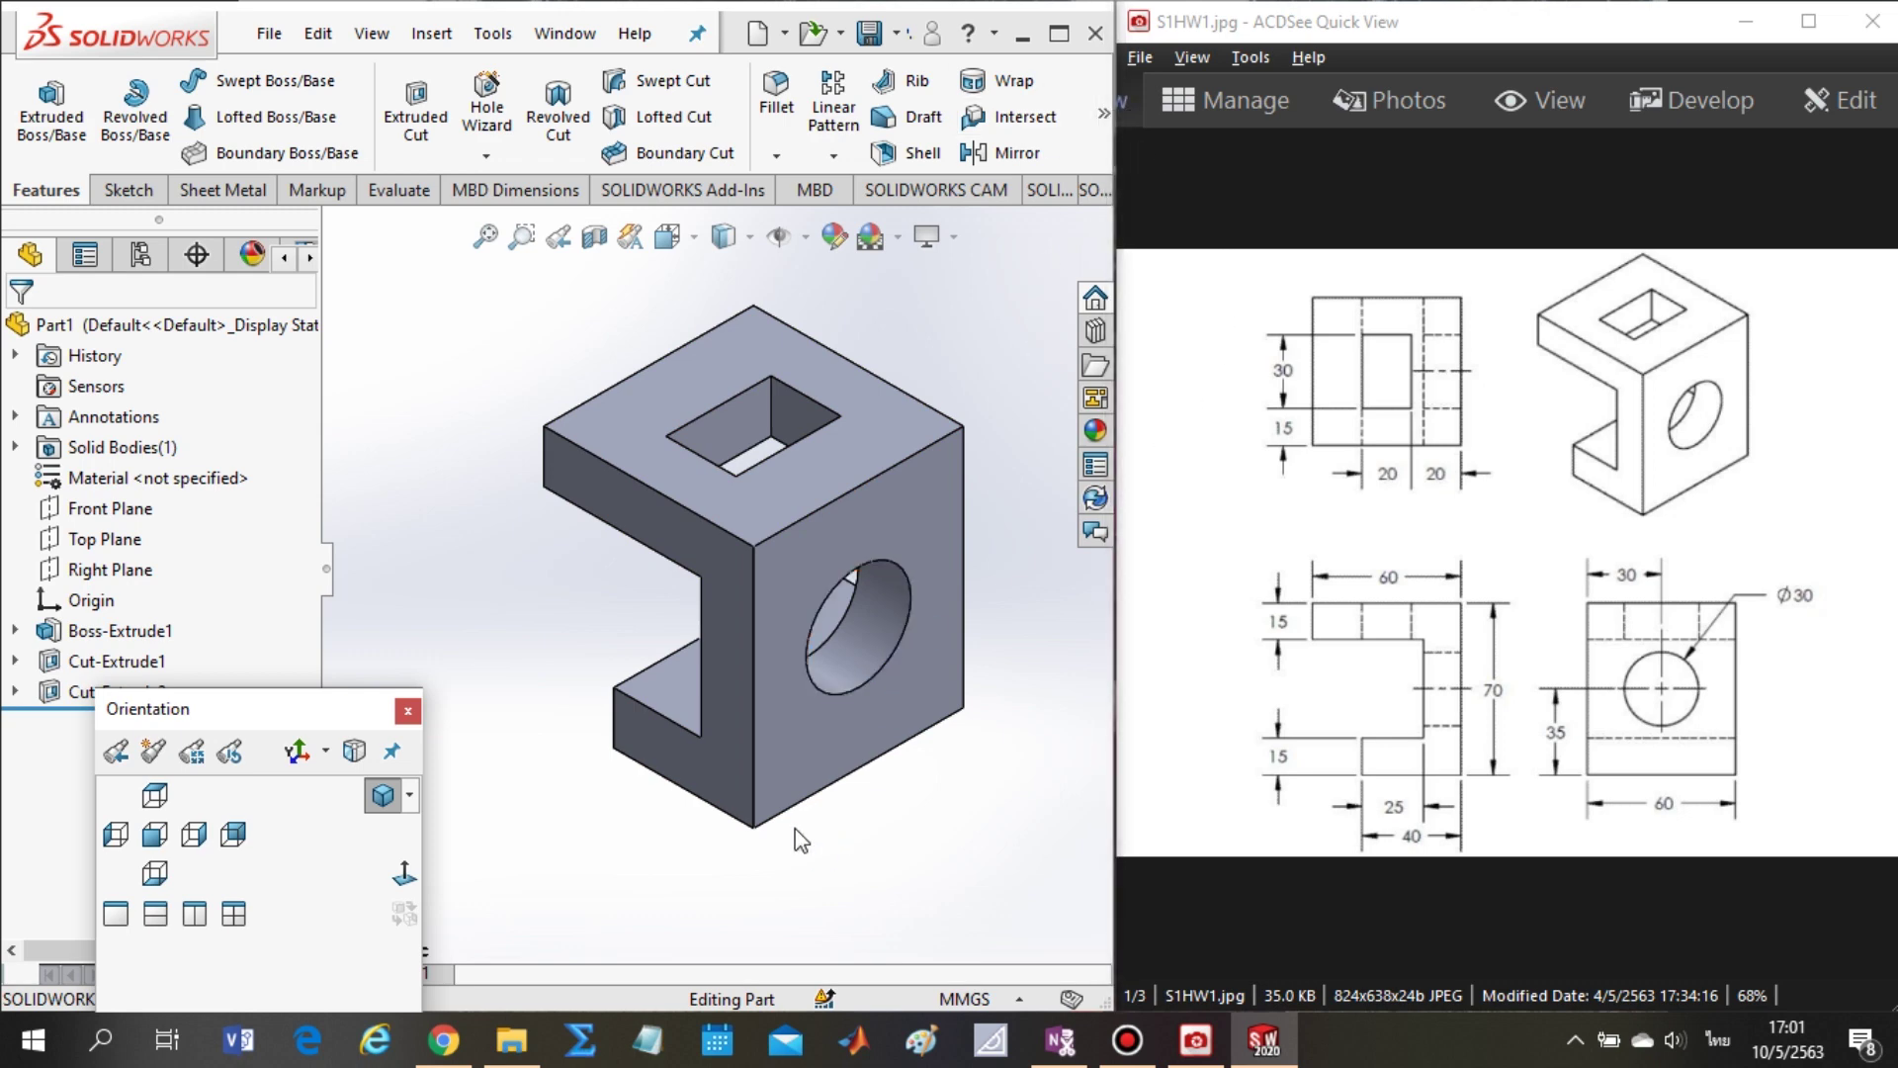
- Switch to Chrome's YouTube Studio tab, then open YouTube's home page in a new tab
click(455, 1040)
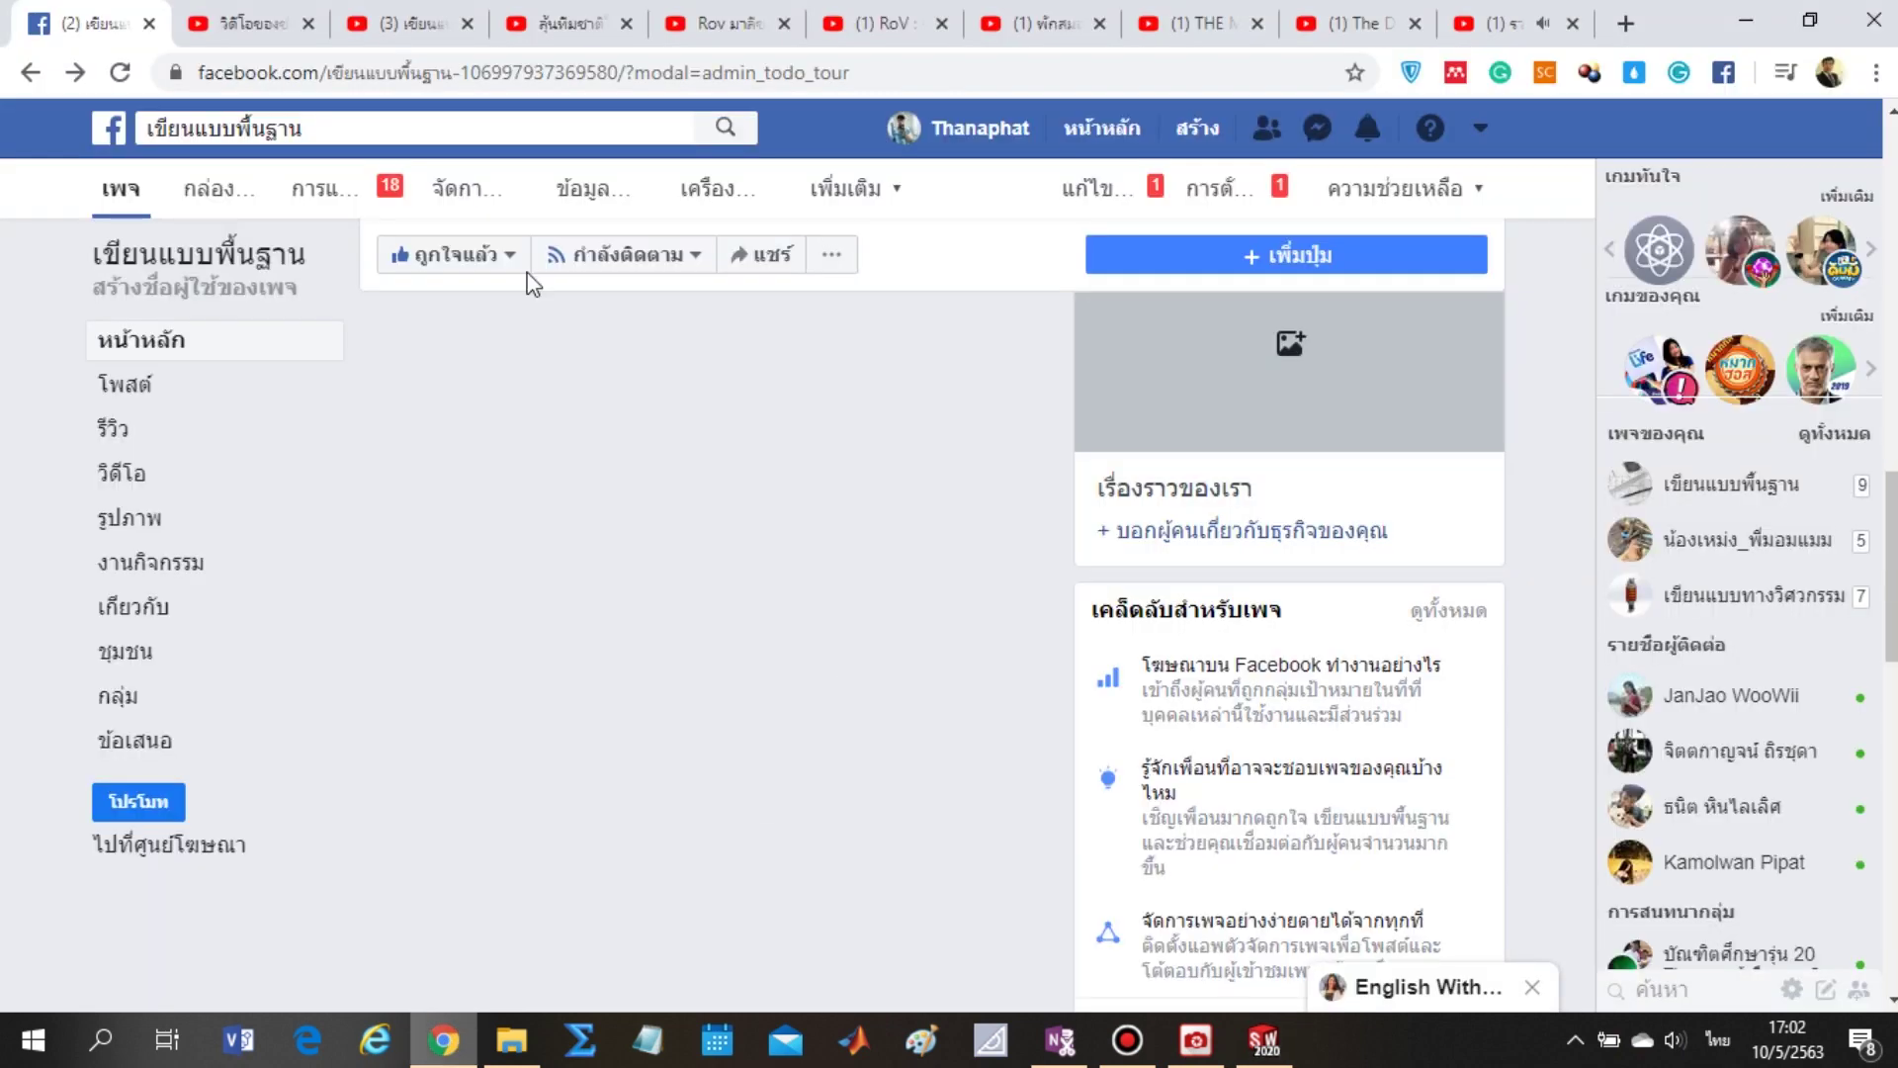
click(246, 11)
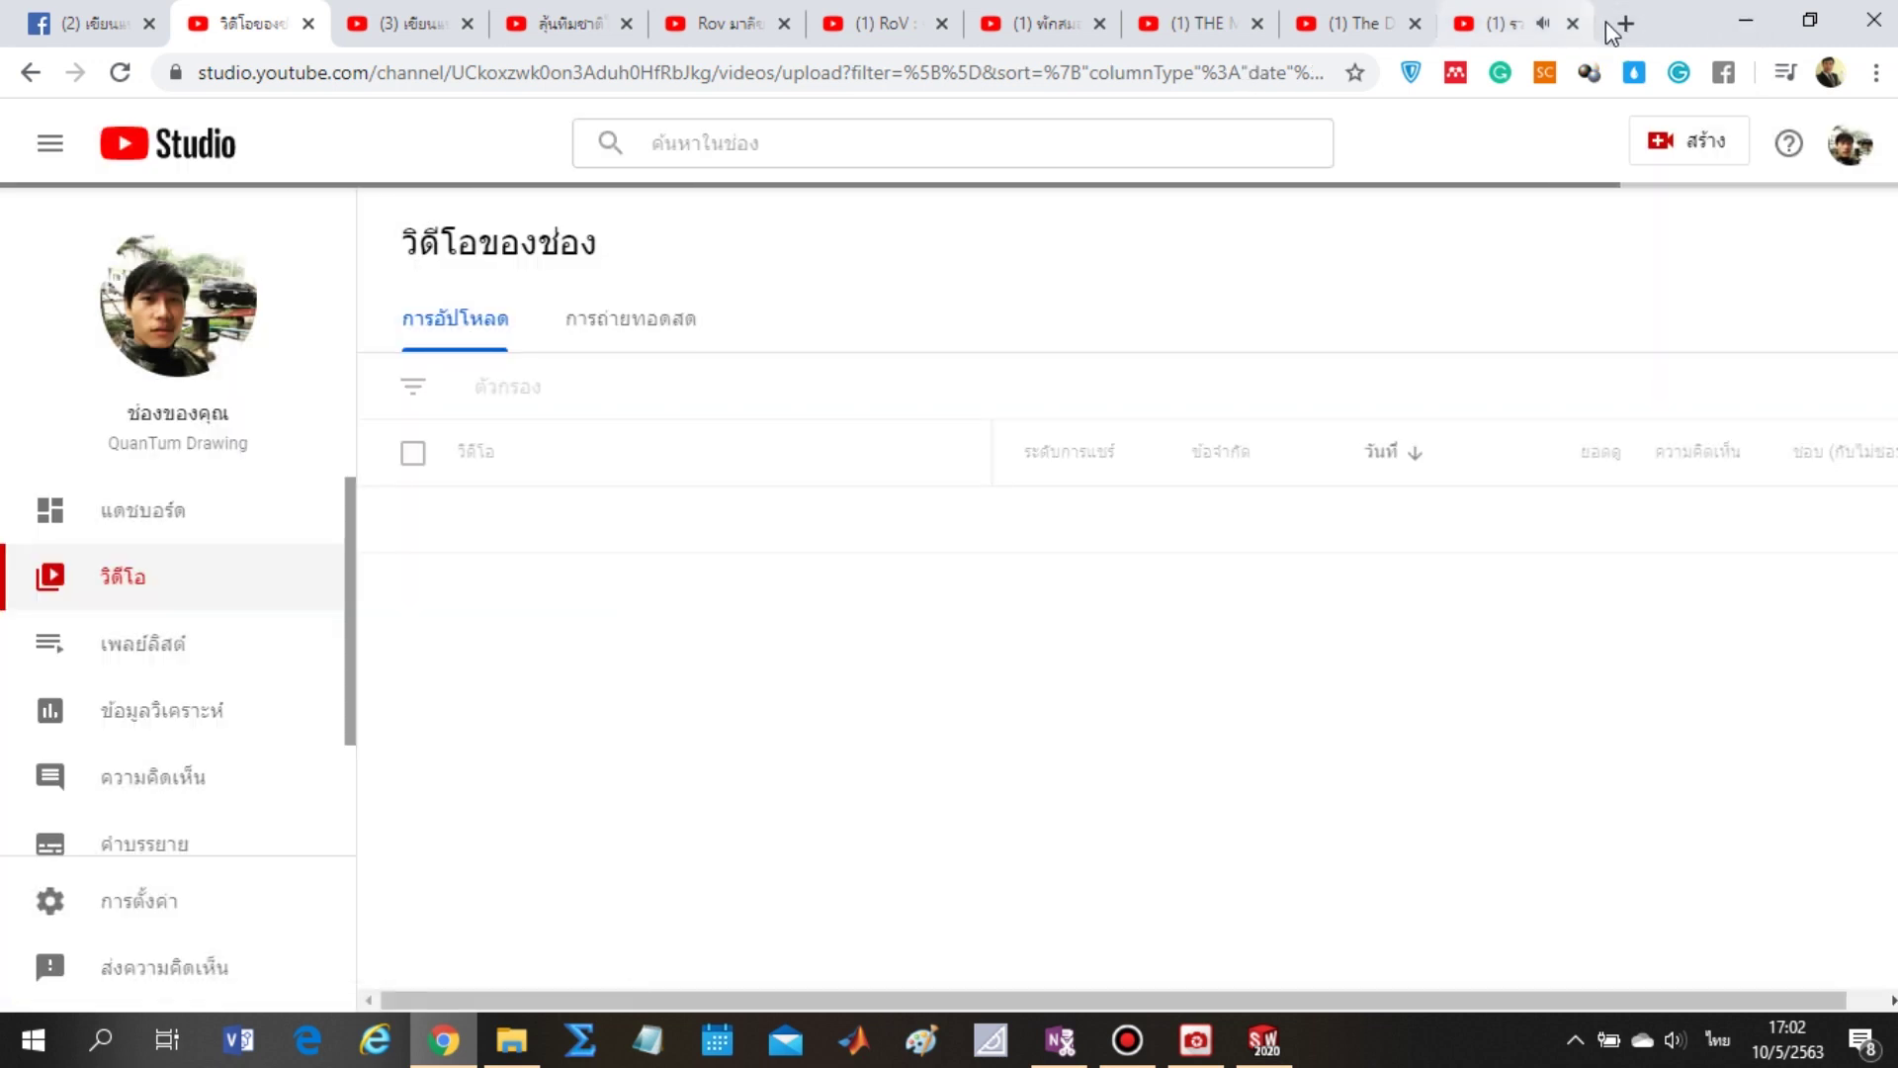
click(1621, 23)
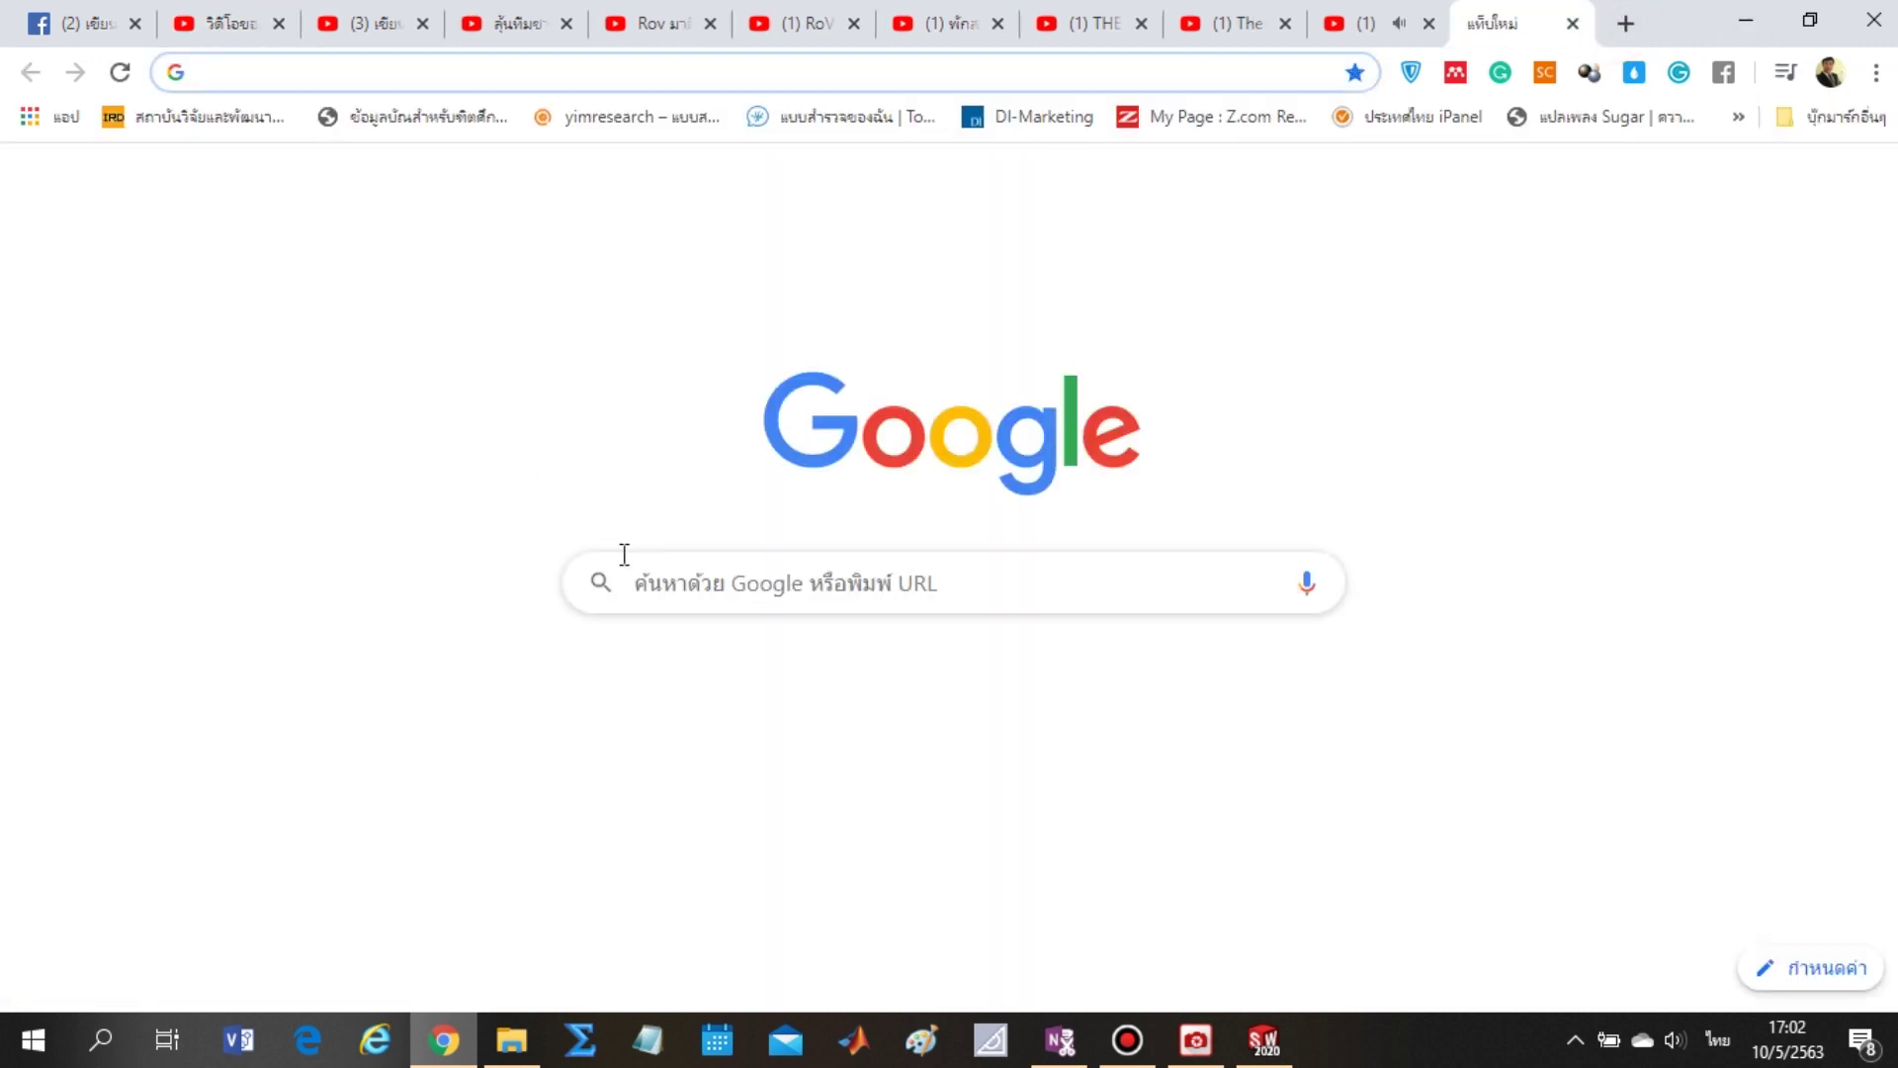
click(783, 744)
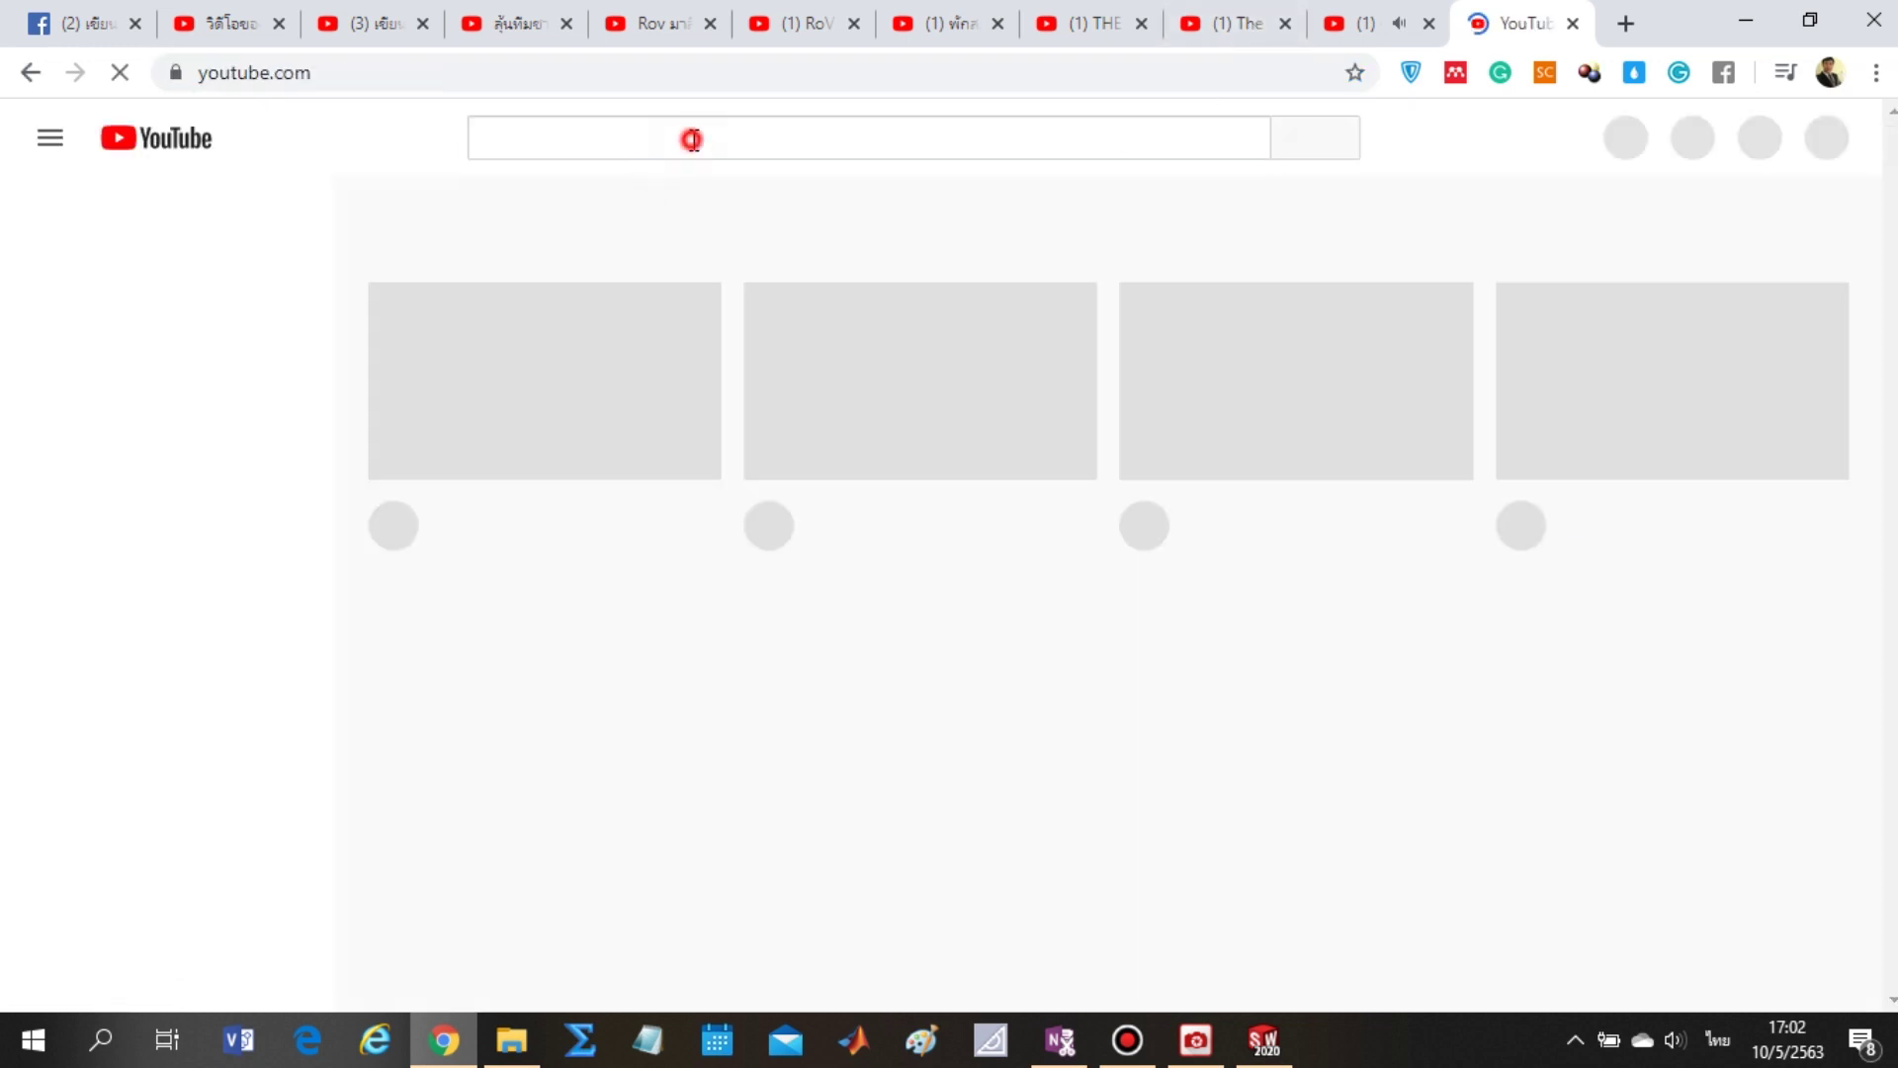
- Search 'Quantum drawing' and open the QuanTum Drawing channel's full Solidworks playlist
click(692, 139)
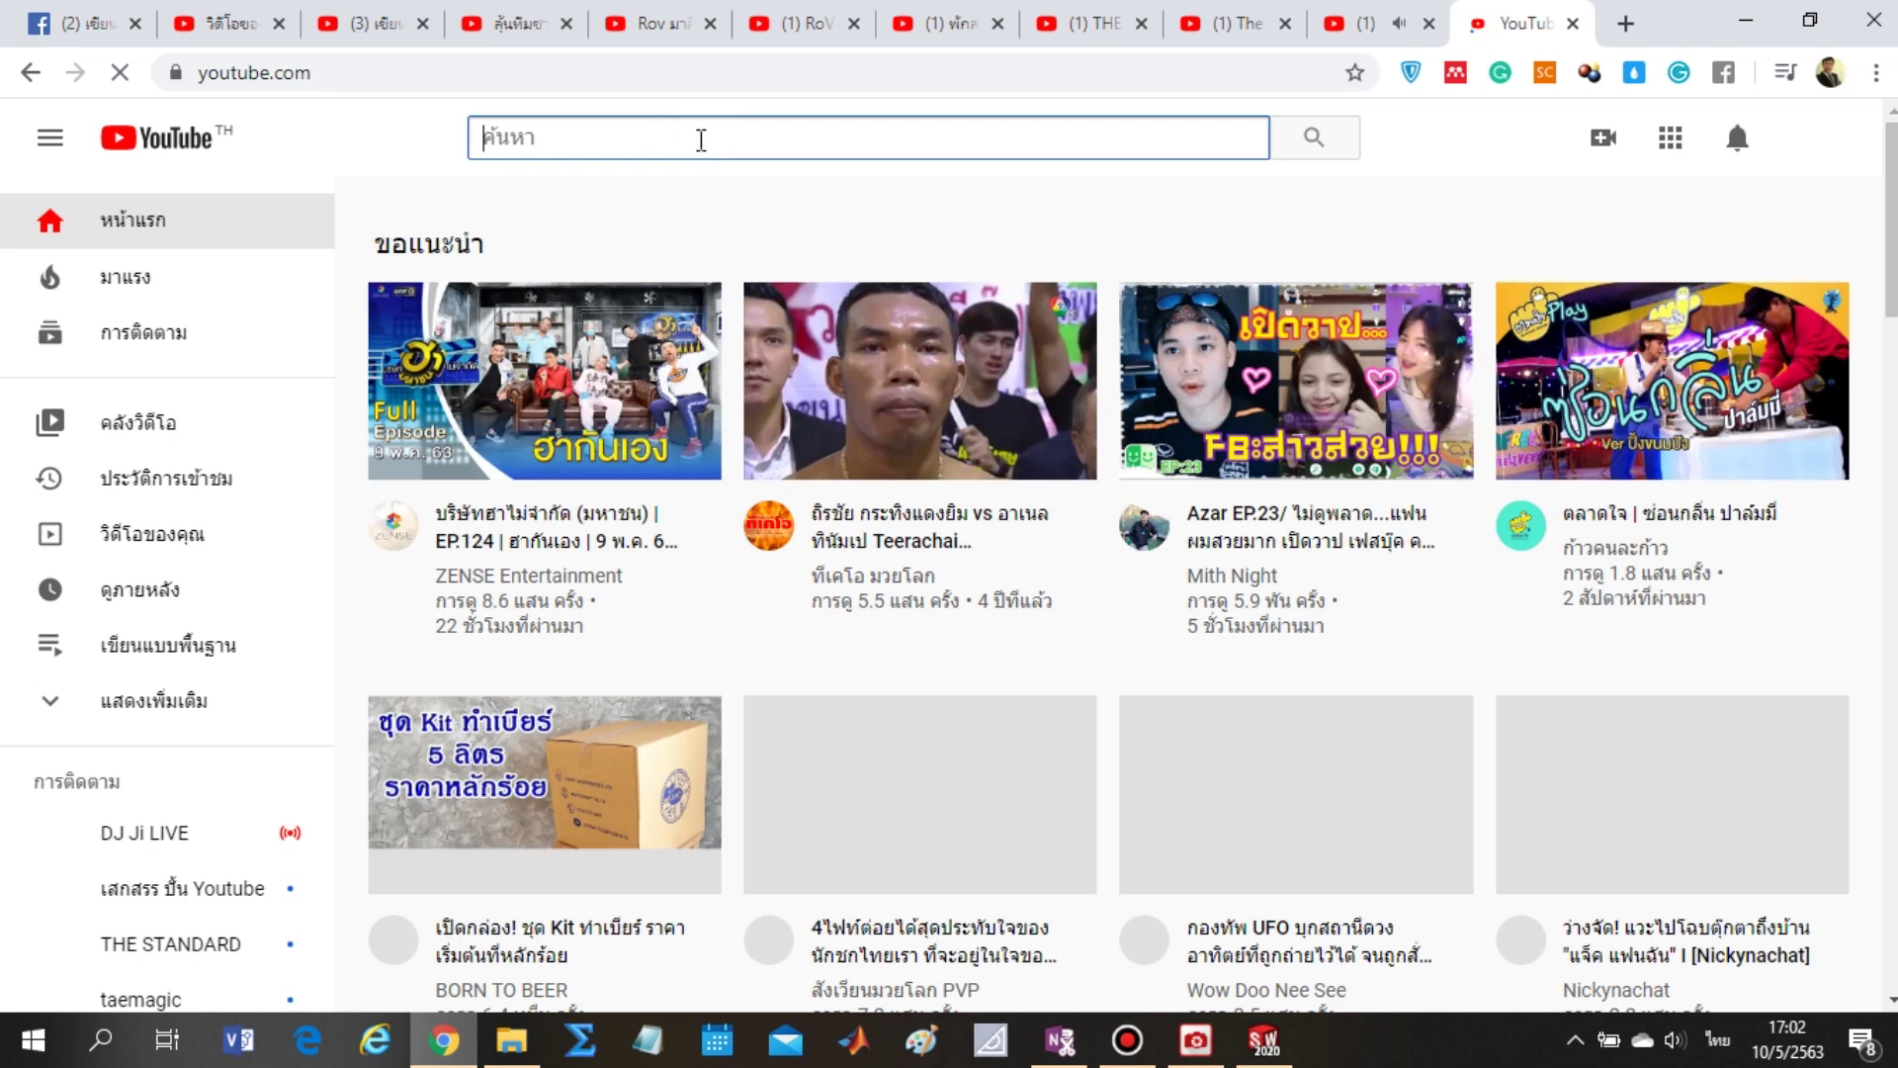
key(grave)
text(Q)
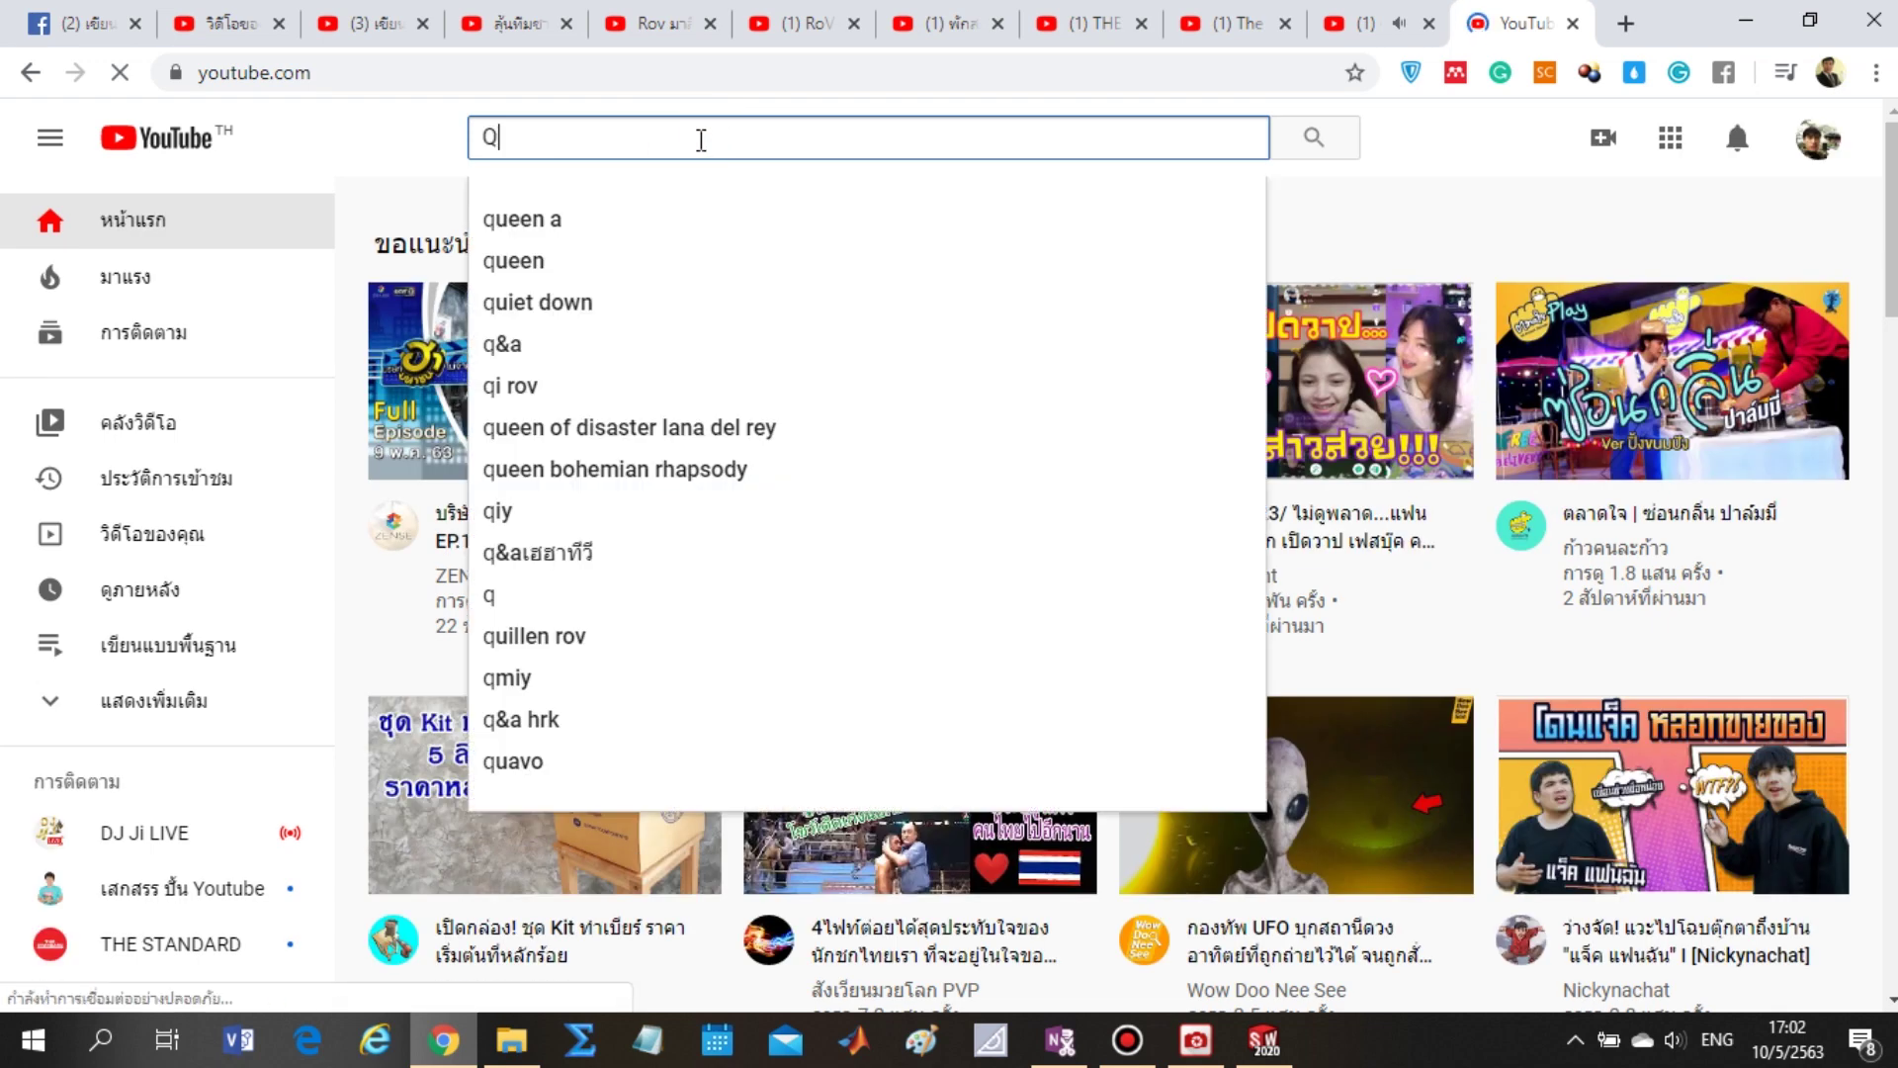
text(uant)
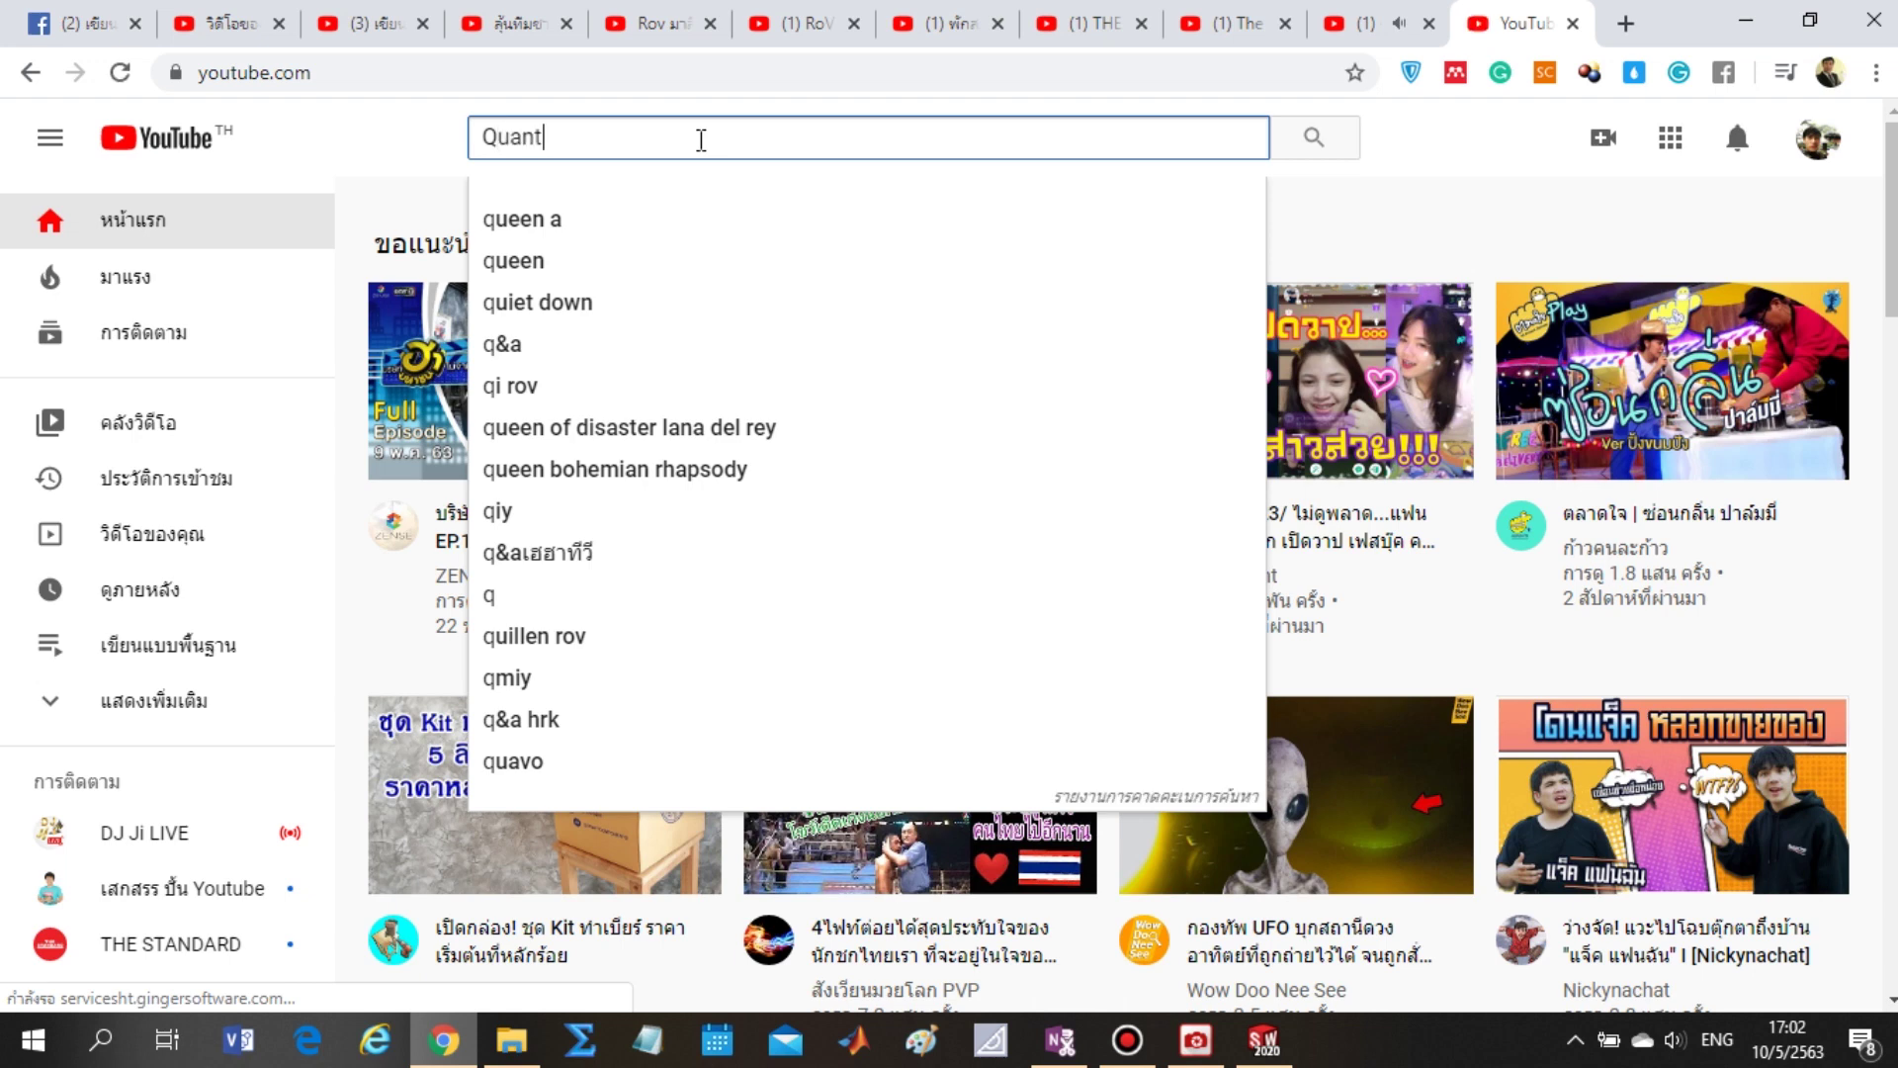
text(um dra)
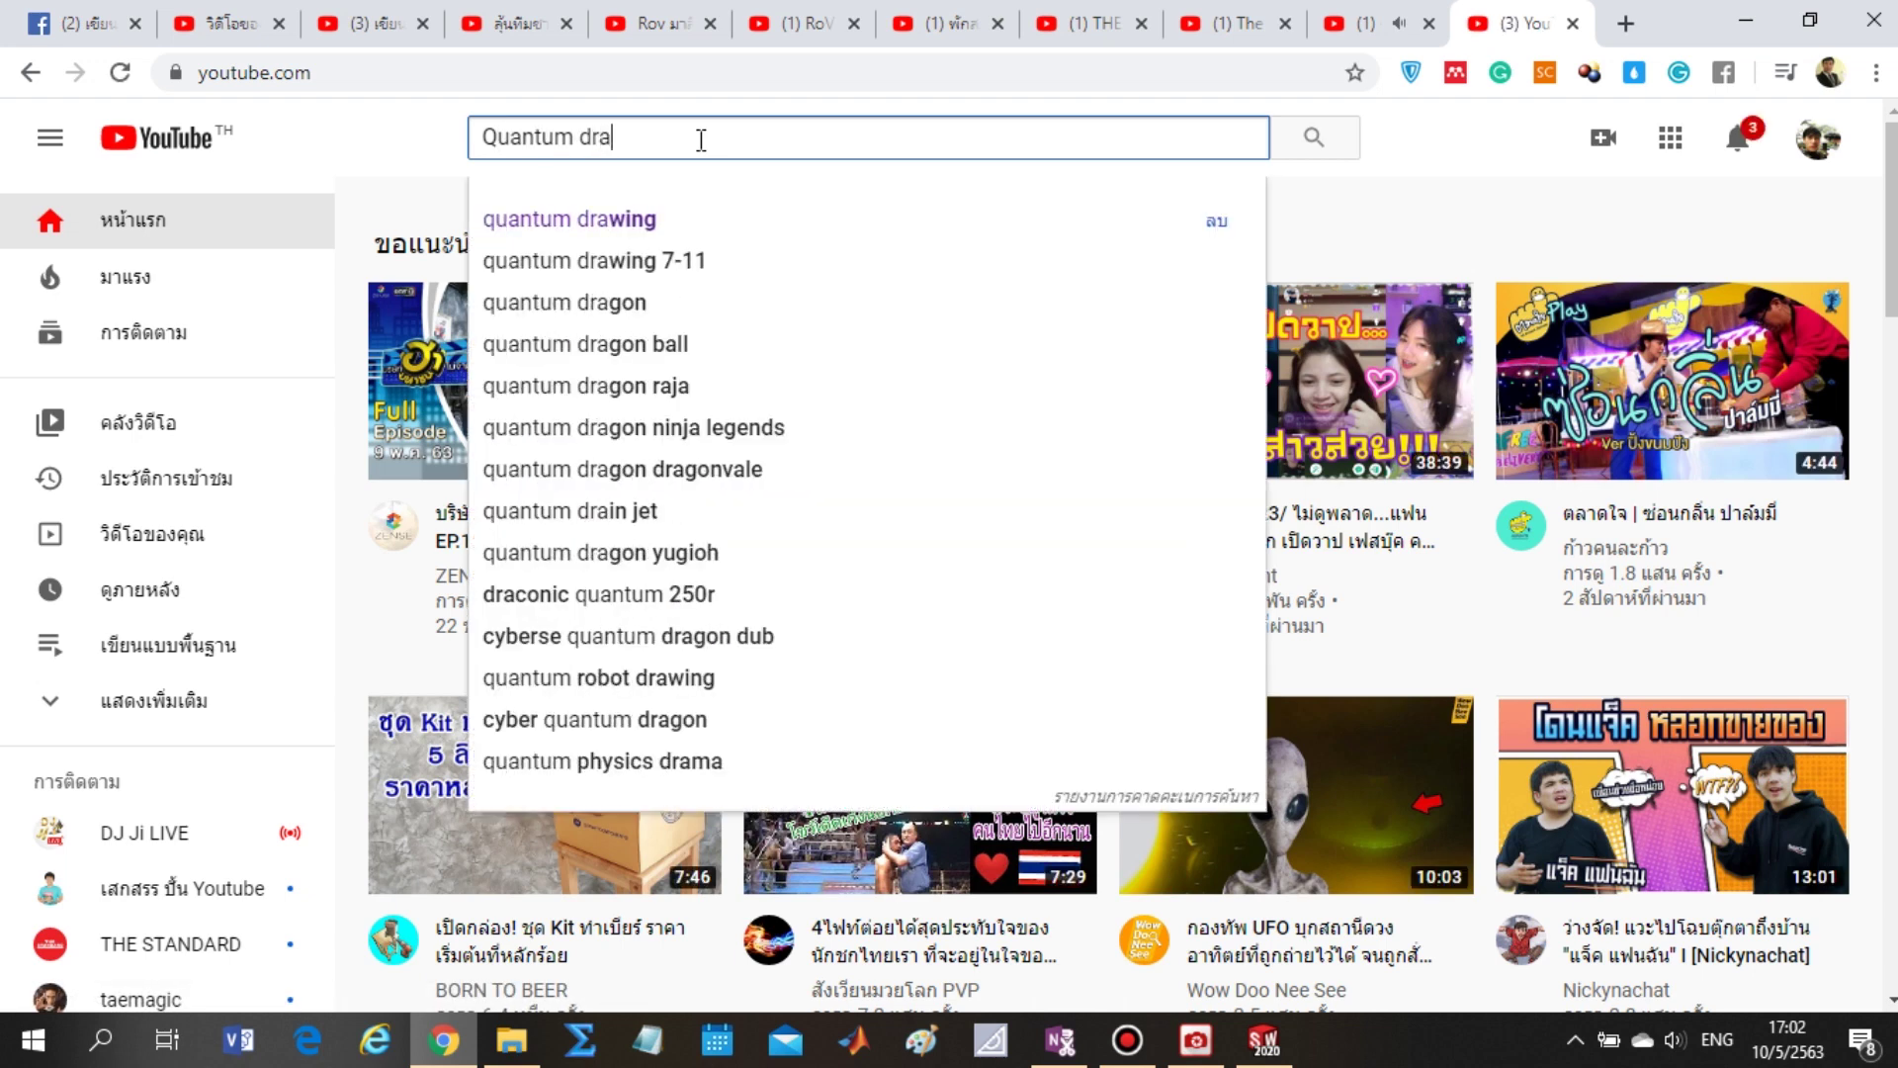
text(wing)
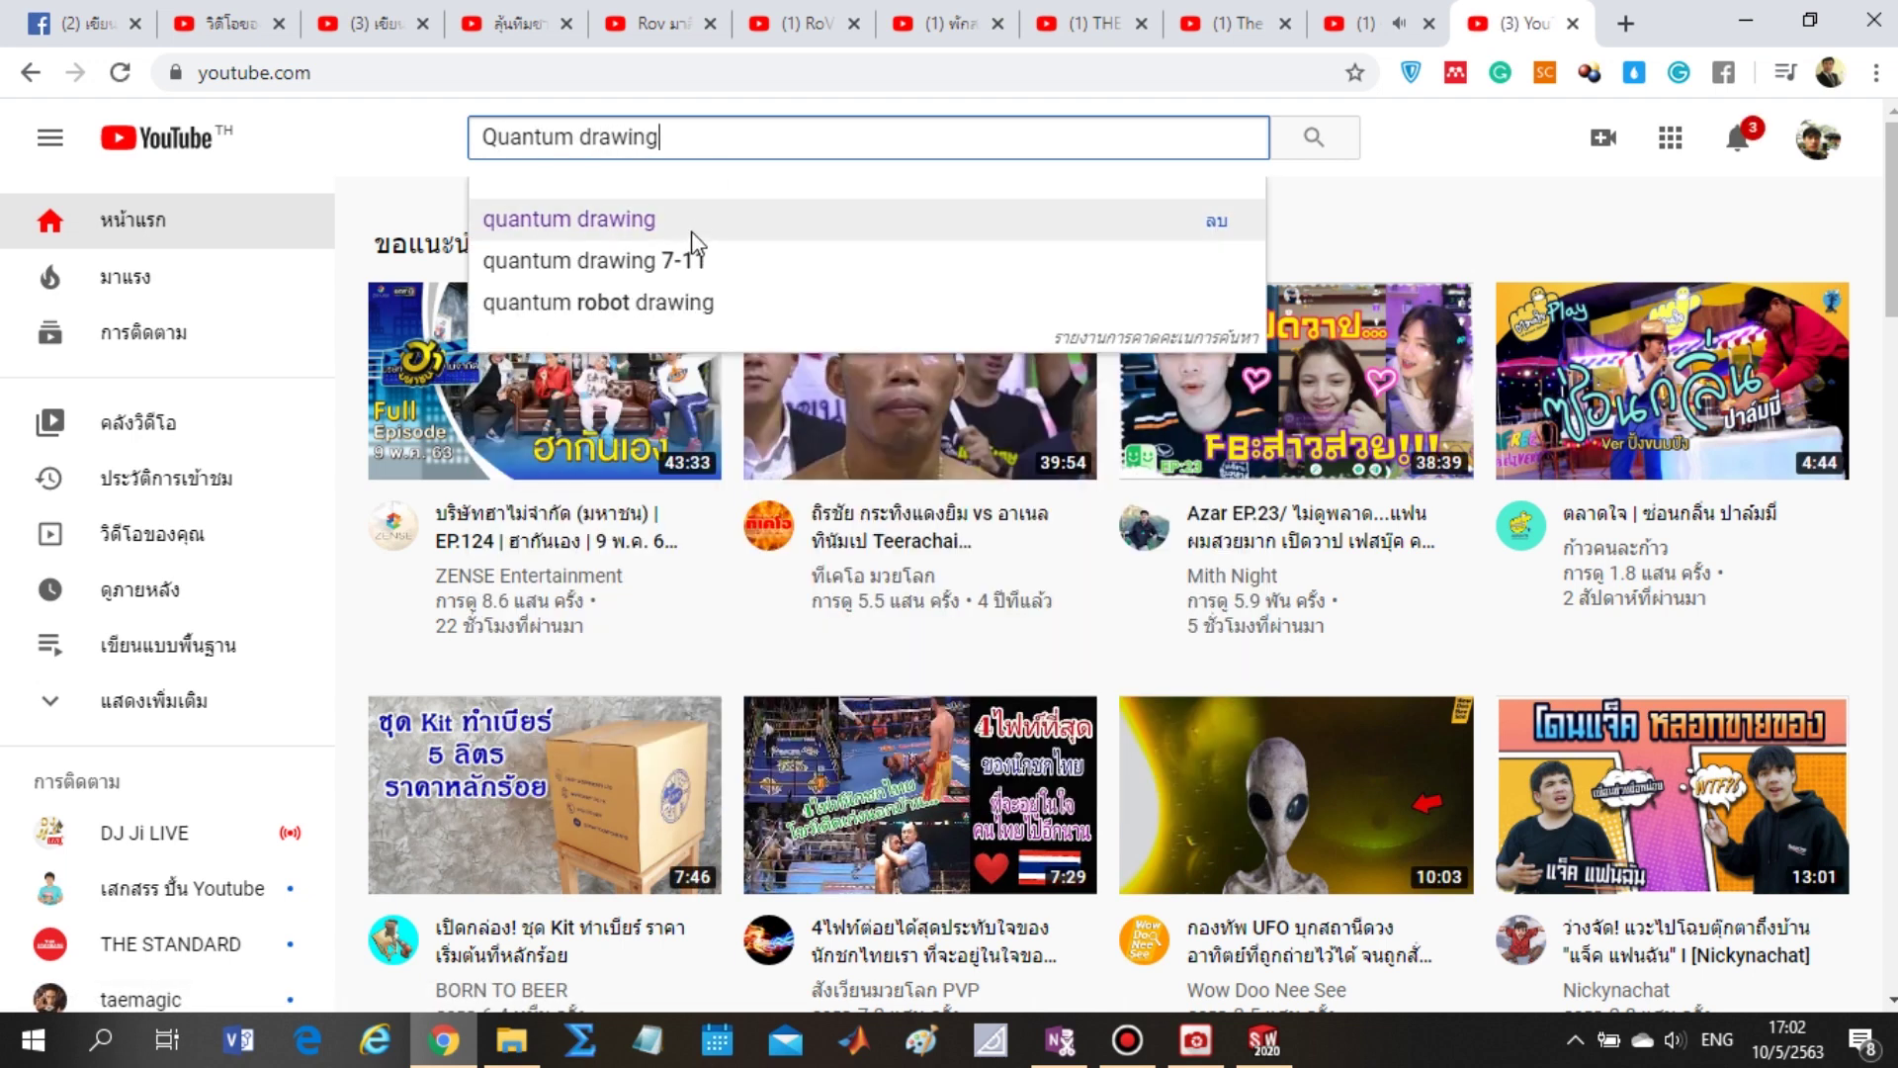
click(704, 230)
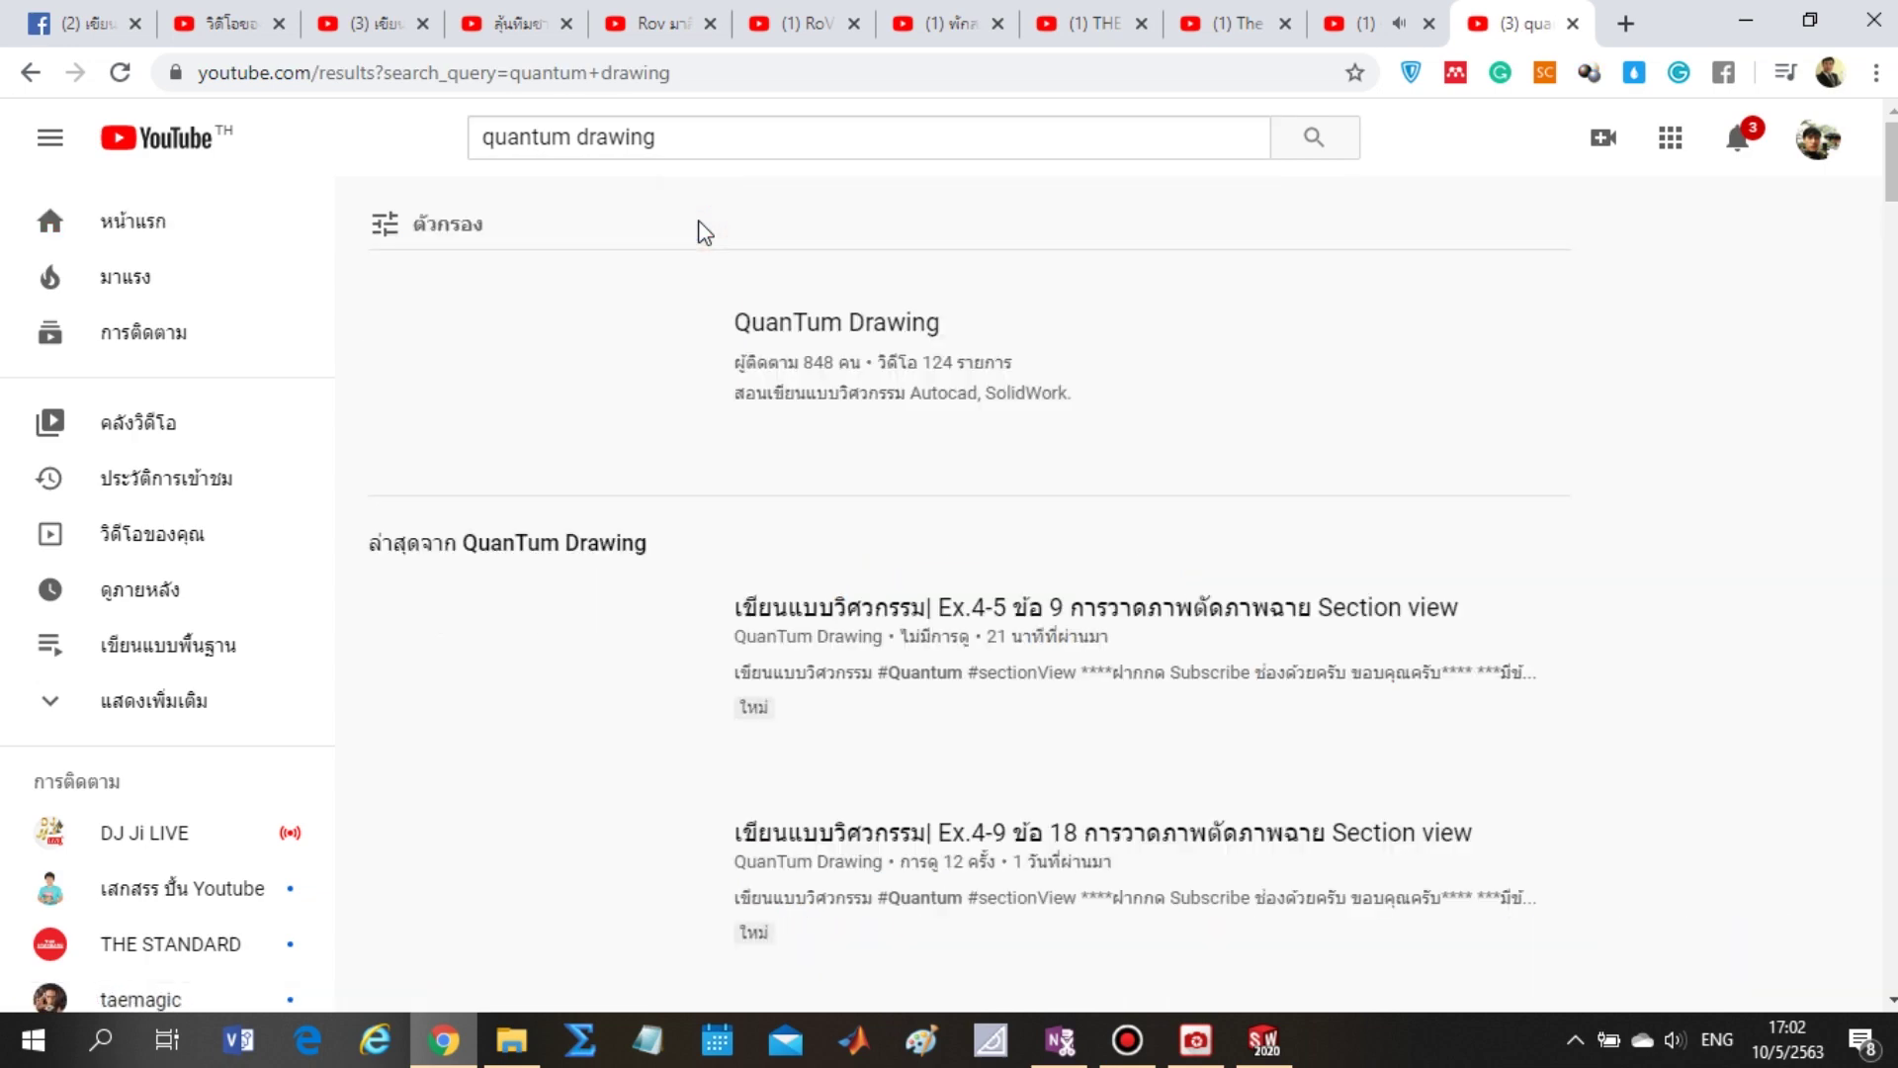
click(794, 309)
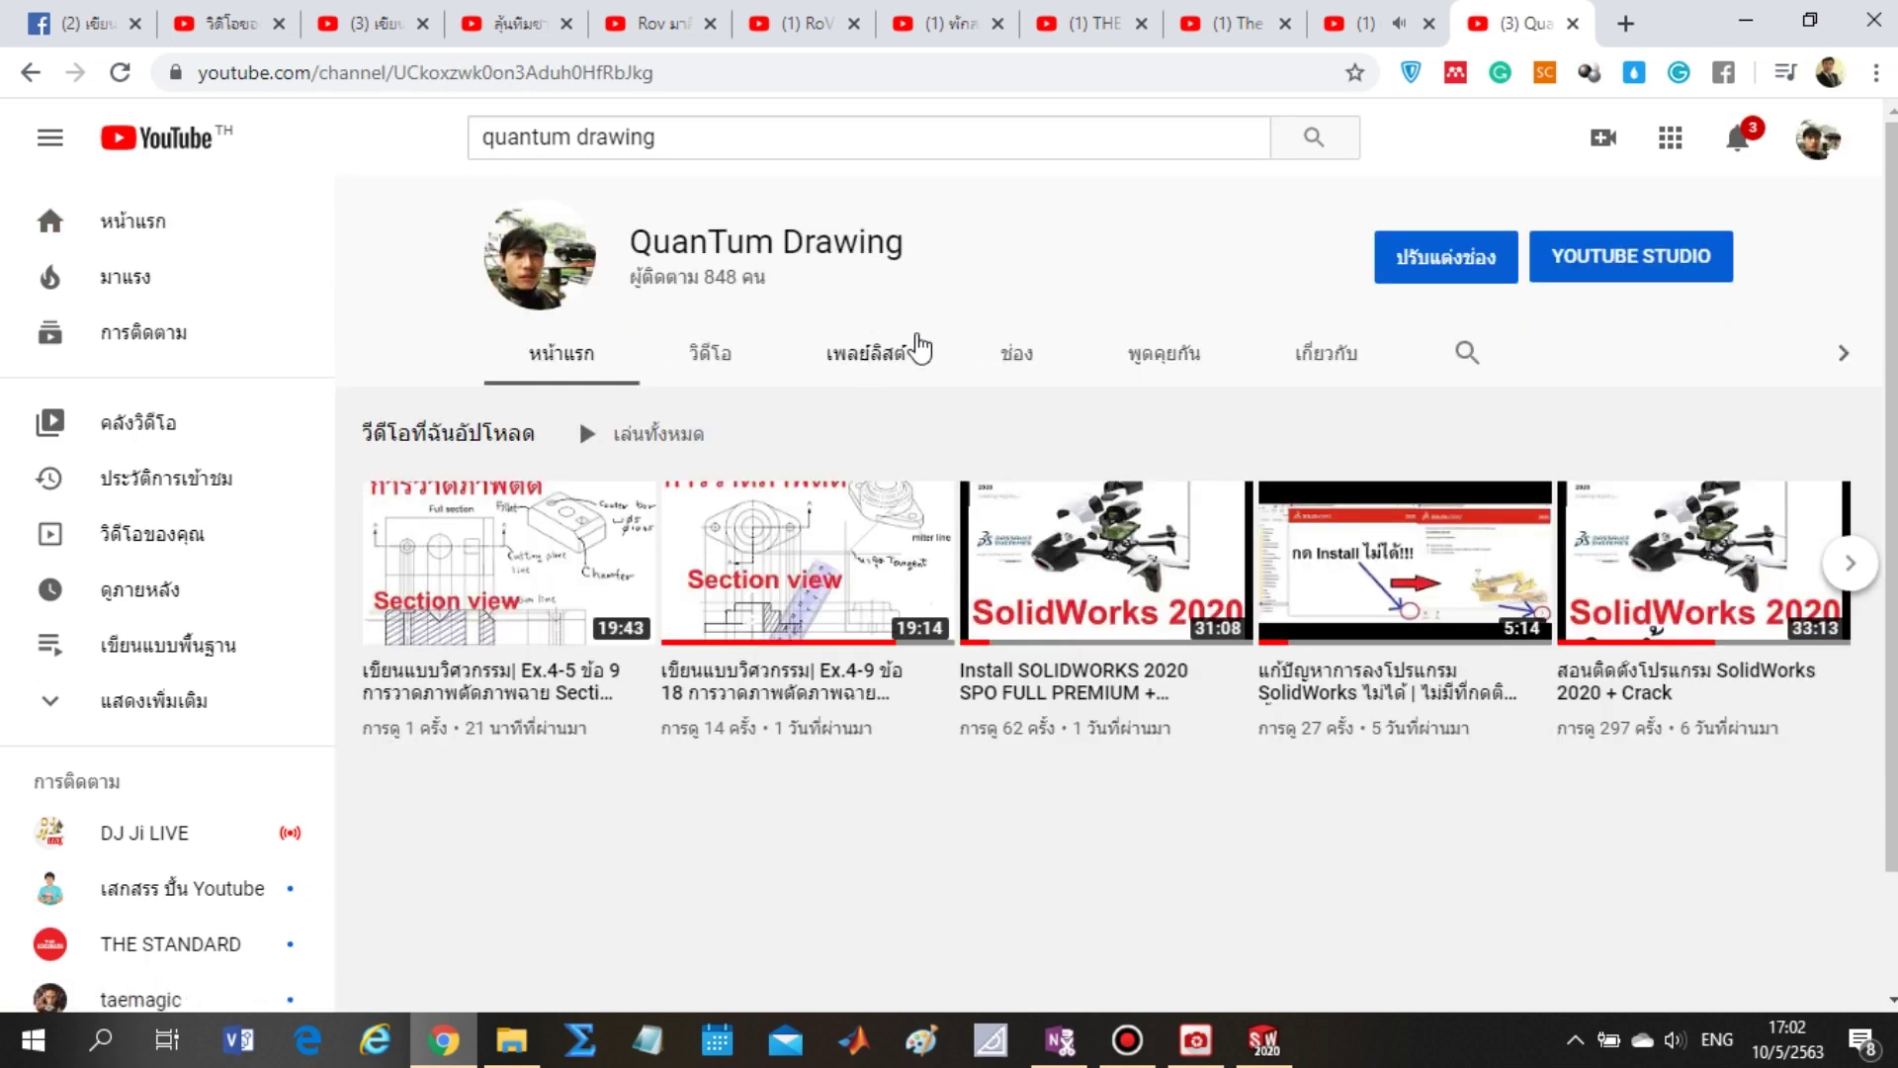
click(862, 356)
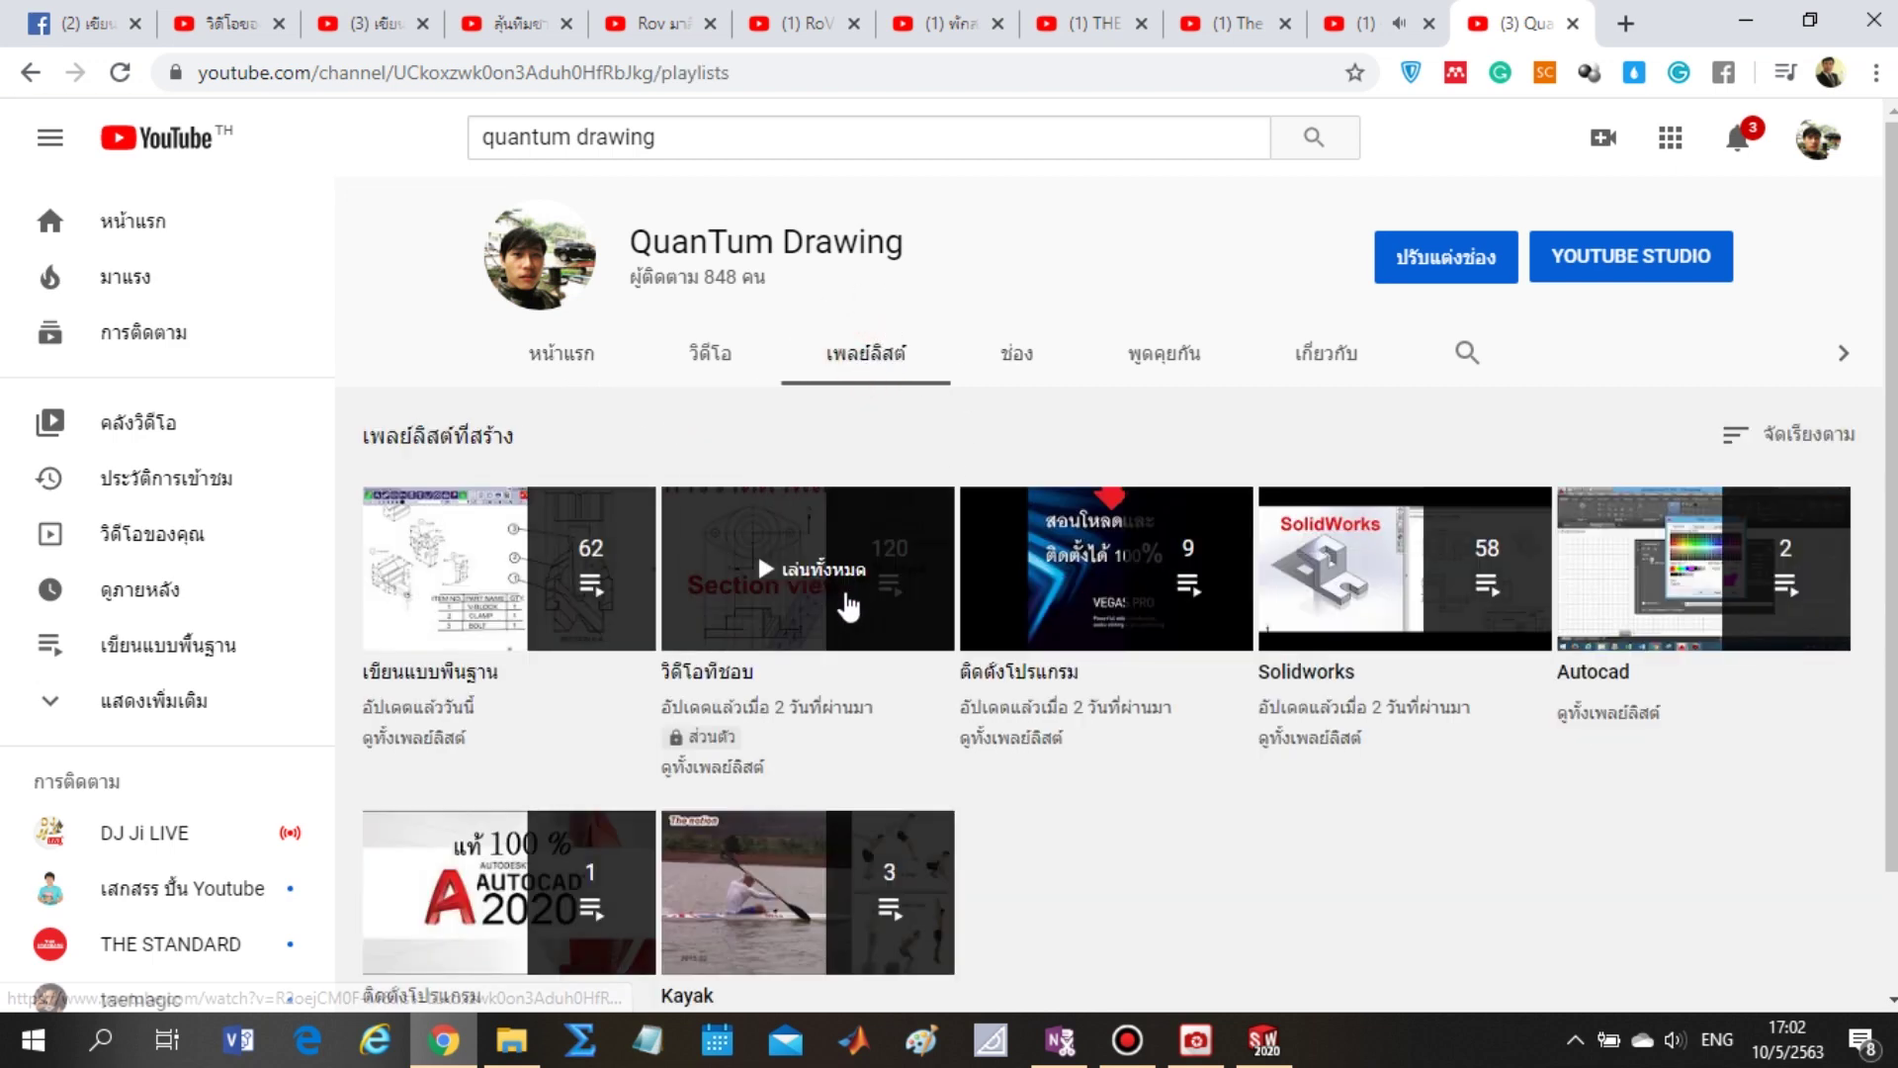
mouse_move(1403, 568)
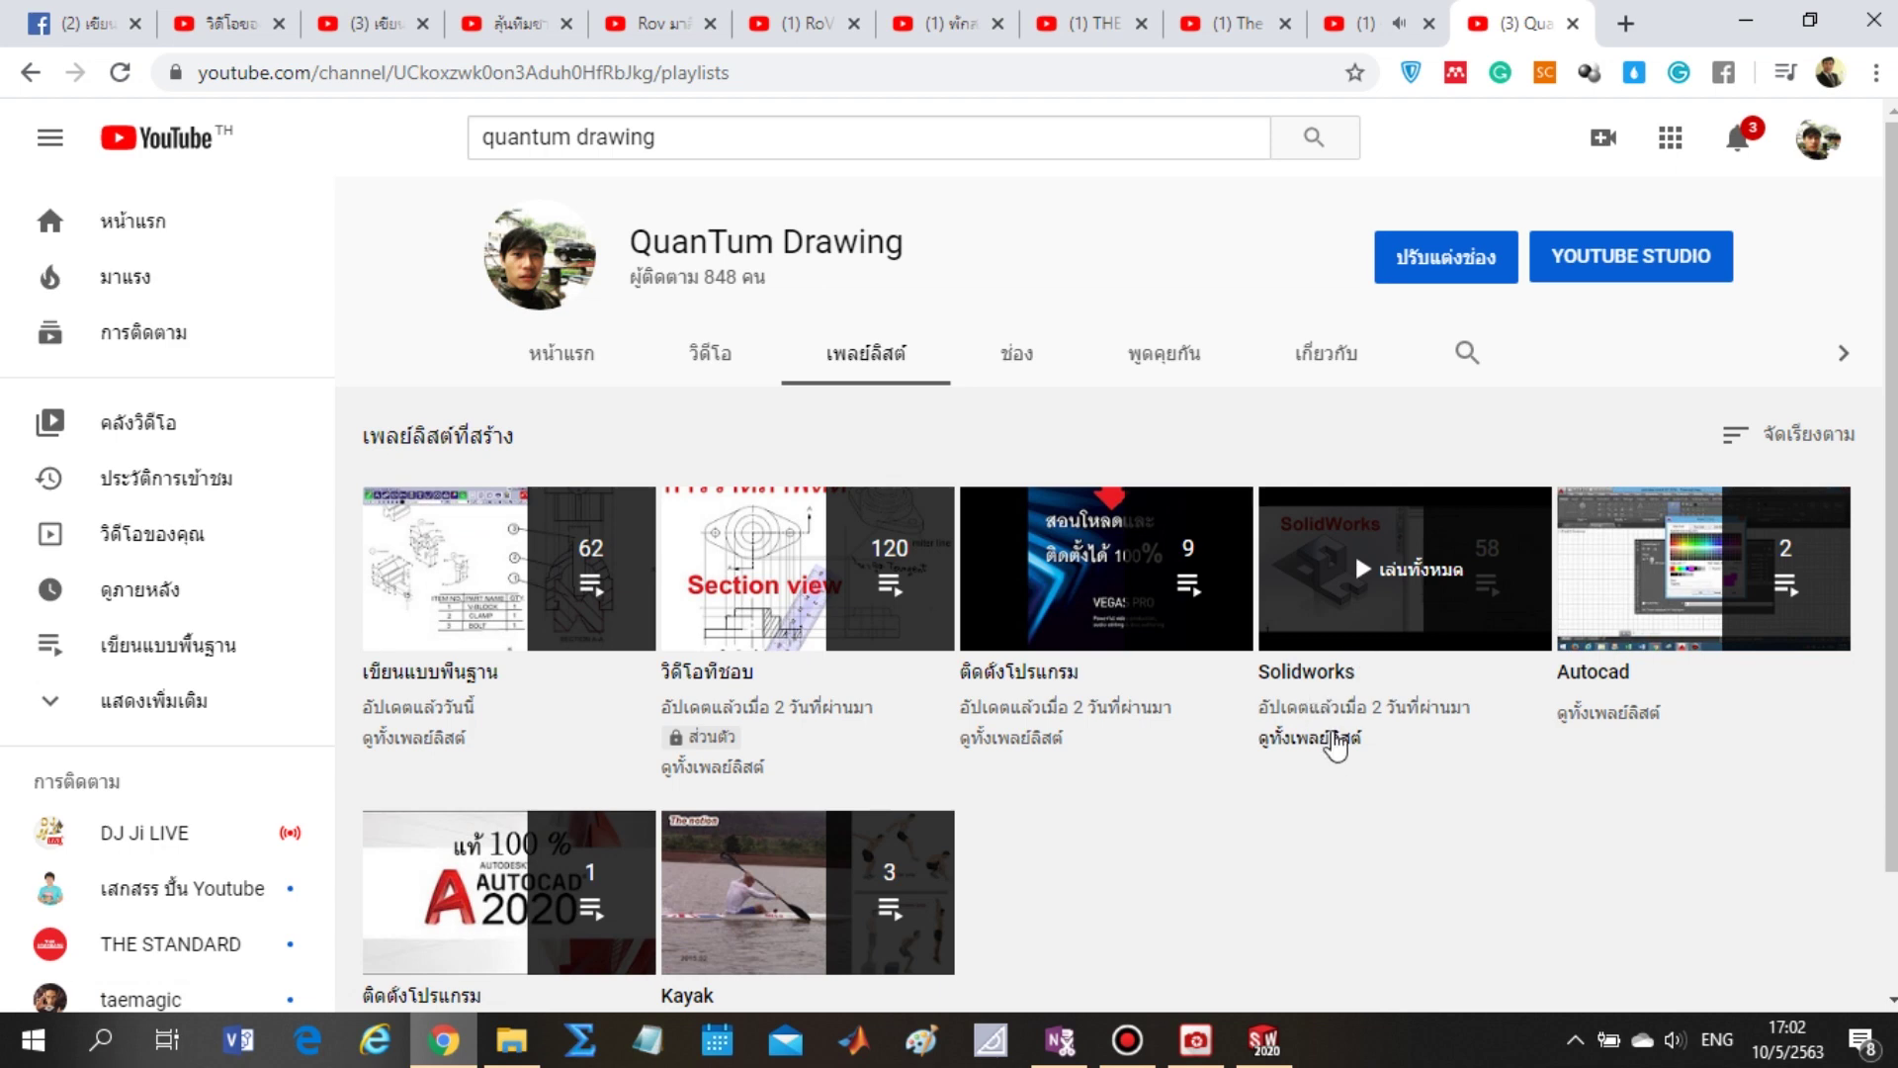
click(1331, 750)
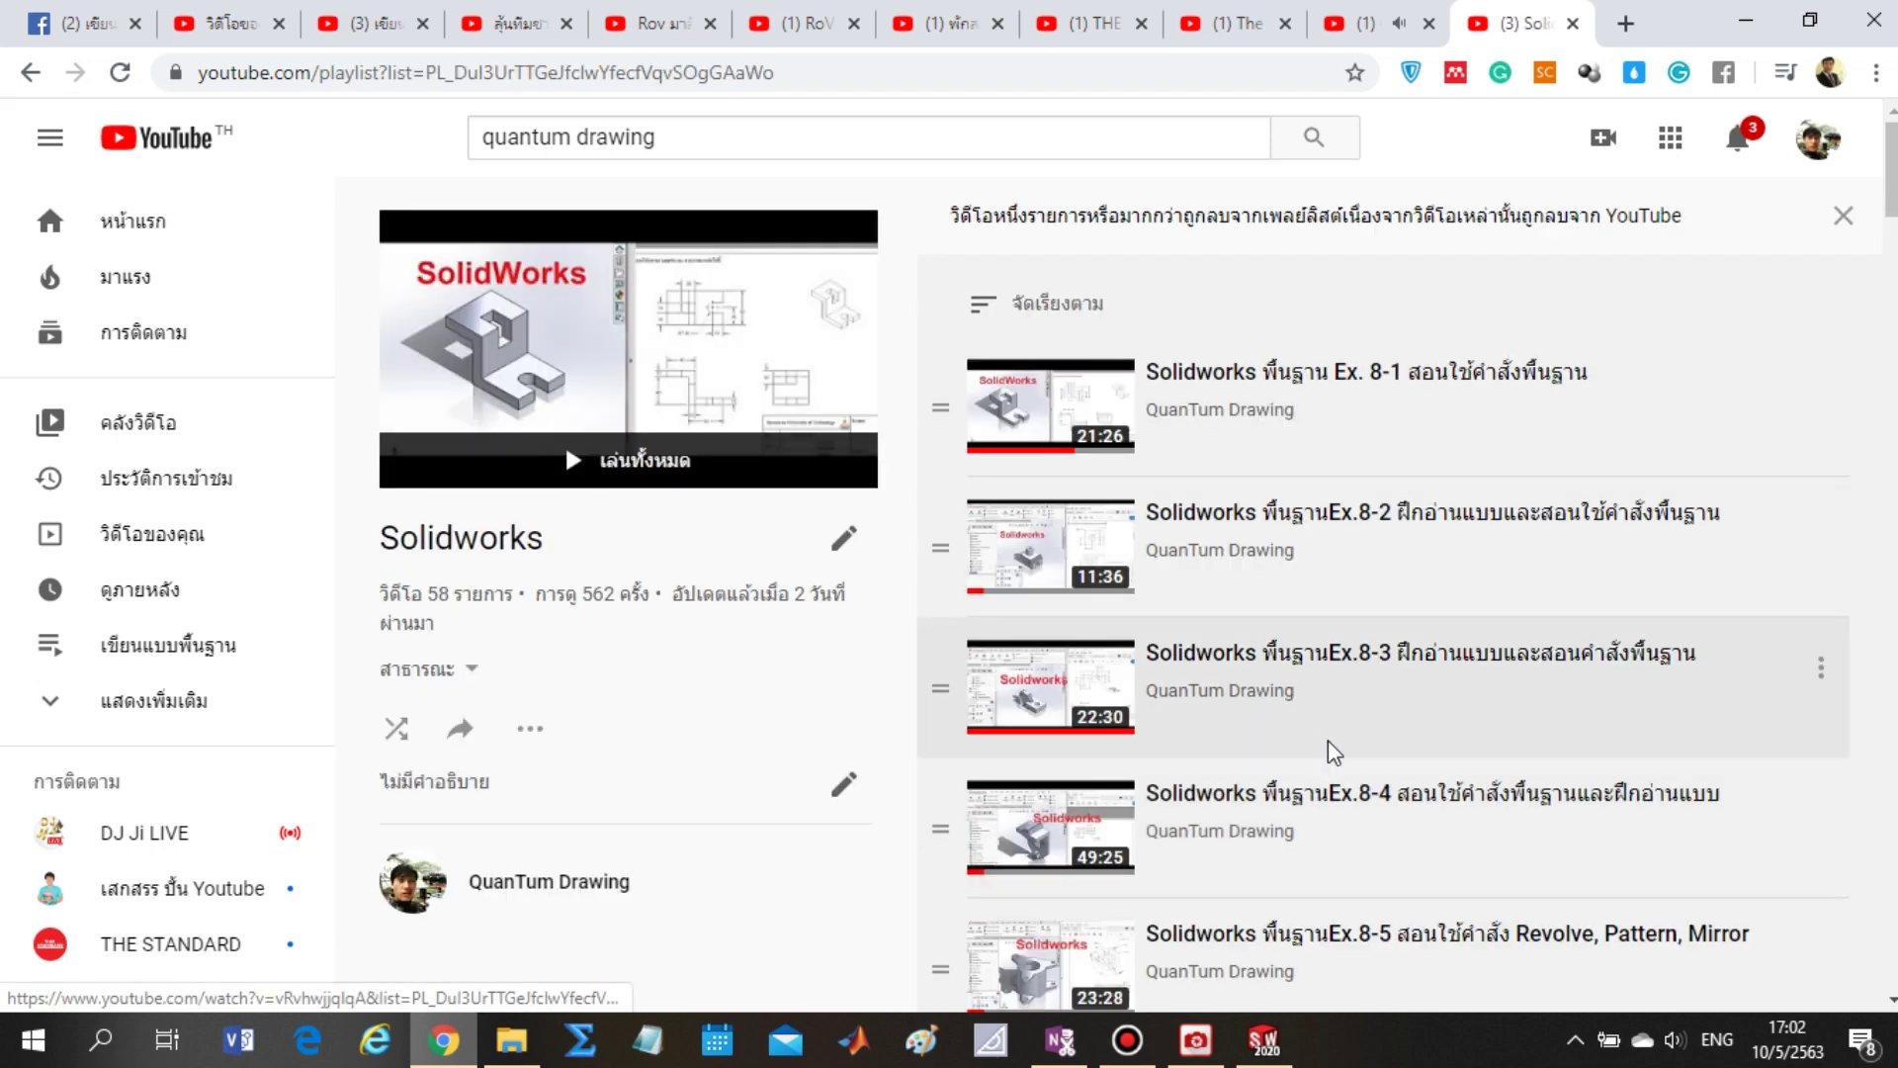
- Scroll through the 58-video Solidworks playlist and back to the top, then return to SOLIDWORKS
scroll(1314, 666, down, 3)
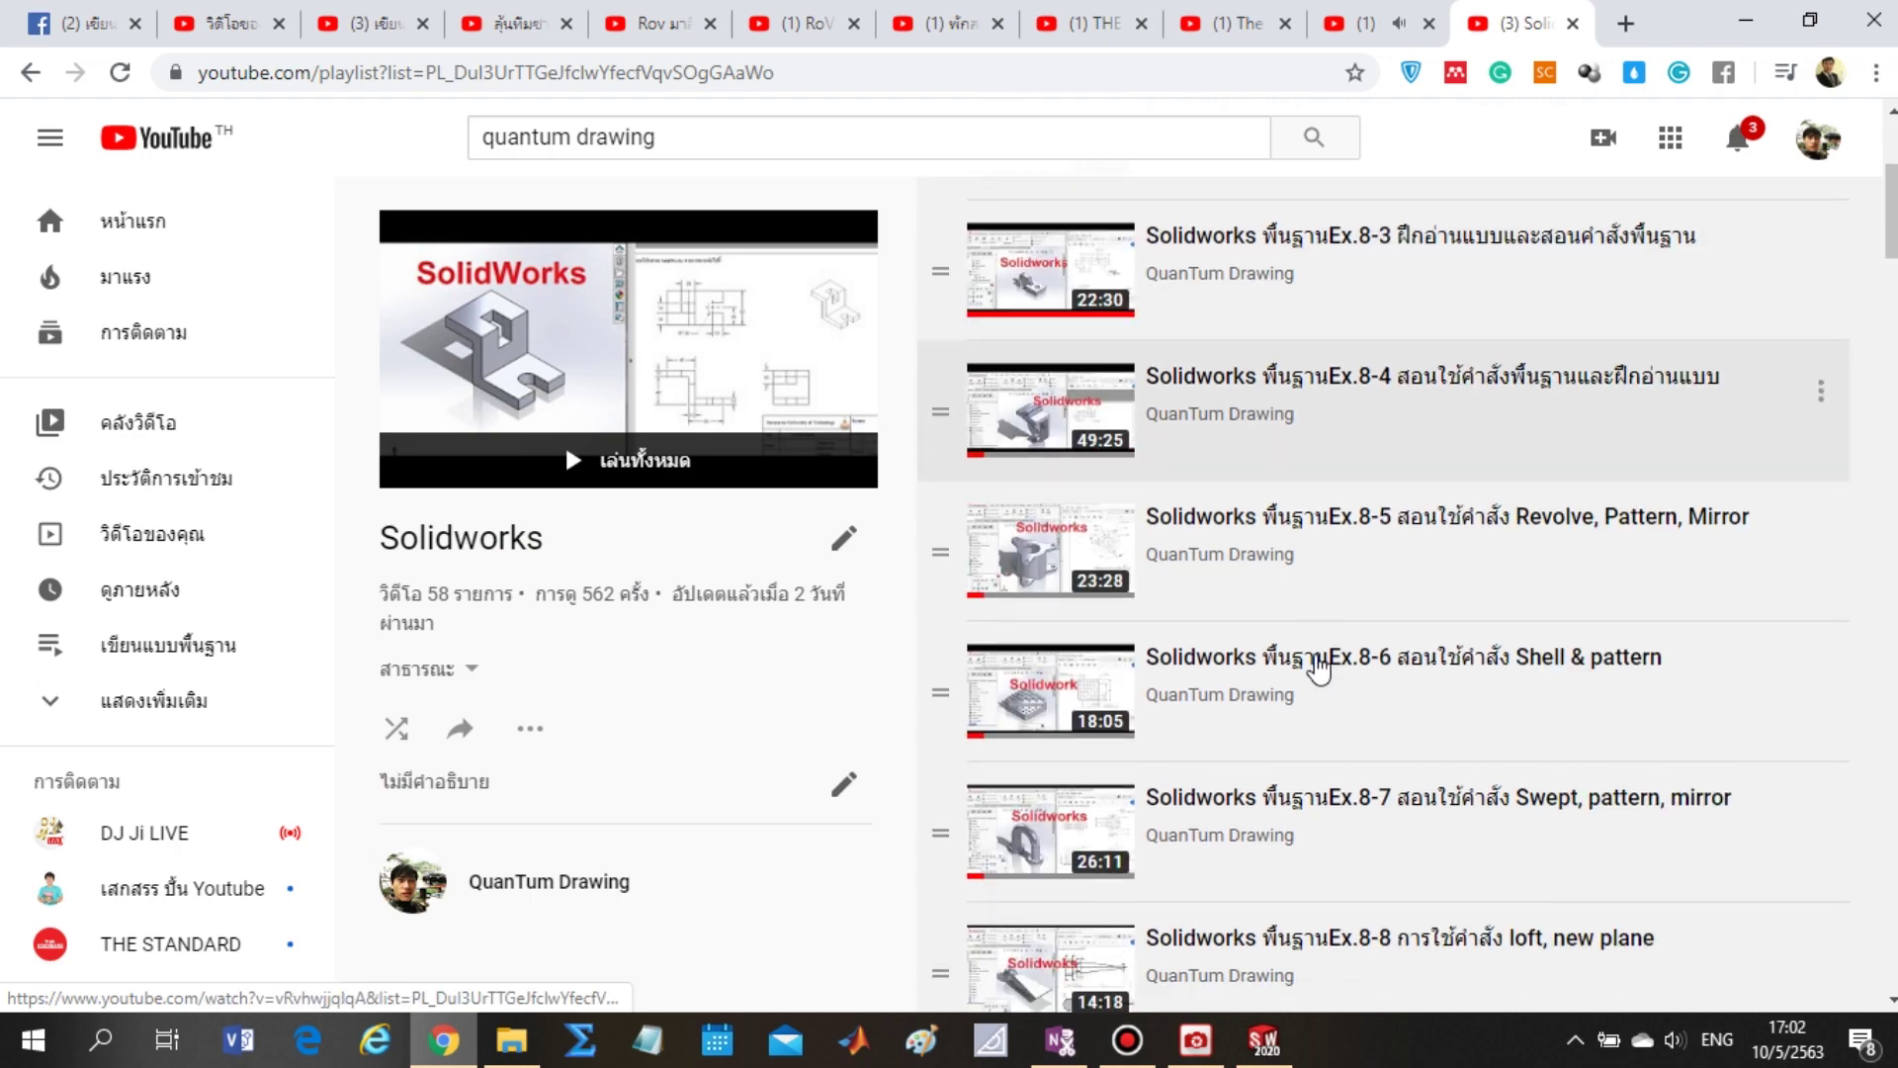
scroll(1207, 636, down, 1)
scroll(1212, 636, down, 3)
scroll(1217, 634, down, 4)
scroll(1216, 634, down, 6)
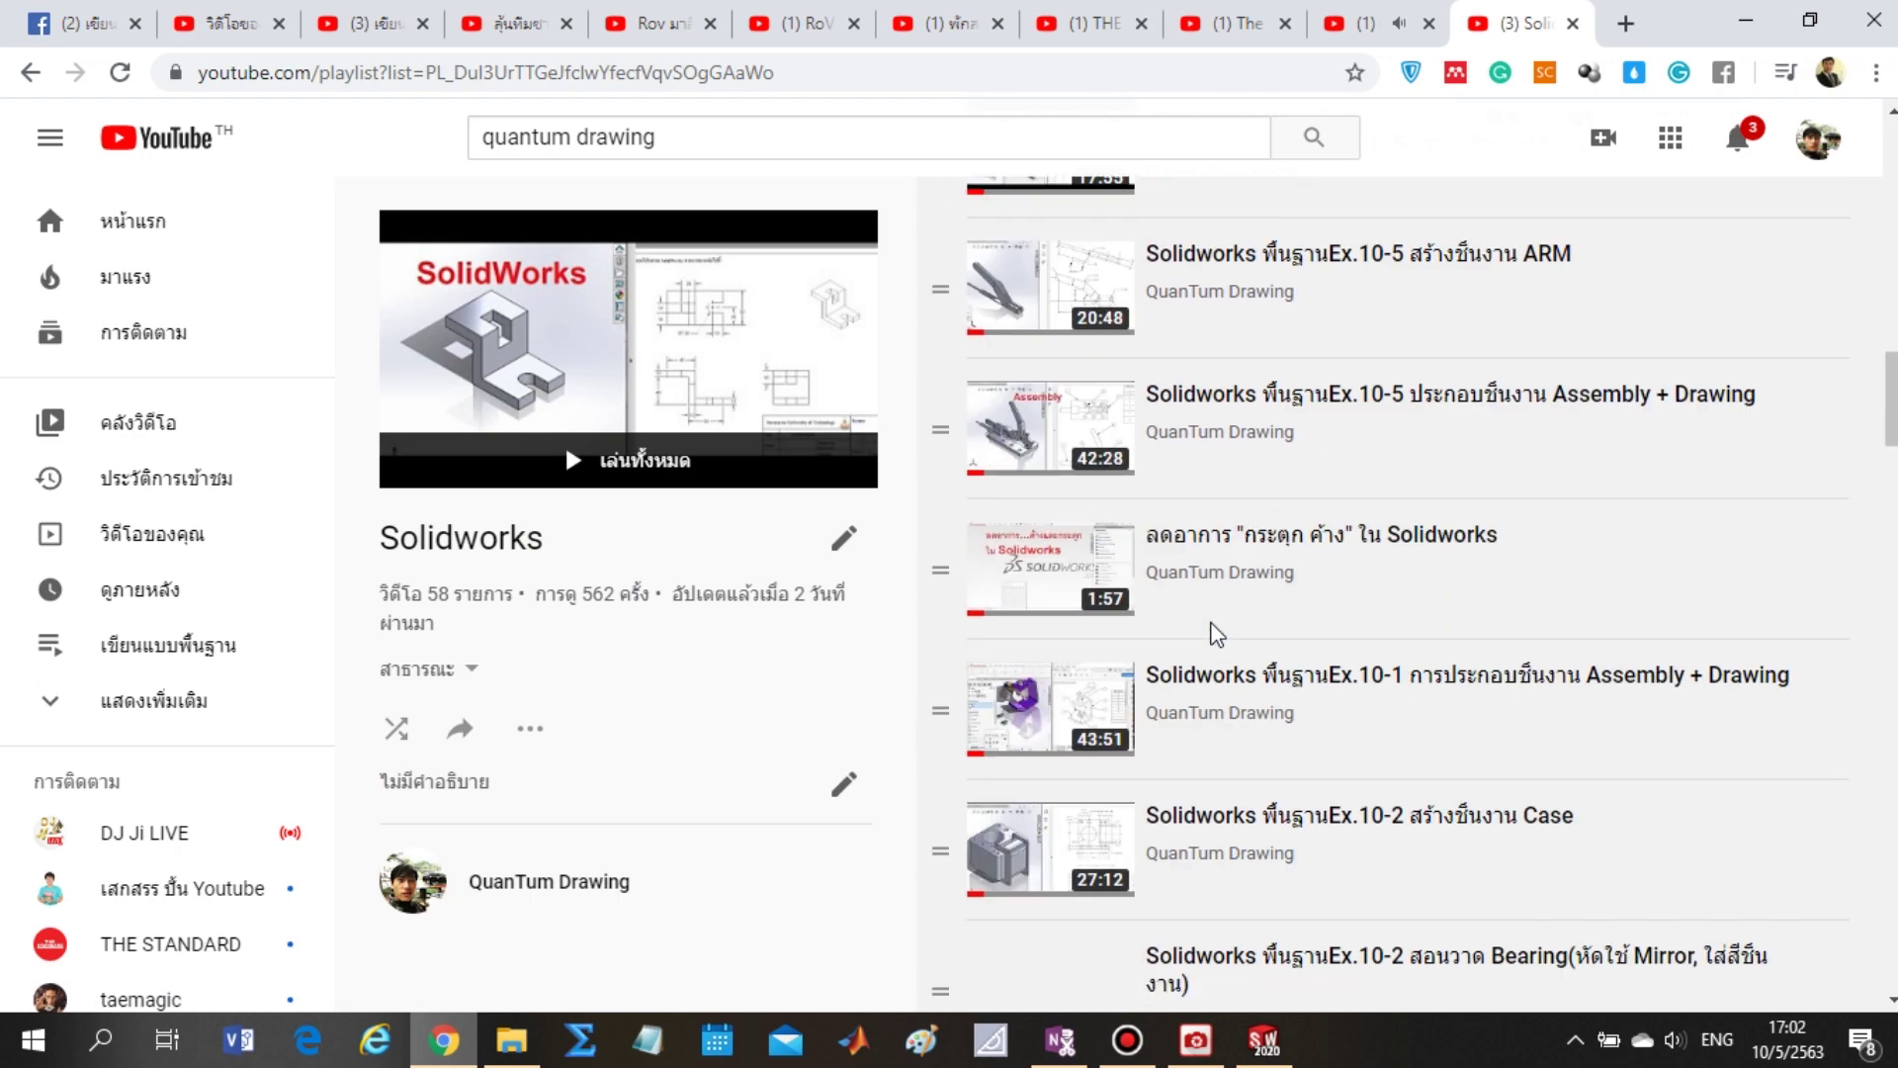
scroll(1216, 634, down, 2)
scroll(1215, 636, down, 4)
scroll(1214, 637, down, 4)
scroll(1176, 583, up, 7)
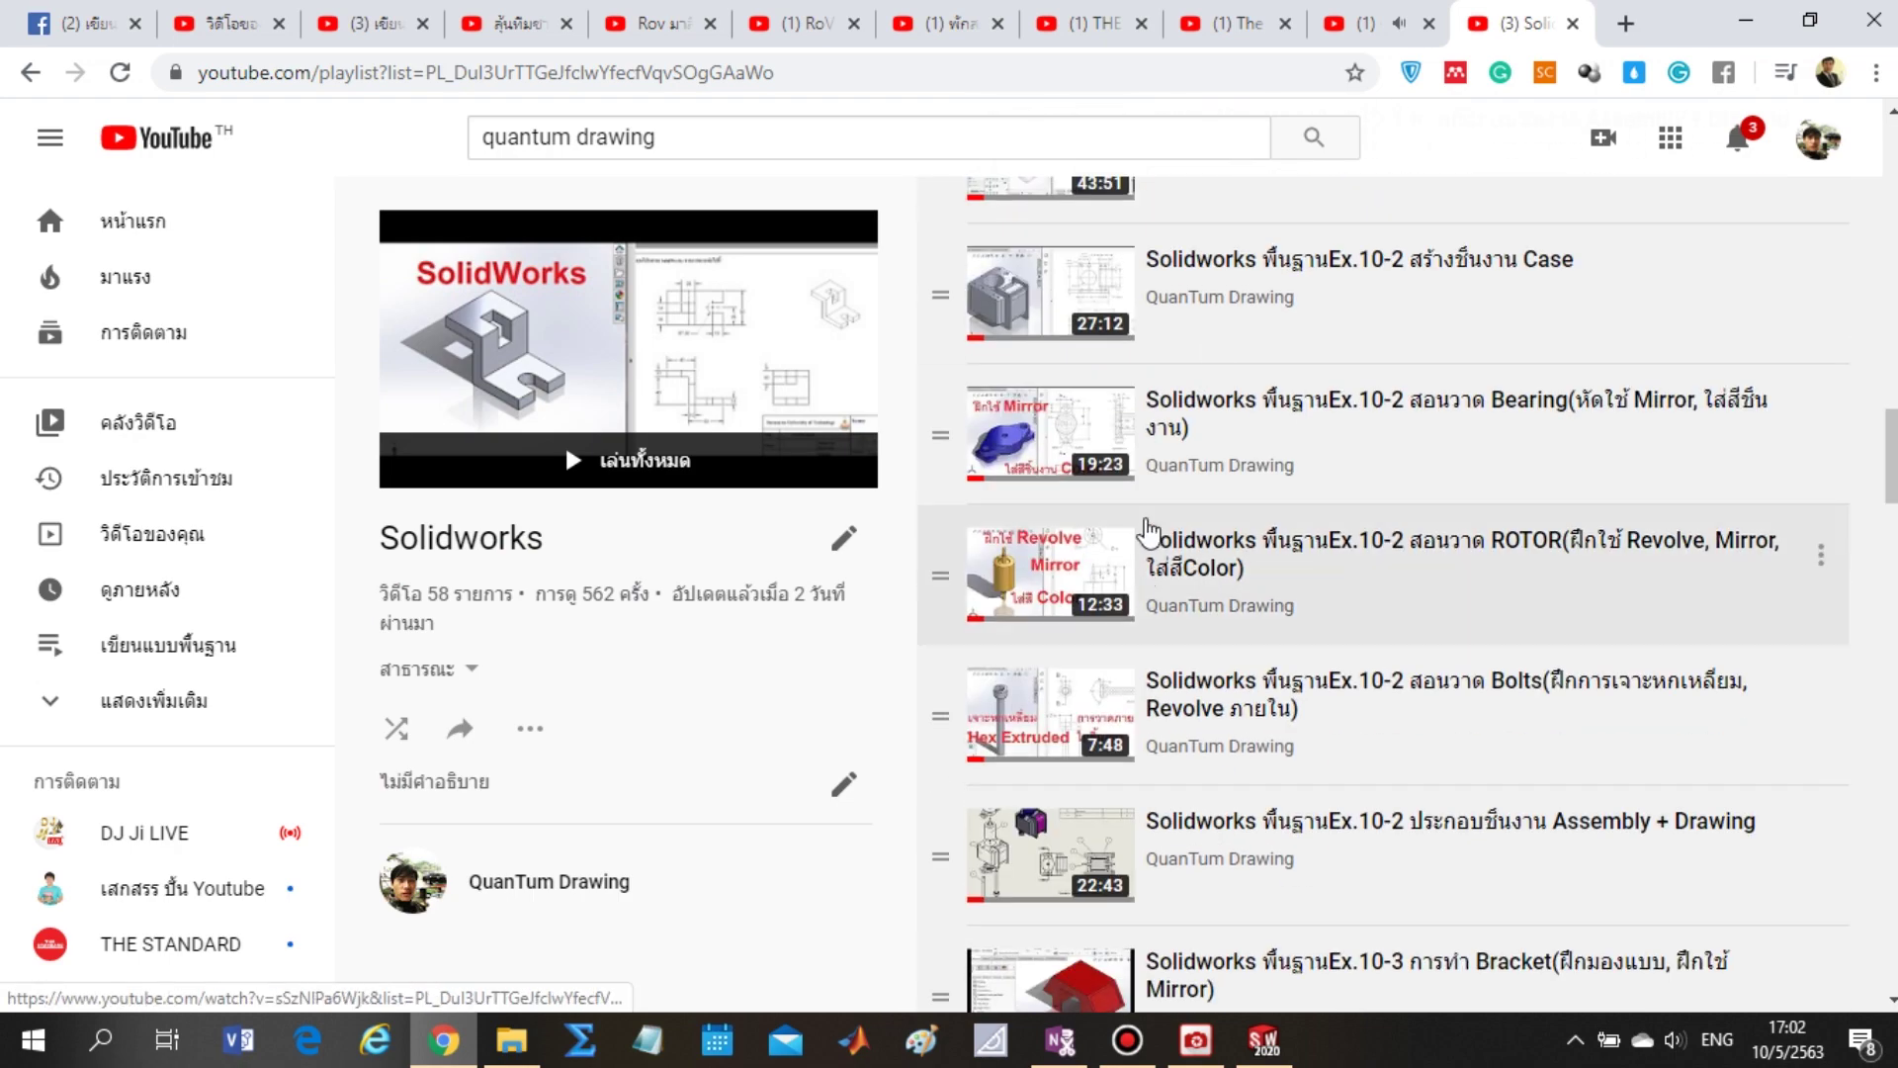
scroll(1171, 485, up, 8)
scroll(1087, 633, down, 2)
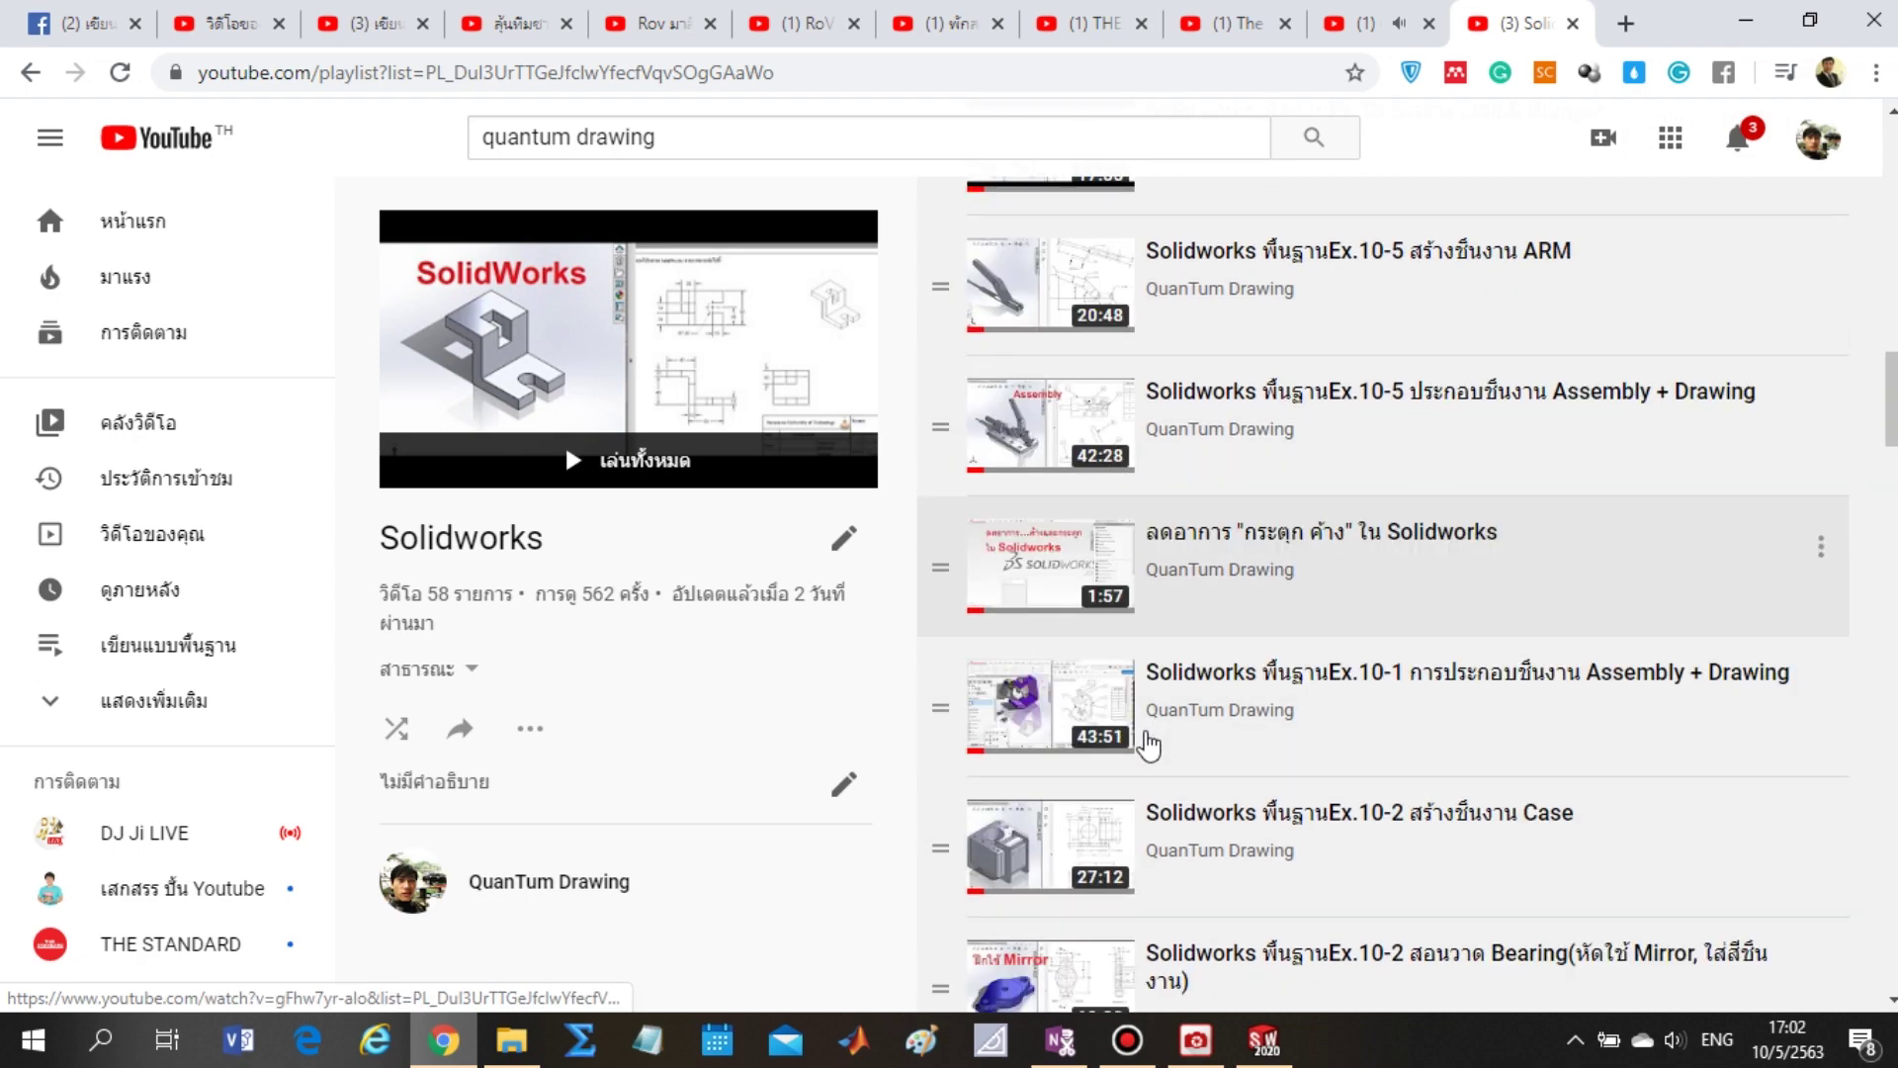
scroll(1137, 737, down, 8)
scroll(1107, 737, down, 6)
scroll(1068, 737, down, 6)
scroll(1068, 737, down, 4)
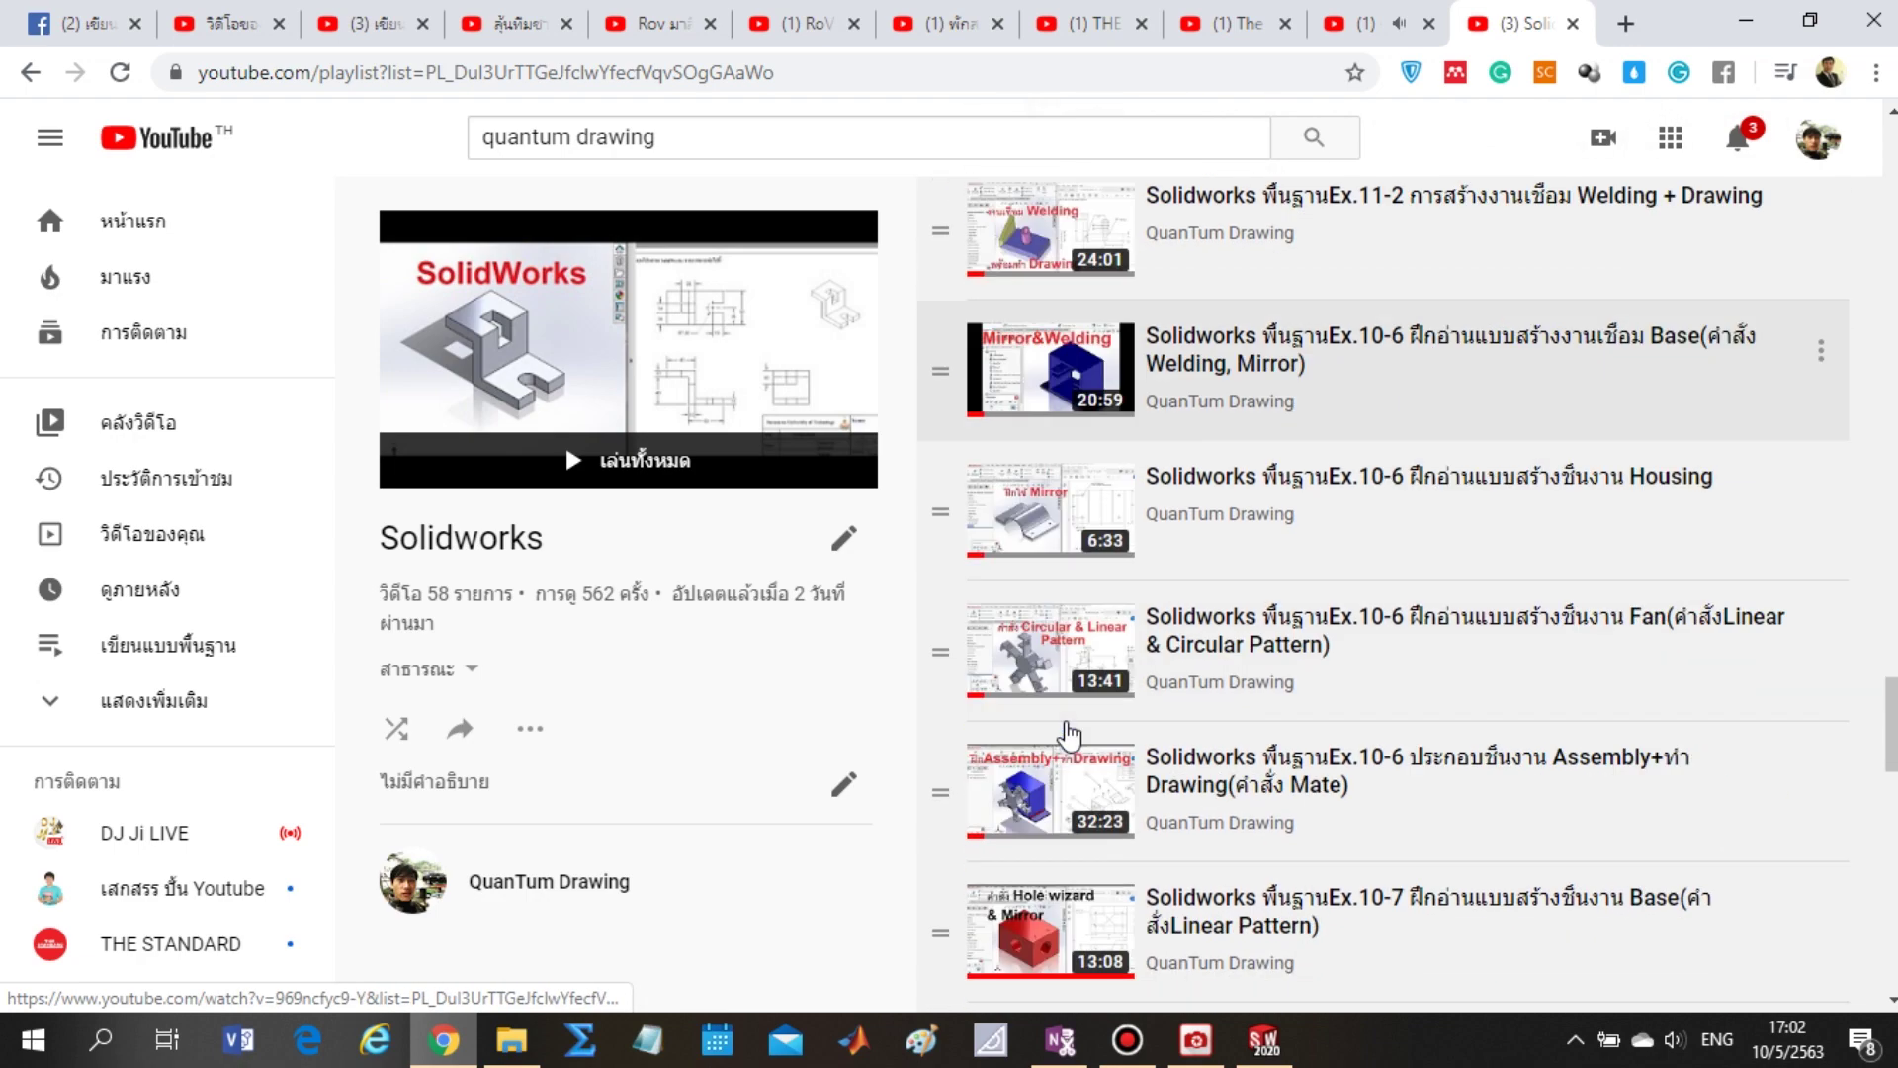
scroll(1068, 737, down, 3)
scroll(1068, 737, down, 2)
scroll(1068, 737, down, 7)
scroll(1068, 737, down, 3)
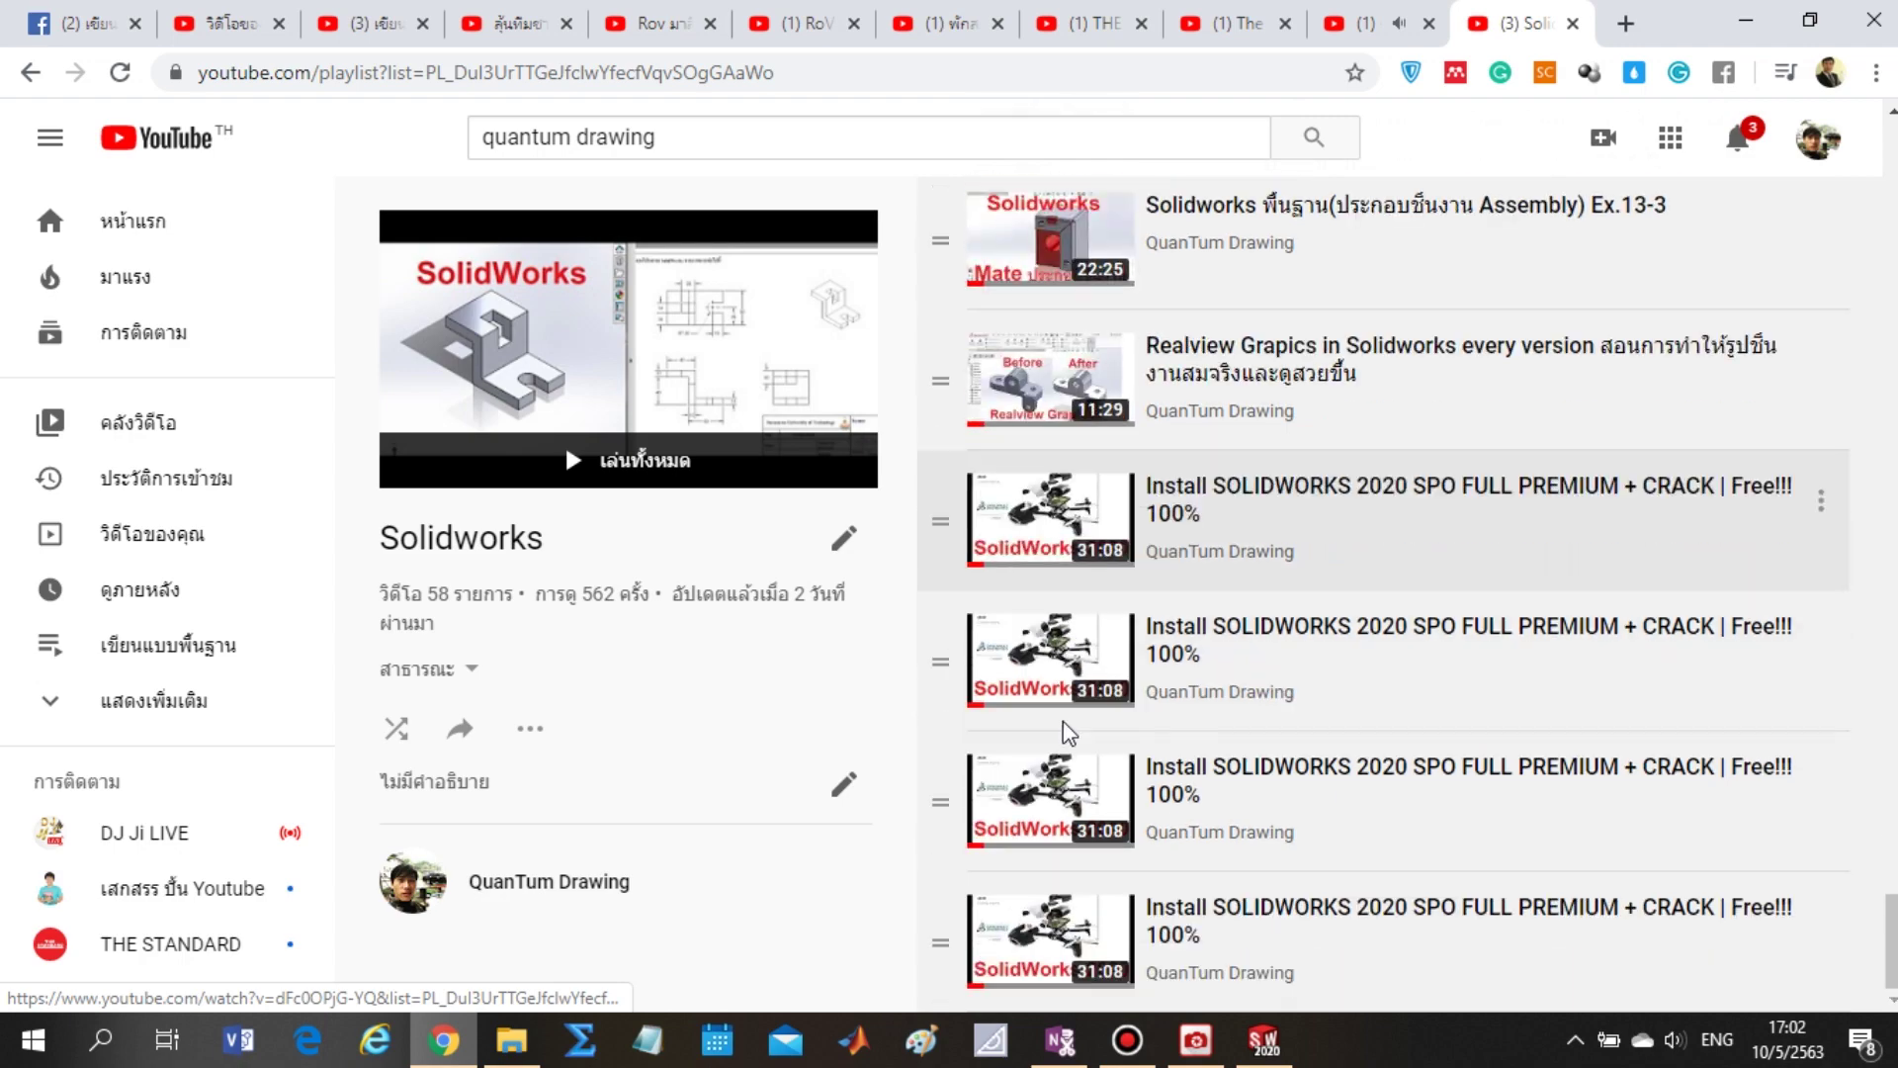
scroll(1060, 730, up, 8)
scroll(1137, 673, up, 5)
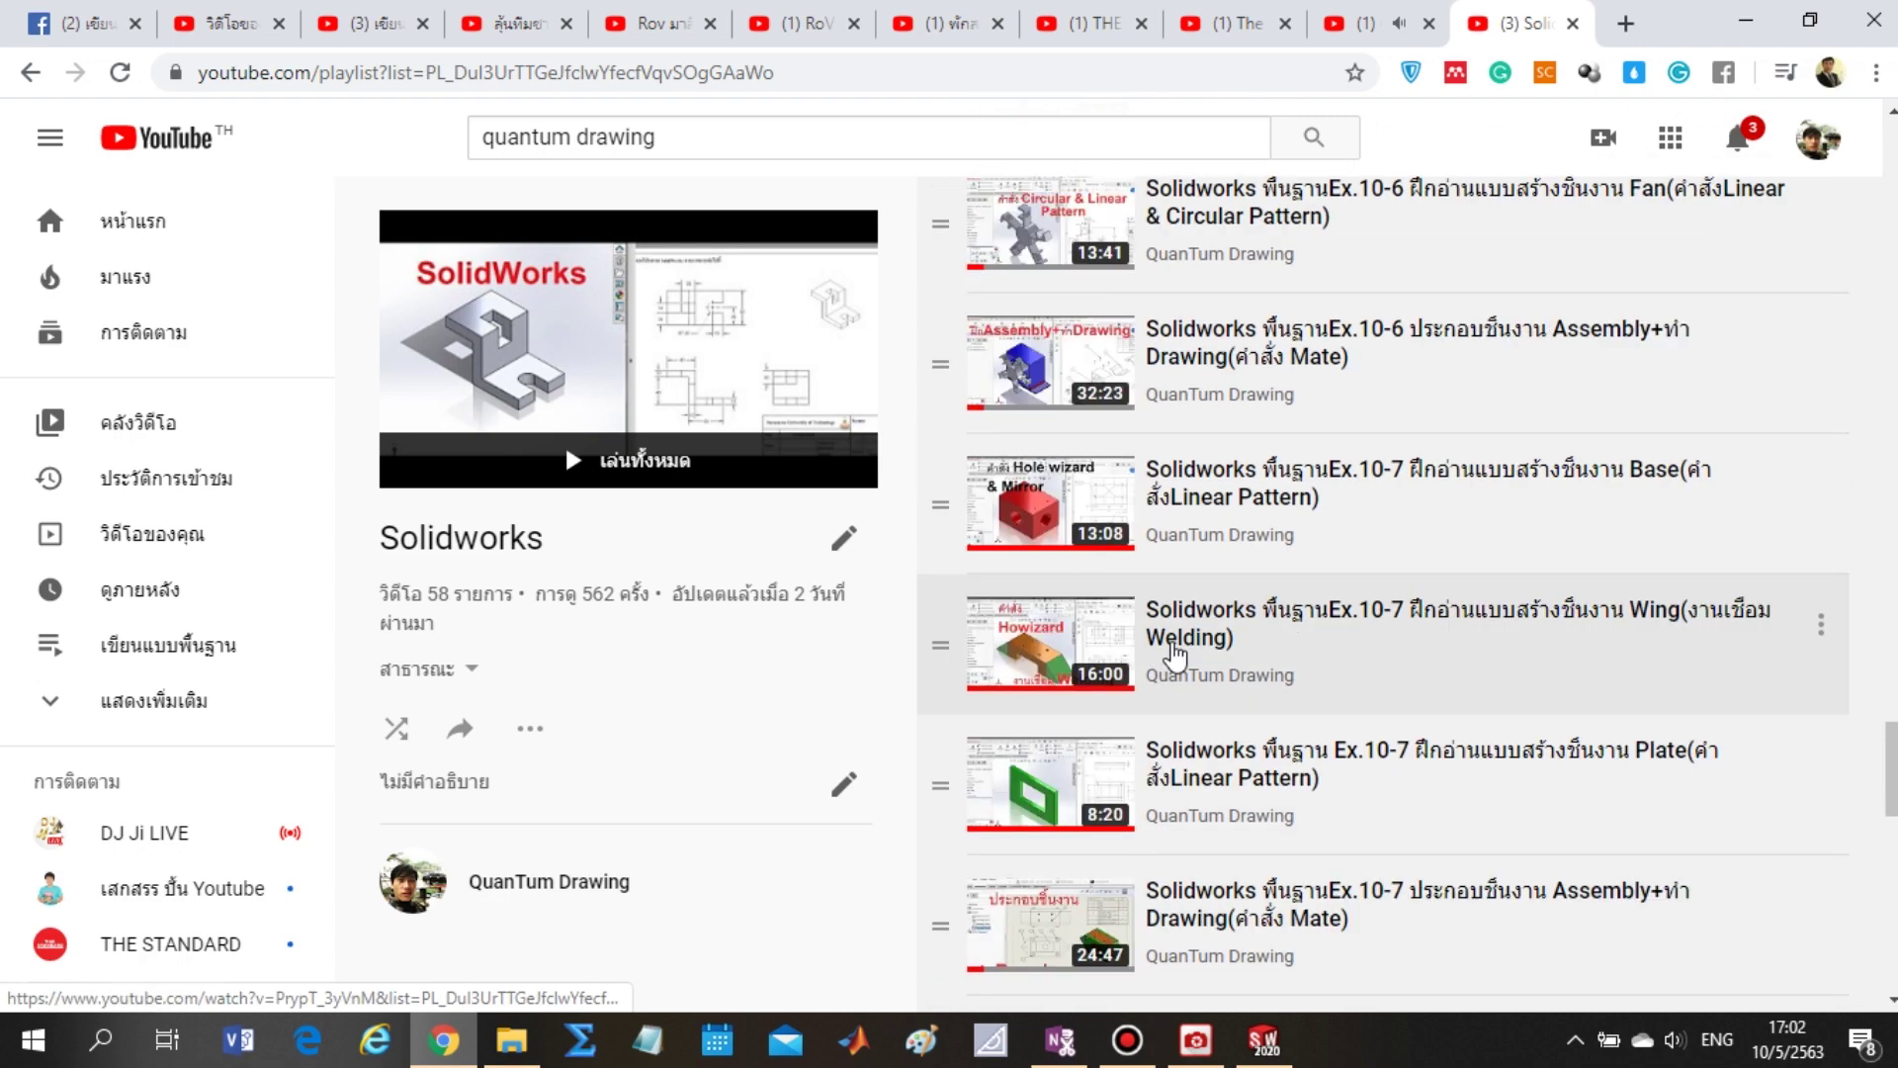
scroll(1172, 643, up, 5)
scroll(1173, 653, up, 5)
scroll(1187, 641, up, 5)
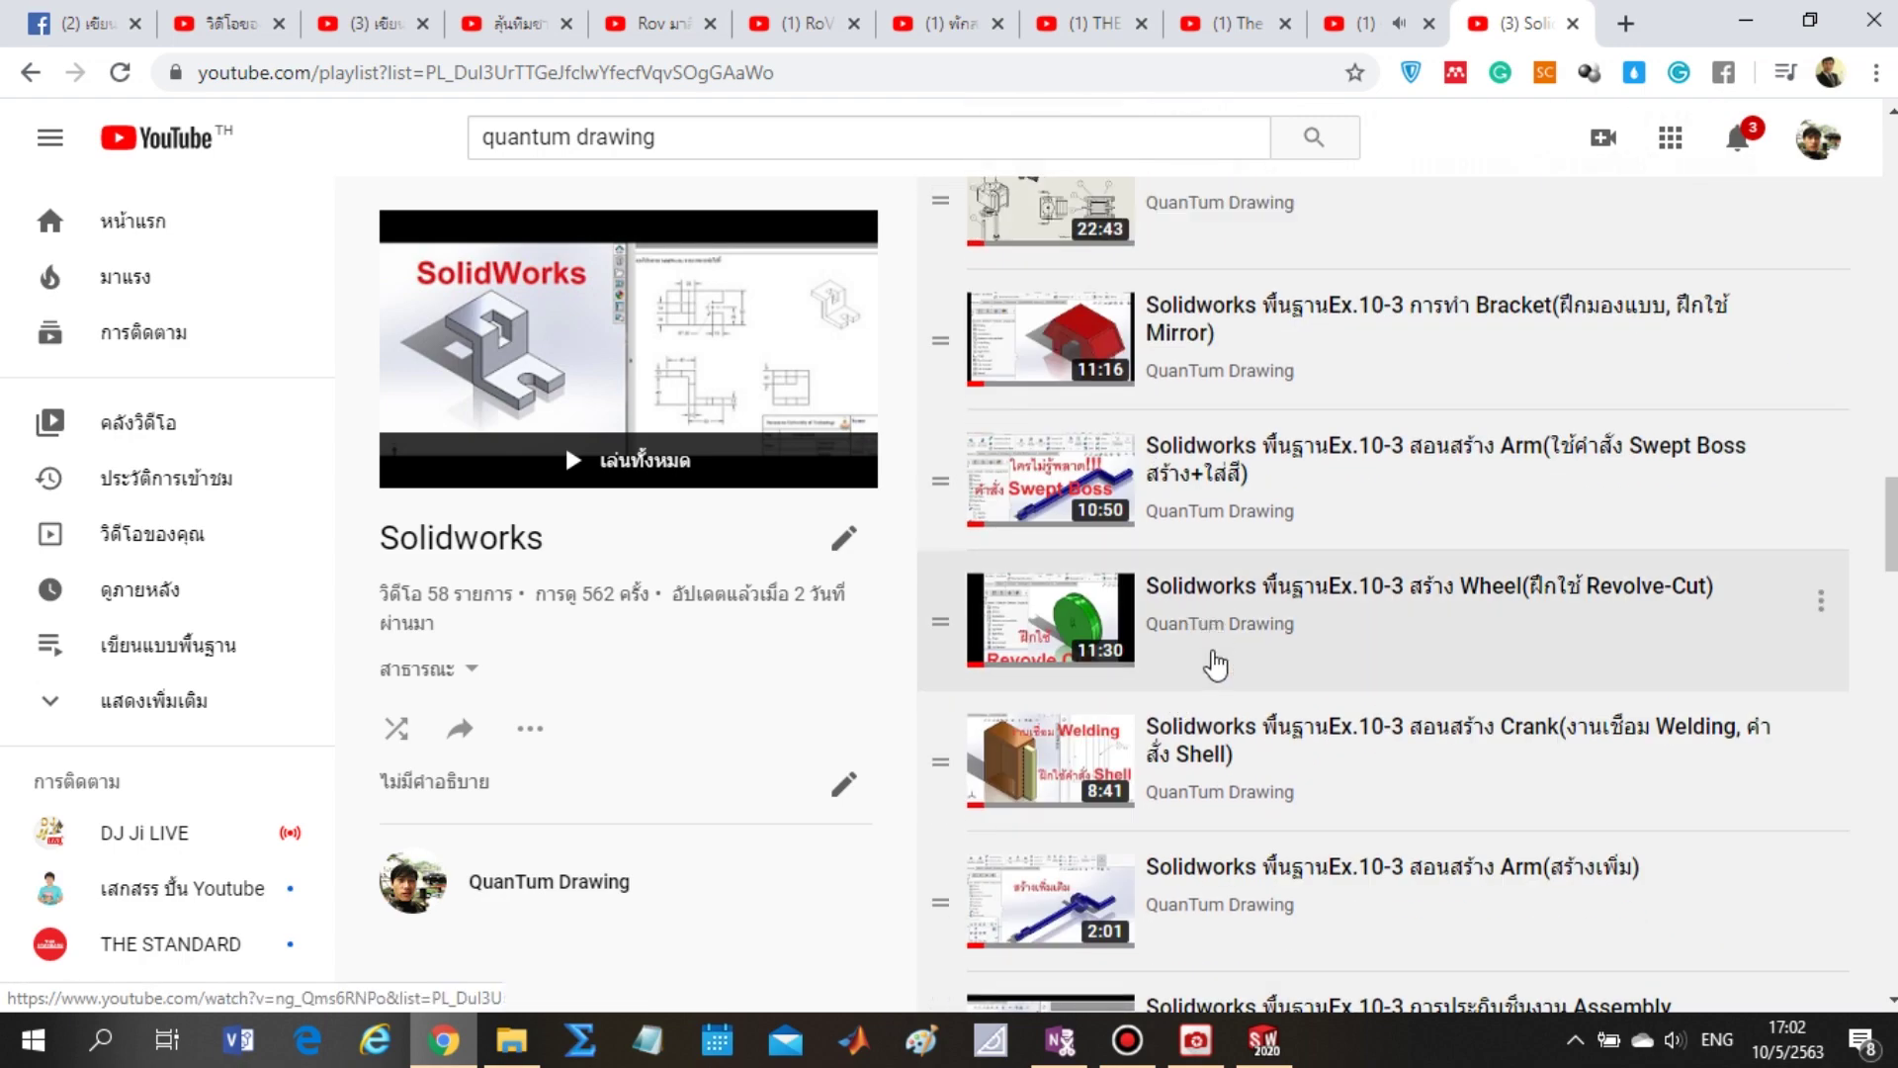
scroll(1187, 692, down, 4)
scroll(1130, 794, up, 1)
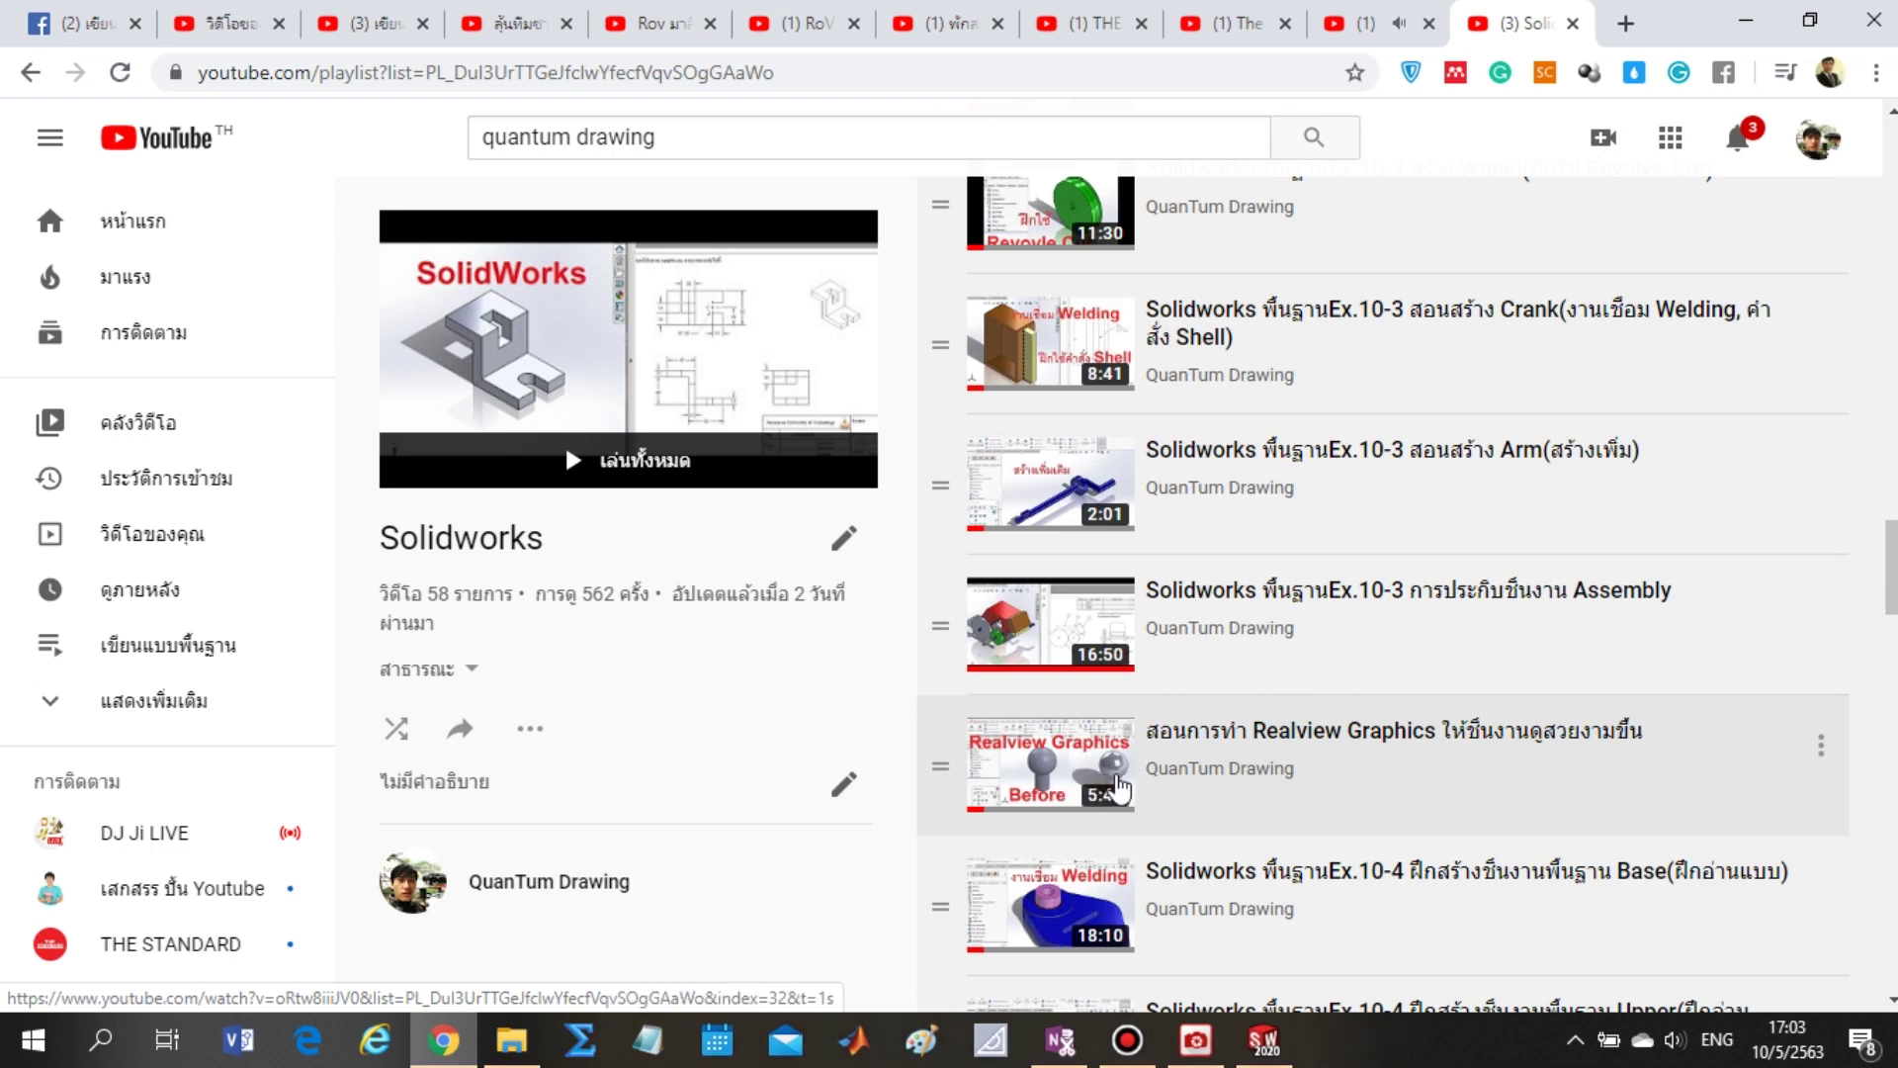
scroll(1315, 543, up, 10)
scroll(1316, 544, up, 7)
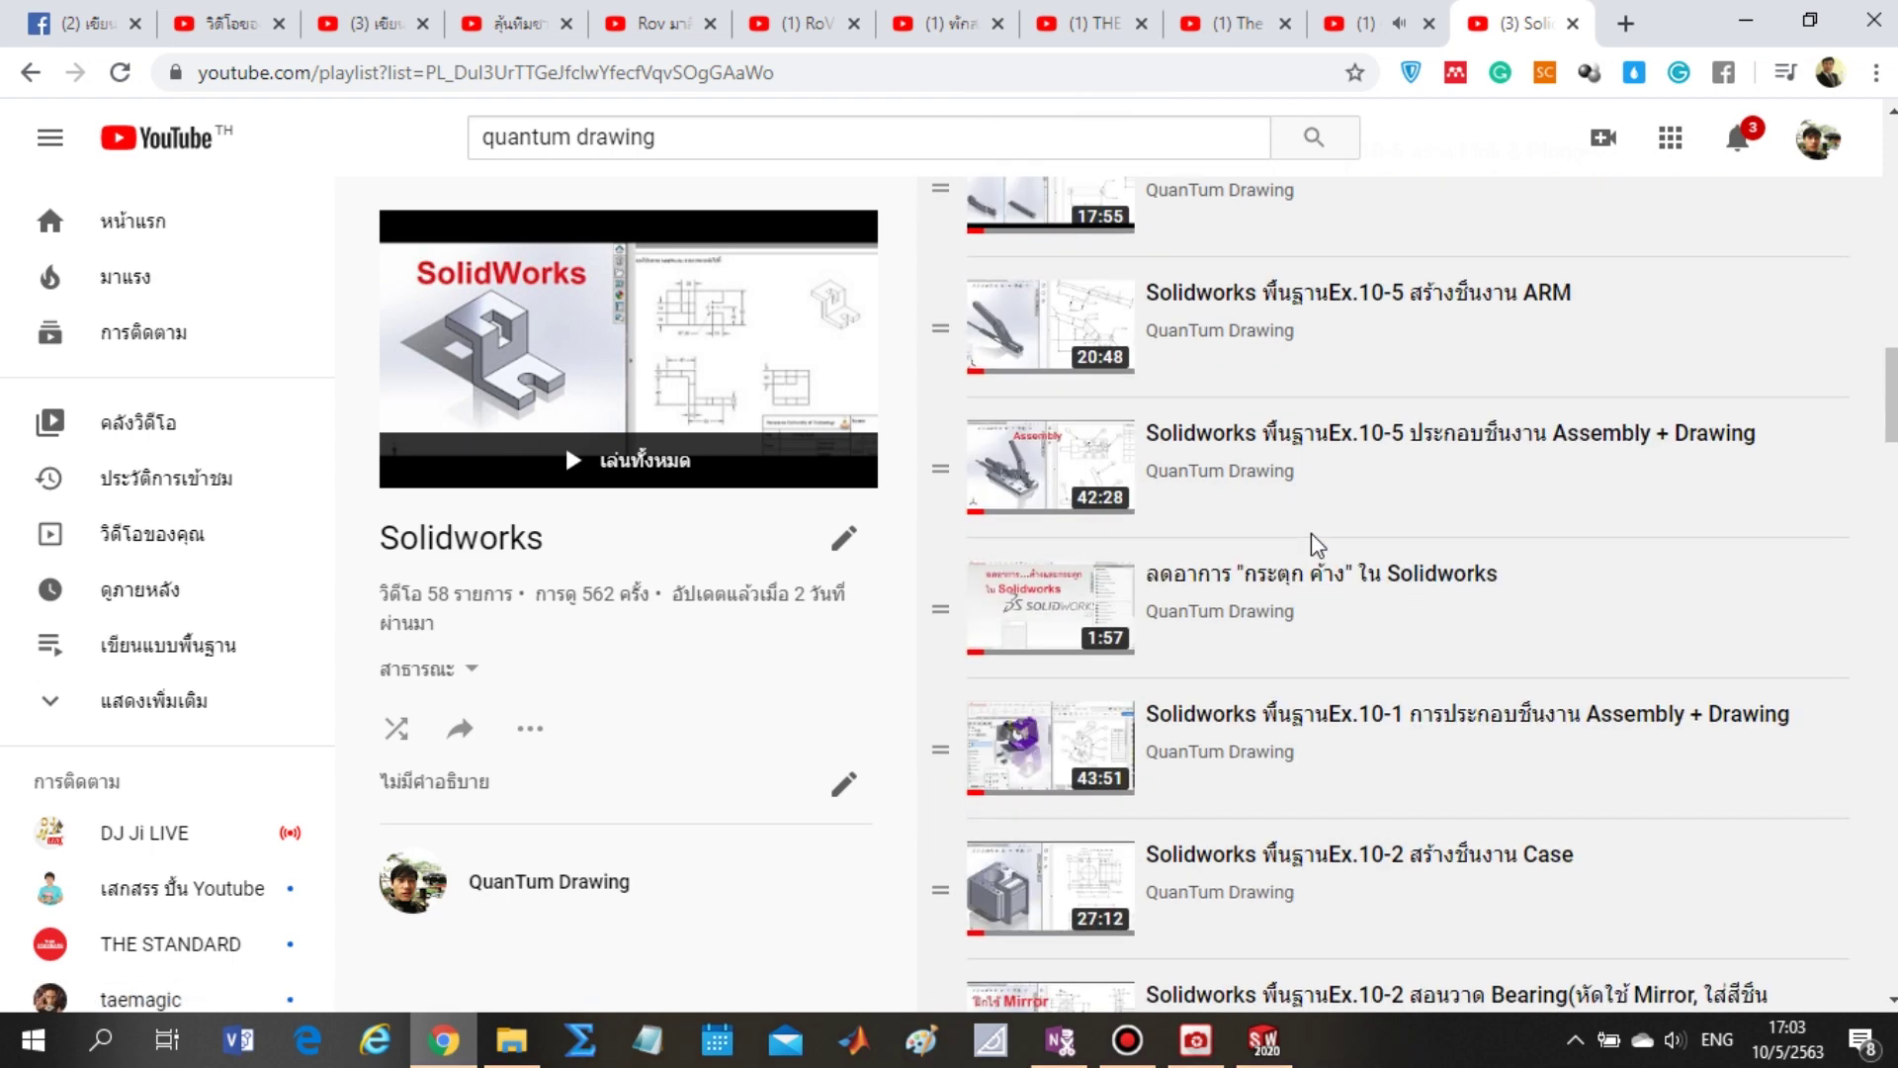
scroll(1315, 544, up, 8)
scroll(1315, 543, up, 3)
scroll(1315, 544, up, 9)
scroll(1320, 534, up, 5)
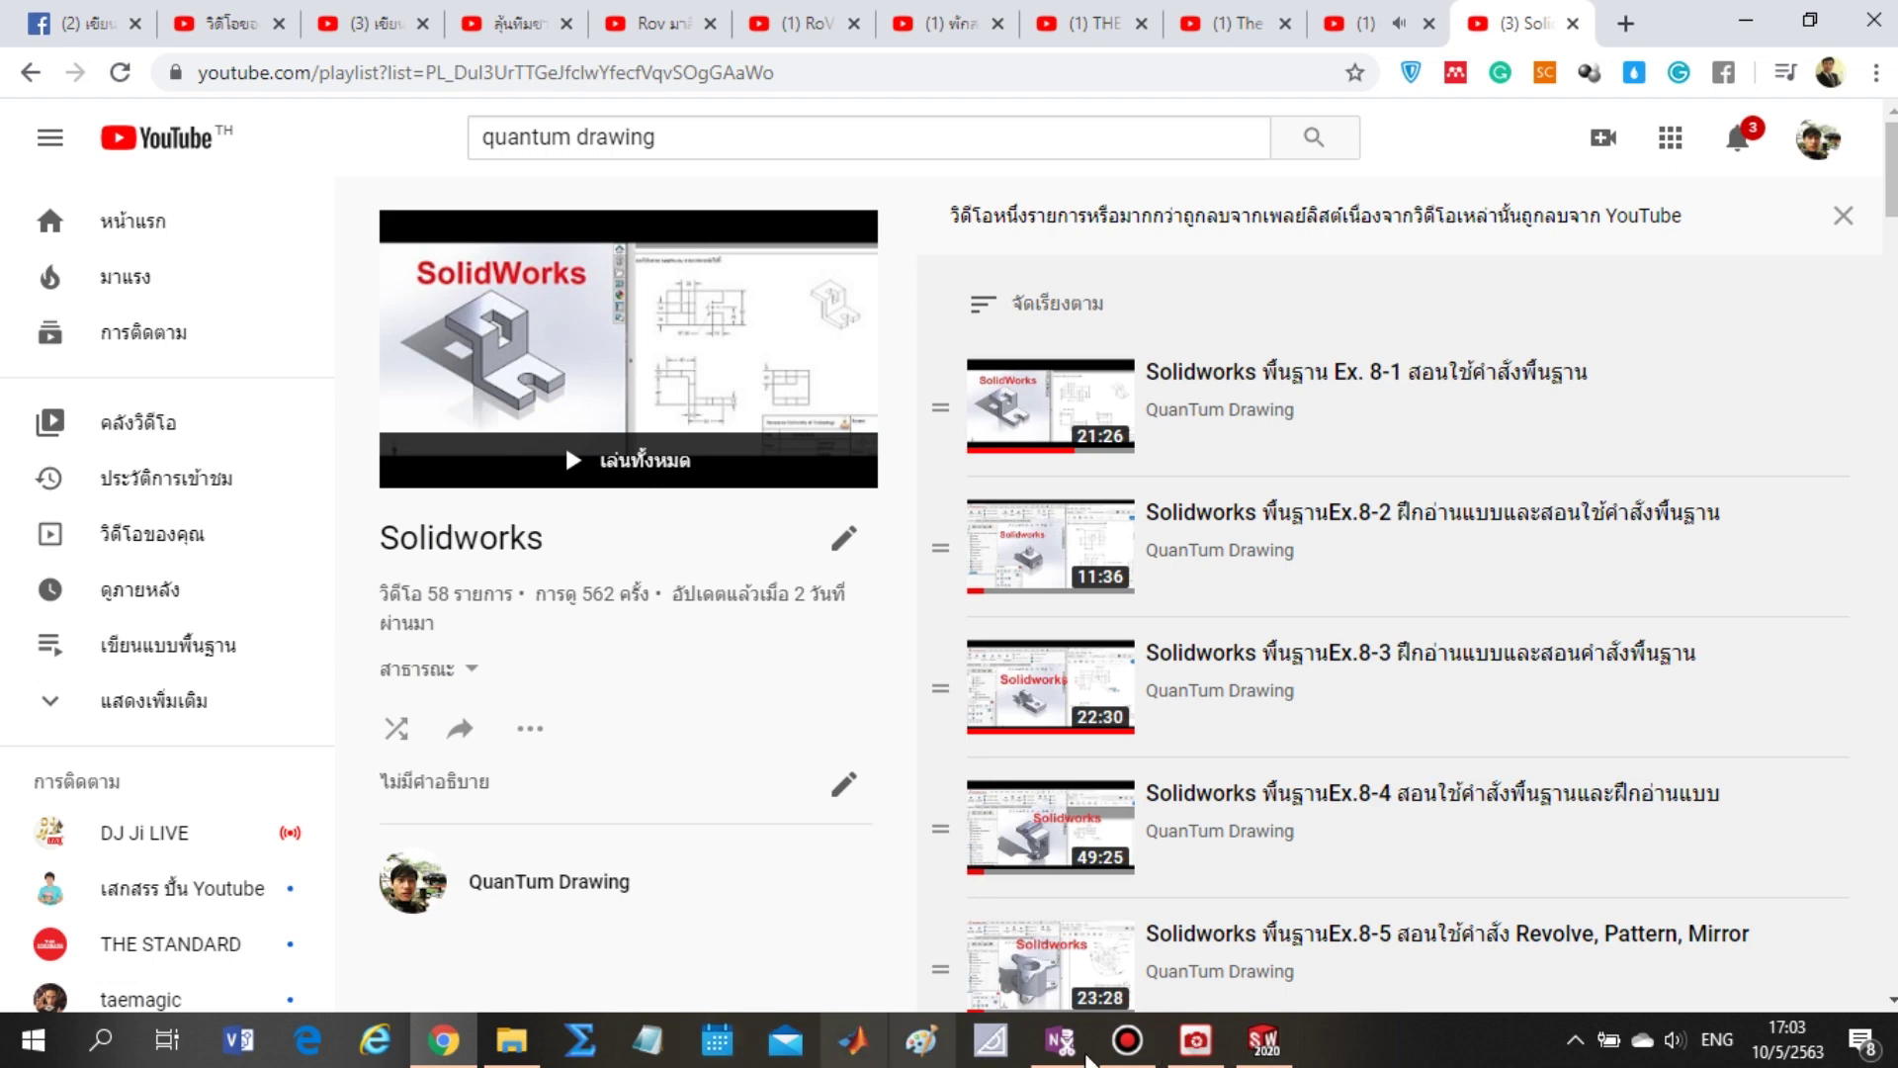
click(1263, 1050)
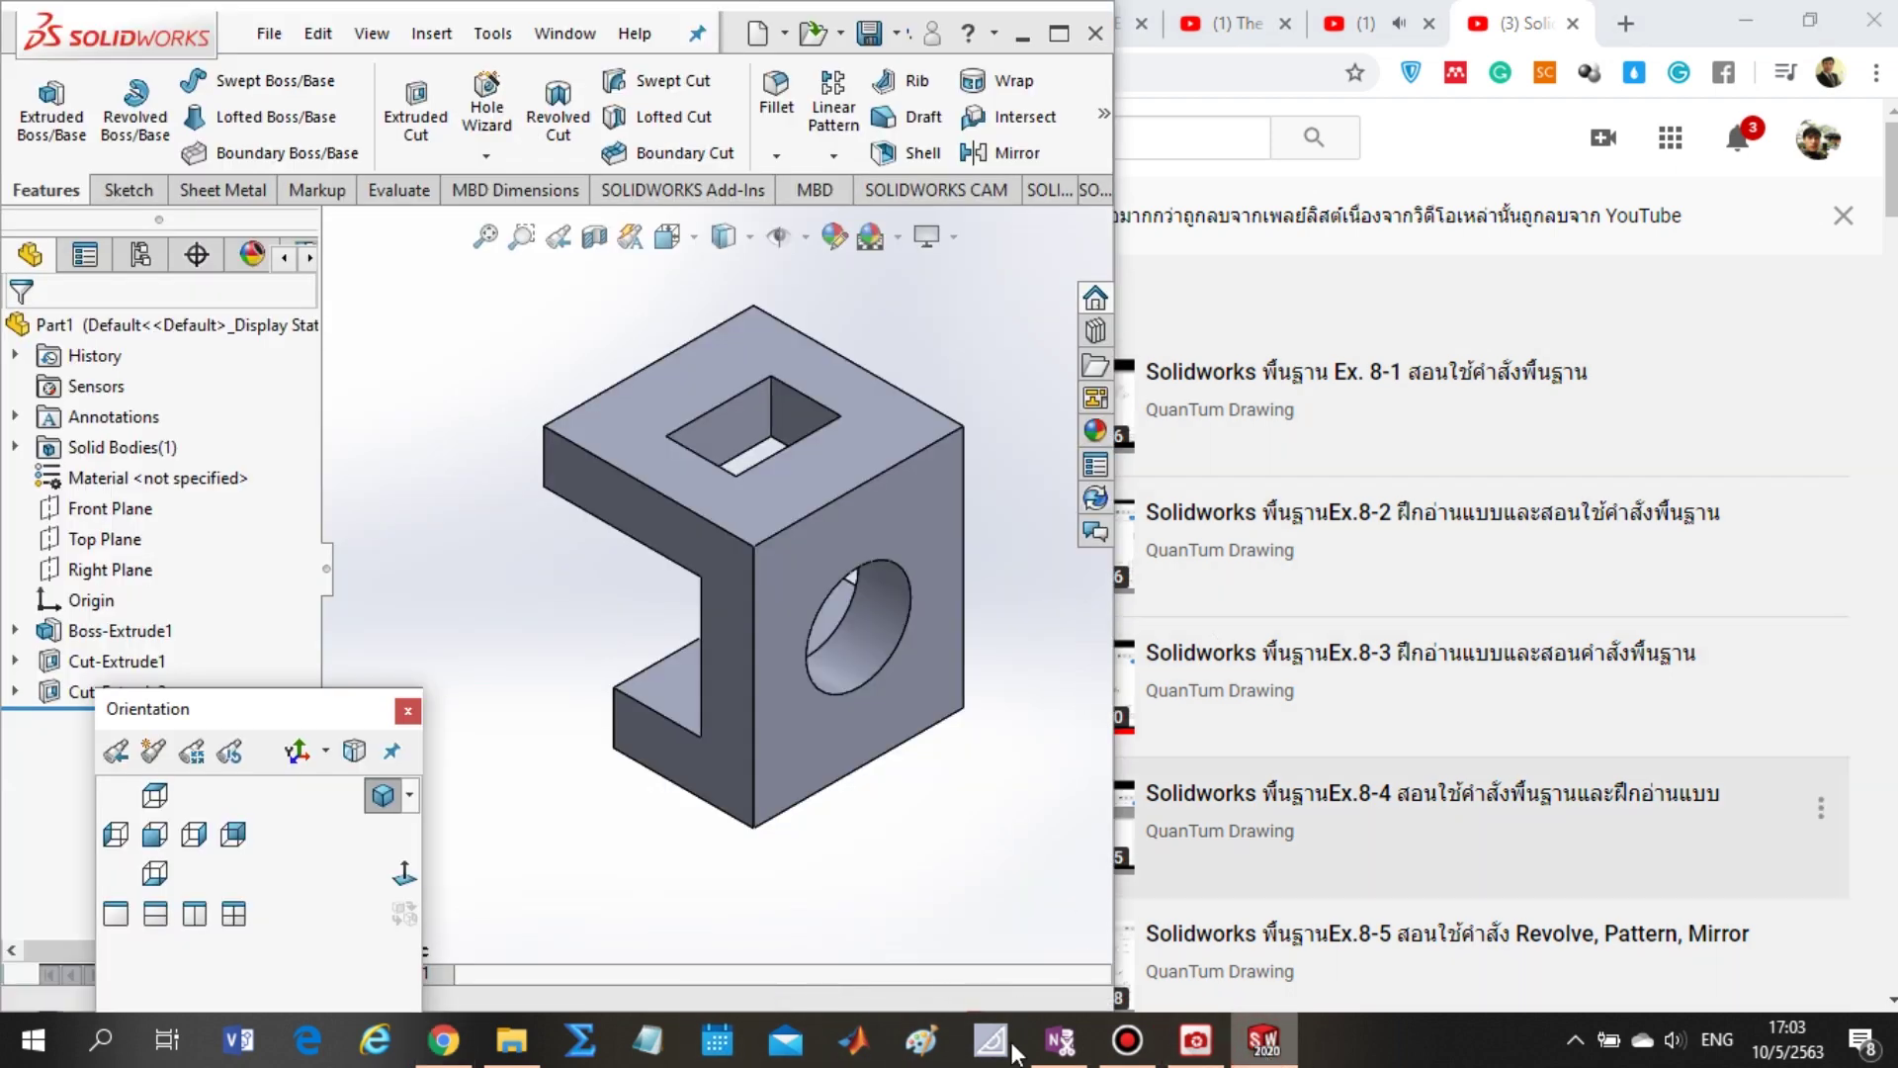